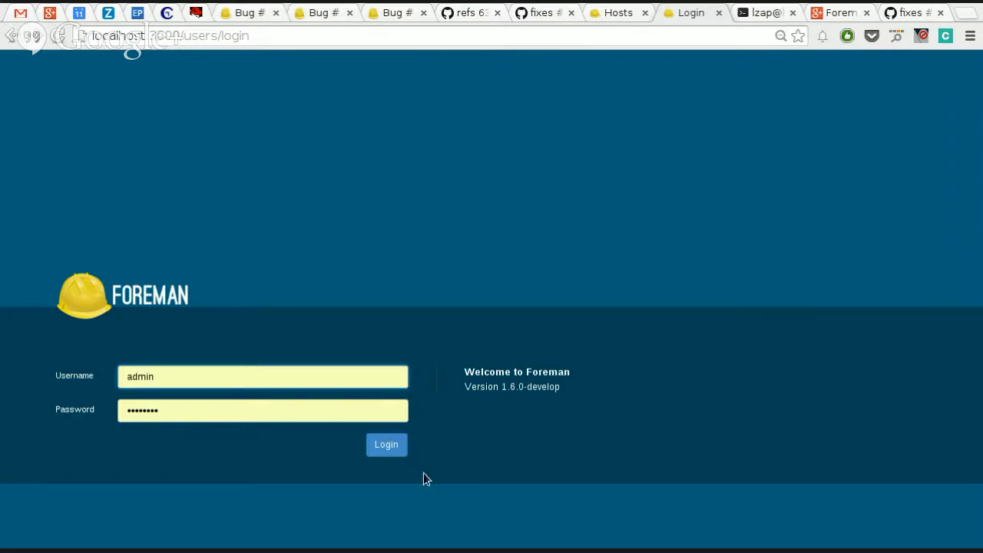
Step: Log in with the prefilled admin credentials and create a new location named Brno
{"action": "left_click", "coordinate": [386, 449]}
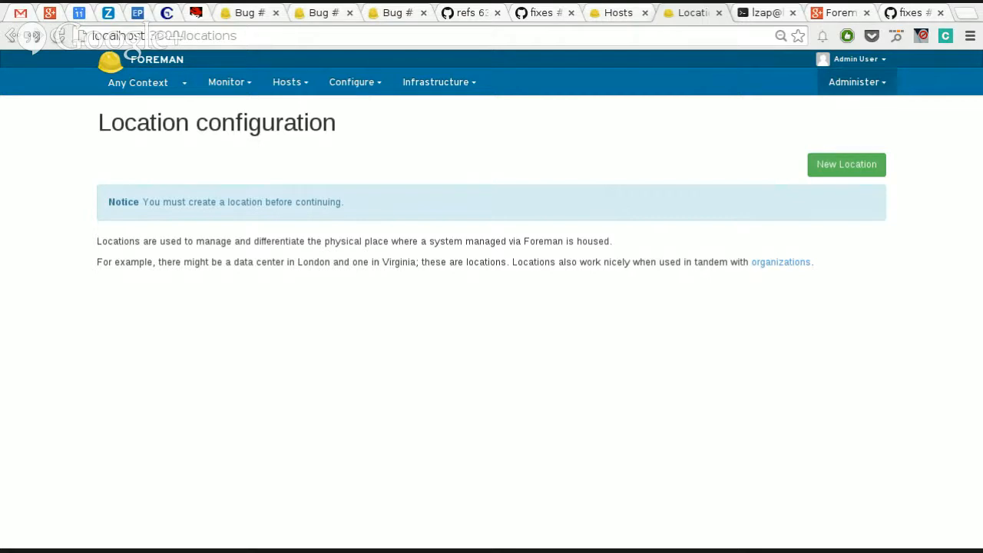
{"action": "left_click", "coordinate": [844, 165]}
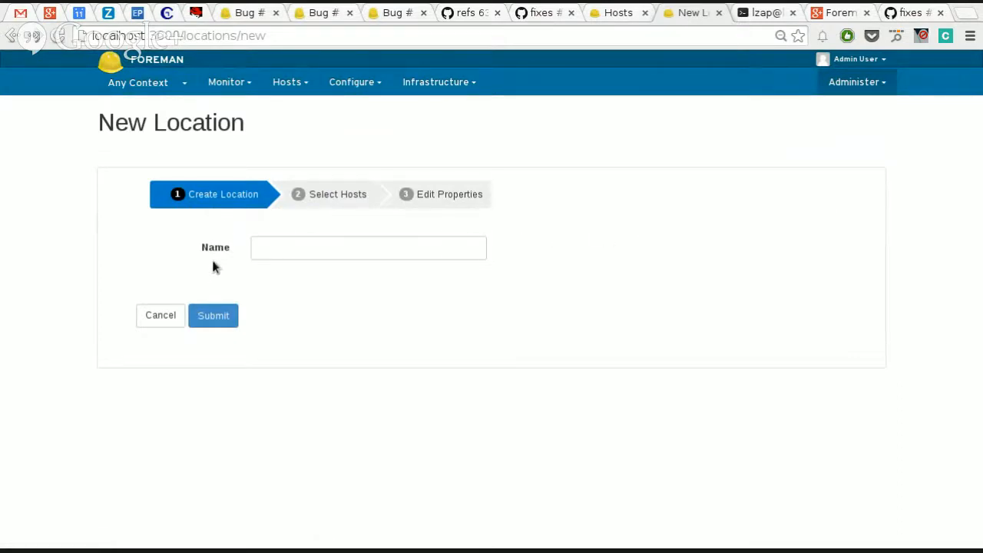
{"action": "left_click", "coordinate": [310, 253]}
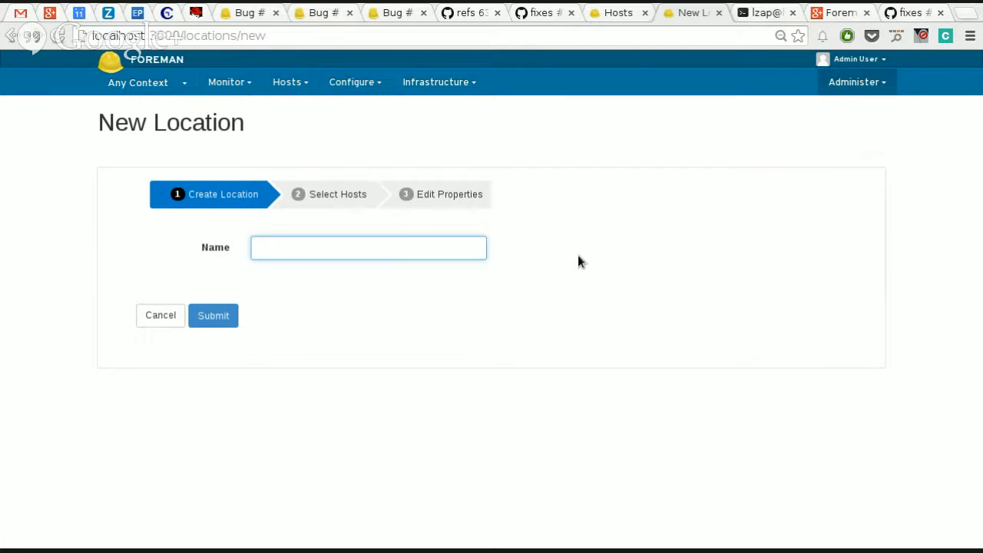
{"action": "type", "text": "Brno"}
{"action": "left_click", "coordinate": [212, 321]}
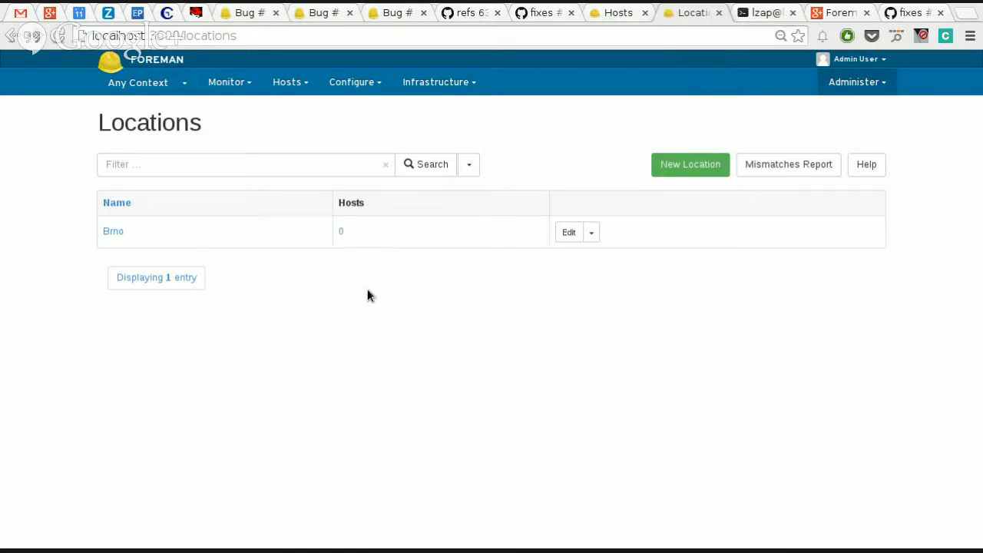
Step: Go to the dashboard and, from the organization configuration page it leads to, create an organization named Red Hat
{"action": "left_click", "coordinate": [226, 84]}
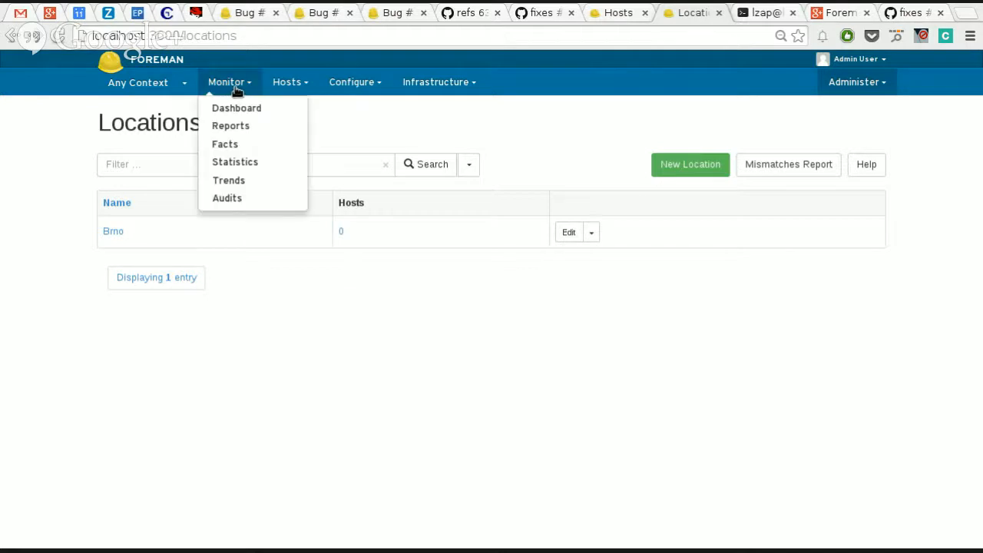
{"action": "mouse_move", "coordinate": [280, 94]}
{"action": "mouse_move", "coordinate": [246, 86]}
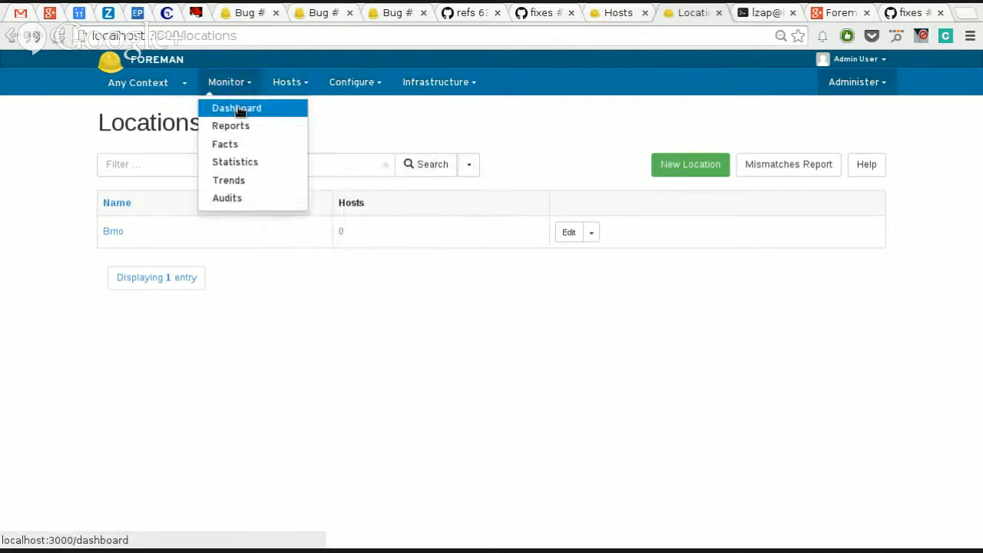
{"action": "left_click", "coordinate": [239, 109]}
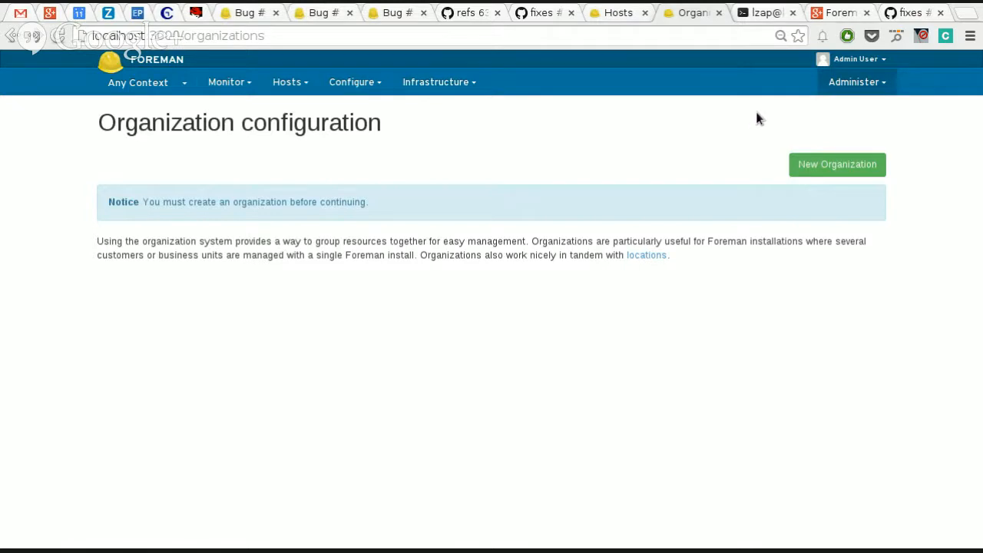
{"action": "left_click", "coordinate": [825, 173]}
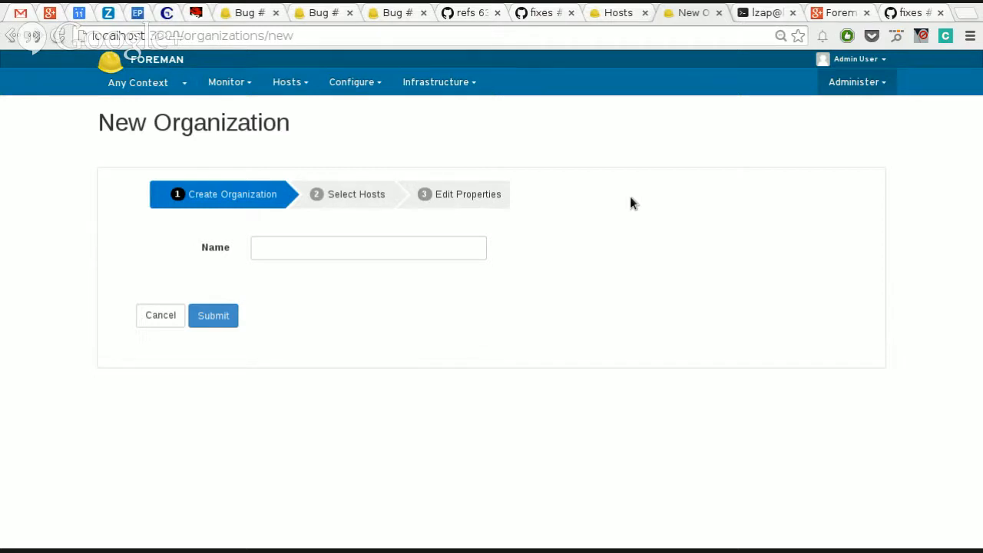
{"action": "left_click", "coordinate": [387, 249]}
{"action": "type", "text": "Red Hat"}
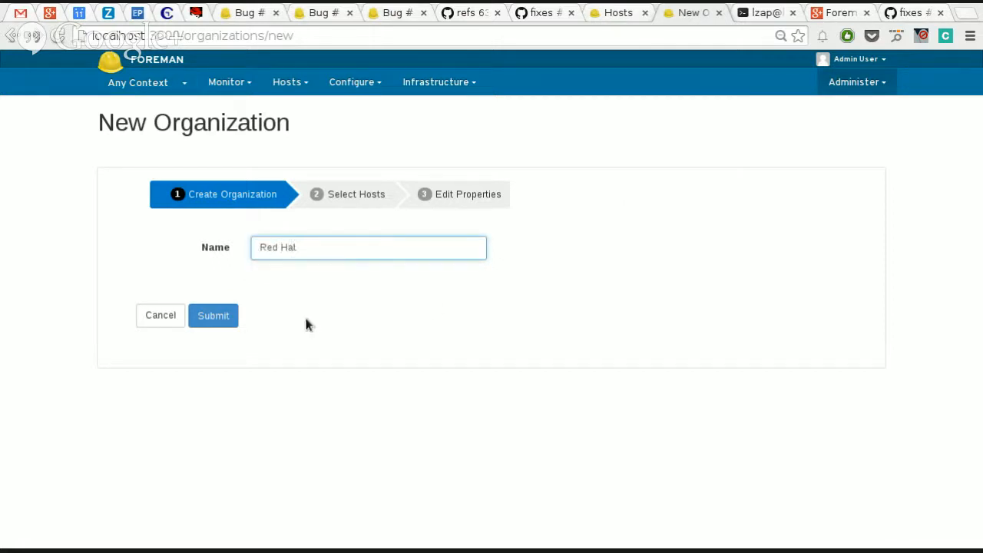
{"action": "left_click", "coordinate": [220, 326]}
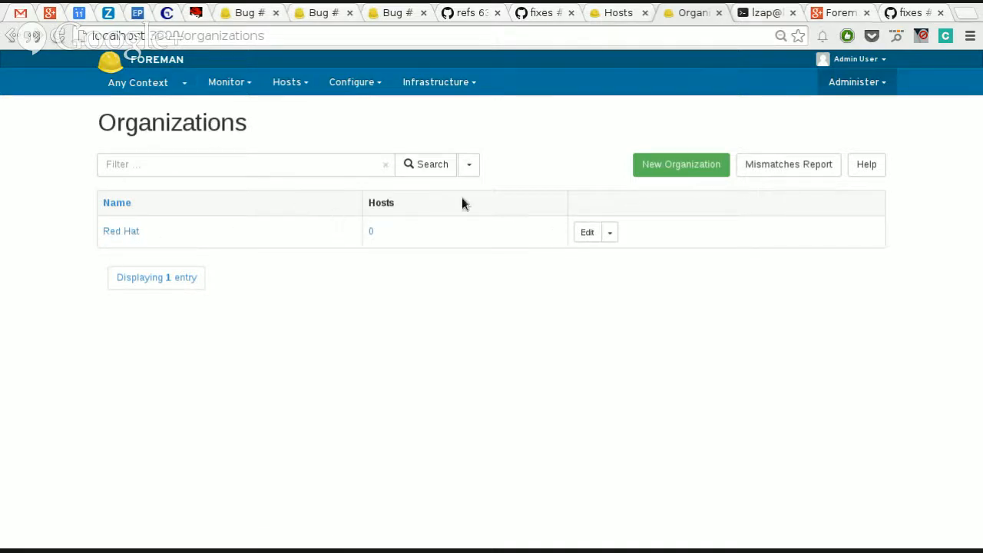
Step: Check the available actions for the Red Hat organization and open its edit page to view its resource categories
{"action": "left_click", "coordinate": [612, 231]}
{"action": "left_click", "coordinate": [760, 247]}
{"action": "left_click", "coordinate": [610, 234]}
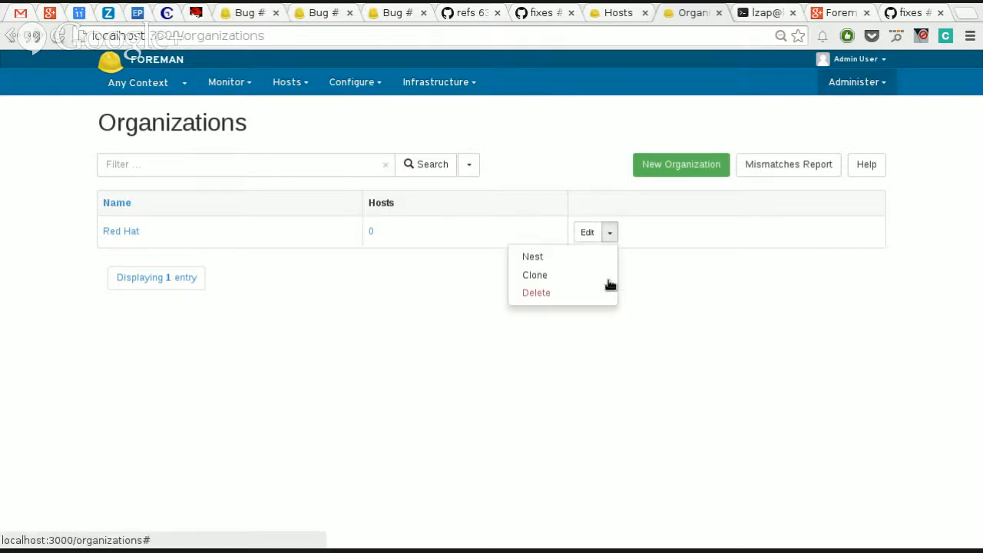
{"action": "left_click", "coordinate": [338, 286]}
{"action": "left_click", "coordinate": [125, 232]}
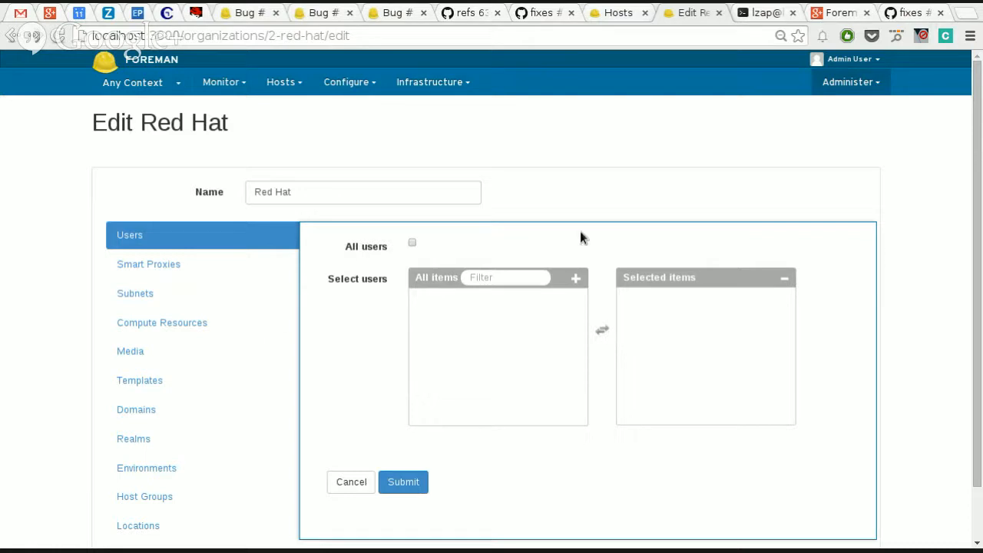
{"action": "scroll", "coordinate": [918, 292], "scroll_direction": "down", "scroll_amount": 1}
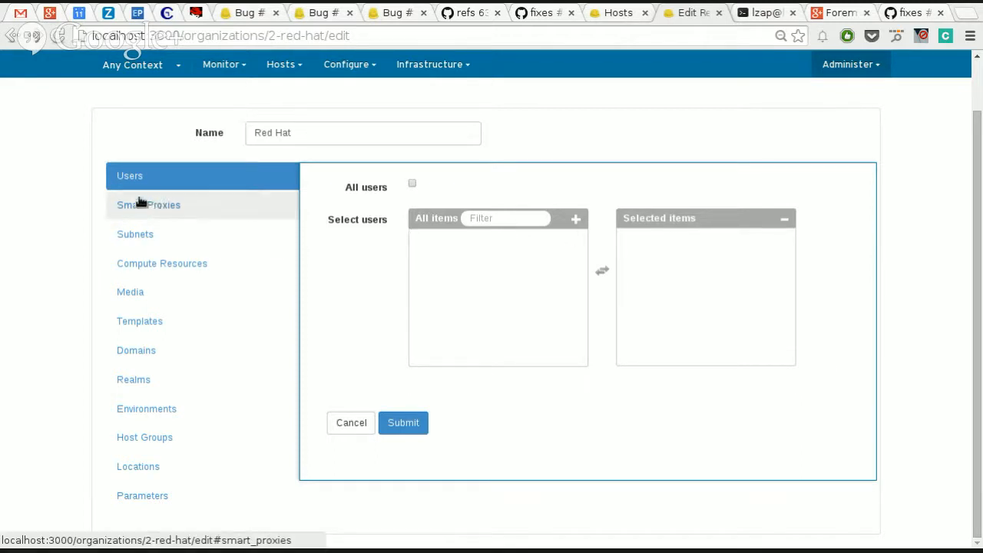
Step: Open the dashboard and read through the first-use instructions on the Welcome page
{"action": "left_click", "coordinate": [245, 65]}
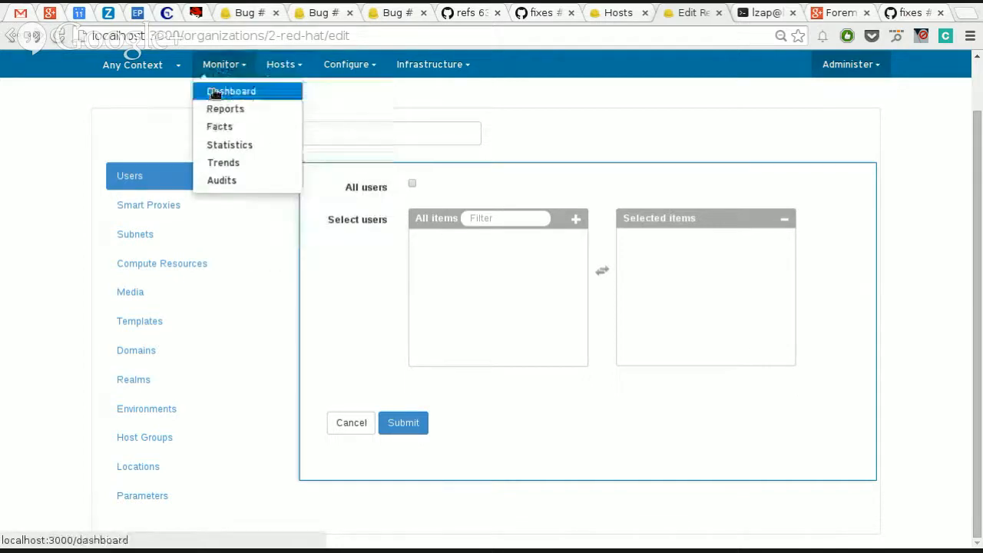
{"action": "left_click", "coordinate": [215, 91]}
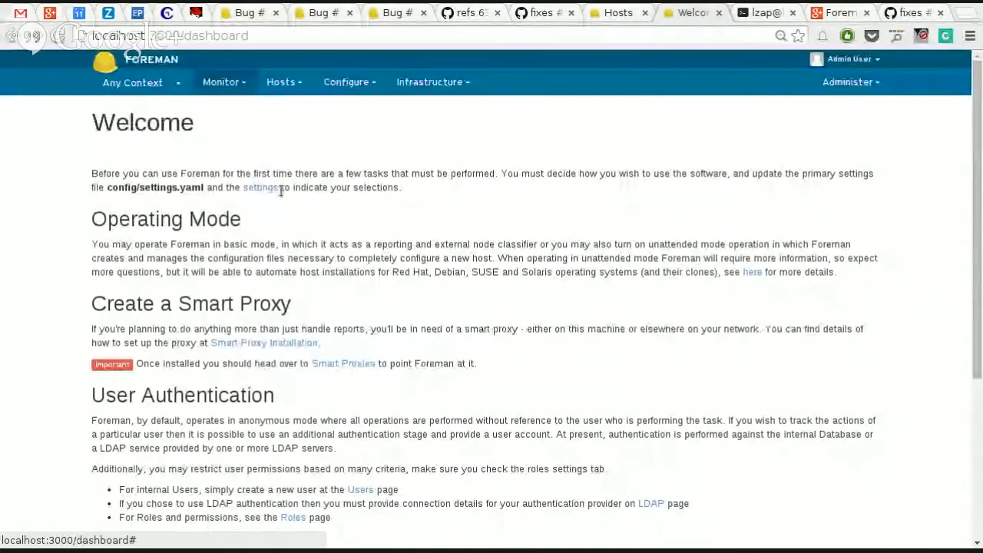
{"action": "scroll", "coordinate": [373, 326], "scroll_direction": "down", "scroll_amount": 3}
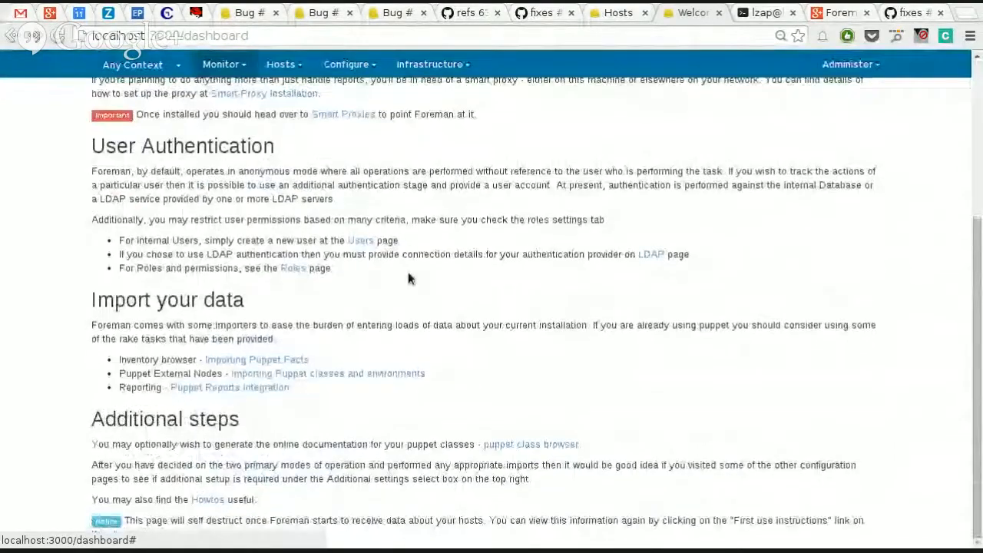
{"action": "scroll", "coordinate": [408, 276], "scroll_direction": "up", "scroll_amount": 3}
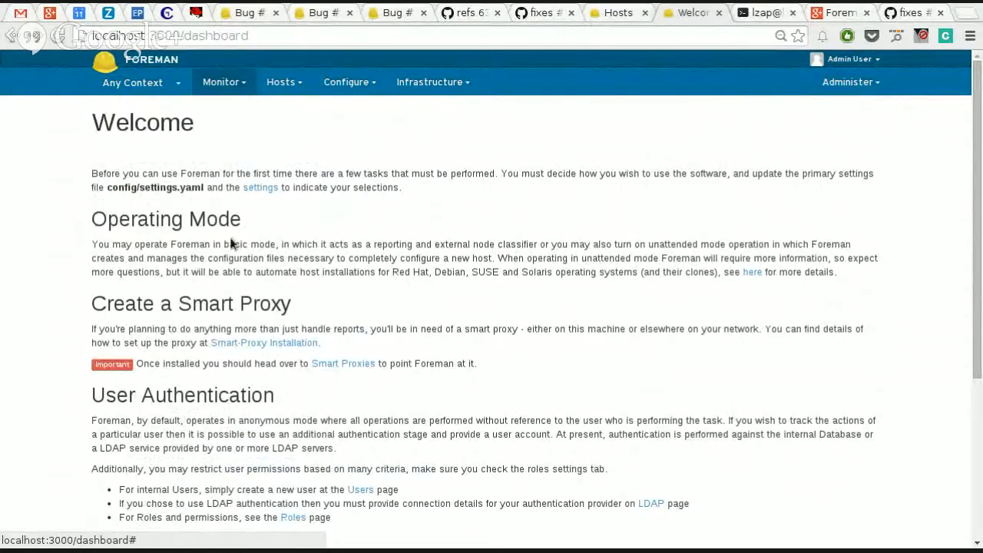
{"action": "scroll", "coordinate": [141, 281], "scroll_direction": "down", "scroll_amount": 1}
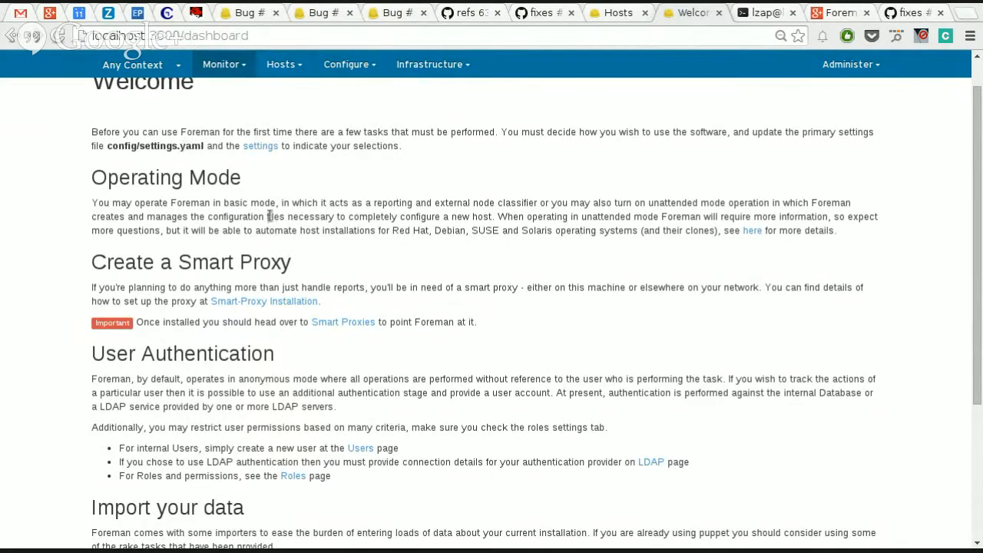
{"action": "scroll", "coordinate": [228, 231], "scroll_direction": "down", "scroll_amount": 5}
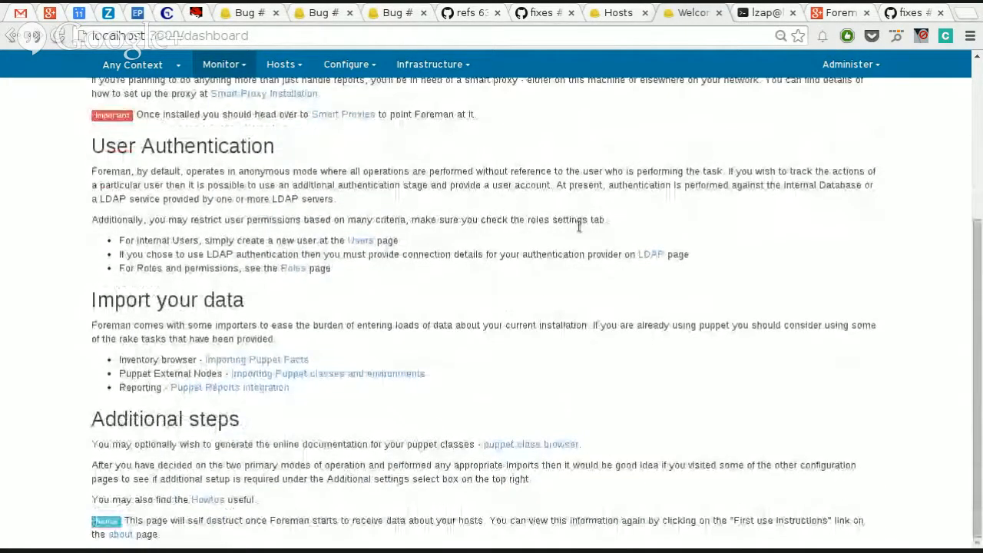
{"action": "scroll", "coordinate": [575, 222], "scroll_direction": "up", "scroll_amount": 5}
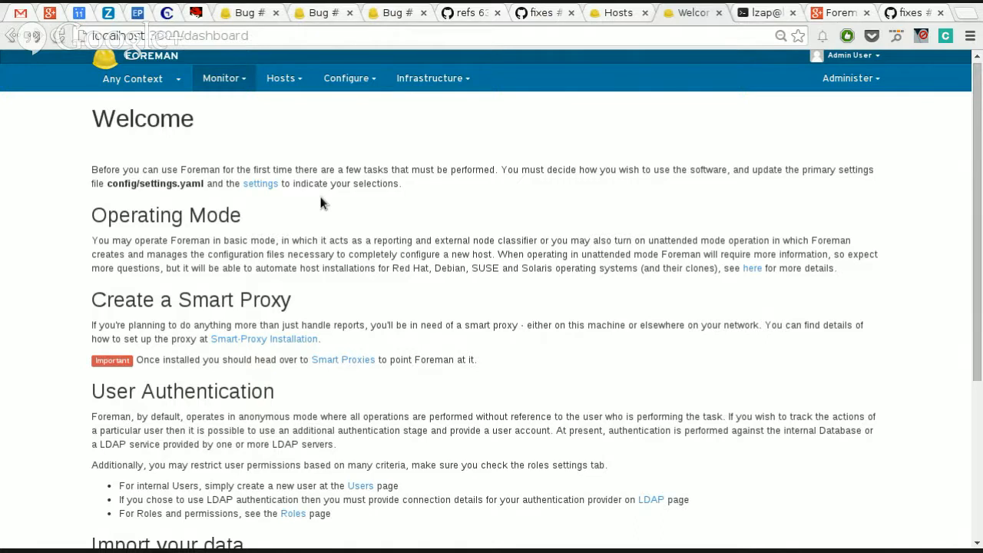
Step: Start a new operating system entry with the name RHEL, major version 6 and minor version 5
{"action": "mouse_move", "coordinate": [273, 84]}
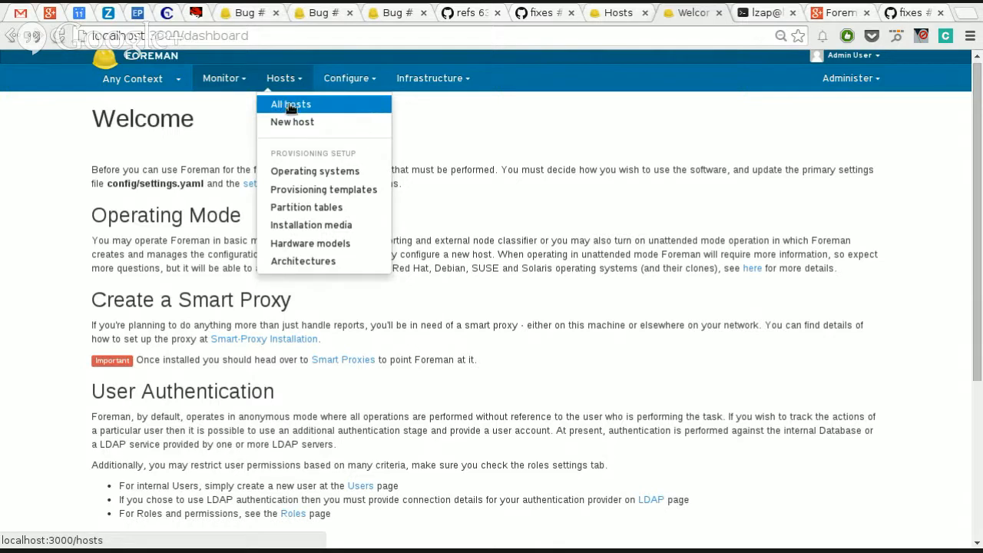
{"action": "left_click", "coordinate": [299, 171]}
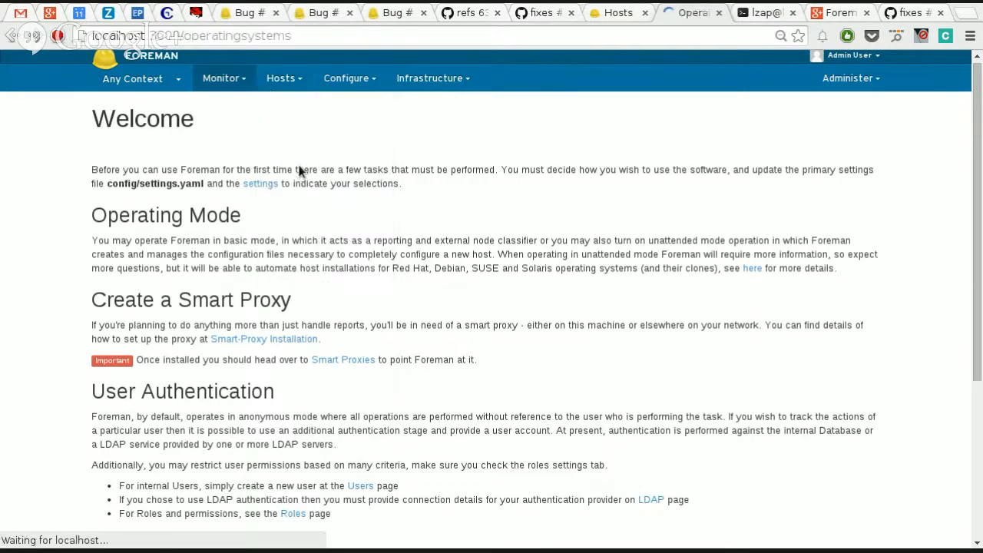
{"action": "left_click", "coordinate": [288, 84]}
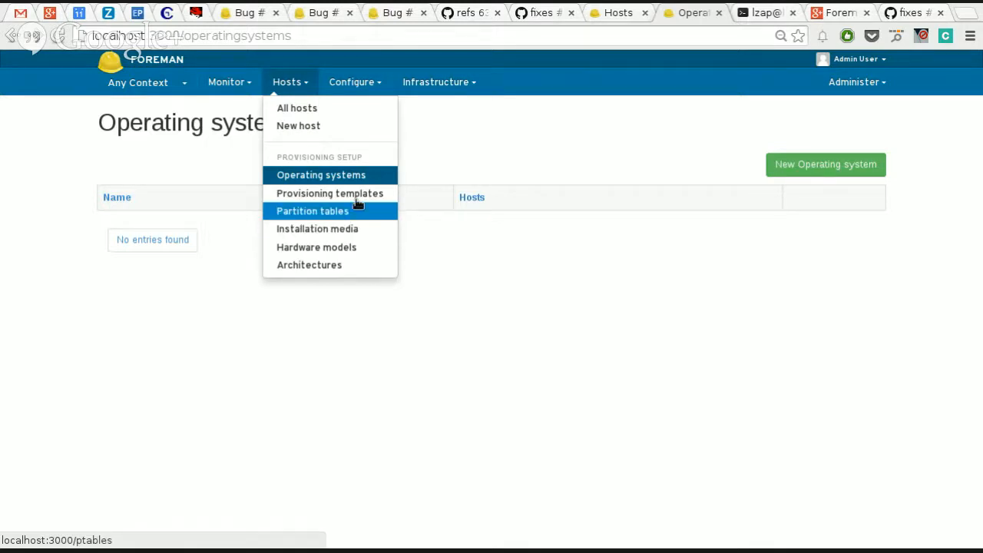
{"action": "left_click", "coordinate": [828, 162]}
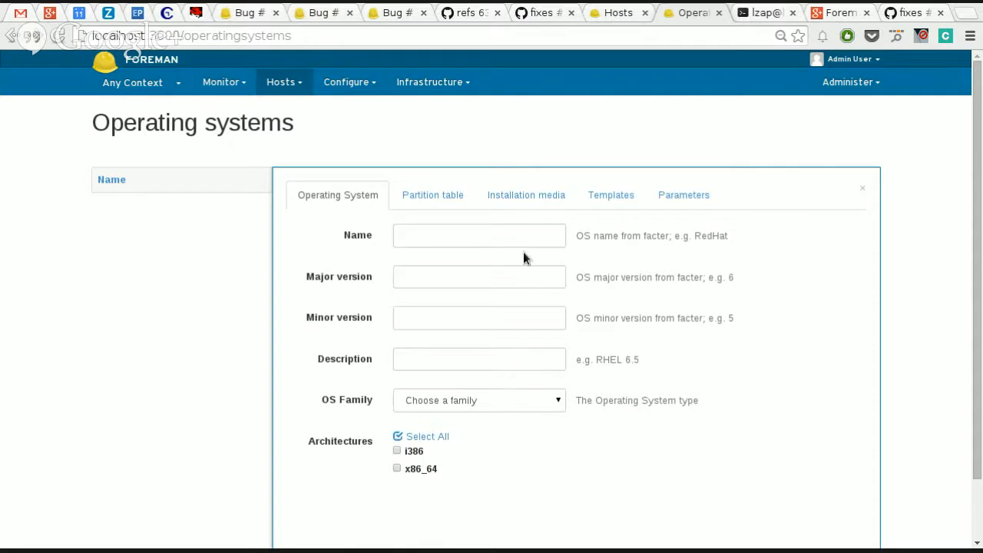
{"action": "left_click", "coordinate": [480, 246]}
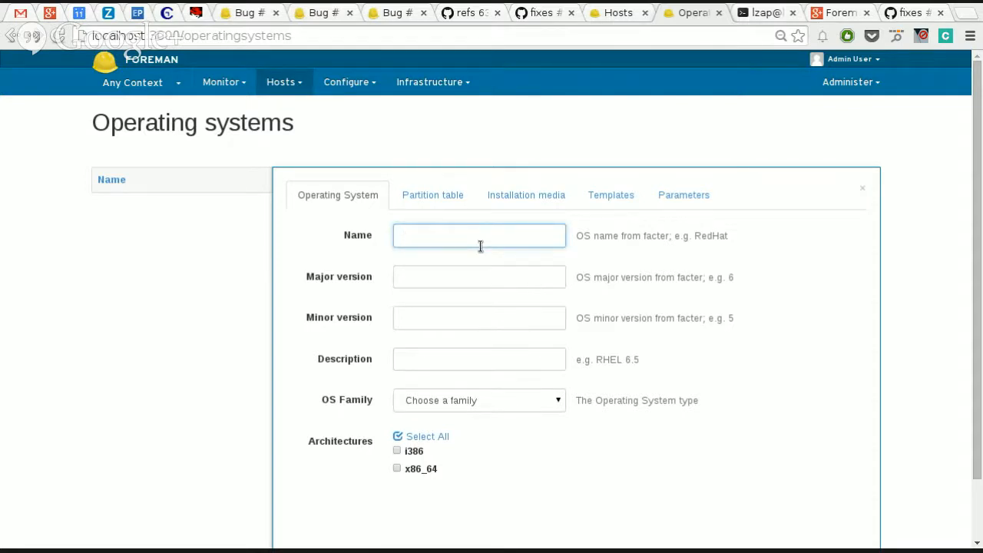
{"action": "type", "text": "RHEL"}
{"action": "key", "text": "Tab"}
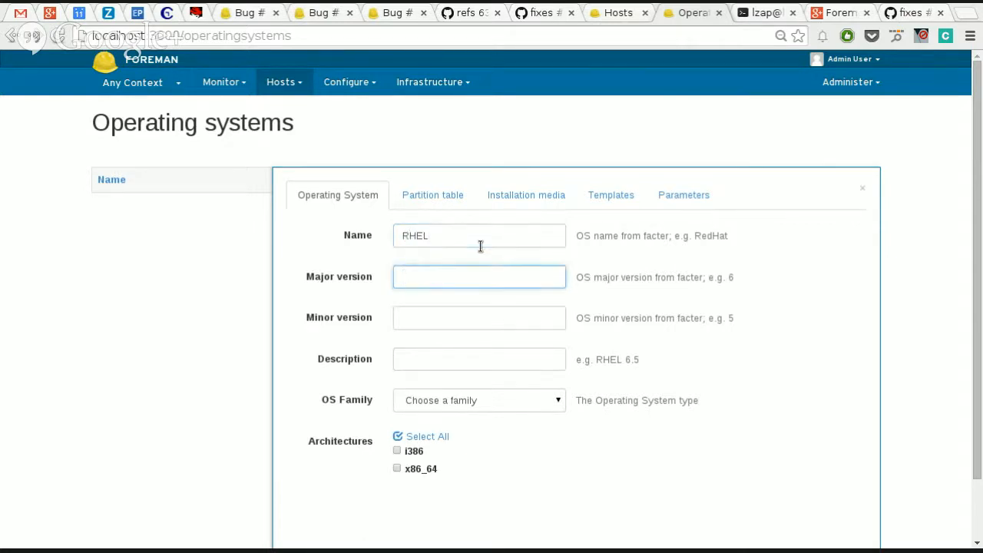
{"action": "type", "text": "6"}
{"action": "key", "text": "Tab"}
{"action": "type", "text": "5"}
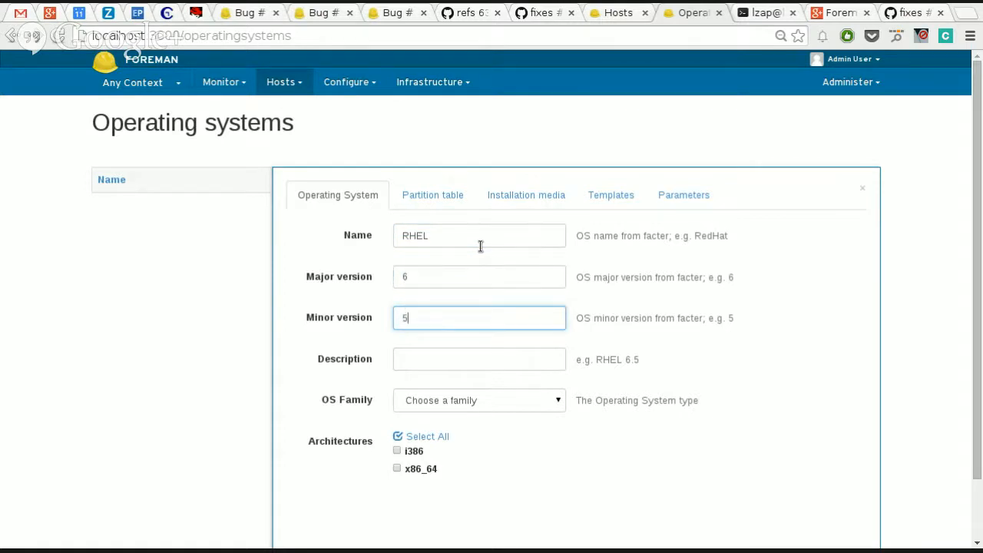
Step: Change the new operating system's name to CentOS
{"action": "key", "text": "shift+Tab"}
{"action": "key", "text": "shift+Tab"}
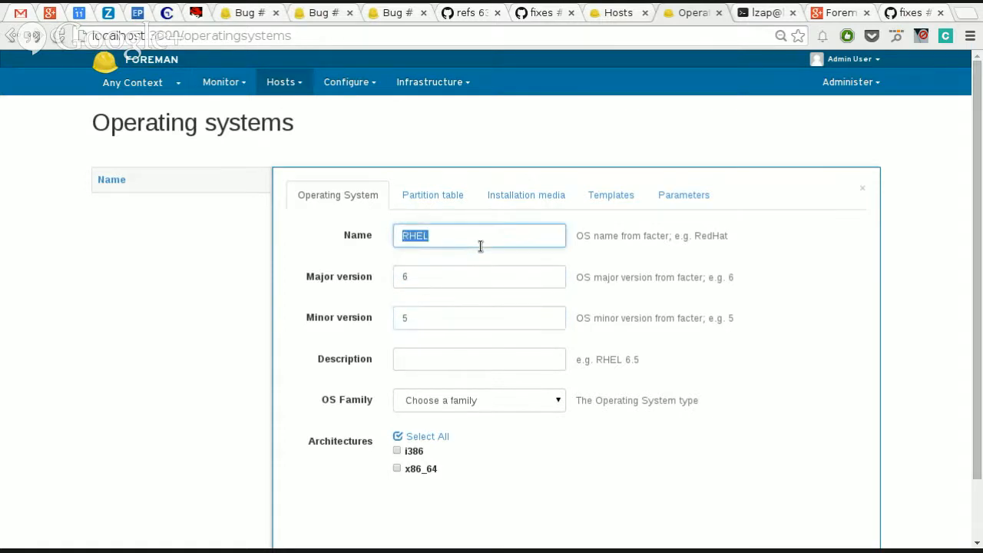
{"action": "type", "text": "CentOS"}
{"action": "key", "text": "Tab"}
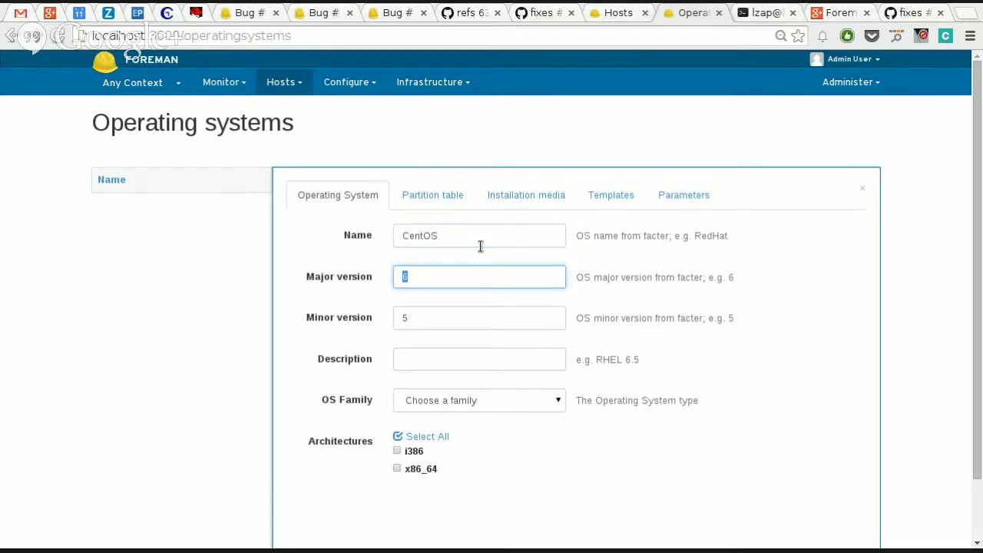
Step: Switch to the terminal, list /mnt/data/ and /mnt/data/isos/, and select the file name CentOS-6.5-x86_64-bin-DVD1.iso
{"action": "key", "text": "ctrl+Tab"}
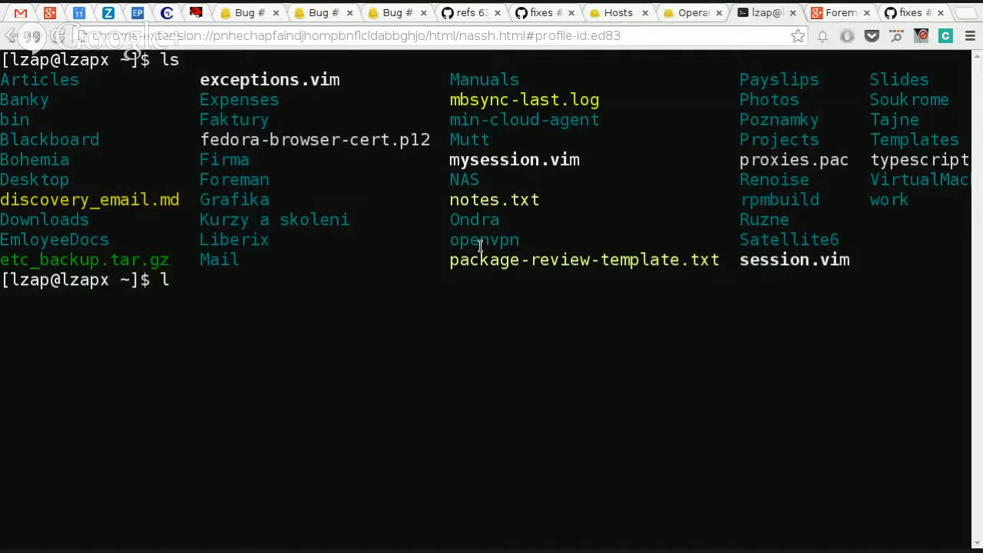
{"action": "key", "text": "ctrl+l"}
{"action": "type", "text": "ls /"}
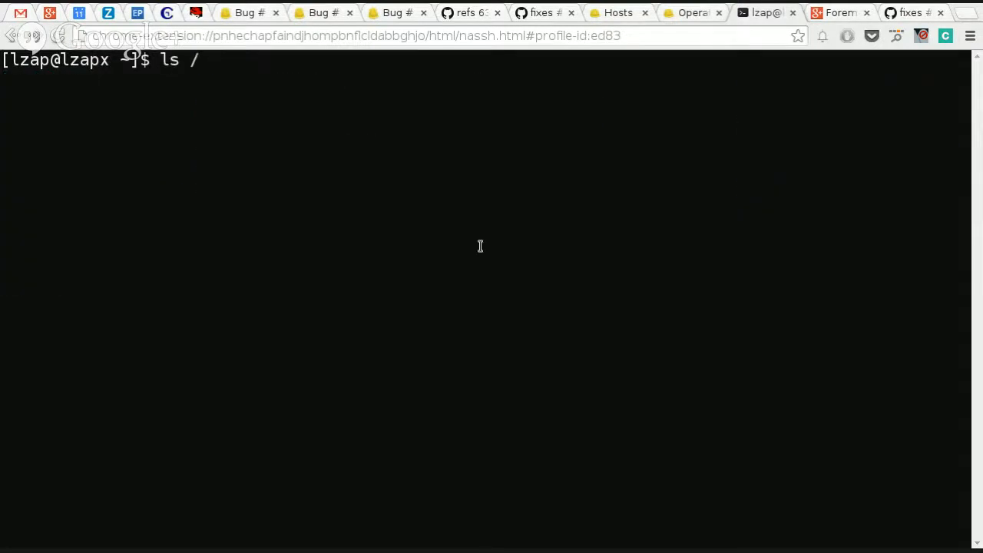
{"action": "type", "text": "mnt/data/"}
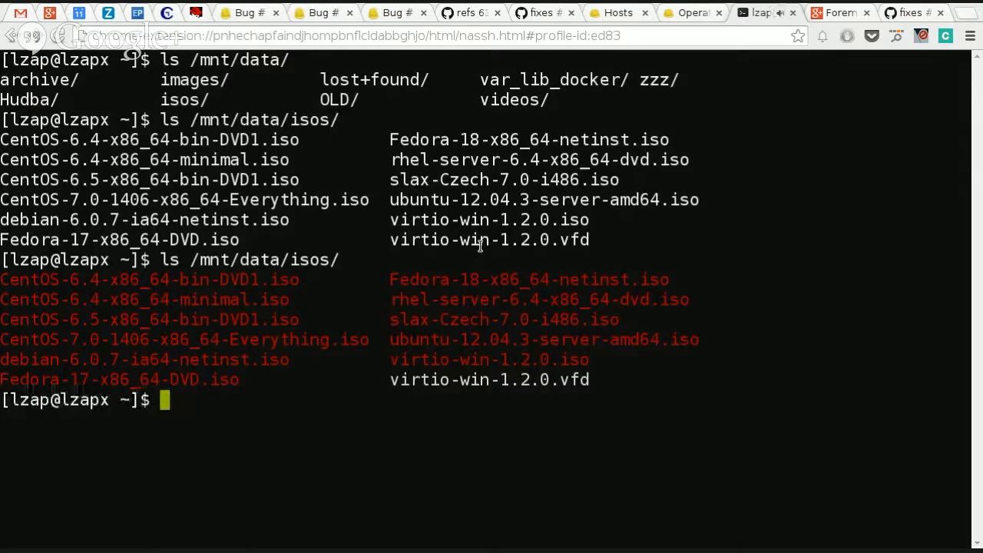
{"action": "key", "text": "Up"}
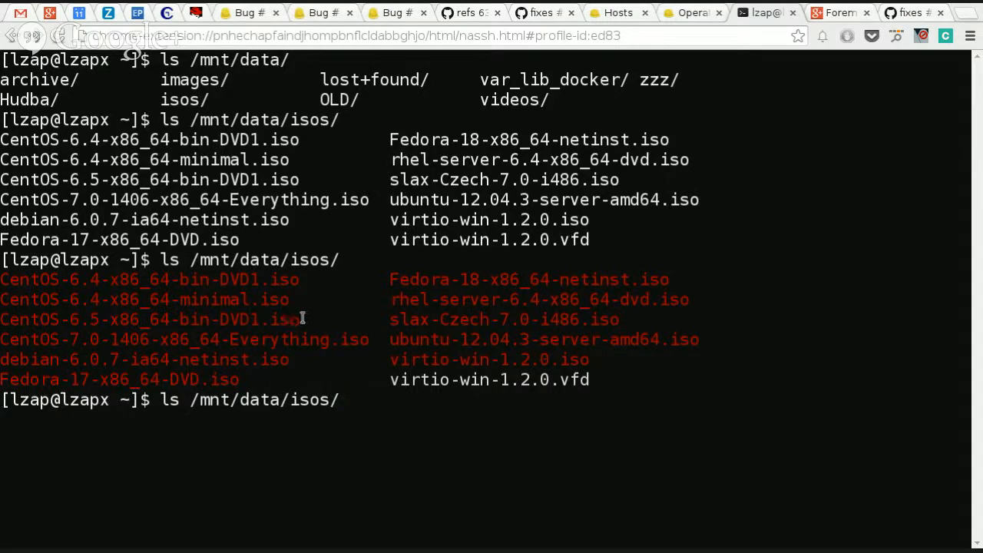
{"action": "left_click_drag", "start_coordinate": [296, 323], "coordinate": [1, 321]}
{"action": "key", "text": "ctrl+c"}
{"action": "key", "text": "ctrl+t"}
{"action": "type", "text": "ht"}
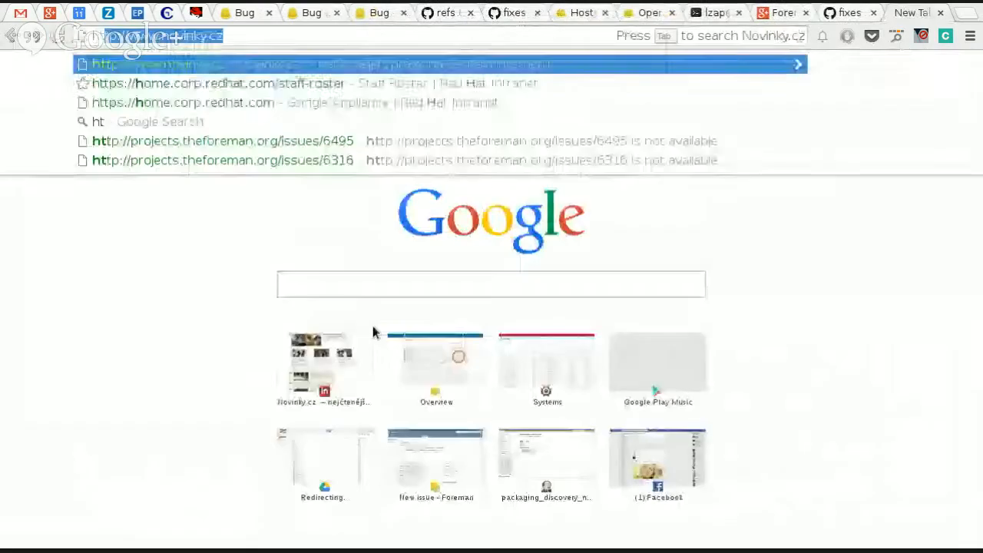
{"action": "type", "text": "tp"}
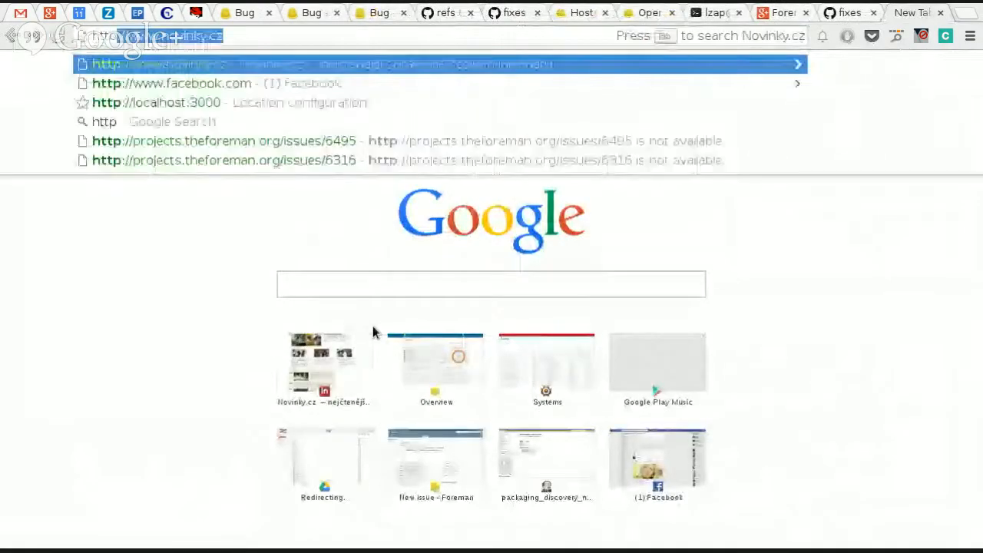
{"action": "type", "text": "://local"}
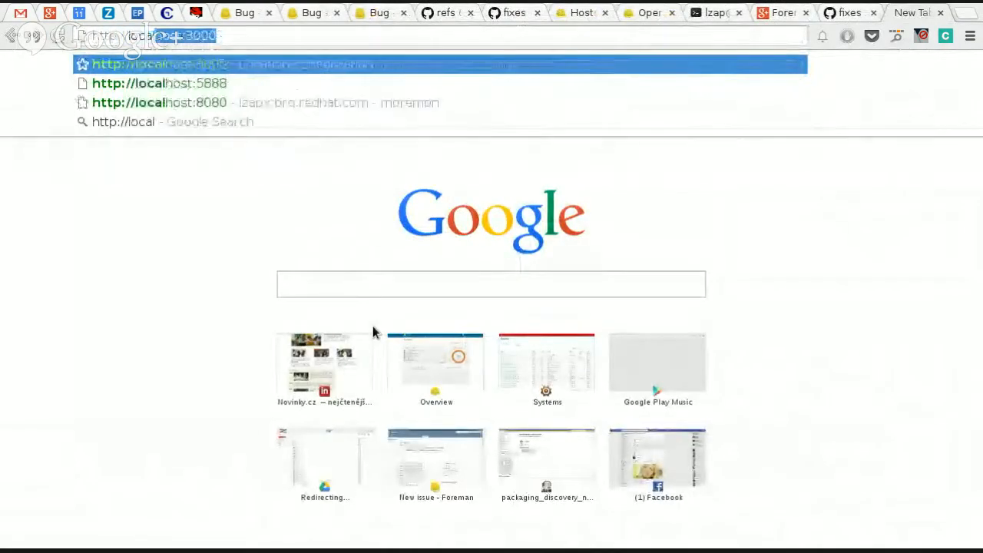
{"action": "type", "text": "host/repos/"}
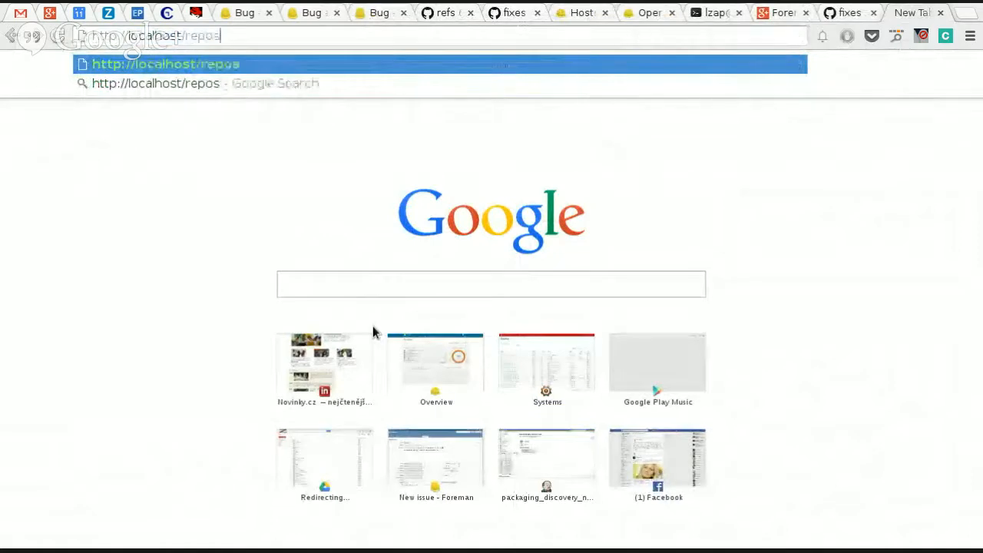
{"action": "key", "text": "ctrl+v"}
{"action": "key", "text": "Return"}
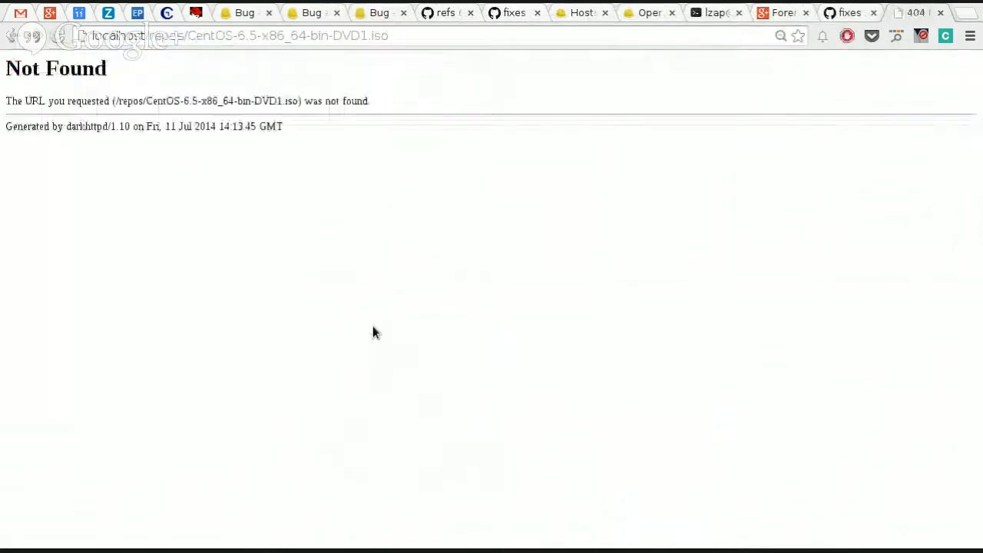
Step: Remove the .iso extension from the address to open the /repos/CentOS-6.5-x86_64-bin-DVD1/ directory, and select the resulting URL
{"action": "left_click", "coordinate": [405, 34]}
{"action": "left_click", "coordinate": [402, 37]}
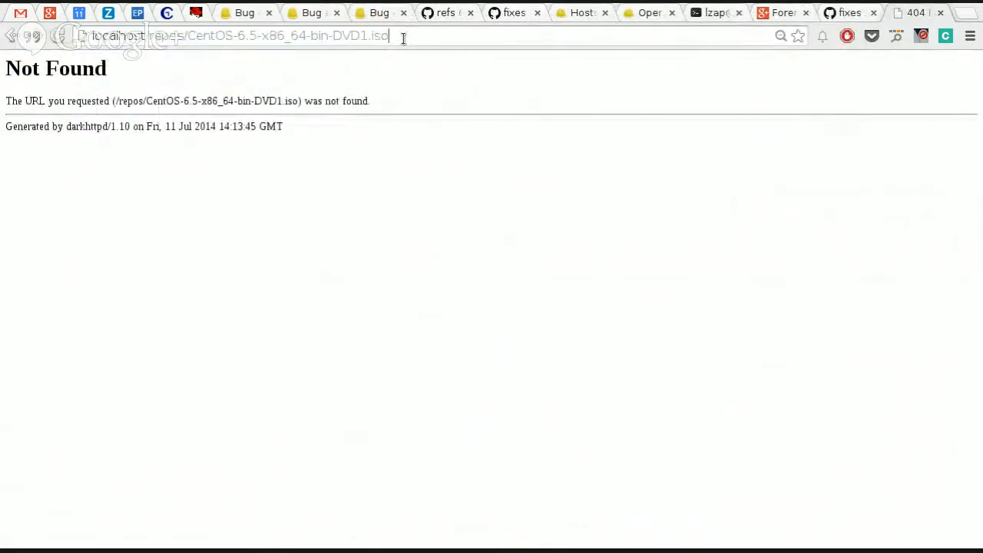
{"action": "key", "text": "BackSpace"}
{"action": "key", "text": "BackSpace"}
{"action": "key", "text": "BackSpace"}
{"action": "key", "text": "BackSpace"}
{"action": "key", "text": "Return"}
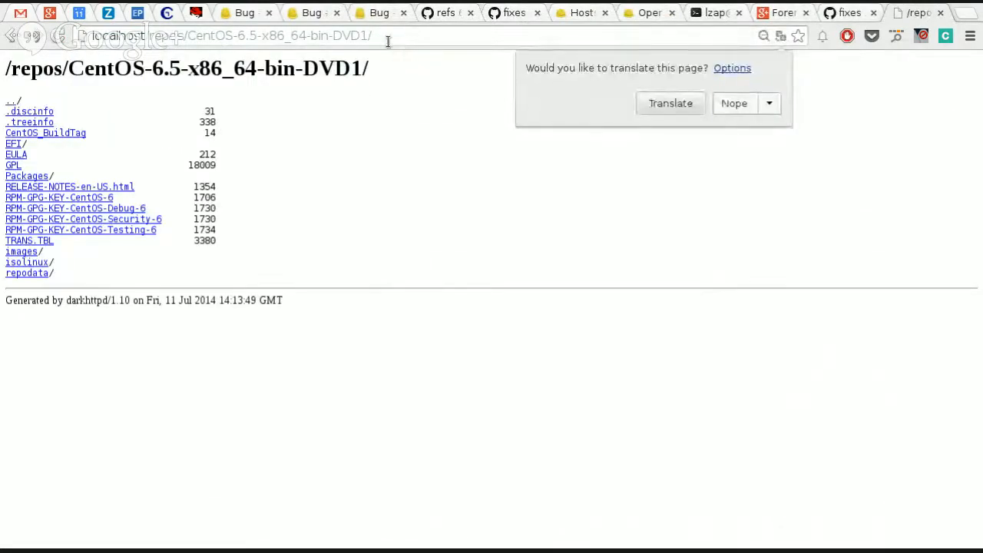
{"action": "left_click", "coordinate": [387, 38]}
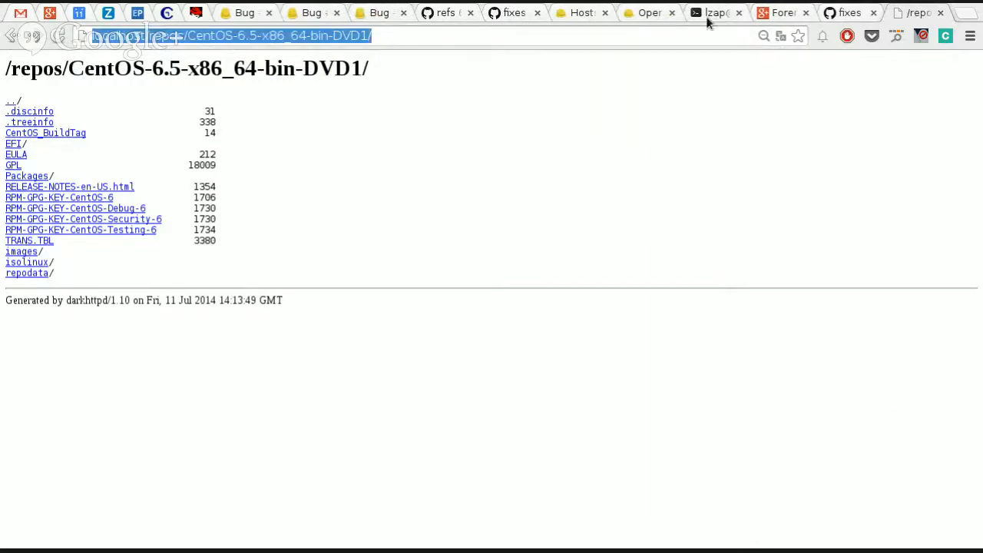
Step: Return to the Foreman operating system form and set the description to CentOS 6.5
{"action": "key", "text": "ctrl+shift+Tab"}
{"action": "key", "text": "ctrl+shift+Tab"}
{"action": "key", "text": "ctrl+shift+Tab"}
{"action": "key", "text": "ctrl+shift+Tab"}
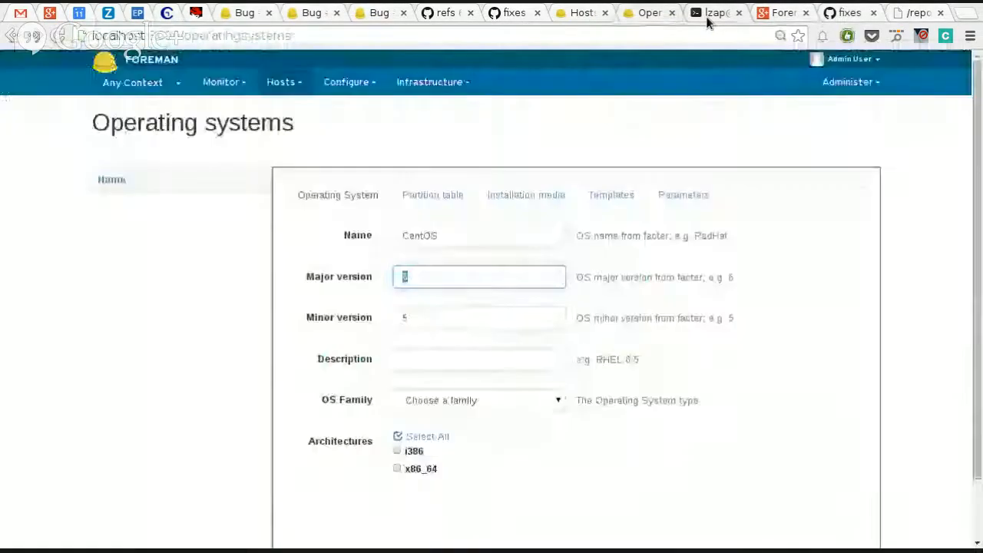
{"action": "left_click", "coordinate": [428, 364]}
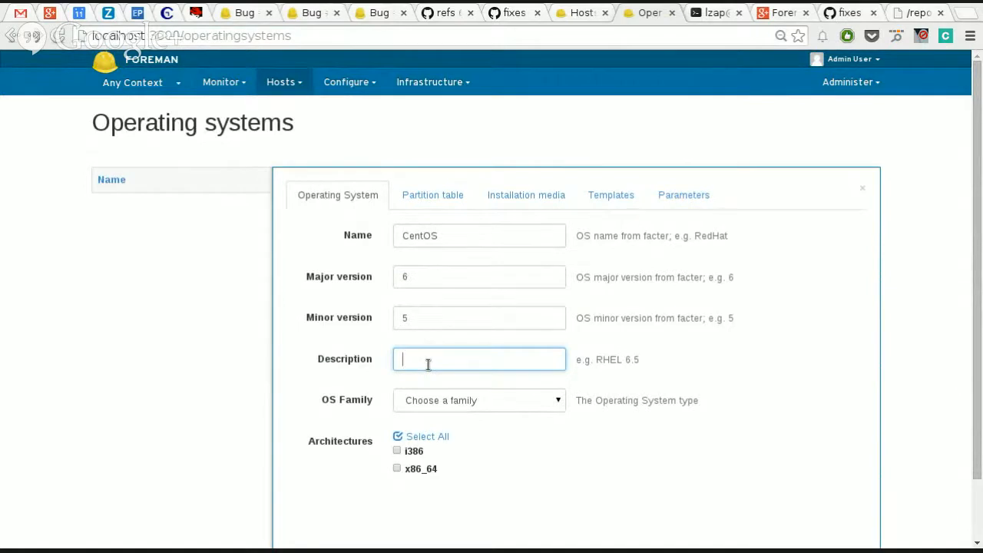
{"action": "type", "text": "CentOS 6.5"}
Step: Set the operating system's family to Red Hat and enable the x86_64 architecture
{"action": "left_click", "coordinate": [513, 401]}
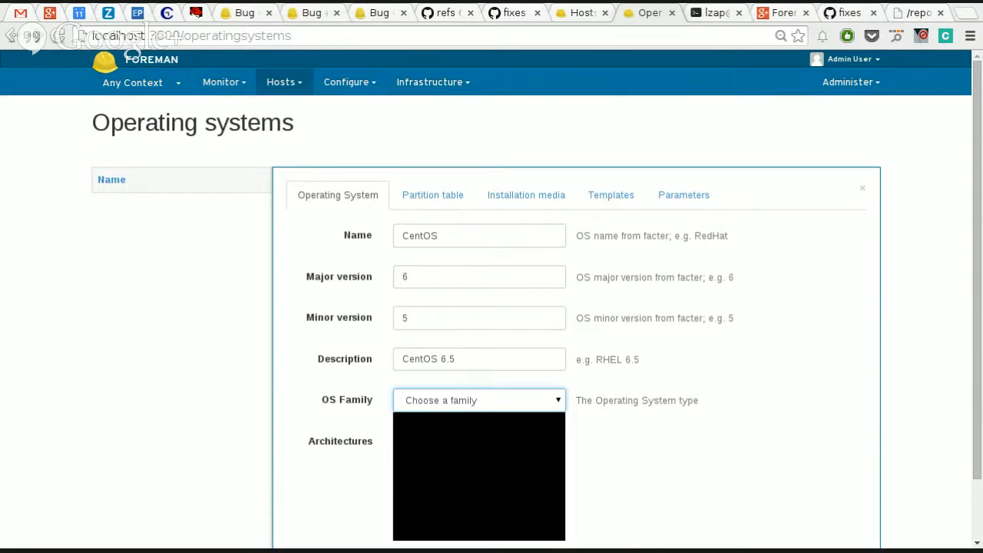
{"action": "left_click", "coordinate": [472, 505]}
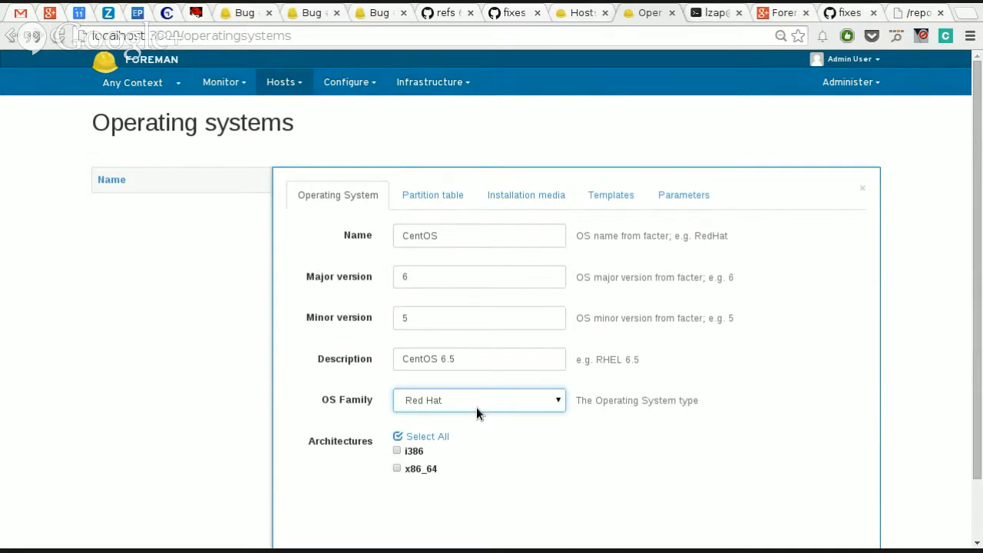
{"action": "left_click", "coordinate": [419, 470]}
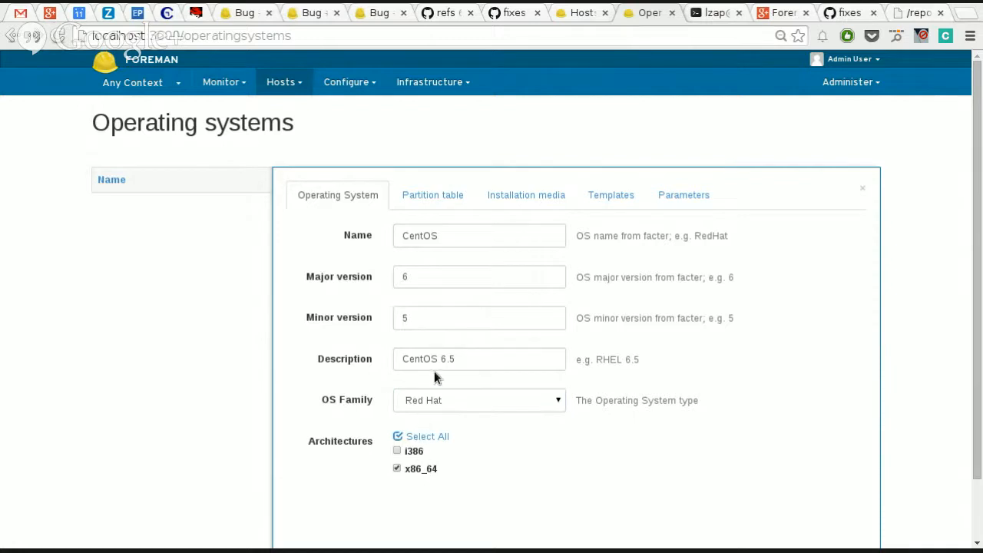
Step: Assign the Kickstart default partition table and the CentOS mirror installation medium to the operating system
{"action": "left_click", "coordinate": [430, 200]}
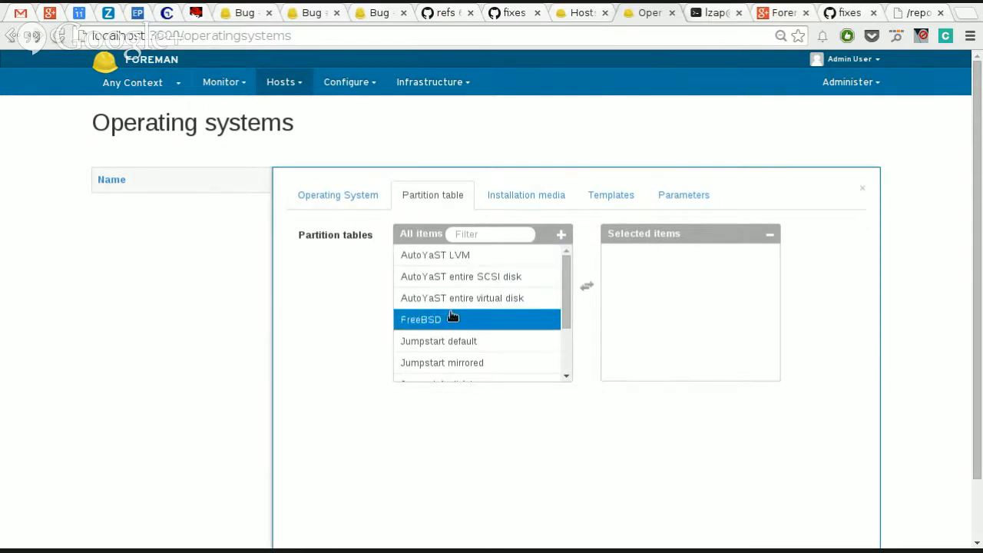
{"action": "scroll", "coordinate": [450, 313], "scroll_direction": "down", "scroll_amount": 4}
{"action": "scroll", "coordinate": [476, 276], "scroll_direction": "up", "scroll_amount": 1}
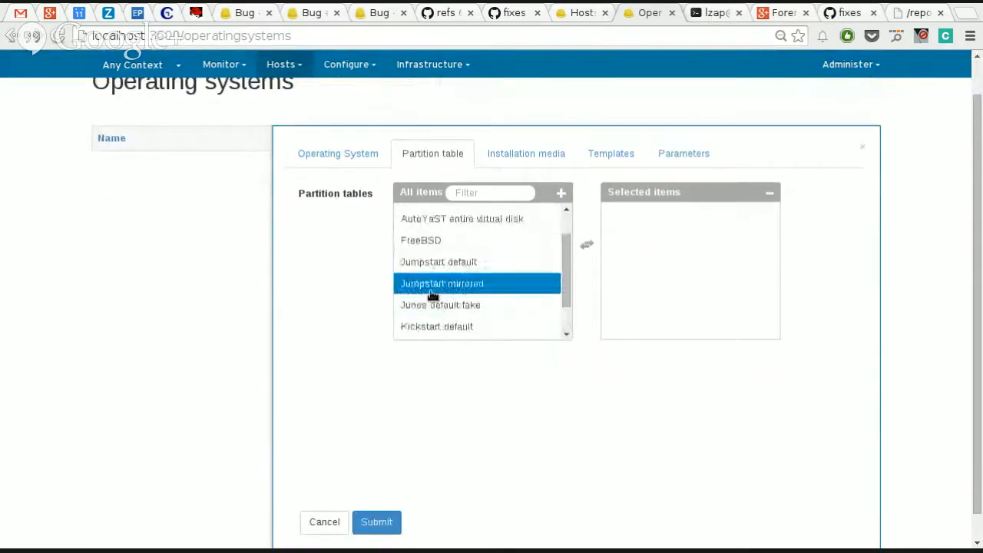
{"action": "scroll", "coordinate": [335, 305], "scroll_direction": "up", "scroll_amount": 1}
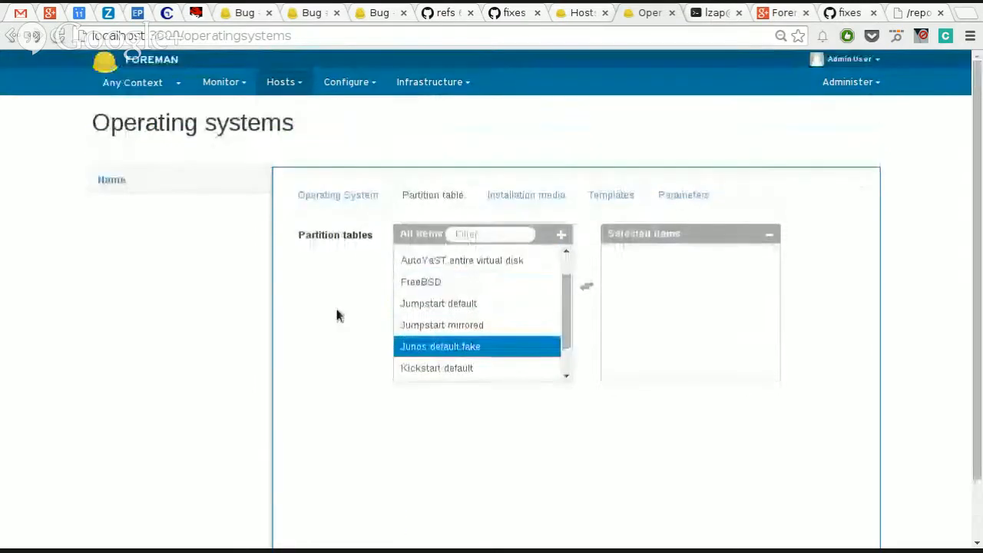
{"action": "left_click", "coordinate": [450, 367]}
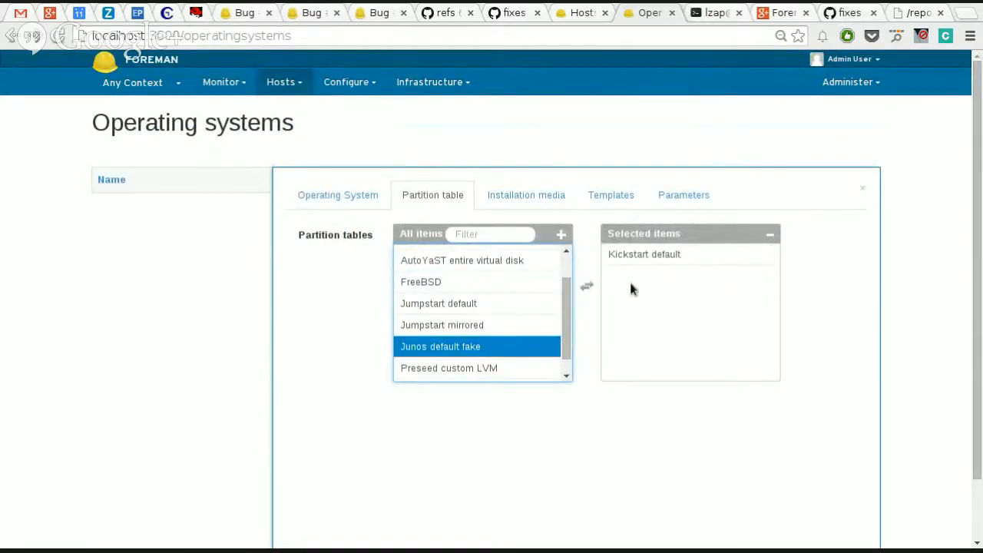
{"action": "left_click", "coordinate": [516, 207]}
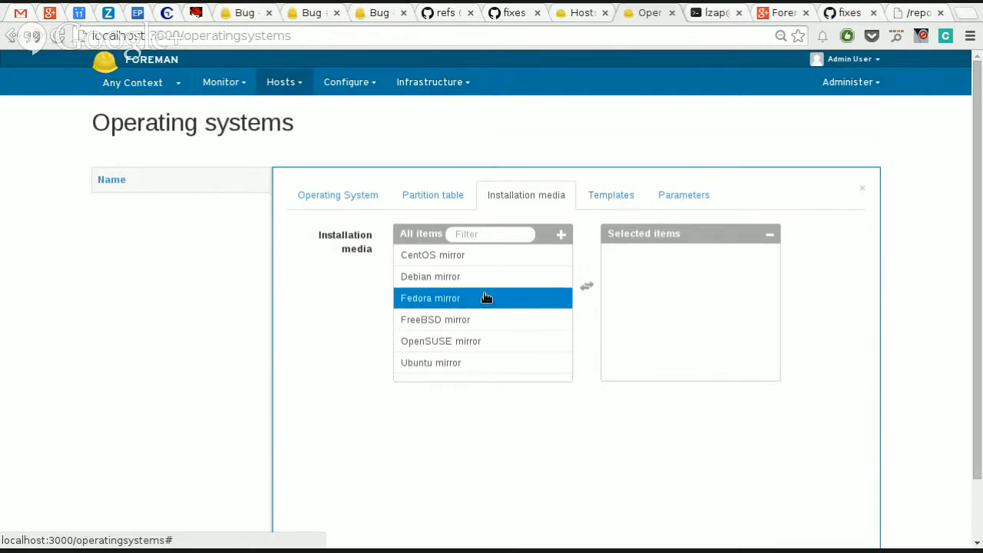
{"action": "left_click", "coordinate": [480, 260]}
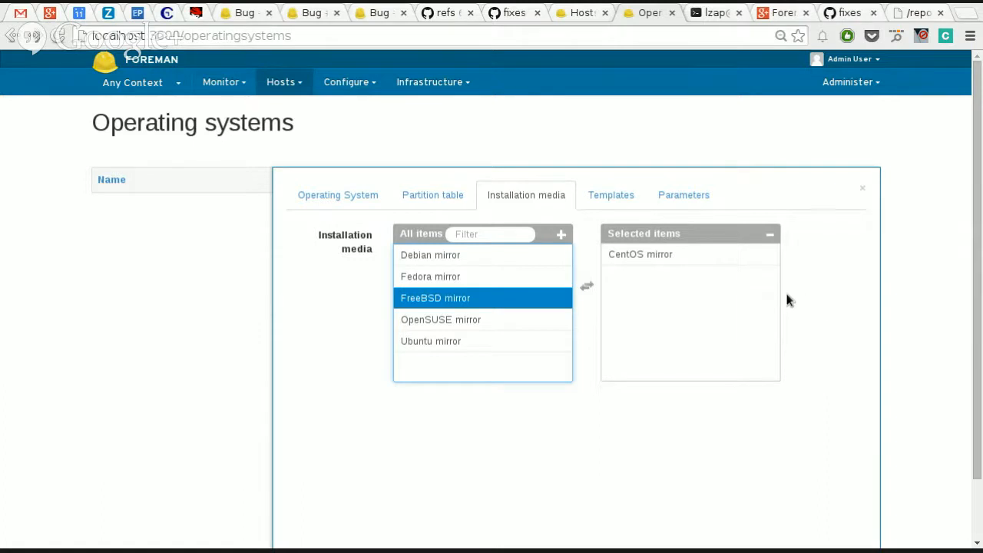
Step: Check whether provisioning templates can be assigned to the unsaved operating system
{"action": "left_click", "coordinate": [620, 199]}
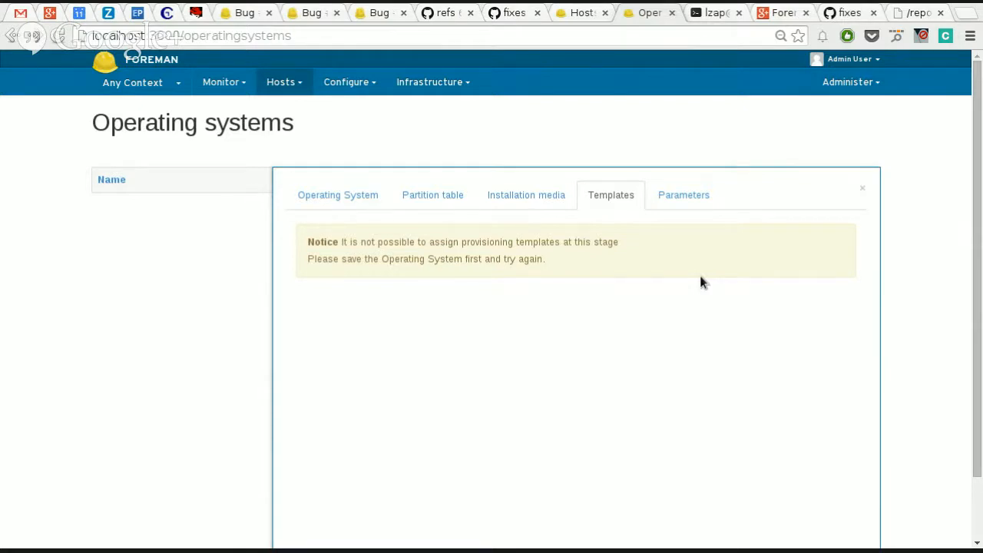
{"action": "scroll", "coordinate": [697, 305], "scroll_direction": "down", "scroll_amount": 1}
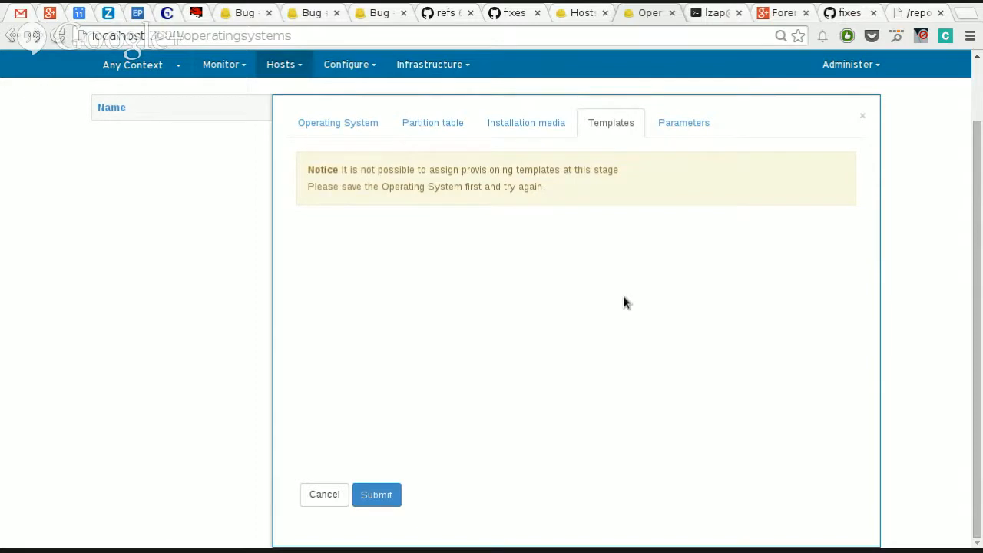
{"action": "scroll", "coordinate": [623, 303], "scroll_direction": "up", "scroll_amount": 1}
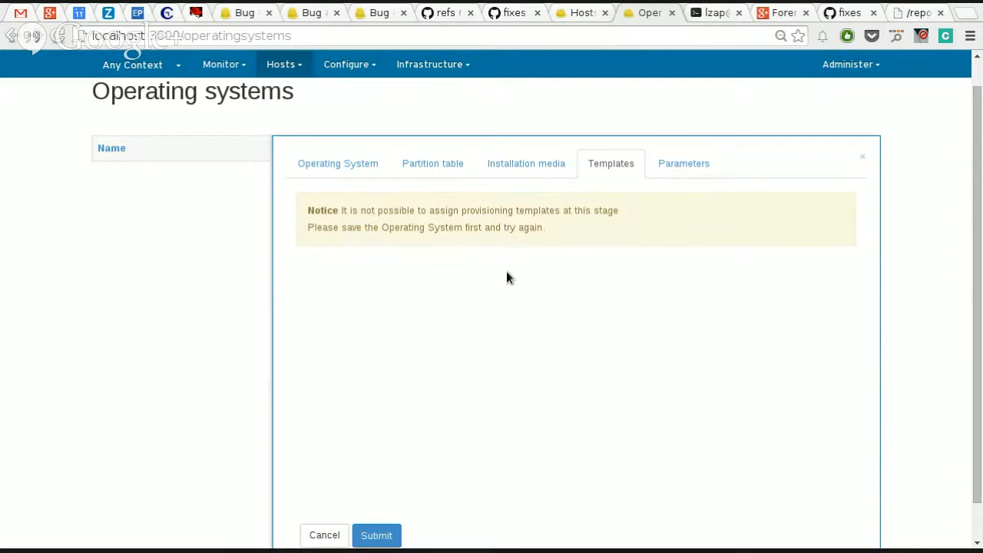
Step: Add a parameter named param1 with the value value1 to the operating system
{"action": "left_click", "coordinate": [690, 163]}
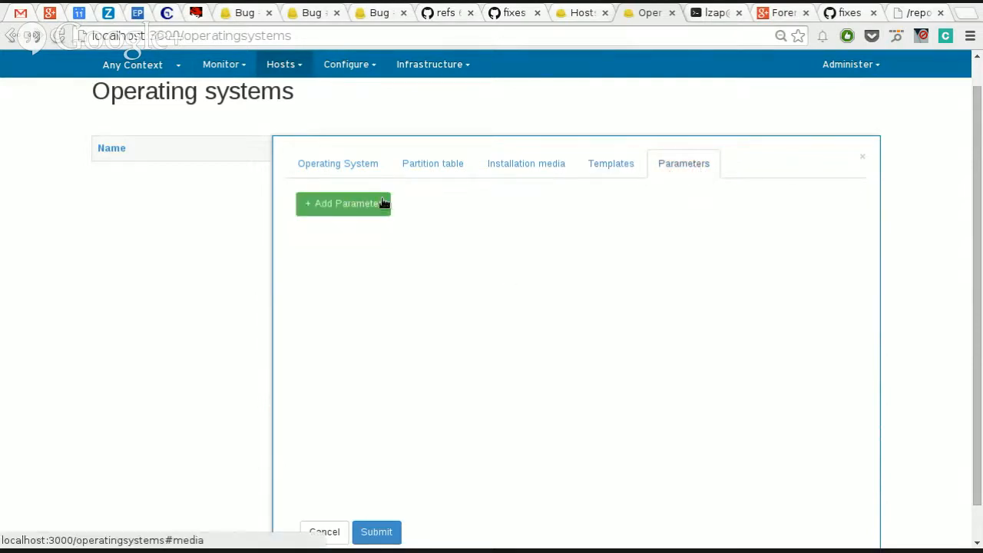
{"action": "left_click", "coordinate": [369, 212]}
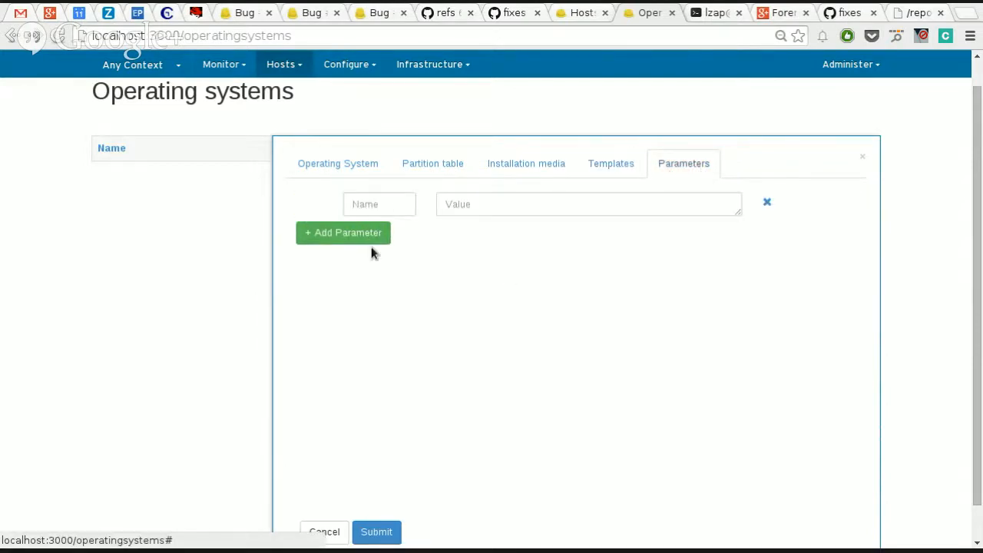
{"action": "left_click", "coordinate": [390, 205]}
{"action": "type", "text": "param"}
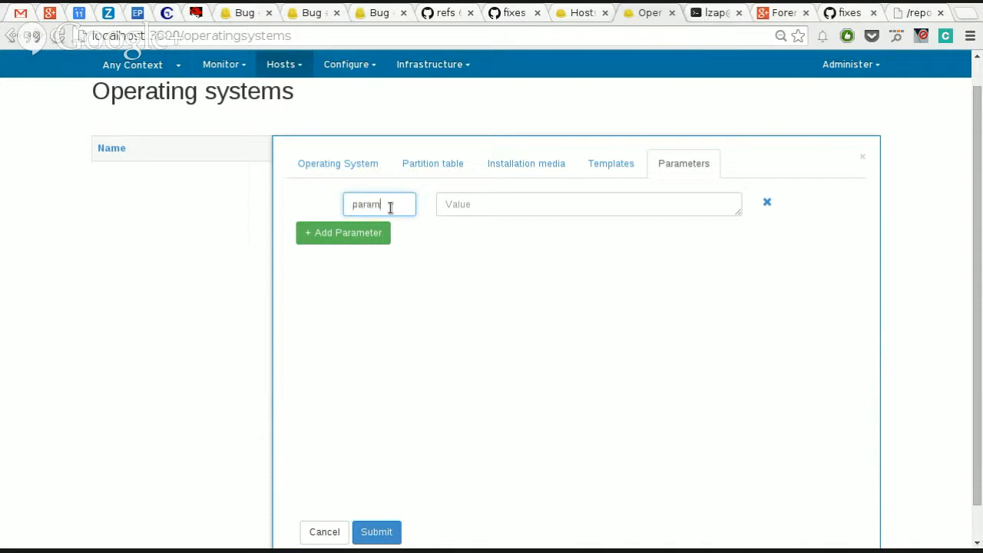
{"action": "type", "text": "1"}
{"action": "key", "text": "Tab"}
{"action": "type", "text": "col"}
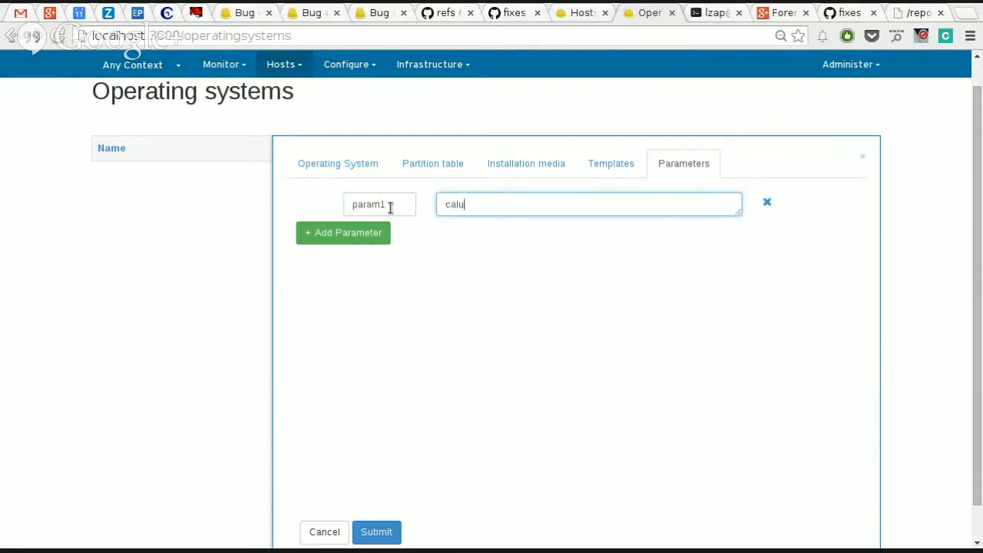
{"action": "key", "text": "BackSpace"}
{"action": "key", "text": "BackSpace"}
{"action": "key", "text": "BackSpace"}
{"action": "type", "text": "value1"}
Step: Add a second blank parameter row, remove it again, and submit the new operating system
{"action": "left_click", "coordinate": [349, 238]}
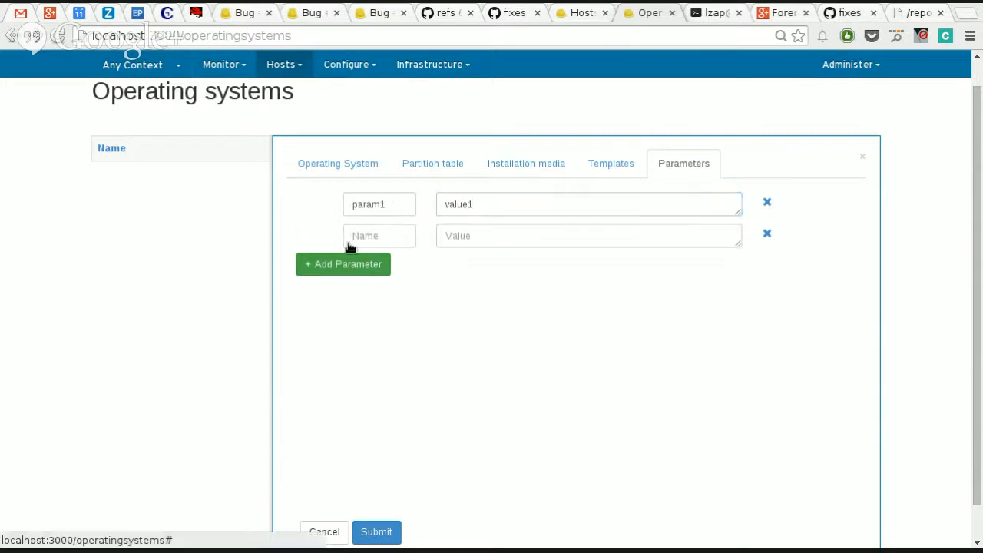
{"action": "left_click", "coordinate": [766, 236]}
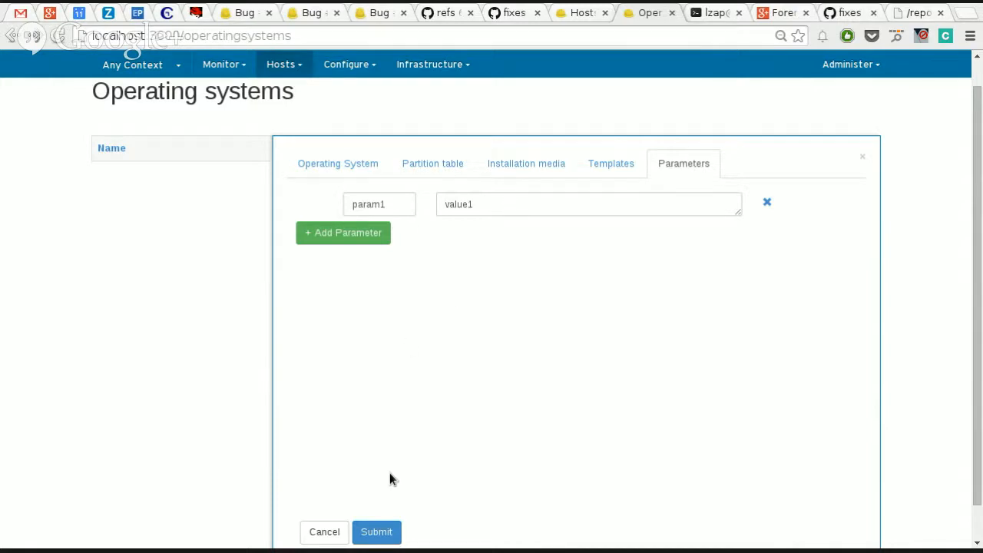
{"action": "left_click", "coordinate": [376, 530]}
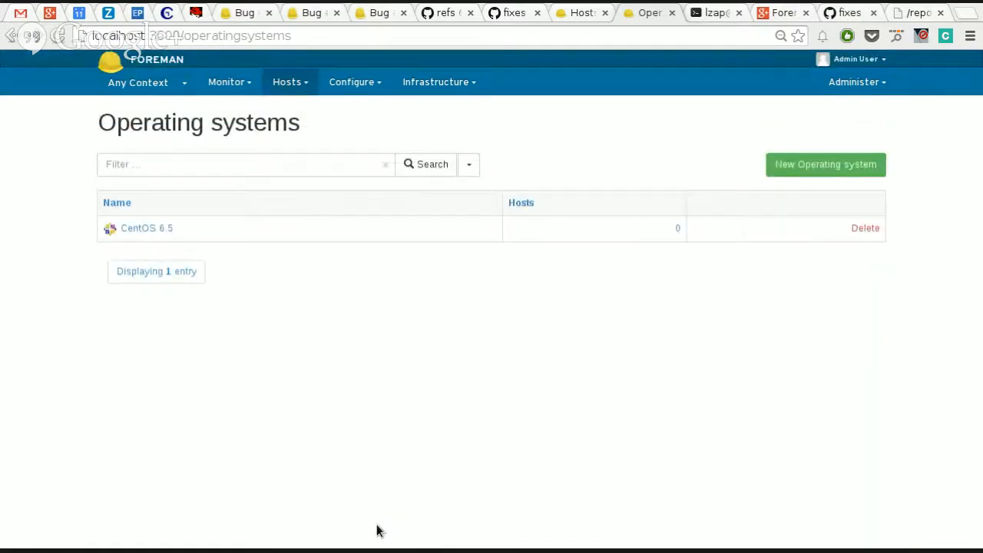
Step: Reopen the saved CentOS 6.5 entry, check its template assignments, and close it
{"action": "left_click", "coordinate": [151, 235]}
{"action": "left_click", "coordinate": [609, 217]}
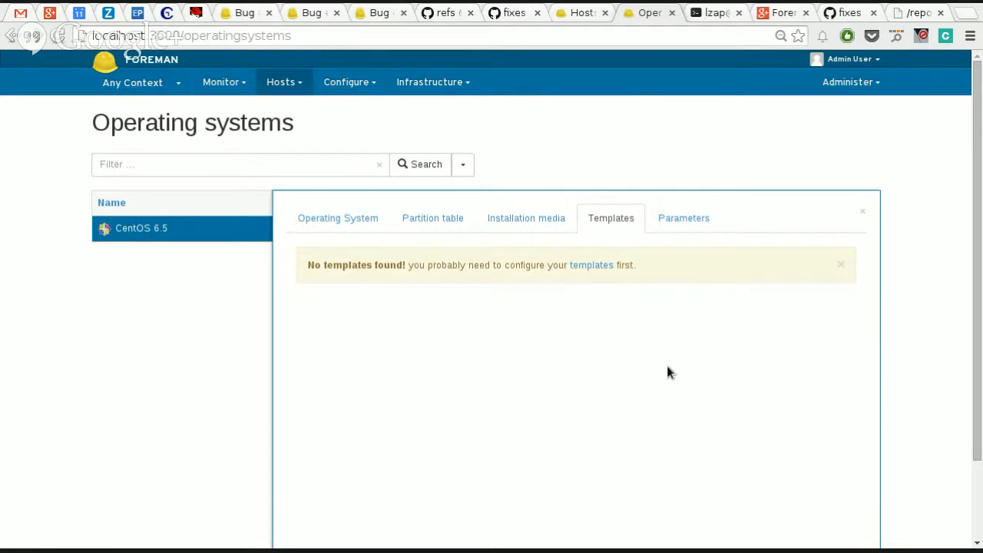
{"action": "left_click", "coordinate": [864, 218]}
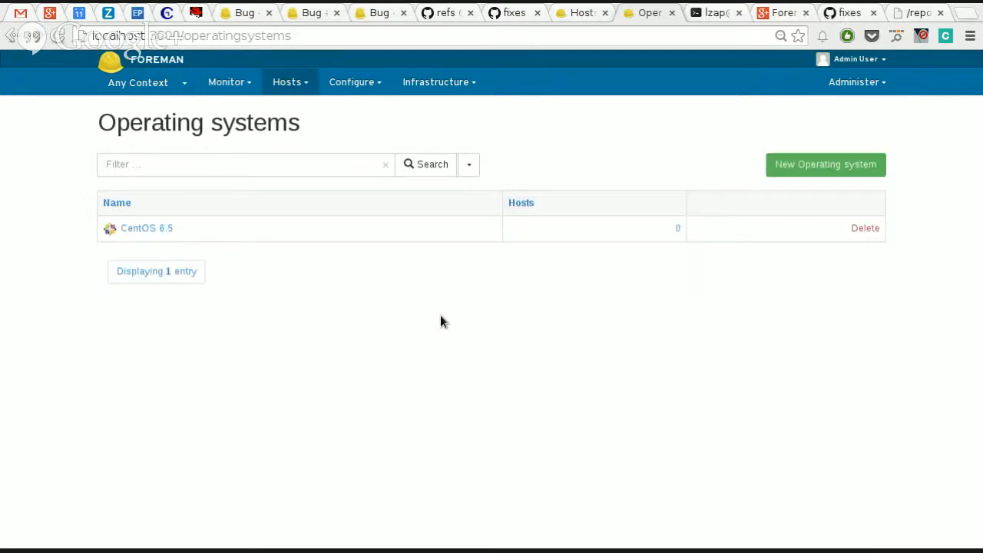
{"action": "left_click", "coordinate": [304, 89]}
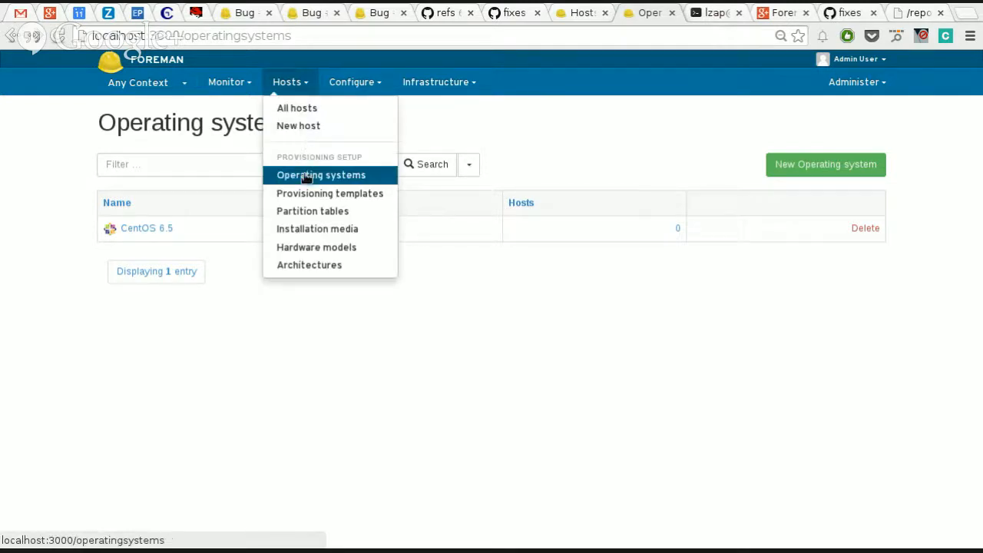
{"action": "left_click", "coordinate": [311, 230]}
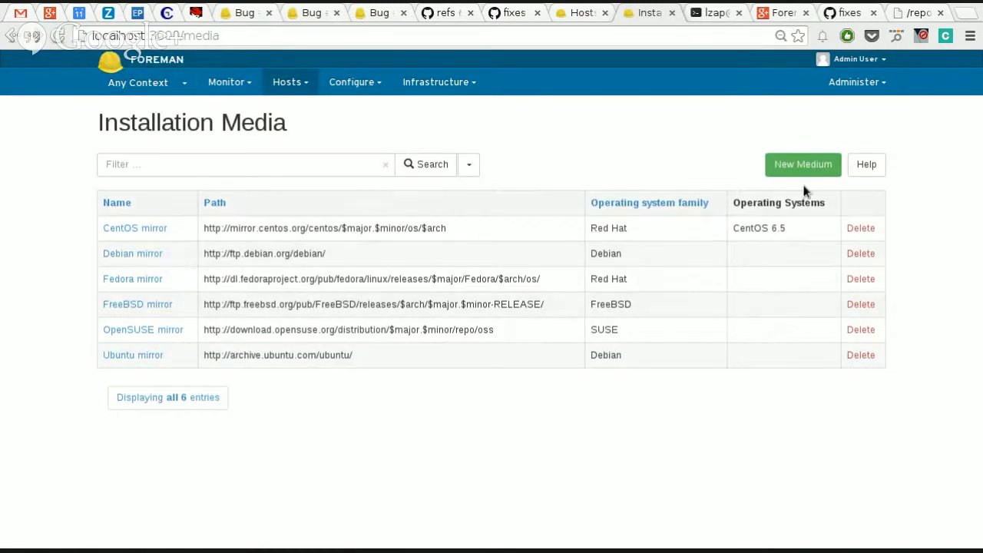
{"action": "left_click", "coordinate": [802, 165]}
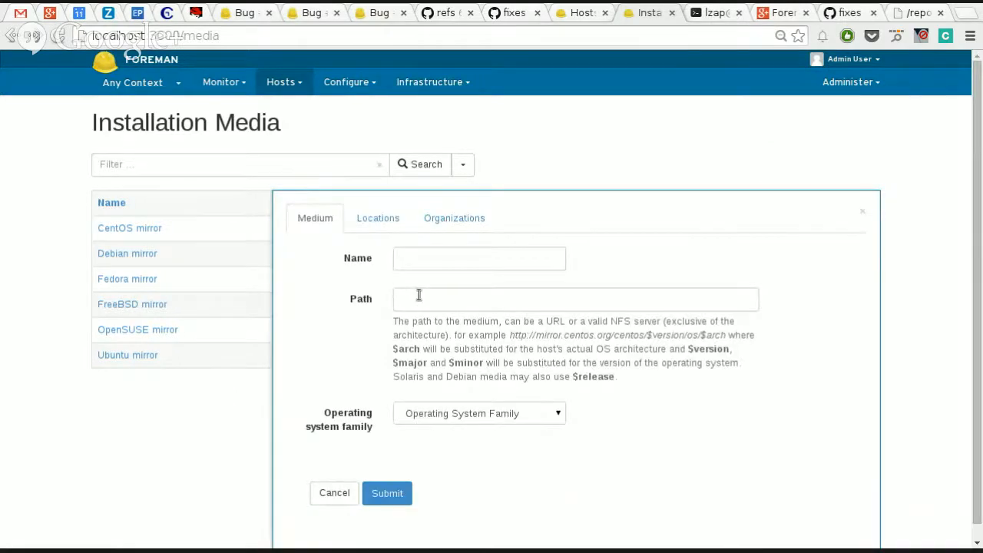
{"action": "left_click", "coordinate": [422, 259]}
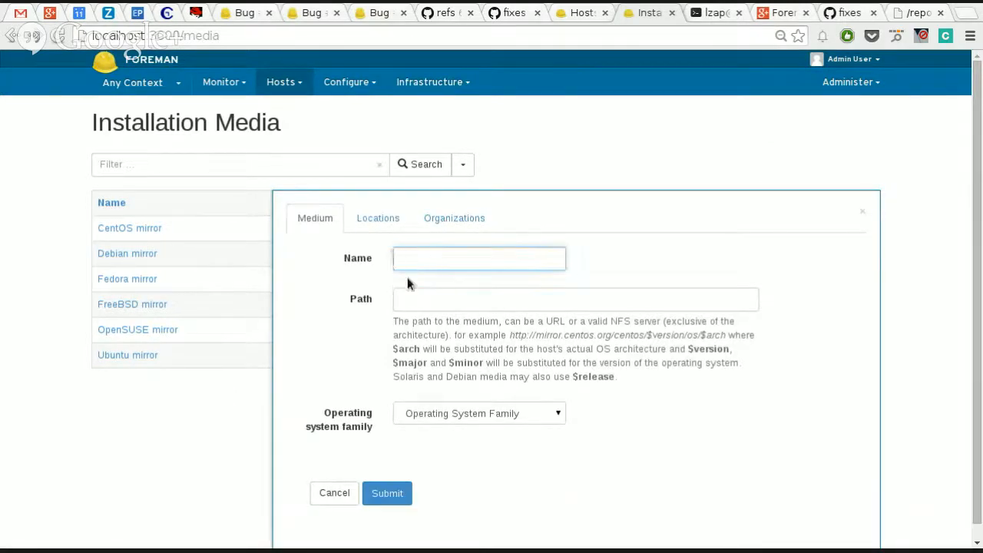
{"action": "left_click", "coordinate": [418, 299]}
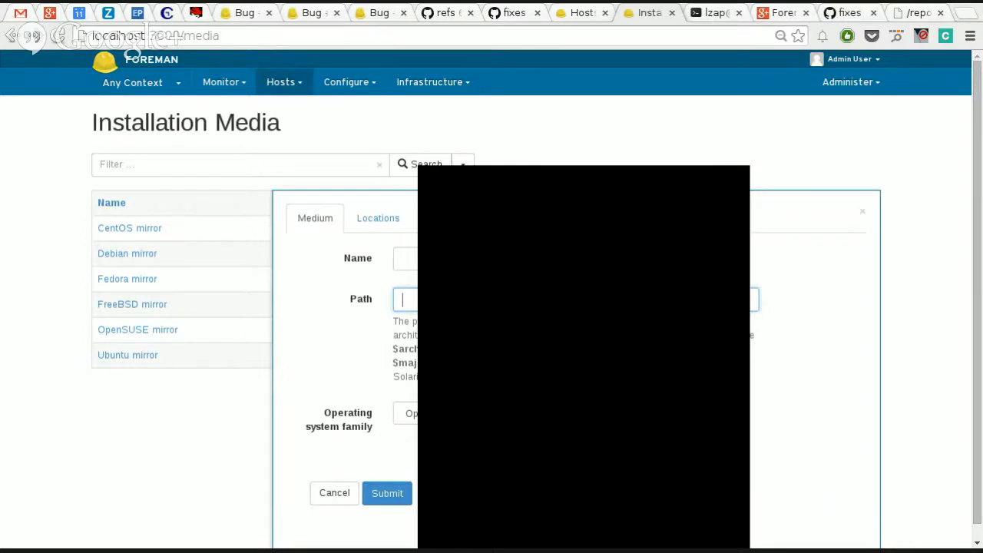
{"action": "type", "text": "http://localhost/repos/CentOS-6.5-x86_64-bin-DVD1/"}
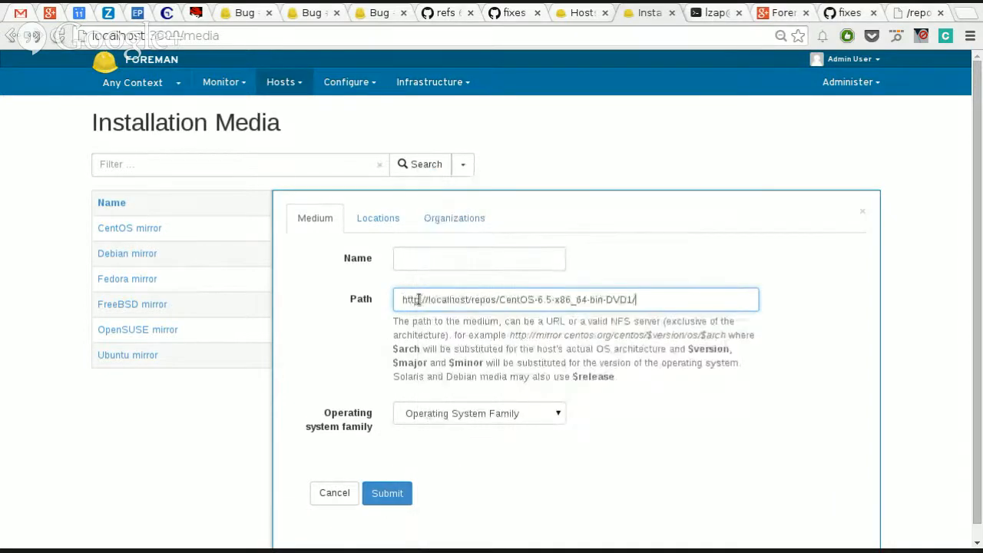
Step: Replace the version numbers 6 and 5 in the medium's path with the variables $major and $minor
{"action": "key", "text": "Left"}
{"action": "key", "text": "Left"}
{"action": "key", "text": "Left"}
{"action": "key", "text": "Left"}
{"action": "key", "text": "Left"}
{"action": "key", "text": "Left"}
{"action": "key", "text": "Left"}
{"action": "key", "text": "Left"}
{"action": "key", "text": "Left"}
{"action": "key", "text": "Left"}
{"action": "key", "text": "Left"}
{"action": "key", "text": "Left"}
{"action": "key", "text": "Left"}
{"action": "key", "text": "Left"}
{"action": "key", "text": "Left"}
{"action": "key", "text": "Left"}
{"action": "key", "text": "Left"}
{"action": "key", "text": "Left"}
{"action": "type", "text": "$"}
{"action": "key", "text": "Delete"}
{"action": "type", "text": "major"}
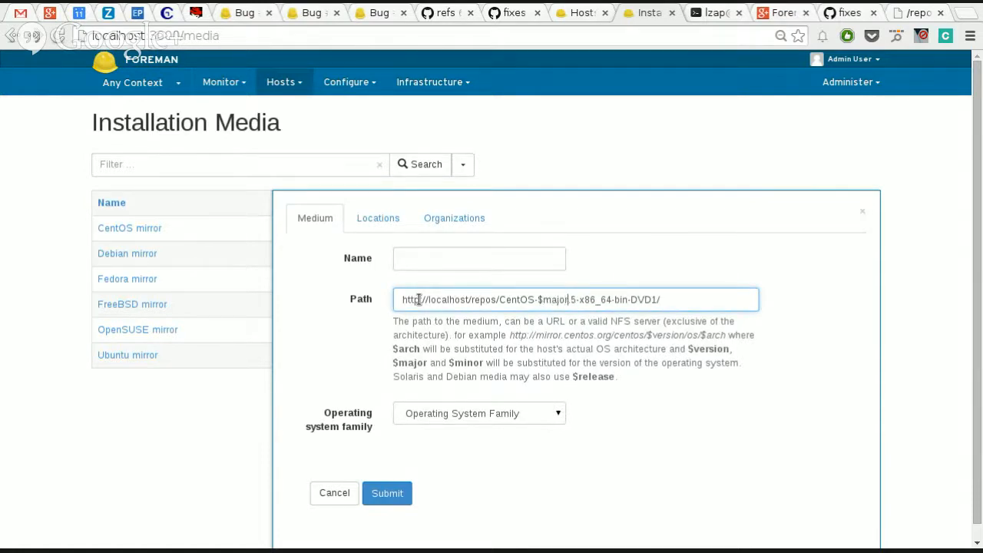
{"action": "key", "text": "Right"}
{"action": "type", "text": "$"}
{"action": "key", "text": "Delete"}
{"action": "type", "text": "minor"}
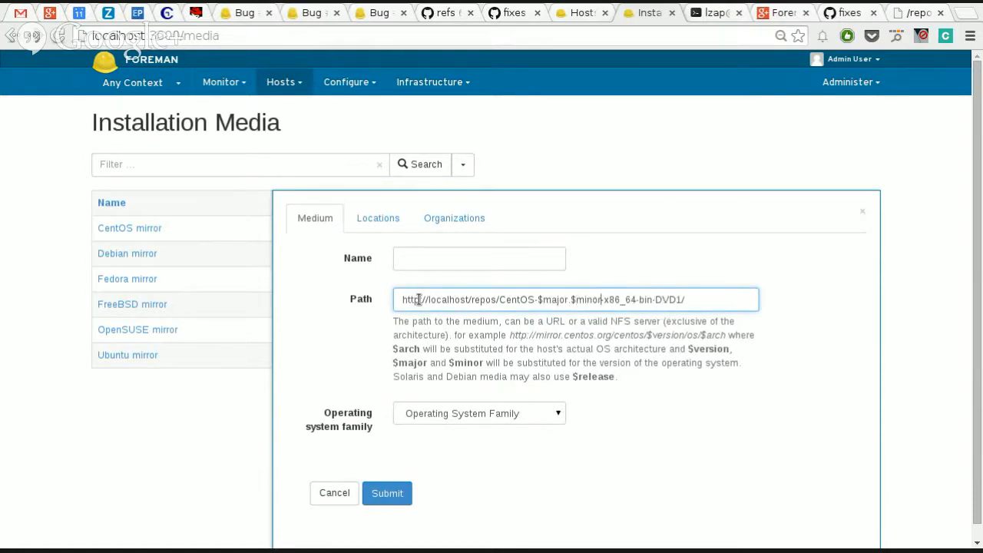
Step: Replace the x86_64 architecture part of the medium's path with the variable $arch
{"action": "key", "text": "Right"}
{"action": "key", "text": "shift+Right"}
{"action": "key", "text": "shift+Right"}
{"action": "key", "text": "shift+Right"}
{"action": "key", "text": "shift+Right"}
{"action": "key", "text": "shift+Right"}
{"action": "key", "text": "shift+Right"}
{"action": "type", "text": "$ar"}
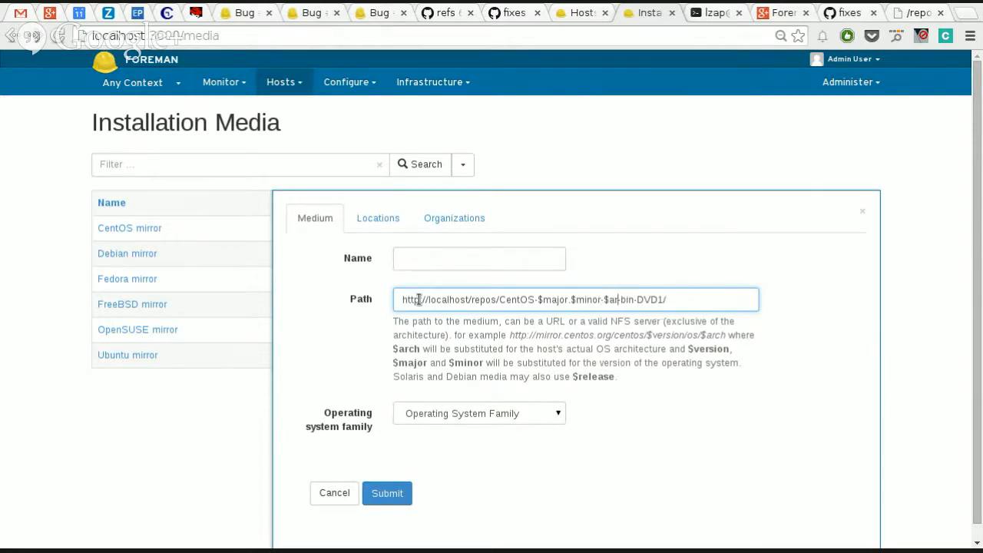
{"action": "type", "text": "ch"}
{"action": "key", "text": "End"}
Step: Name the medium CentOS localhost and set its operating system family to Red Hat
{"action": "left_click", "coordinate": [467, 264]}
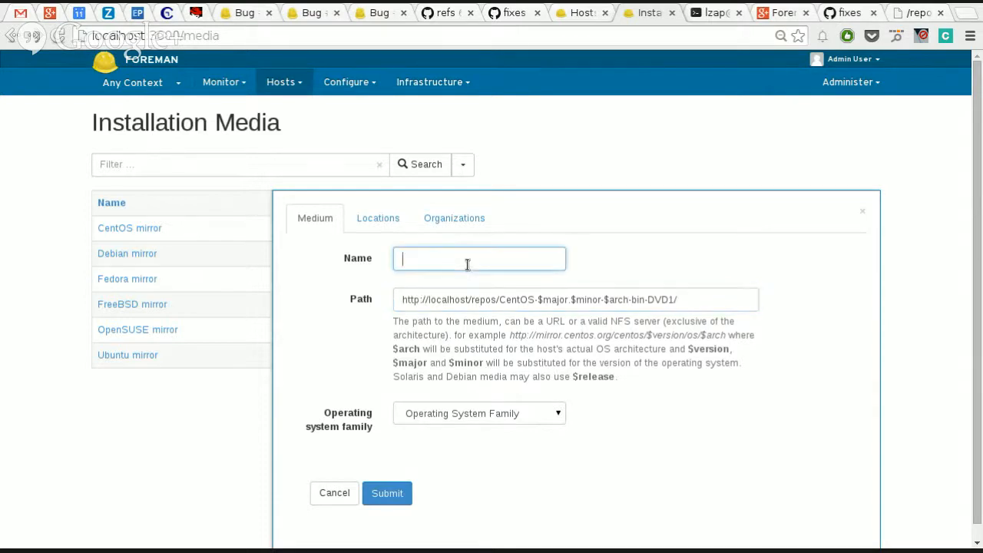
{"action": "type", "text": "CentO"}
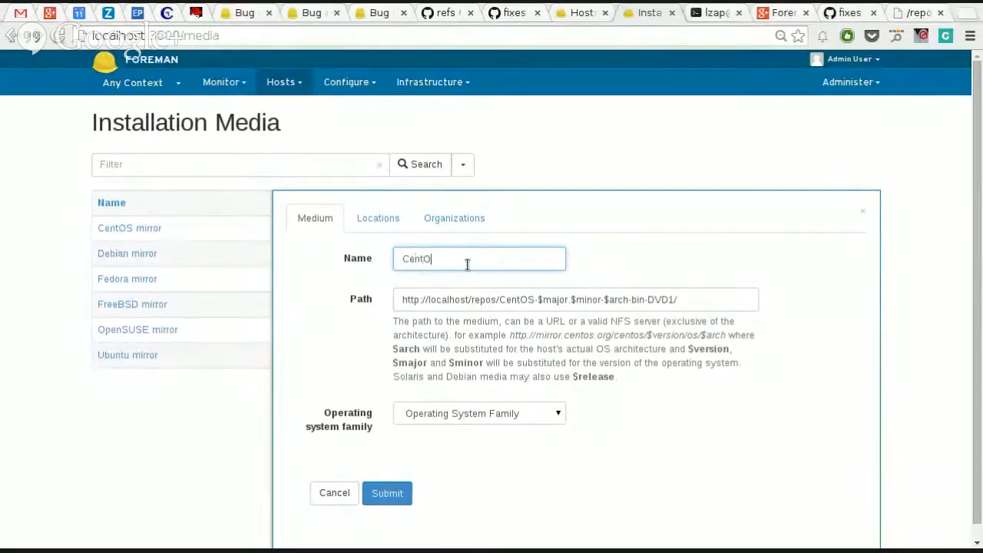
{"action": "type", "text": "S local"}
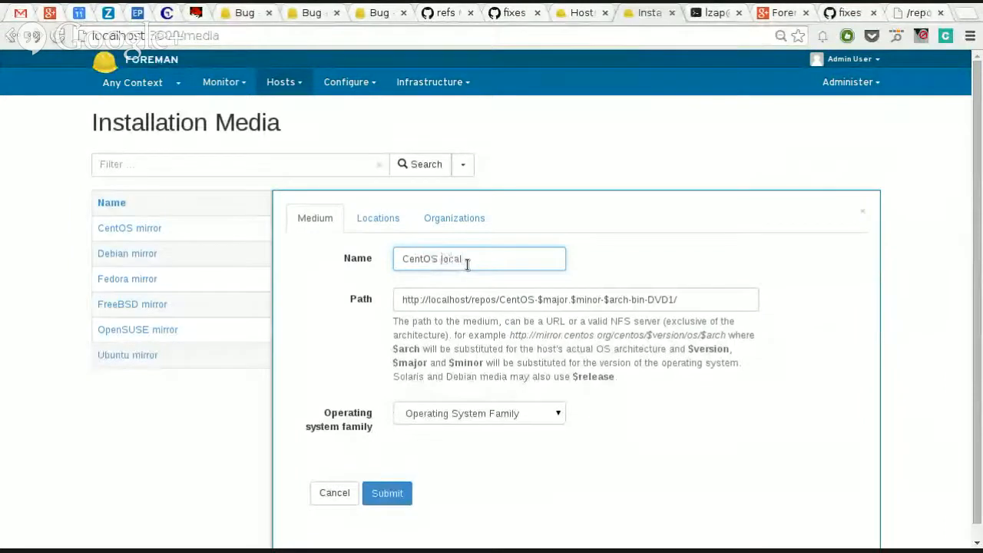
{"action": "type", "text": "host"}
{"action": "left_click", "coordinate": [455, 415]}
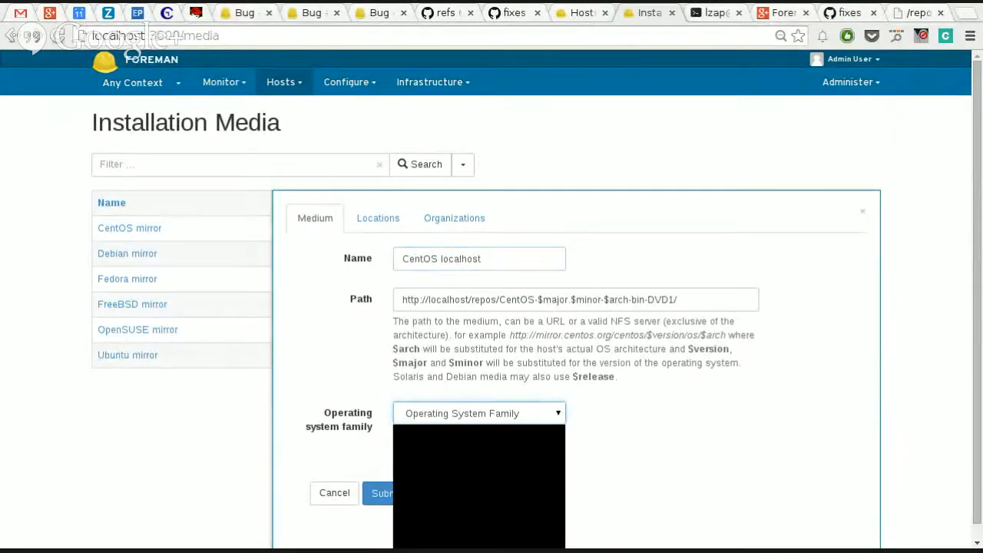
{"action": "left_click", "coordinate": [461, 514]}
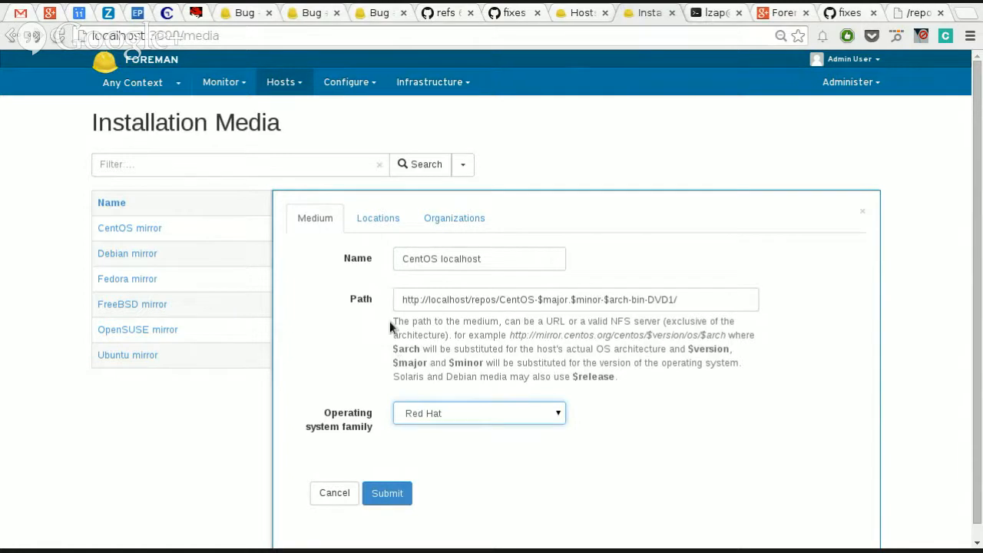
Step: Assign the medium to the Brno location and the Red Hat organization
{"action": "left_click", "coordinate": [366, 227]}
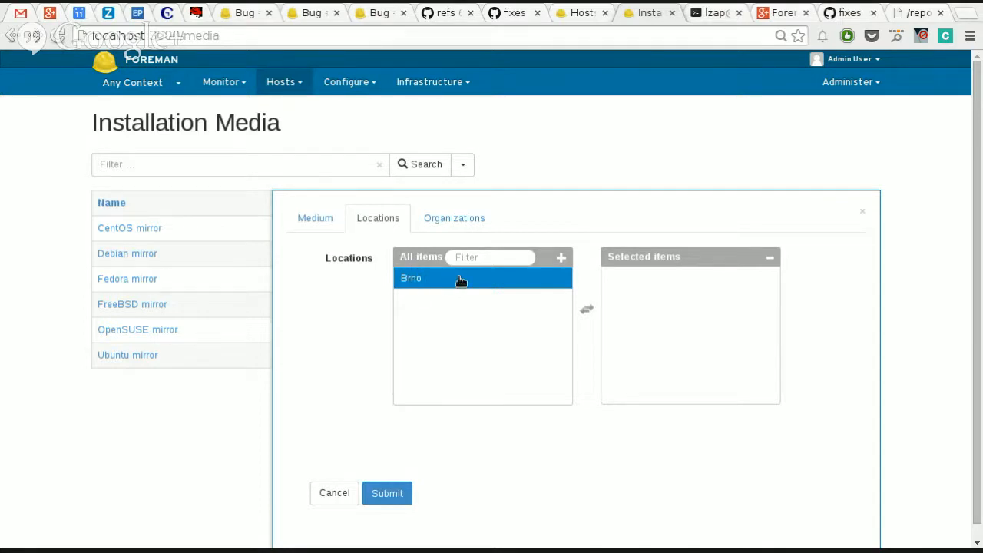
{"action": "left_click", "coordinate": [490, 282]}
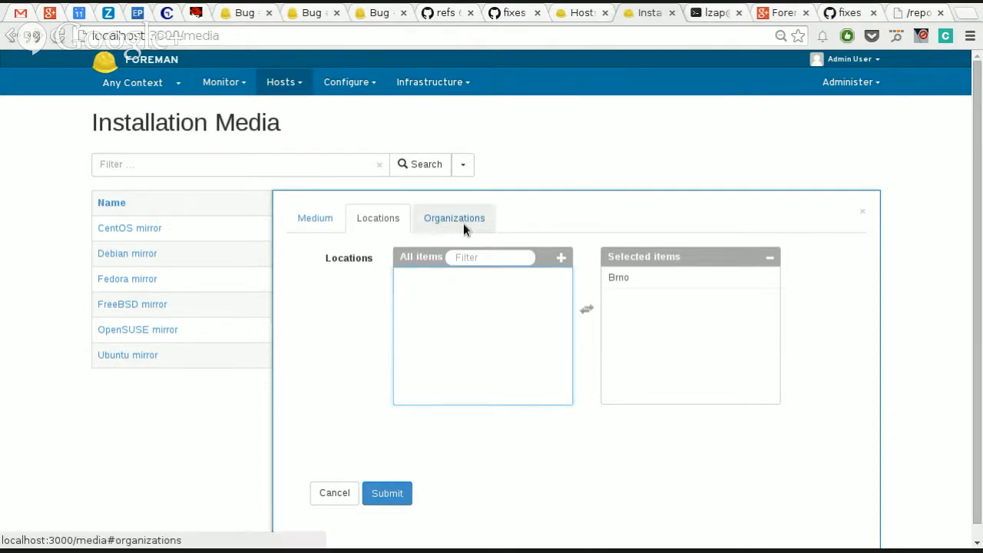
{"action": "left_click", "coordinate": [462, 224]}
{"action": "left_click", "coordinate": [469, 279]}
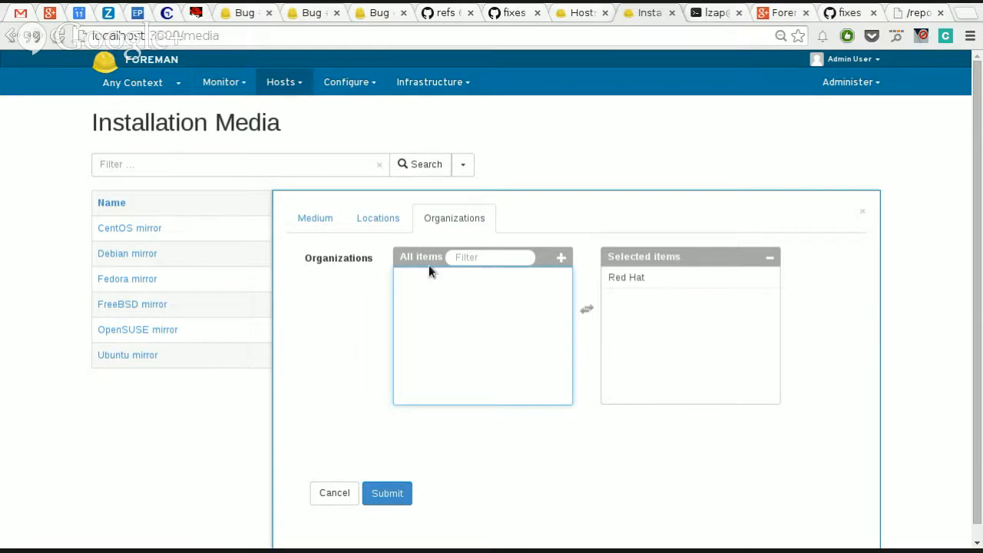
Step: Recheck the medium's location and organization assignments and submit the new medium
{"action": "left_click", "coordinate": [377, 224]}
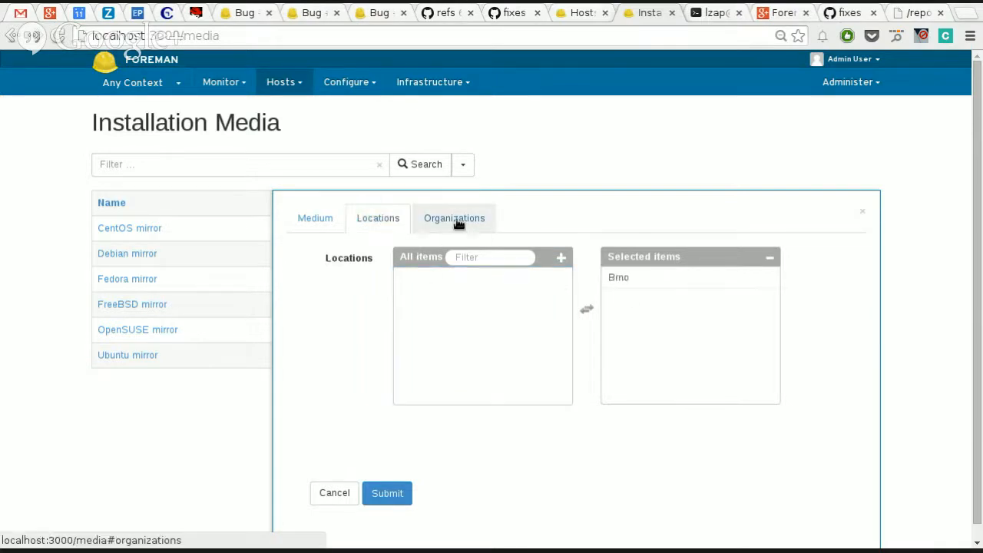
{"action": "left_click", "coordinate": [299, 224]}
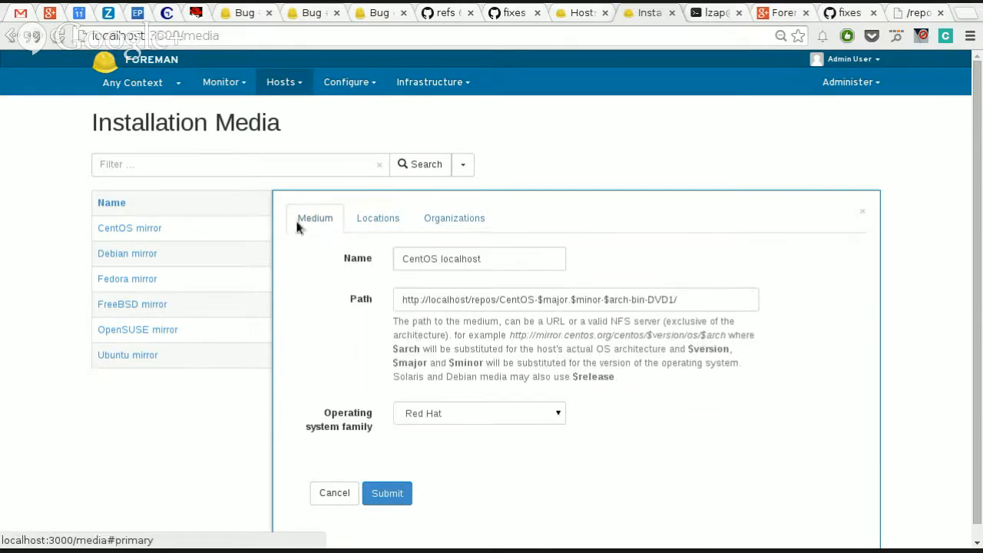
{"action": "right_click", "coordinate": [479, 481]}
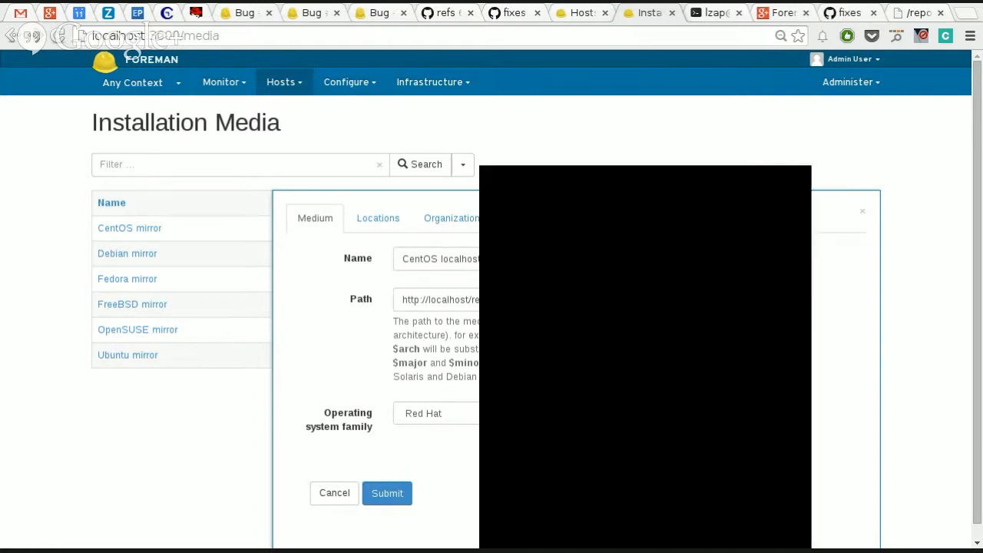
{"action": "left_click", "coordinate": [413, 400]}
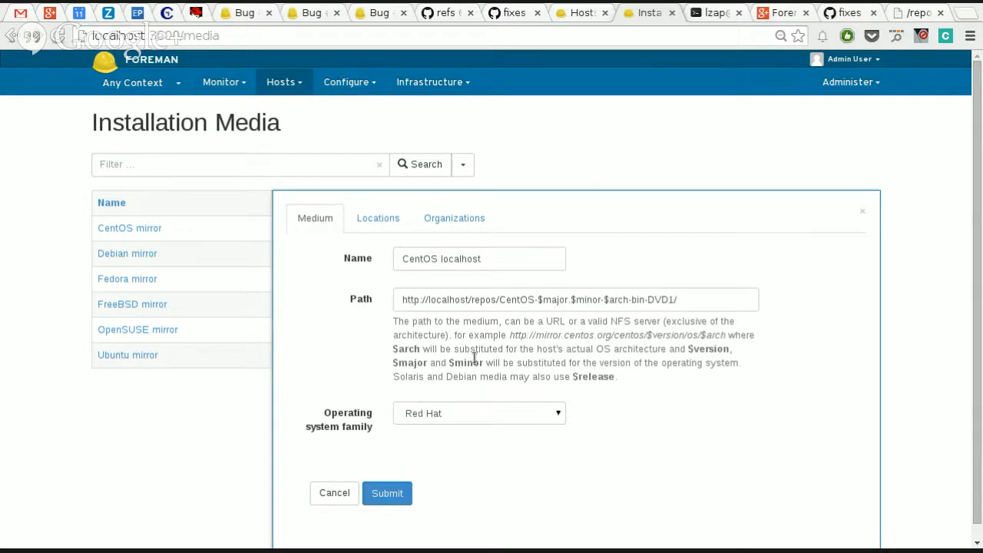
{"action": "left_click", "coordinate": [376, 227]}
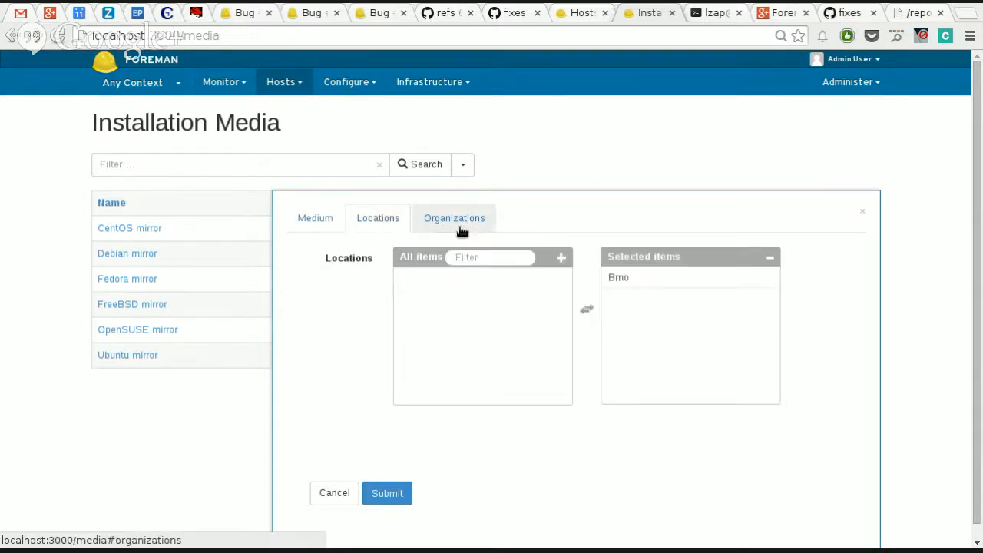
{"action": "left_click", "coordinate": [459, 226]}
{"action": "left_click", "coordinate": [315, 228]}
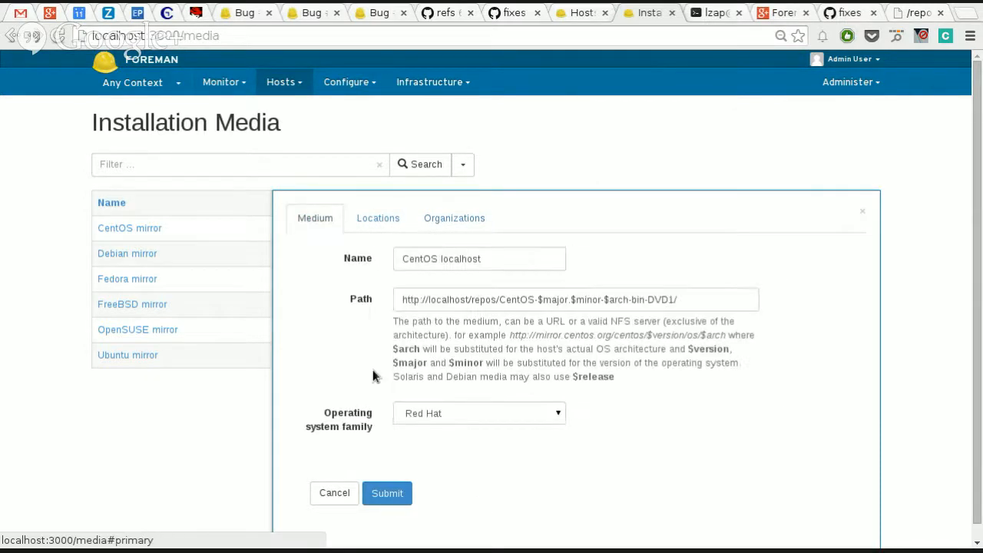
{"action": "left_click", "coordinate": [396, 495]}
Step: Look at the hardware models list and browse the names and kinds of the provisioning templates
{"action": "left_click", "coordinate": [303, 88]}
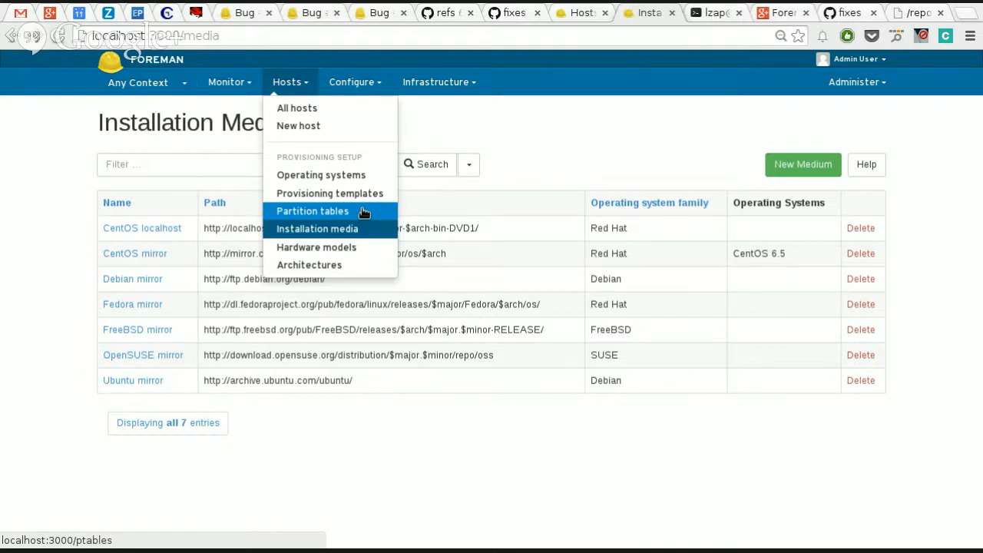
{"action": "left_click", "coordinate": [353, 254]}
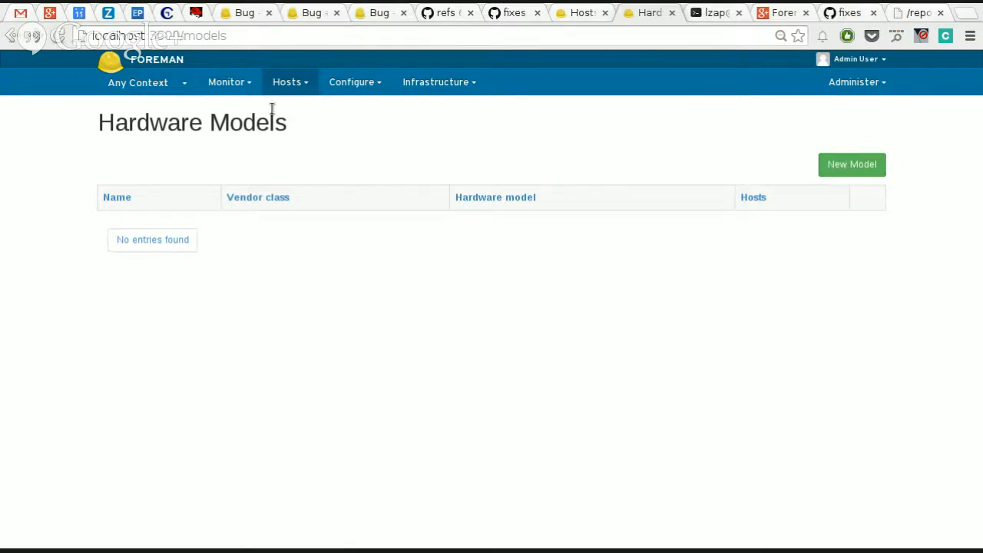
{"action": "left_click", "coordinate": [288, 82]}
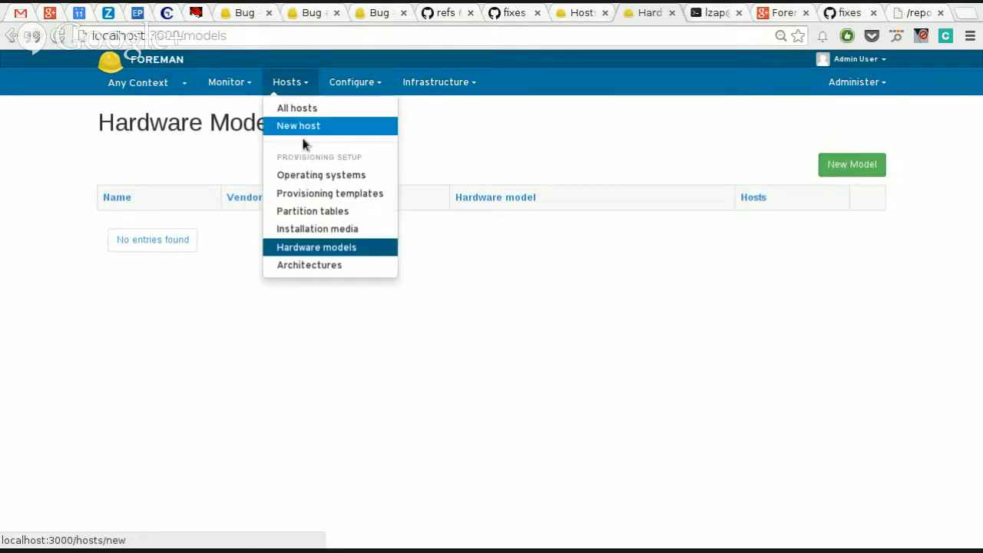
{"action": "left_click", "coordinate": [332, 193]}
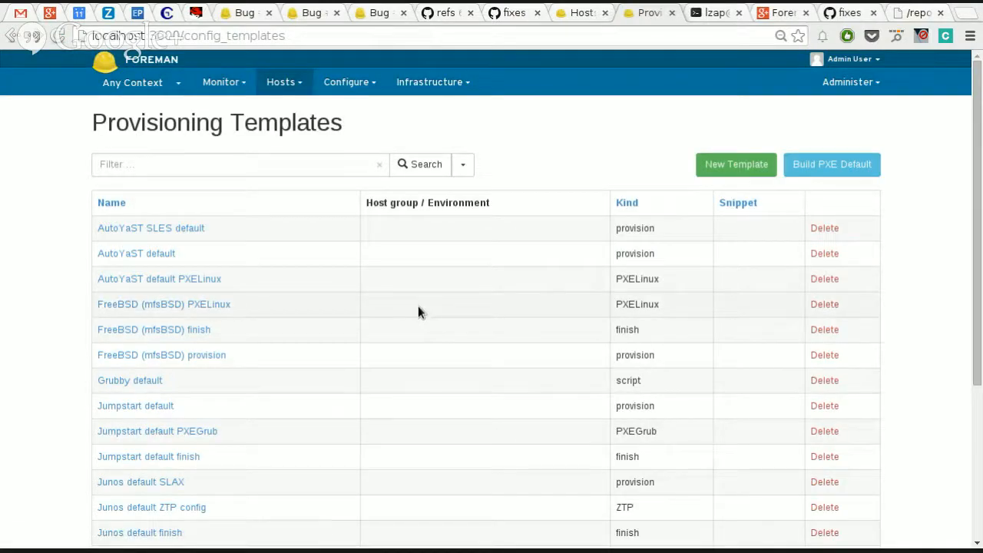
{"action": "scroll", "coordinate": [417, 311], "scroll_direction": "down", "scroll_amount": 3}
{"action": "scroll", "coordinate": [418, 311], "scroll_direction": "up", "scroll_amount": 5}
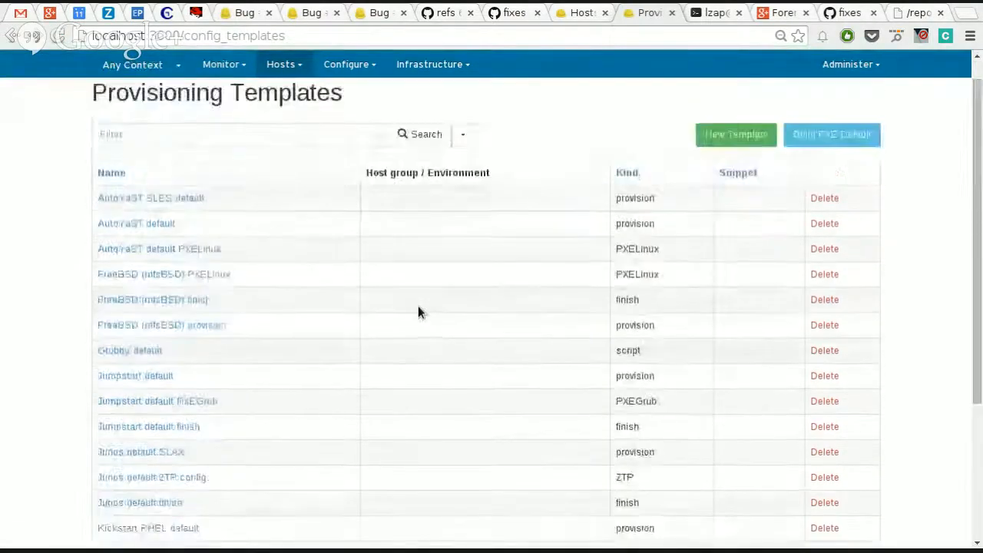
{"action": "scroll", "coordinate": [418, 311], "scroll_direction": "down", "scroll_amount": 2}
{"action": "scroll", "coordinate": [418, 311], "scroll_direction": "down", "scroll_amount": 2}
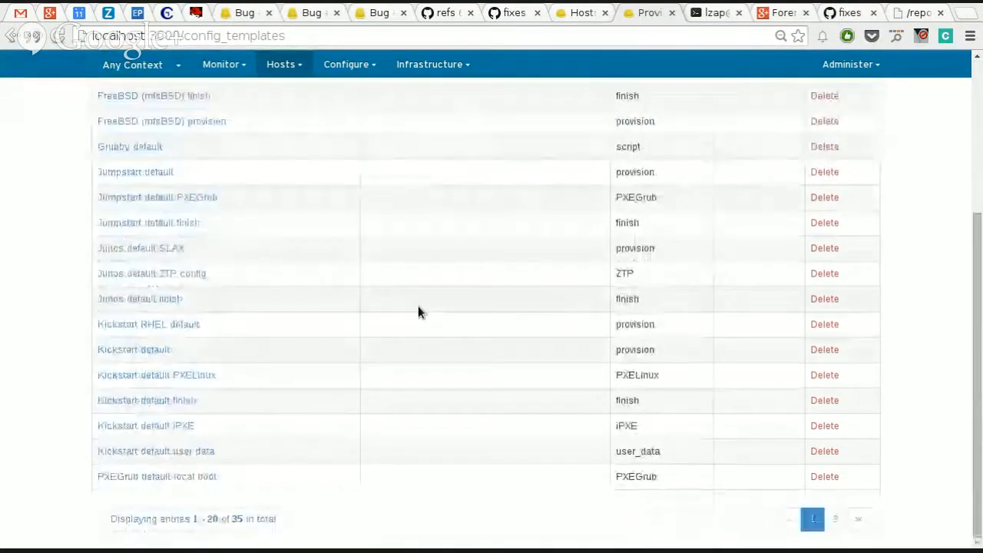
{"action": "scroll", "coordinate": [418, 311], "scroll_direction": "up", "scroll_amount": 3}
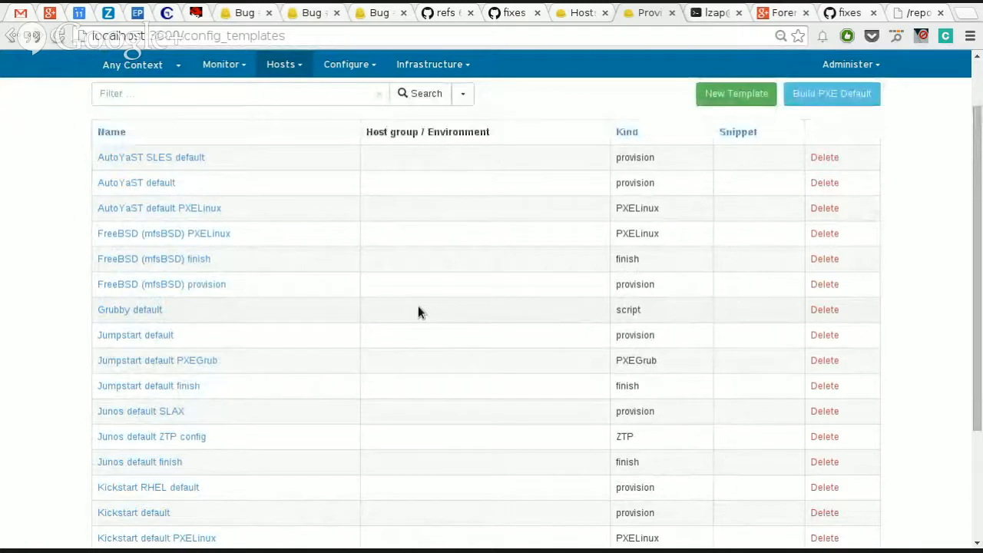
{"action": "scroll", "coordinate": [417, 309], "scroll_direction": "up", "scroll_amount": 1}
{"action": "scroll", "coordinate": [418, 309], "scroll_direction": "down", "scroll_amount": 3}
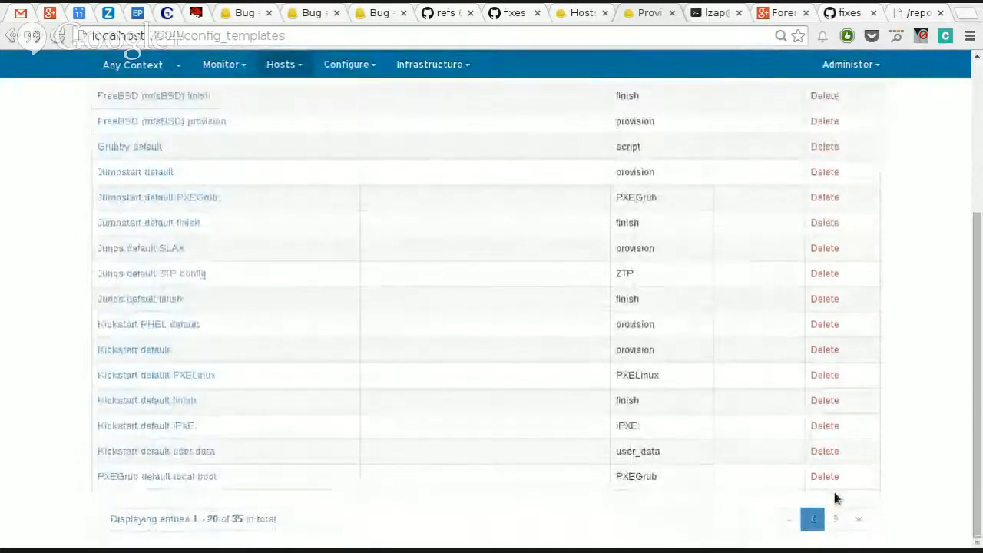
{"action": "scroll", "coordinate": [647, 430], "scroll_direction": "up", "scroll_amount": 3}
{"action": "scroll", "coordinate": [647, 425], "scroll_direction": "down", "scroll_amount": 3}
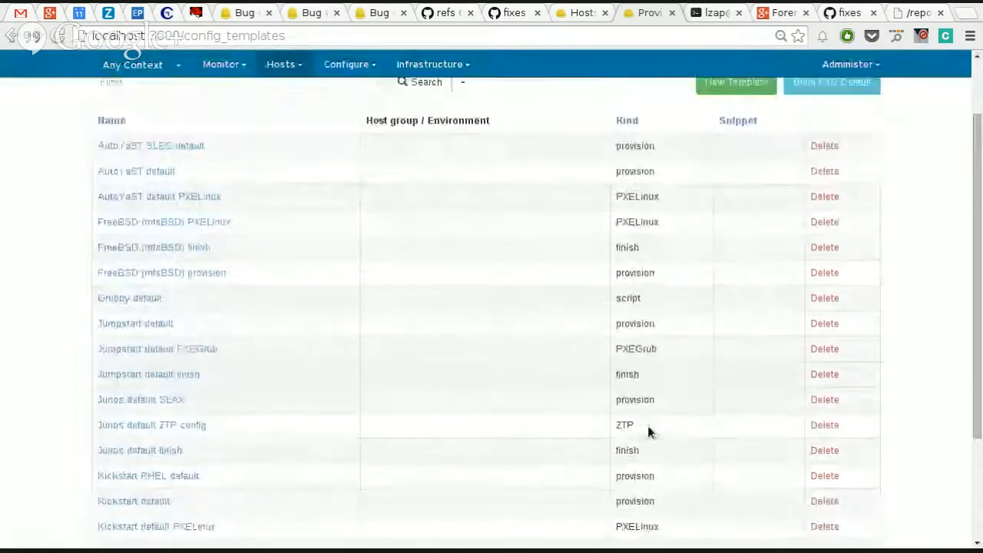
{"action": "scroll", "coordinate": [649, 432], "scroll_direction": "up", "scroll_amount": 1}
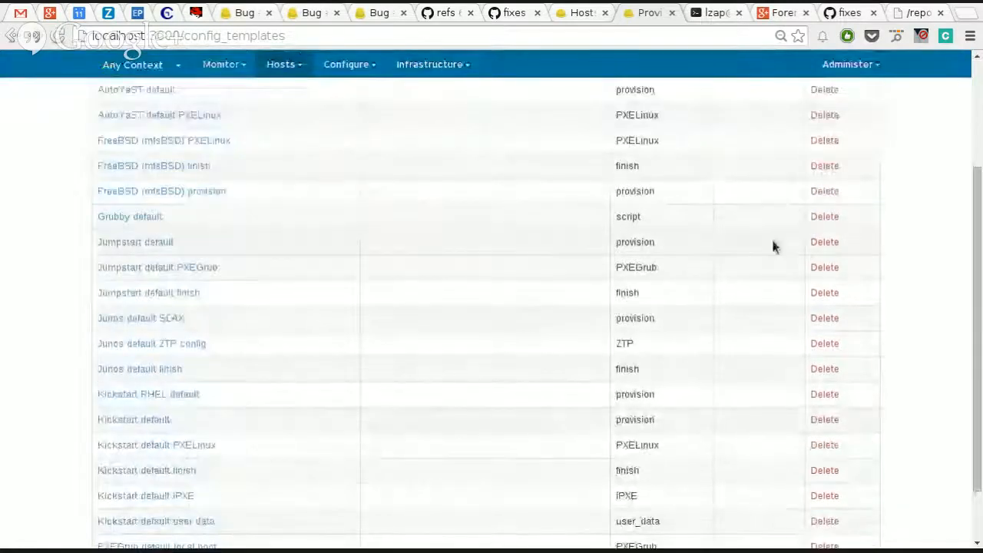
Step: Look through the Puppet settings in Foreman's settings and return to the provisioning templates list
{"action": "left_click", "coordinate": [847, 64]}
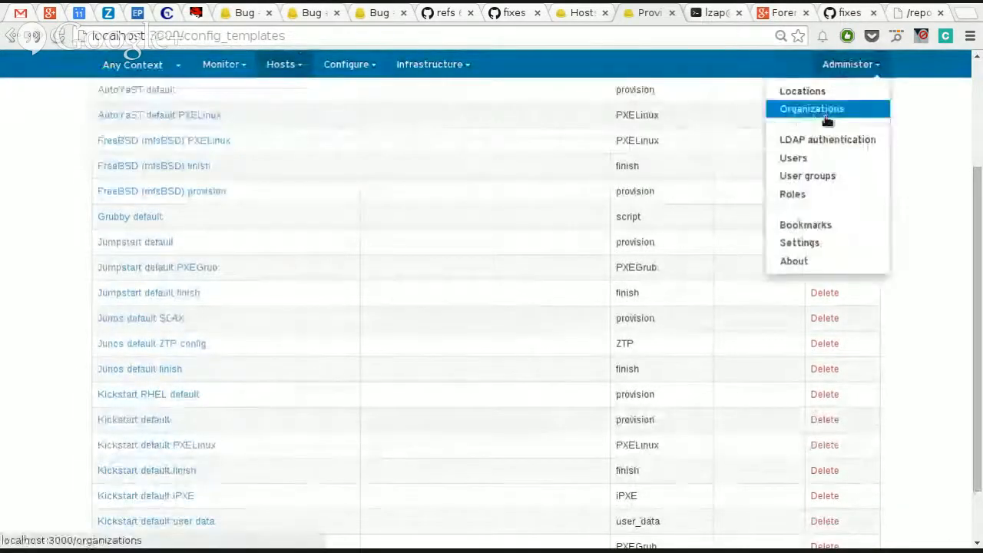
{"action": "left_click", "coordinate": [829, 247]}
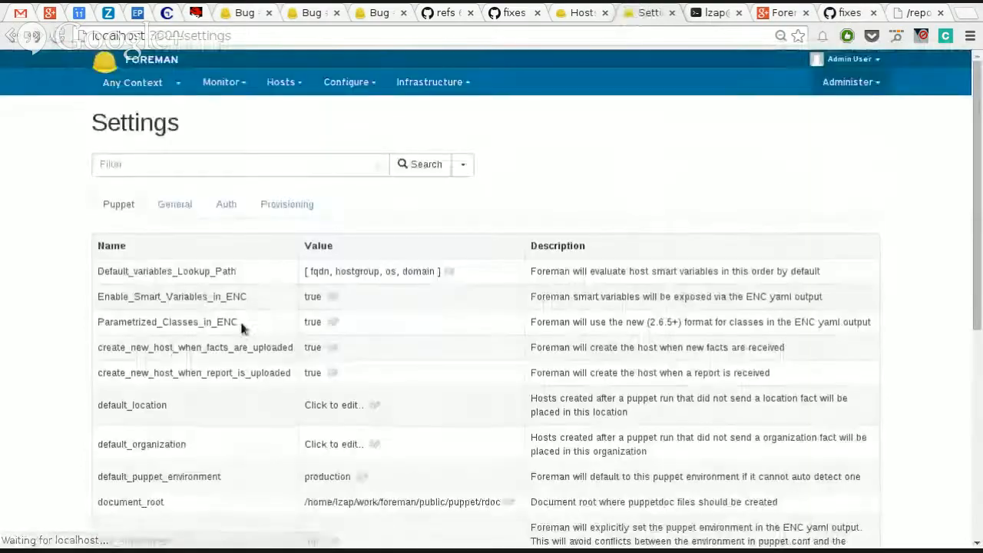
{"action": "scroll", "coordinate": [165, 353], "scroll_direction": "down", "scroll_amount": 3}
{"action": "scroll", "coordinate": [182, 334], "scroll_direction": "up", "scroll_amount": 5}
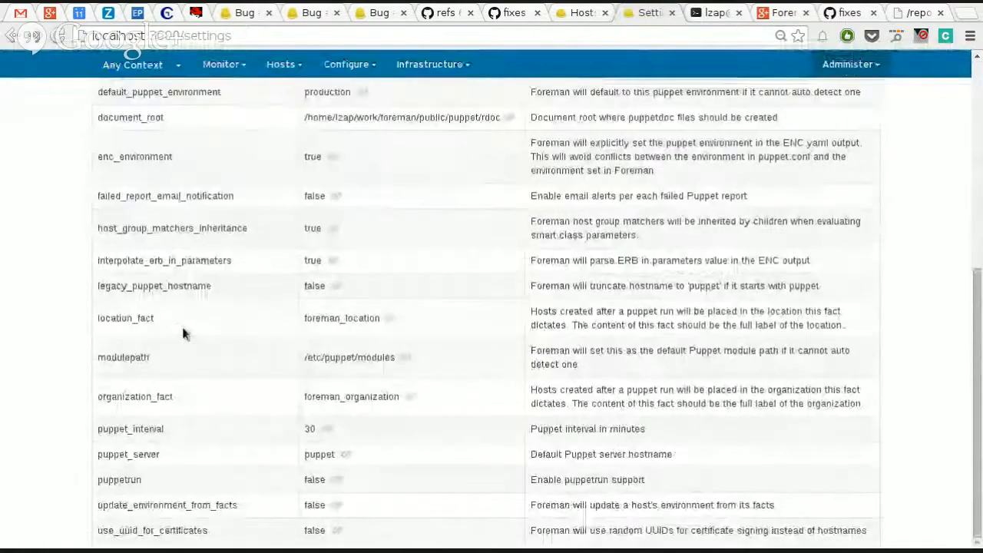
{"action": "scroll", "coordinate": [182, 333], "scroll_direction": "down", "scroll_amount": 1}
{"action": "scroll", "coordinate": [230, 230], "scroll_direction": "up", "scroll_amount": 2}
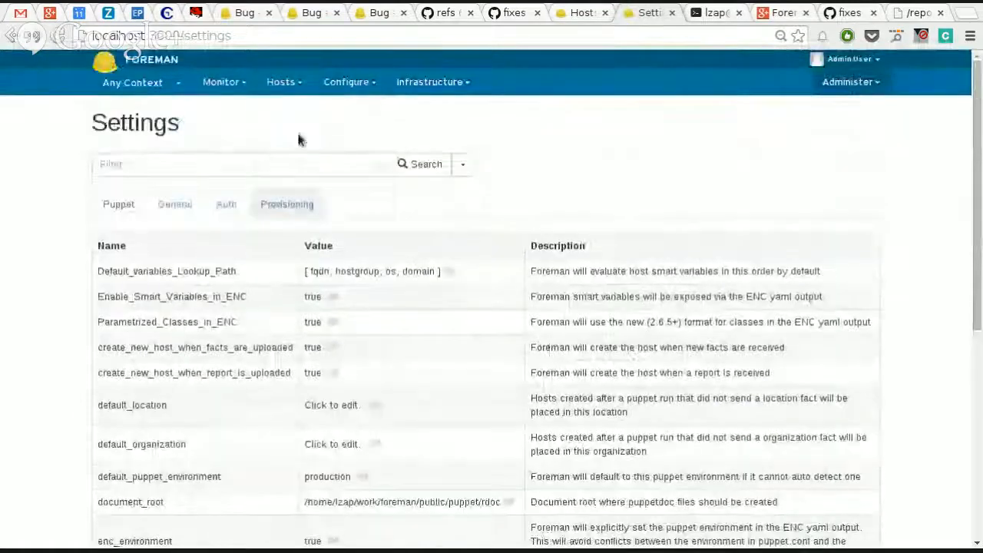
{"action": "key", "text": "alt+Left"}
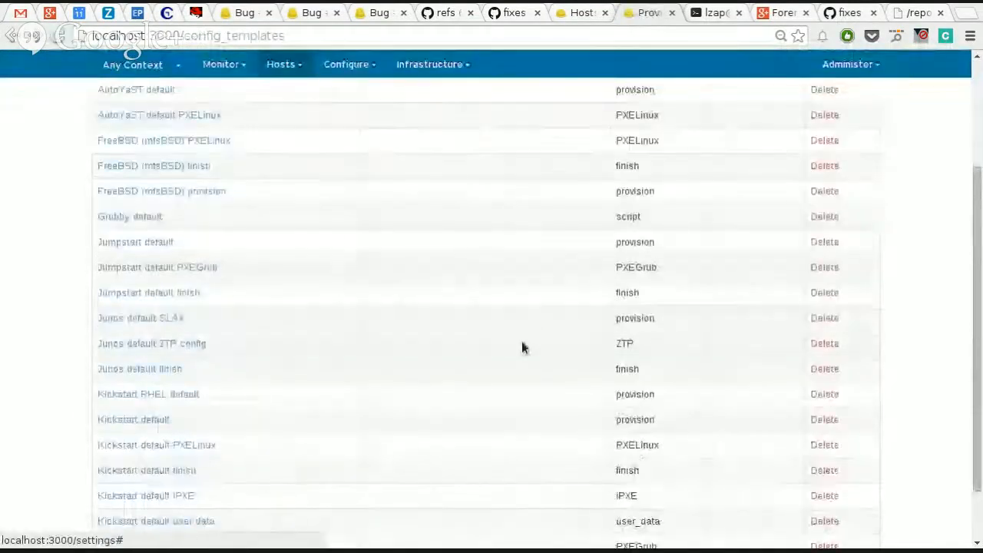
Step: Open the Kickstart default provisioning template and look over the beginning of its code
{"action": "scroll", "coordinate": [521, 341], "scroll_direction": "down", "scroll_amount": 1}
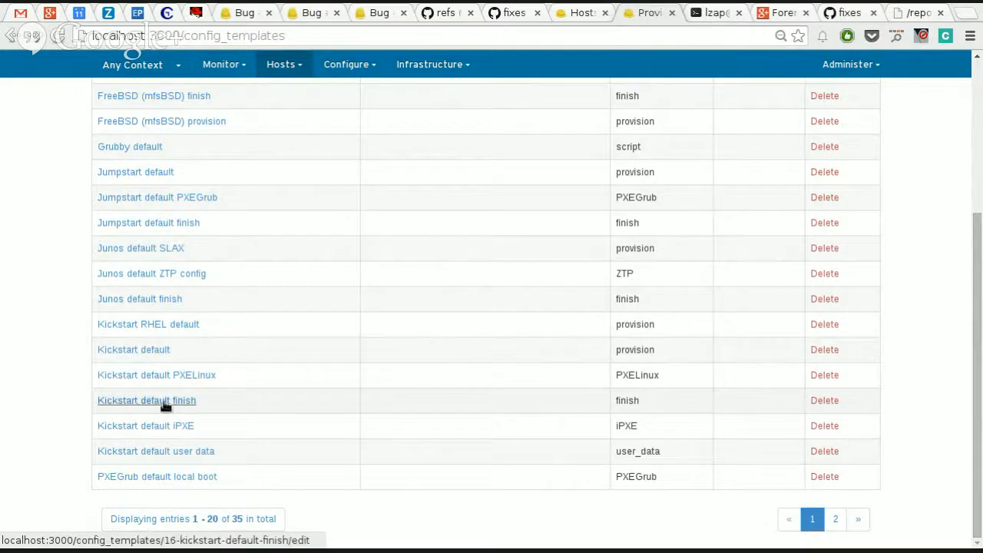
{"action": "left_click", "coordinate": [144, 349]}
{"action": "scroll", "coordinate": [890, 271], "scroll_direction": "up", "scroll_amount": 3}
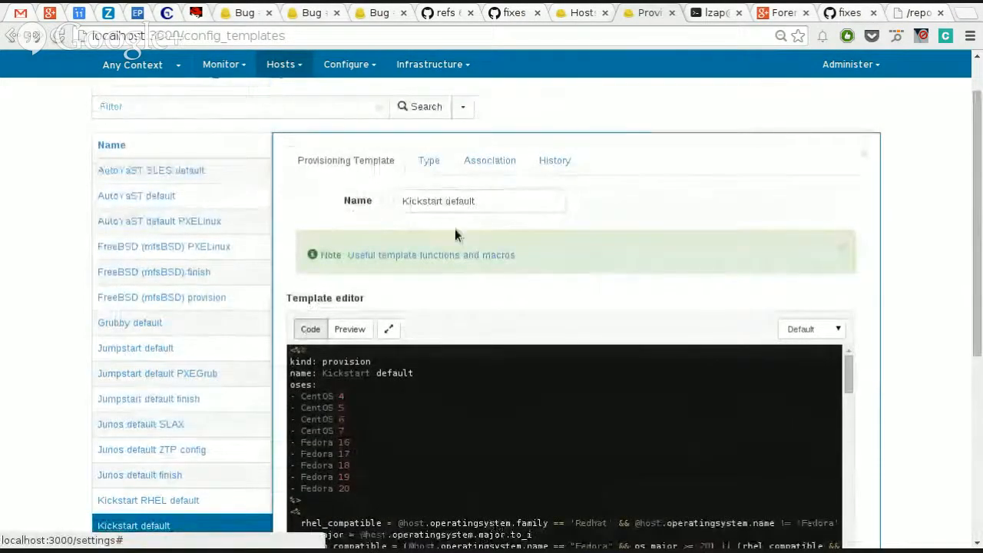
{"action": "scroll", "coordinate": [759, 436], "scroll_direction": "down", "scroll_amount": 2}
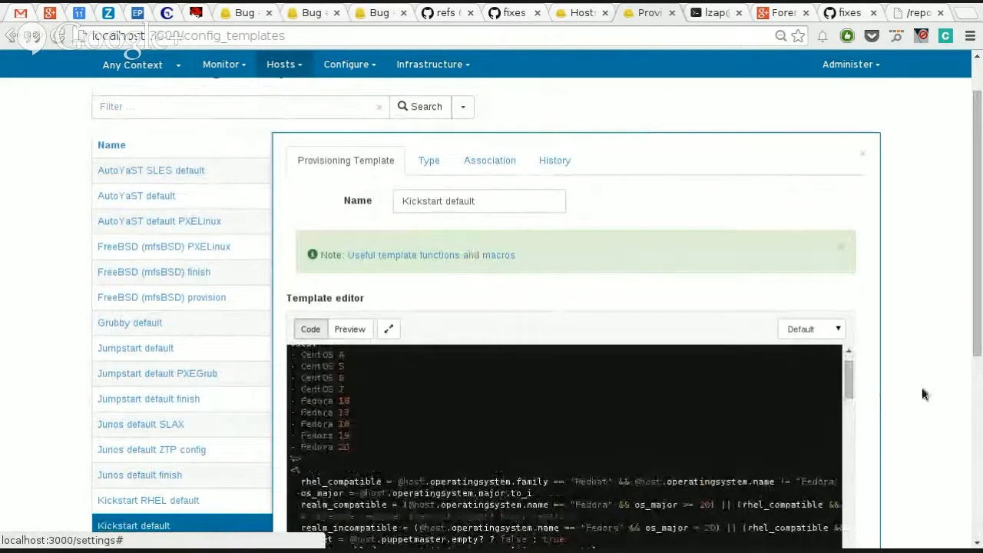
{"action": "scroll", "coordinate": [922, 389], "scroll_direction": "down", "scroll_amount": 4}
{"action": "scroll", "coordinate": [905, 409], "scroll_direction": "up", "scroll_amount": 4}
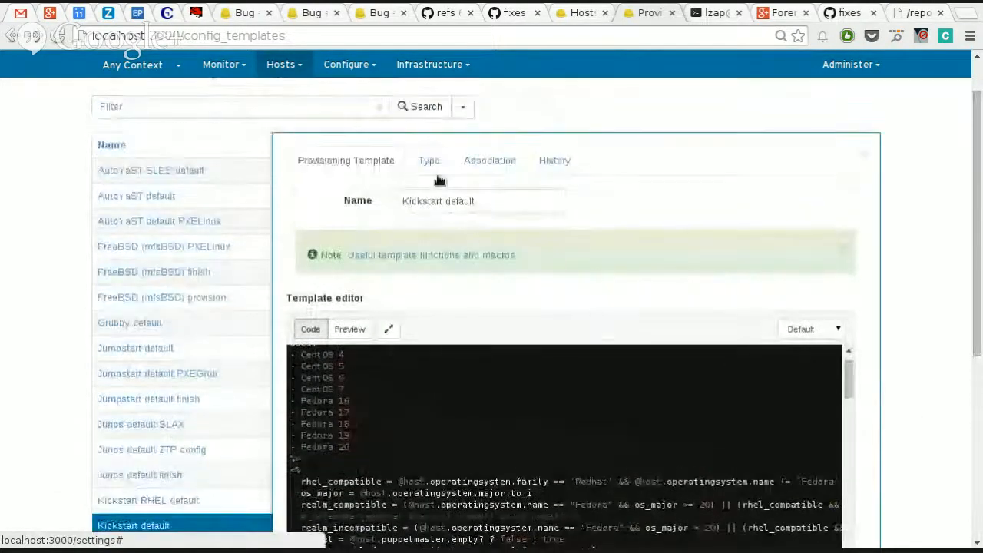
Step: Check the Kickstart default template's type, associate the template with CentOS 6.5 and submit it
{"action": "left_click", "coordinate": [423, 163]}
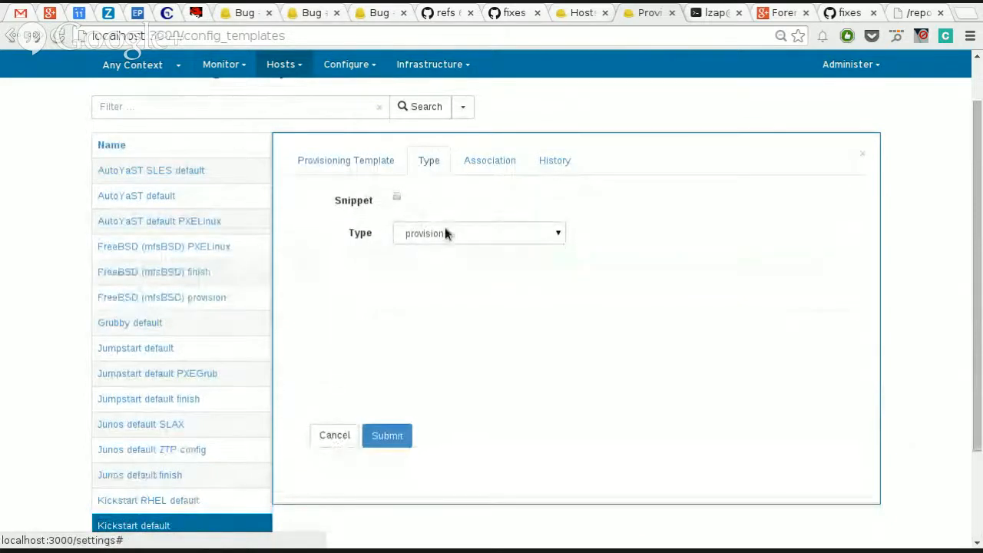
{"action": "left_click", "coordinate": [492, 161]}
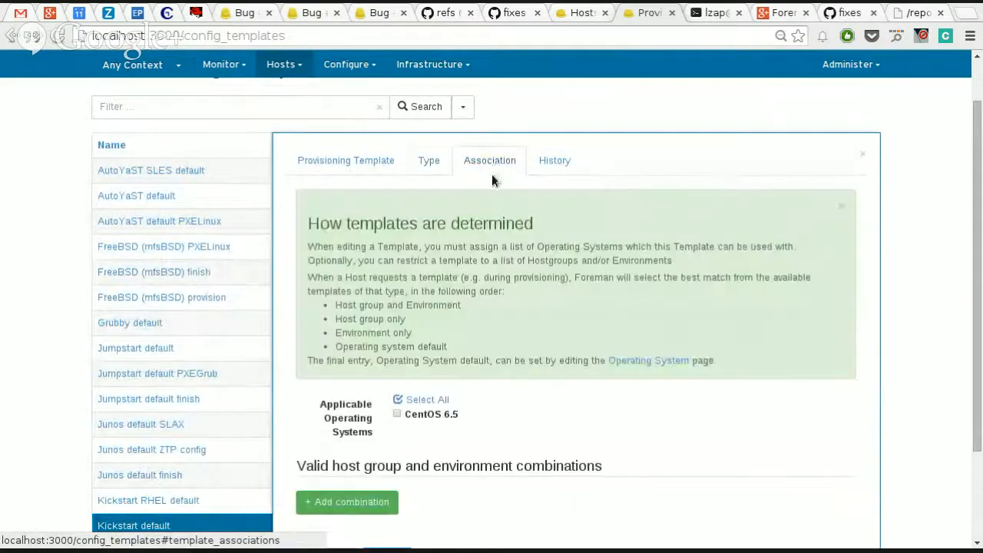
{"action": "left_click", "coordinate": [414, 415]}
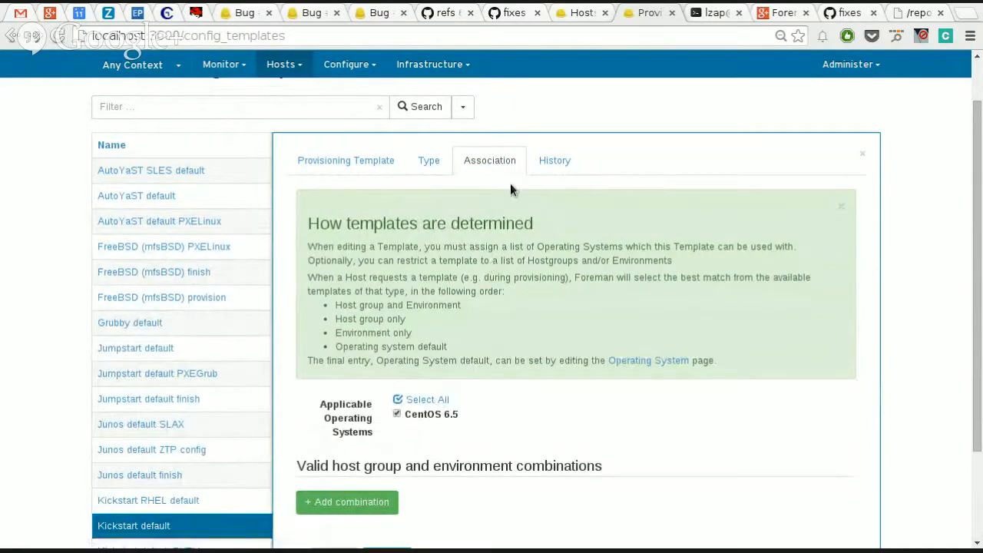
{"action": "scroll", "coordinate": [486, 462], "scroll_direction": "down", "scroll_amount": 3}
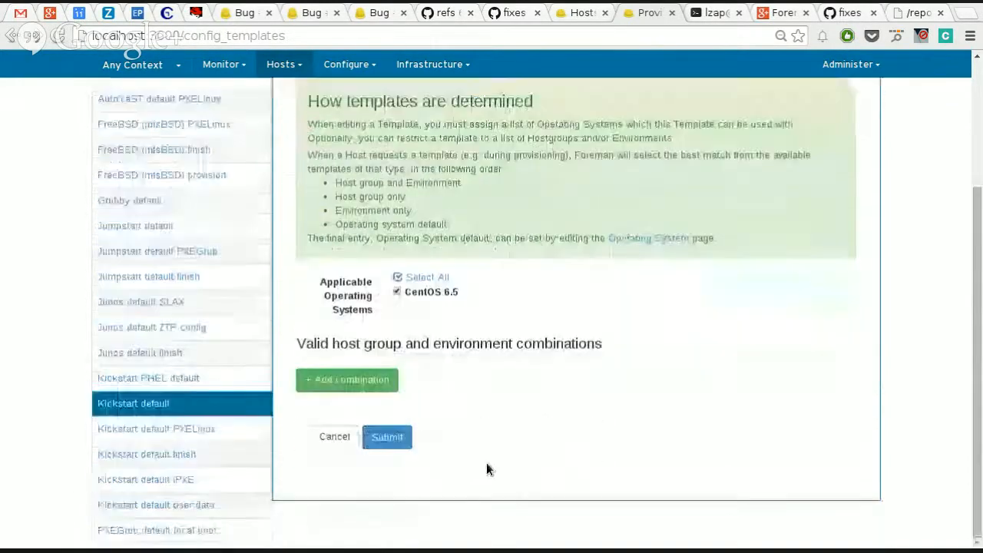
{"action": "left_click", "coordinate": [388, 438]}
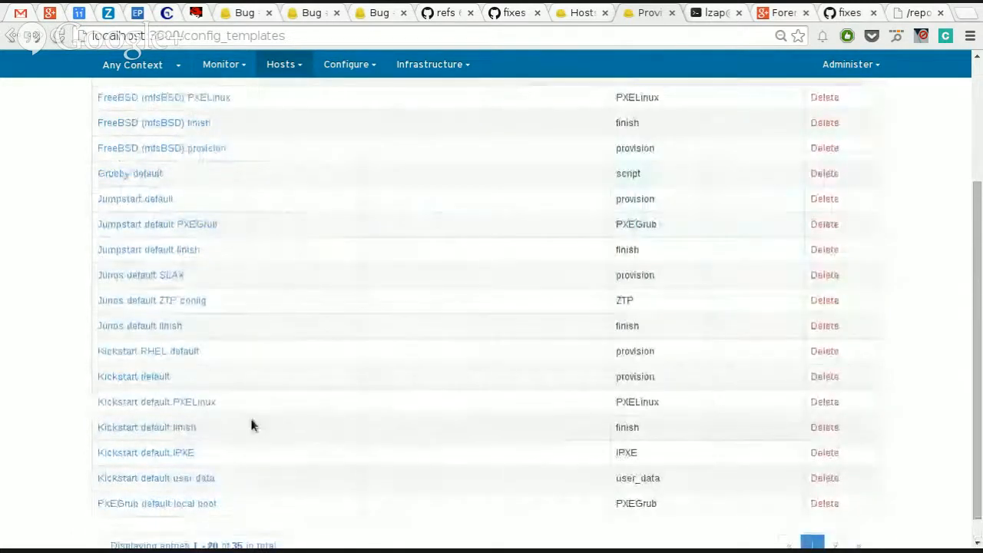
Step: Associate the Kickstart default PXELinux template with CentOS 6.5 and submit the change
{"action": "left_click", "coordinate": [151, 402]}
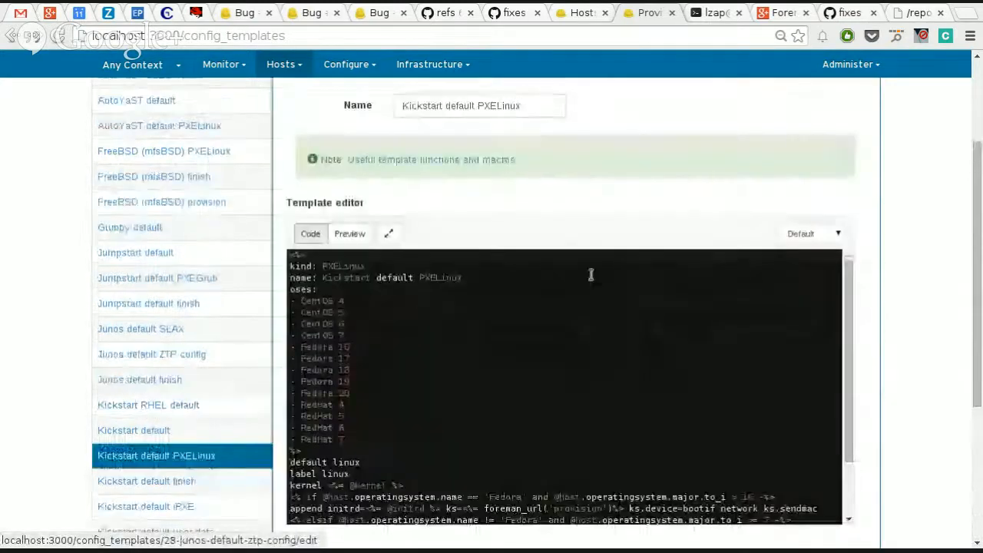
{"action": "scroll", "coordinate": [457, 202], "scroll_direction": "up", "scroll_amount": 3}
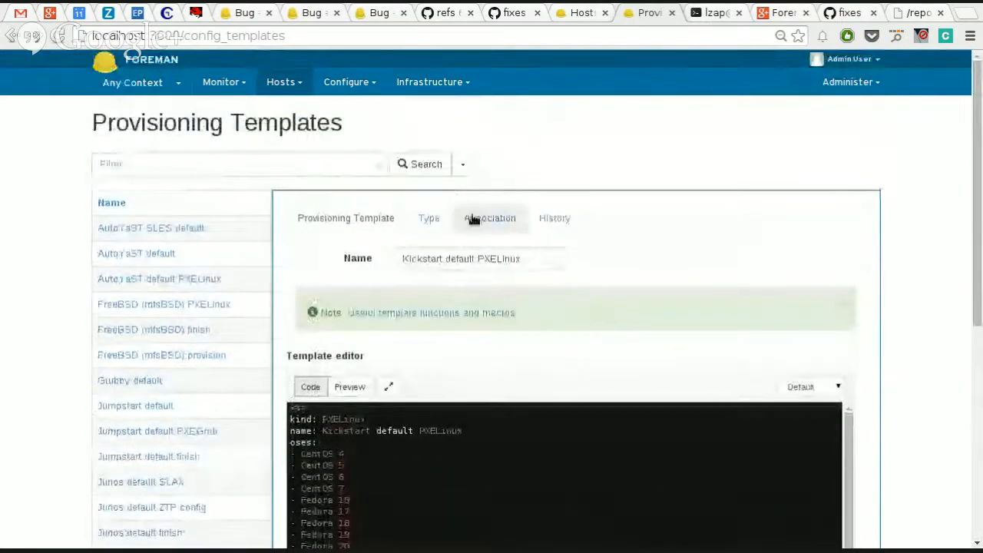
{"action": "left_click", "coordinate": [473, 219]}
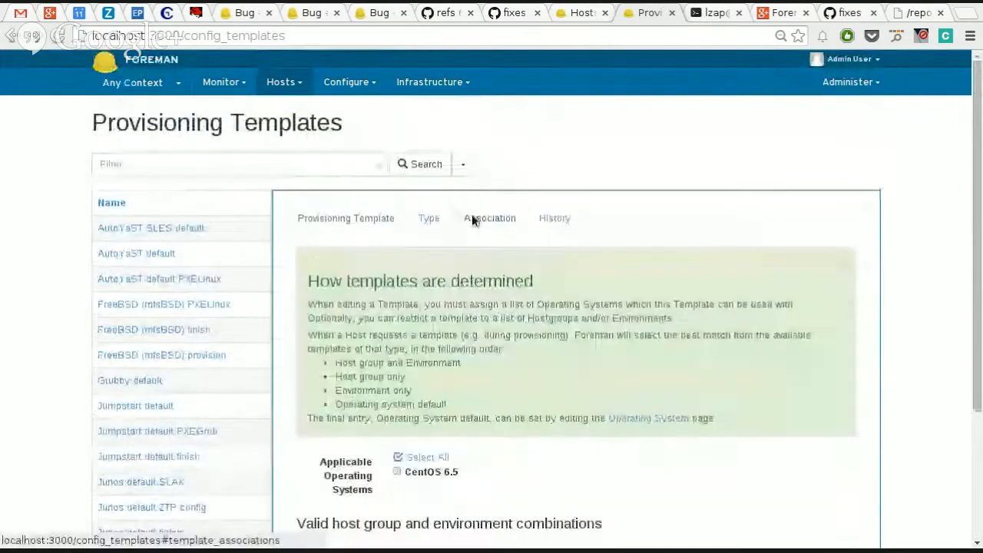
{"action": "left_click", "coordinate": [440, 470]}
{"action": "scroll", "coordinate": [533, 478], "scroll_direction": "down", "scroll_amount": 3}
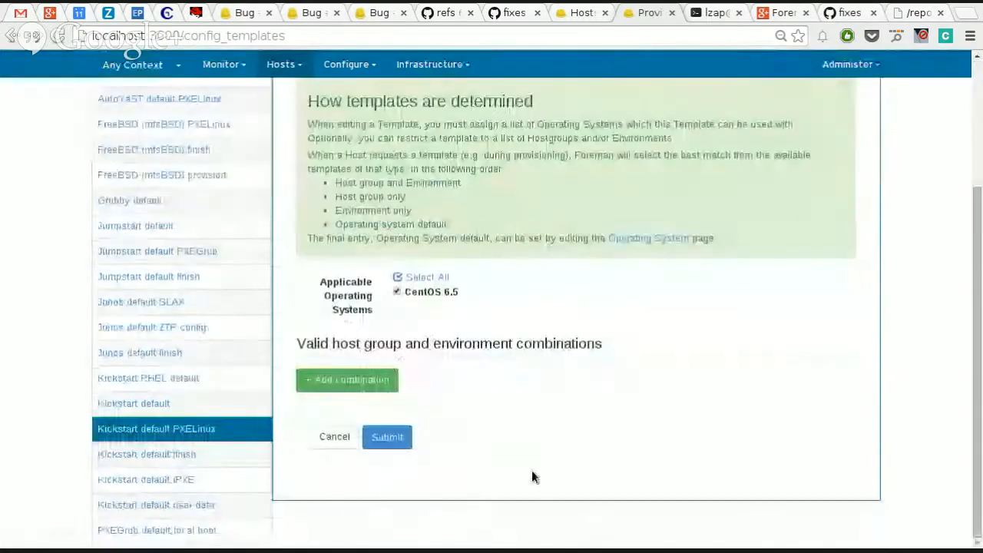
{"action": "left_click", "coordinate": [392, 441]}
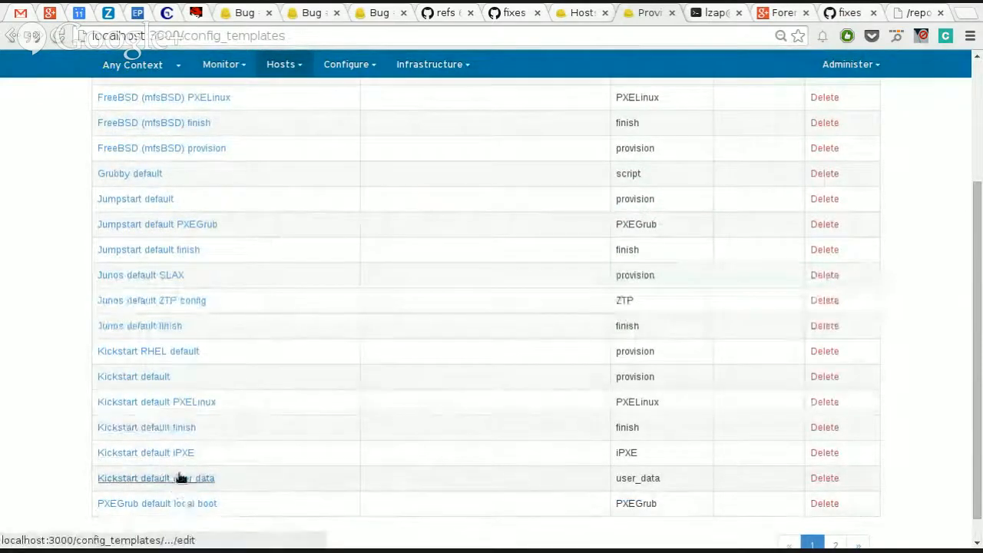
Step: Associate the Kickstart default finish template with CentOS 6.5 and submit the change
{"action": "left_click", "coordinate": [175, 430]}
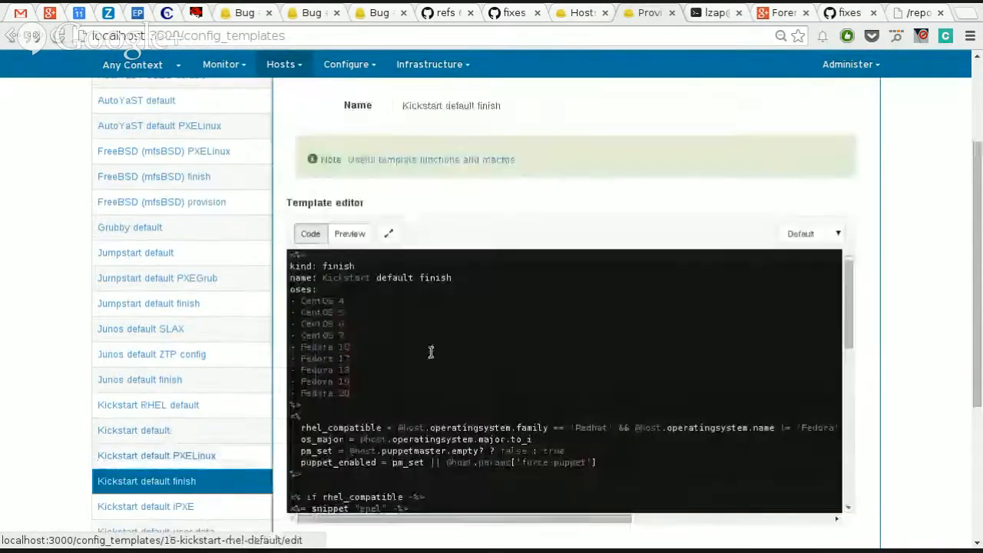
{"action": "scroll", "coordinate": [912, 265], "scroll_direction": "up", "scroll_amount": 2}
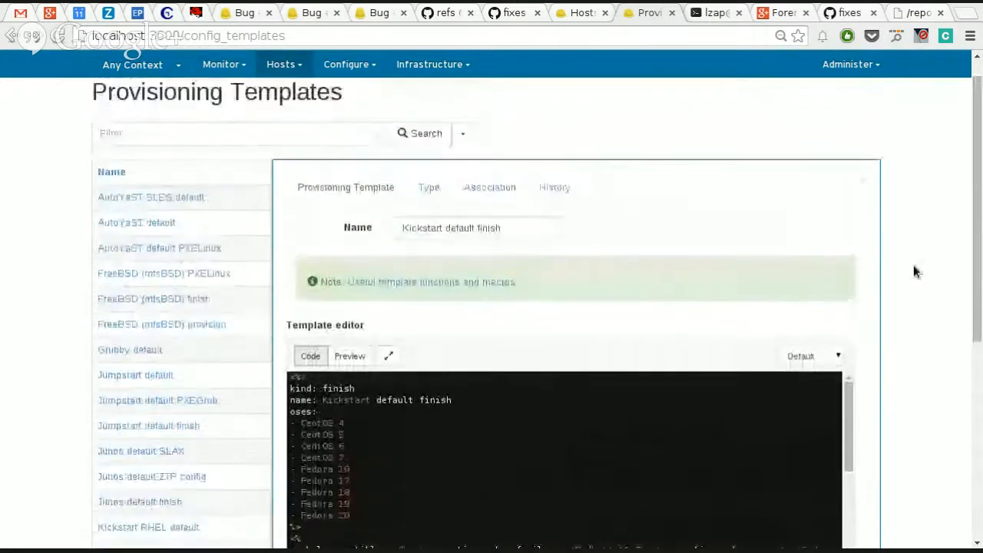
{"action": "left_click", "coordinate": [483, 187]}
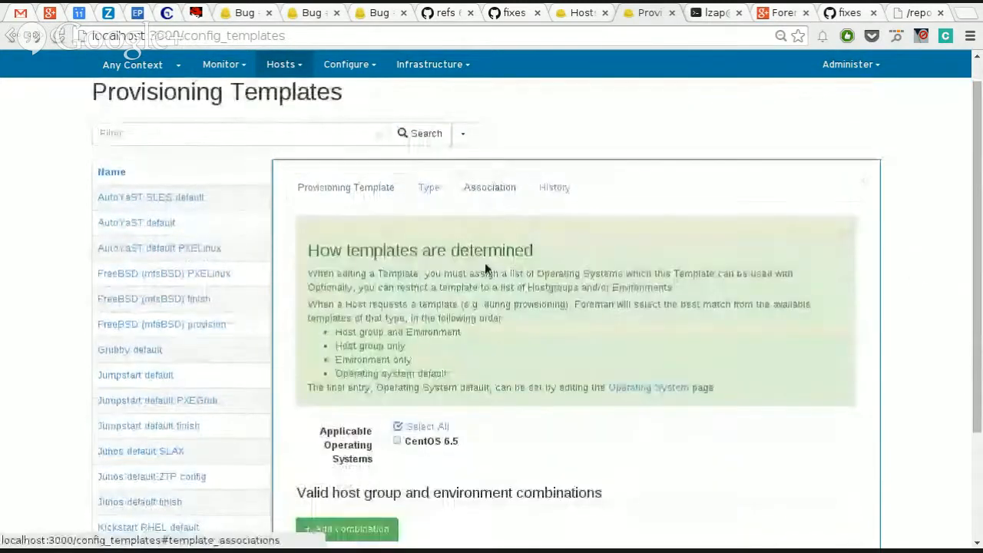
{"action": "left_click", "coordinate": [426, 443]}
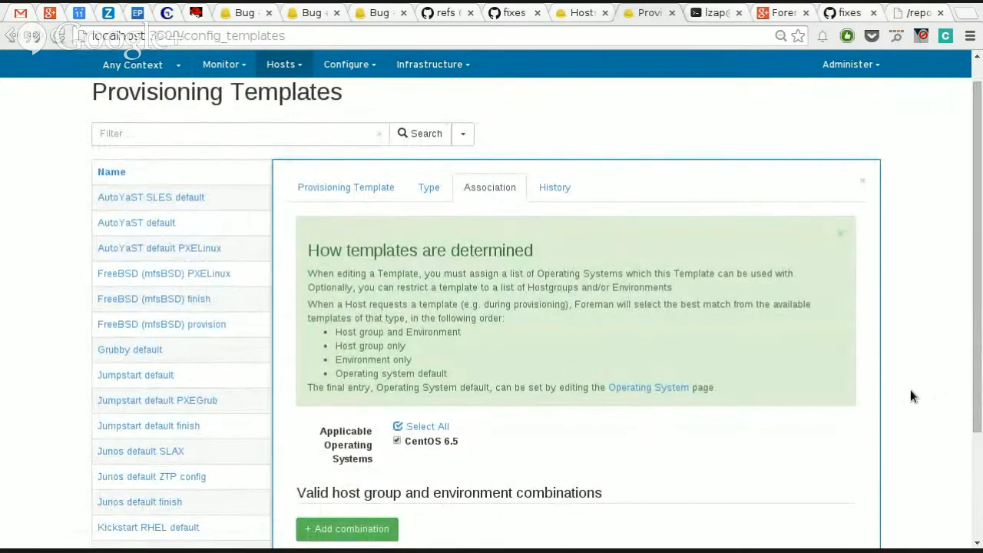
{"action": "scroll", "coordinate": [812, 420], "scroll_direction": "down", "scroll_amount": 3}
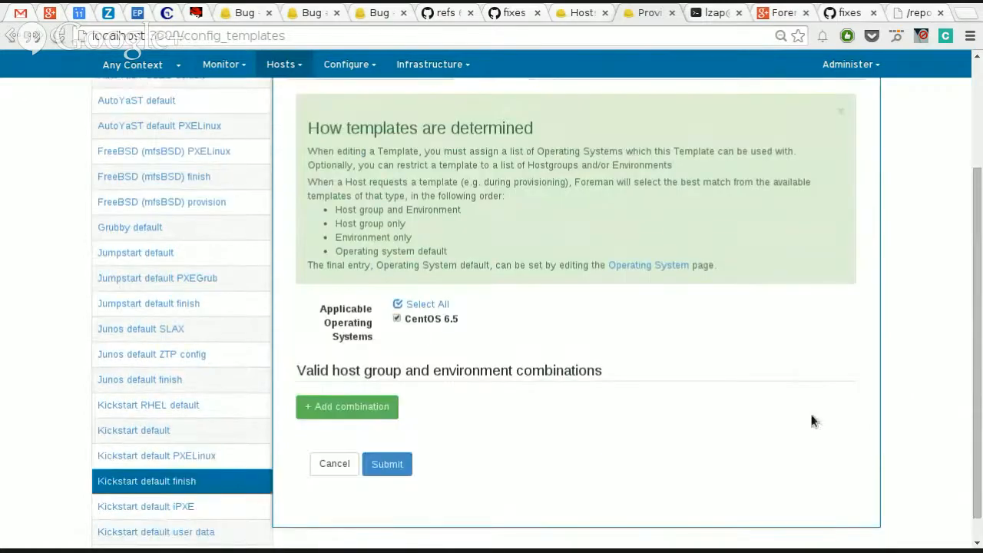
{"action": "left_click", "coordinate": [387, 469]}
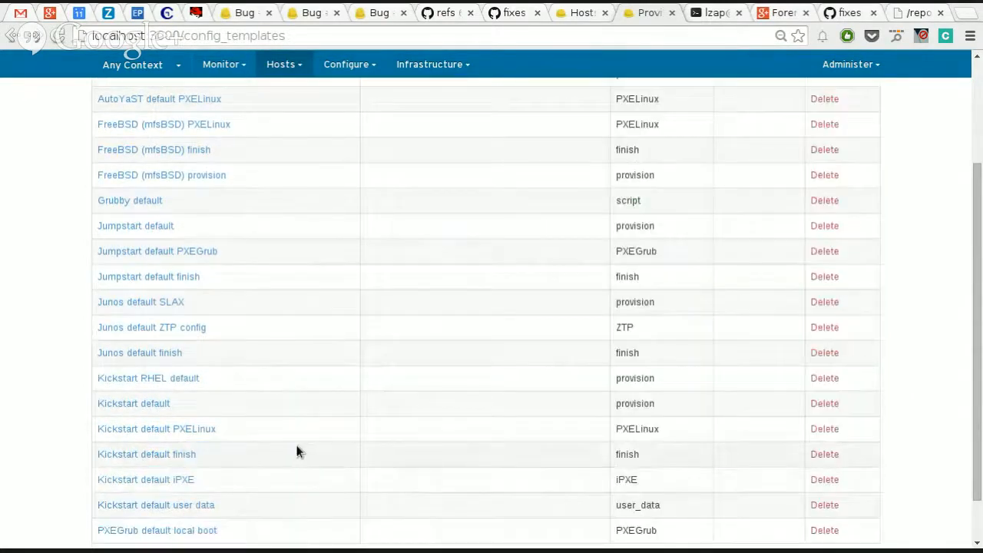
Step: Open the CentOS 6.5 operating system for editing and show its template assignments
{"action": "scroll", "coordinate": [298, 447], "scroll_direction": "down", "scroll_amount": 2}
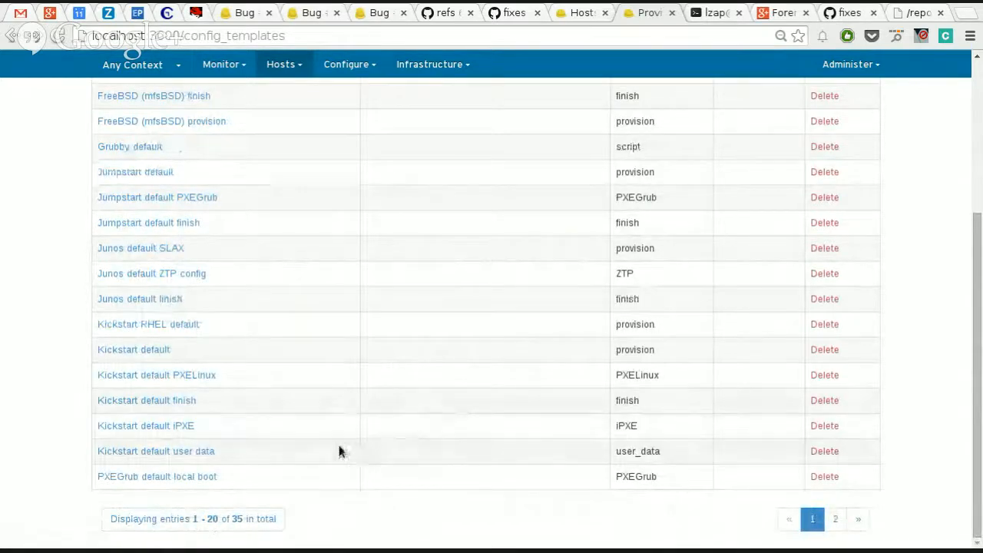
{"action": "scroll", "coordinate": [324, 448], "scroll_direction": "up", "scroll_amount": 1}
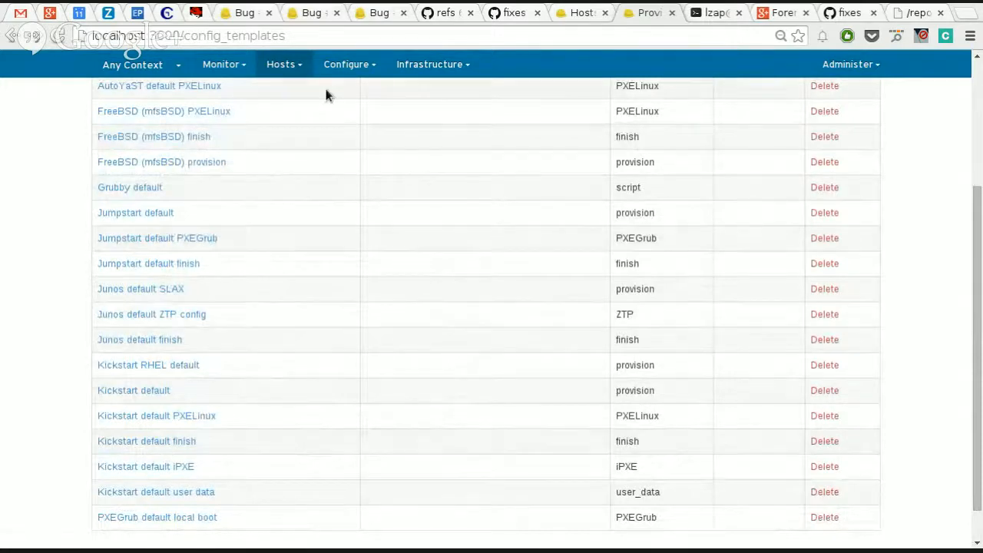
{"action": "left_click", "coordinate": [286, 65]}
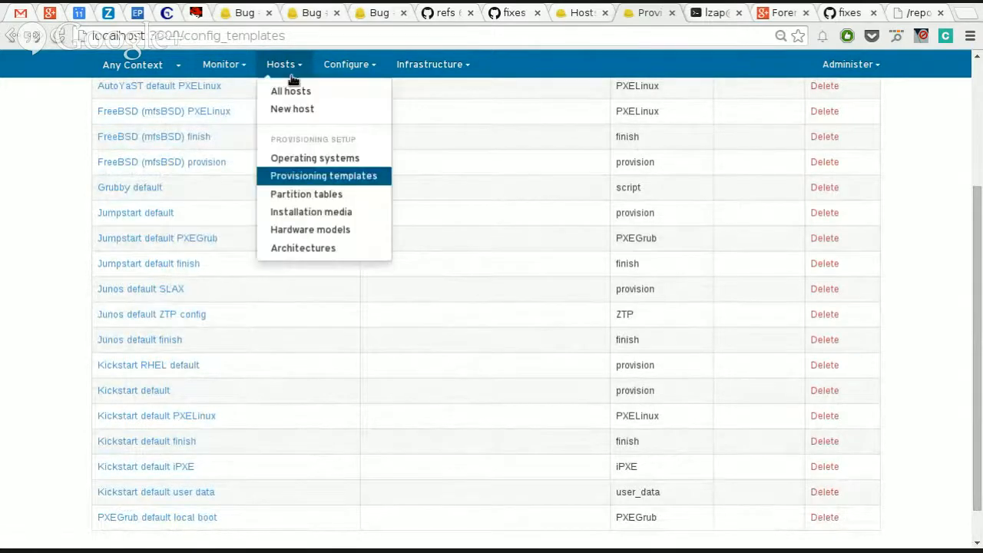
{"action": "left_click", "coordinate": [315, 162]}
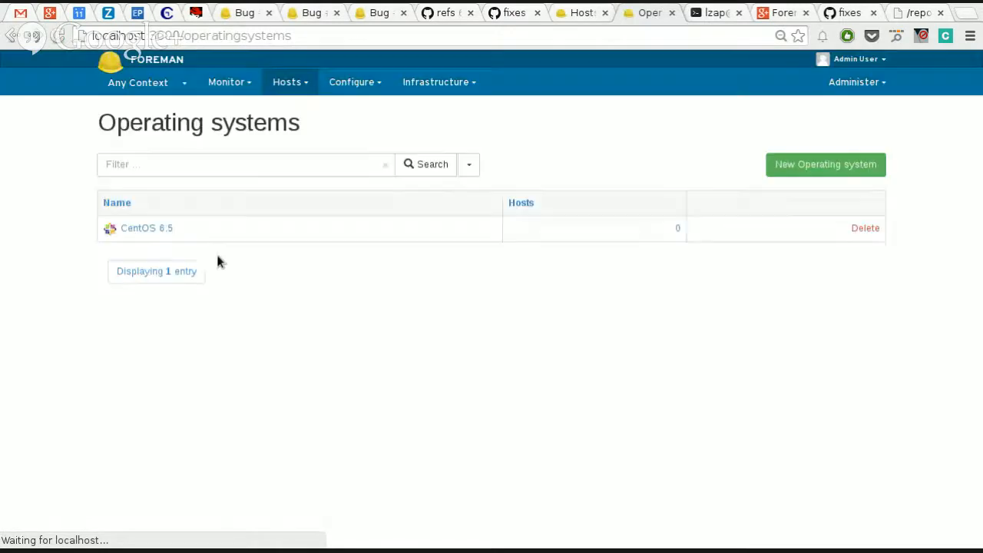
{"action": "left_click", "coordinate": [154, 230]}
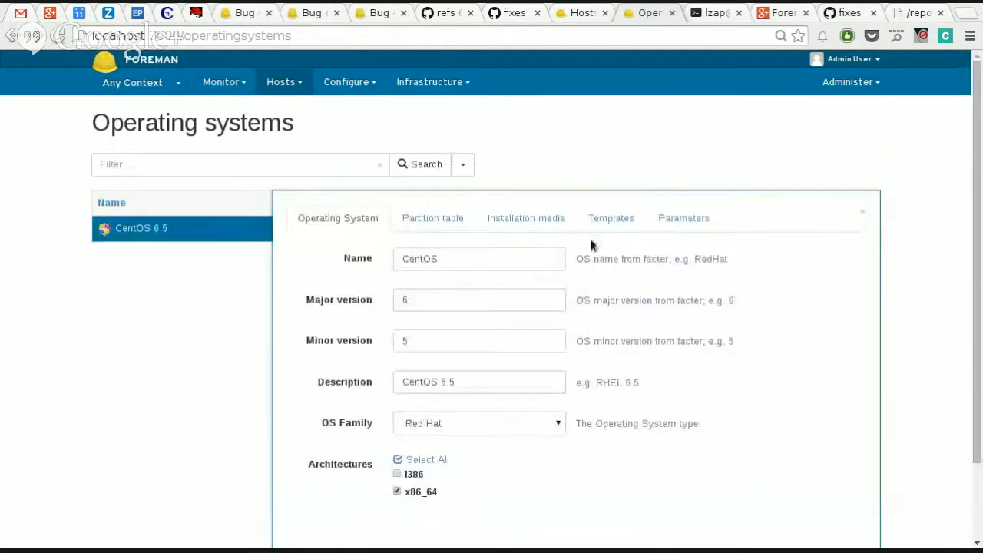
{"action": "left_click", "coordinate": [595, 218]}
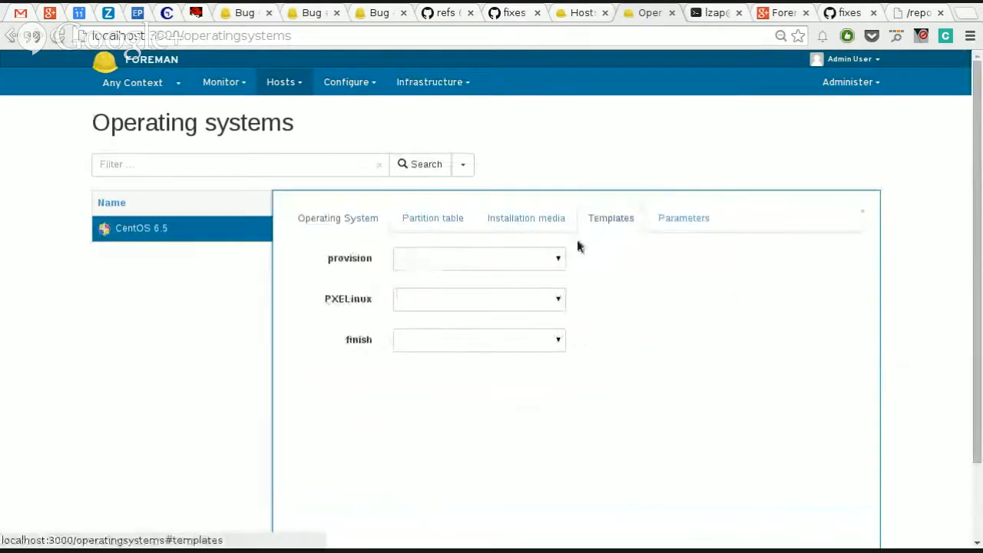
Step: Check the choices offered for the provision, PXELinux and finish templates of CentOS 6.5, and return to its general details
{"action": "left_click", "coordinate": [526, 262]}
{"action": "left_click", "coordinate": [550, 292]}
{"action": "left_click", "coordinate": [547, 296]}
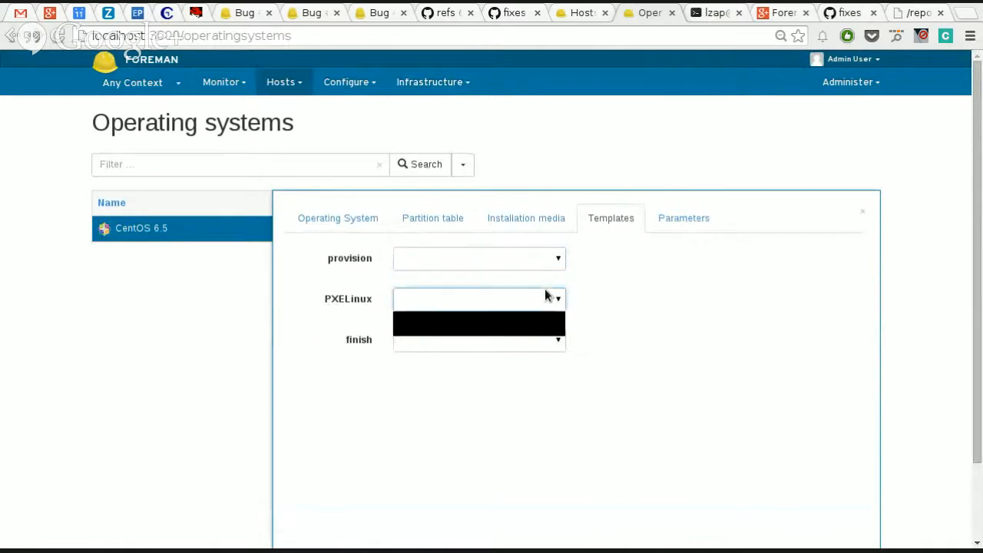
{"action": "left_click", "coordinate": [546, 299]}
{"action": "left_click", "coordinate": [550, 341]}
{"action": "left_click", "coordinate": [551, 340]}
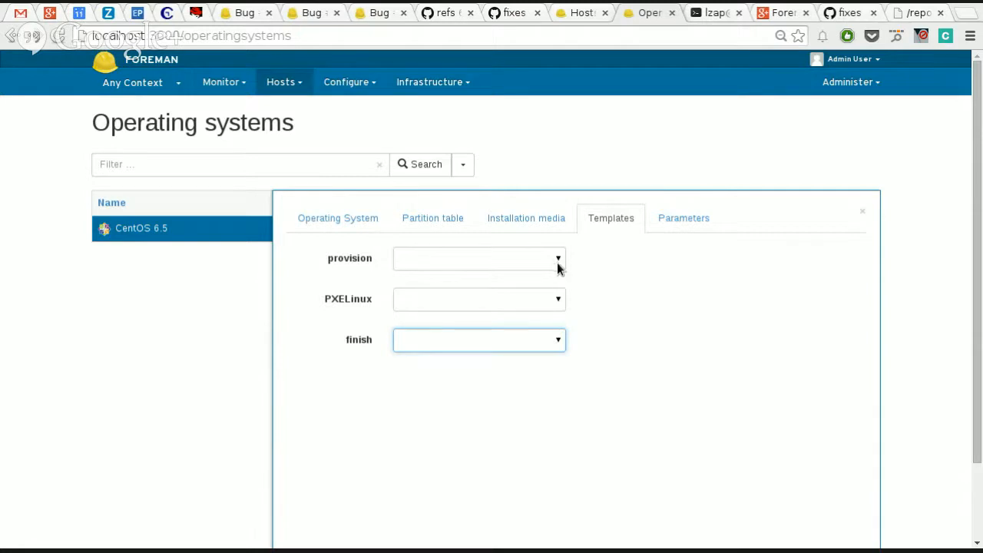
{"action": "left_click", "coordinate": [521, 260]}
{"action": "left_click", "coordinate": [520, 271]}
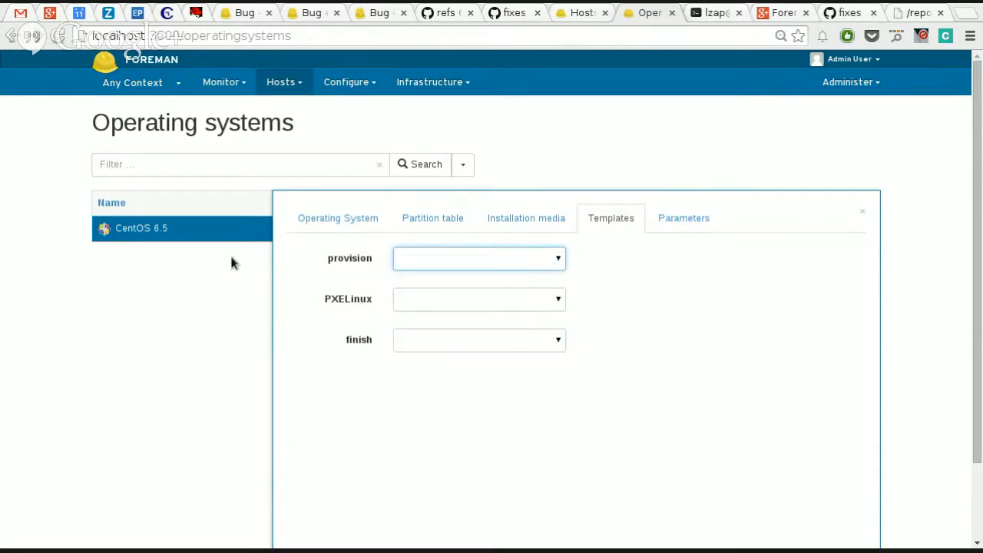
{"action": "left_click", "coordinate": [338, 218]}
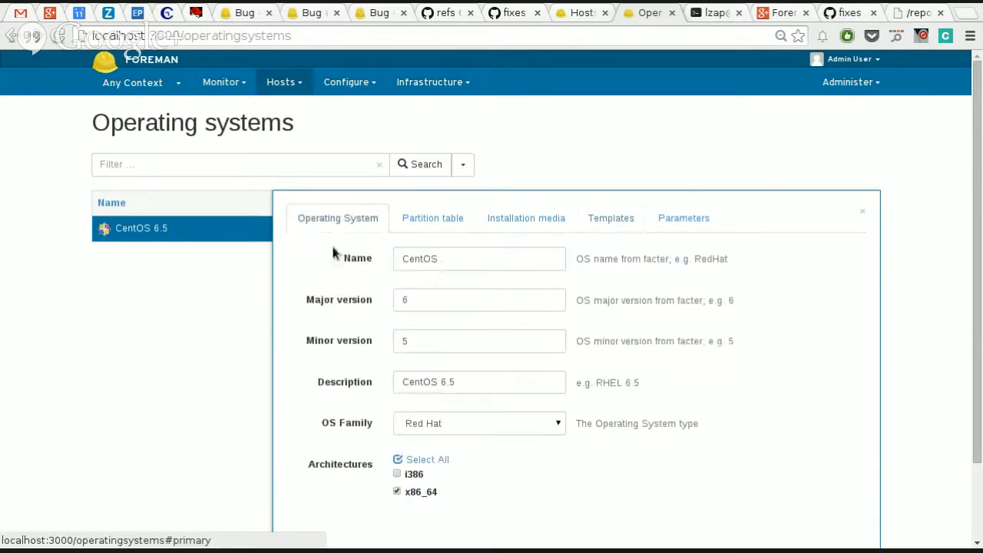
Step: Try changing the description to "CentOS 6.5 For Web", look over the provision template choices, and discard the edit
{"action": "left_click", "coordinate": [499, 377]}
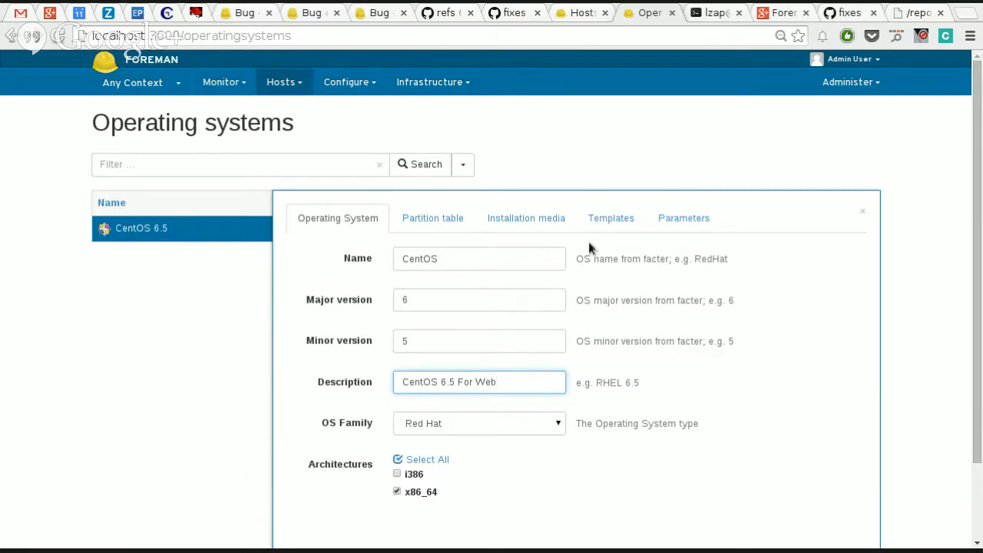
{"action": "left_click", "coordinate": [603, 224]}
{"action": "left_click", "coordinate": [435, 257]}
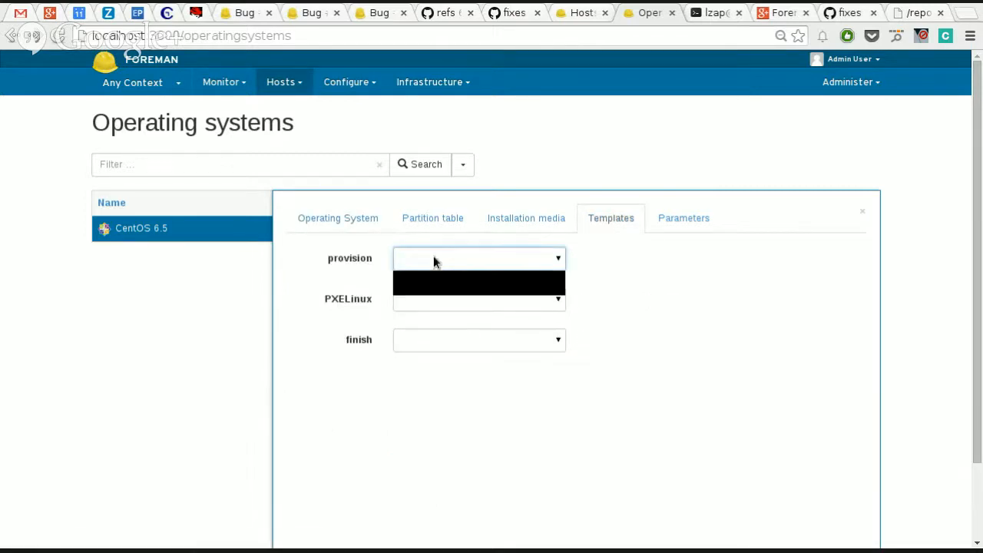
{"action": "left_click", "coordinate": [432, 257]}
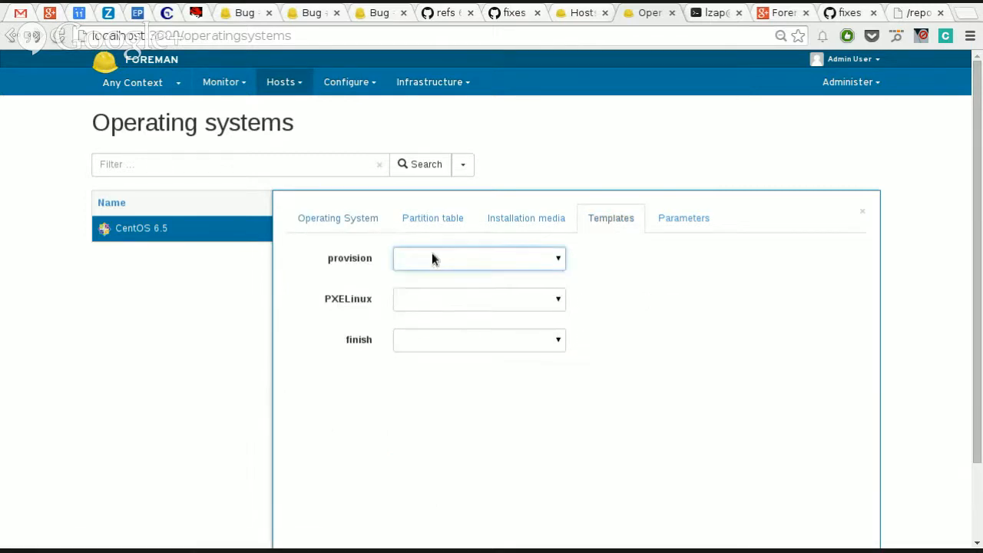
{"action": "left_click", "coordinate": [331, 232]}
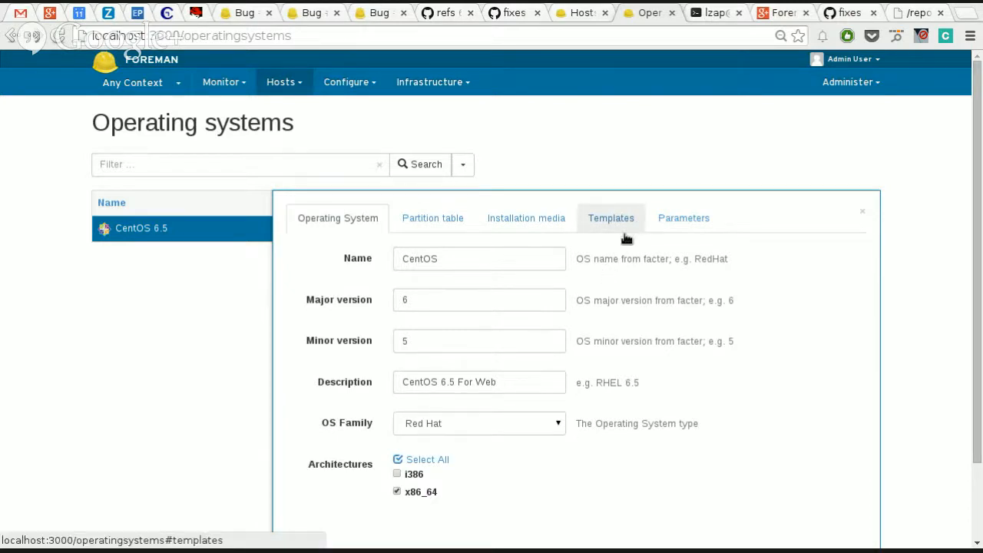
{"action": "scroll", "coordinate": [476, 445], "scroll_direction": "down", "scroll_amount": 3}
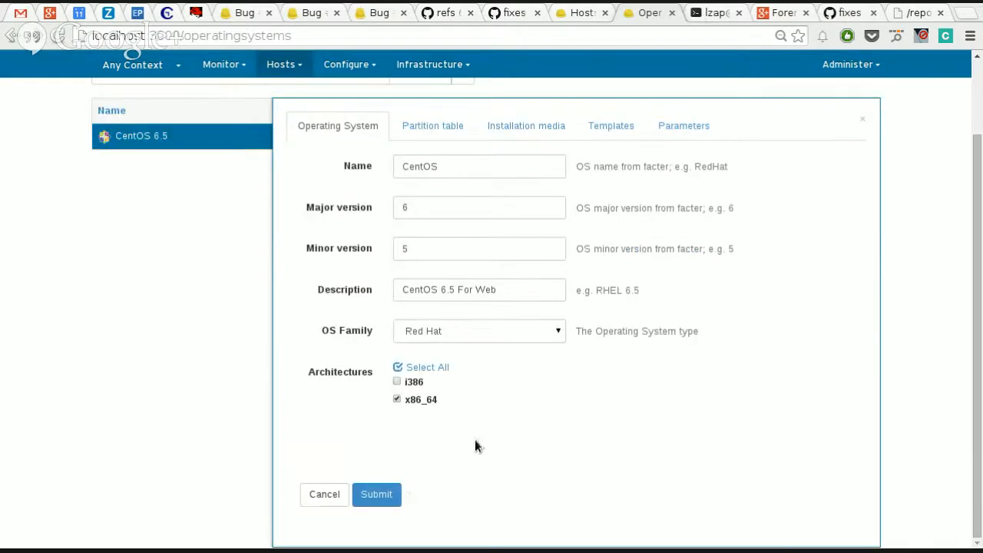
{"action": "left_click", "coordinate": [314, 493]}
Step: Reopen CentOS 6.5 for editing and choose Kickstart default as its provision template
{"action": "left_click", "coordinate": [159, 231]}
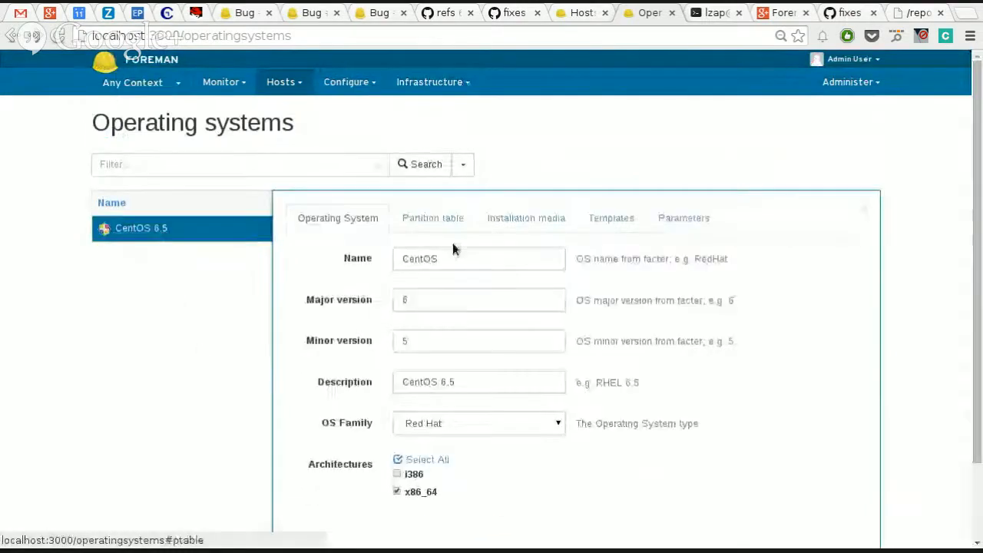
{"action": "left_click", "coordinate": [611, 218]}
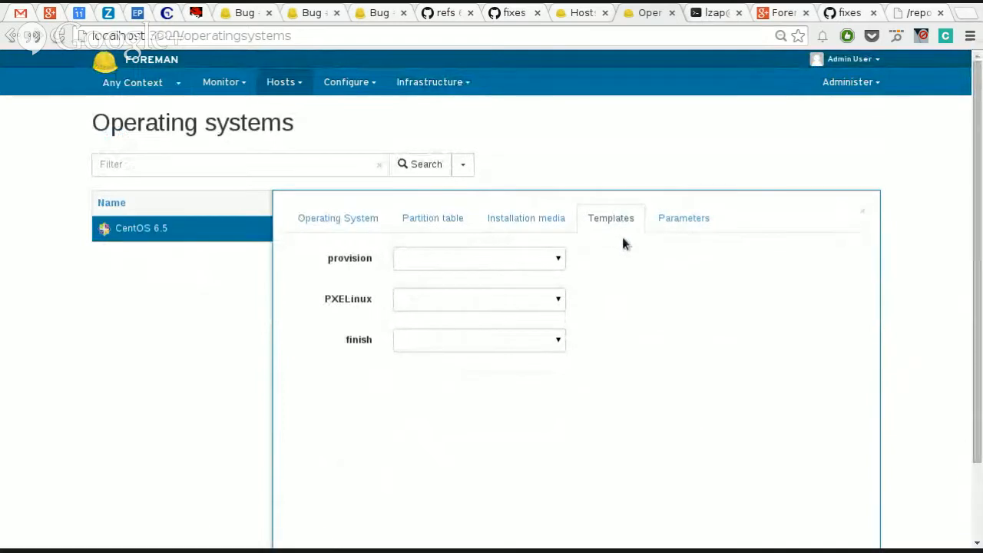
{"action": "left_click", "coordinate": [543, 263]}
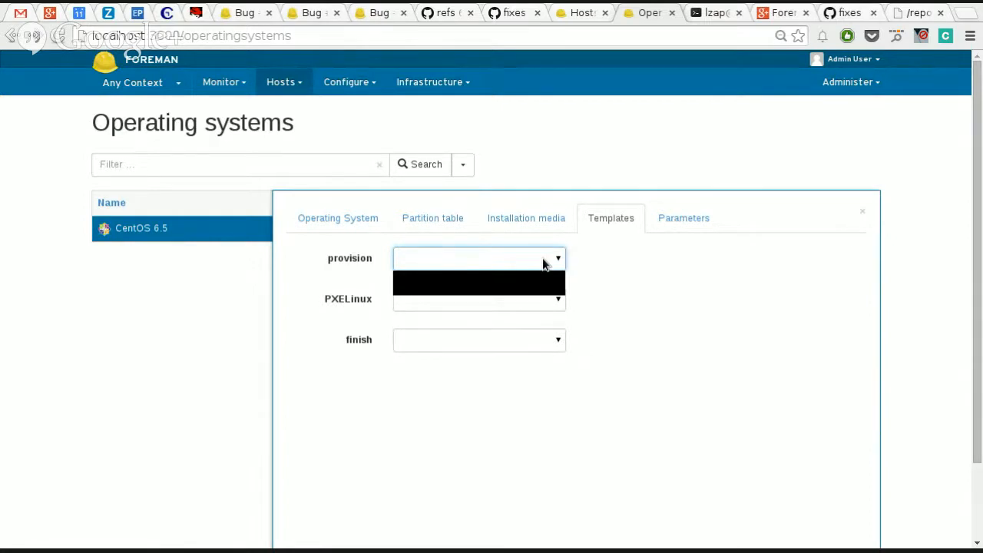
{"action": "left_click", "coordinate": [538, 268]}
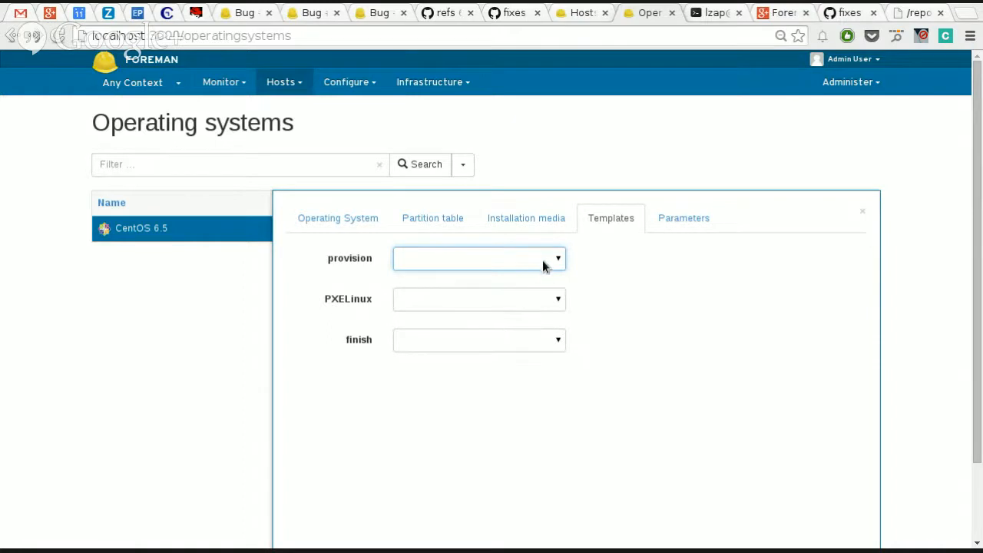
{"action": "left_click", "coordinate": [544, 267]}
{"action": "left_click", "coordinate": [544, 267]}
{"action": "left_click", "coordinate": [544, 267]}
{"action": "left_click", "coordinate": [544, 267]}
{"action": "left_click", "coordinate": [552, 265]}
{"action": "left_click", "coordinate": [542, 284]}
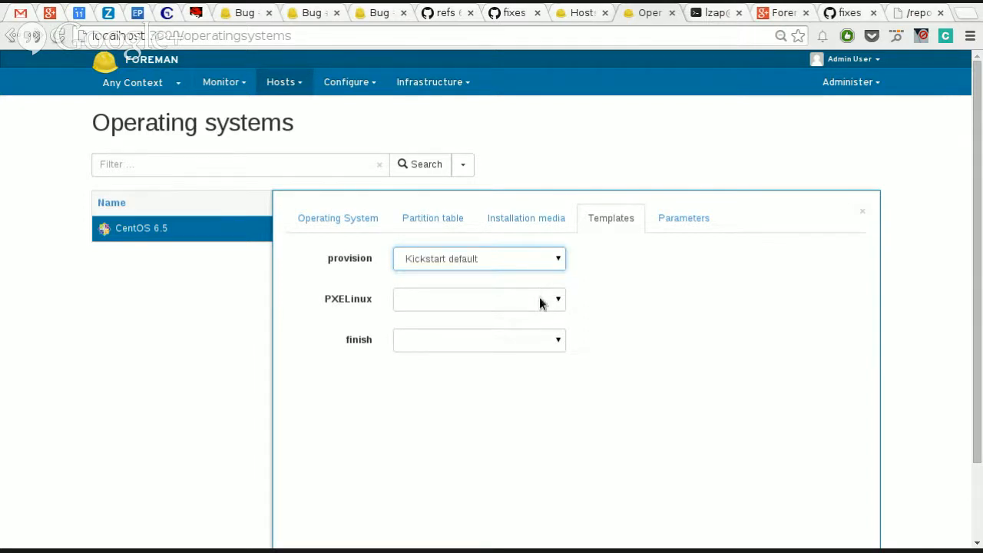
Step: Choose Kickstart default PXELinux and Kickstart default finish for the matching template types, and cancel the operating system edit
{"action": "left_click", "coordinate": [540, 300]}
{"action": "left_click", "coordinate": [528, 329]}
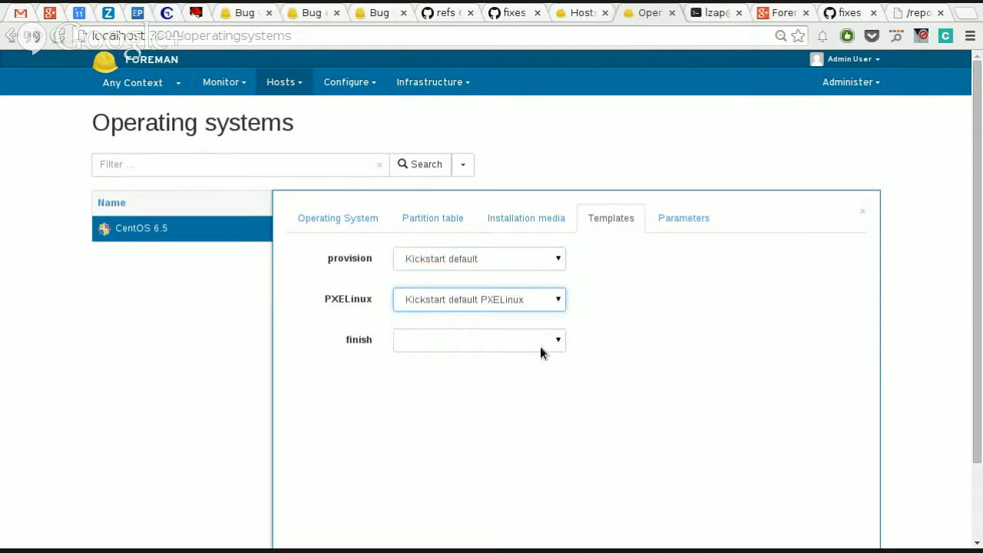
{"action": "left_click", "coordinate": [540, 346]}
{"action": "left_click", "coordinate": [544, 361]}
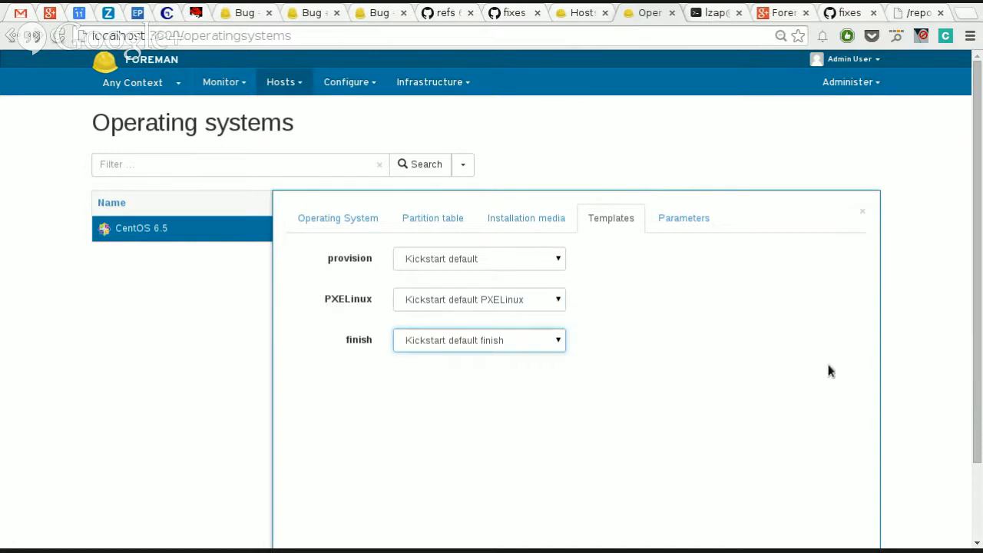
{"action": "scroll", "coordinate": [850, 362], "scroll_direction": "down", "scroll_amount": 2}
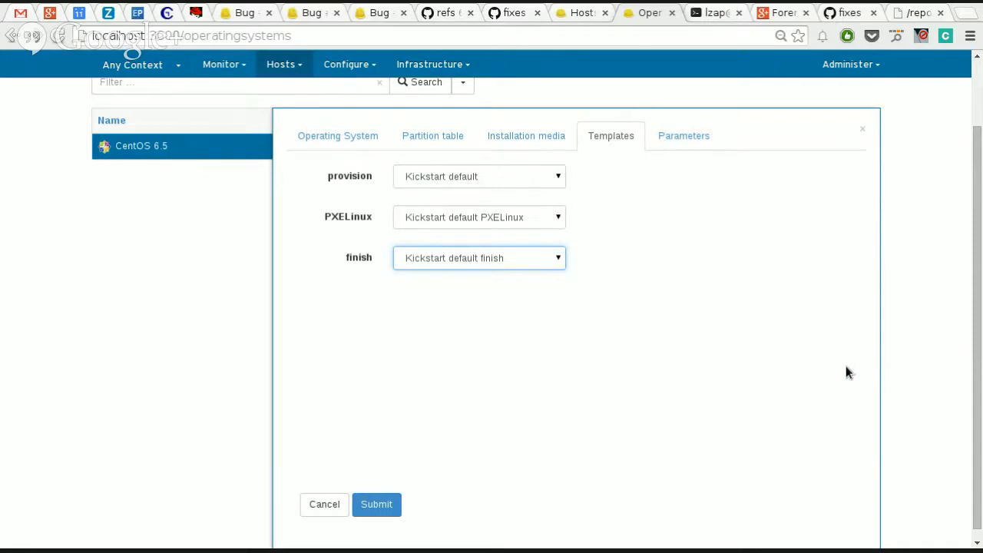
{"action": "left_click", "coordinate": [324, 503]}
Step: Start creating a new host and enter a test name for it
{"action": "left_click", "coordinate": [290, 82]}
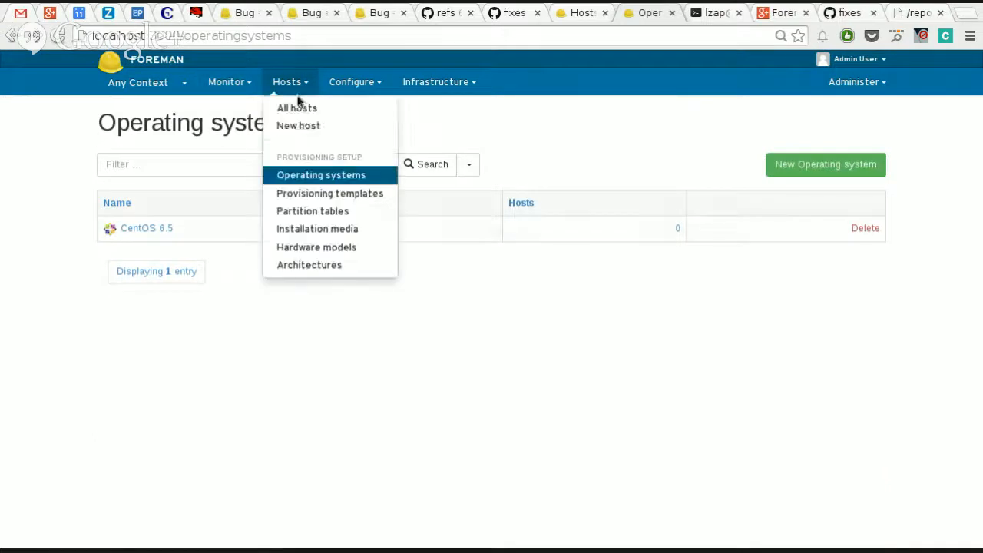
{"action": "left_click", "coordinate": [293, 128]}
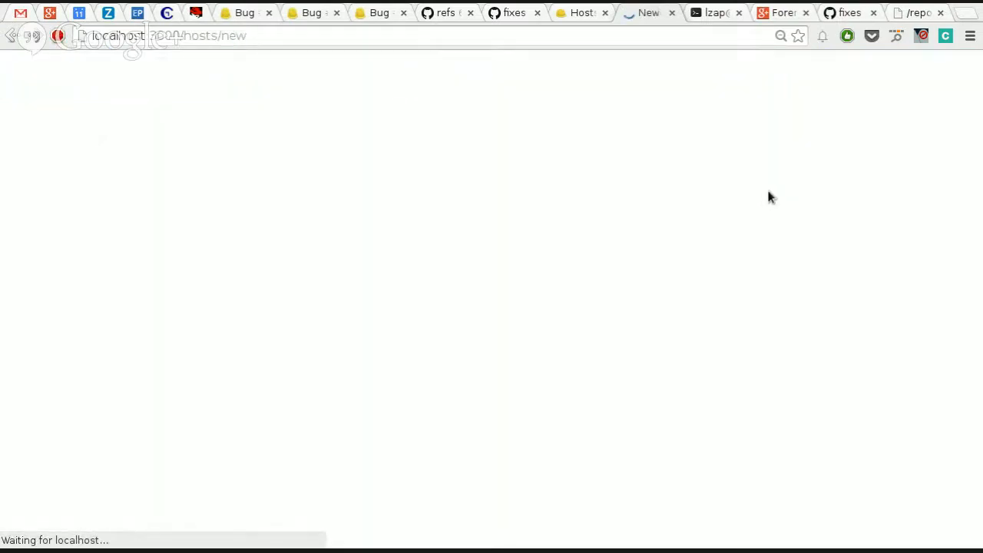
{"action": "left_click", "coordinate": [341, 239]}
{"action": "type", "text": "host"}
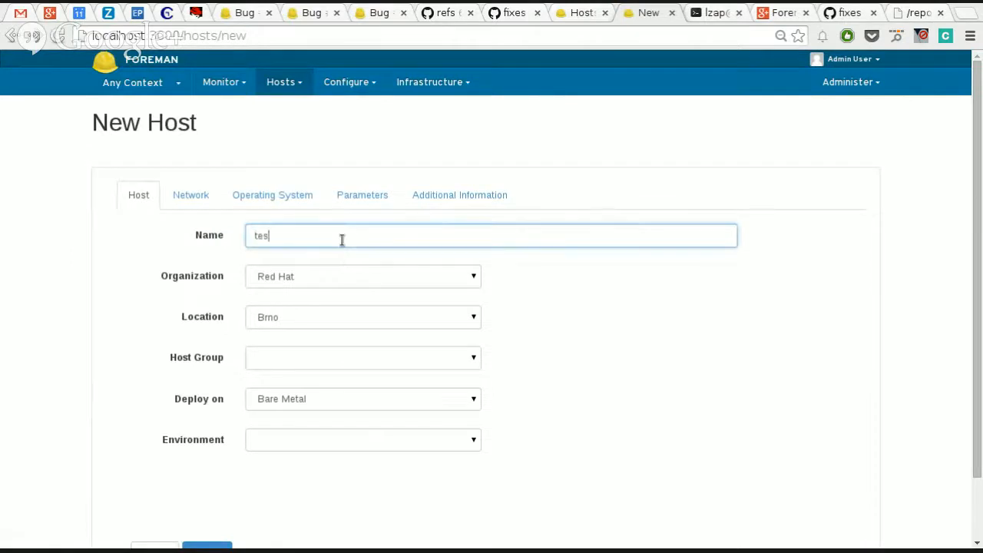
Step: Set the new host's architecture to x86_64 and its operating system to CentOS 6.5
{"action": "left_click", "coordinate": [305, 198]}
{"action": "left_click", "coordinate": [300, 242]}
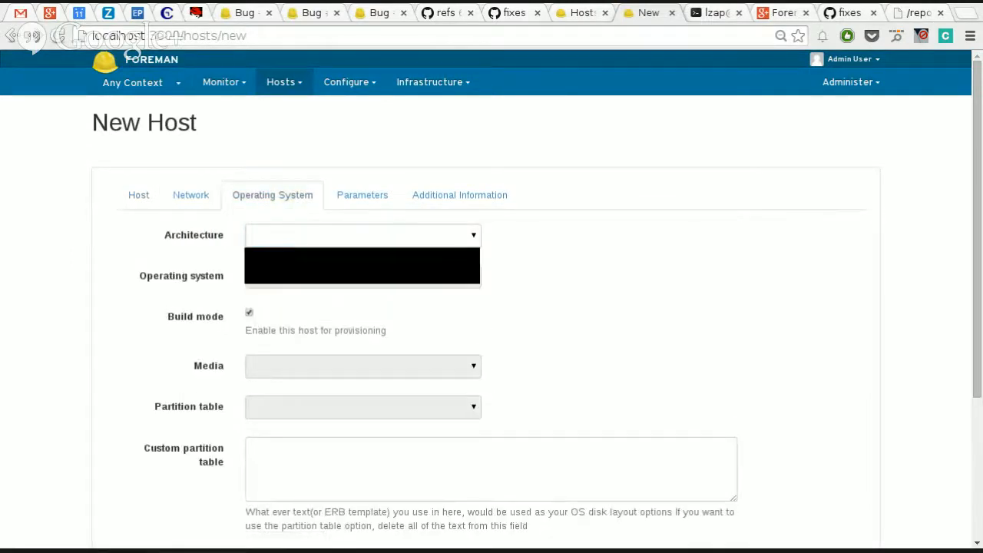
{"action": "left_click", "coordinate": [304, 267]}
{"action": "left_click", "coordinate": [304, 285]}
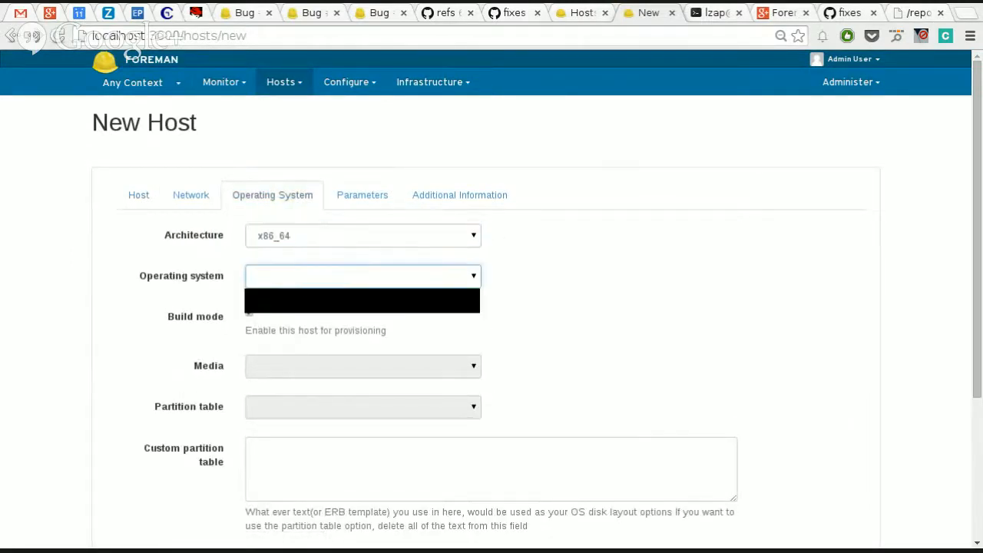
{"action": "left_click", "coordinate": [303, 306]}
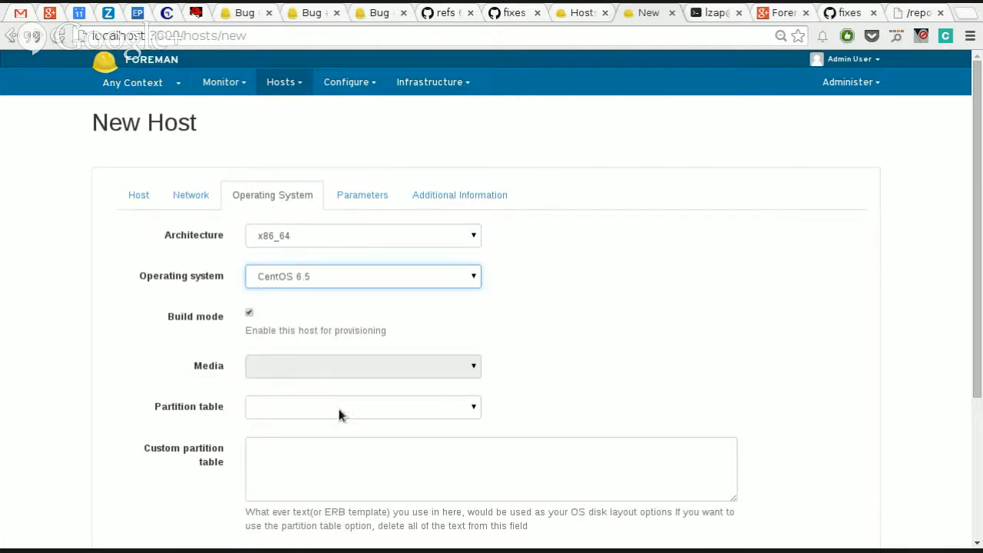
Step: Resolve the provisioning templates for the new host and read the result
{"action": "scroll", "coordinate": [345, 461], "scroll_direction": "down", "scroll_amount": 4}
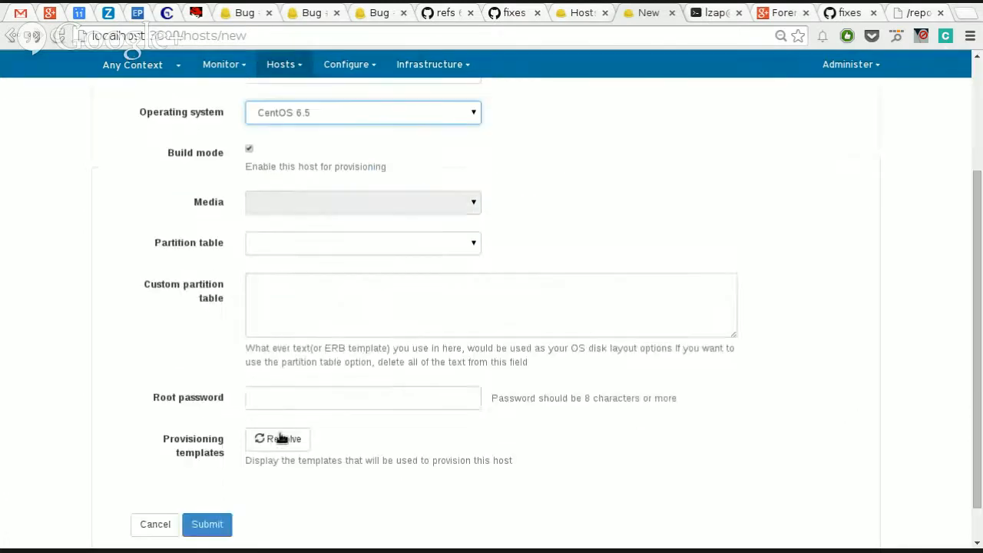
{"action": "left_click", "coordinate": [292, 442]}
{"action": "scroll", "coordinate": [356, 486], "scroll_direction": "down", "scroll_amount": 2}
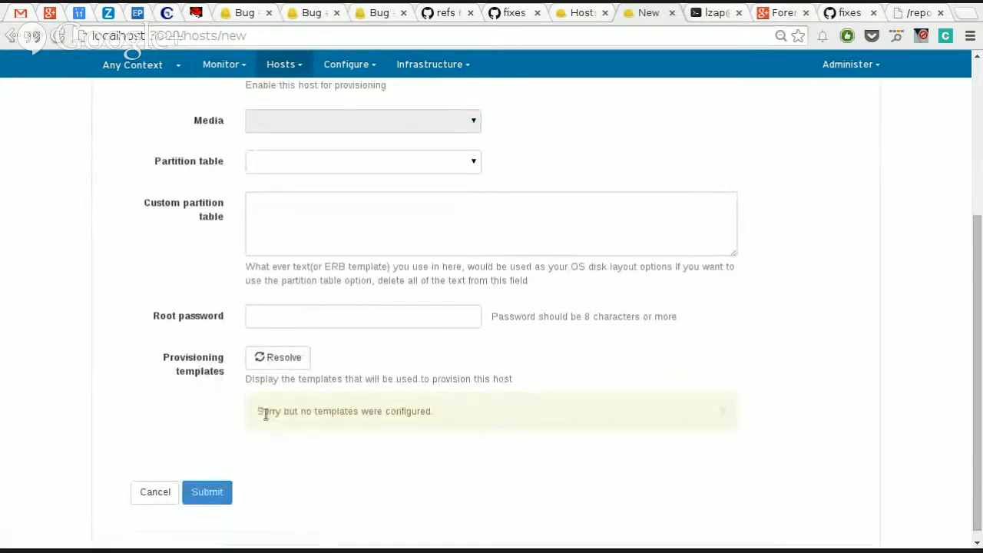
{"action": "left_click_drag", "start_coordinate": [263, 412], "coordinate": [449, 416]}
{"action": "scroll", "coordinate": [472, 401], "scroll_direction": "up", "scroll_amount": 6}
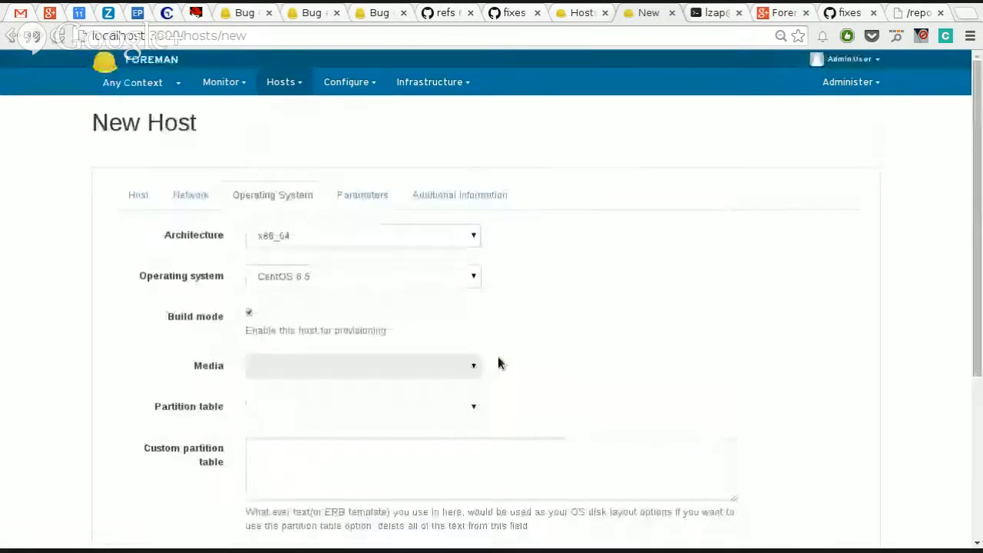
Step: Assign Kickstart default, Kickstart default PXELinux and Kickstart default finish as the provision, PXELinux and finish templates of CentOS 6.5
{"action": "left_click", "coordinate": [284, 81]}
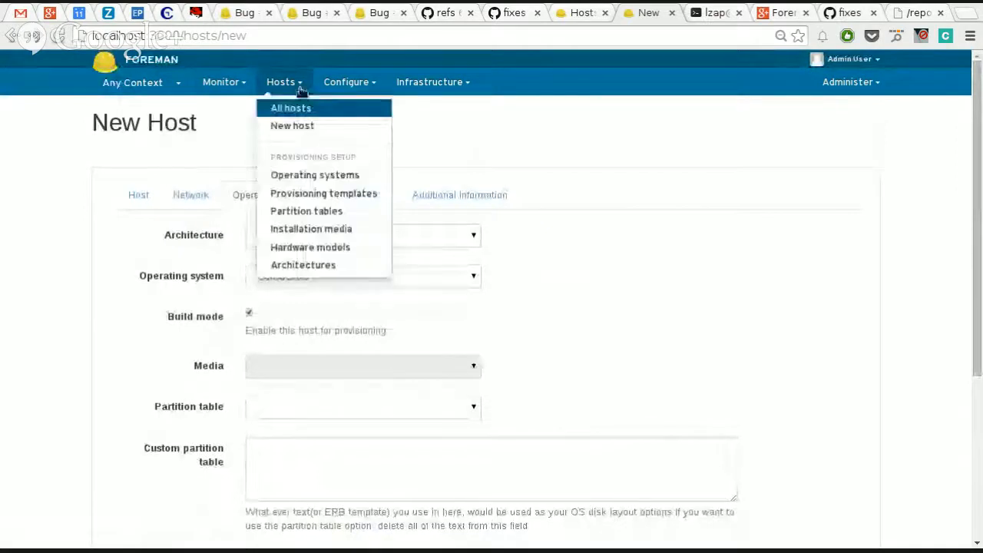
{"action": "left_click", "coordinate": [302, 174]}
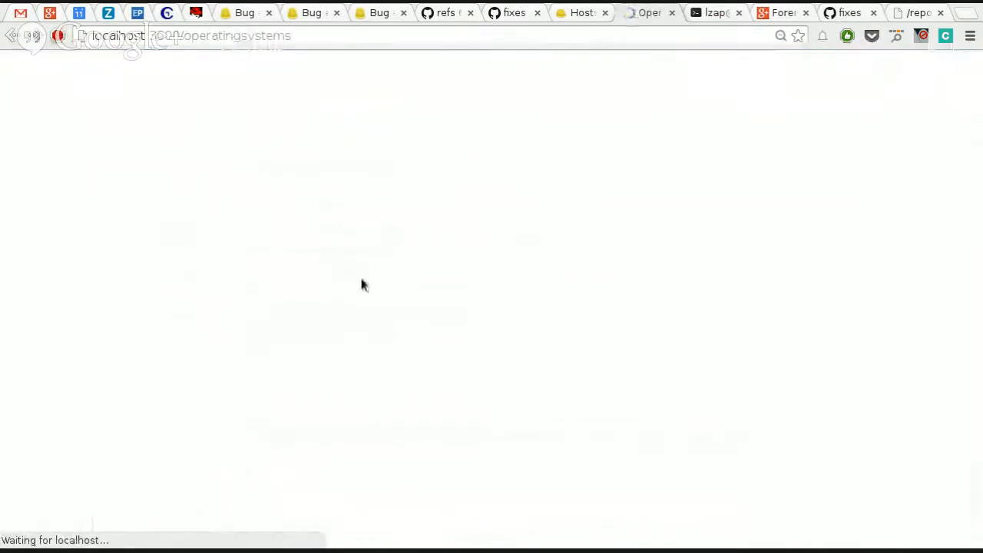
{"action": "left_click", "coordinate": [159, 228]}
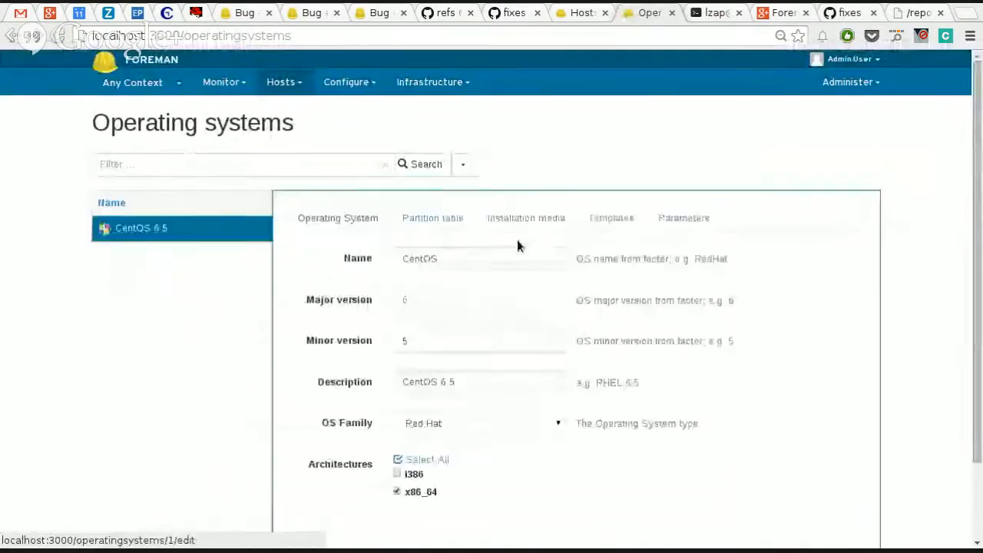
{"action": "left_click", "coordinate": [614, 219]}
{"action": "left_click", "coordinate": [526, 261]}
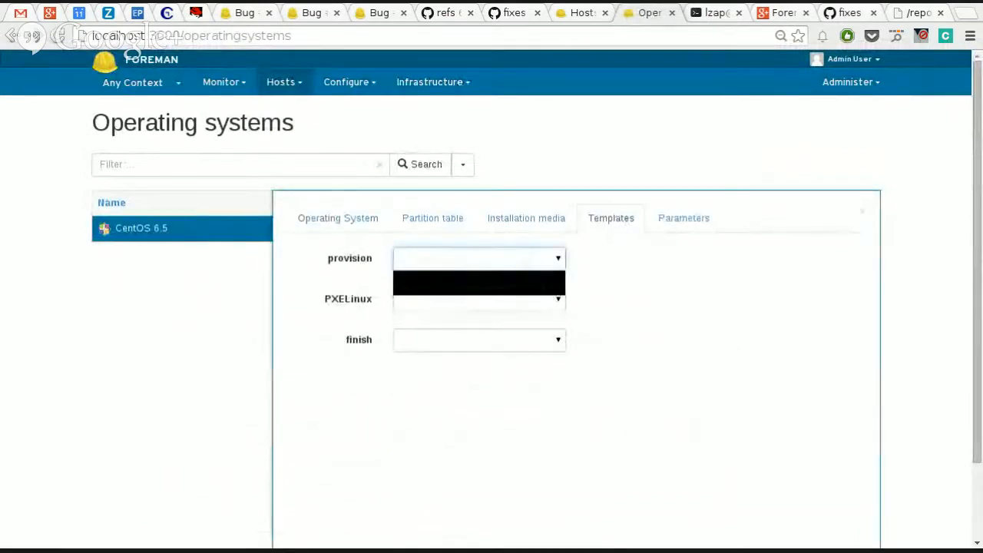
{"action": "left_click", "coordinate": [530, 294]}
{"action": "left_click", "coordinate": [539, 314]}
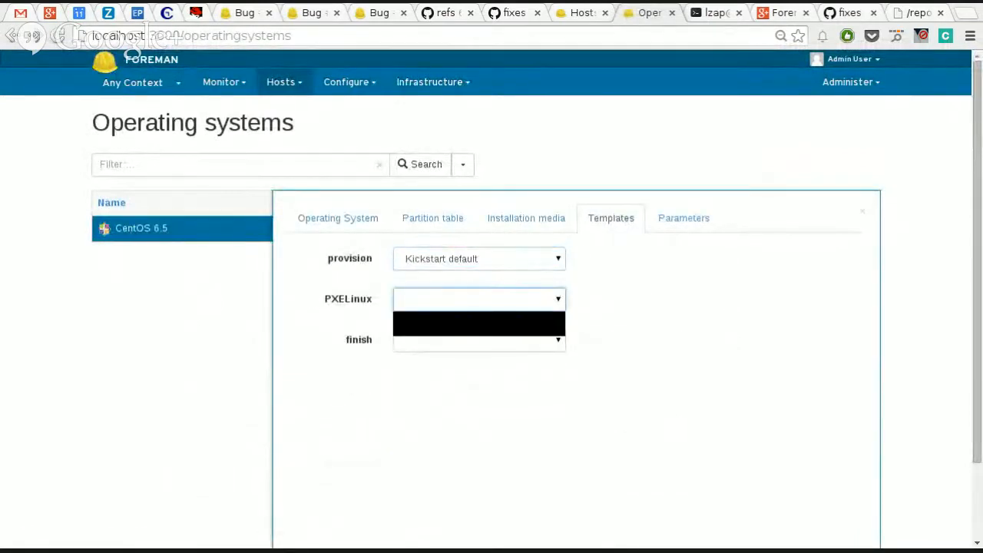
{"action": "left_click", "coordinate": [540, 324]}
{"action": "left_click", "coordinate": [539, 343]}
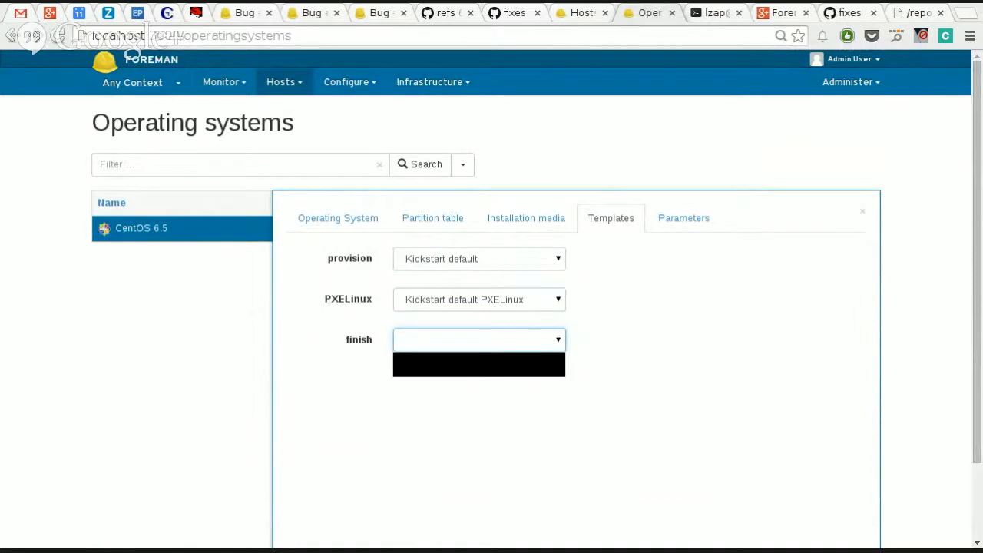
{"action": "left_click", "coordinate": [533, 365]}
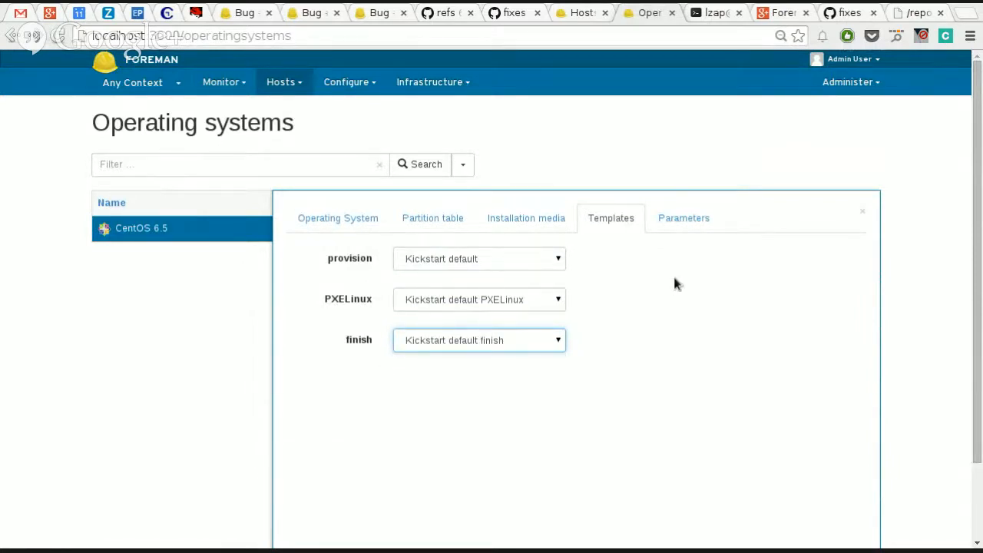
Step: Add CentOS localhost to the installation media of CentOS 6.5 and submit the operating system changes
{"action": "scroll", "coordinate": [674, 284], "scroll_direction": "down", "scroll_amount": 2}
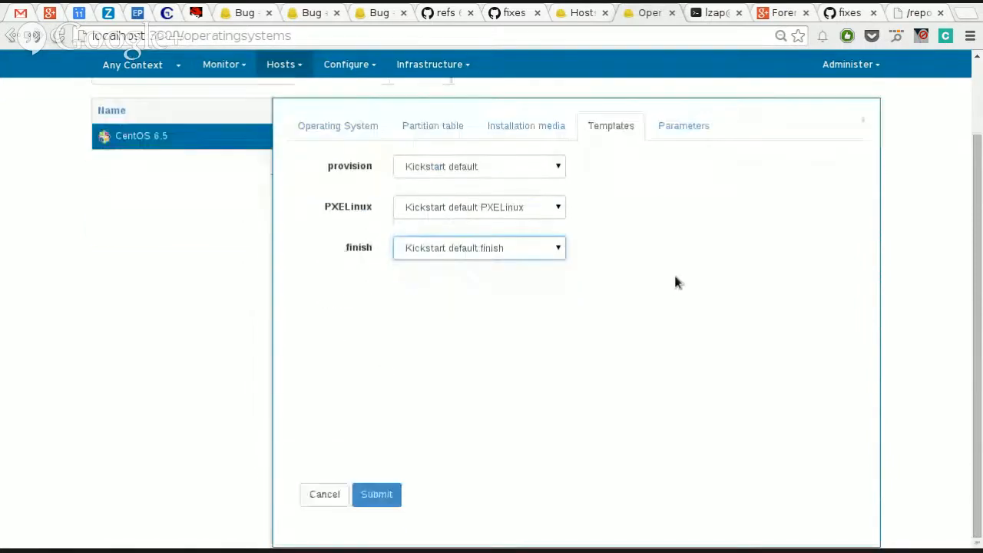
{"action": "left_click", "coordinate": [535, 128]}
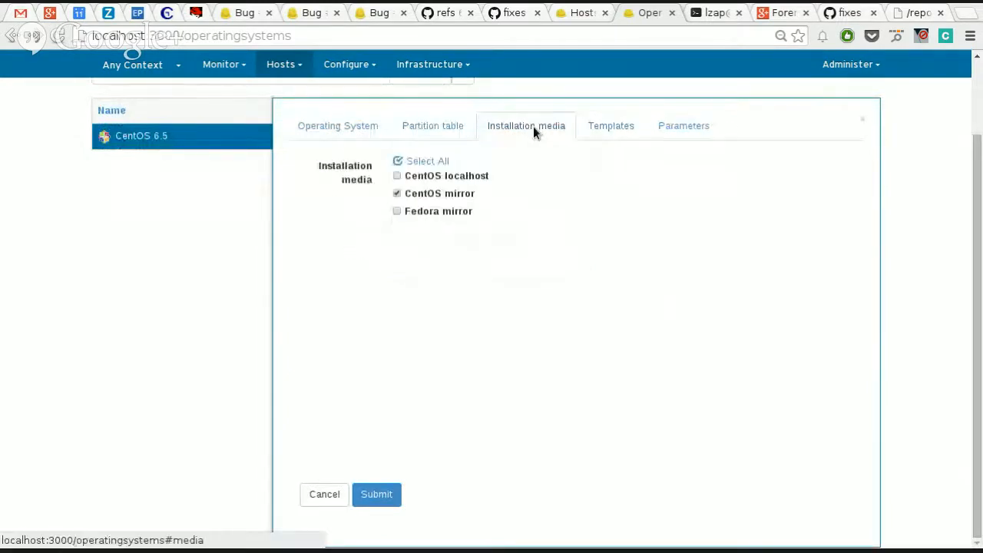
{"action": "left_click", "coordinate": [480, 175]}
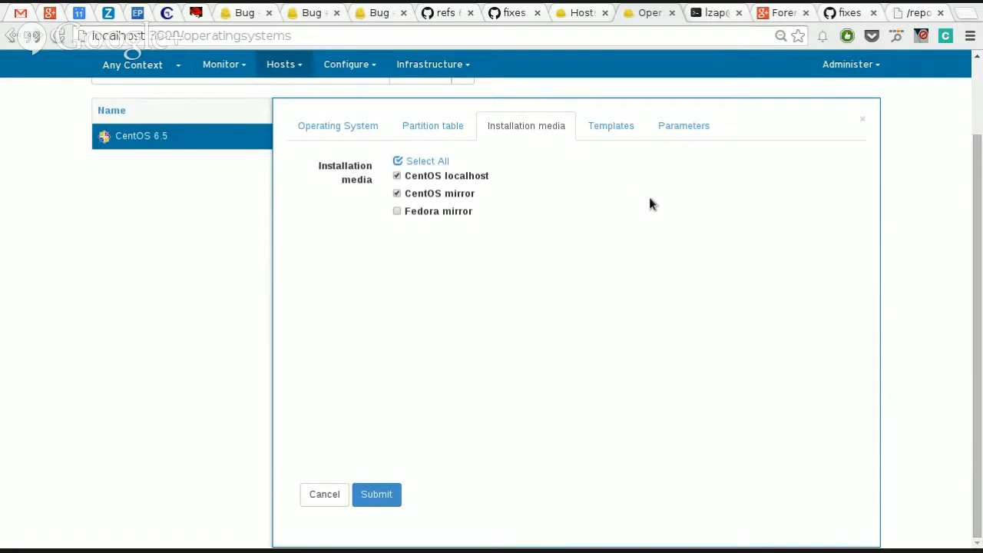
{"action": "left_click", "coordinate": [378, 495]}
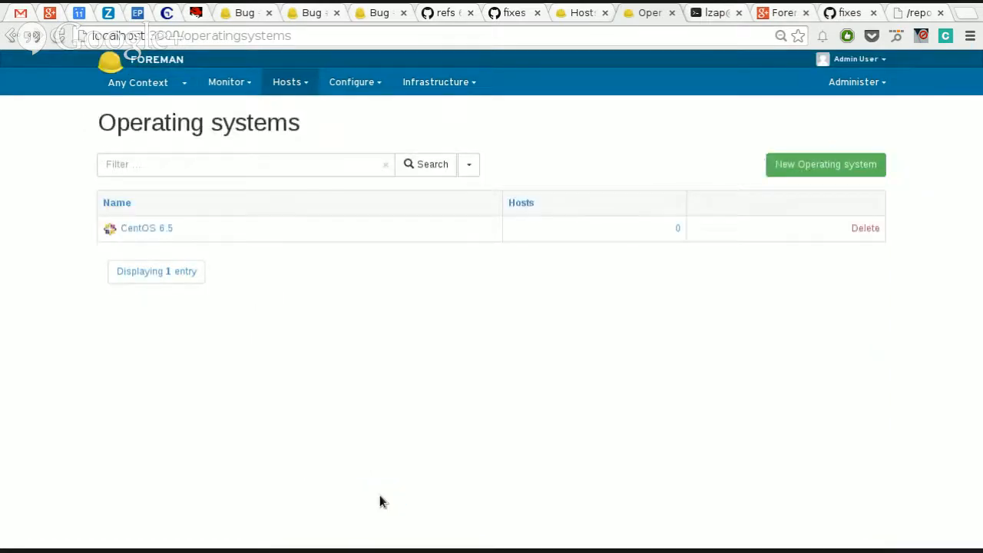
Step: Open the Kickstart default finish provisioning template and review its type and template code
{"action": "left_click", "coordinate": [288, 82]}
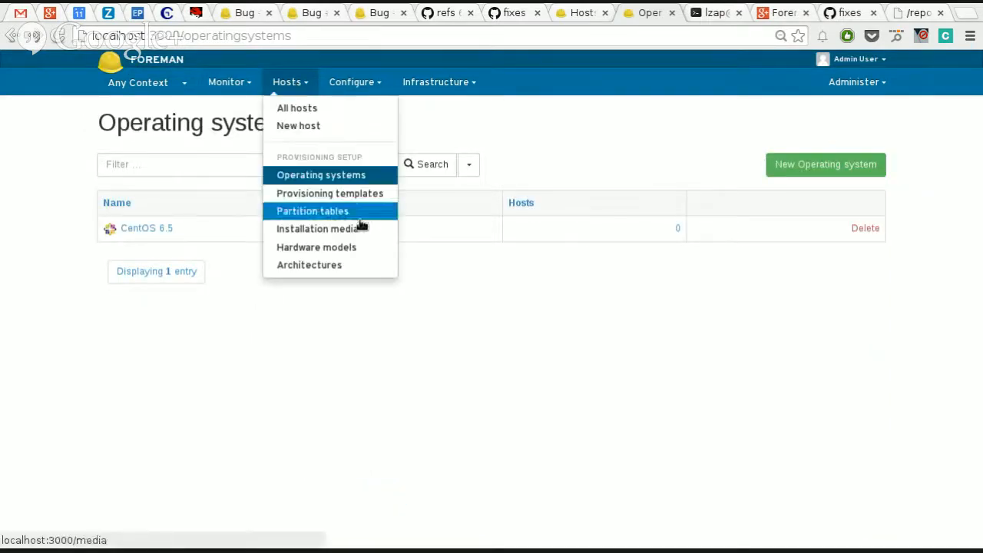
{"action": "left_click", "coordinate": [349, 194]}
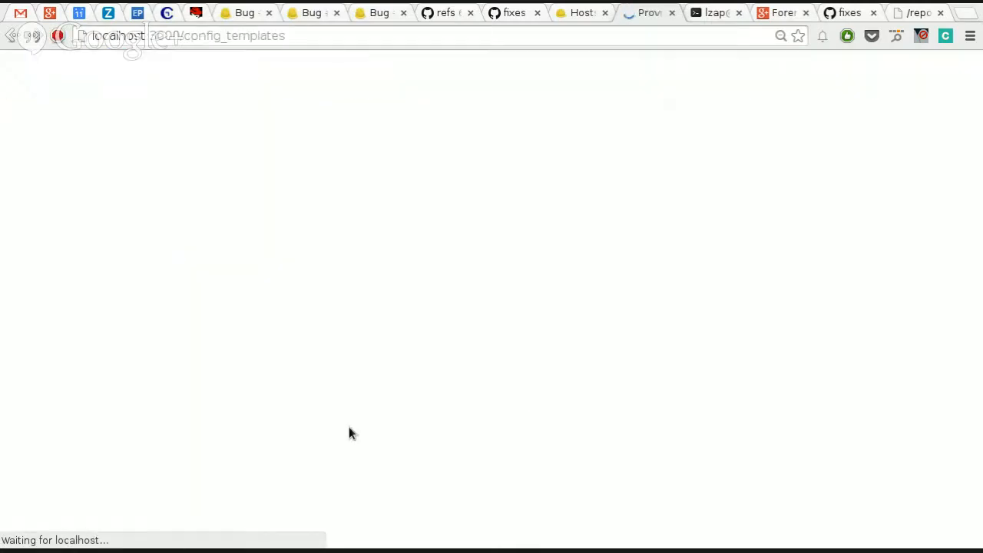
{"action": "scroll", "coordinate": [329, 344], "scroll_direction": "down", "scroll_amount": 3}
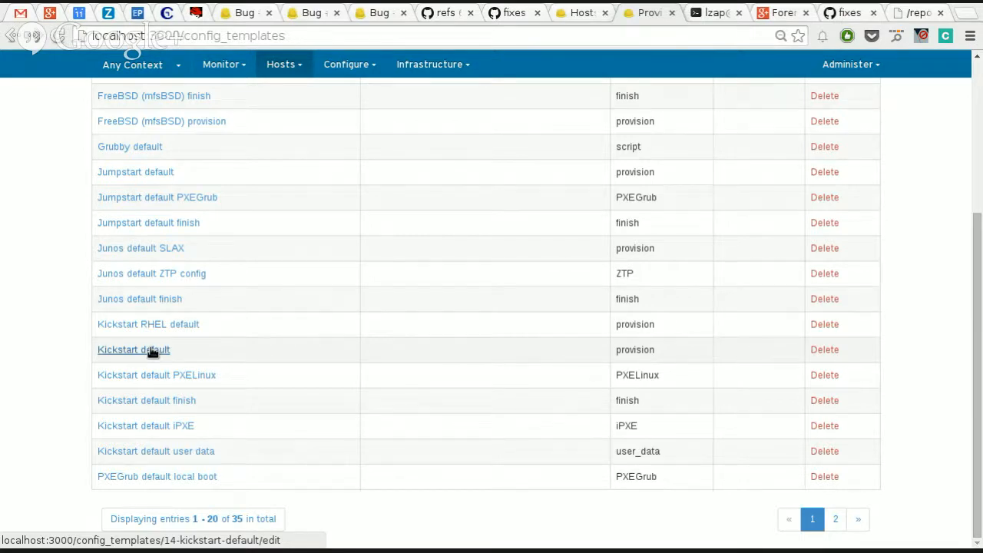
{"action": "left_click", "coordinate": [282, 64]}
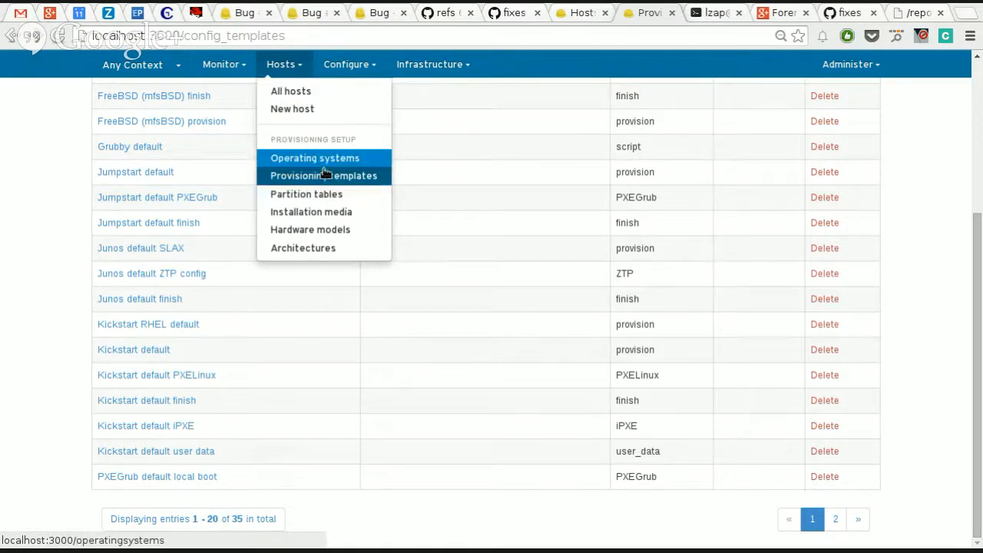
{"action": "left_click", "coordinate": [151, 404]}
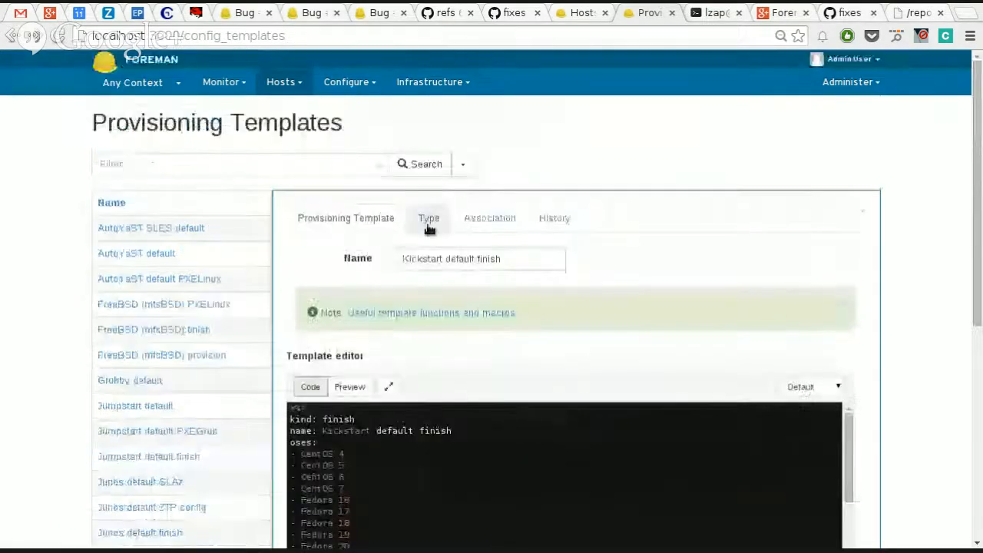
{"action": "left_click", "coordinate": [428, 222]}
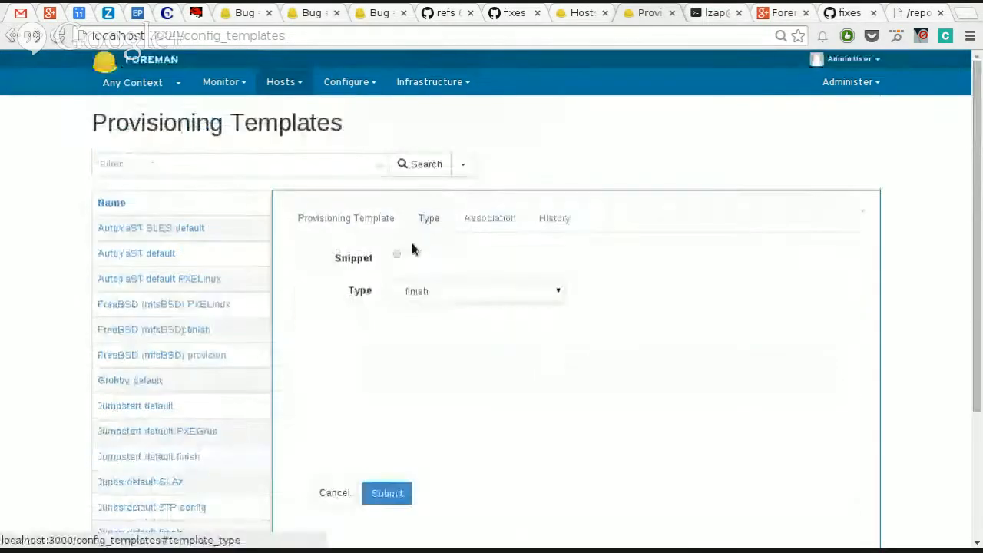
{"action": "left_click", "coordinate": [329, 217]}
{"action": "scroll", "coordinate": [545, 297], "scroll_direction": "down", "scroll_amount": 1}
{"action": "scroll", "coordinate": [545, 297], "scroll_direction": "down", "scroll_amount": 5}
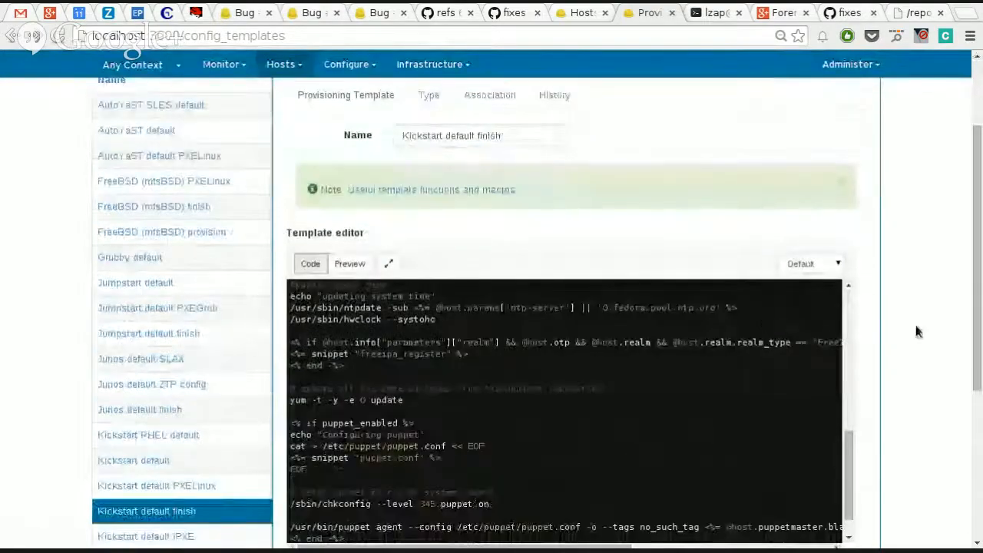
{"action": "scroll", "coordinate": [917, 329], "scroll_direction": "down", "scroll_amount": 3}
{"action": "scroll", "coordinate": [790, 364], "scroll_direction": "up", "scroll_amount": 1}
{"action": "scroll", "coordinate": [790, 364], "scroll_direction": "up", "scroll_amount": 5}
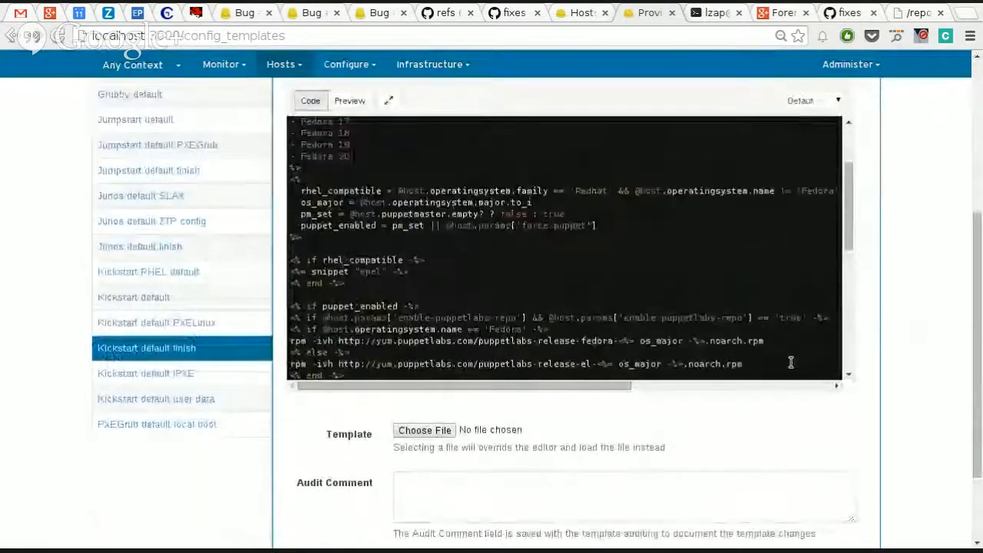
{"action": "scroll", "coordinate": [965, 248], "scroll_direction": "up", "scroll_amount": 4}
Step: Check the template type and the applicable operating systems associated with Kickstart default finish
{"action": "left_click", "coordinate": [441, 220]}
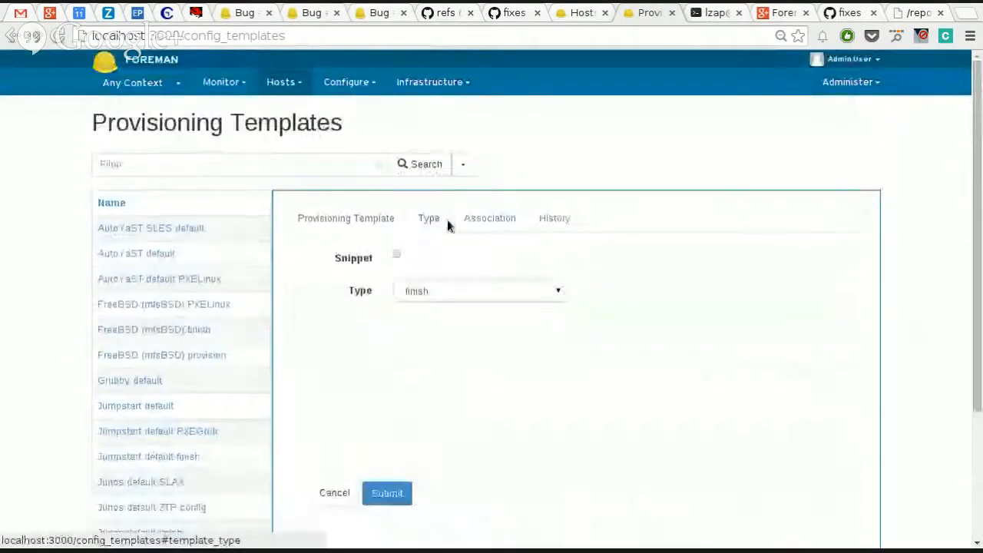
{"action": "left_click", "coordinate": [495, 220]}
{"action": "scroll", "coordinate": [482, 476], "scroll_direction": "down", "scroll_amount": 3}
{"action": "scroll", "coordinate": [480, 445], "scroll_direction": "up", "scroll_amount": 2}
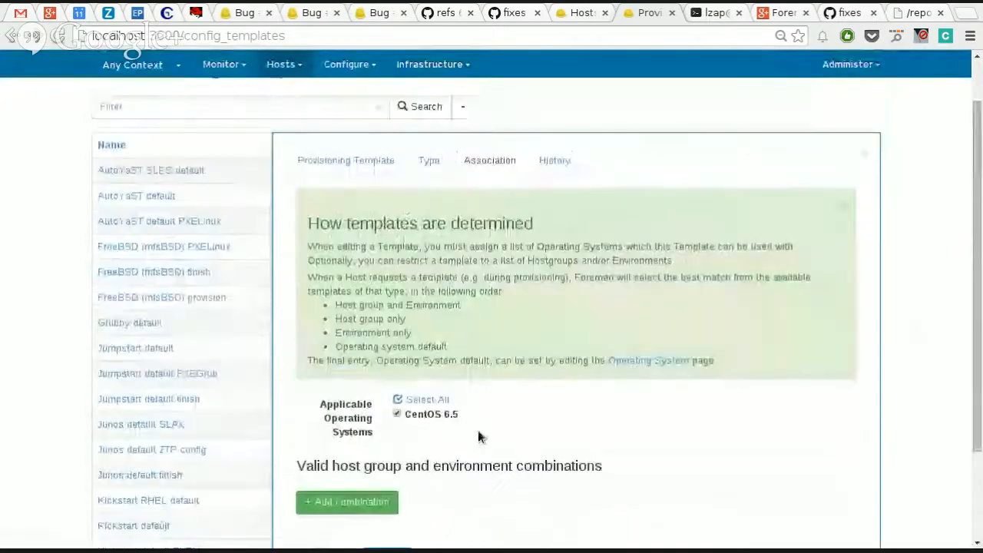
{"action": "left_click", "coordinate": [427, 163]}
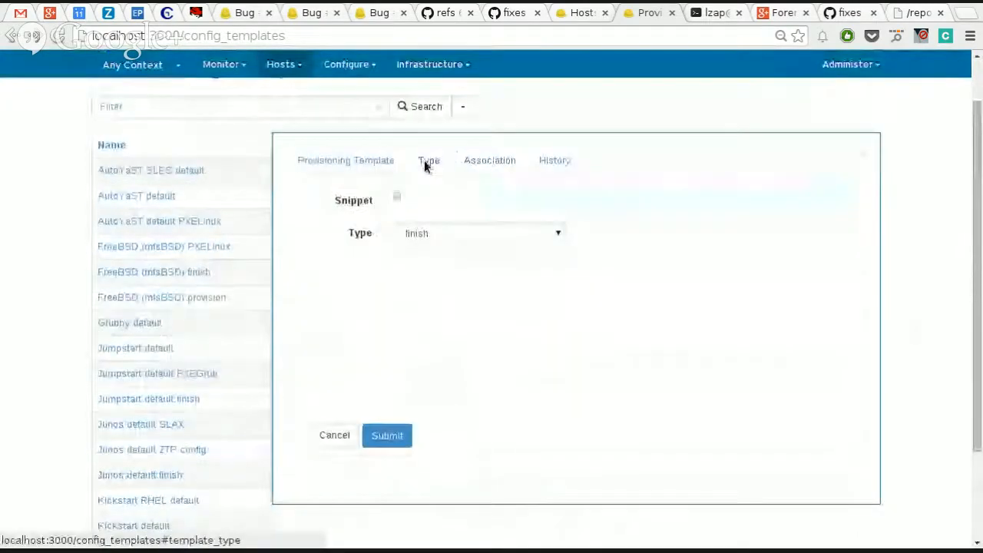
{"action": "left_click", "coordinate": [362, 161]}
{"action": "scroll", "coordinate": [942, 307], "scroll_direction": "down", "scroll_amount": 5}
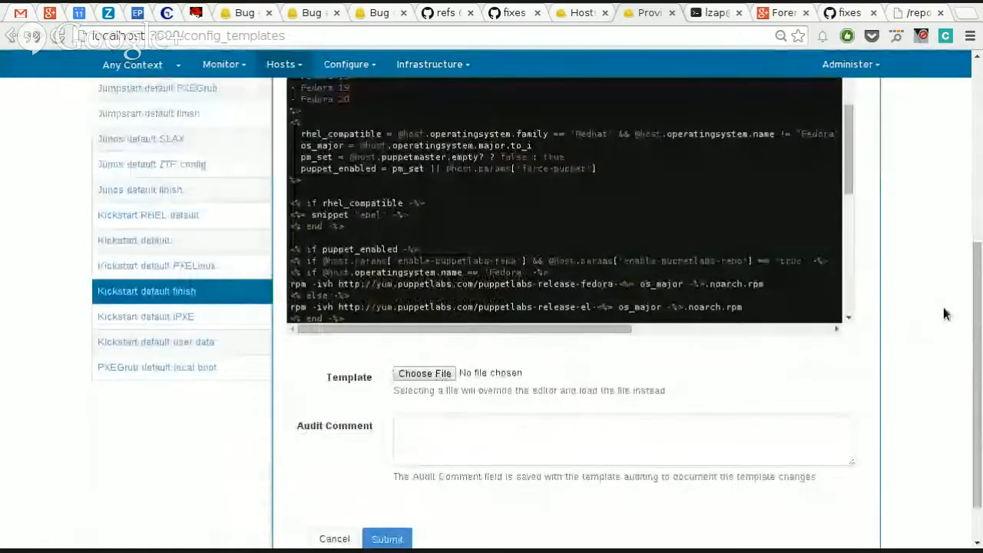
{"action": "scroll", "coordinate": [943, 314], "scroll_direction": "up", "scroll_amount": 4}
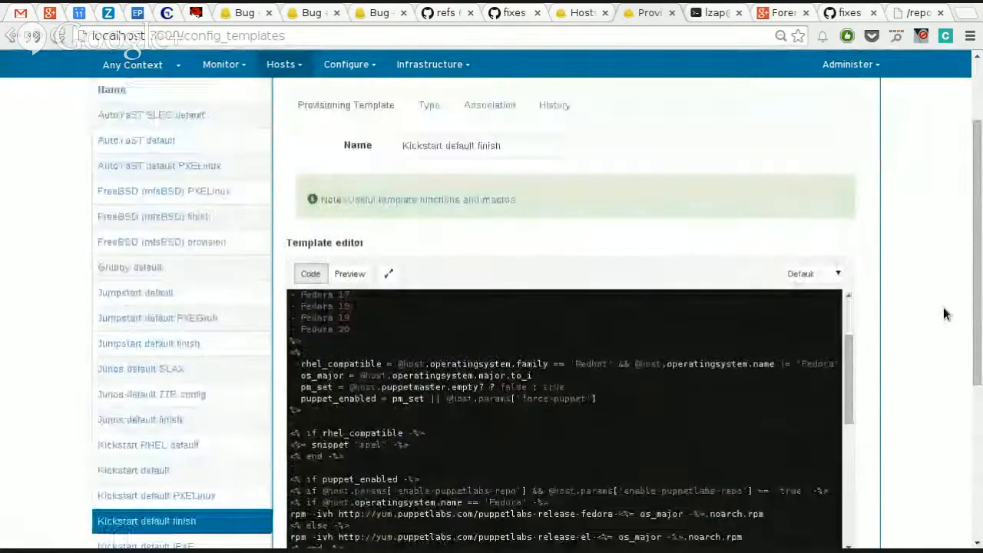
{"action": "left_click", "coordinate": [492, 104]}
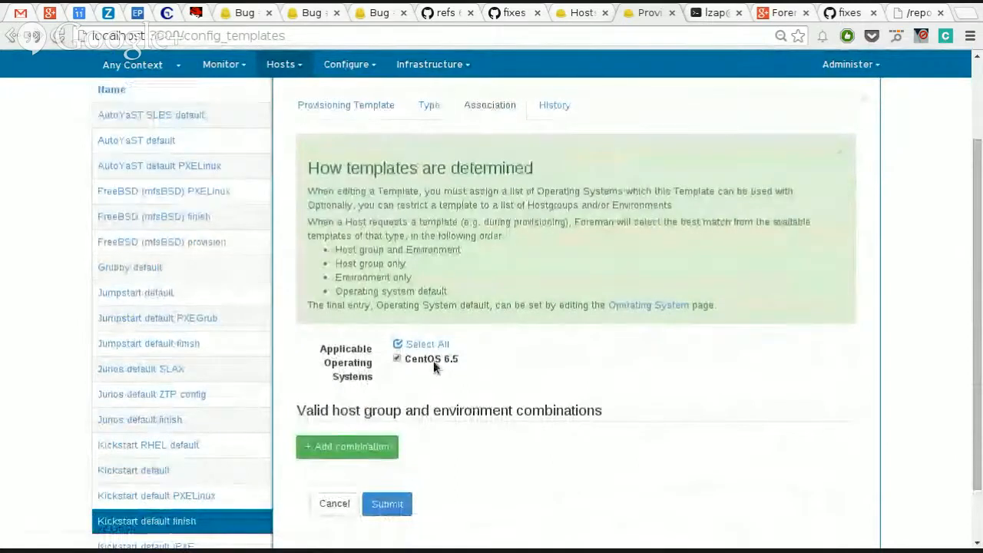
Step: Open the Kickstart default provisioning template and examine its operating system association, type and code
{"action": "left_click", "coordinate": [136, 476]}
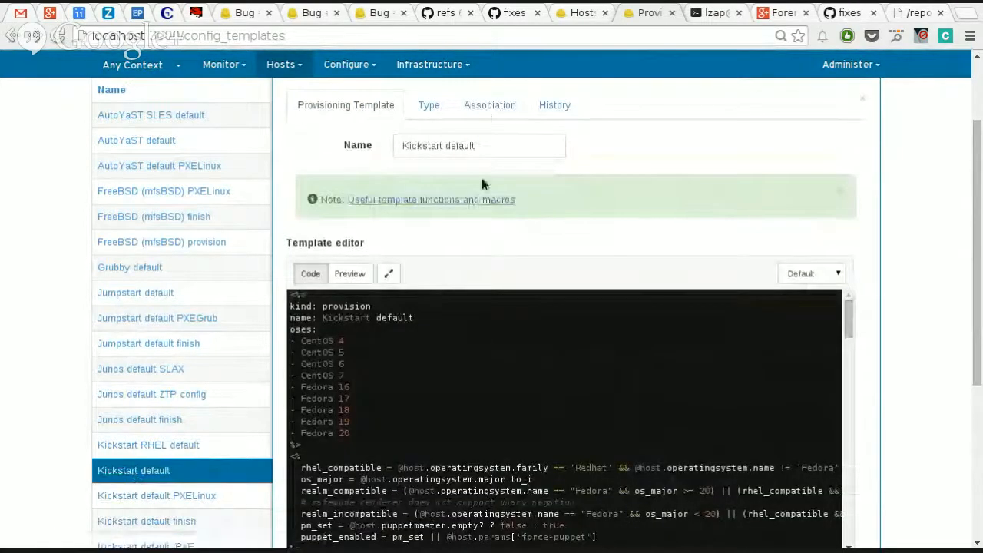
{"action": "left_click", "coordinate": [473, 115]}
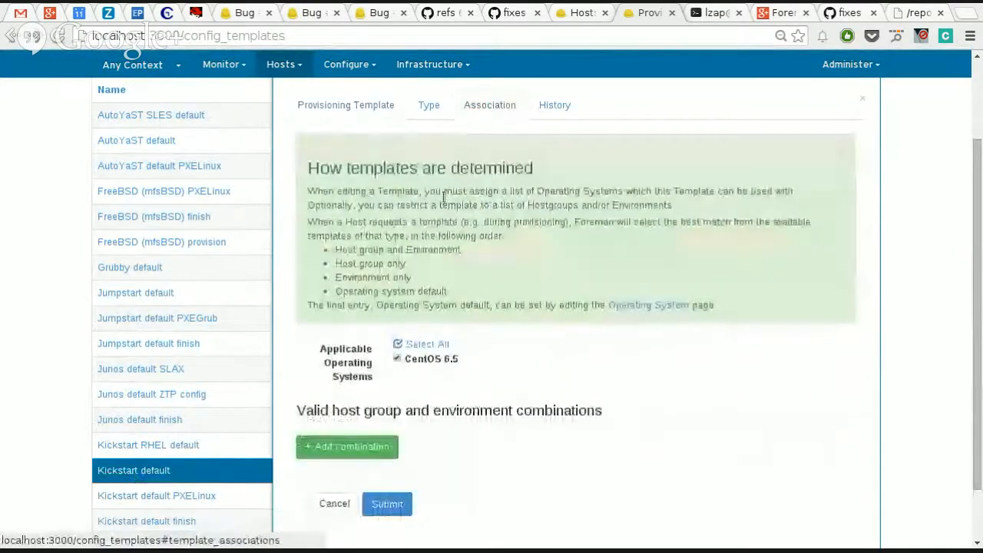
{"action": "left_click", "coordinate": [430, 104]}
{"action": "left_click", "coordinate": [347, 65]}
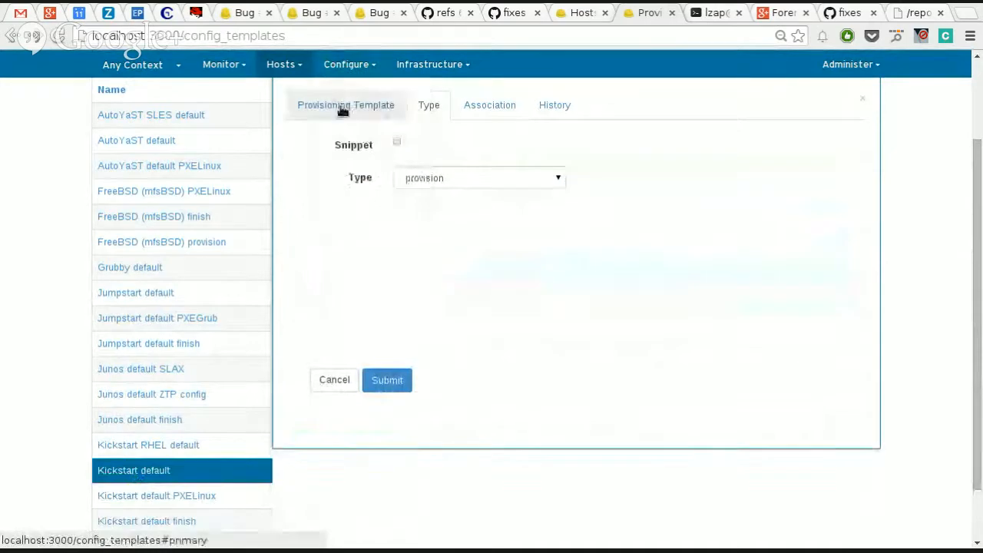
{"action": "left_click", "coordinate": [342, 104]}
{"action": "scroll", "coordinate": [882, 258], "scroll_direction": "down", "scroll_amount": 4}
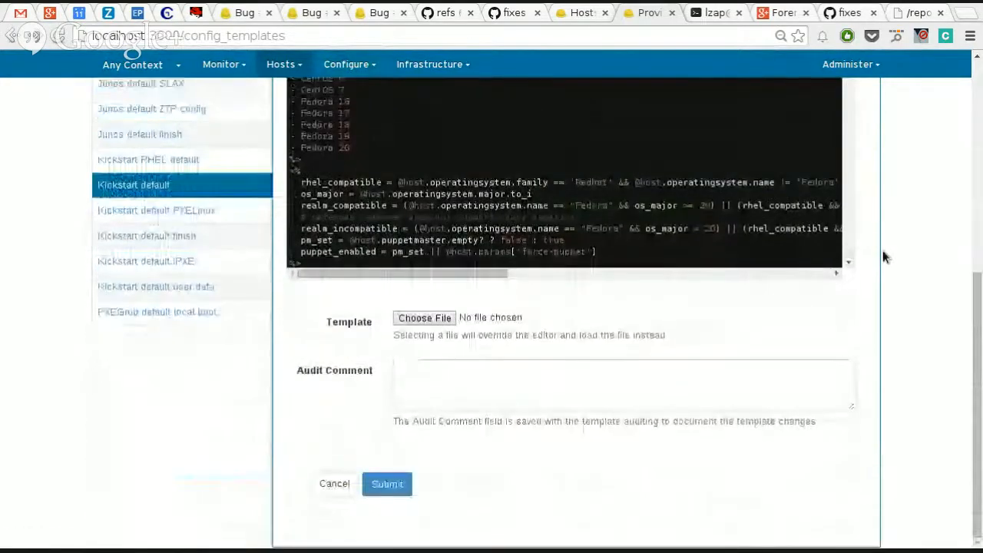
{"action": "scroll", "coordinate": [882, 257], "scroll_direction": "up", "scroll_amount": 6}
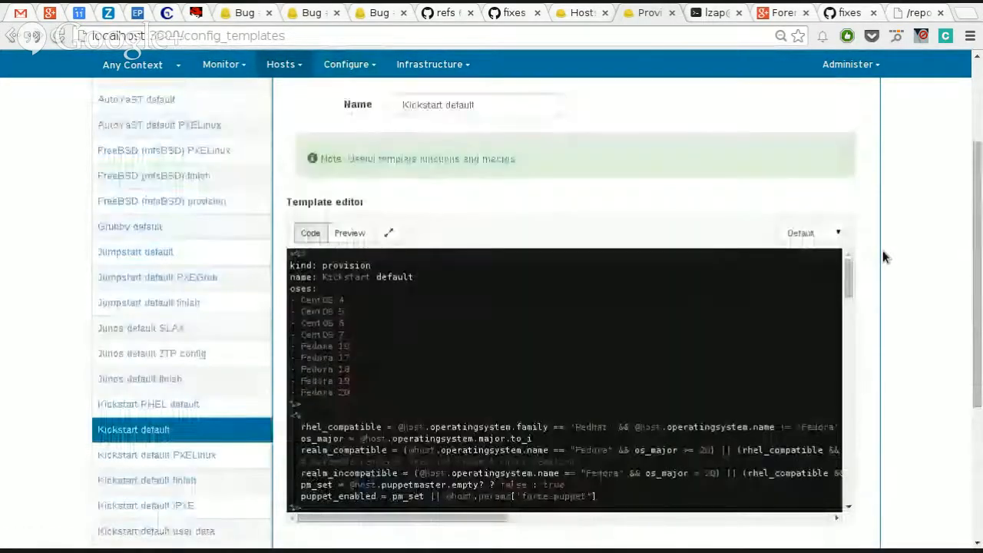
{"action": "scroll", "coordinate": [908, 244], "scroll_direction": "down", "scroll_amount": 1}
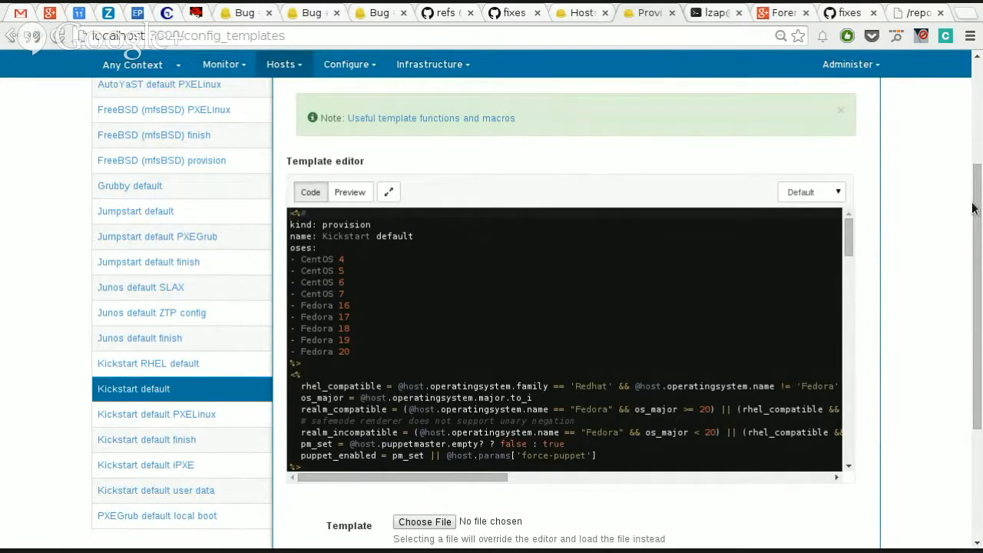
{"action": "scroll", "coordinate": [974, 206], "scroll_direction": "up", "scroll_amount": 2}
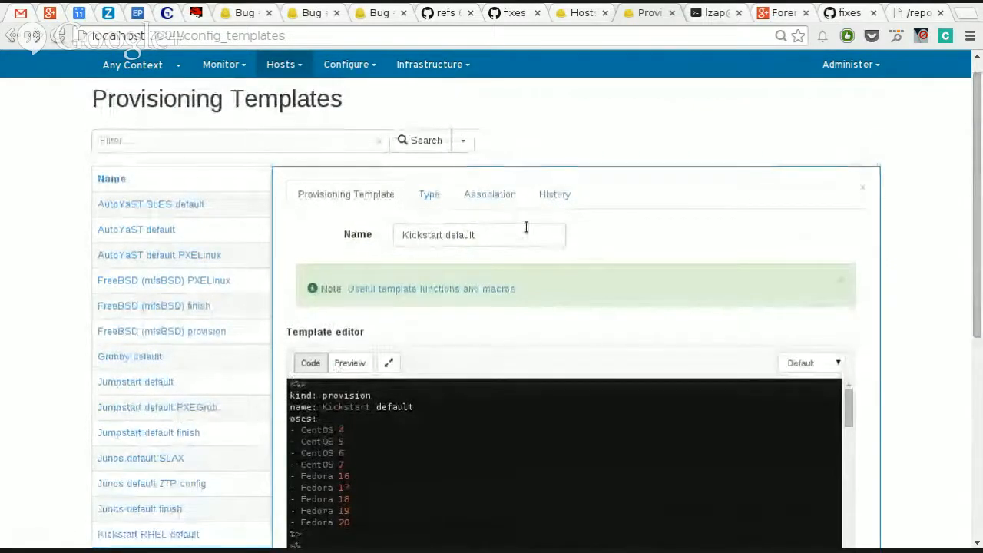
Step: Review the partition table, template and parameter settings of the CentOS 6.5 operating system and close it without changes
{"action": "left_click", "coordinate": [282, 64]}
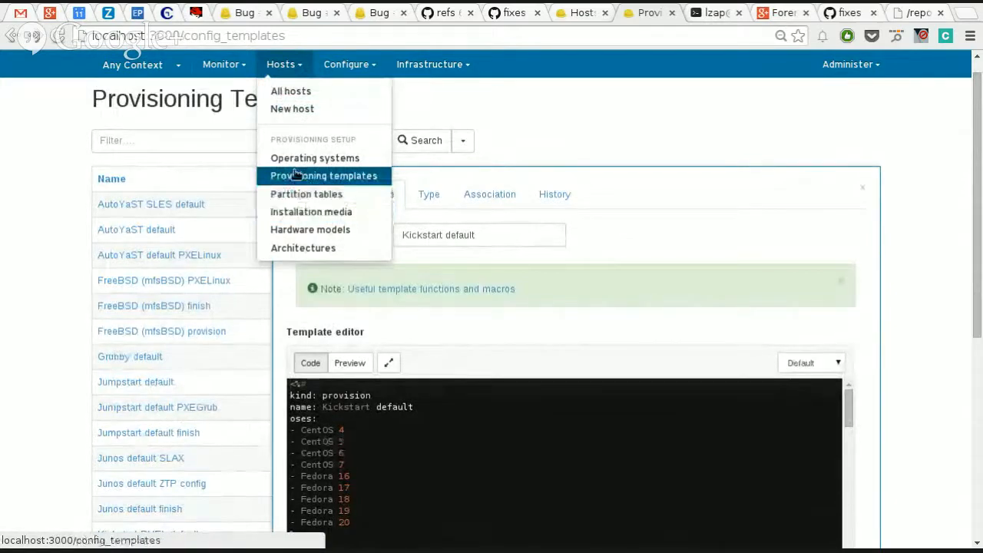
{"action": "left_click", "coordinate": [324, 175]}
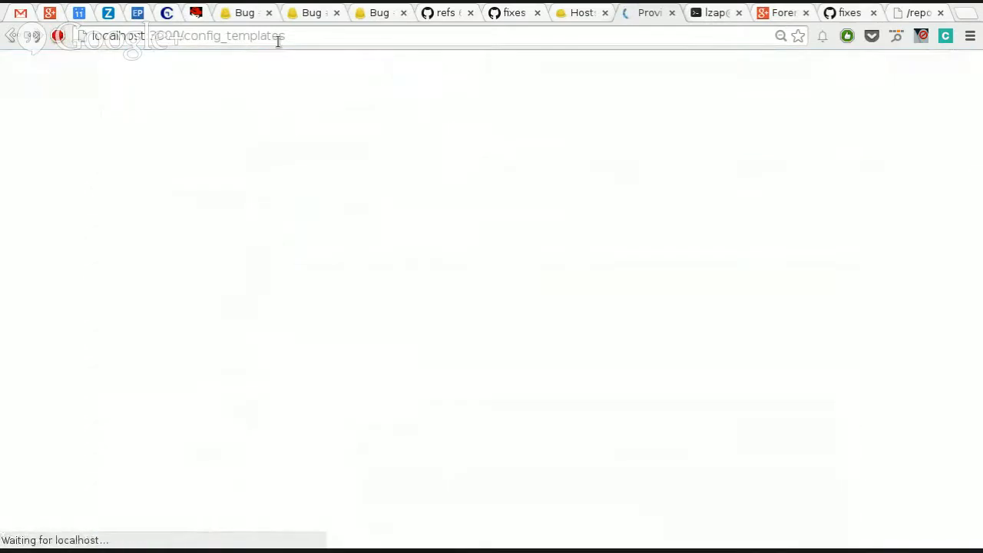
{"action": "left_click", "coordinate": [281, 82]}
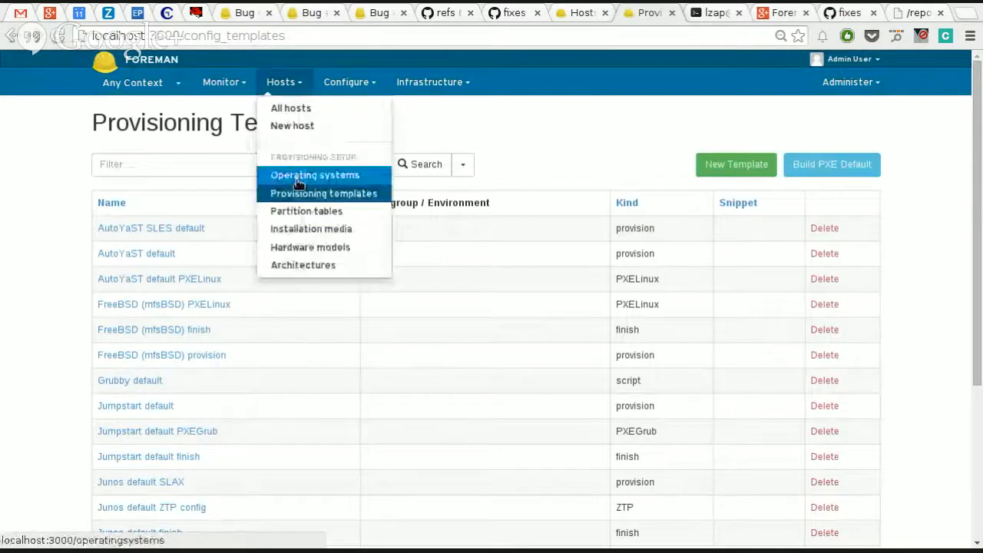
{"action": "left_click", "coordinate": [299, 175]}
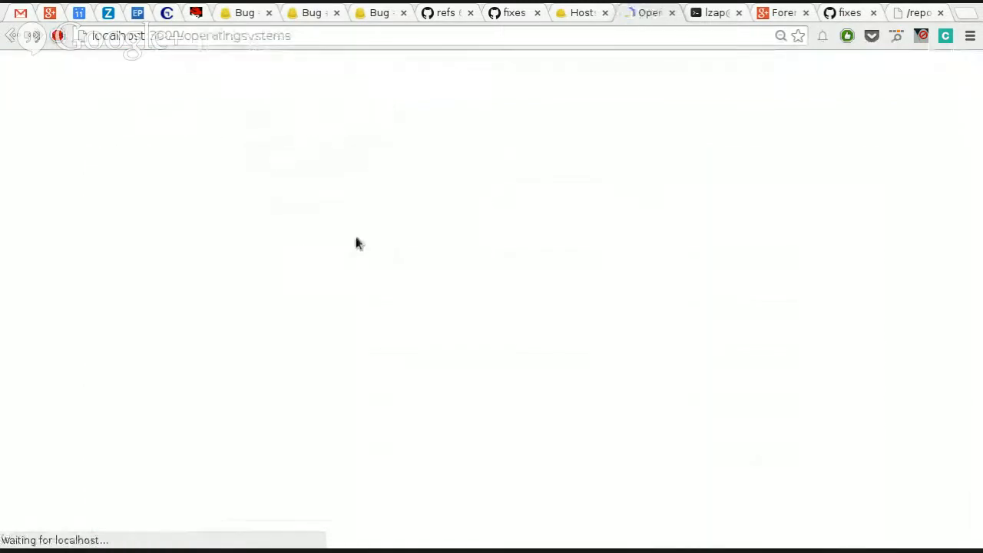
{"action": "left_click", "coordinate": [160, 231]}
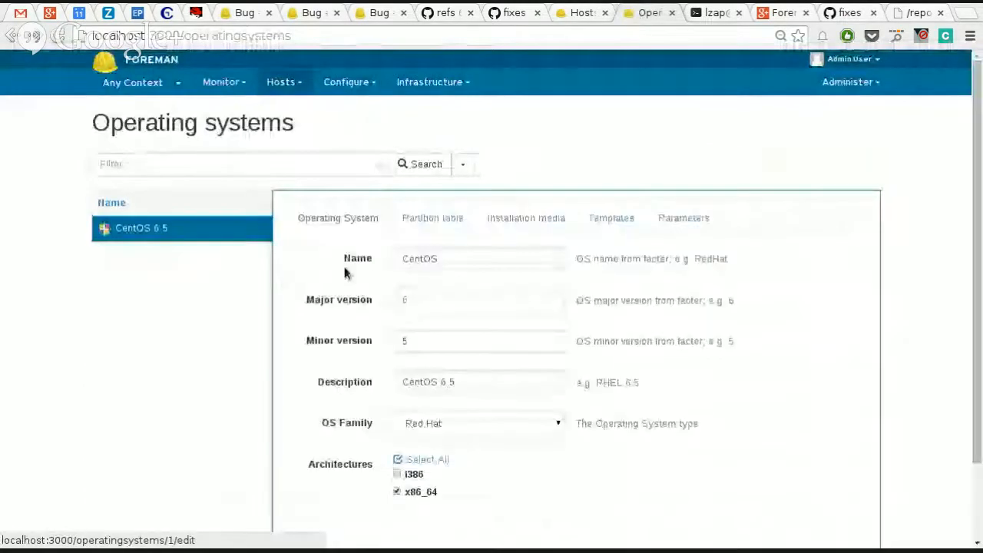
{"action": "left_click", "coordinate": [422, 227]}
{"action": "left_click", "coordinate": [498, 223]}
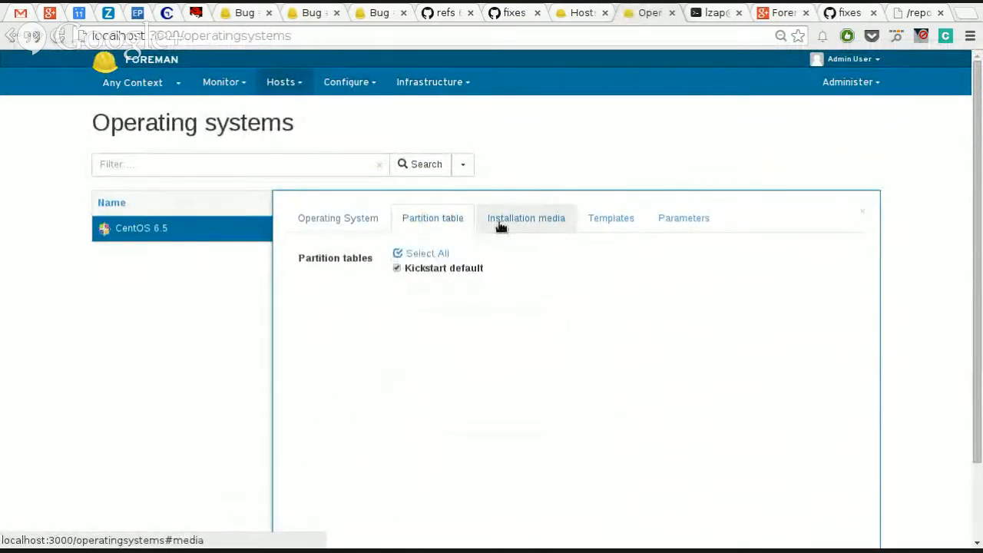
{"action": "left_click", "coordinate": [610, 217]}
{"action": "left_click", "coordinate": [687, 217]}
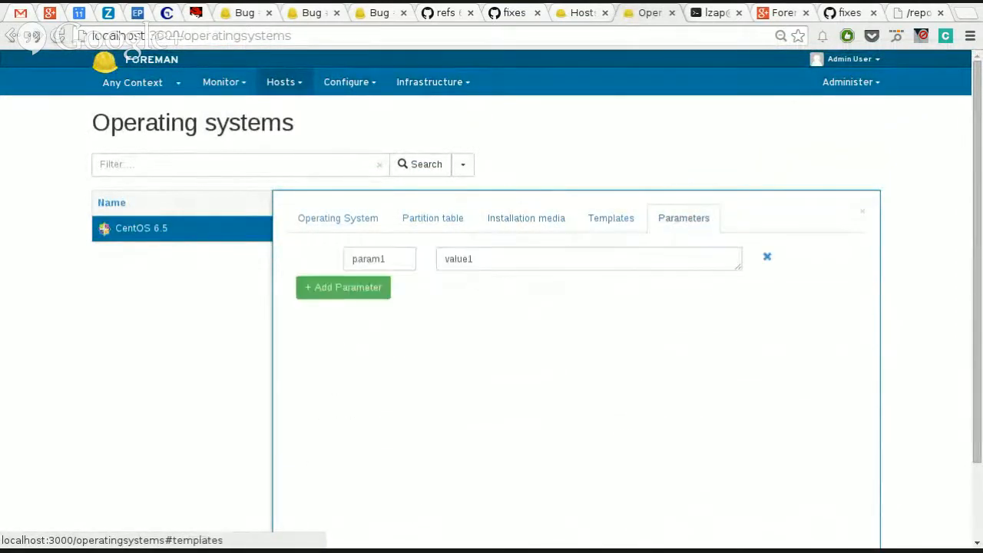
{"action": "scroll", "coordinate": [217, 393], "scroll_direction": "down", "scroll_amount": 2}
{"action": "left_click", "coordinate": [310, 493]}
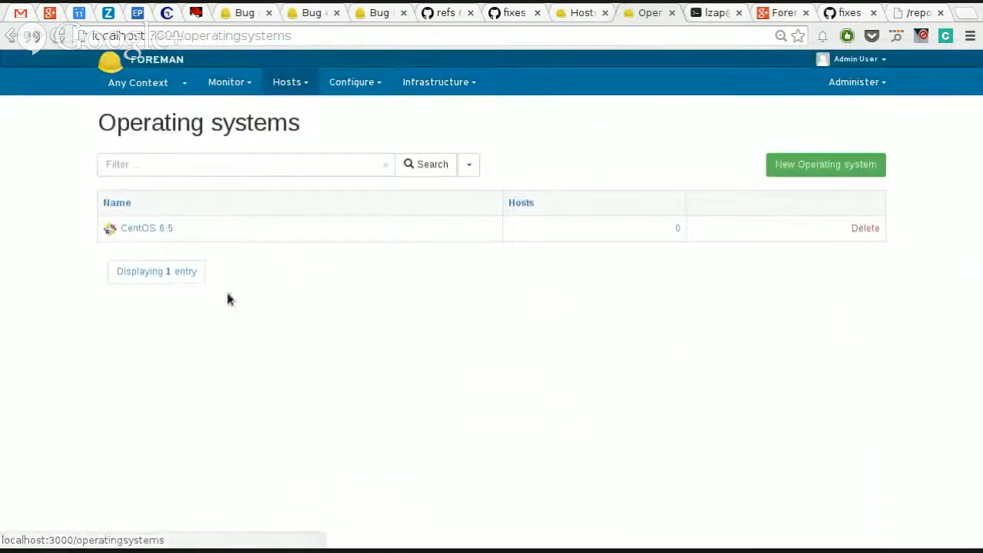
Step: Start a new host from the hosts overview and name it test1
{"action": "left_click", "coordinate": [298, 82]}
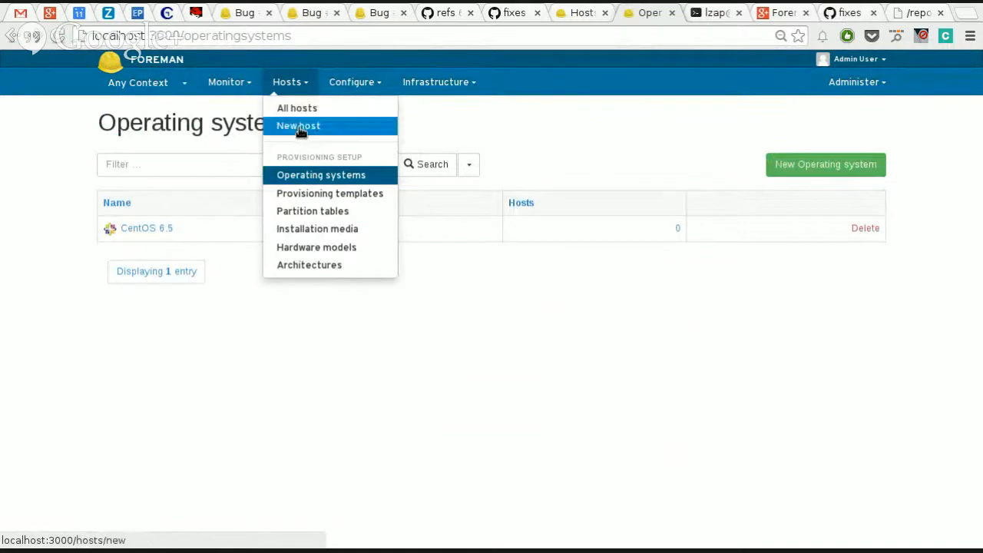
{"action": "left_click", "coordinate": [317, 107]}
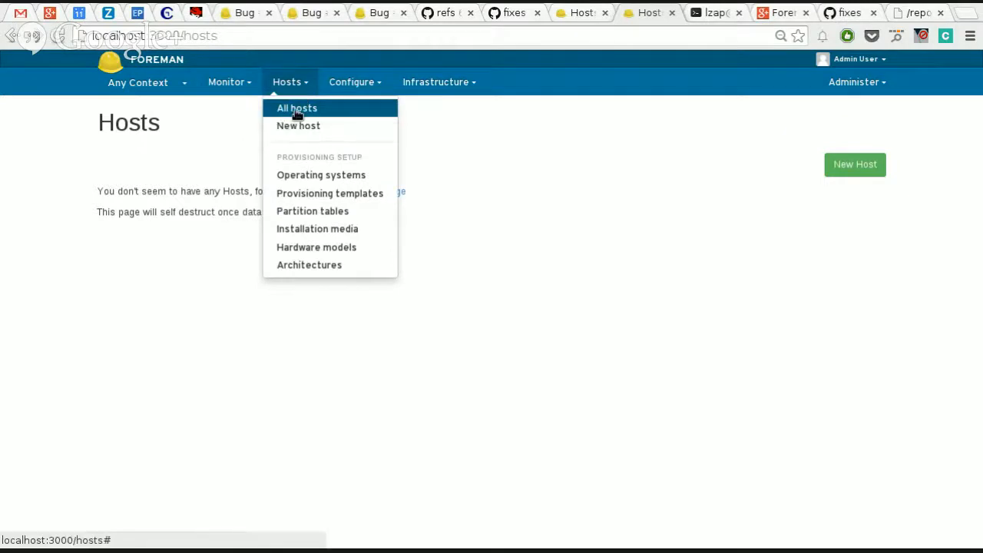
{"action": "left_click", "coordinate": [854, 169]}
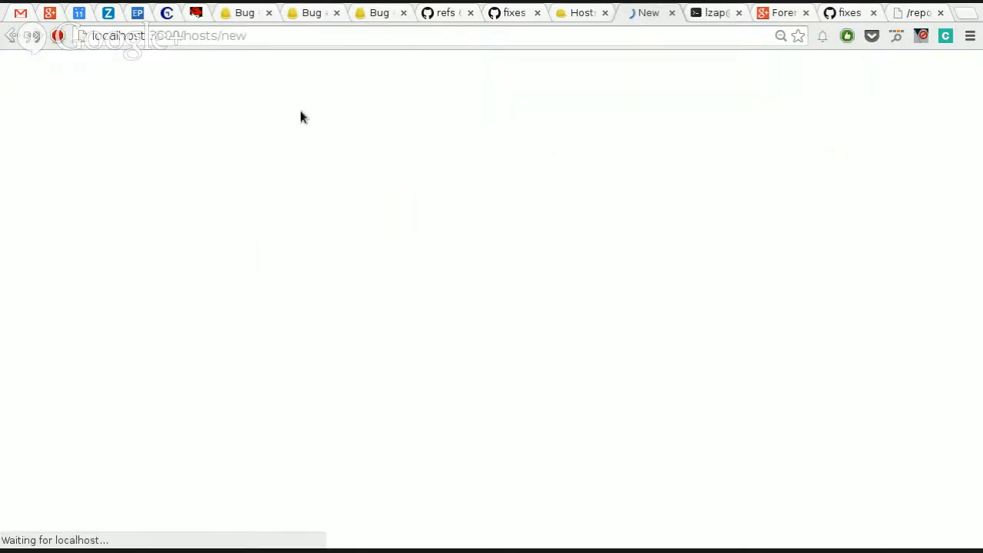
{"action": "mouse_move", "coordinate": [291, 91]}
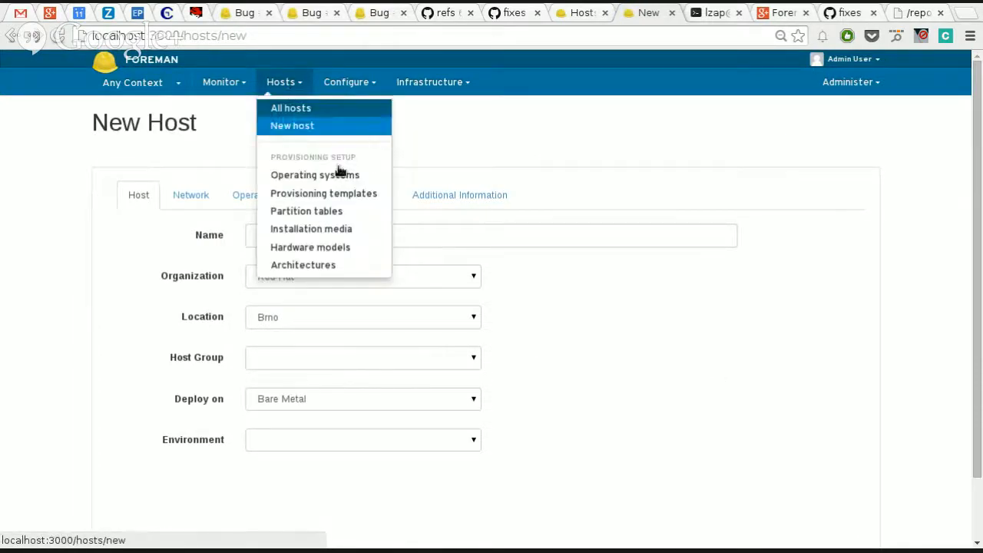
{"action": "left_click", "coordinate": [432, 236]}
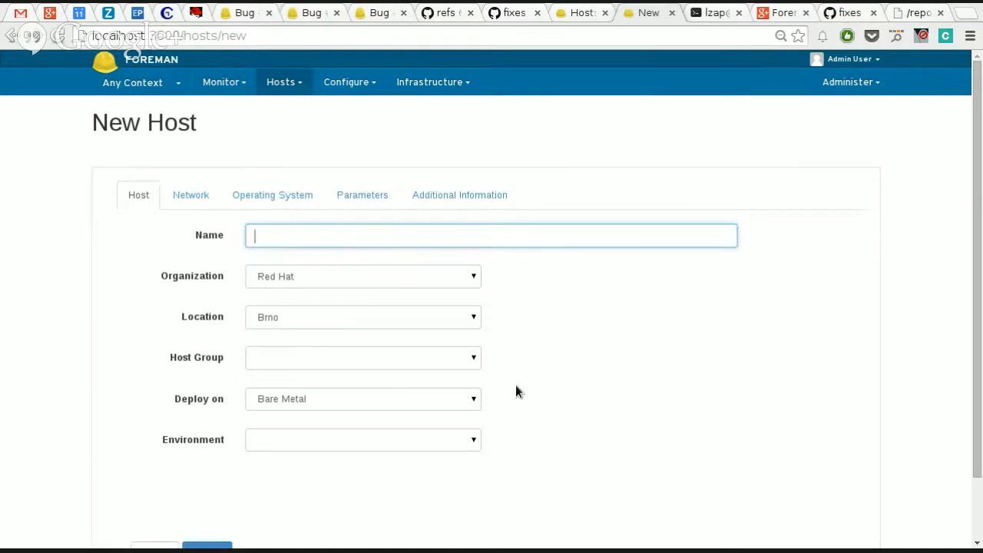
{"action": "type", "text": "lz"}
{"action": "key", "text": "BackSpace"}
{"action": "key", "text": "BackSpace"}
{"action": "type", "text": "test1"}
{"action": "left_click", "coordinate": [278, 83]}
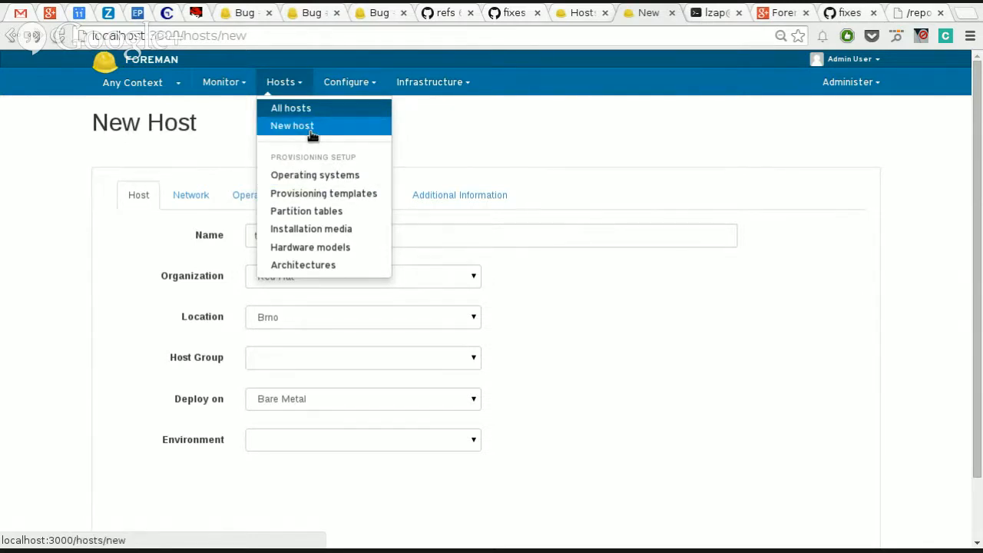
{"action": "left_click", "coordinate": [346, 84]}
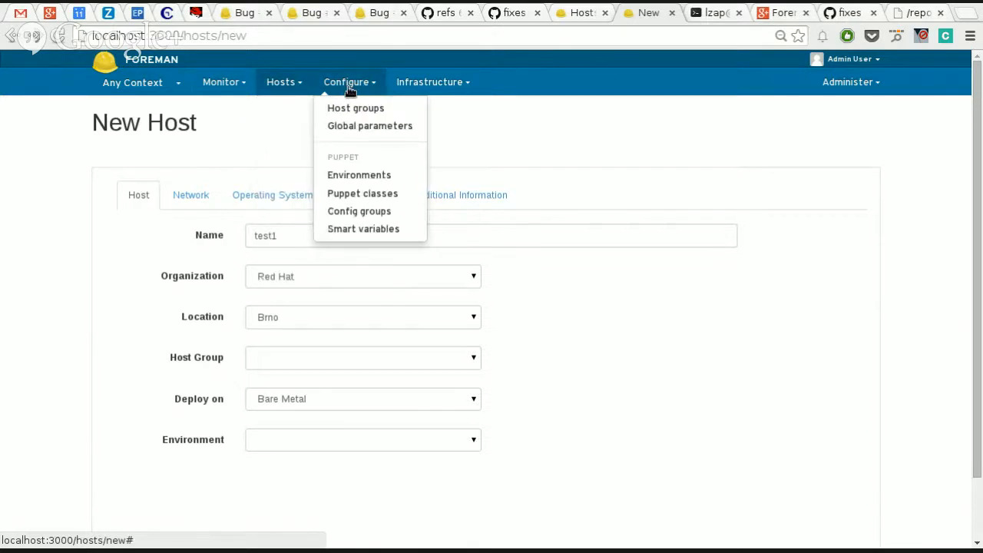
{"action": "left_click", "coordinate": [421, 89]}
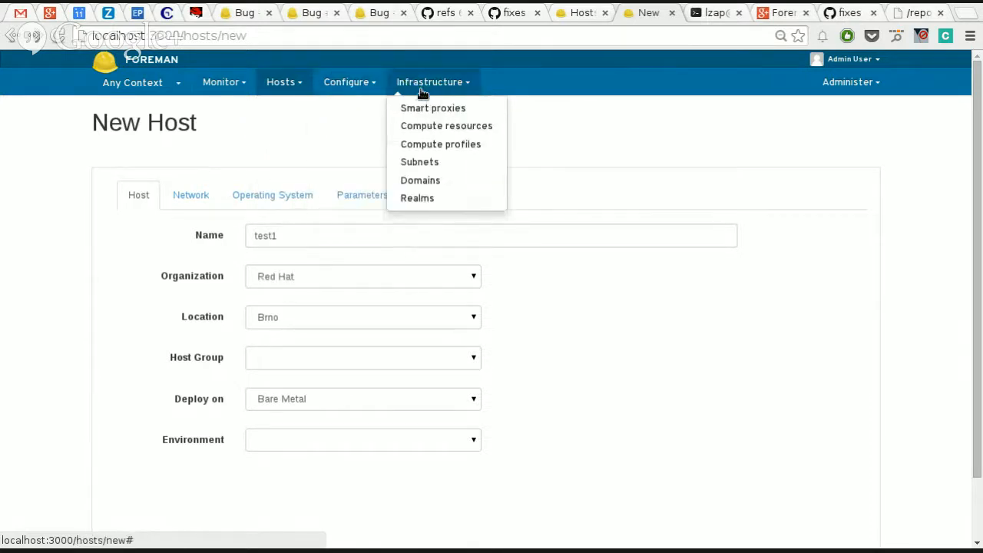
{"action": "left_click", "coordinate": [283, 83]}
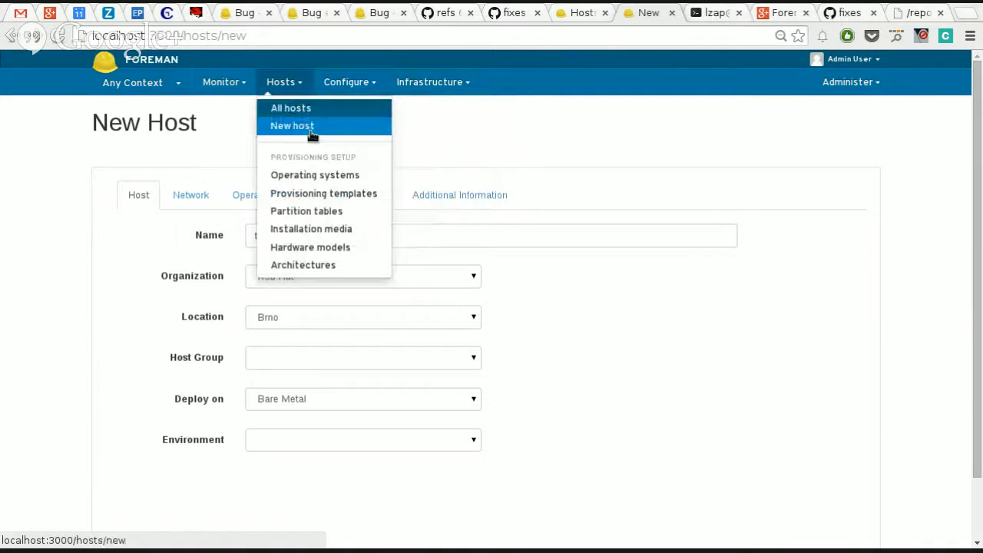
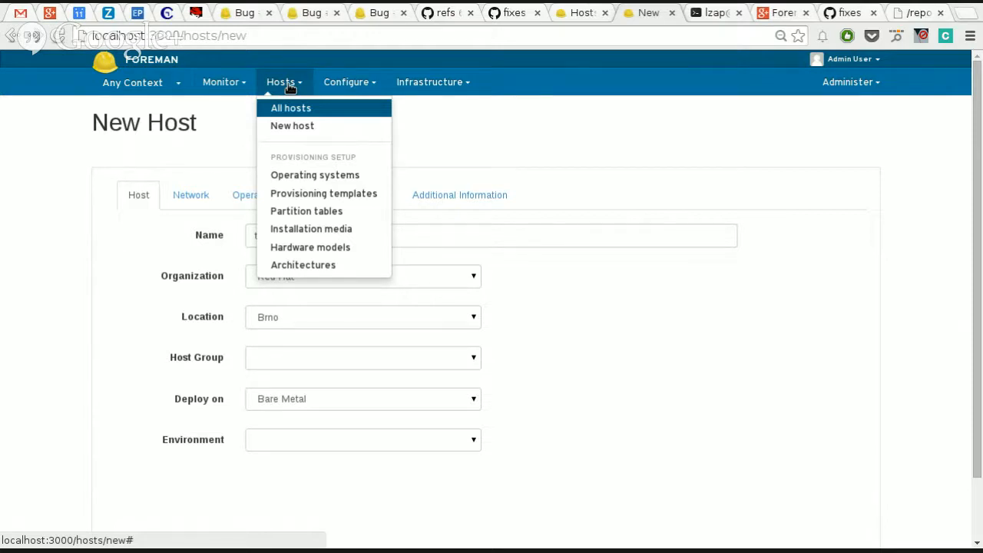
Step: Open the About page and check the installed plugins and compute resources in the system status
{"action": "left_click", "coordinate": [288, 132]}
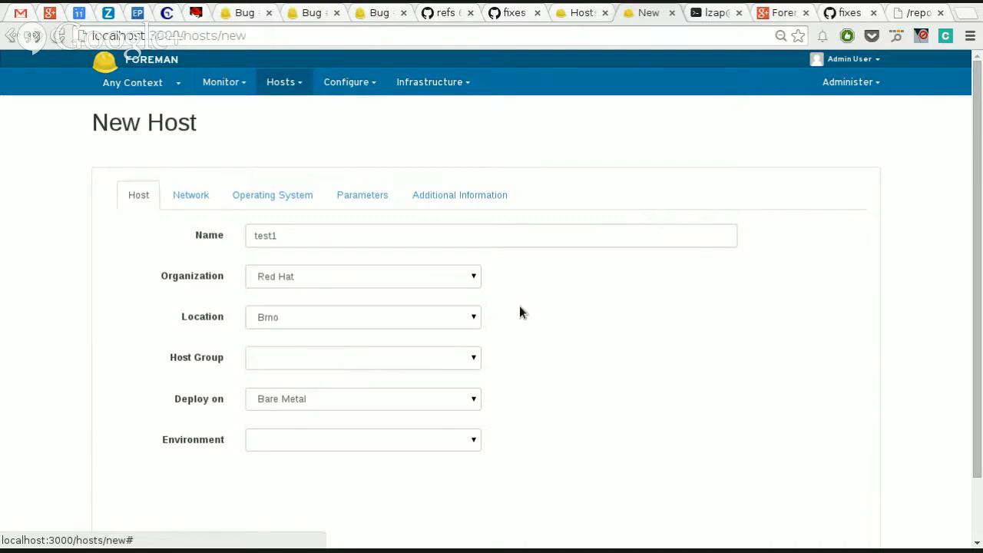
{"action": "left_click", "coordinate": [852, 80]}
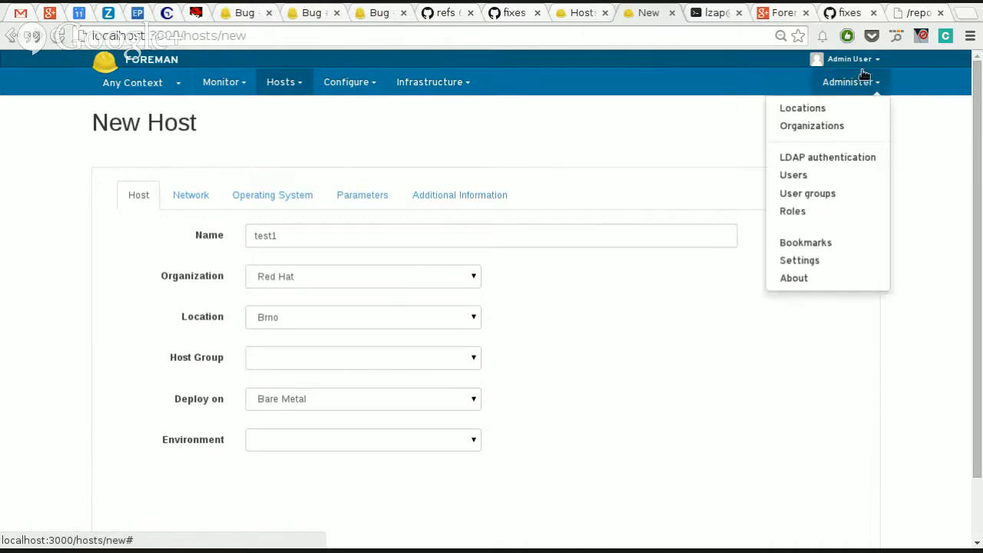
{"action": "left_click", "coordinate": [812, 278]}
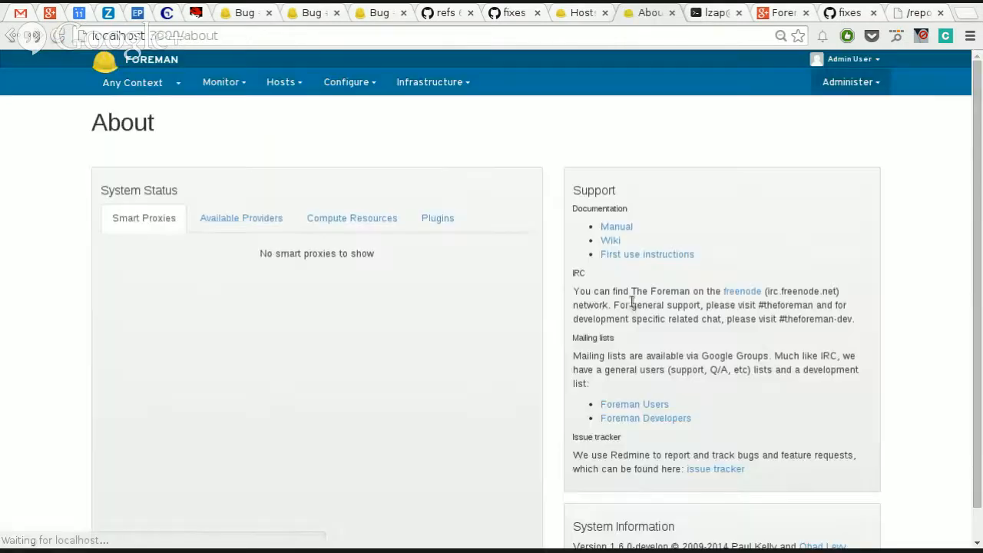
{"action": "left_click", "coordinate": [439, 221]}
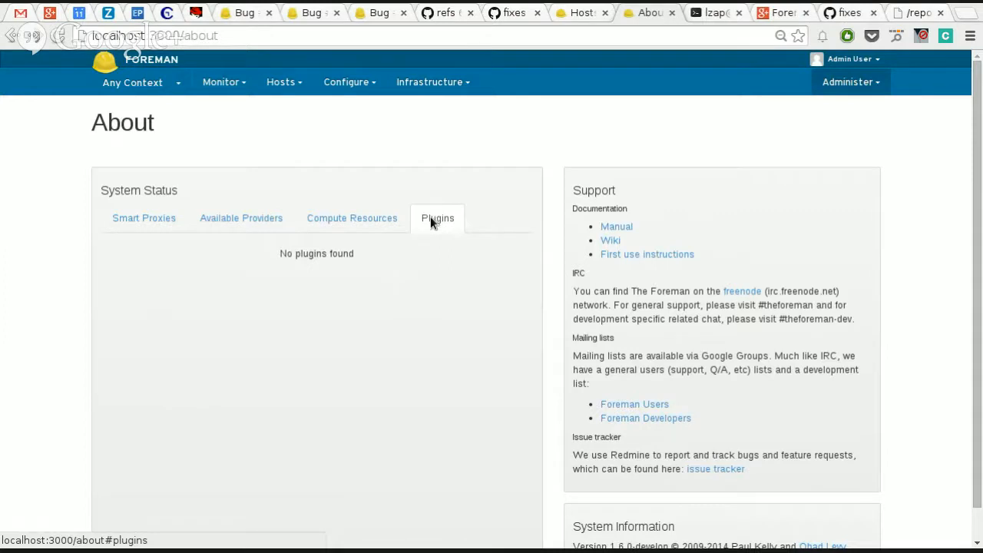
{"action": "left_click", "coordinate": [340, 235]}
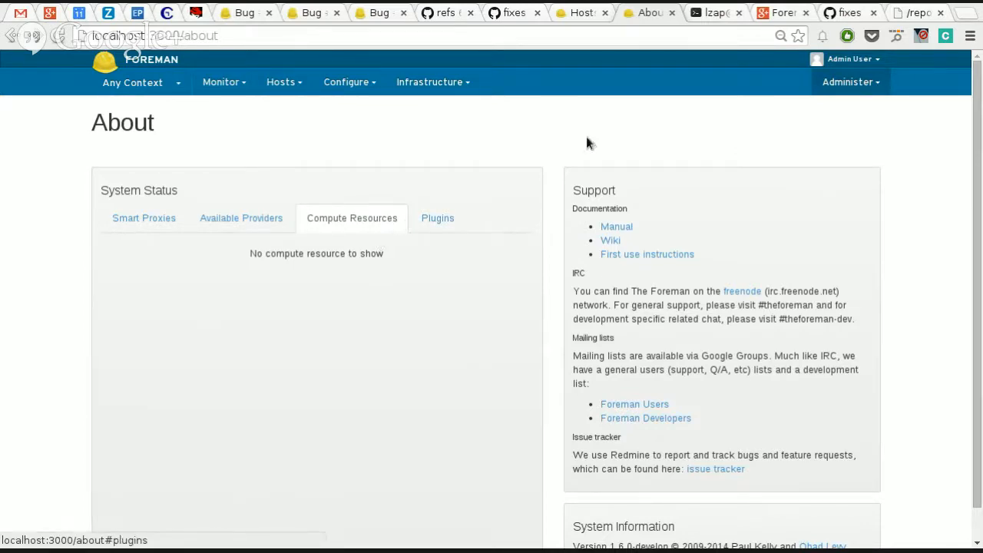
Step: Switch to the terminal, discard the pending command and connect to nightly.zzz.lan over SSH
{"action": "left_click", "coordinate": [699, 17]}
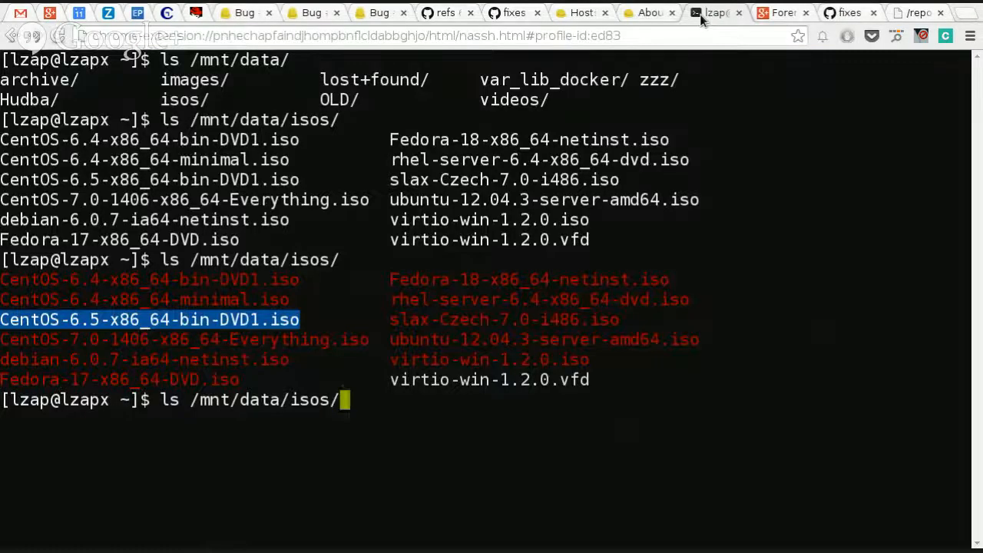
{"action": "key", "text": "ctrl+l"}
{"action": "key", "text": "ctrl+c"}
{"action": "key", "text": "ctrl+c"}
{"action": "key", "text": "ctrl+r"}
{"action": "type", "text": "s"}
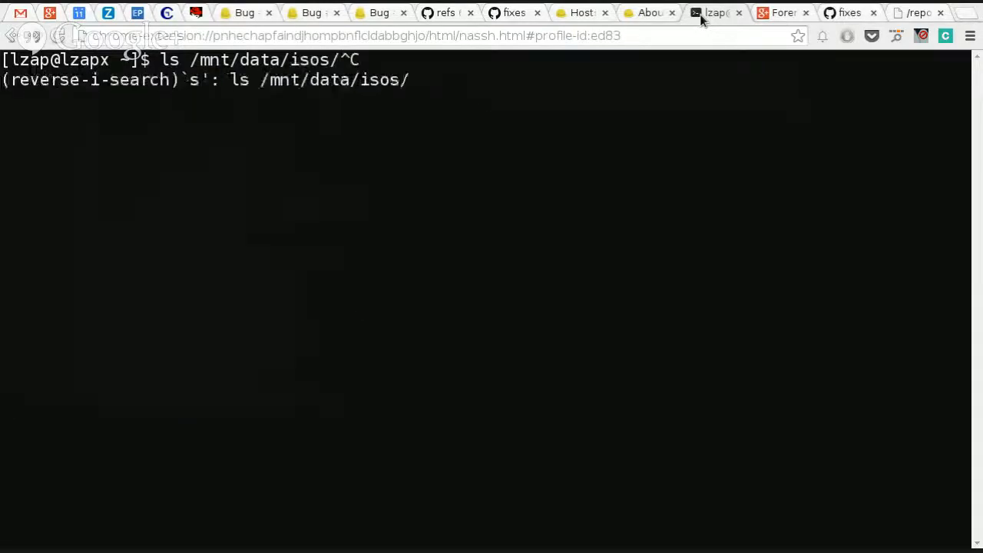
{"action": "type", "text": "sh n"}
{"action": "key", "text": "Right"}
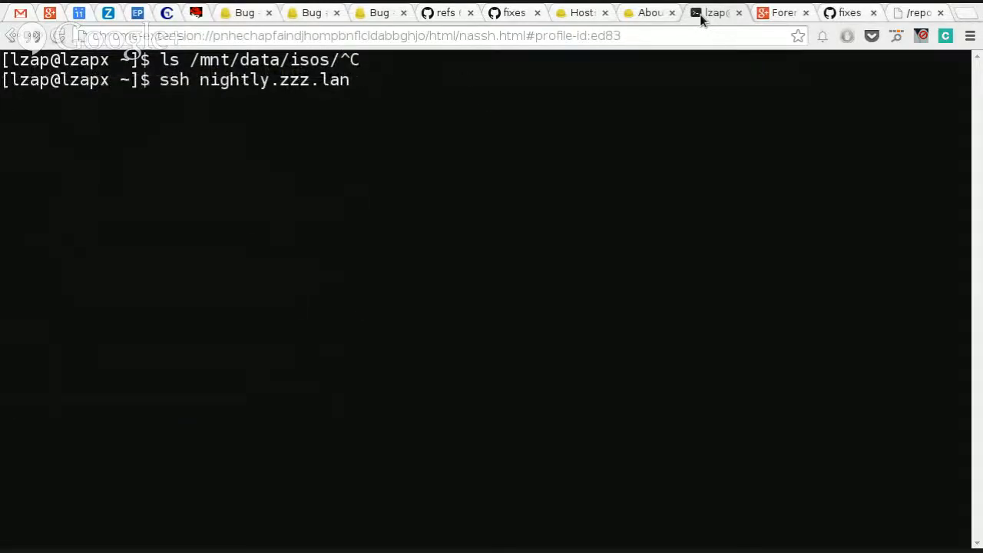
{"action": "key", "text": "Return"}
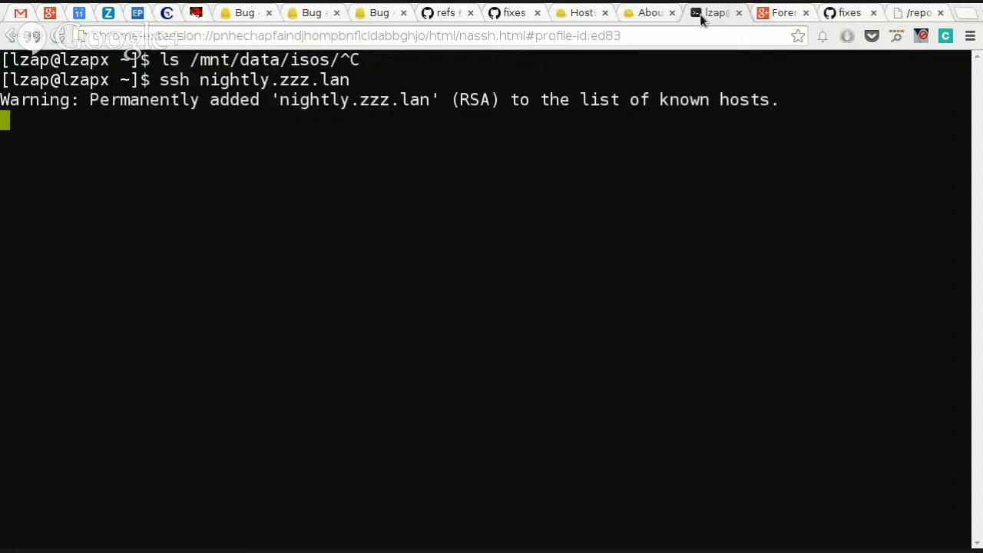
Step: Search the yum repositories for foreman_ packages
{"action": "type", "text": "yum sear"}
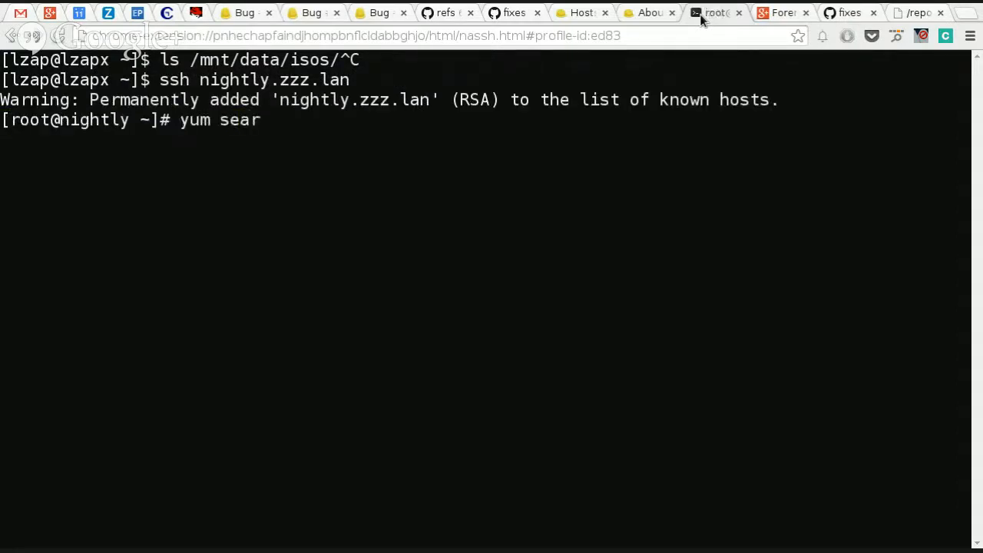
{"action": "type", "text": "ch foreman"}
{"action": "key", "text": "Return"}
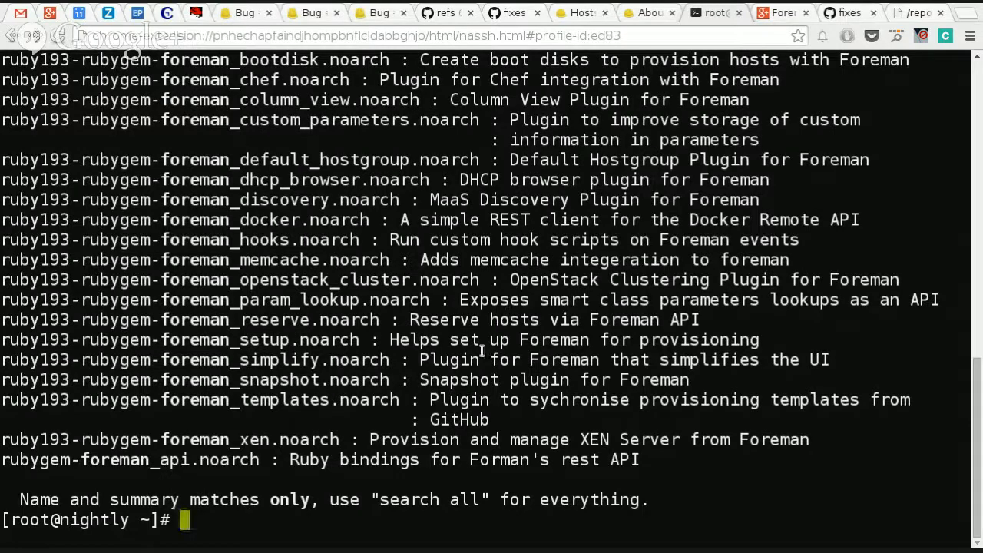
Step: Examine the listed Foreman plugin packages, including the discovery, openstack_cluster and xen entries
{"action": "scroll", "coordinate": [482, 351], "scroll_direction": "up", "scroll_amount": 5}
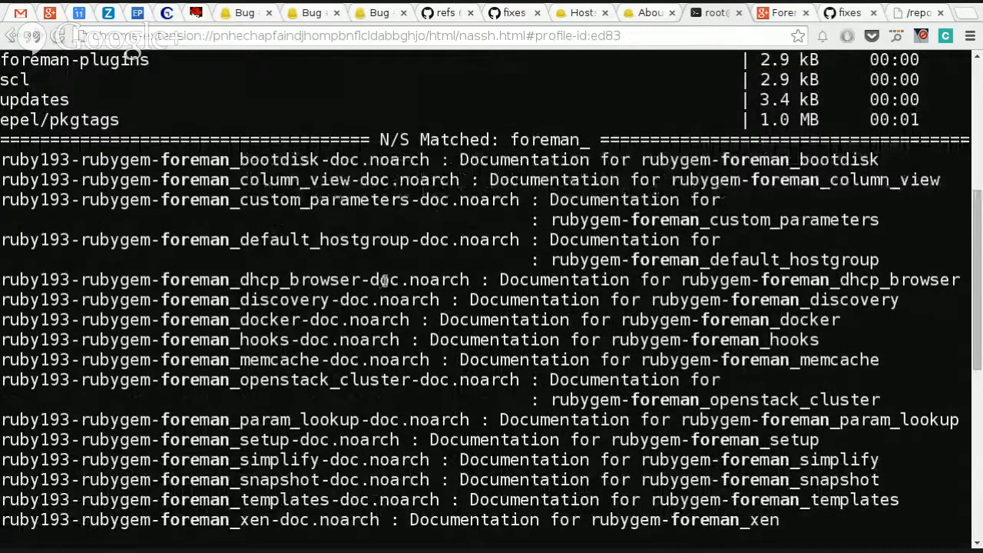
{"action": "double_click", "coordinate": [294, 300]}
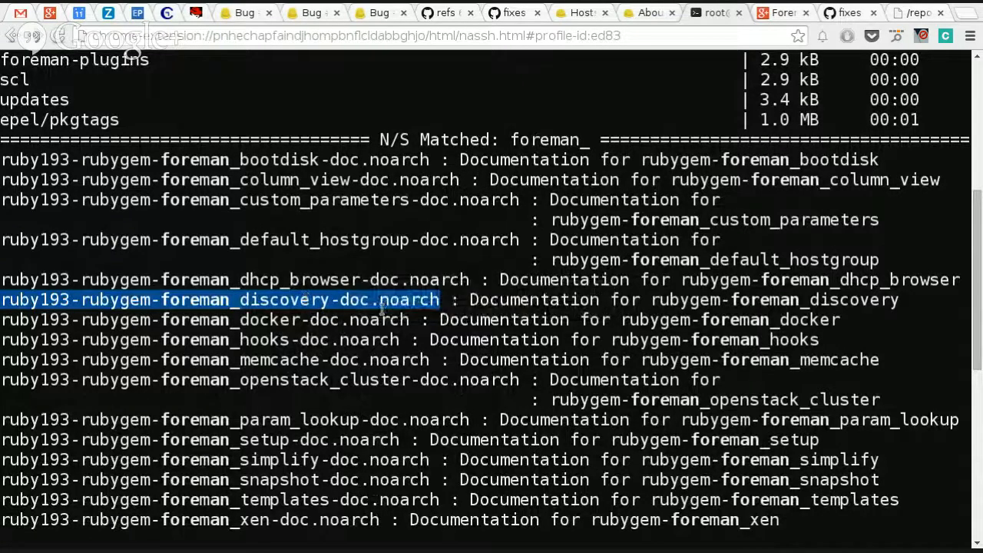
{"action": "scroll", "coordinate": [349, 329], "scroll_direction": "down", "scroll_amount": 2}
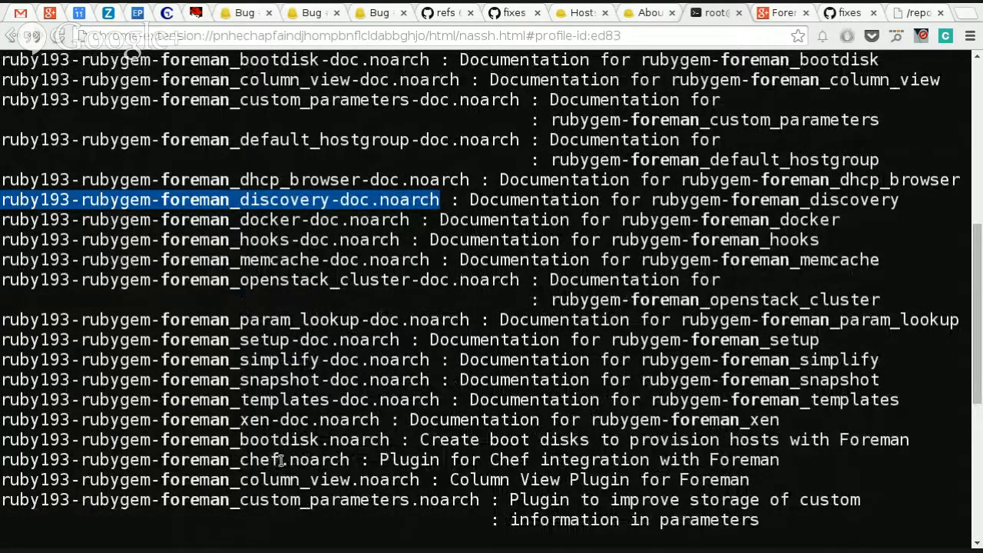
{"action": "scroll", "coordinate": [278, 458], "scroll_direction": "down", "scroll_amount": 3}
{"action": "scroll", "coordinate": [283, 458], "scroll_direction": "down", "scroll_amount": 2}
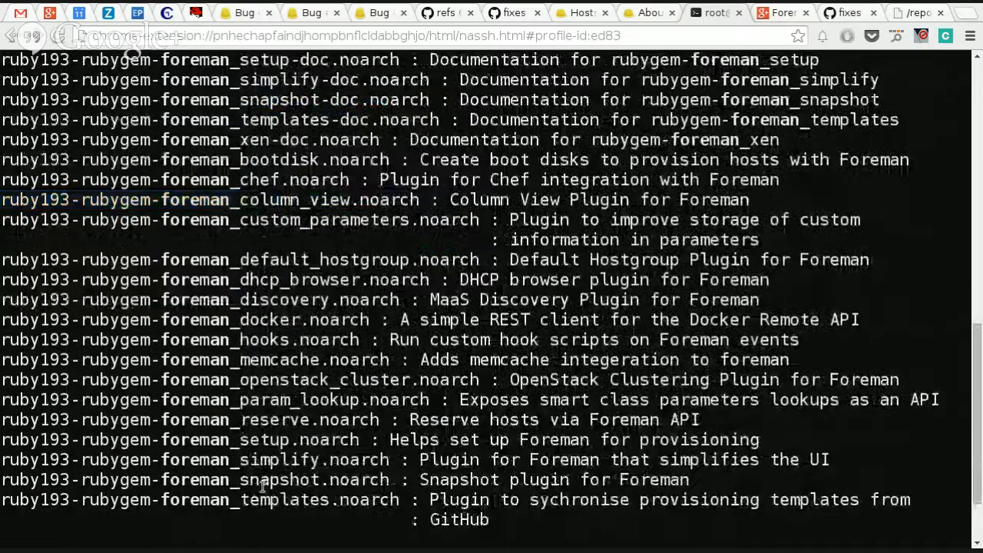
{"action": "double_click", "coordinate": [282, 381]}
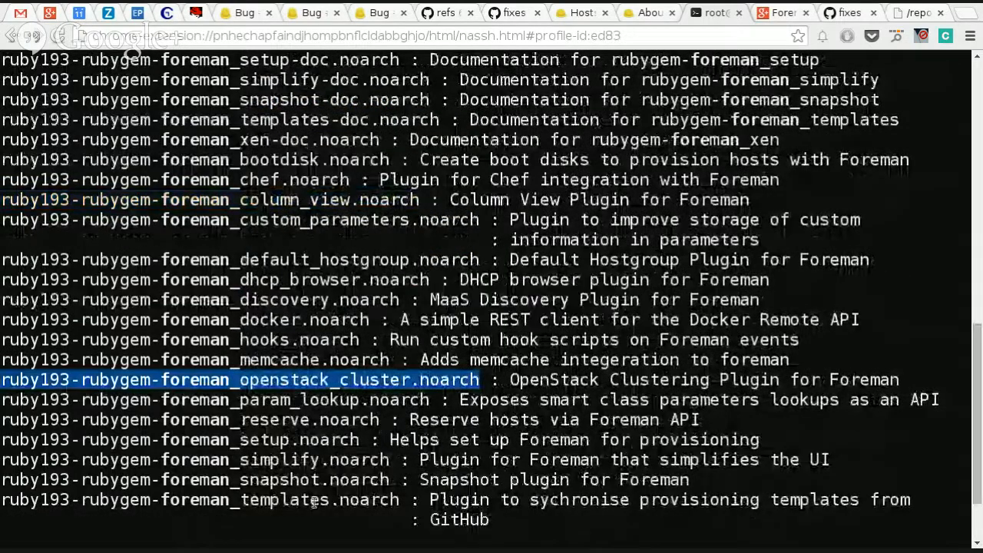
{"action": "scroll", "coordinate": [315, 500], "scroll_direction": "down", "scroll_amount": 2}
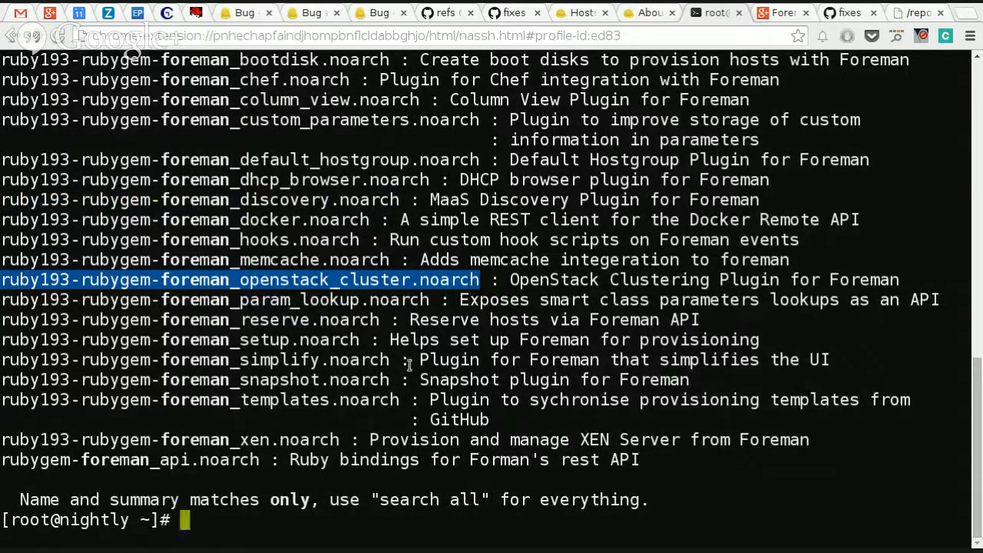
{"action": "left_click_drag", "start_coordinate": [270, 440], "coordinate": [1, 442]}
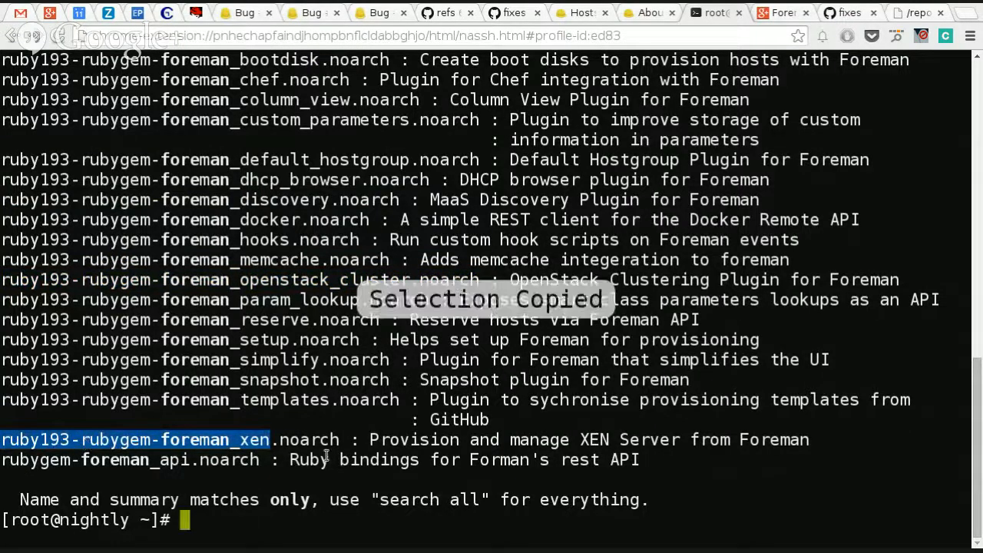
{"action": "left_click", "coordinate": [283, 439]}
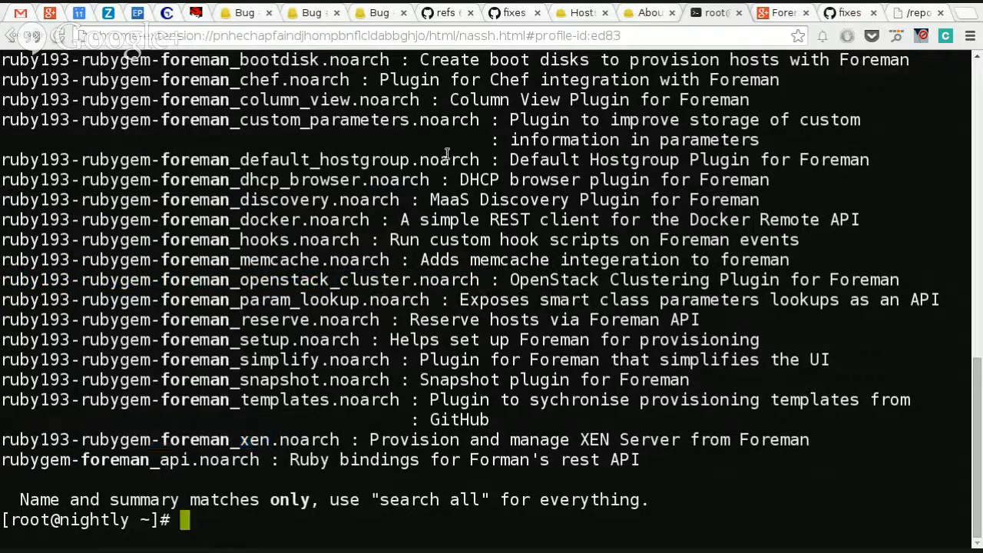
Step: Switch back to Foreman, start a new host and check the available Deploy on options
{"action": "left_click", "coordinate": [642, 16]}
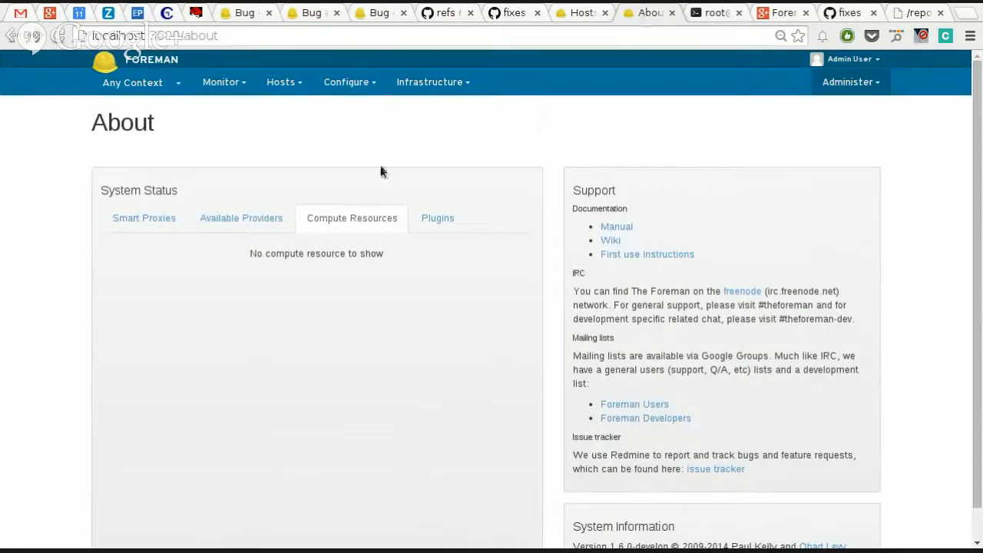
{"action": "left_click", "coordinate": [231, 84]}
{"action": "left_click", "coordinate": [282, 85]}
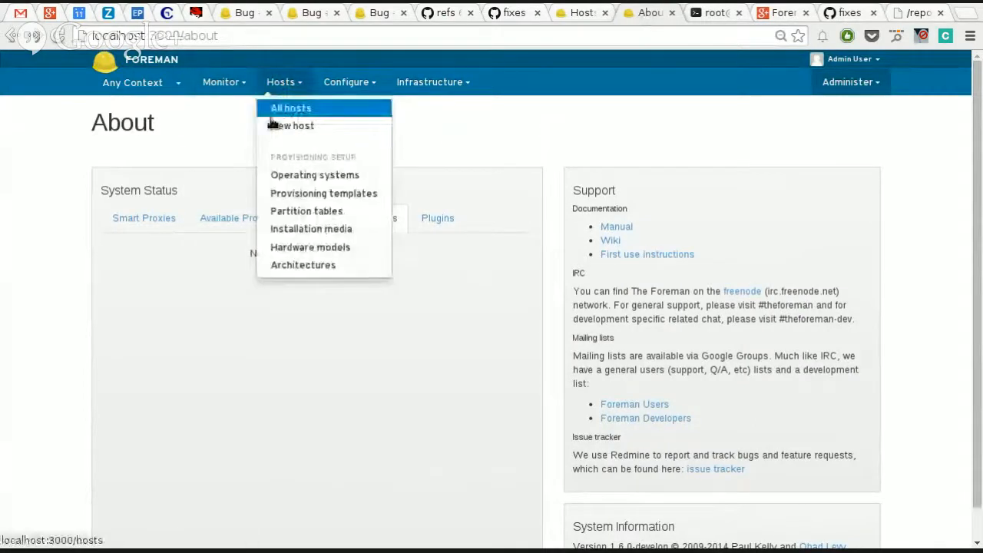
{"action": "left_click", "coordinate": [278, 126]}
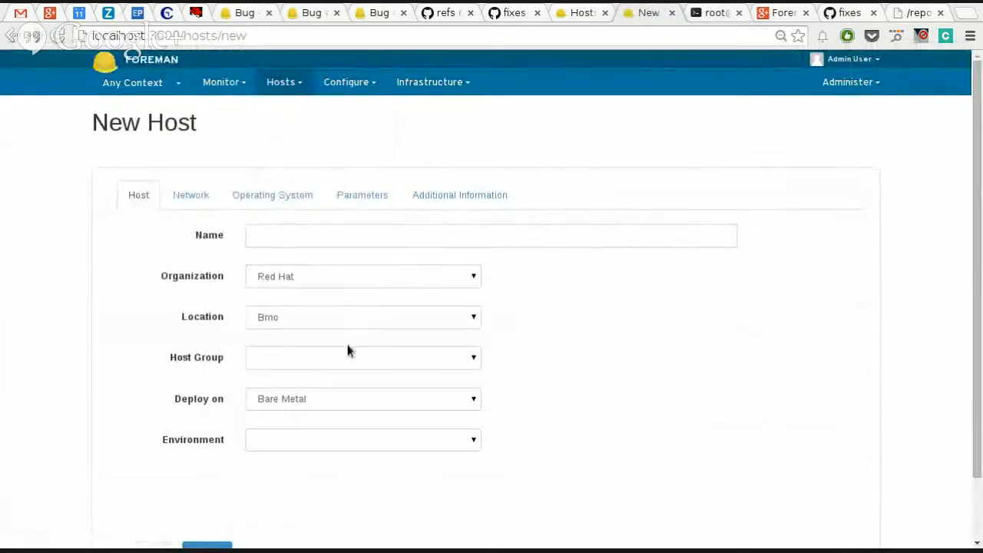
{"action": "left_click", "coordinate": [336, 404]}
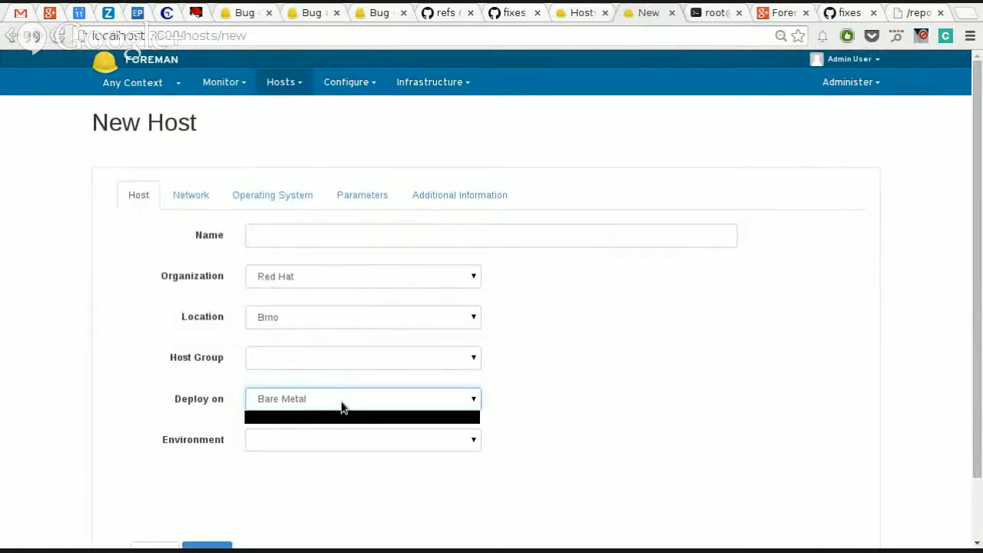
Step: Start a new compute resource and look through the available providers without choosing one
{"action": "left_click", "coordinate": [377, 91]}
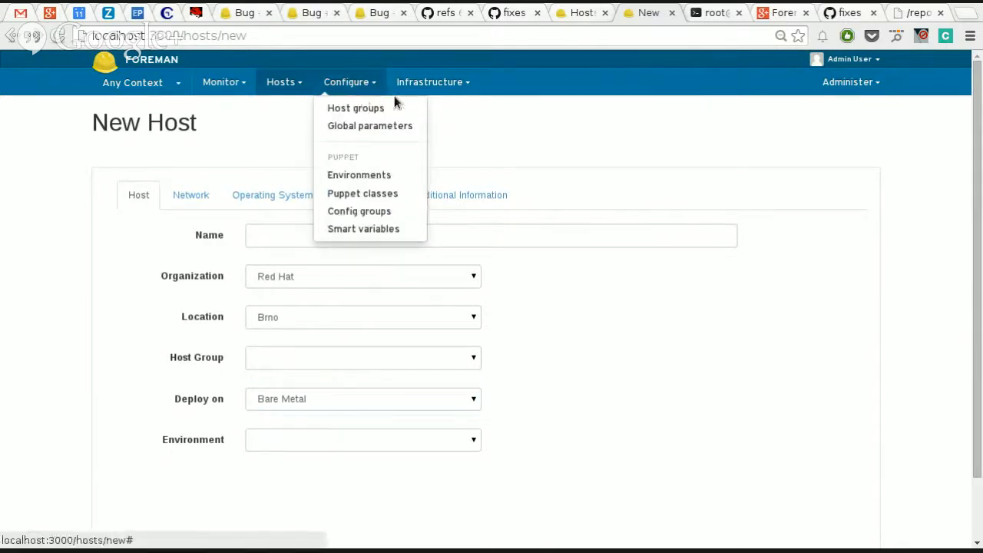
{"action": "left_click", "coordinate": [413, 86]}
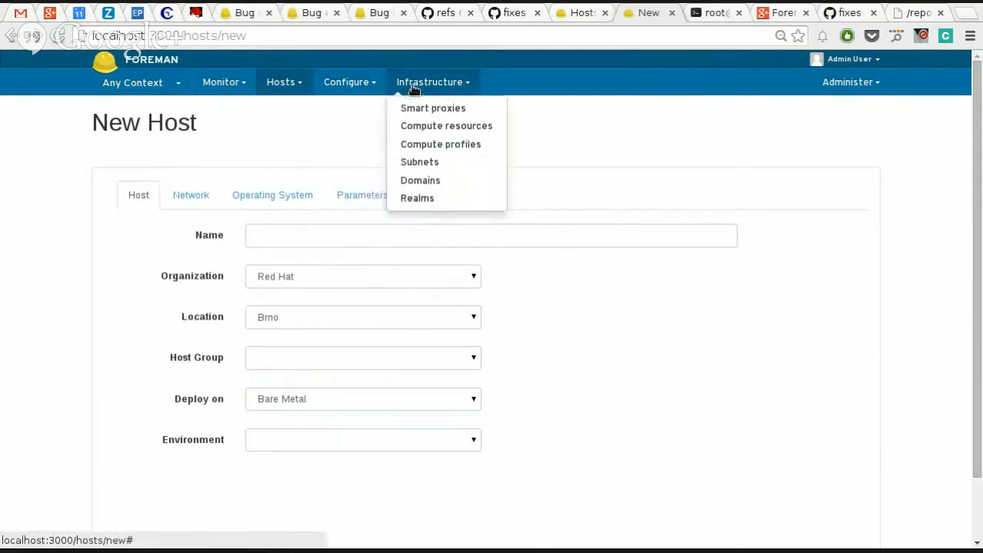
{"action": "left_click", "coordinate": [430, 127]}
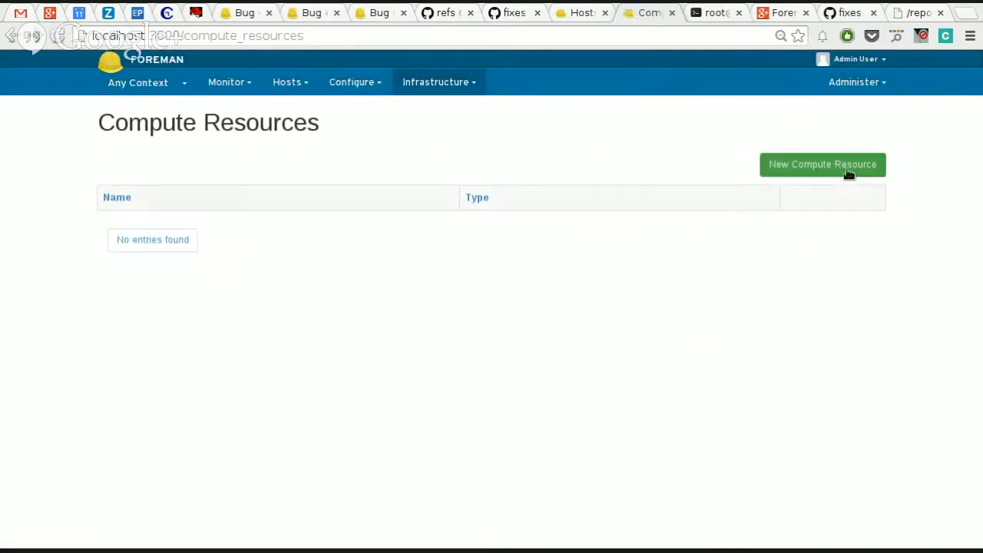
{"action": "left_click", "coordinate": [848, 173]}
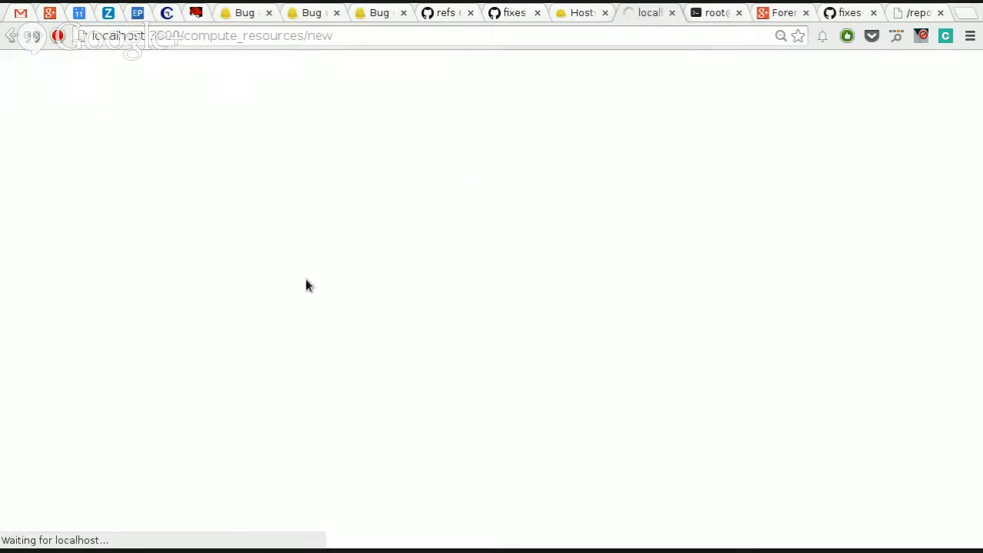
{"action": "left_click", "coordinate": [311, 270]}
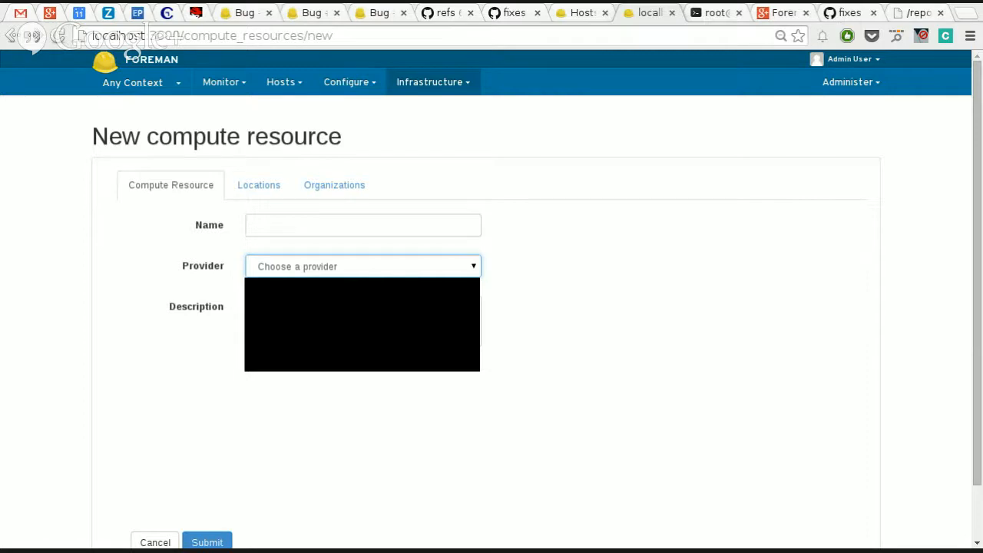
{"action": "left_click", "coordinate": [521, 282]}
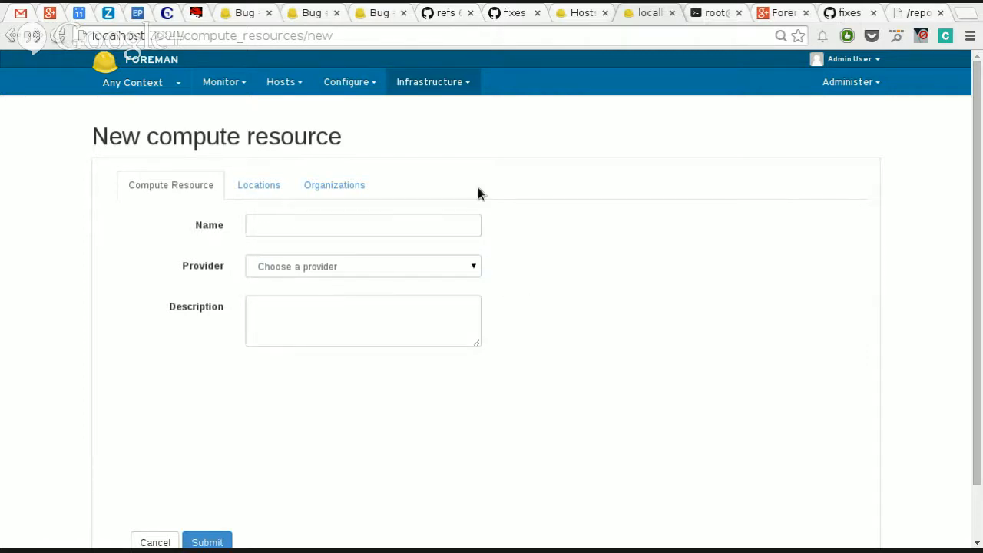
{"action": "mouse_move", "coordinate": [415, 88]}
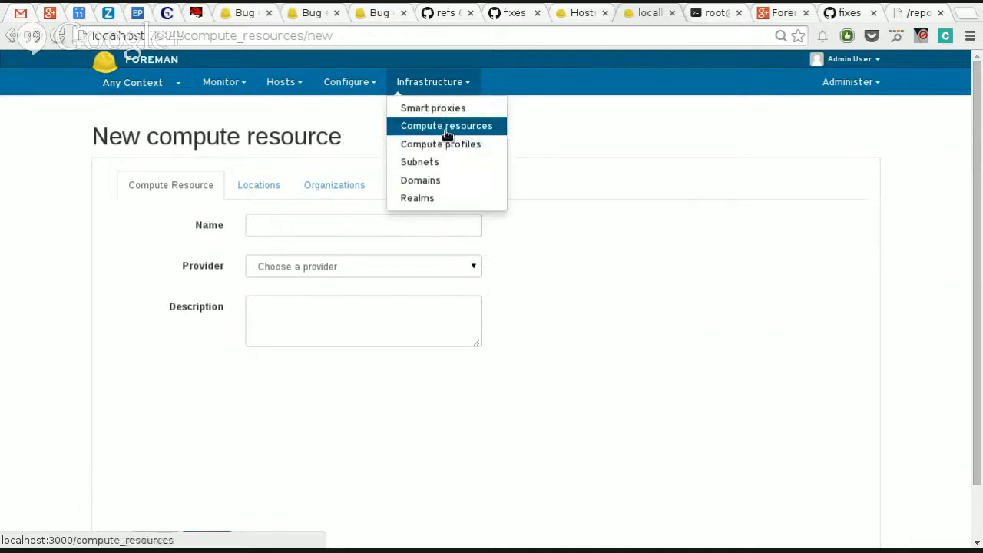
Step: Choose Libvirt as the compute resource's provider, describe it as My Laptop and name it localhost
{"action": "left_click", "coordinate": [340, 266]}
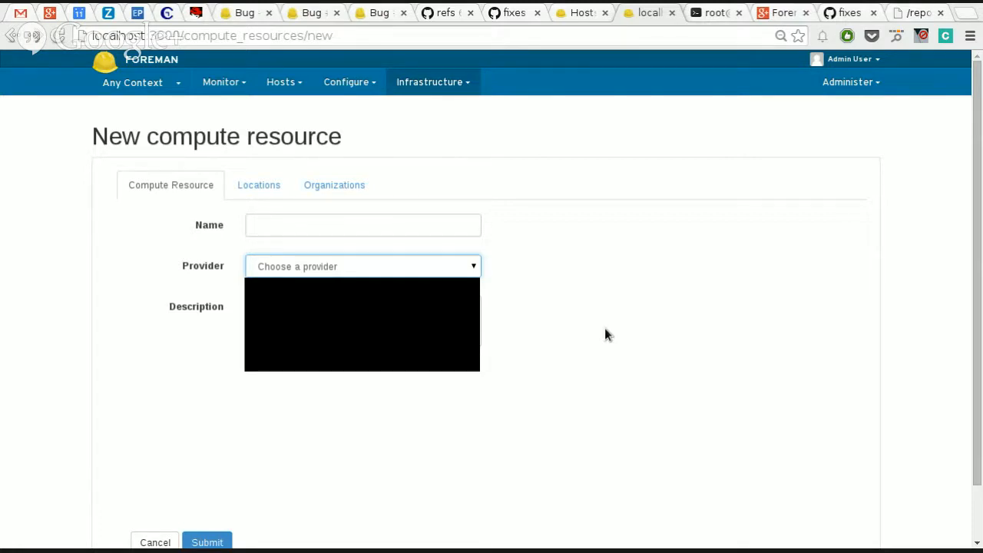
{"action": "left_click", "coordinate": [458, 292]}
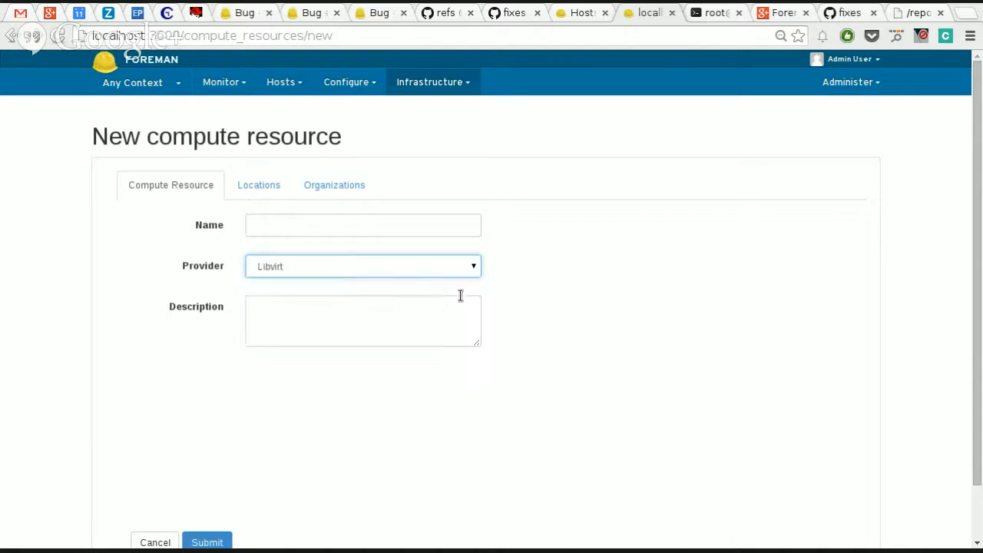
{"action": "left_click", "coordinate": [307, 333]}
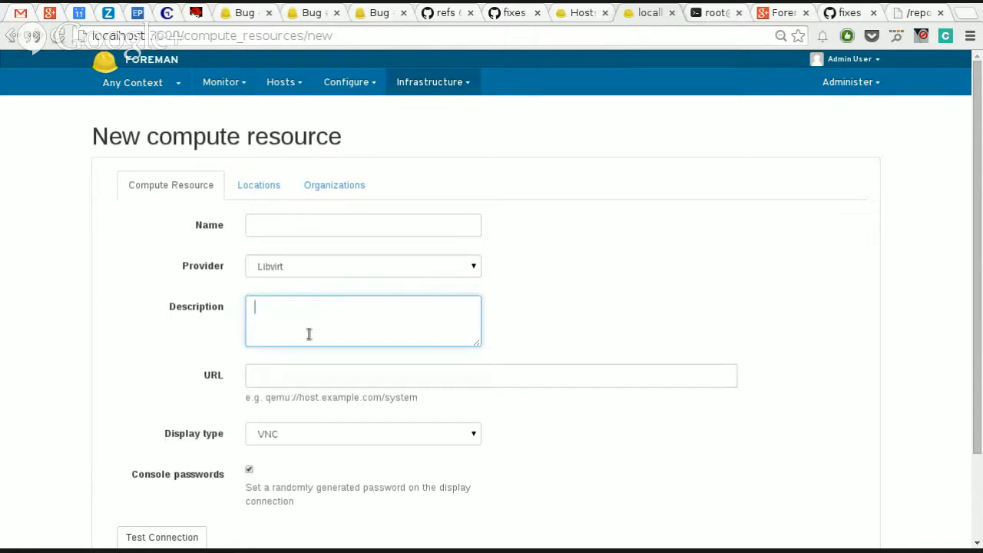
{"action": "type", "text": "My Laptop"}
{"action": "left_click", "coordinate": [282, 222]}
{"action": "type", "text": "lo"}
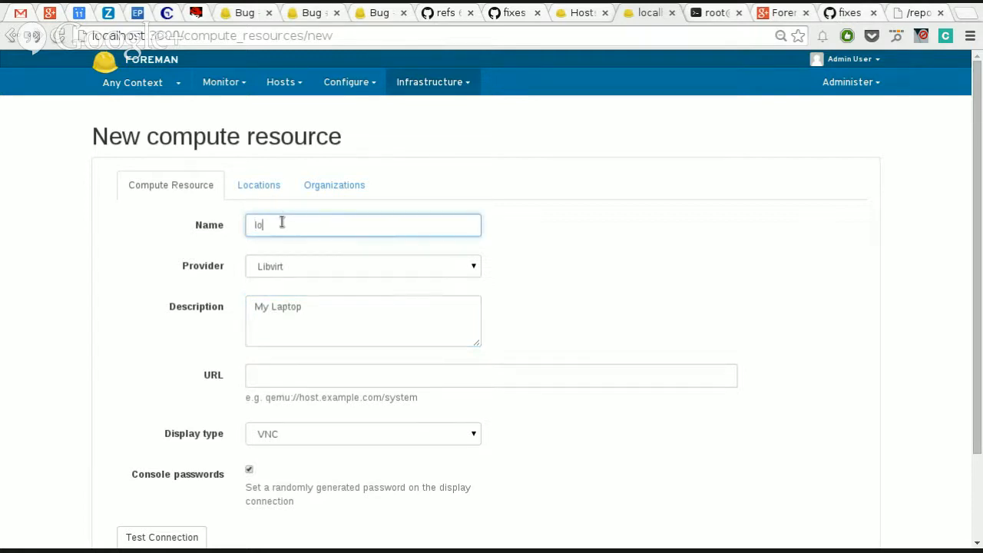
{"action": "type", "text": "calhost"}
Step: Set the compute resource's URL to qemu:///system, adapting the remembered qemu+ssh address
{"action": "left_click", "coordinate": [346, 372]}
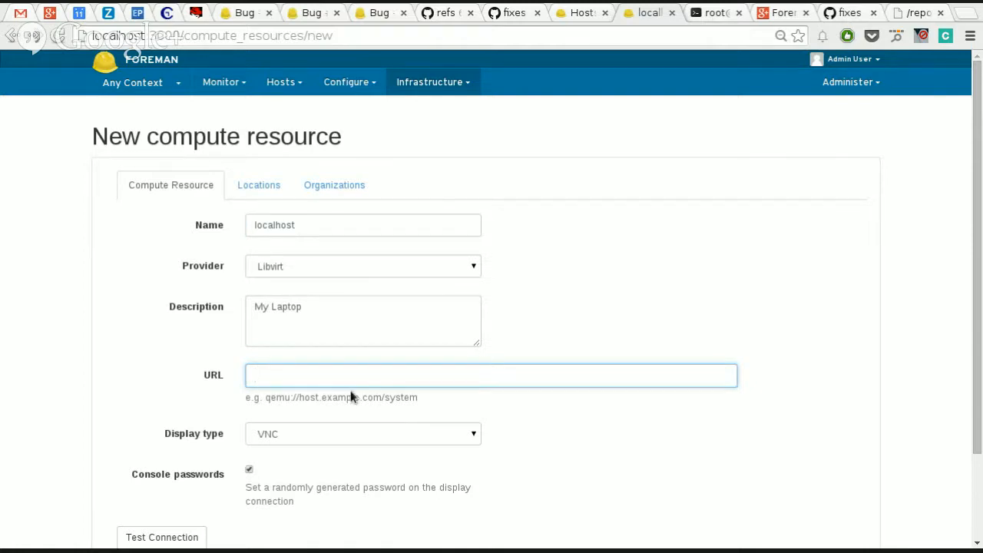
{"action": "type", "text": "qme"}
{"action": "key", "text": "BackSpace"}
{"action": "key", "text": "Down"}
{"action": "key", "text": "Return"}
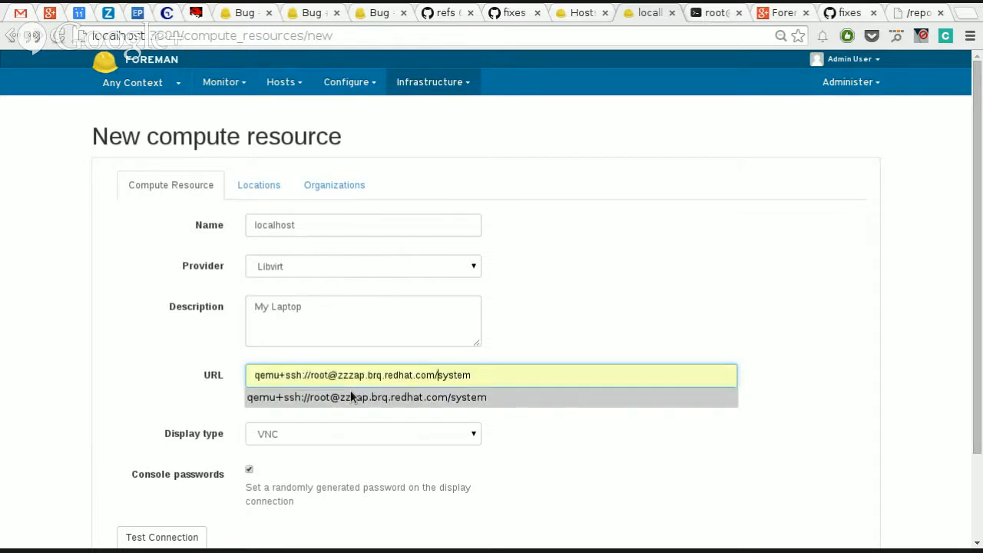
{"action": "key", "text": "ctrl+shift+Left"}
{"action": "key", "text": "ctrl+shift+Left"}
{"action": "key", "text": "ctrl+shift+Left"}
{"action": "key", "text": "ctrl+shift+Left"}
{"action": "key", "text": "ctrl+shift+Left"}
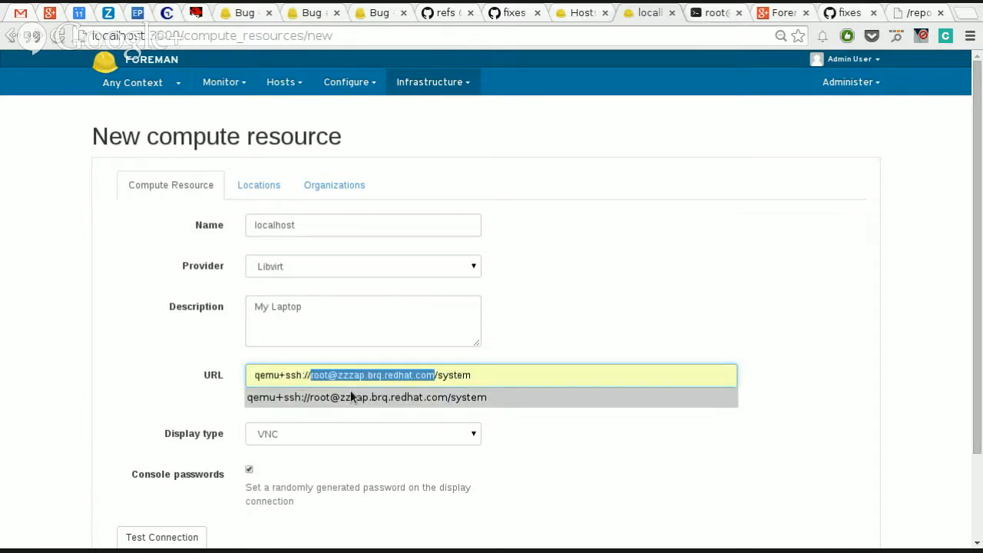
{"action": "key", "text": "ctrl+shift+Left"}
{"action": "key", "text": "ctrl+shift+Left"}
{"action": "key", "text": "ctrl+shift+Left"}
{"action": "key", "text": "BackSpace"}
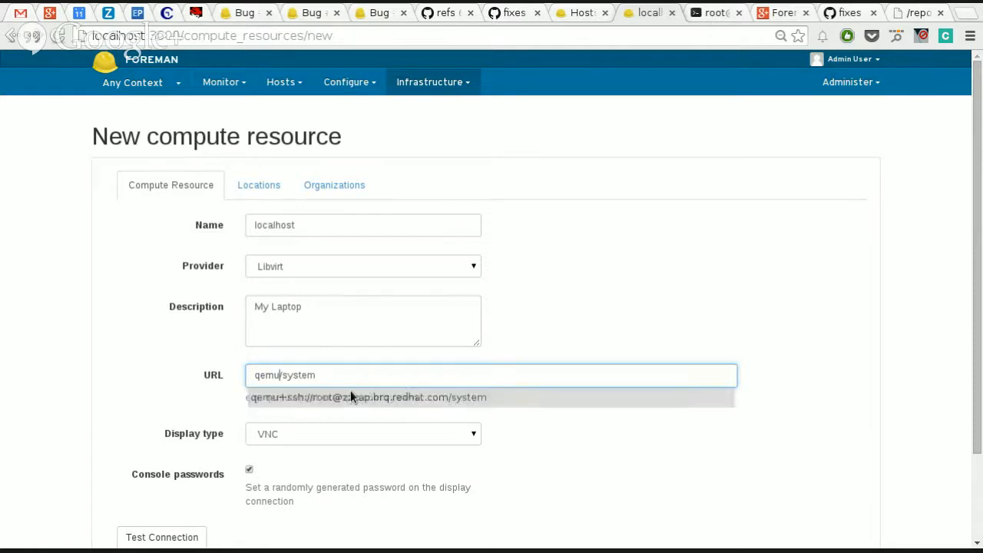
{"action": "type", "text": "://"}
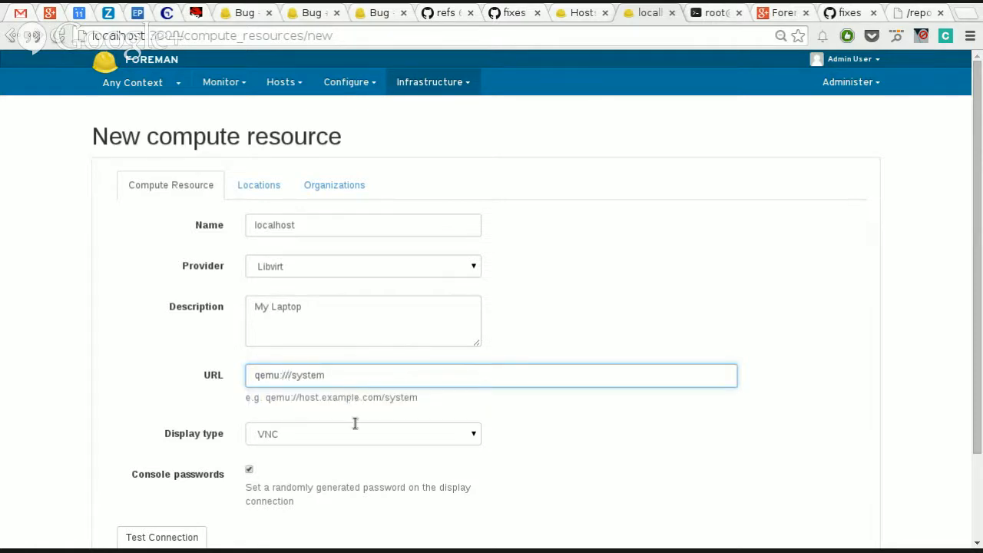
Step: Review the display type options, keep VNC, and test the connection to the Libvirt resource
{"action": "left_click", "coordinate": [336, 438]}
{"action": "left_click", "coordinate": [337, 439]}
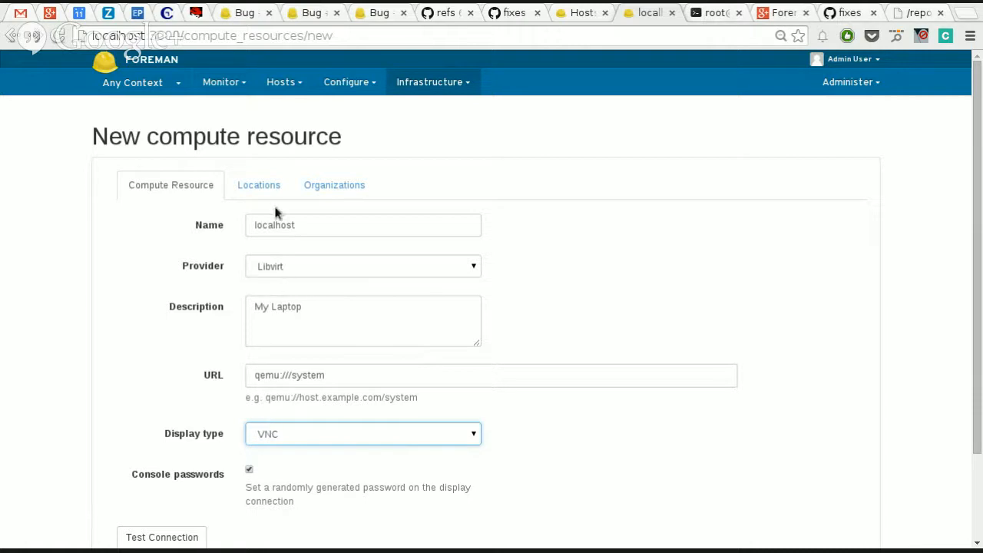
{"action": "left_click", "coordinate": [158, 535]}
{"action": "scroll", "coordinate": [155, 449], "scroll_direction": "down", "scroll_amount": 3}
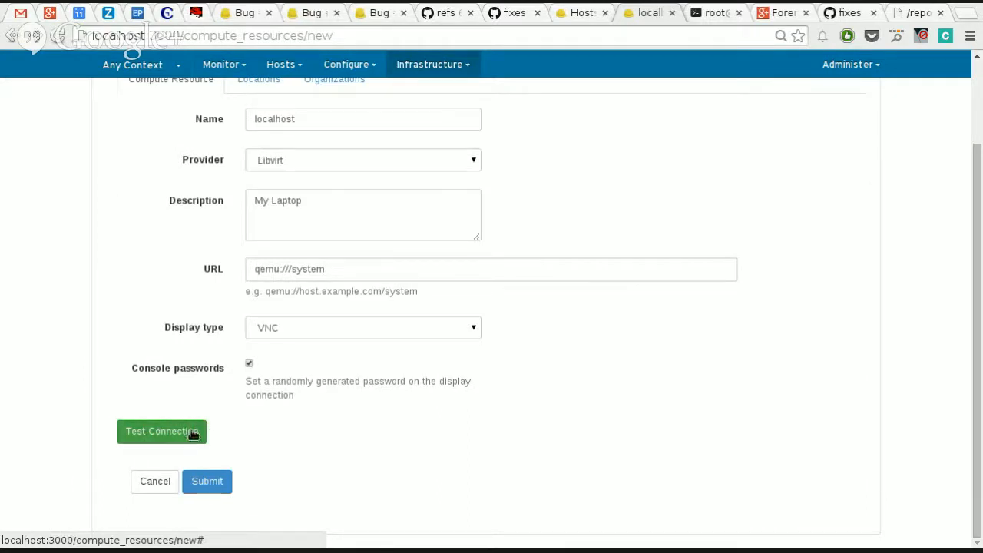
{"action": "left_click", "coordinate": [188, 436]}
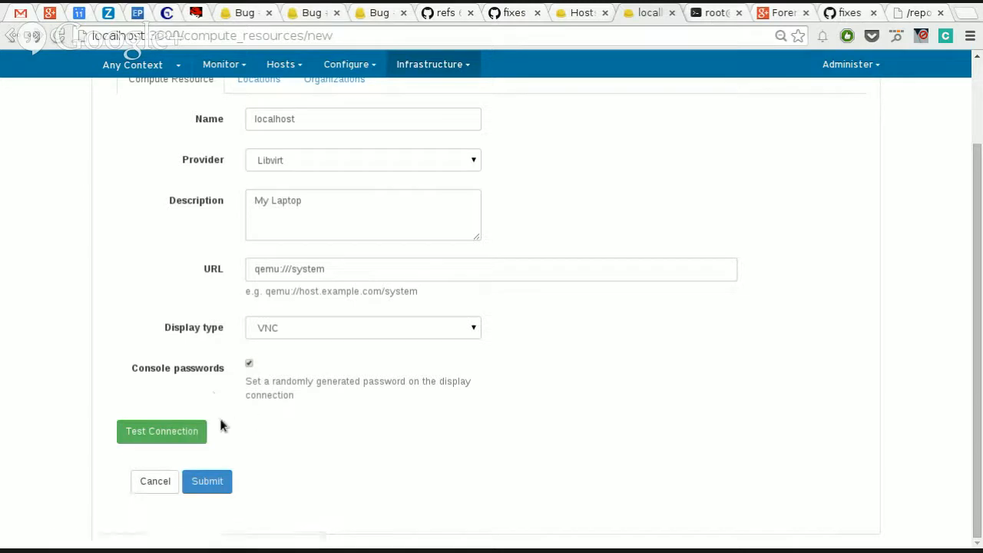
Step: Try a connection test with the URL changed to qemu:///system2
{"action": "left_click", "coordinate": [349, 272]}
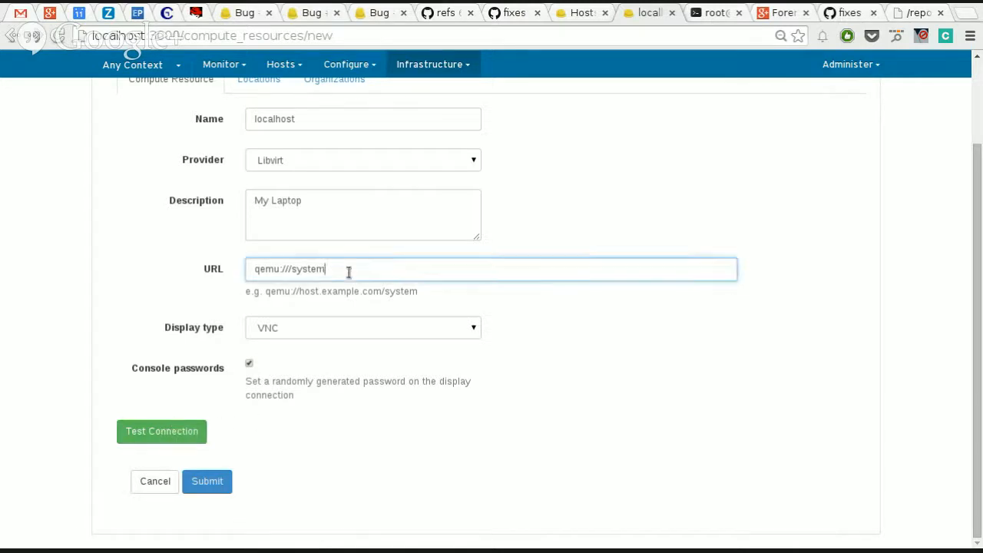
{"action": "type", "text": "2"}
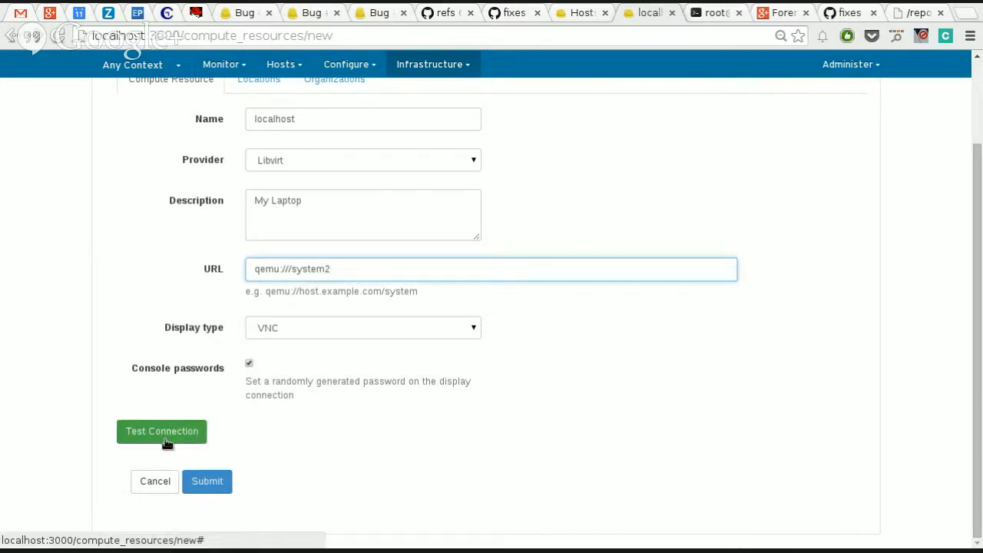
{"action": "left_click", "coordinate": [167, 443]}
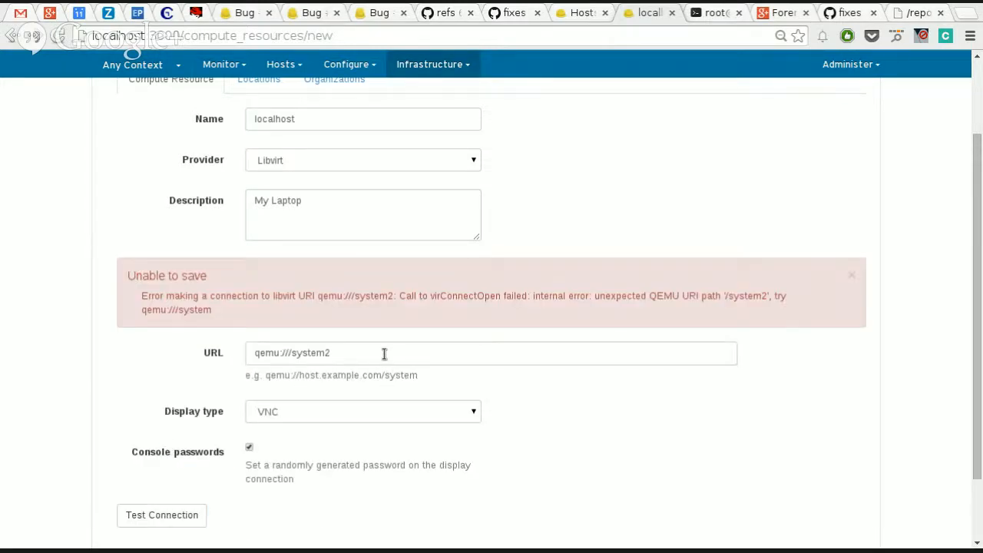
{"action": "scroll", "coordinate": [414, 276], "scroll_direction": "up", "scroll_amount": 3}
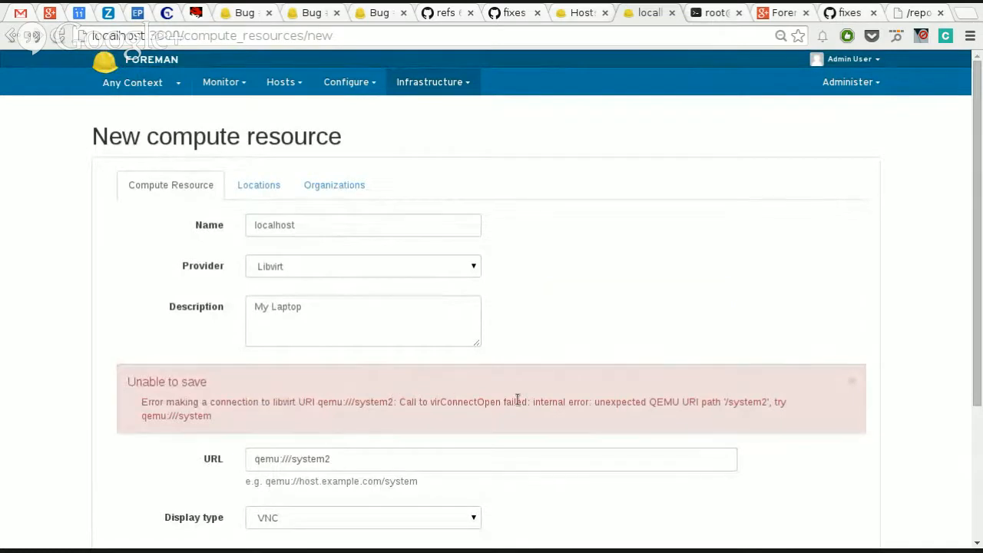
Step: Restore the URL to qemu:///system and test the connection again
{"action": "left_click", "coordinate": [422, 465]}
{"action": "key", "text": "BackSpace"}
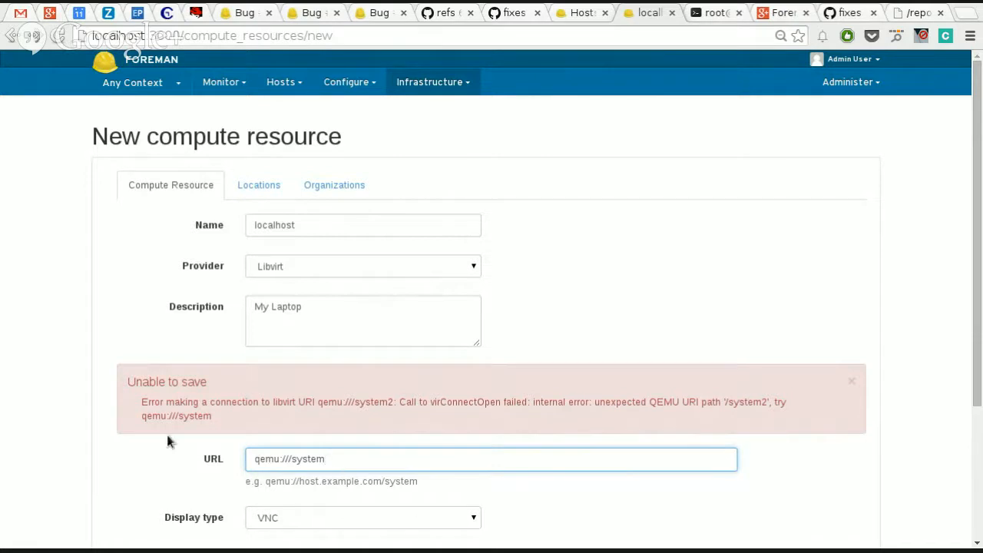
{"action": "scroll", "coordinate": [158, 435], "scroll_direction": "down", "scroll_amount": 4}
{"action": "left_click", "coordinate": [161, 459]}
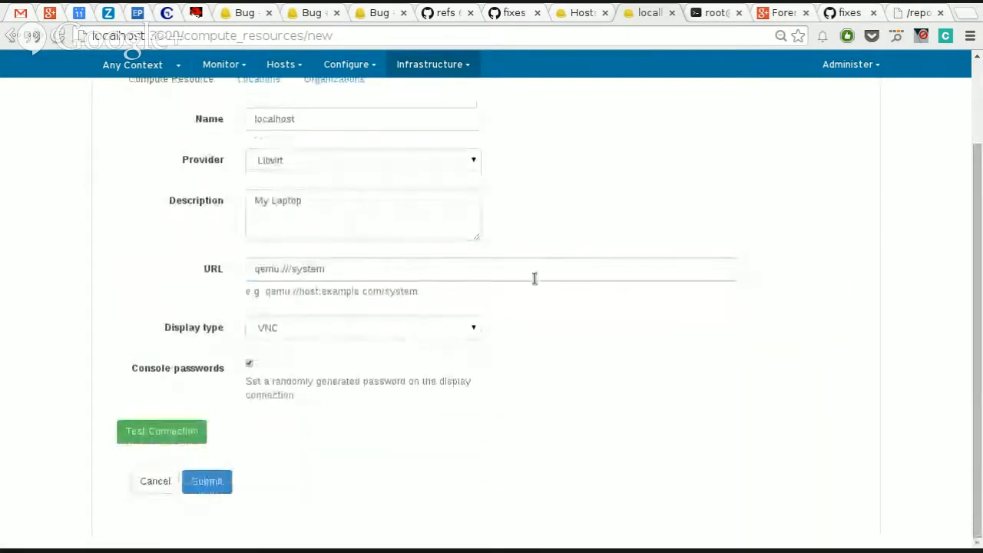
Step: Assign the Brno location and the Red Hat organization to the compute resource and submit it
{"action": "scroll", "coordinate": [358, 235], "scroll_direction": "up", "scroll_amount": 2}
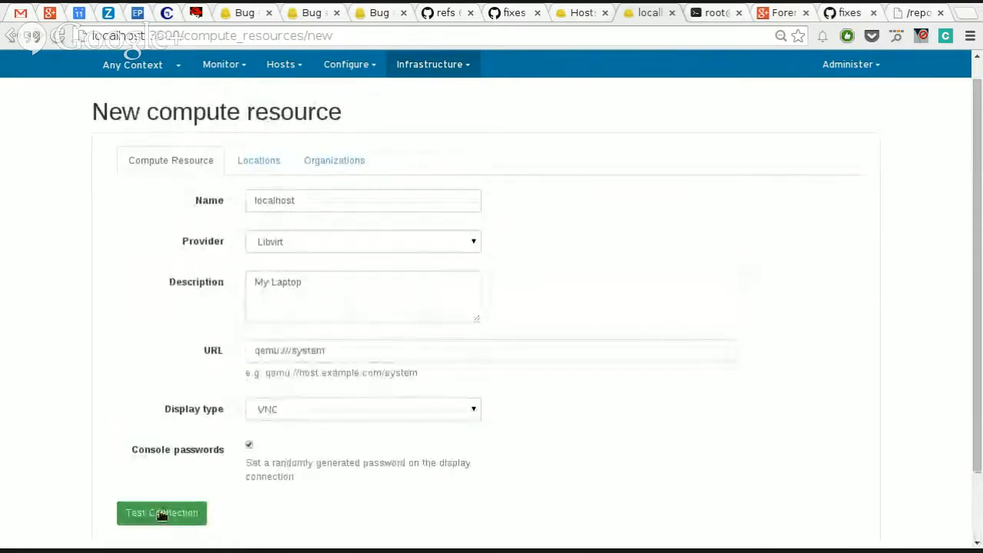
{"action": "left_click", "coordinate": [269, 170]}
{"action": "left_click", "coordinate": [307, 221]}
{"action": "left_click", "coordinate": [361, 161]}
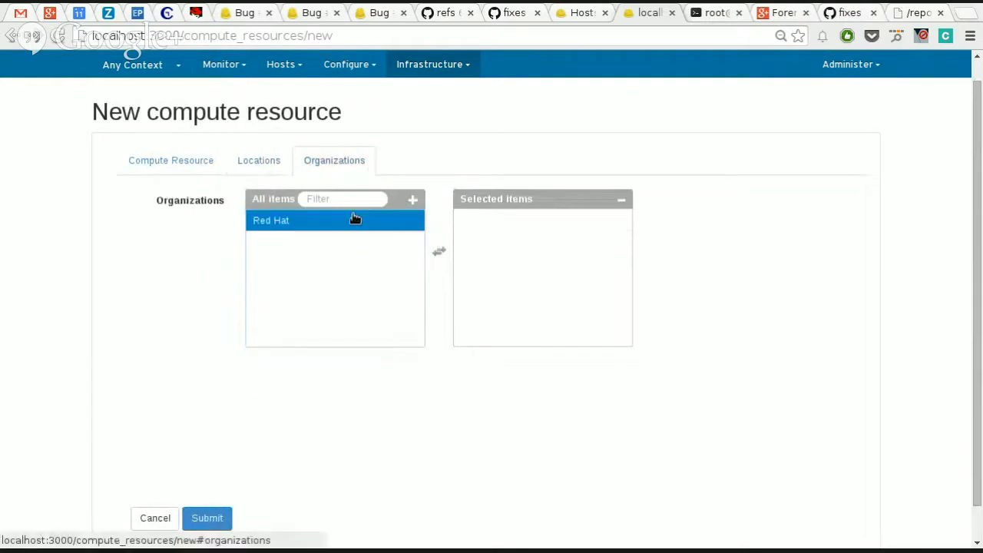
{"action": "left_click", "coordinate": [353, 220]}
{"action": "left_click", "coordinate": [191, 160]}
{"action": "scroll", "coordinate": [270, 333], "scroll_direction": "down", "scroll_amount": 2}
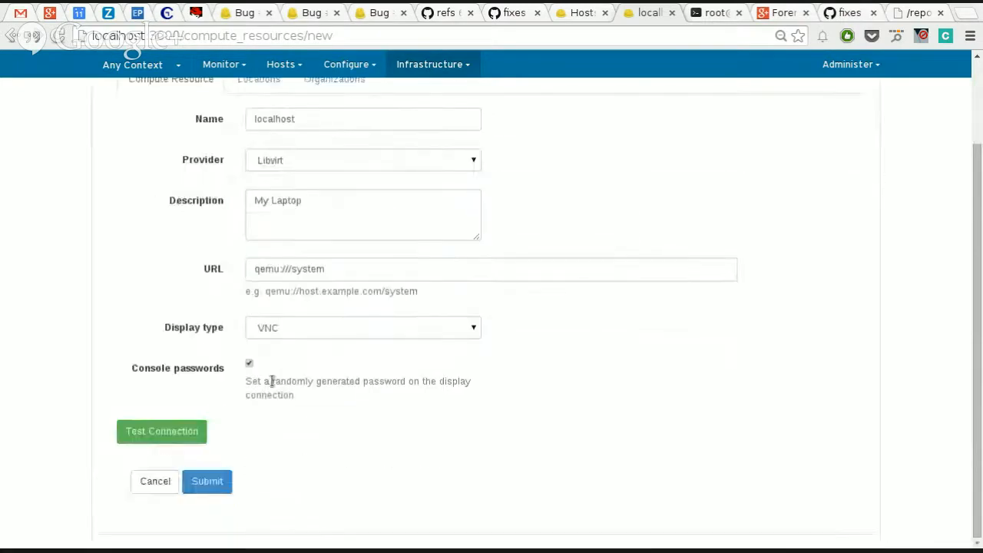
{"action": "left_click", "coordinate": [213, 476]}
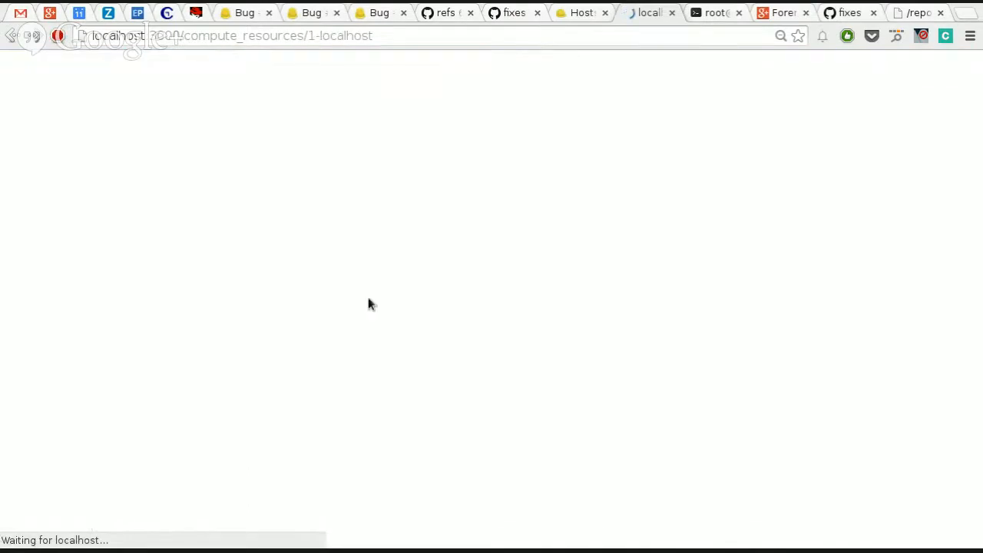
Step: Start a new host and name it test1
{"action": "left_click", "coordinate": [288, 81]}
{"action": "left_click", "coordinate": [301, 125]}
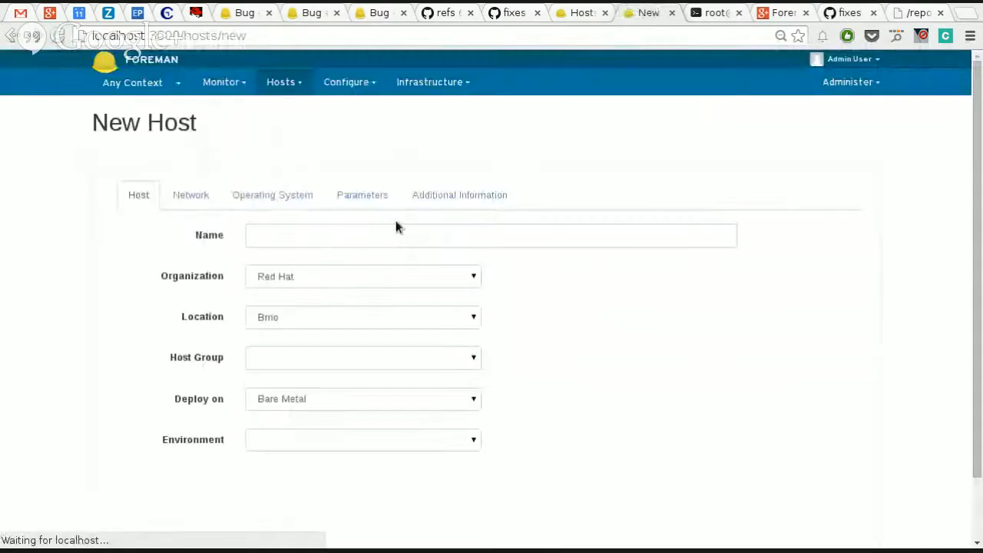
{"action": "left_click", "coordinate": [367, 234]}
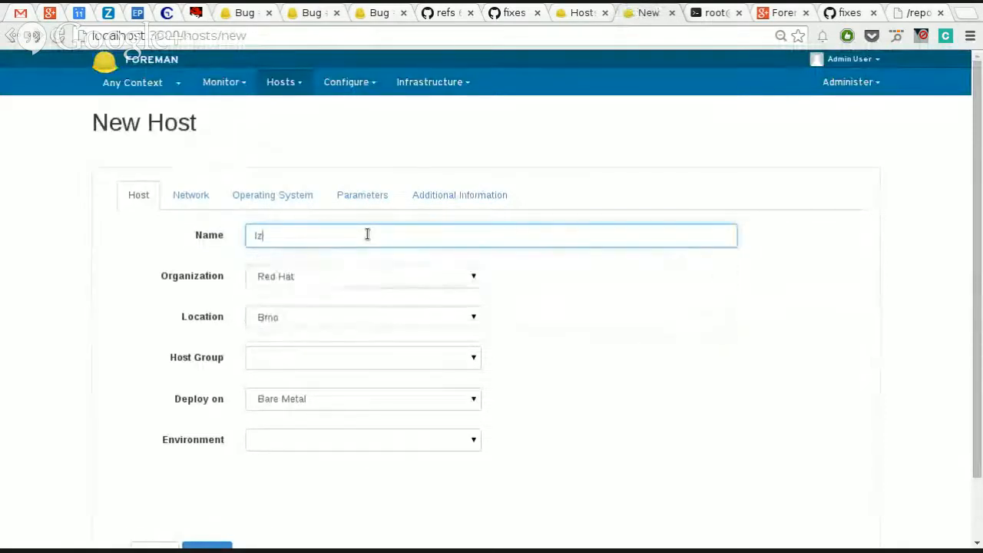
{"action": "type", "text": "test1"}
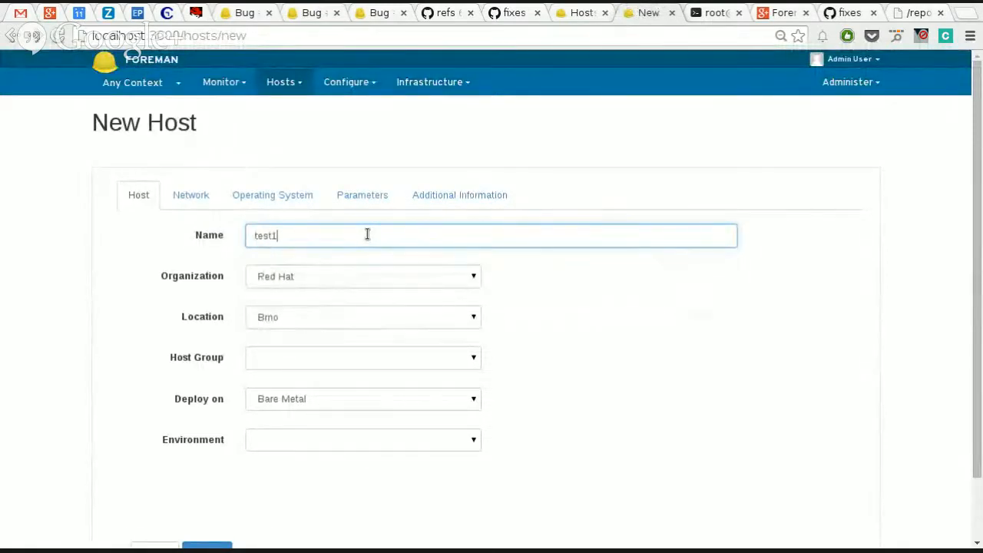
Step: Check the available Host Group and Environment options for the new host without choosing any
{"action": "left_click", "coordinate": [328, 358]}
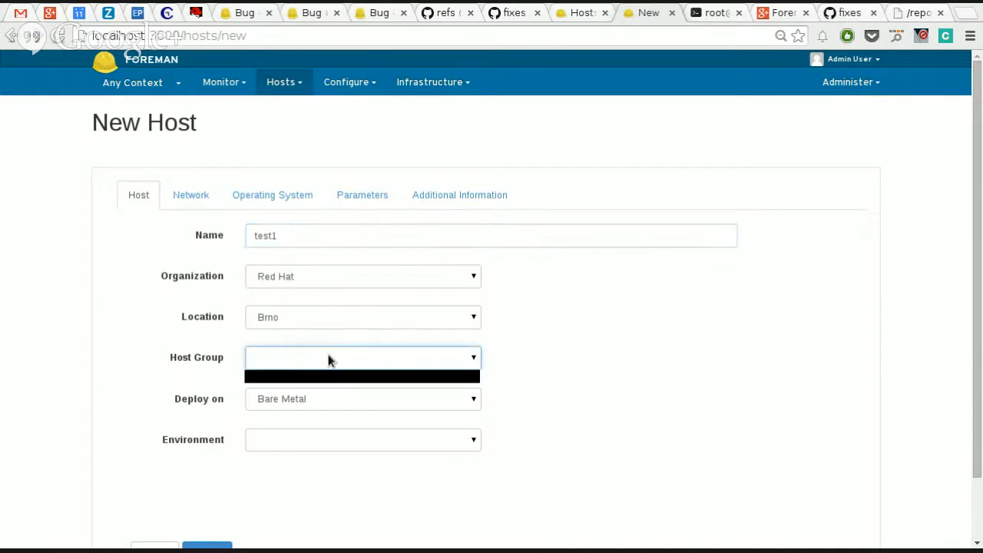
{"action": "left_click", "coordinate": [328, 358]}
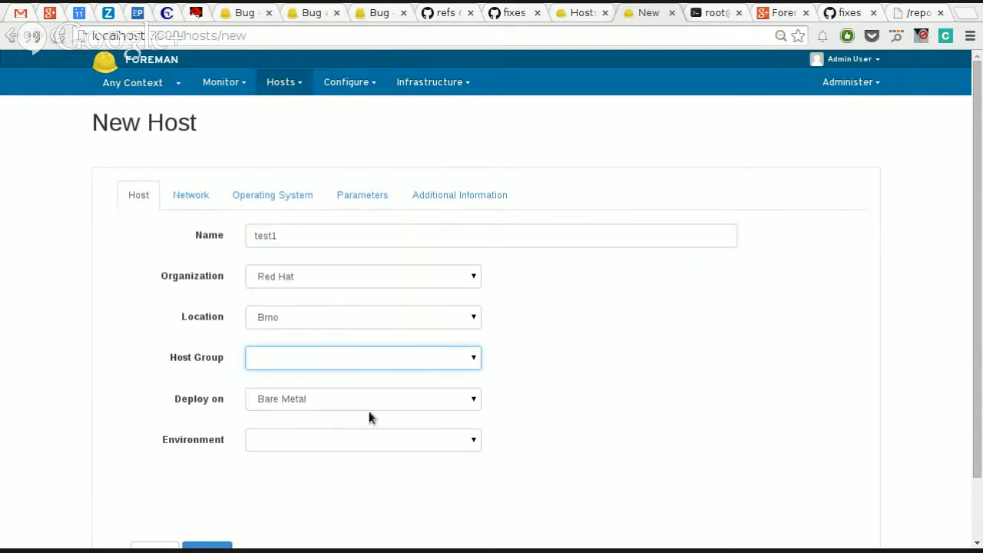
{"action": "left_click", "coordinate": [400, 448]}
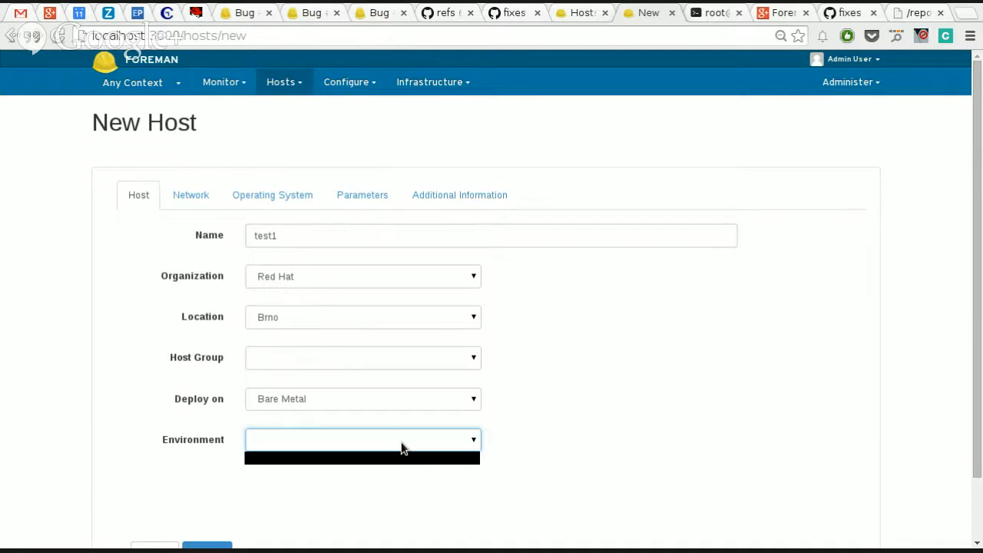
{"action": "left_click", "coordinate": [645, 442]}
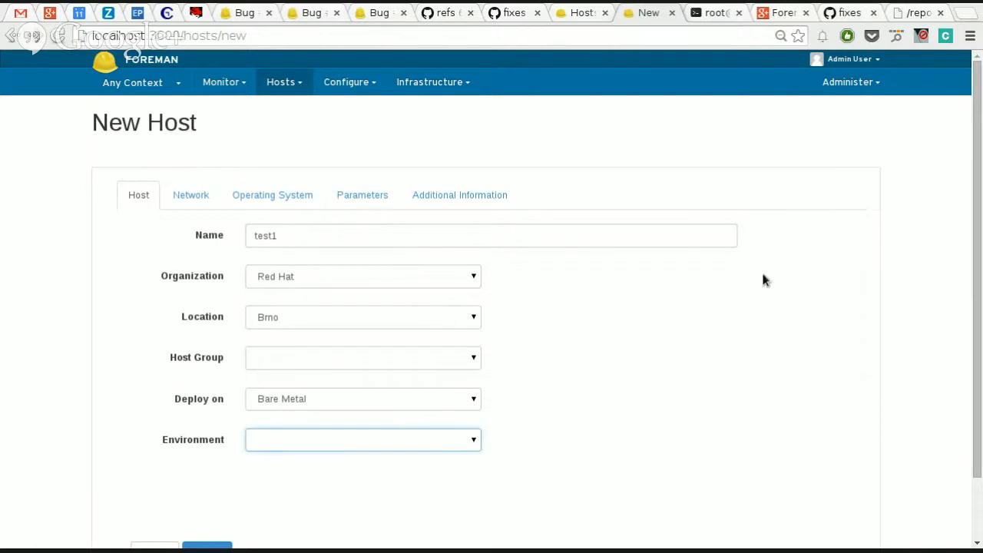
Step: View the organization and location choices of the Any Context selector without switching context
{"action": "left_click", "coordinate": [135, 83]}
{"action": "mouse_move", "coordinate": [154, 126]}
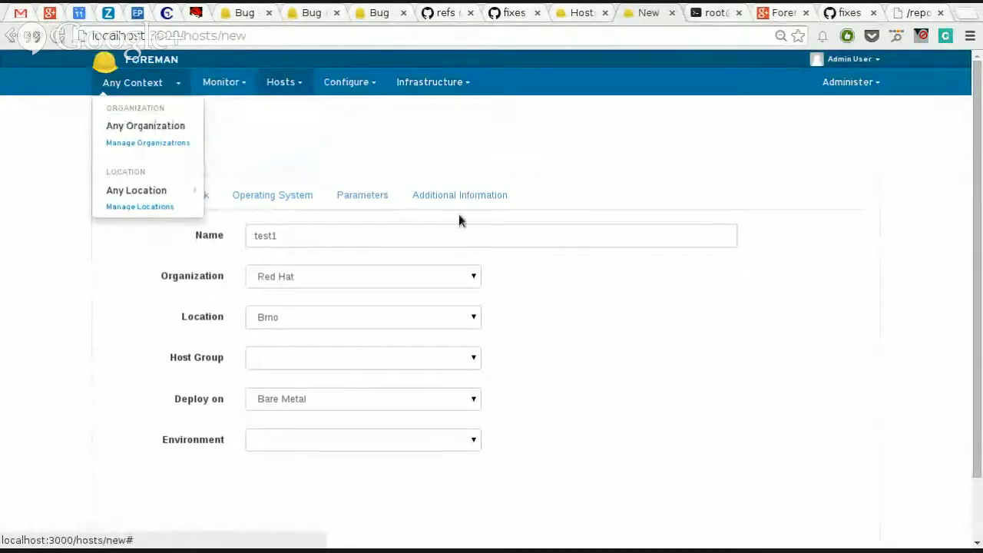
{"action": "left_click", "coordinate": [689, 327]}
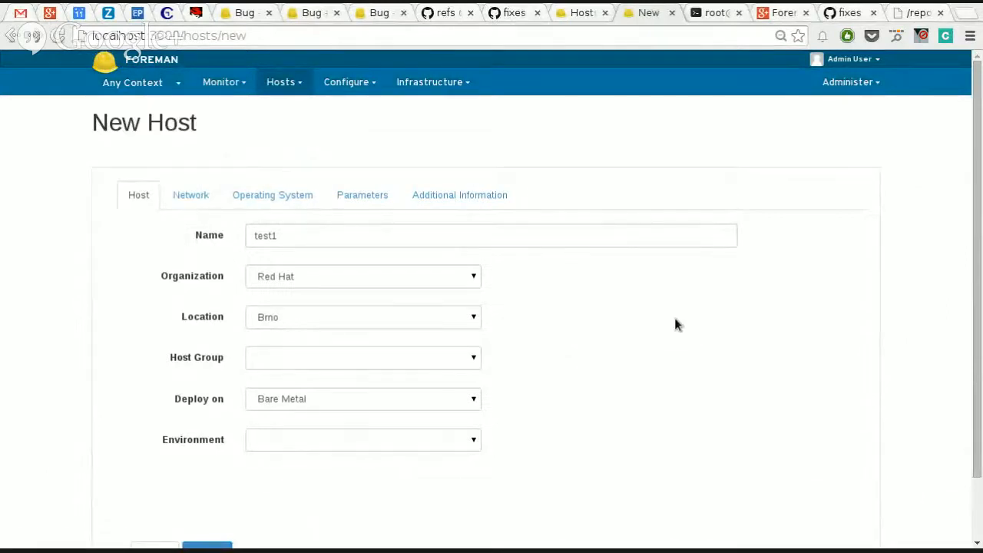
Step: Check the host's Organization and Location options, keeping Red Hat and Brno selected
{"action": "scroll", "coordinate": [676, 322], "scroll_direction": "down", "scroll_amount": 2}
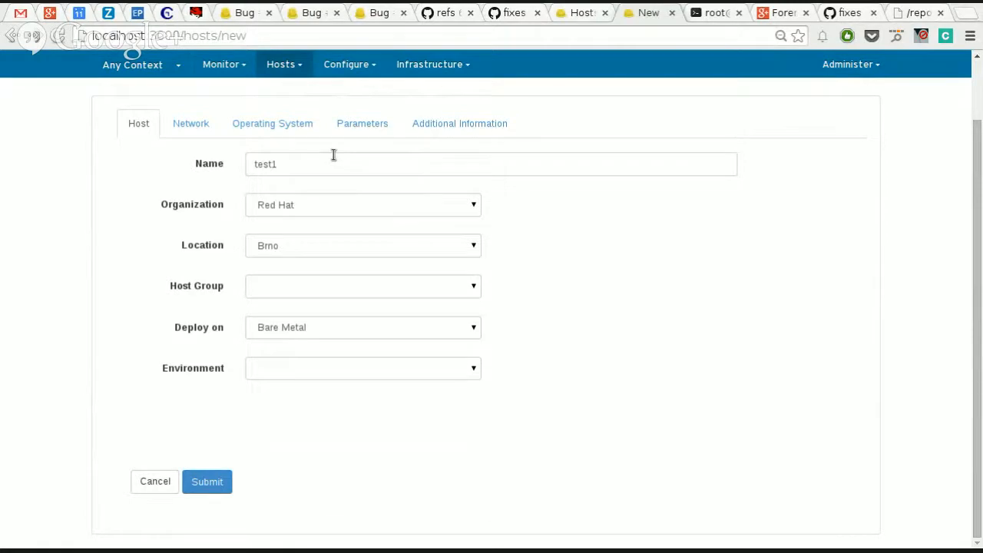
{"action": "left_click", "coordinate": [354, 203]}
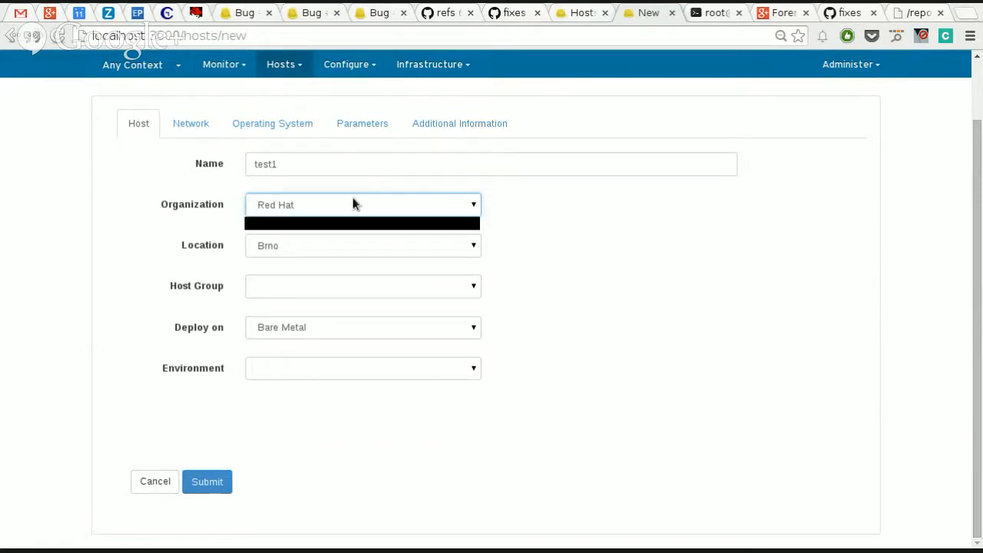
{"action": "left_click", "coordinate": [353, 201]}
{"action": "left_click", "coordinate": [359, 246]}
{"action": "left_click", "coordinate": [359, 246]}
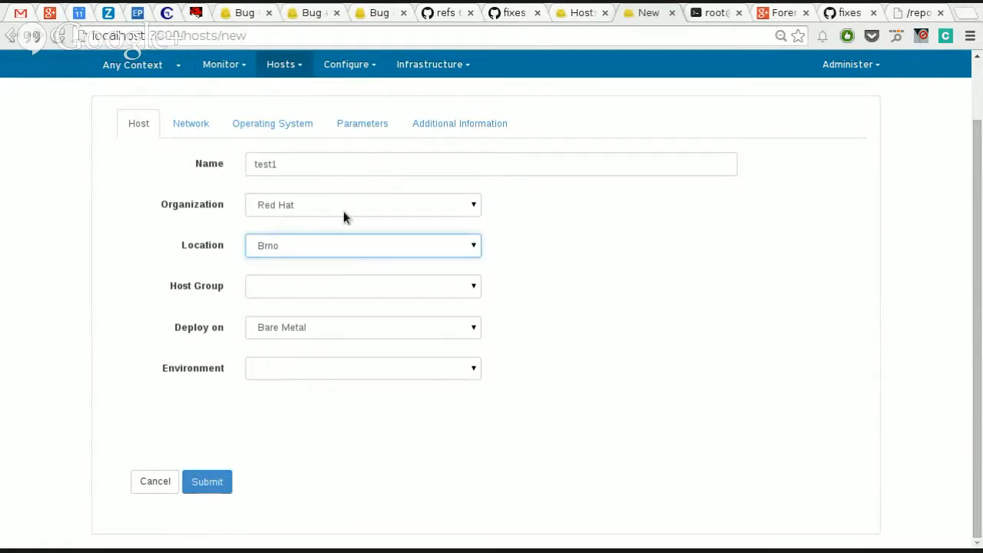
{"action": "left_click", "coordinate": [343, 211]}
{"action": "left_click", "coordinate": [343, 215]}
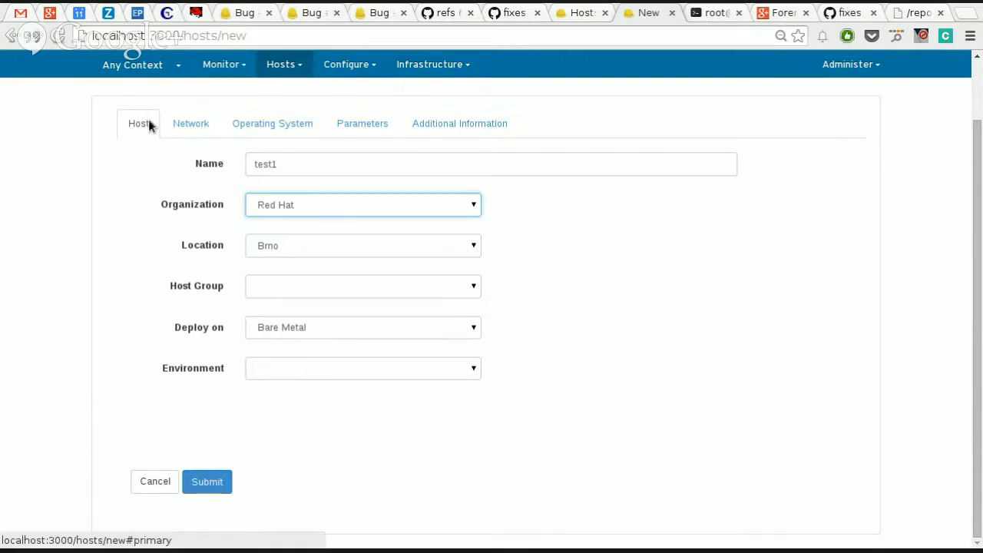
Step: Review the organizations offered by the Any Context selector without switching context
{"action": "left_click", "coordinate": [131, 66]}
{"action": "mouse_move", "coordinate": [160, 107]}
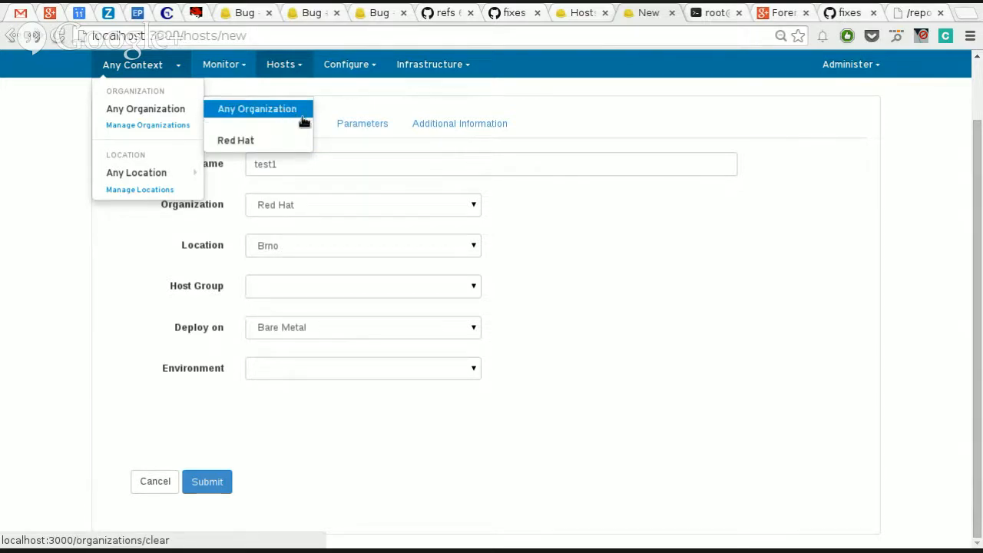
{"action": "scroll", "coordinate": [603, 316], "scroll_direction": "up", "scroll_amount": 2}
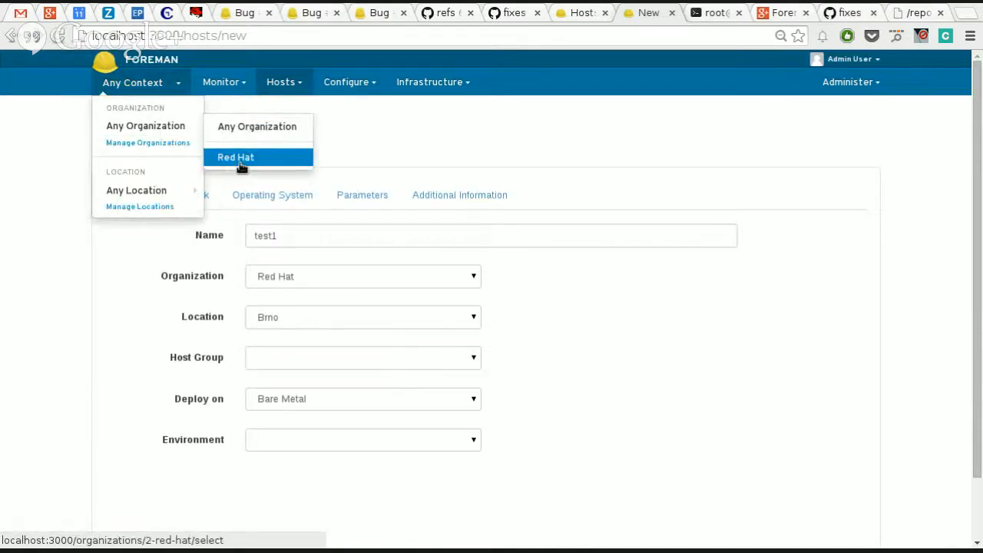
Step: Check the new host's Organization and Location choices again, keeping Red Hat and Brno
{"action": "left_click", "coordinate": [427, 284]}
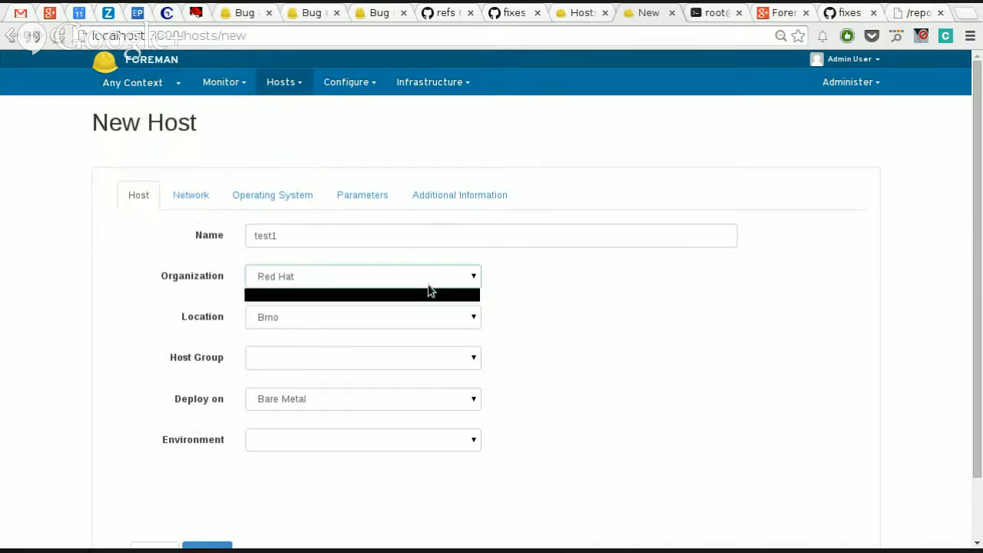
{"action": "left_click", "coordinate": [424, 291]}
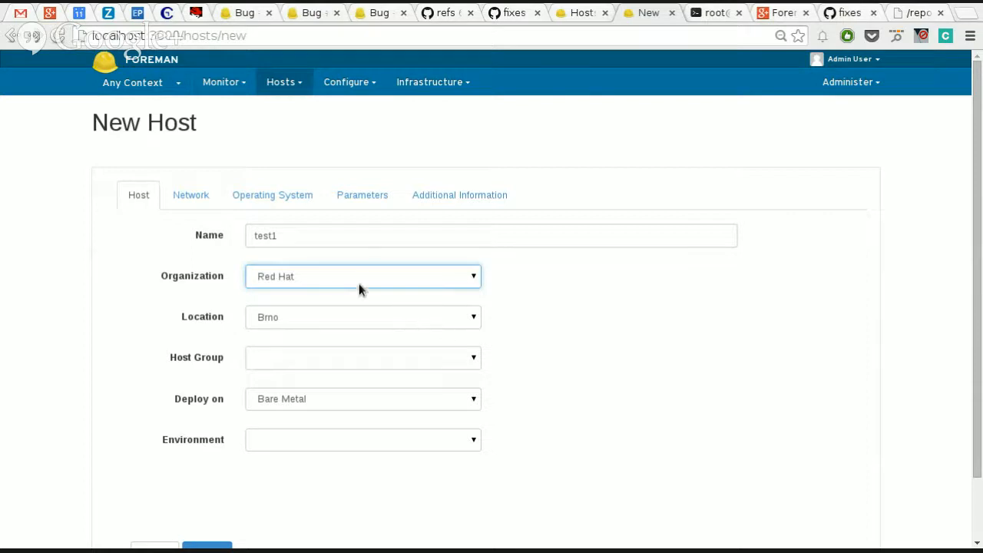
{"action": "left_click", "coordinate": [376, 320]}
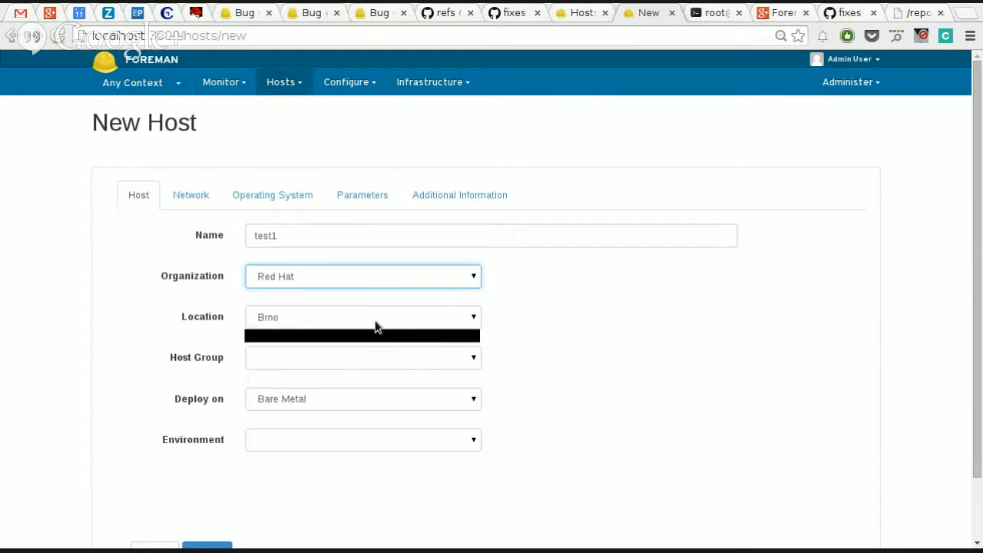
{"action": "left_click", "coordinate": [375, 320]}
{"action": "left_click", "coordinate": [353, 281]}
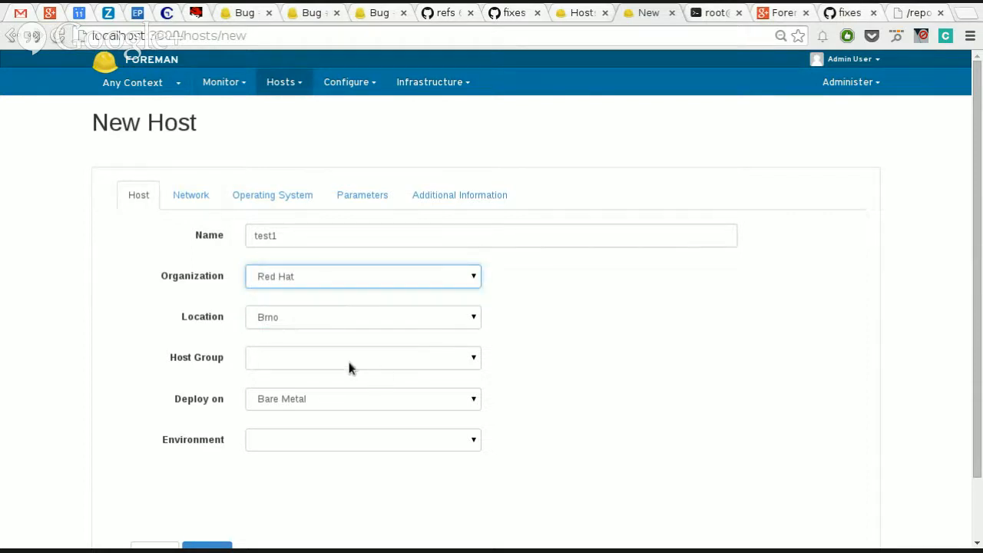
Step: Check the new host's Environment options without choosing one
{"action": "left_click", "coordinate": [384, 440]}
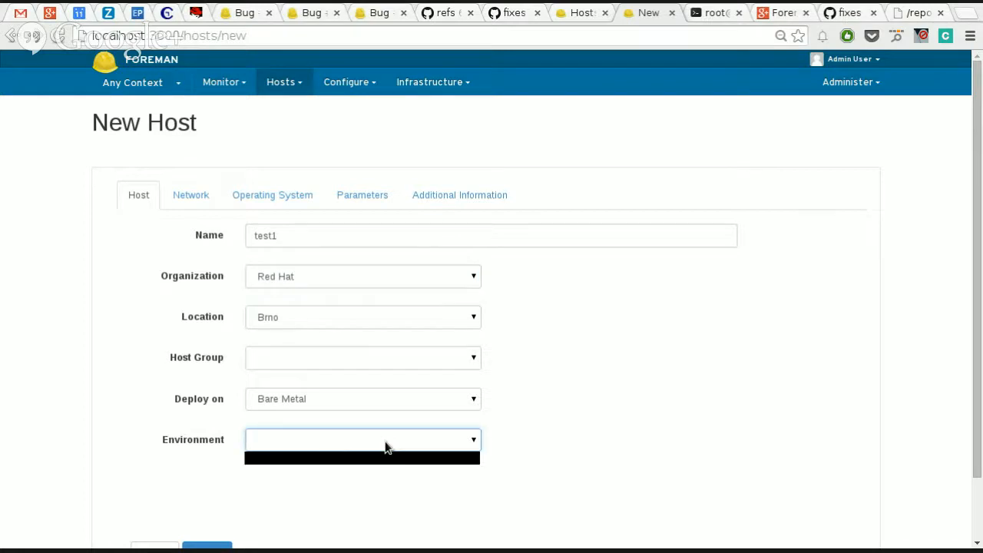
{"action": "left_click", "coordinate": [385, 441]}
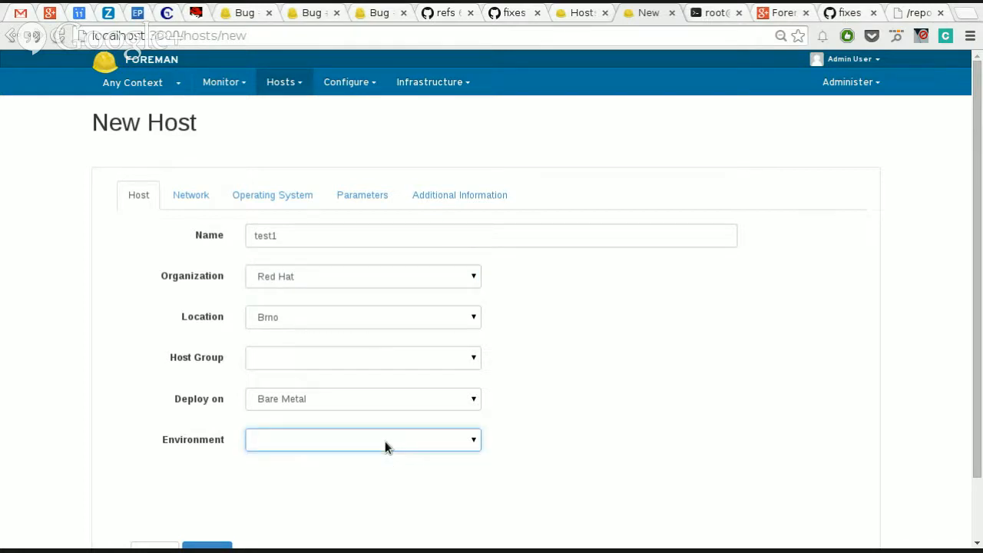
{"action": "left_click", "coordinate": [446, 449]}
{"action": "left_click", "coordinate": [445, 449]}
Step: Check the Domain options in the new host's network settings
{"action": "left_click", "coordinate": [191, 201]}
{"action": "left_click", "coordinate": [287, 270]}
{"action": "left_click", "coordinate": [287, 270]}
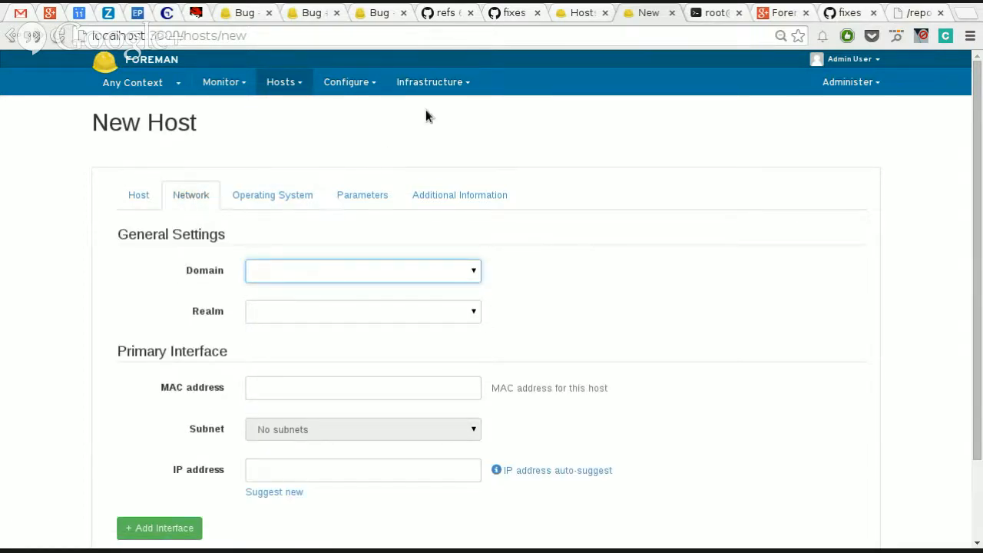
Step: Leave the host form and start a new smart proxy named localhost
{"action": "left_click", "coordinate": [430, 81]}
{"action": "left_click", "coordinate": [281, 82]}
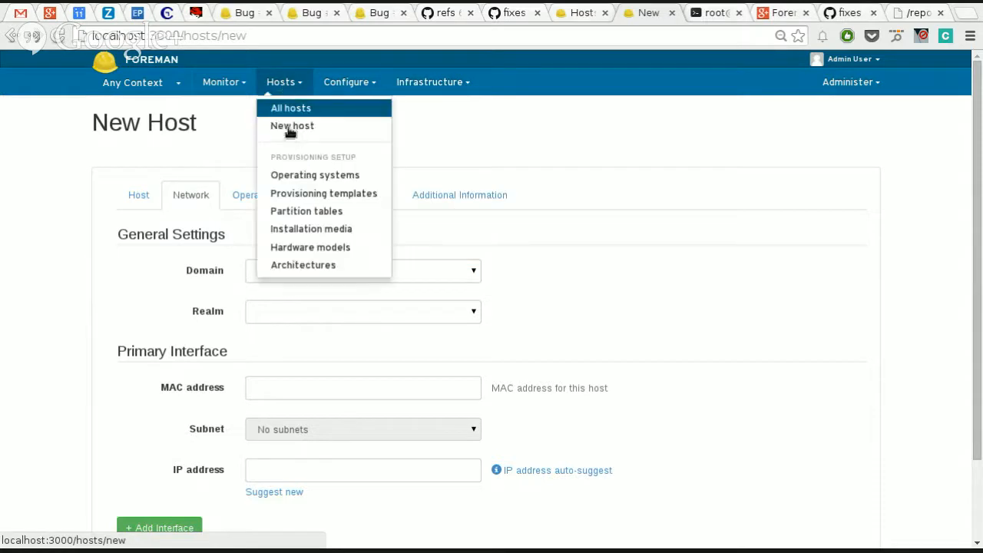
{"action": "mouse_move", "coordinate": [445, 87]}
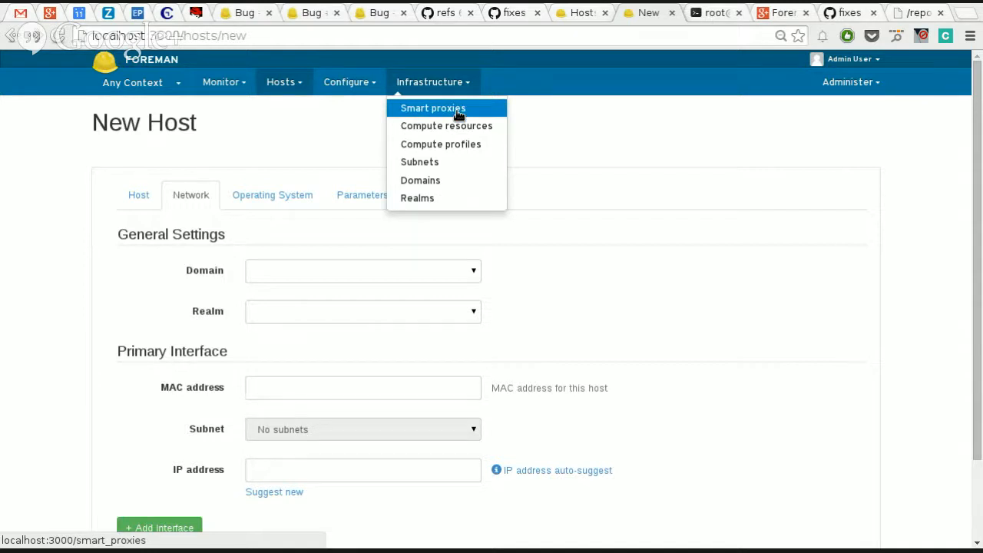
{"action": "left_click", "coordinate": [458, 112]}
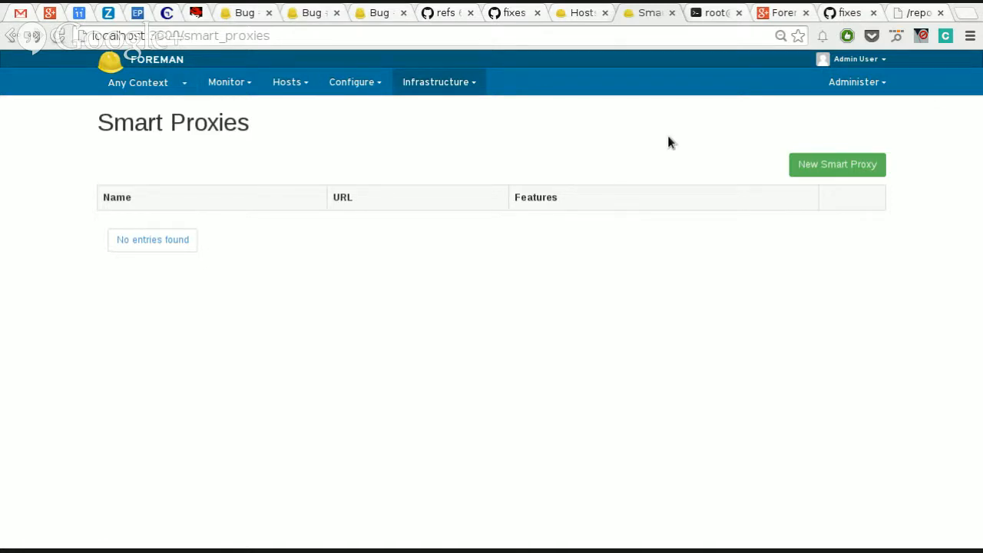
{"action": "left_click", "coordinate": [842, 165]}
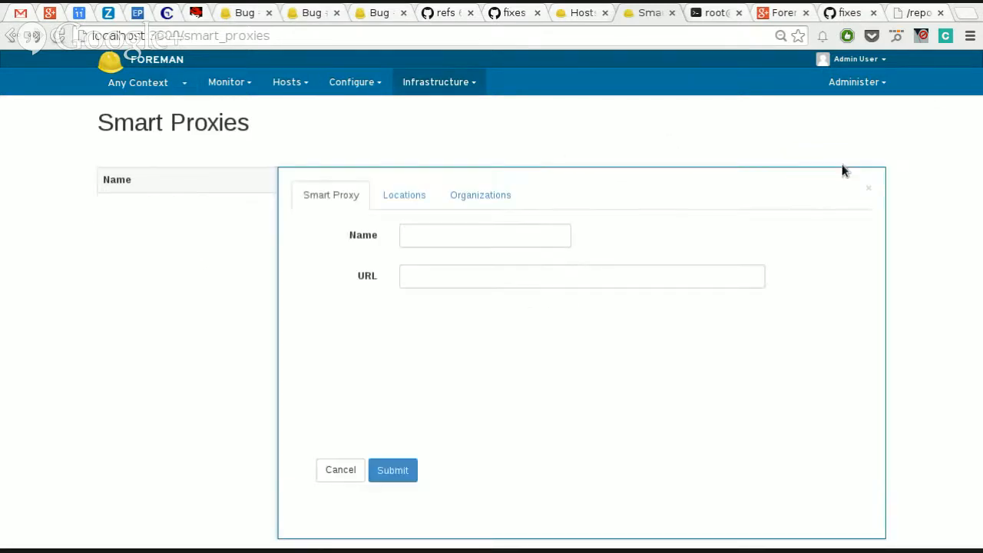
{"action": "left_click", "coordinate": [452, 241]}
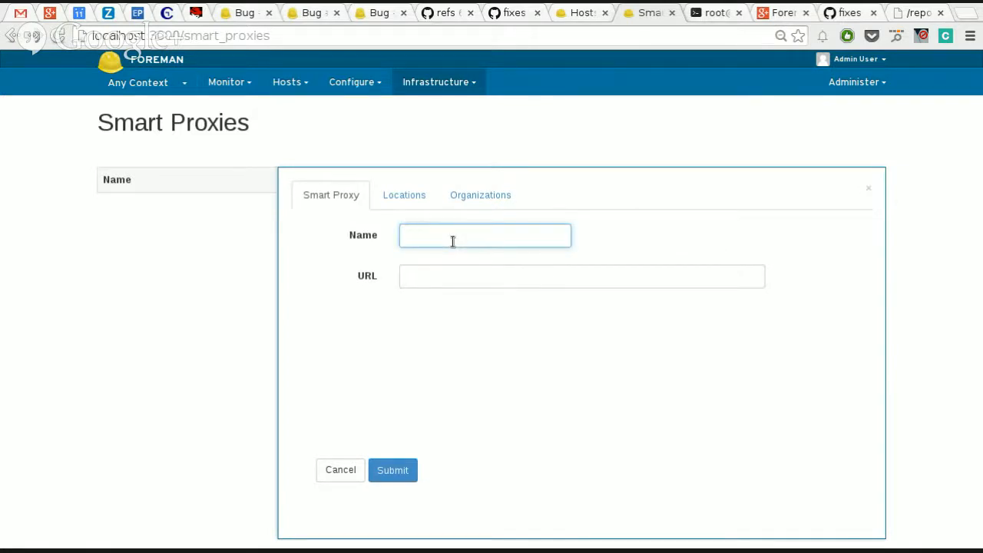
{"action": "type", "text": "localhost"}
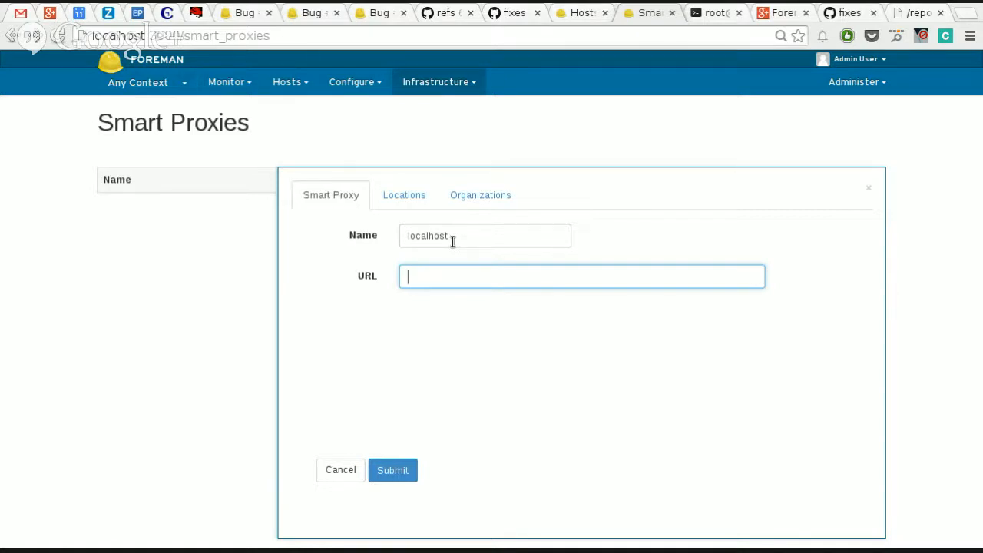
{"action": "type", "text": "http://localhost:4"}
{"action": "key", "text": "BackSpace"}
{"action": "type", "text": "8443"}
Step: Assign the smart proxy to the location Brno and the organization Red Hat, and save it
{"action": "left_click", "coordinate": [401, 194]}
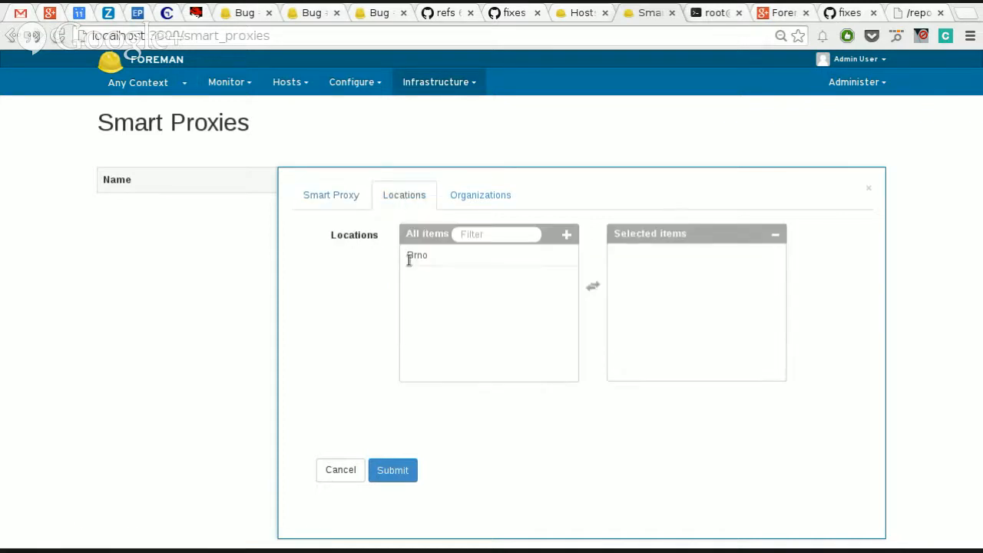
{"action": "left_click", "coordinate": [408, 258]}
{"action": "left_click", "coordinate": [478, 203]}
{"action": "left_click", "coordinate": [486, 255]}
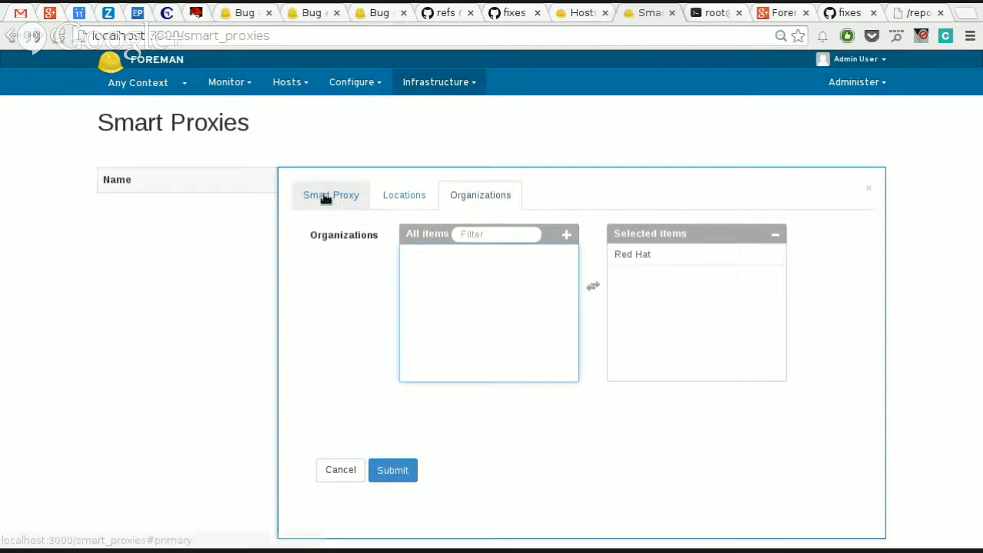
{"action": "left_click", "coordinate": [330, 195]}
{"action": "left_click", "coordinate": [400, 470]}
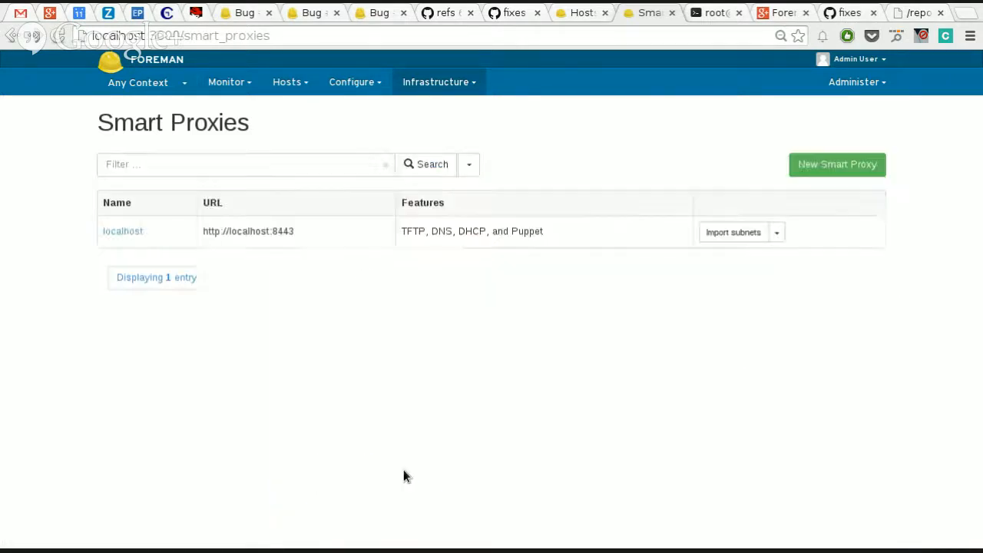
Step: Review the settings of the localhost smart proxy and close them without changes
{"action": "left_click", "coordinate": [117, 237]}
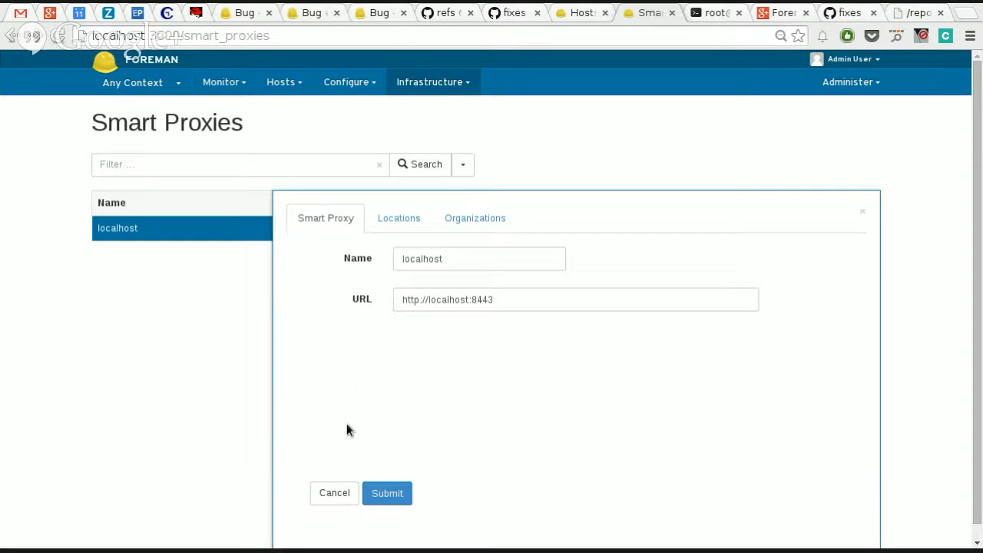
{"action": "left_click", "coordinate": [335, 494]}
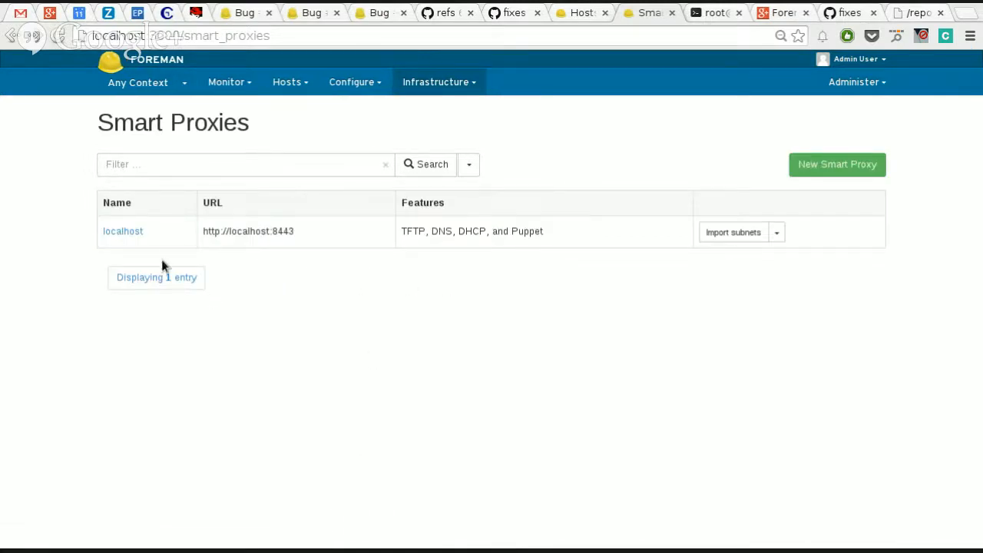
{"action": "left_click", "coordinate": [120, 232]}
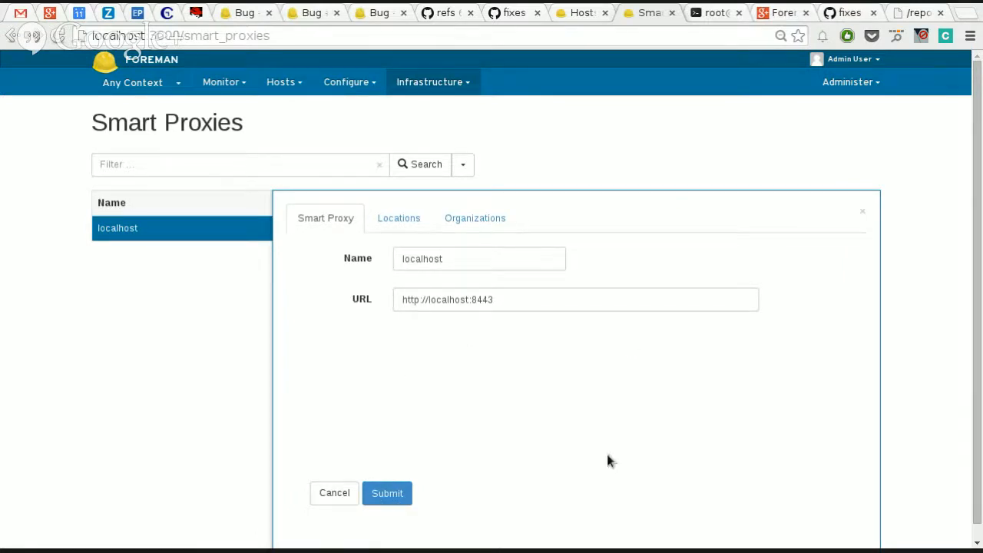
{"action": "left_click", "coordinate": [332, 493]}
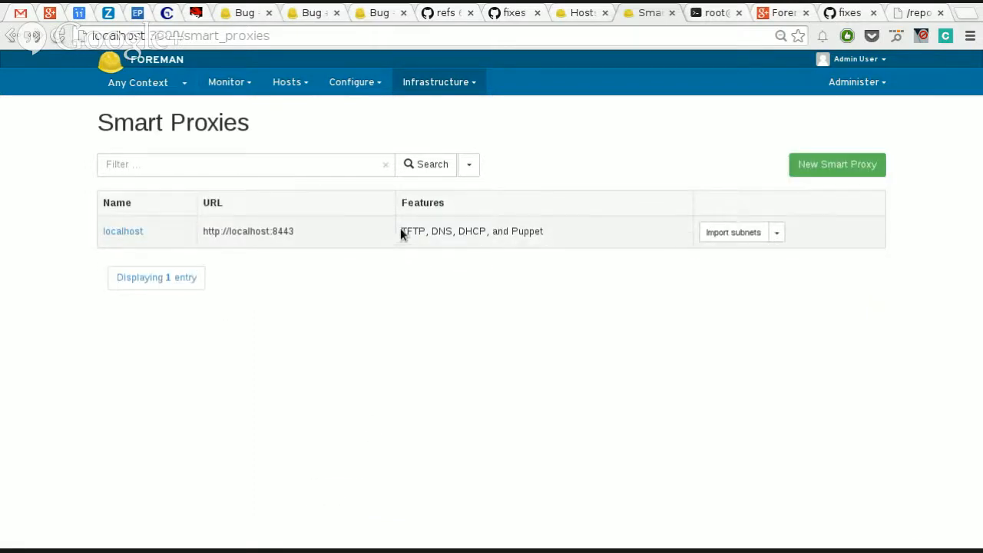
Step: Examine the localhost smart proxy's features and its available actions without running any
{"action": "left_click_drag", "start_coordinate": [400, 228], "coordinate": [560, 224]}
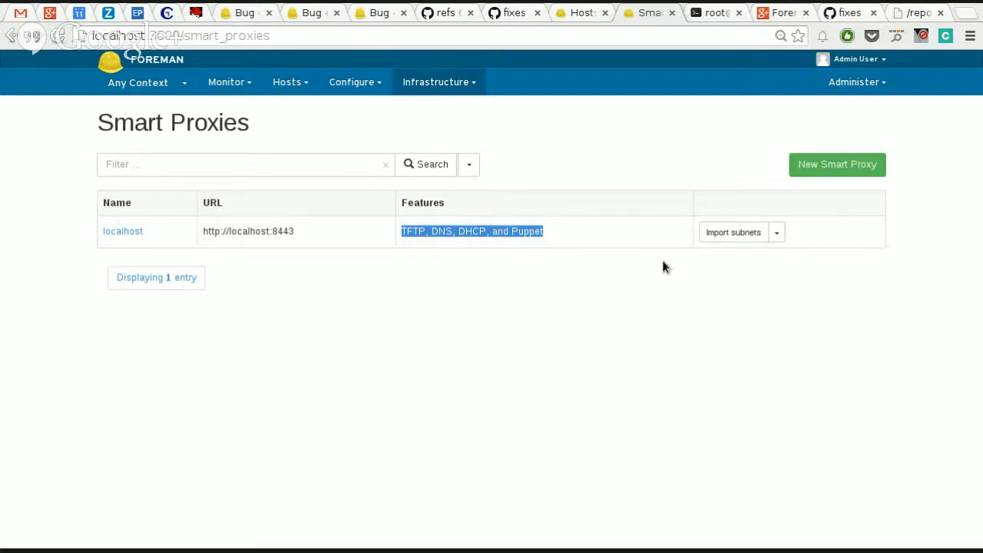
{"action": "left_click", "coordinate": [775, 234]}
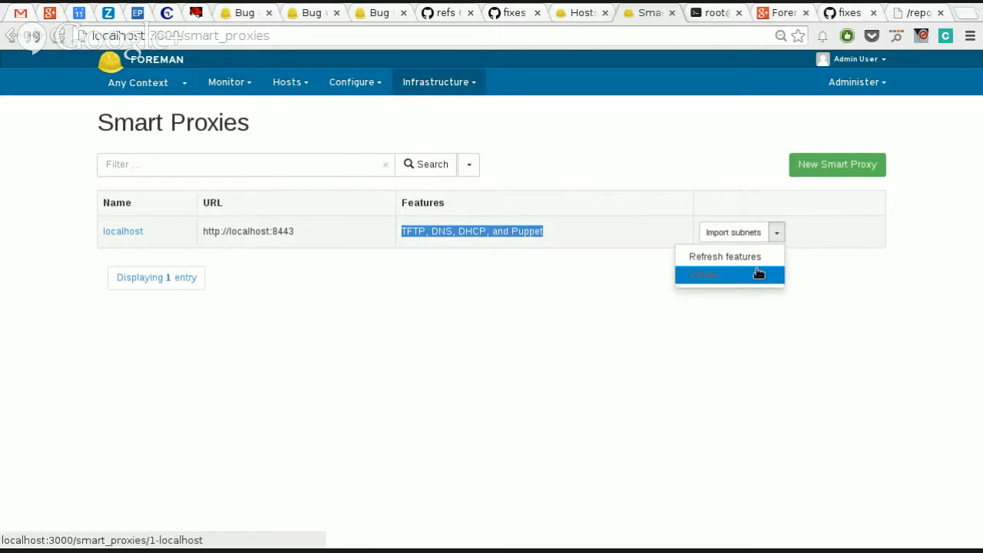
{"action": "left_click", "coordinate": [799, 338]}
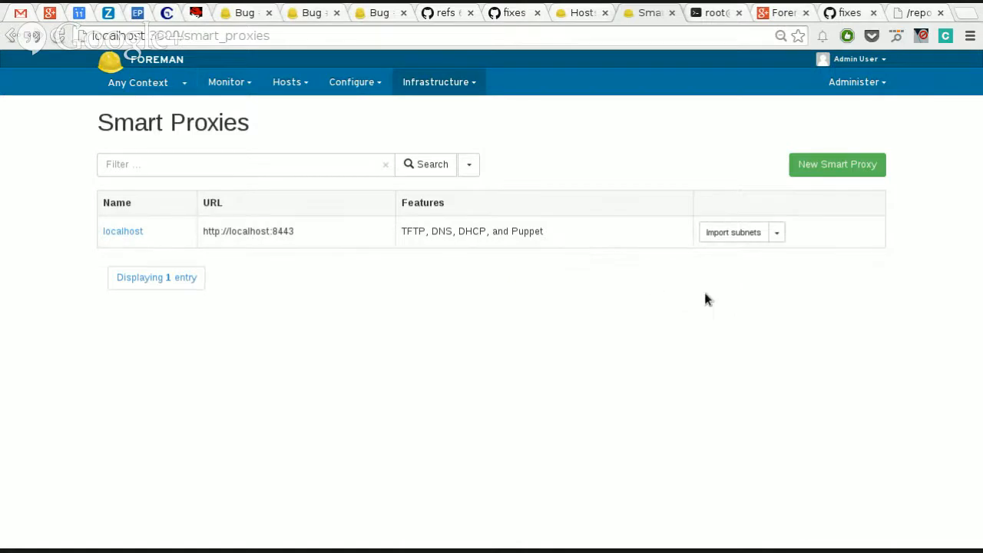
Step: Refresh the features of the localhost smart proxy and check its feature list
{"action": "left_click", "coordinate": [777, 234]}
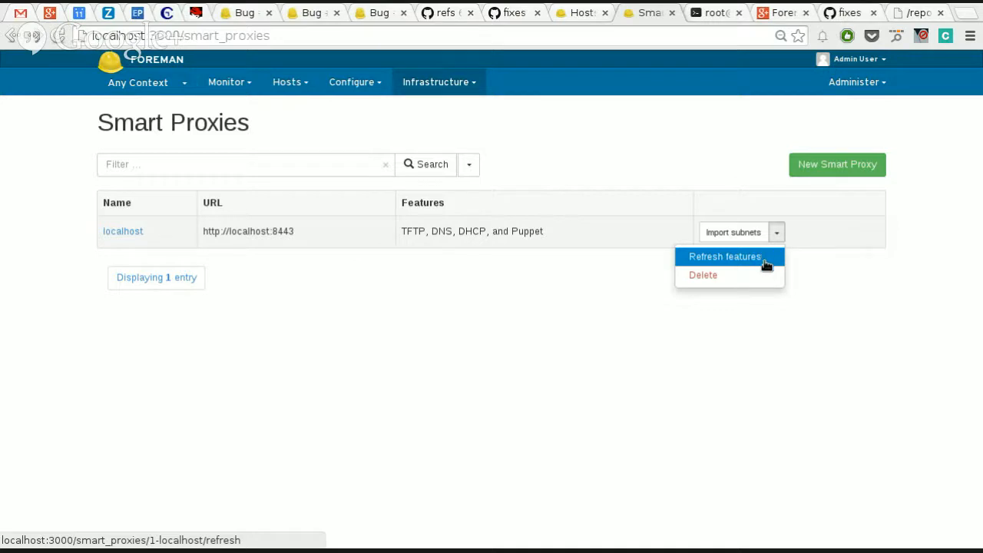
{"action": "left_click", "coordinate": [766, 263]}
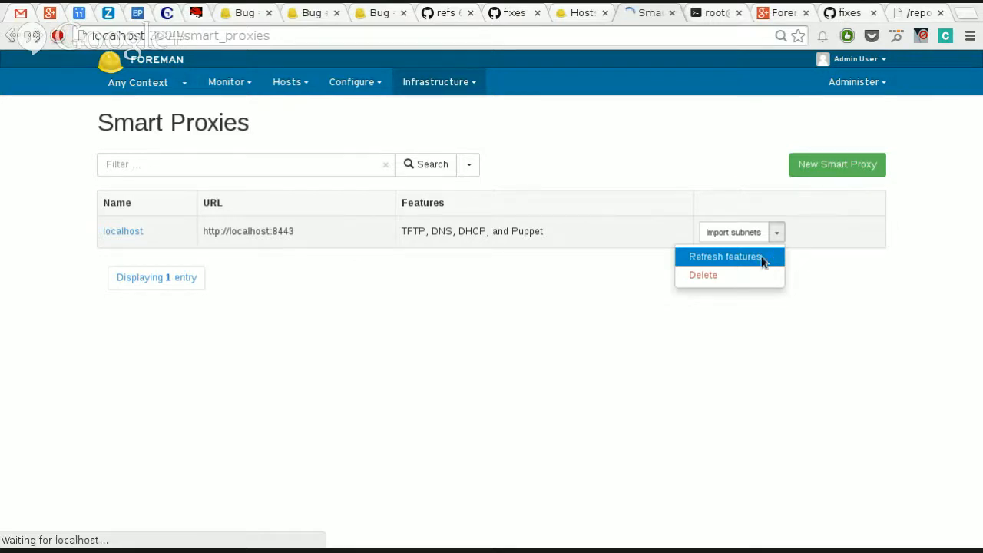
{"action": "left_click_drag", "start_coordinate": [412, 230], "coordinate": [612, 258]}
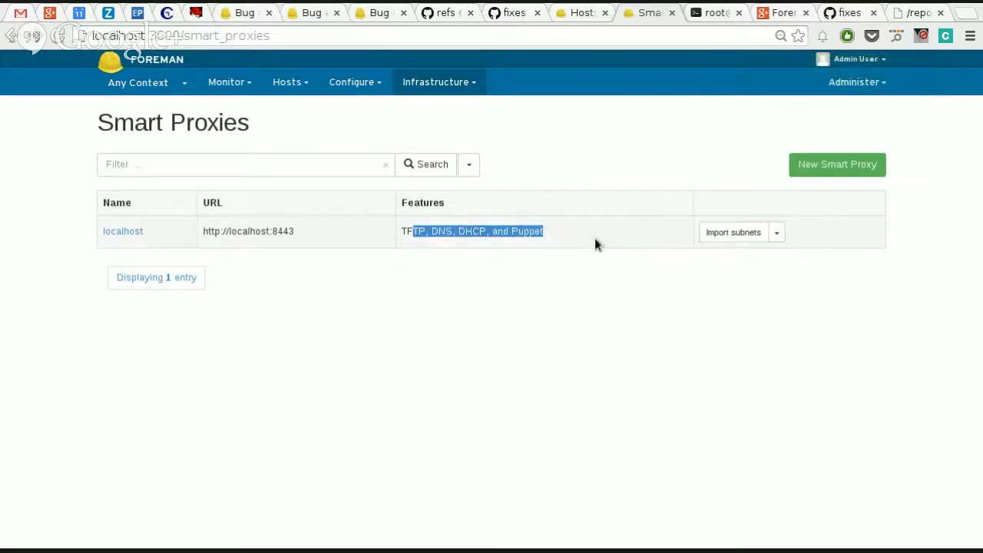
{"action": "left_click", "coordinate": [595, 240]}
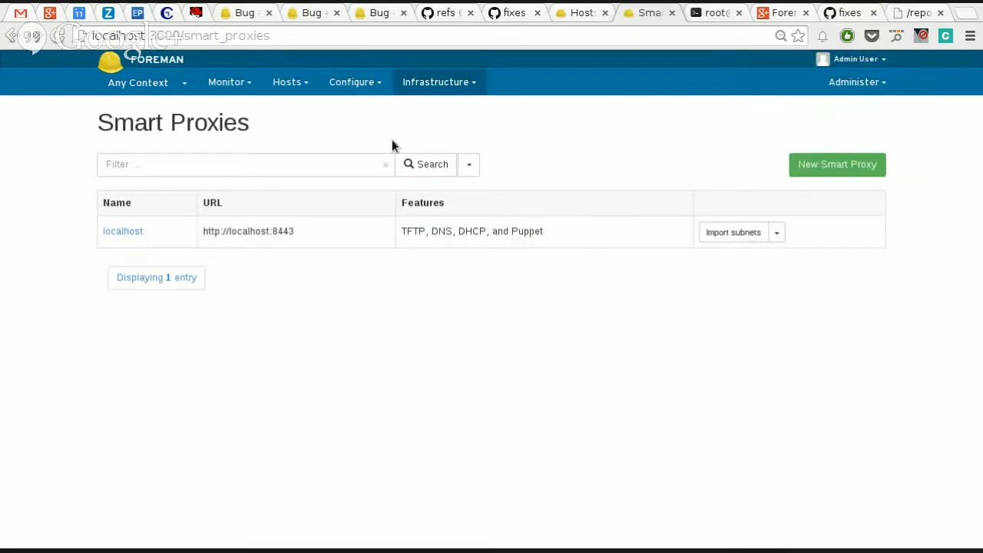
{"action": "double_click", "coordinate": [468, 225]}
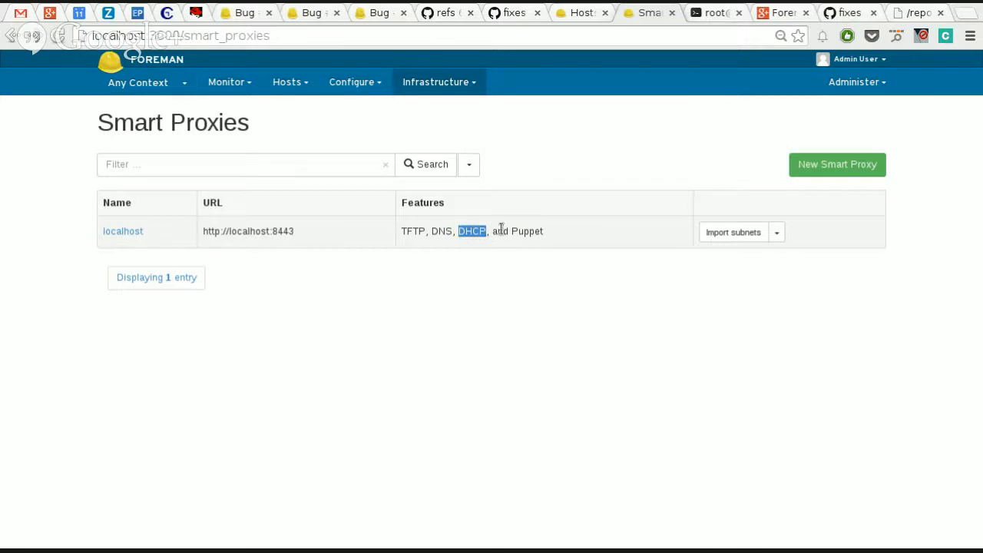
{"action": "left_click", "coordinate": [408, 79]}
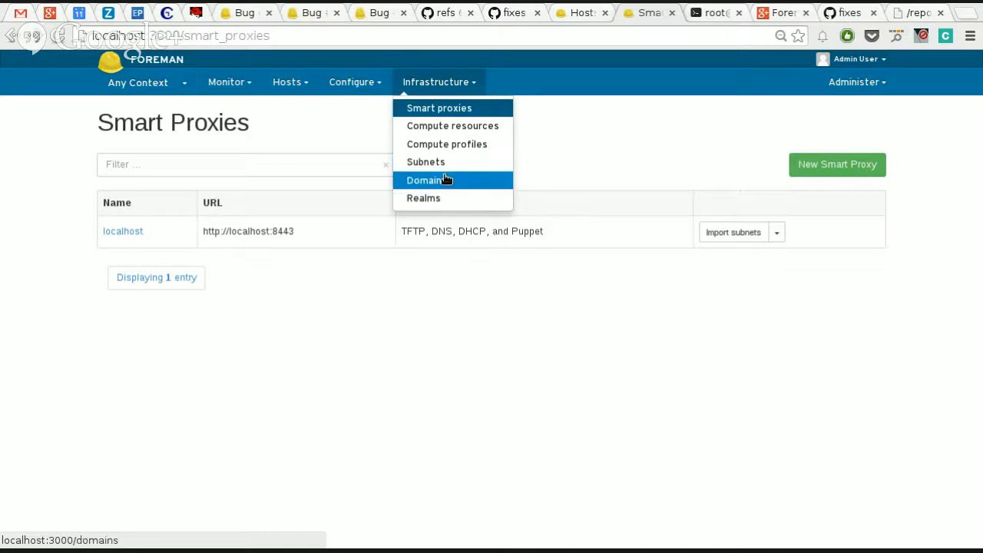
{"action": "left_click", "coordinate": [482, 238]}
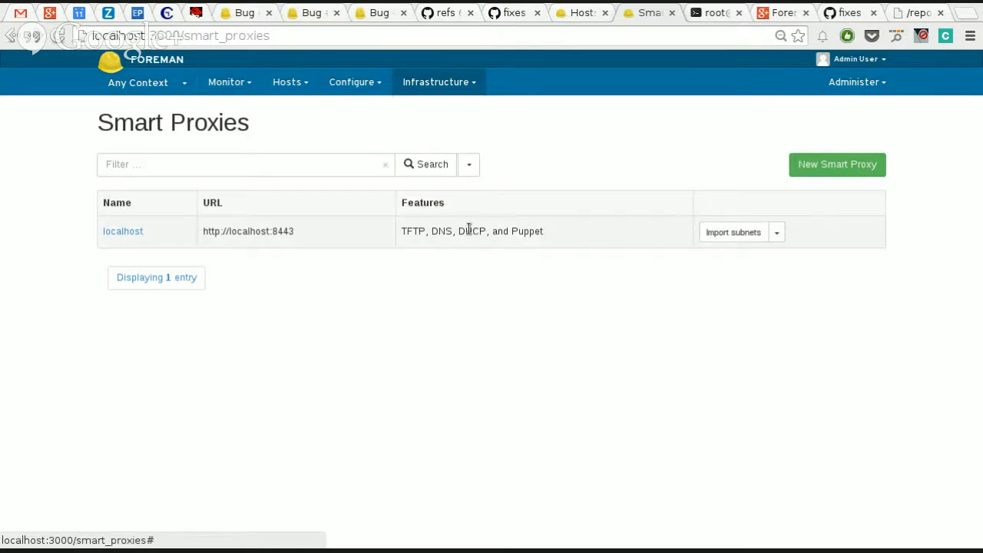
{"action": "left_click", "coordinate": [430, 83]}
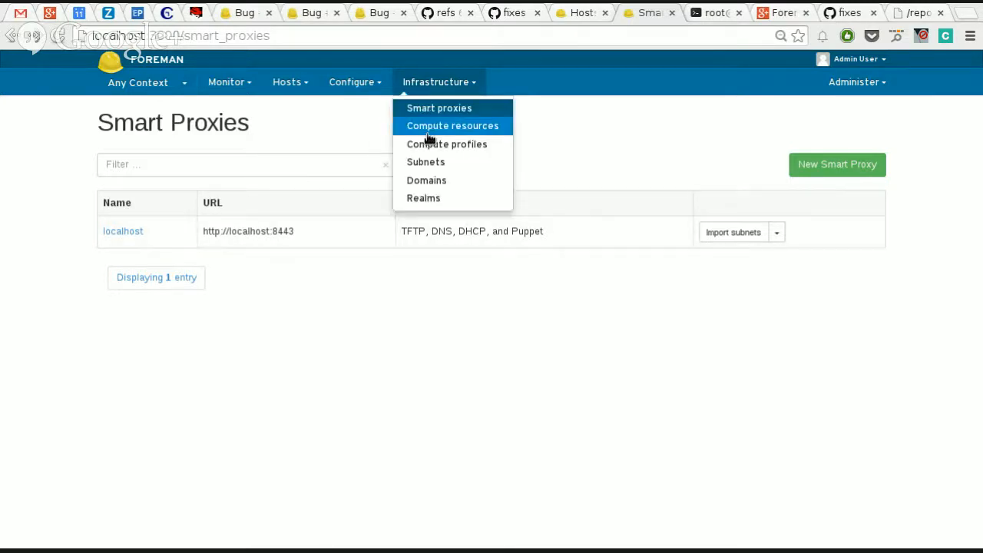
{"action": "left_click", "coordinate": [429, 132]}
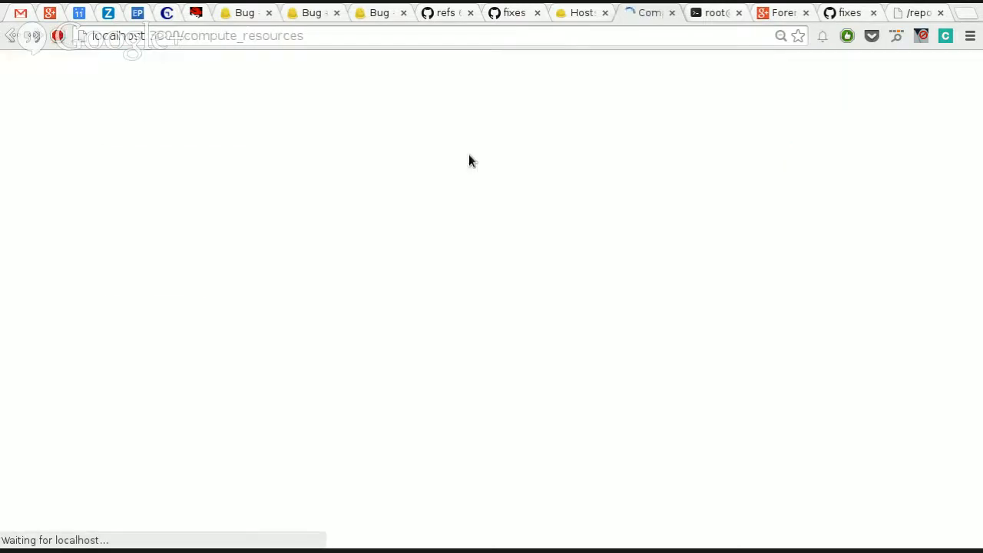
{"action": "left_click", "coordinate": [435, 82]}
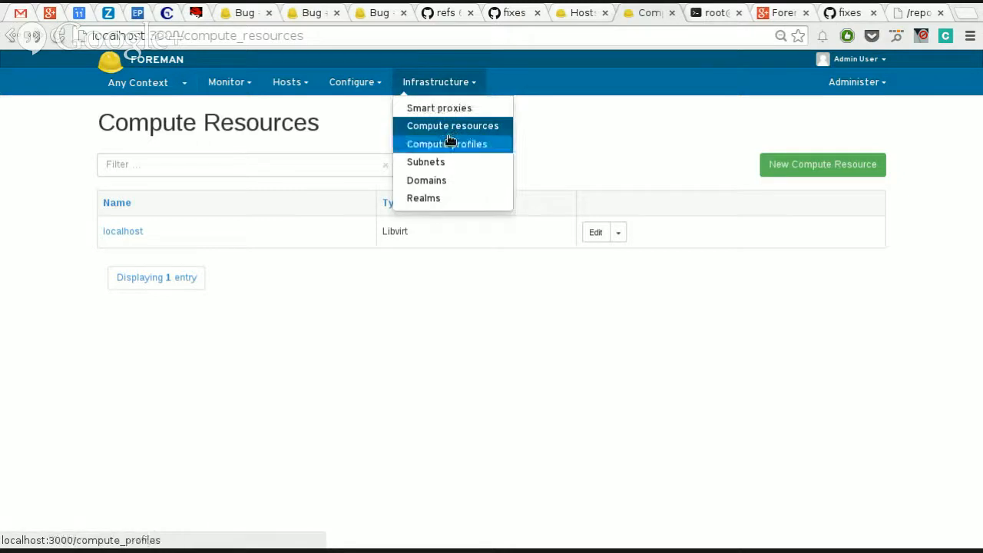
{"action": "left_click", "coordinate": [451, 109]}
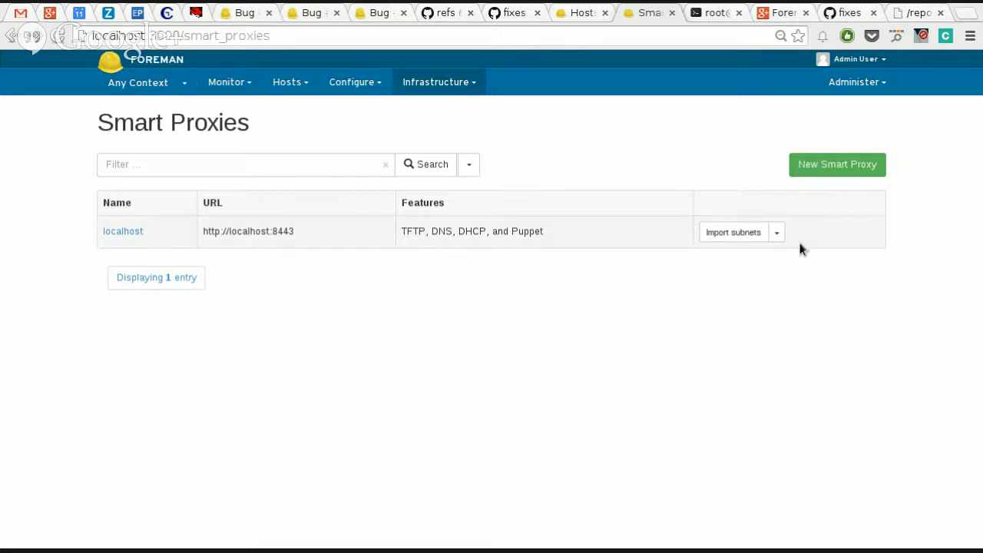
{"action": "left_click", "coordinate": [439, 82]}
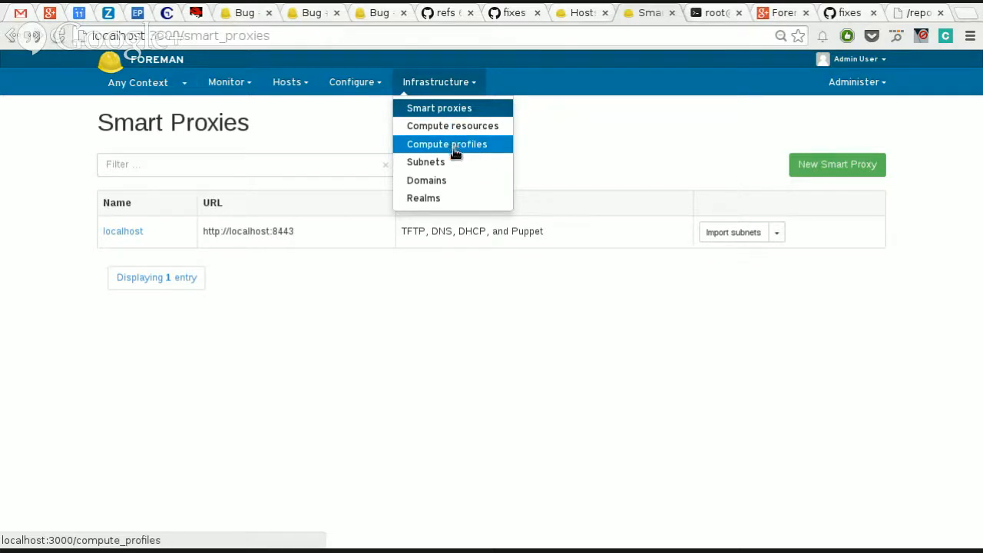
{"action": "left_click", "coordinate": [296, 75]}
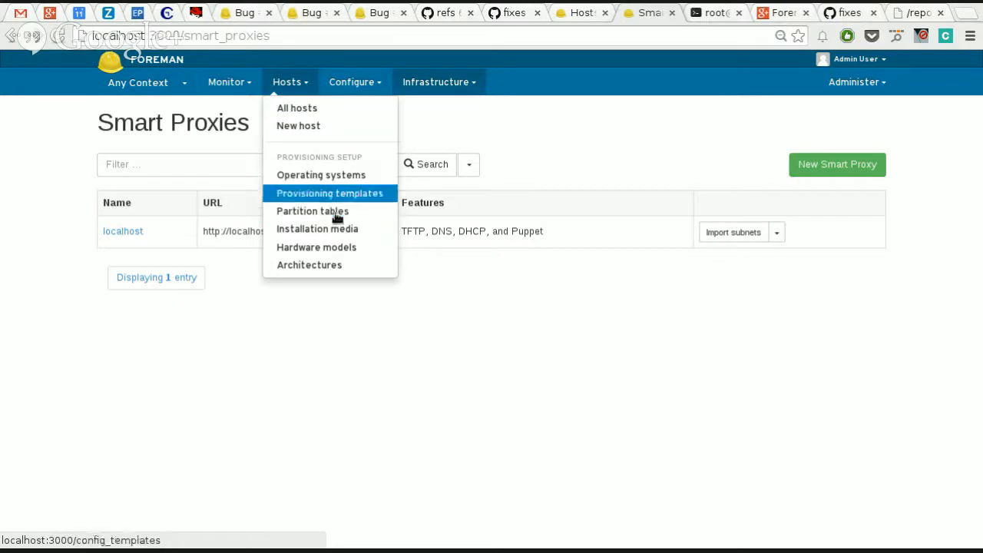
Step: Open a blank new subnet form and examine its address fields and domain assignment options
{"action": "left_click", "coordinate": [436, 82]}
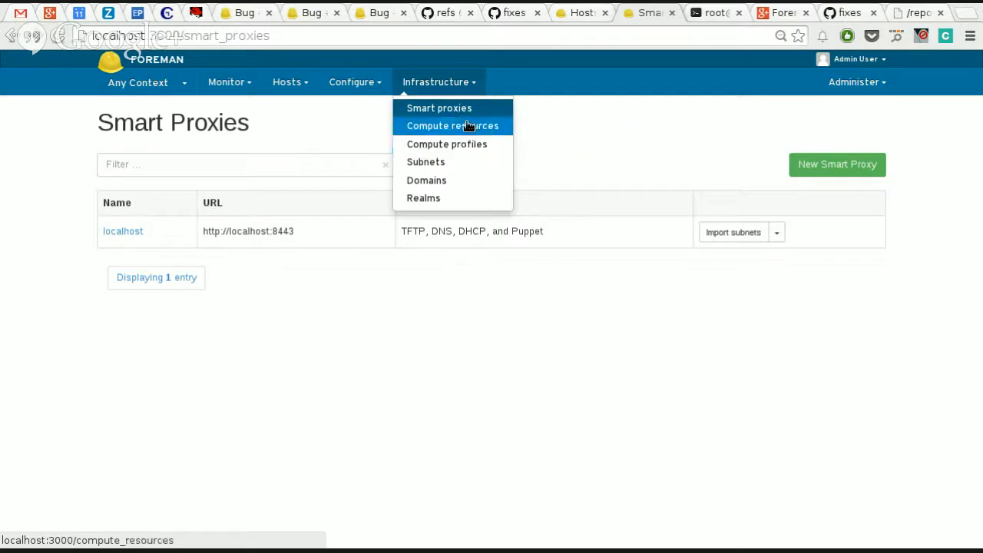
{"action": "left_click", "coordinate": [442, 168]}
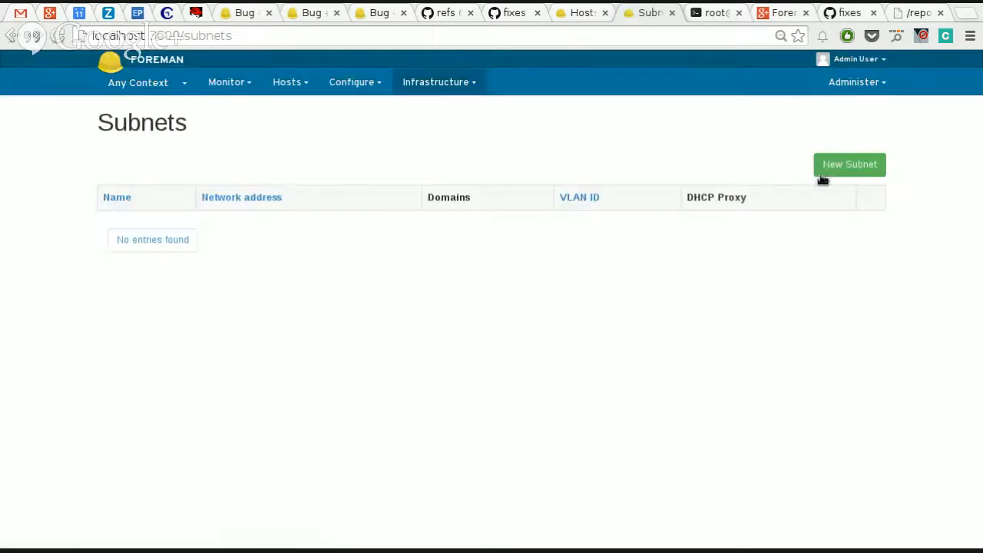
{"action": "left_click", "coordinate": [865, 176]}
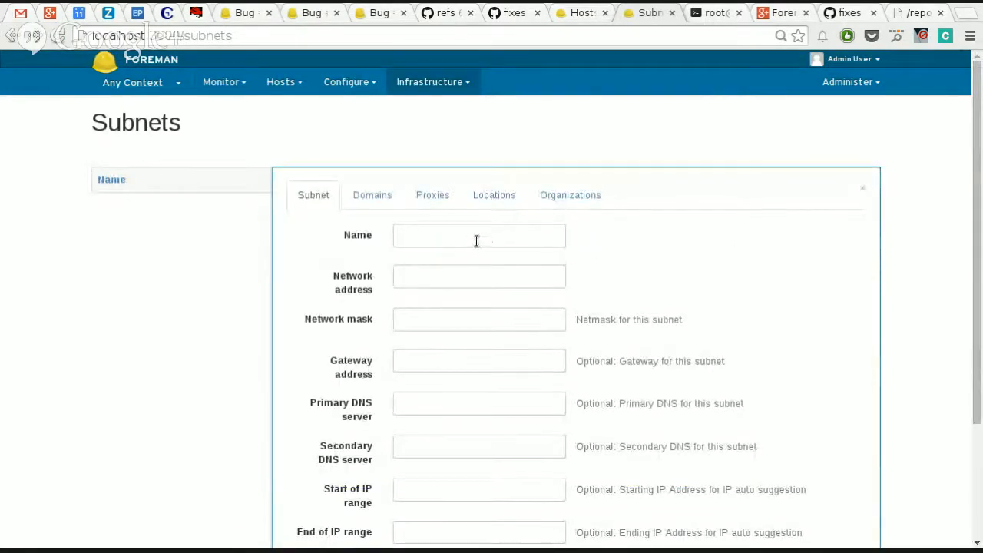
{"action": "scroll", "coordinate": [476, 240], "scroll_direction": "down", "scroll_amount": 3}
{"action": "scroll", "coordinate": [476, 240], "scroll_direction": "up", "scroll_amount": 3}
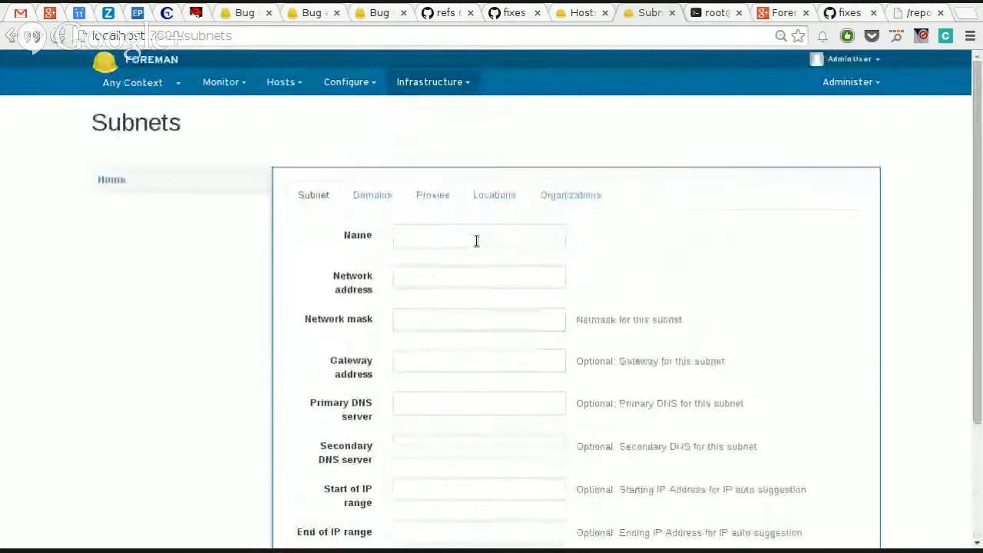
{"action": "left_click", "coordinate": [371, 198]}
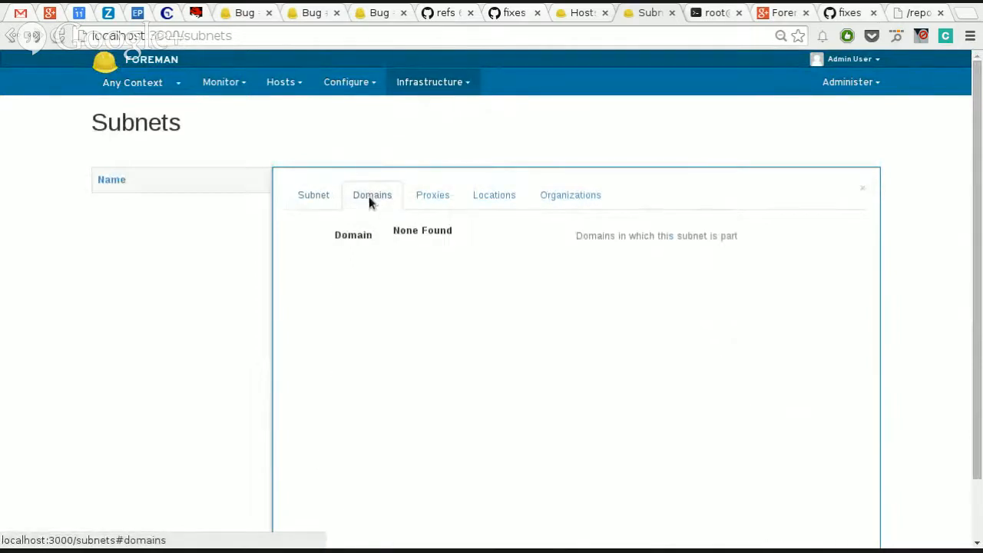
{"action": "left_click", "coordinate": [315, 196]}
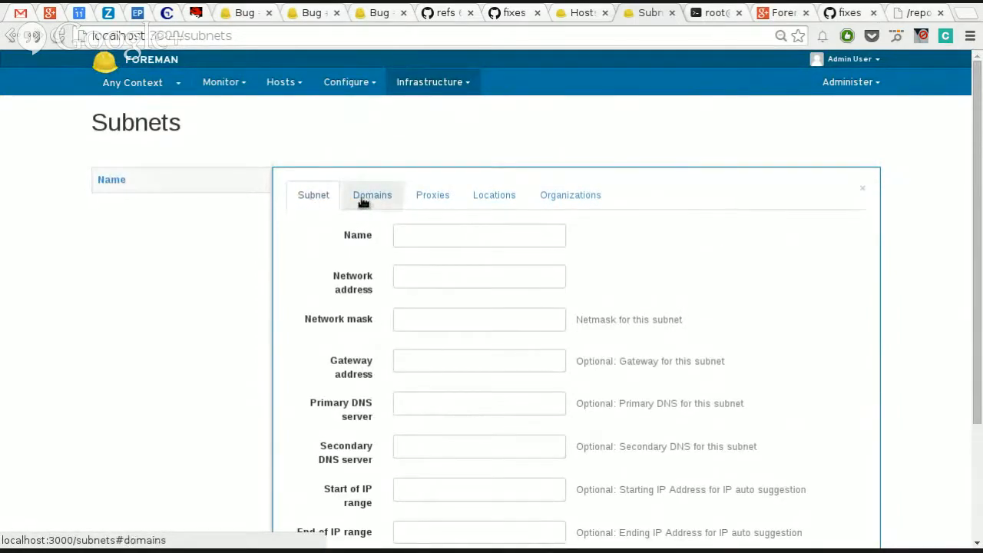
{"action": "left_click", "coordinate": [365, 201]}
{"action": "left_click", "coordinate": [301, 202]}
Step: Visit the domains page, return to a blank new subnet form and review its fields without entering anything
{"action": "left_click", "coordinate": [434, 85]}
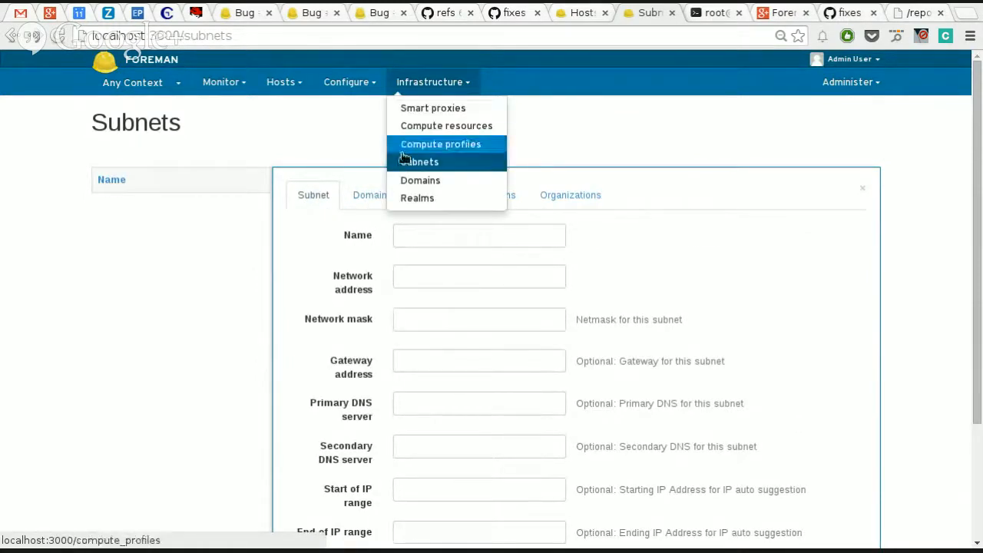
{"action": "left_click", "coordinate": [435, 179]}
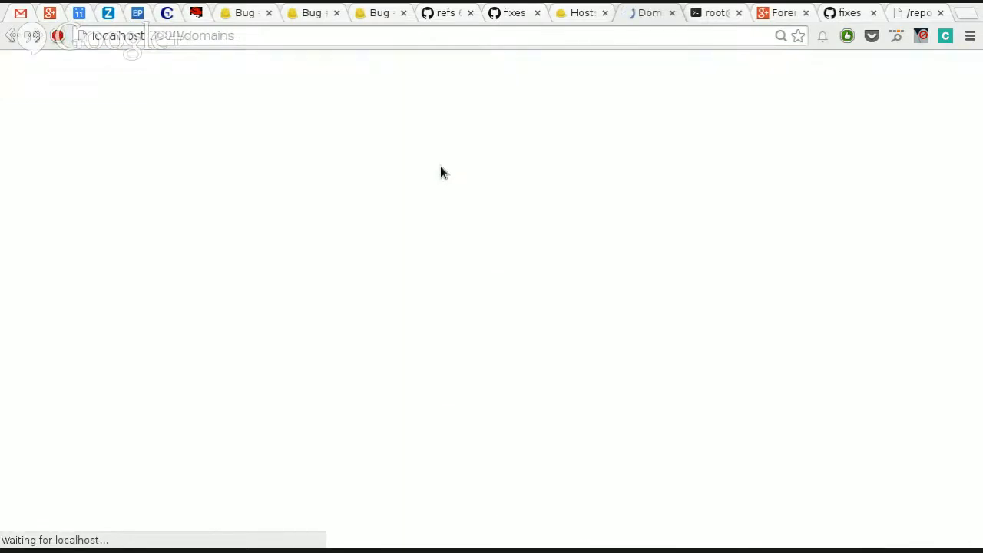
{"action": "mouse_move", "coordinate": [435, 81]}
{"action": "left_click", "coordinate": [420, 163]}
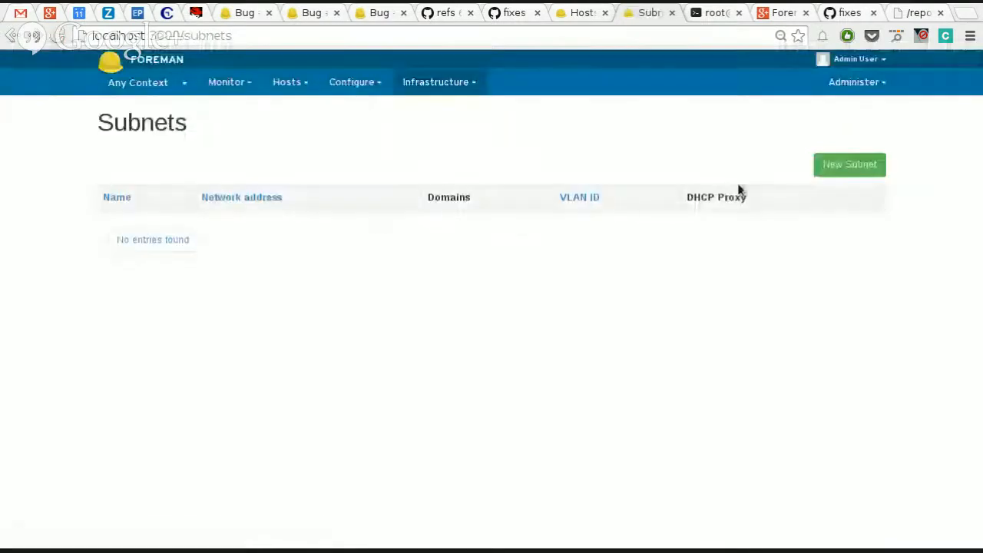
{"action": "left_click", "coordinate": [840, 167]}
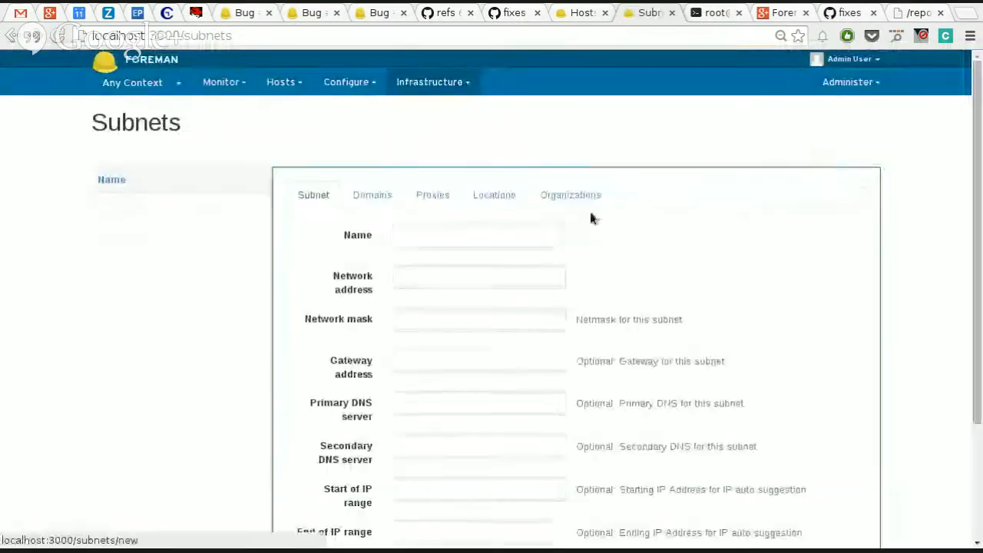
{"action": "left_click", "coordinate": [476, 236]}
{"action": "scroll", "coordinate": [476, 238], "scroll_direction": "down", "scroll_amount": 4}
{"action": "scroll", "coordinate": [476, 238], "scroll_direction": "up", "scroll_amount": 2}
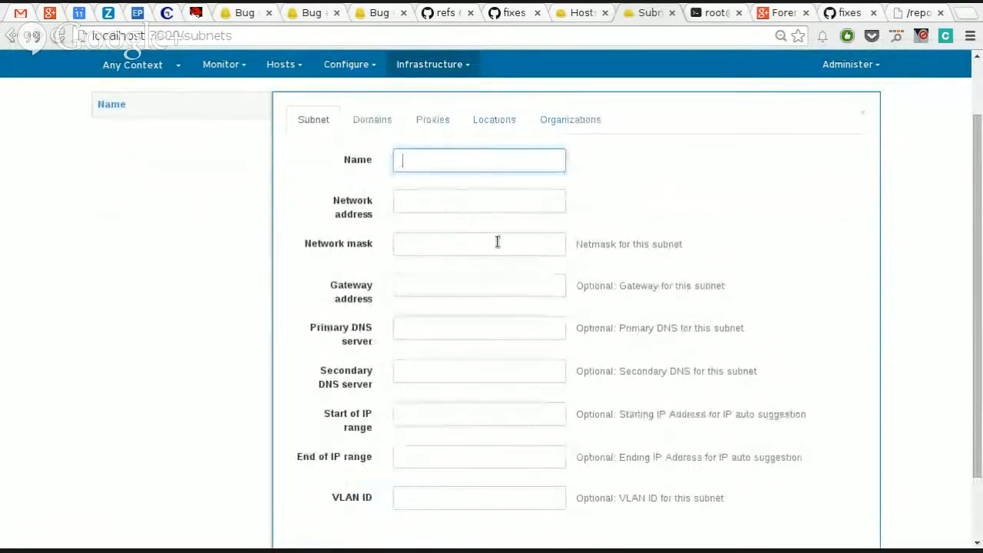
{"action": "scroll", "coordinate": [608, 254], "scroll_direction": "up", "scroll_amount": 2}
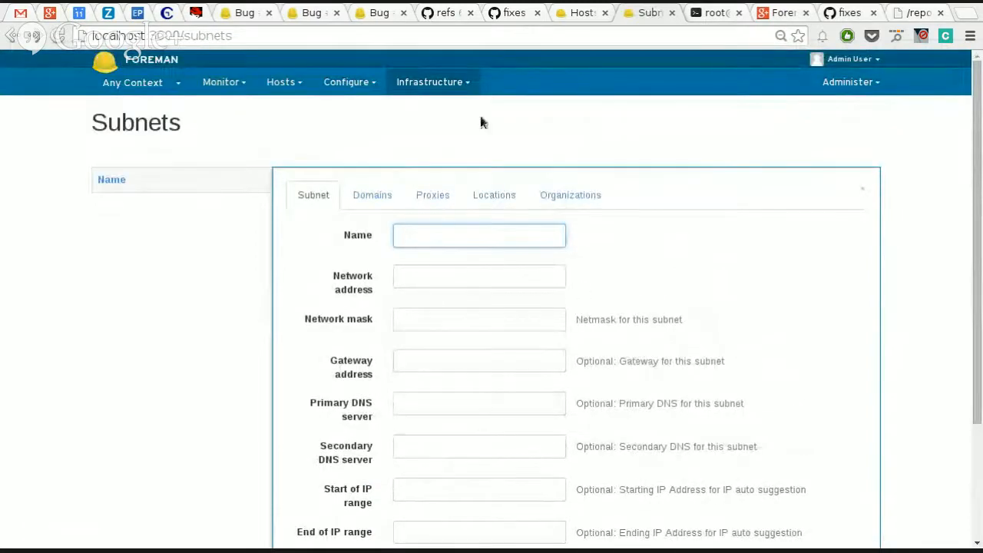
Step: Start importing subnets from the localhost smart proxy and review the form for the 192.168.122.0/24 subnet
{"action": "left_click", "coordinate": [457, 83]}
{"action": "left_click", "coordinate": [449, 110]}
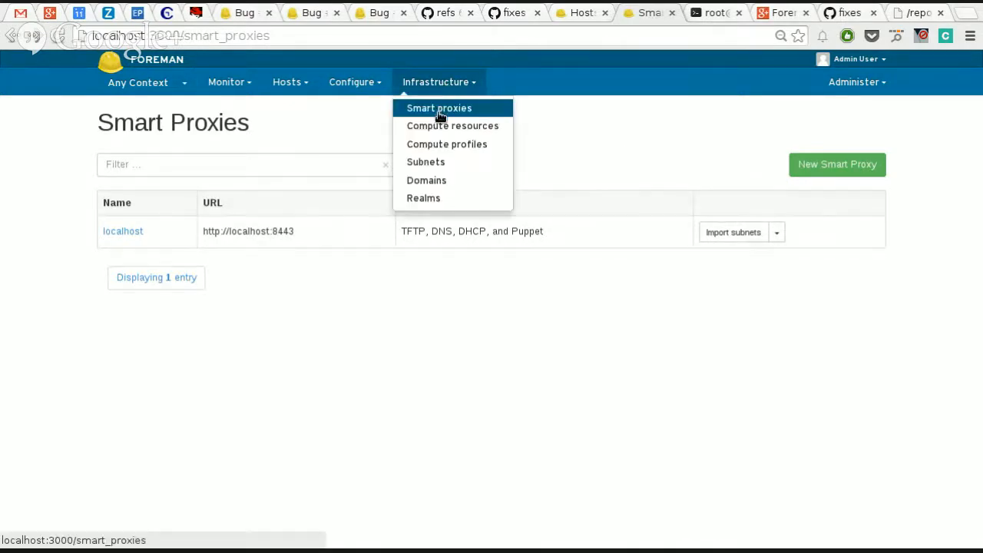
{"action": "left_click", "coordinate": [729, 233]}
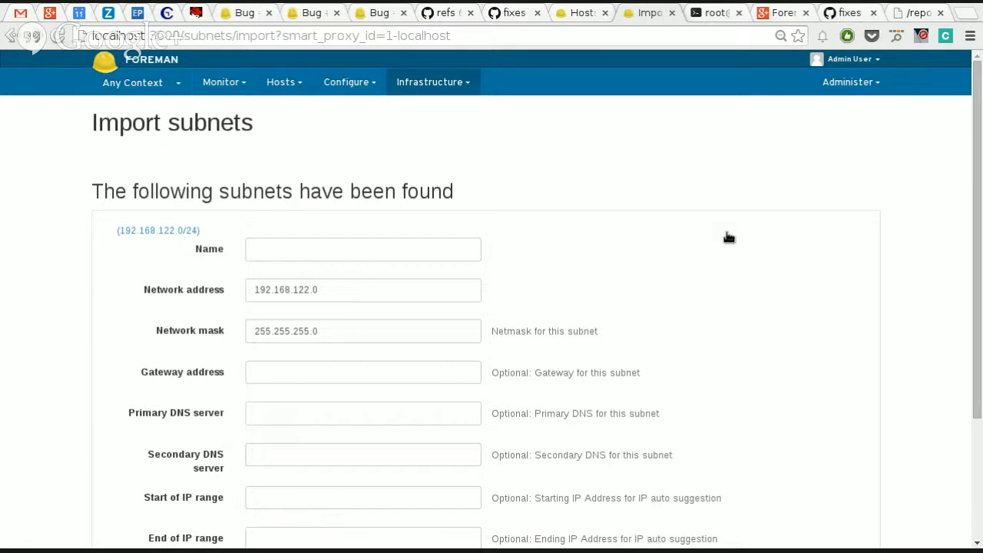
{"action": "scroll", "coordinate": [746, 259], "scroll_direction": "down", "scroll_amount": 3}
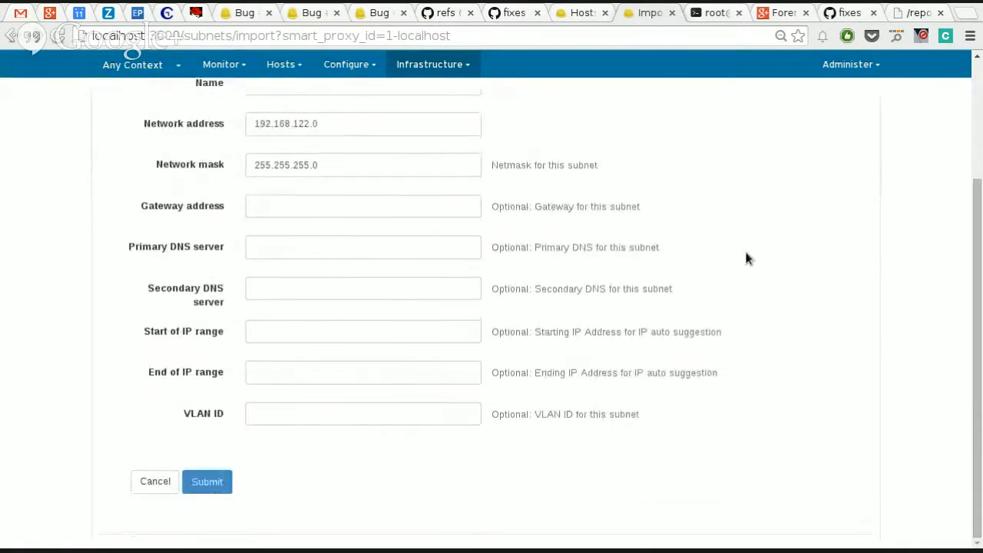
{"action": "scroll", "coordinate": [747, 258], "scroll_direction": "up", "scroll_amount": 2}
{"action": "scroll", "coordinate": [745, 259], "scroll_direction": "down", "scroll_amount": 1}
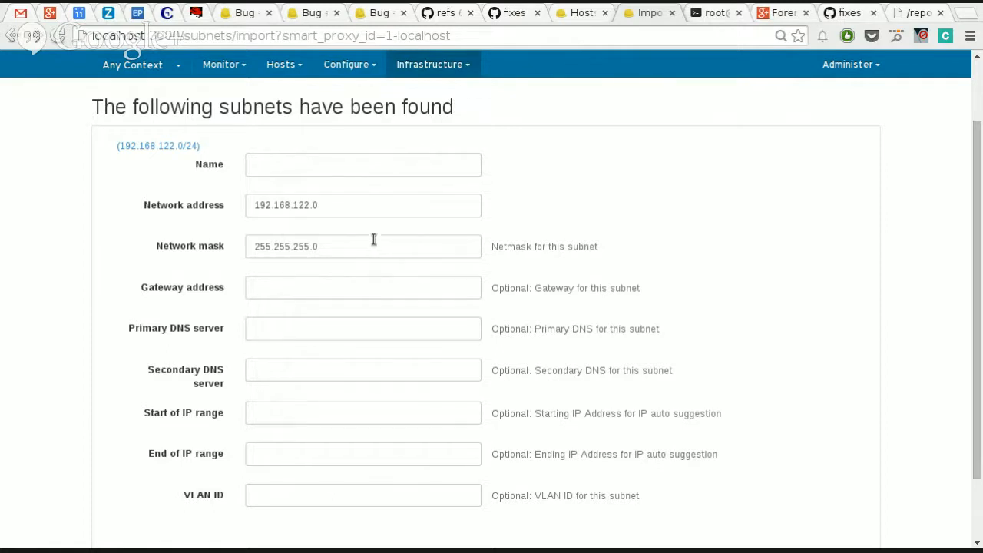
{"action": "left_click", "coordinate": [463, 65]}
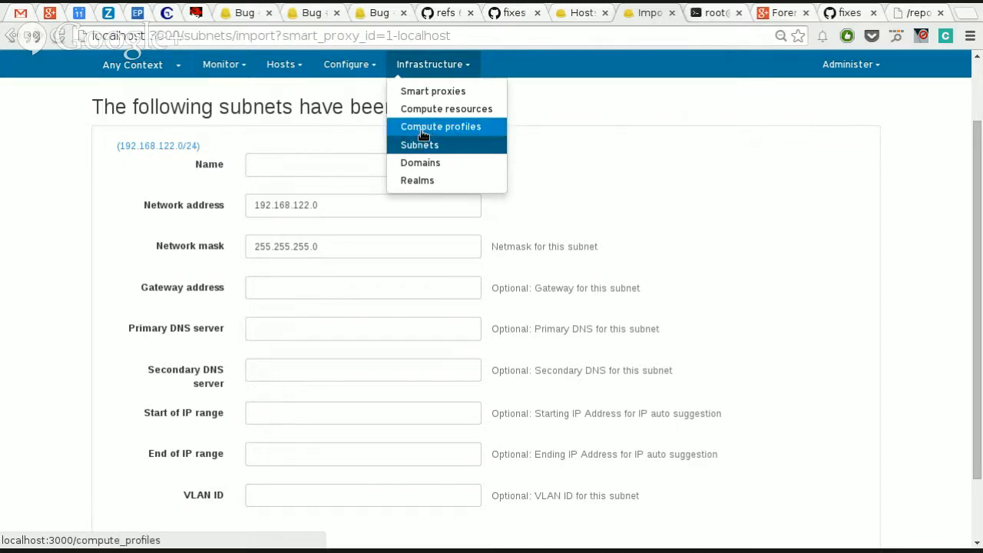
{"action": "left_click", "coordinate": [277, 170]}
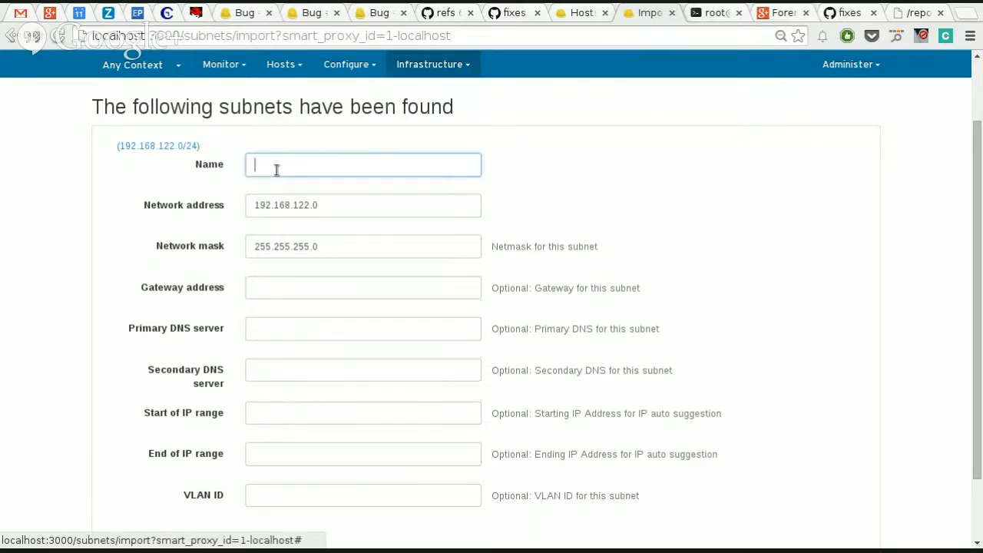
{"action": "scroll", "coordinate": [442, 171], "scroll_direction": "up", "scroll_amount": 1}
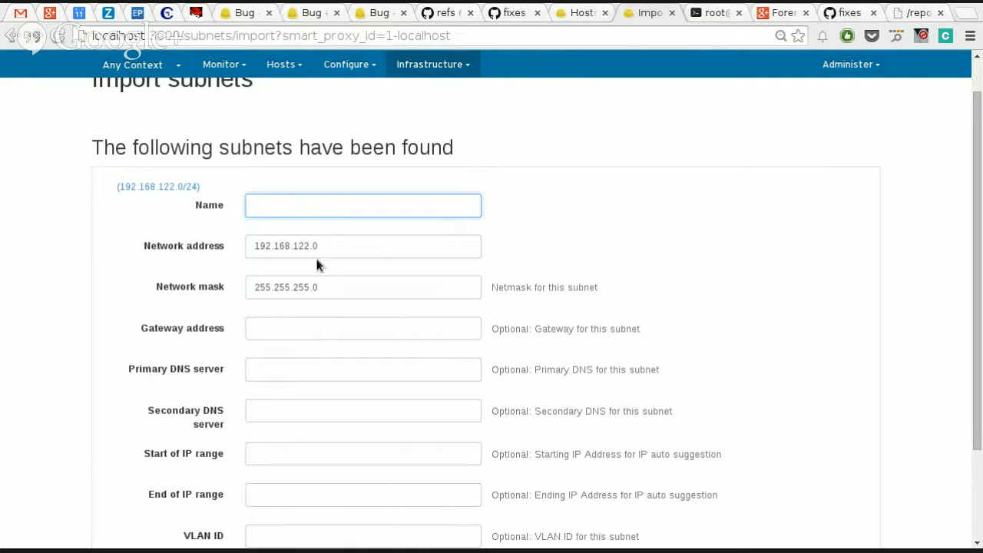
{"action": "left_click", "coordinate": [293, 542]}
{"action": "left_click", "coordinate": [304, 533]}
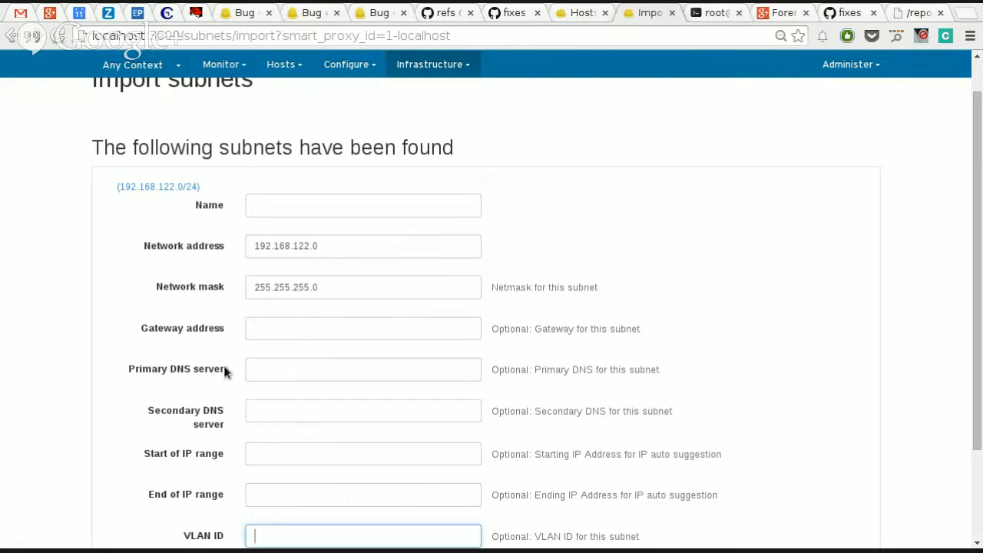
{"action": "left_click", "coordinate": [161, 190]}
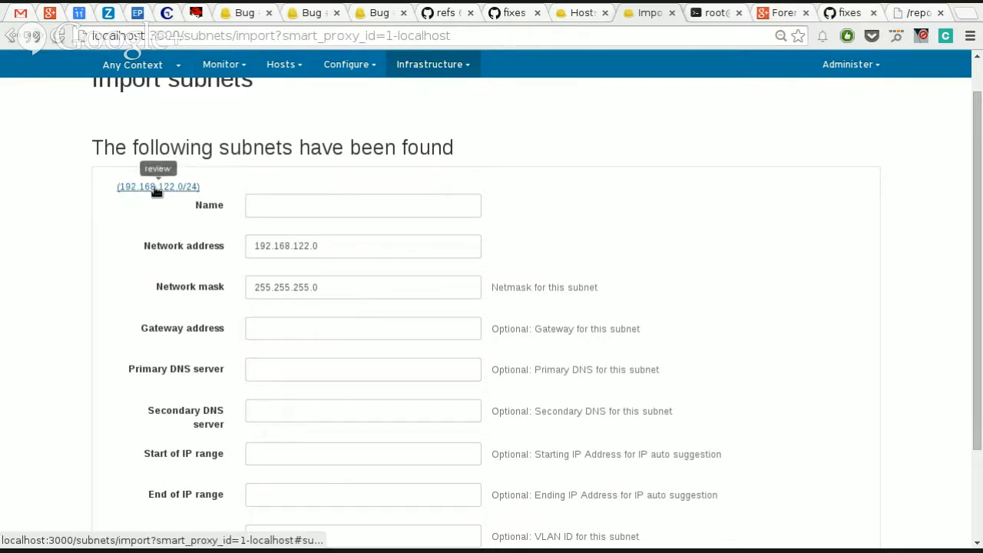
Step: Name the 192.168.122.0/24 subnet being imported virtual.lan
{"action": "left_click", "coordinate": [276, 206]}
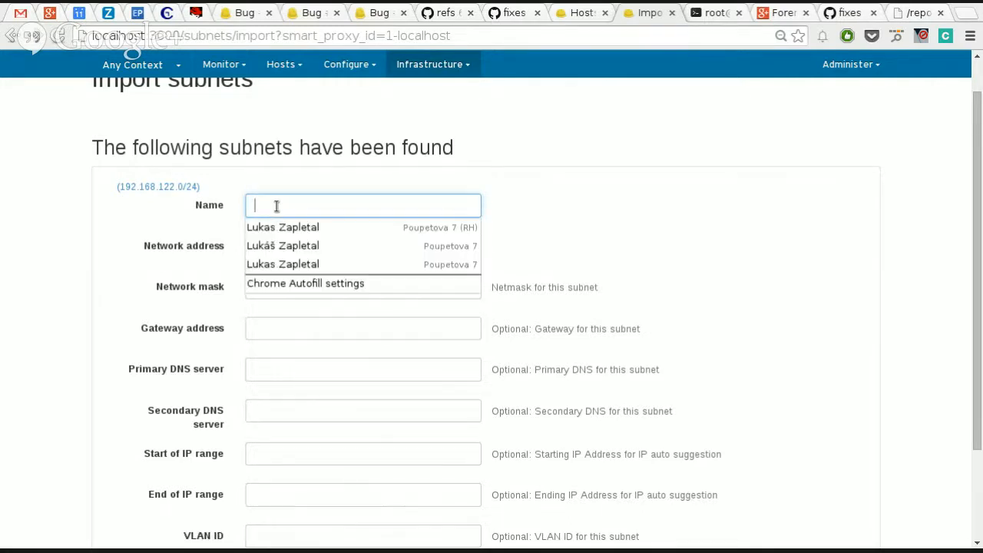
{"action": "type", "text": "virtual.lan"}
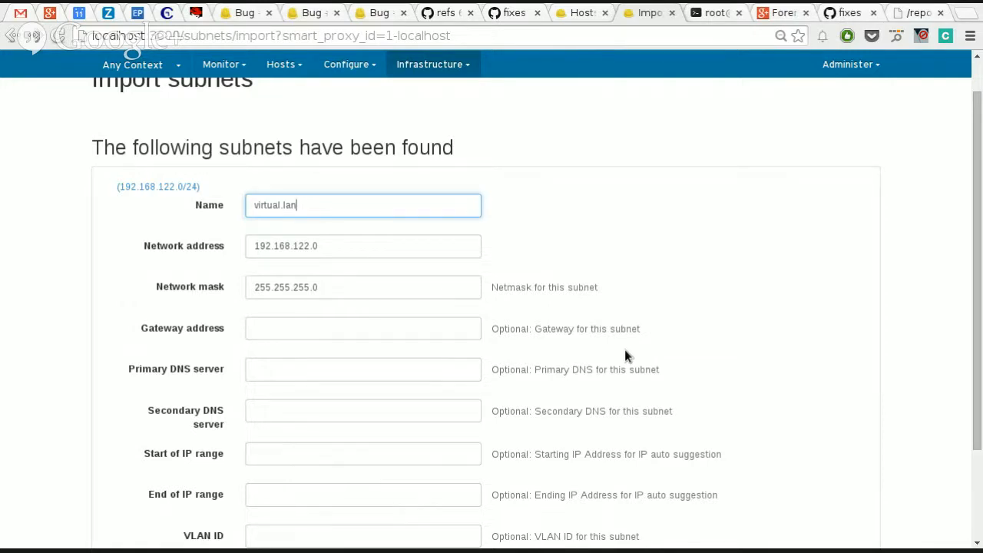
Step: Set both the gateway address and the primary DNS server of the virtual.lan subnet to 192.168.122.1
{"action": "left_click", "coordinate": [345, 336]}
{"action": "scroll", "coordinate": [530, 338], "scroll_direction": "down", "scroll_amount": 1}
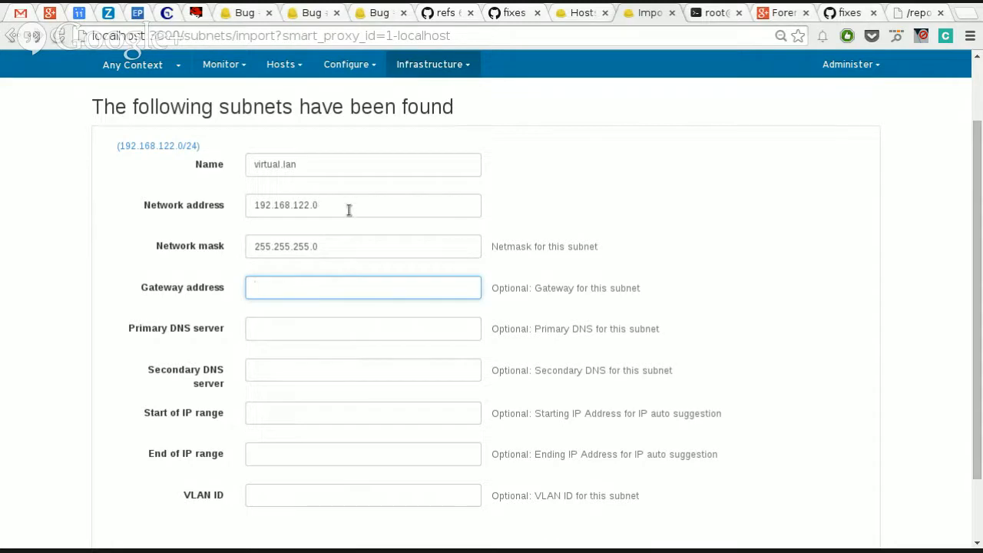
{"action": "left_click_drag", "start_coordinate": [349, 206], "coordinate": [118, 256]}
{"action": "key", "text": "ctrl+c"}
{"action": "left_click", "coordinate": [263, 298]}
{"action": "key", "text": "ctrl+v"}
{"action": "key", "text": "BackSpace"}
{"action": "type", "text": "1"}
{"action": "key", "text": "ctrl+a"}
{"action": "key", "text": "ctrl+c"}
{"action": "key", "text": "Tab"}
{"action": "key", "text": "ctrl+v"}
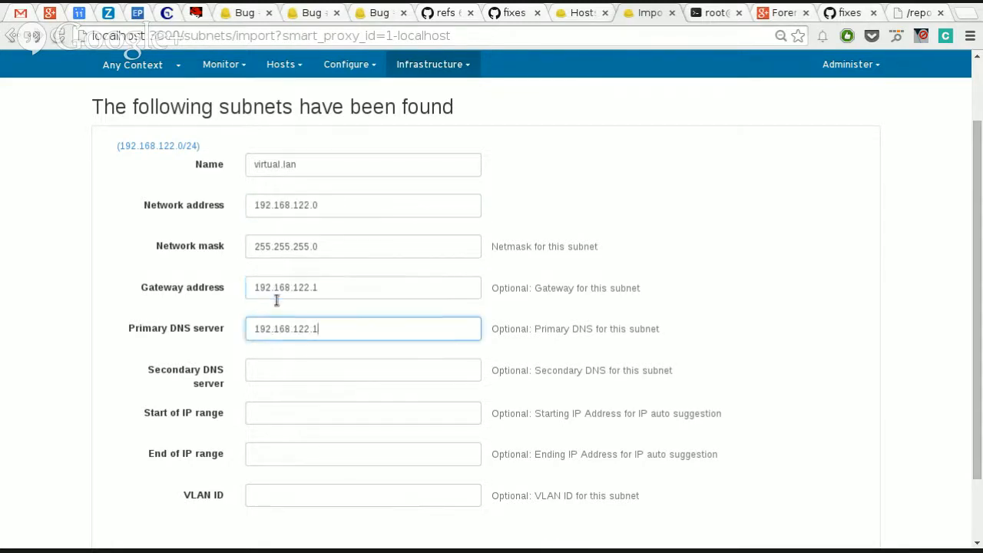
Step: Set the virtual.lan subnet's IP range to start at 192.168.122.100 and end at 192.168.122.200
{"action": "key", "text": "Tab"}
{"action": "key", "text": "Tab"}
{"action": "key", "text": "ctrl+v"}
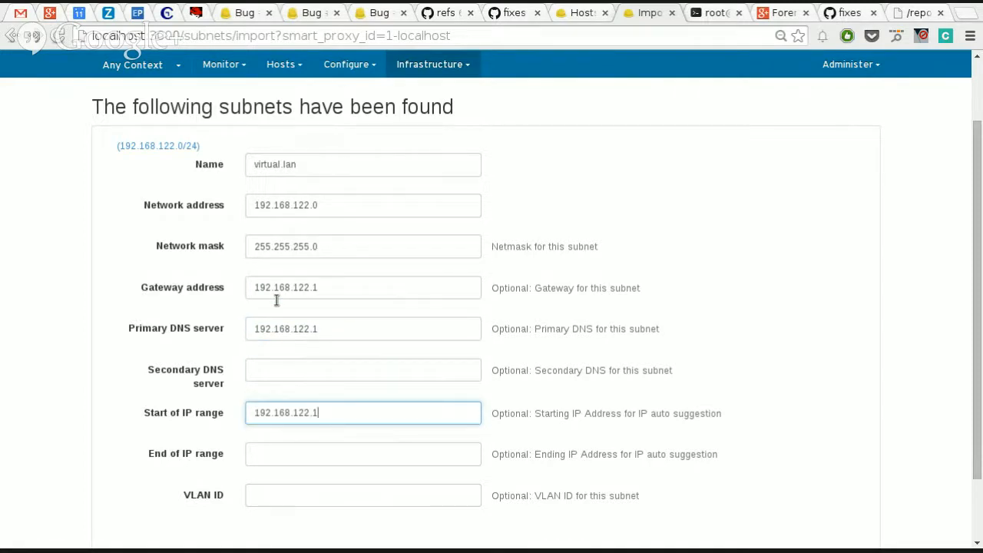
{"action": "type", "text": "00"}
{"action": "key", "text": "Tab"}
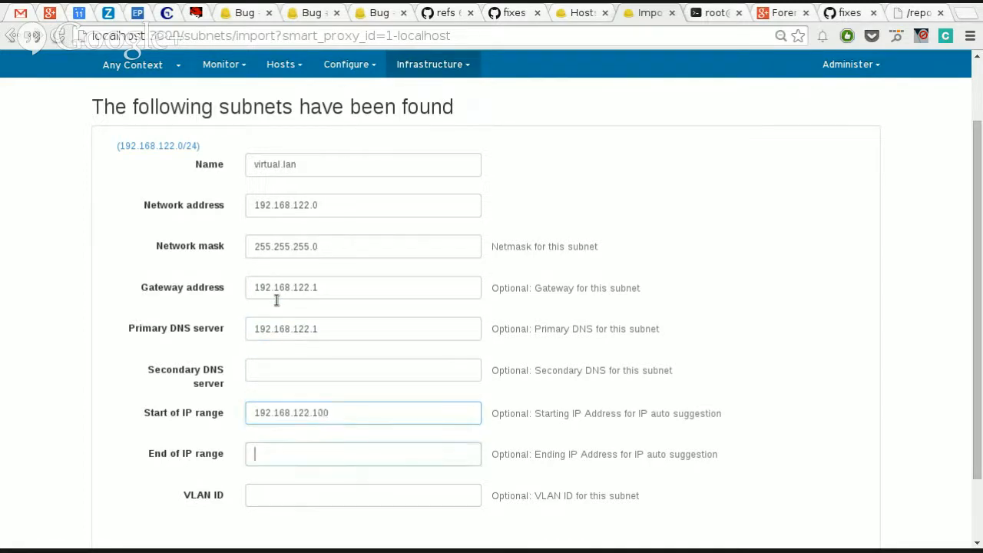
{"action": "key", "text": "ctrl+v"}
{"action": "key", "text": "BackSpace"}
{"action": "type", "text": "200"}
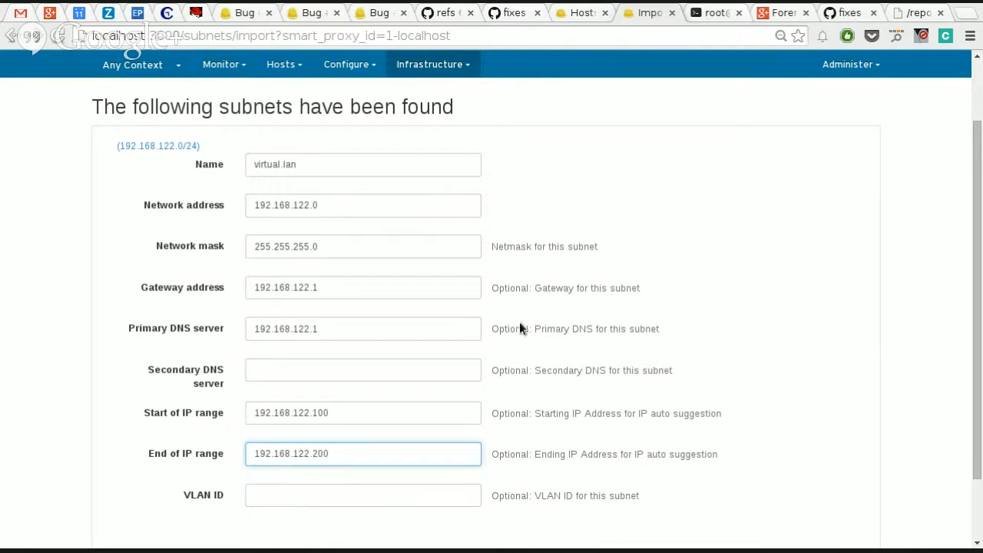
Step: Review the completed details of the virtual.lan subnet and submit the import
{"action": "scroll", "coordinate": [496, 345], "scroll_direction": "down", "scroll_amount": 2}
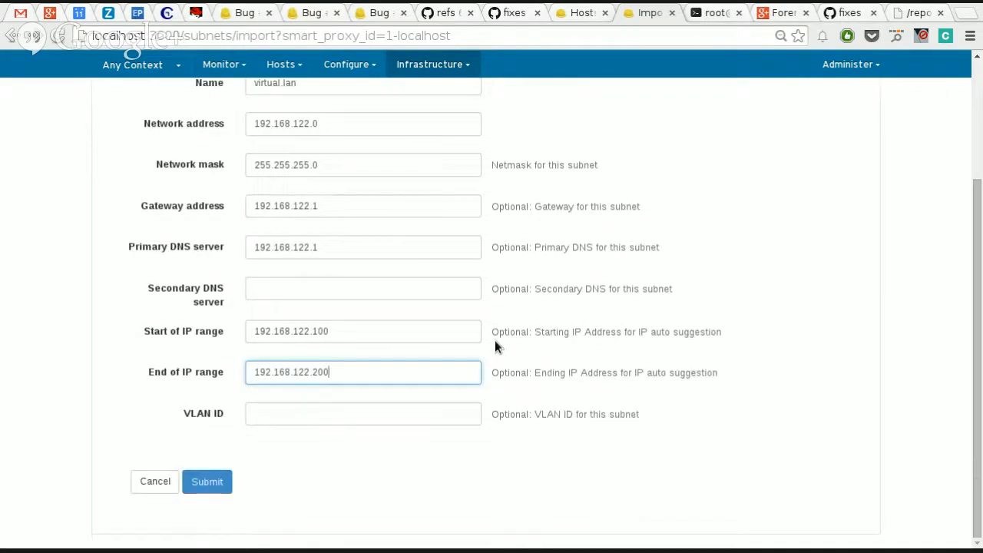
{"action": "scroll", "coordinate": [496, 347], "scroll_direction": "up", "scroll_amount": 4}
{"action": "scroll", "coordinate": [495, 347], "scroll_direction": "down", "scroll_amount": 2}
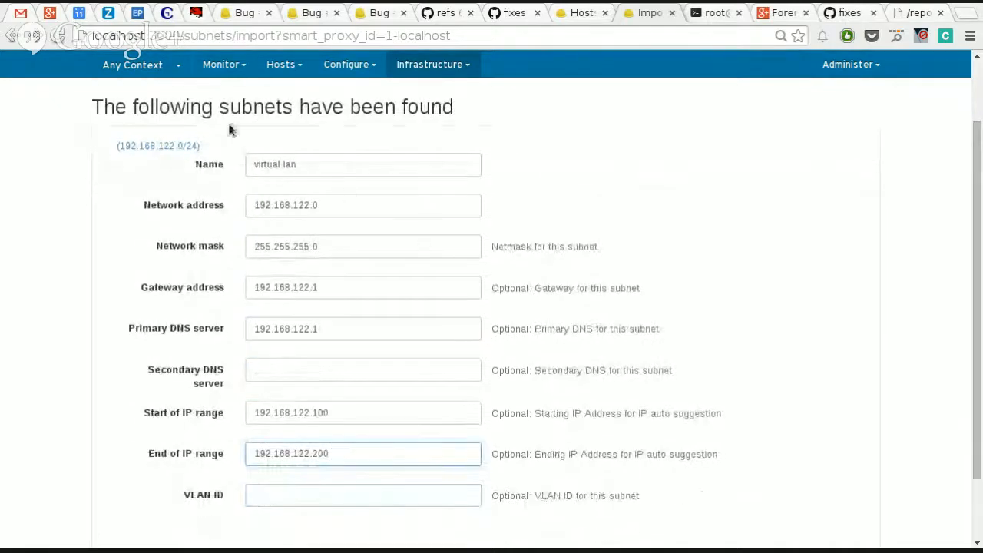
{"action": "scroll", "coordinate": [485, 175], "scroll_direction": "up", "scroll_amount": 1}
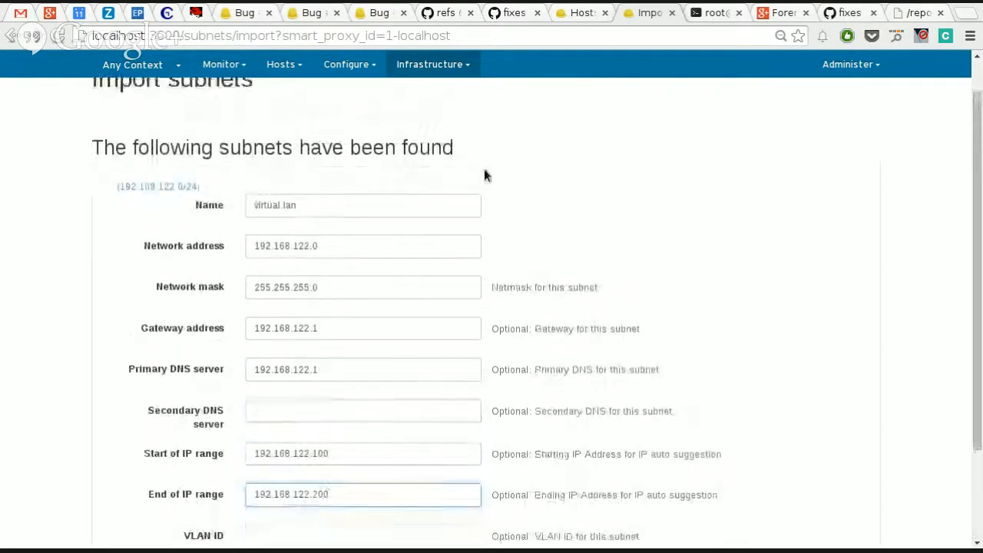
{"action": "scroll", "coordinate": [485, 175], "scroll_direction": "up", "scroll_amount": 1}
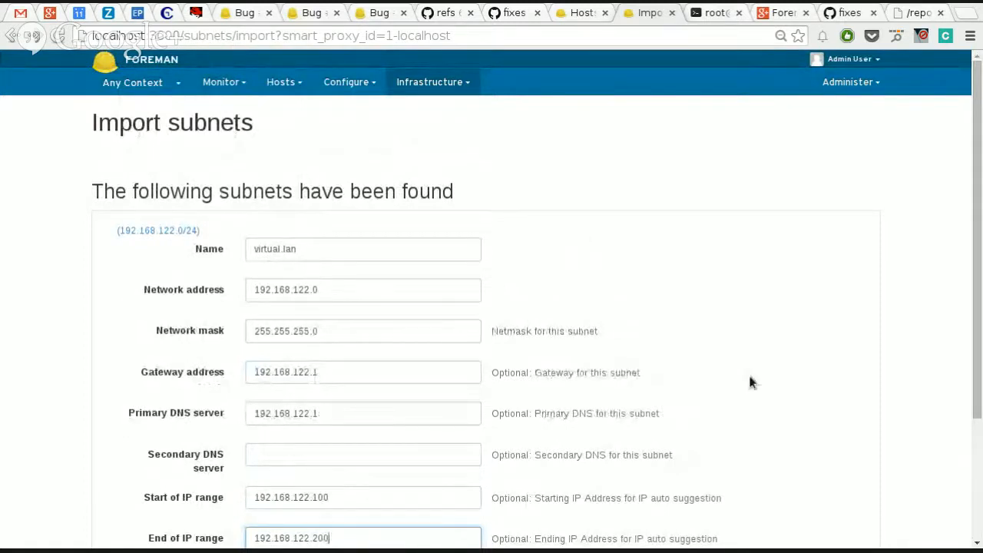
{"action": "scroll", "coordinate": [750, 383], "scroll_direction": "down", "scroll_amount": 4}
{"action": "left_click", "coordinate": [207, 481]}
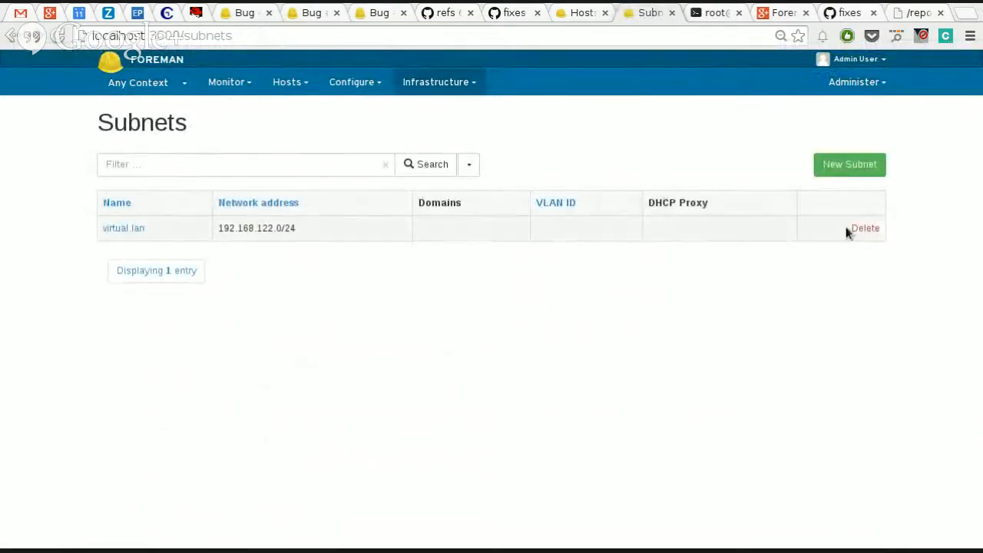
Step: Open the imported virtual.lan subnet for editing and examine its network settings and domain assignment
{"action": "left_click", "coordinate": [131, 229]}
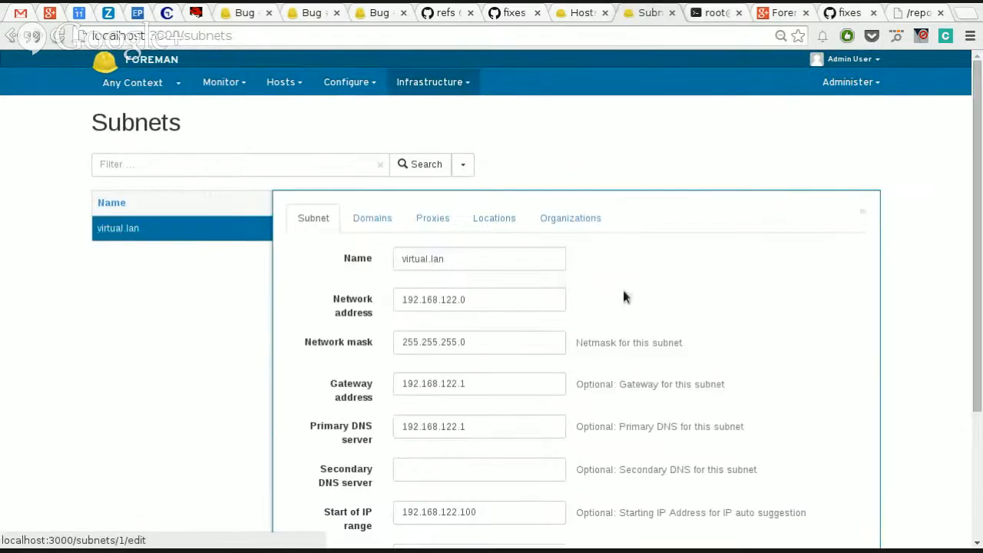
{"action": "scroll", "coordinate": [564, 350], "scroll_direction": "down", "scroll_amount": 3}
{"action": "scroll", "coordinate": [641, 335], "scroll_direction": "up", "scroll_amount": 2}
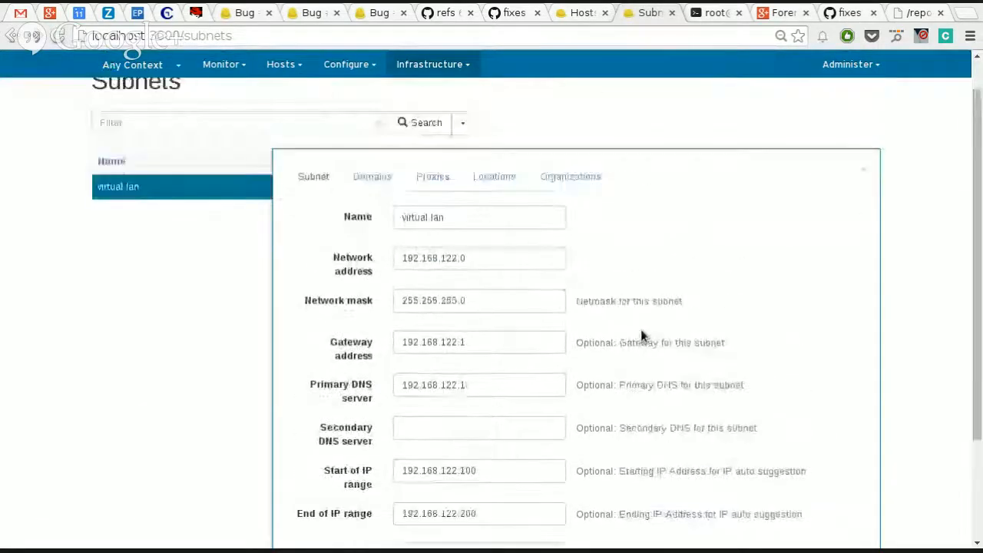
{"action": "scroll", "coordinate": [642, 336], "scroll_direction": "down", "scroll_amount": 1}
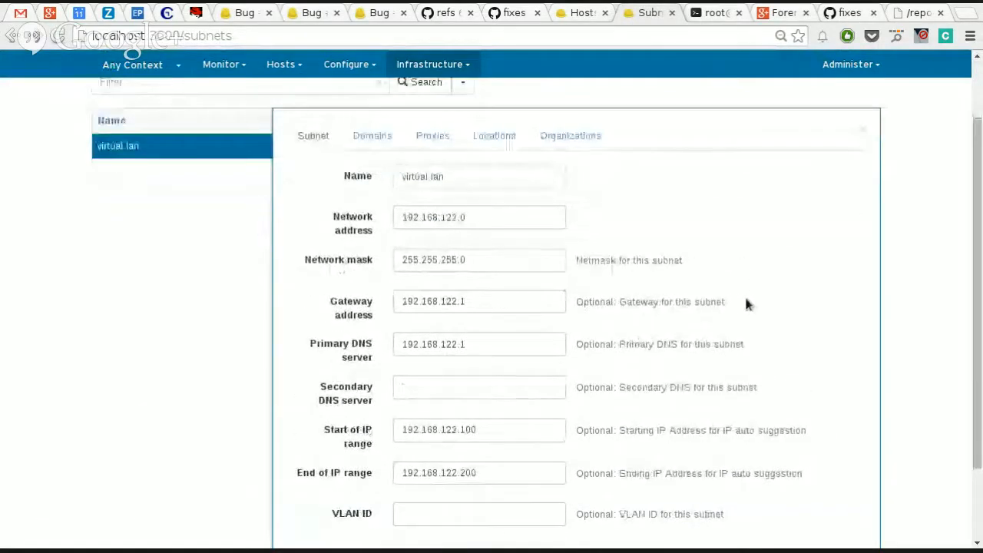
{"action": "scroll", "coordinate": [693, 292], "scroll_direction": "up", "scroll_amount": 1}
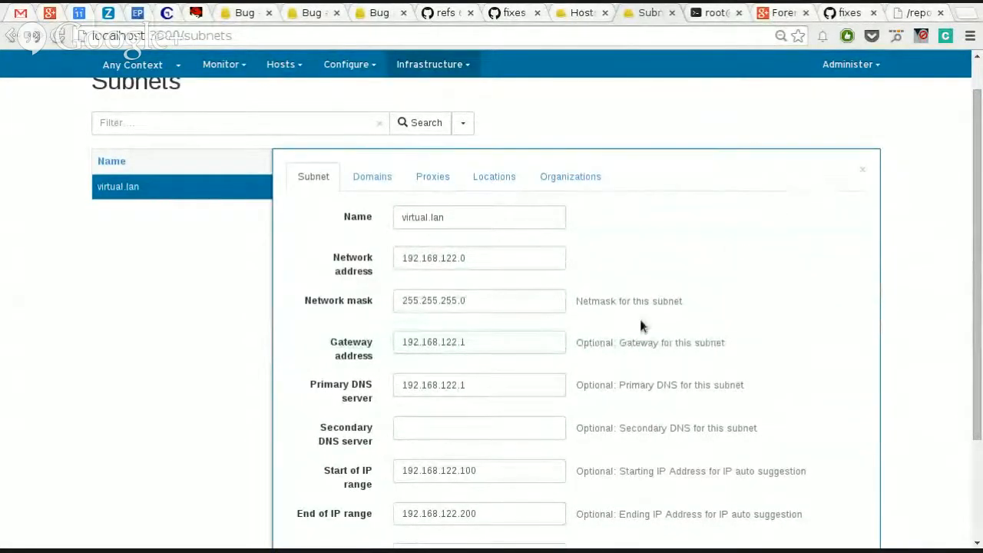
{"action": "scroll", "coordinate": [639, 319], "scroll_direction": "down", "scroll_amount": 3}
{"action": "scroll", "coordinate": [650, 303], "scroll_direction": "up", "scroll_amount": 3}
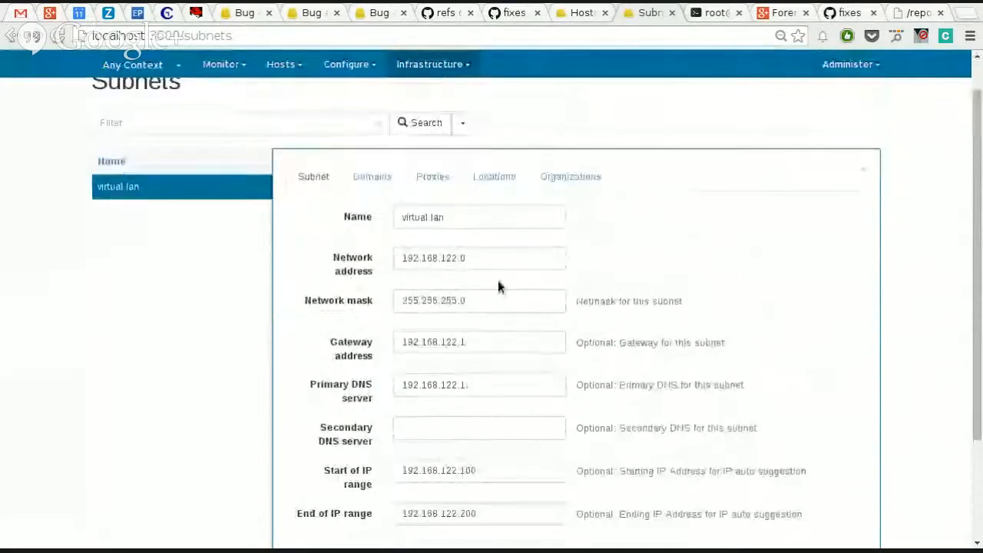
{"action": "left_click", "coordinate": [373, 178]}
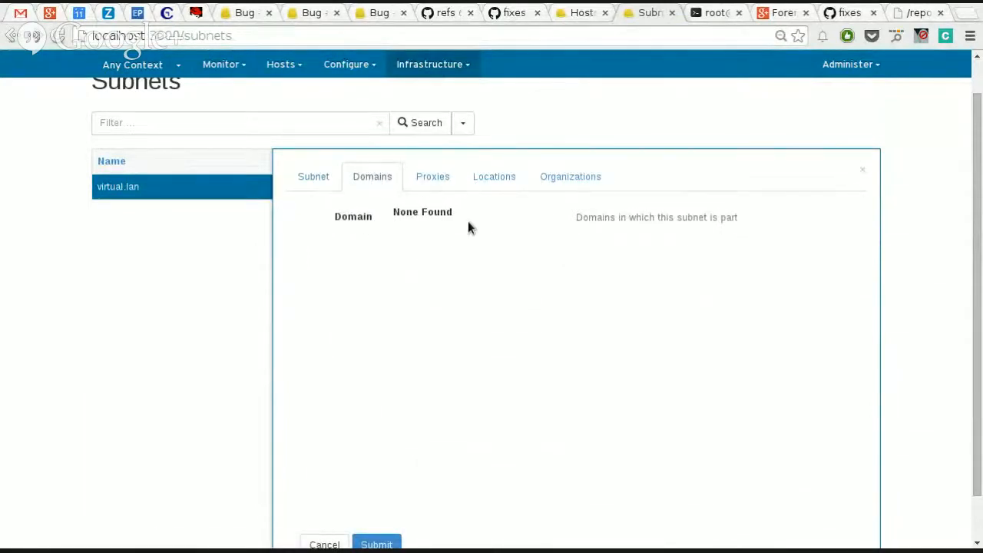
{"action": "scroll", "coordinate": [568, 376], "scroll_direction": "down", "scroll_amount": 2}
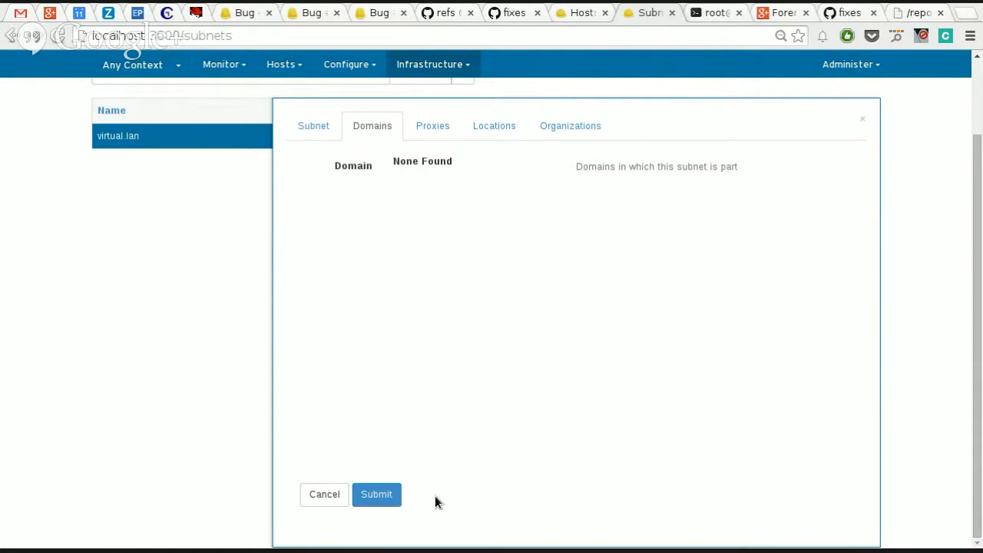
{"action": "scroll", "coordinate": [506, 408], "scroll_direction": "up", "scroll_amount": 3}
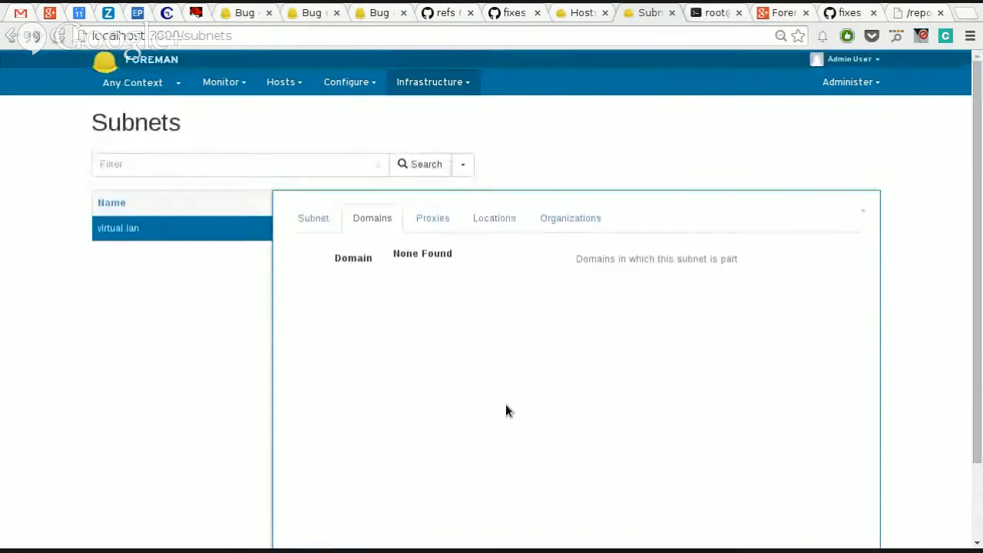
{"action": "scroll", "coordinate": [569, 361], "scroll_direction": "down", "scroll_amount": 3}
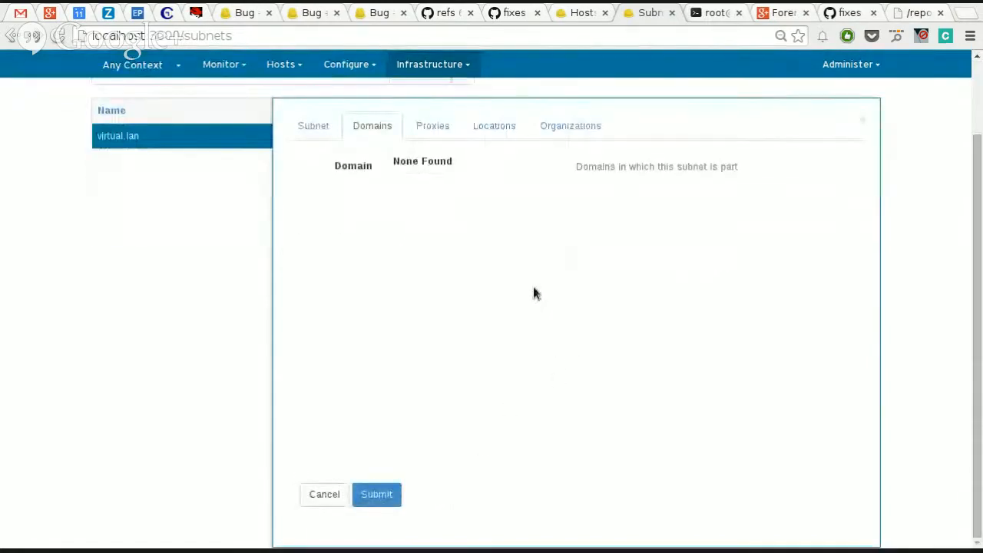
Step: Set the DHCP, TFTP and DNS proxies of the virtual.lan subnet to localhost
{"action": "left_click", "coordinate": [433, 129]}
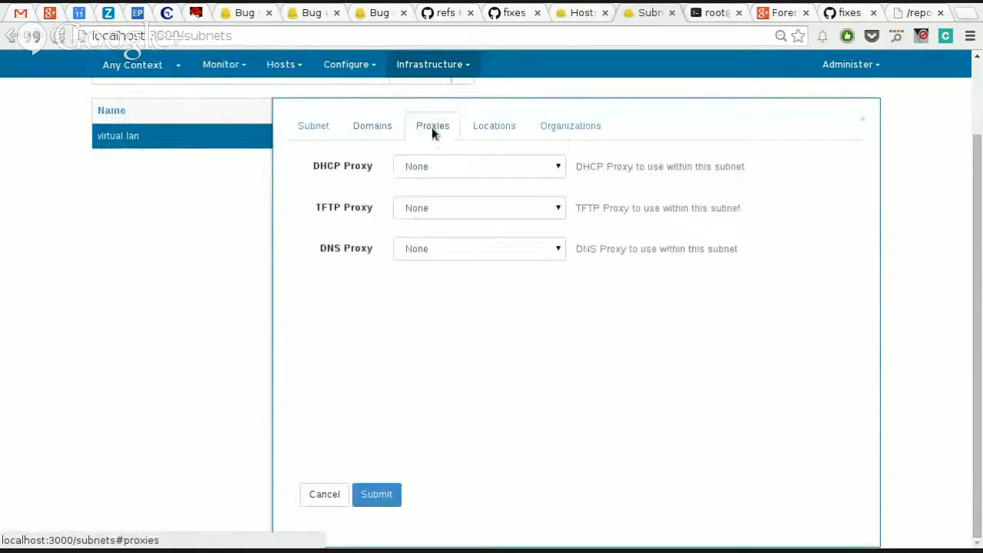
{"action": "left_click", "coordinate": [446, 166]}
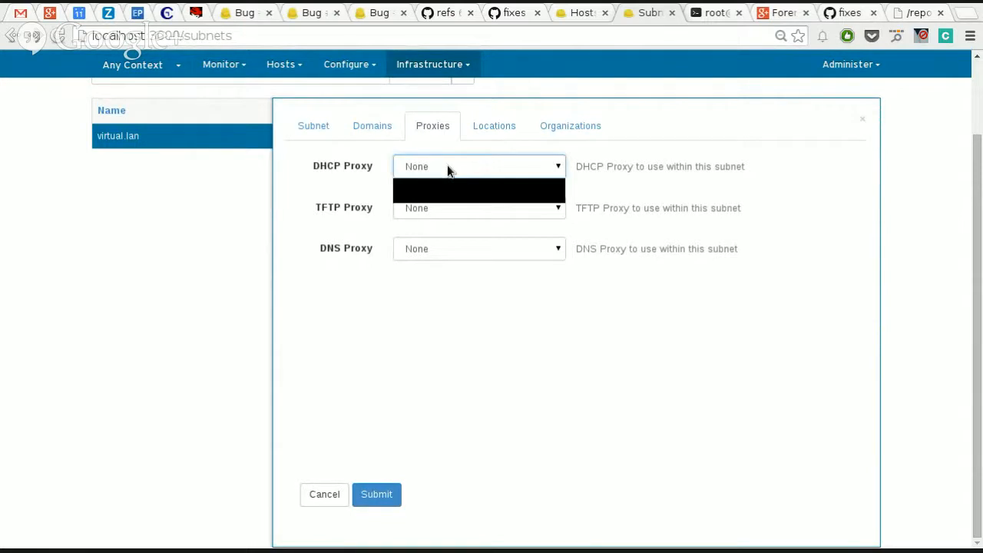
{"action": "left_click", "coordinate": [446, 166]}
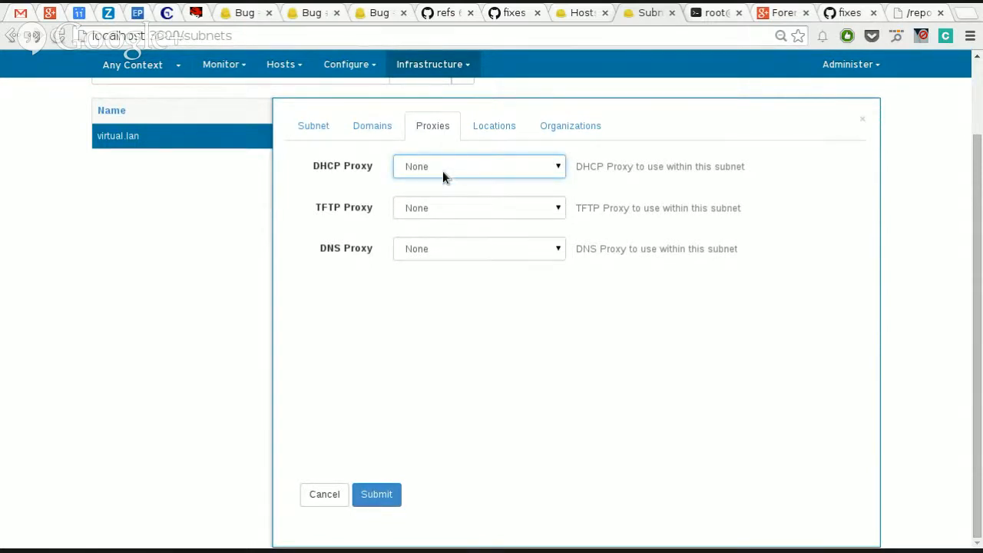
{"action": "scroll", "coordinate": [443, 176], "scroll_direction": "up", "scroll_amount": 3}
{"action": "left_click", "coordinate": [452, 258]}
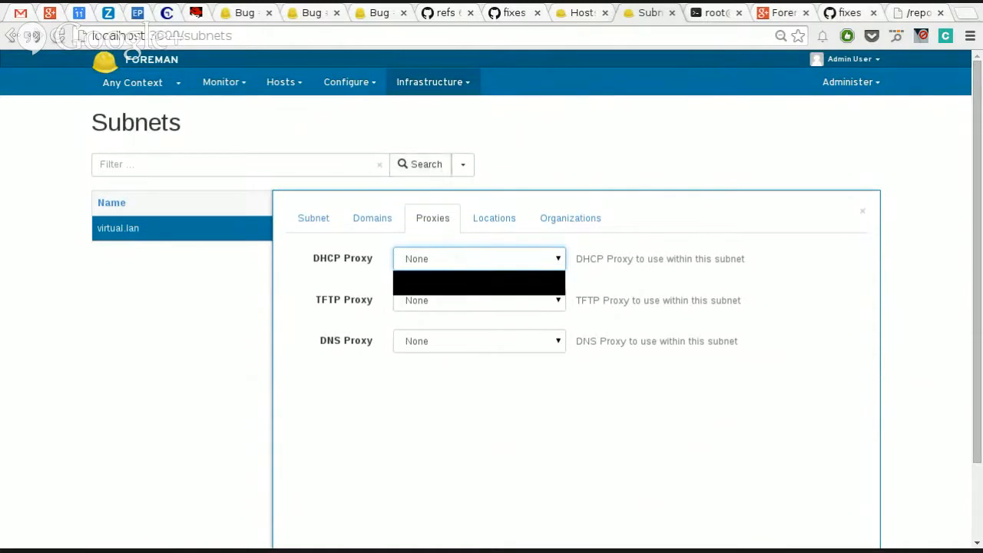
{"action": "left_click", "coordinate": [451, 290]}
{"action": "left_click", "coordinate": [451, 301]}
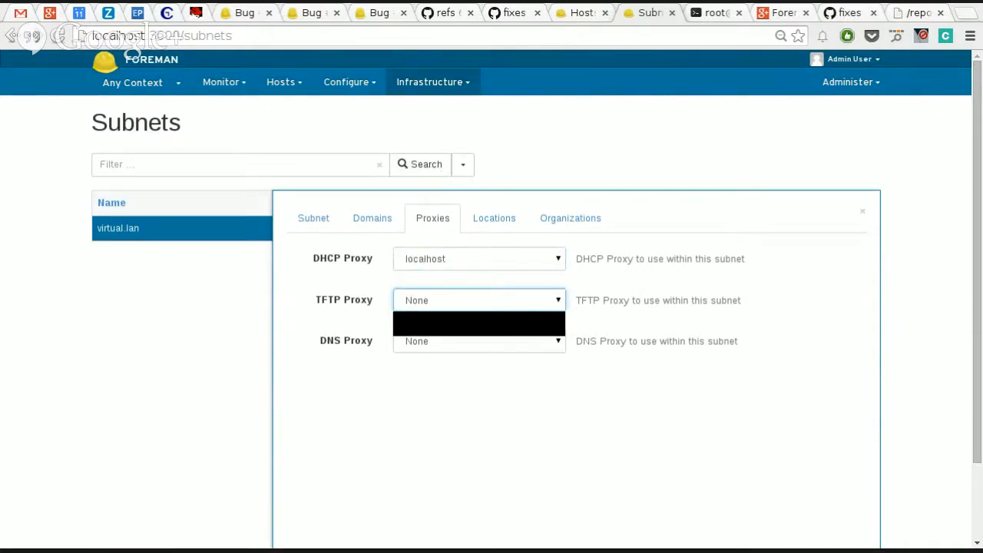
{"action": "left_click", "coordinate": [455, 322]}
{"action": "left_click", "coordinate": [458, 343]}
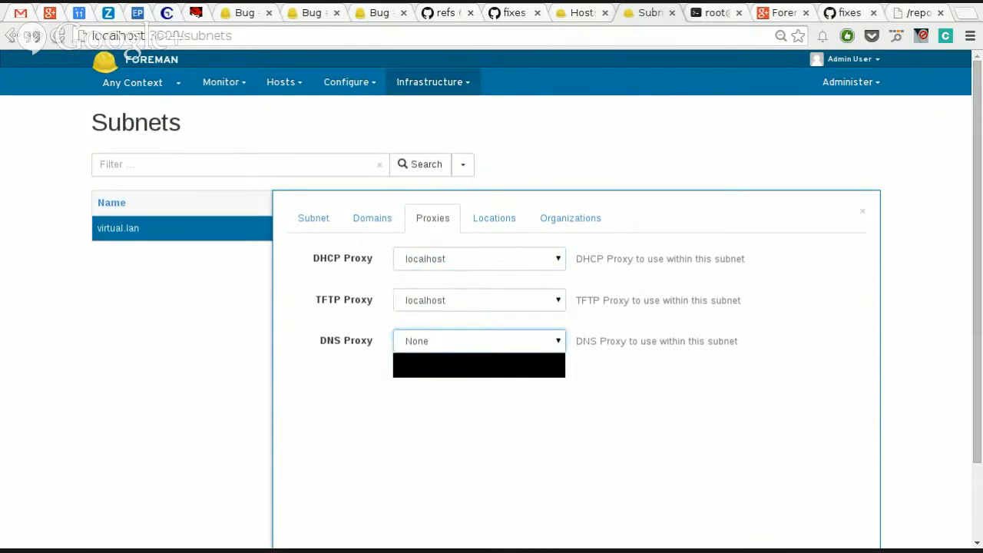
{"action": "left_click", "coordinate": [458, 370]}
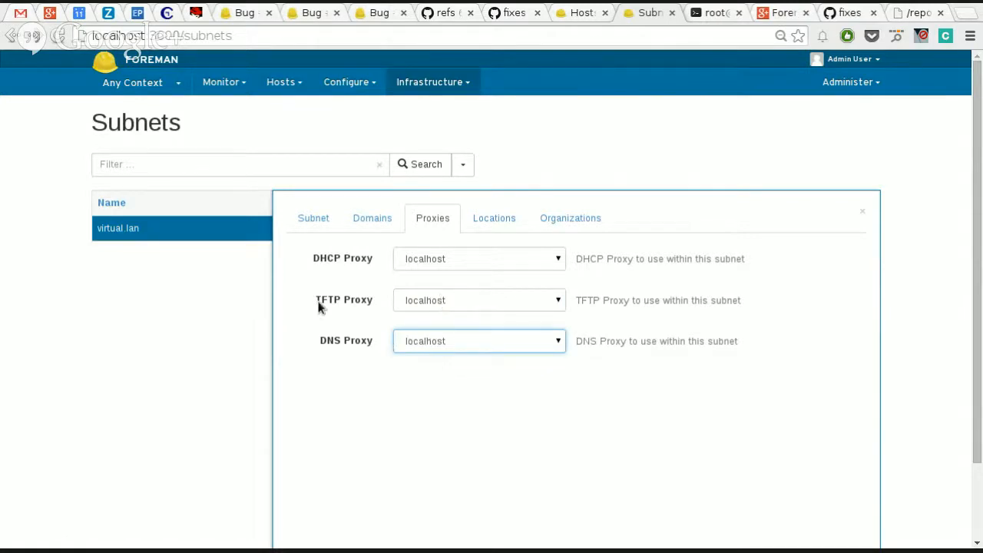
{"action": "left_click", "coordinate": [430, 303]}
{"action": "left_click", "coordinate": [441, 317]}
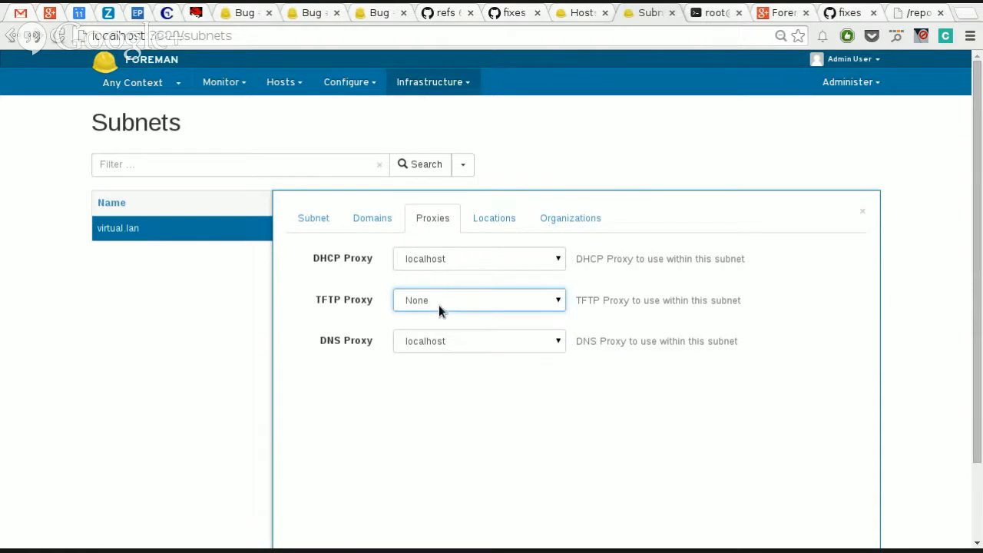
{"action": "left_click", "coordinate": [431, 306]}
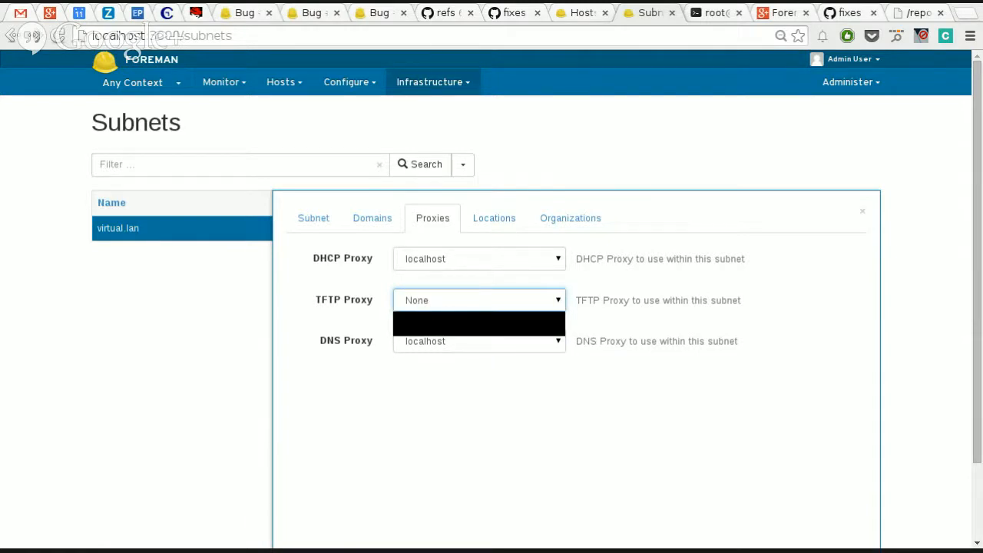
{"action": "left_click", "coordinate": [463, 313]}
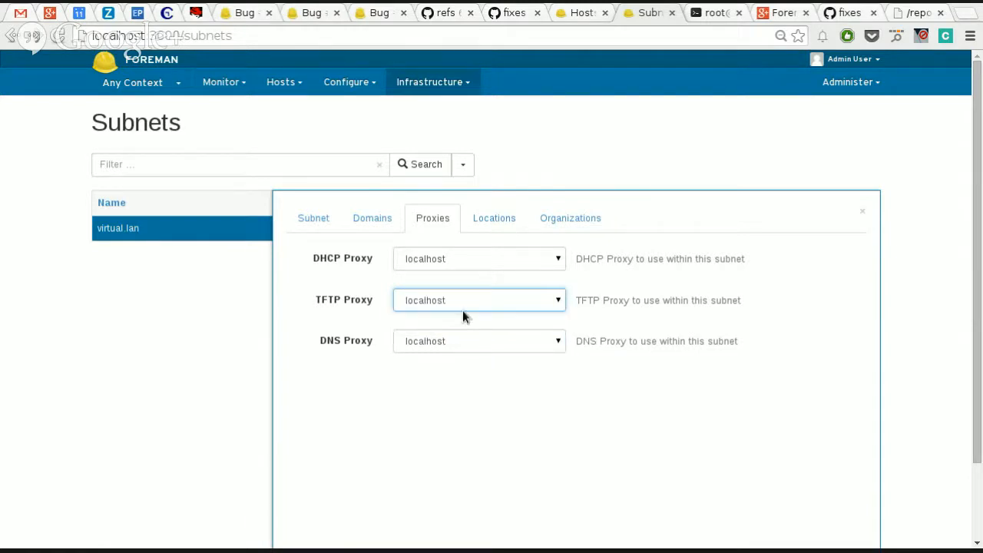
Step: Assign the virtual.lan subnet to the Brno location and the Red Hat organization
{"action": "left_click", "coordinate": [495, 224]}
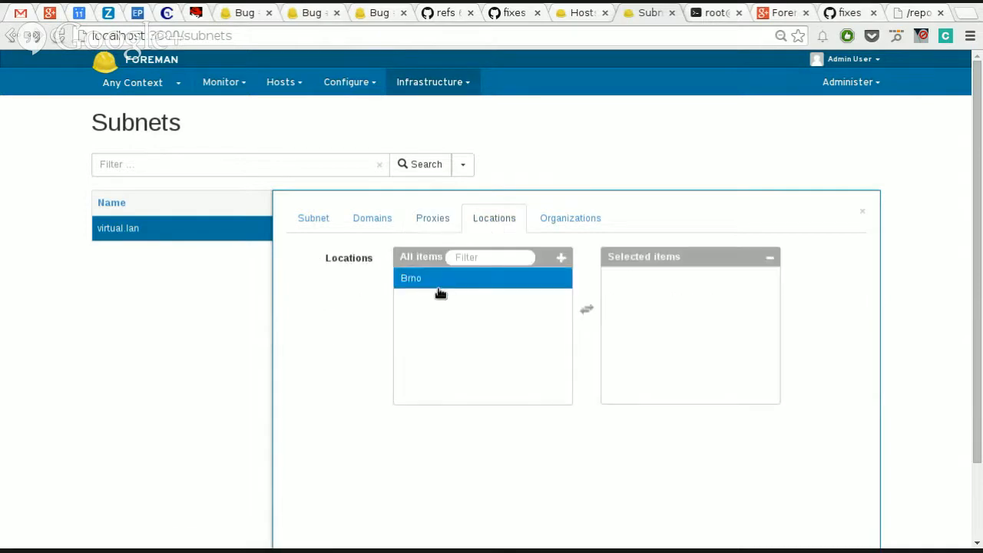
{"action": "left_click", "coordinate": [440, 284]}
{"action": "left_click", "coordinate": [568, 218]}
{"action": "left_click", "coordinate": [477, 279]}
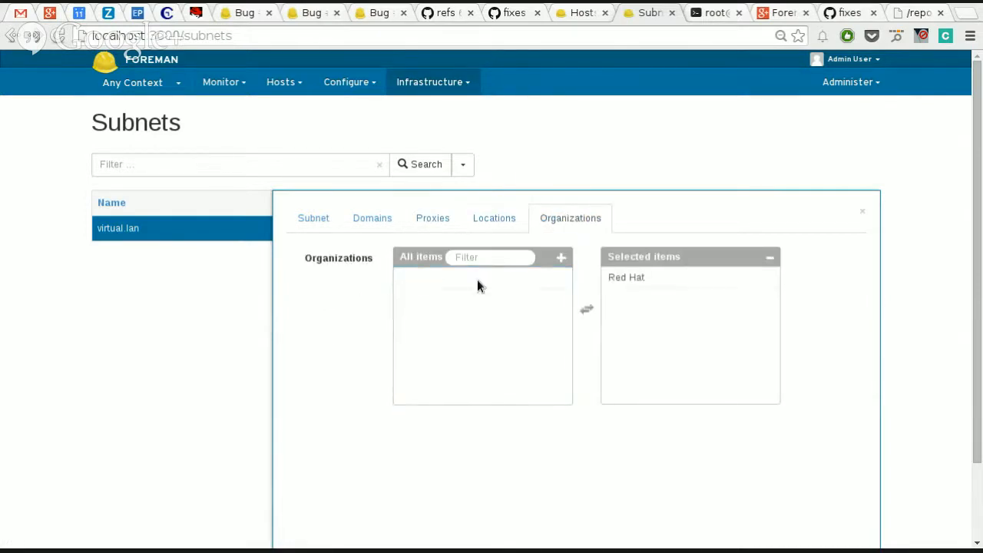
Step: Recheck the proxy assignments of the virtual.lan subnet and save its changes
{"action": "left_click", "coordinate": [434, 216]}
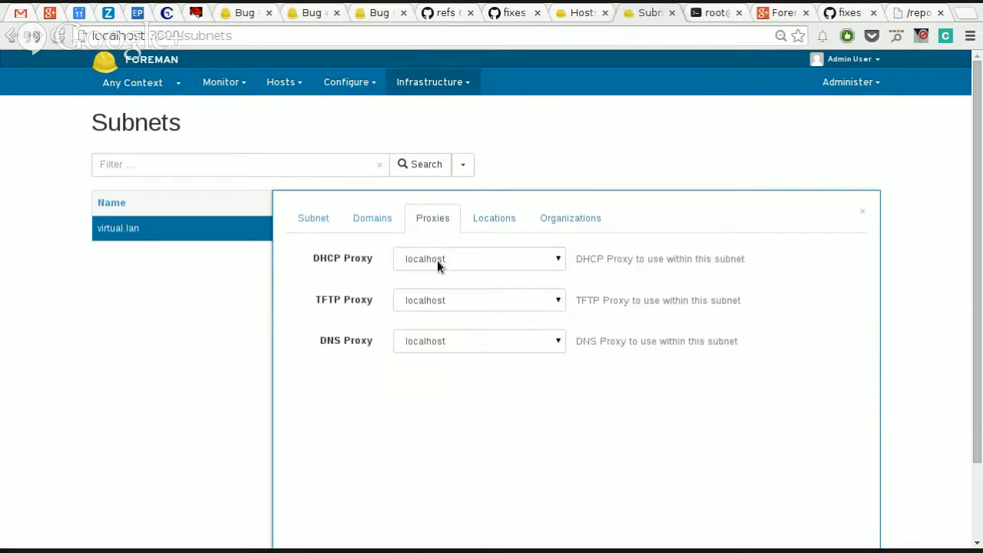
{"action": "left_click", "coordinate": [437, 260]}
{"action": "left_click", "coordinate": [426, 256]}
{"action": "scroll", "coordinate": [336, 311], "scroll_direction": "down", "scroll_amount": 2}
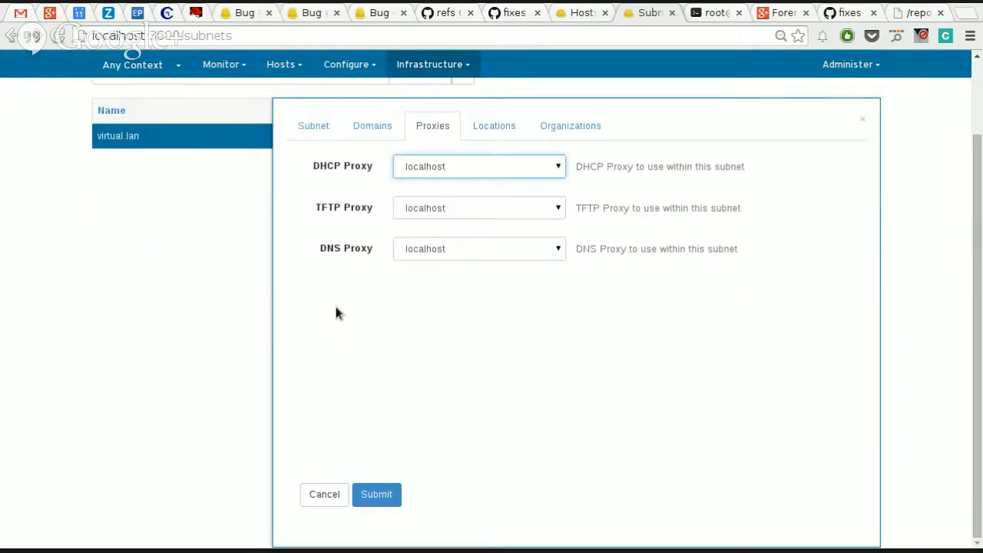
{"action": "left_click", "coordinate": [381, 495]}
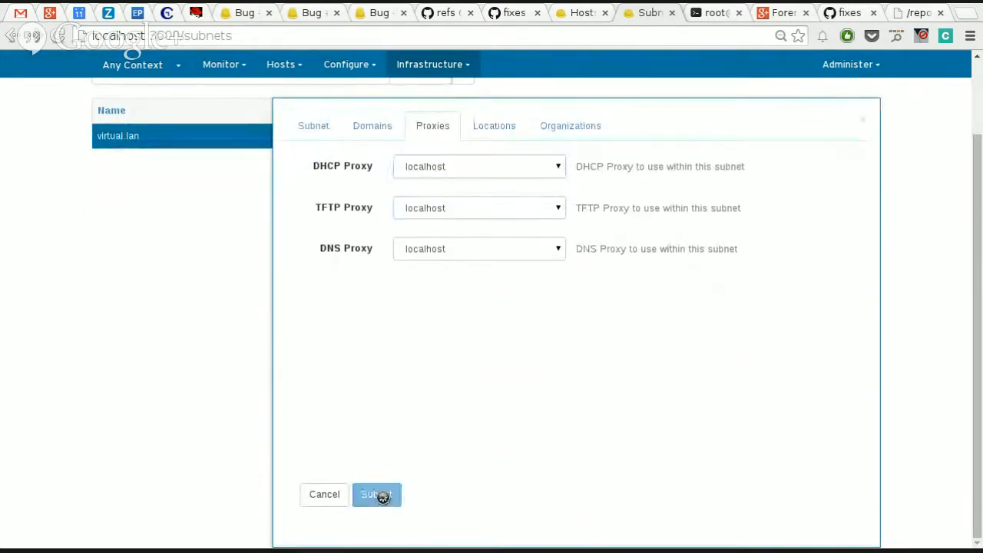
Step: Go to the domain configuration and start creating a new domain
{"action": "left_click", "coordinate": [428, 88]}
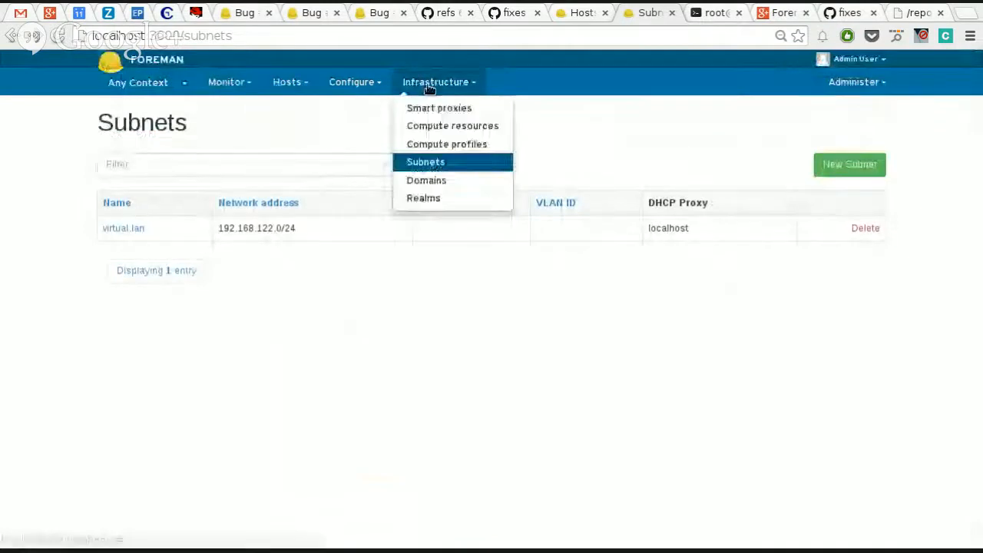
{"action": "left_click", "coordinate": [434, 181]}
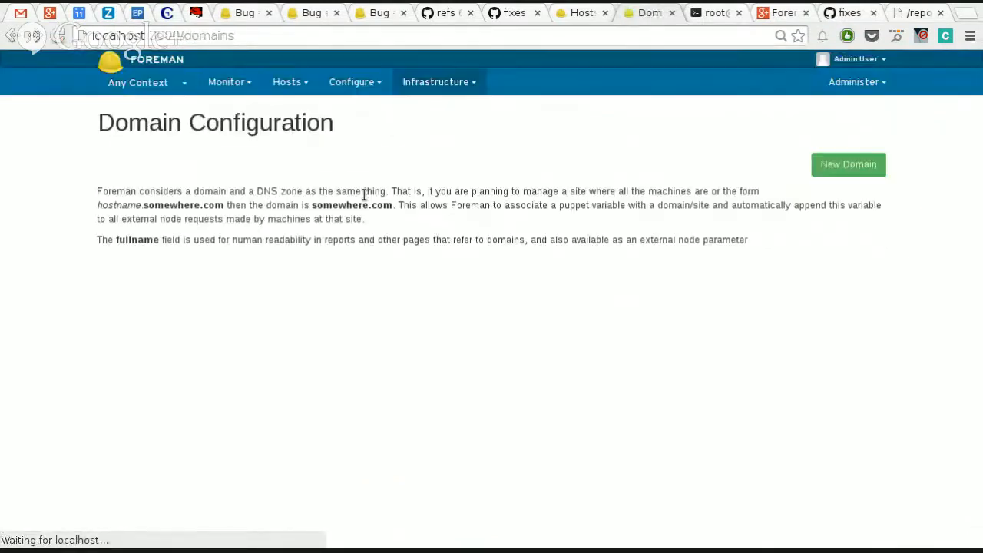
{"action": "left_click", "coordinate": [863, 164]}
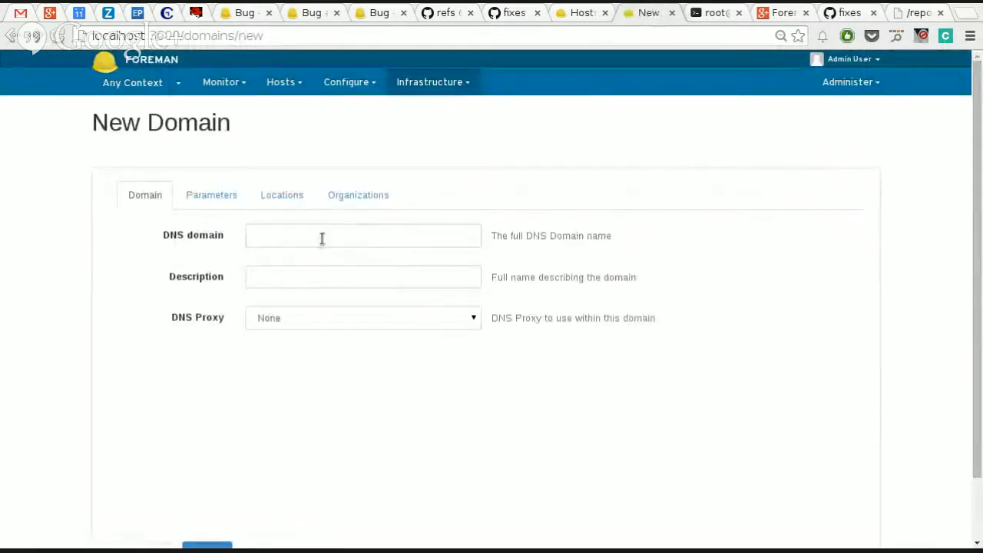
Step: Name the new DNS domain virtual.lan and set its DNS proxy to localhost
{"action": "left_click", "coordinate": [322, 240]}
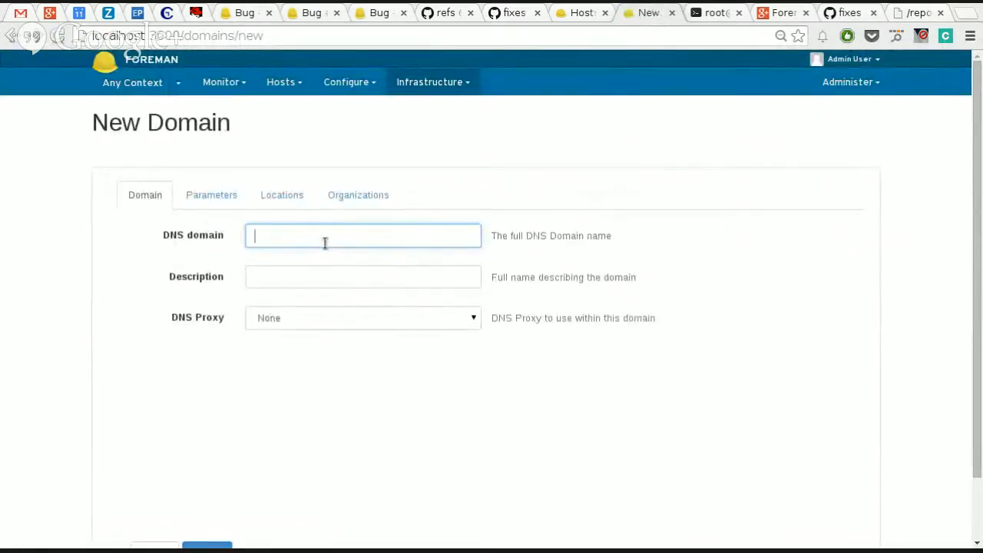
{"action": "type", "text": "virtual.lan"}
{"action": "key", "text": "Tab"}
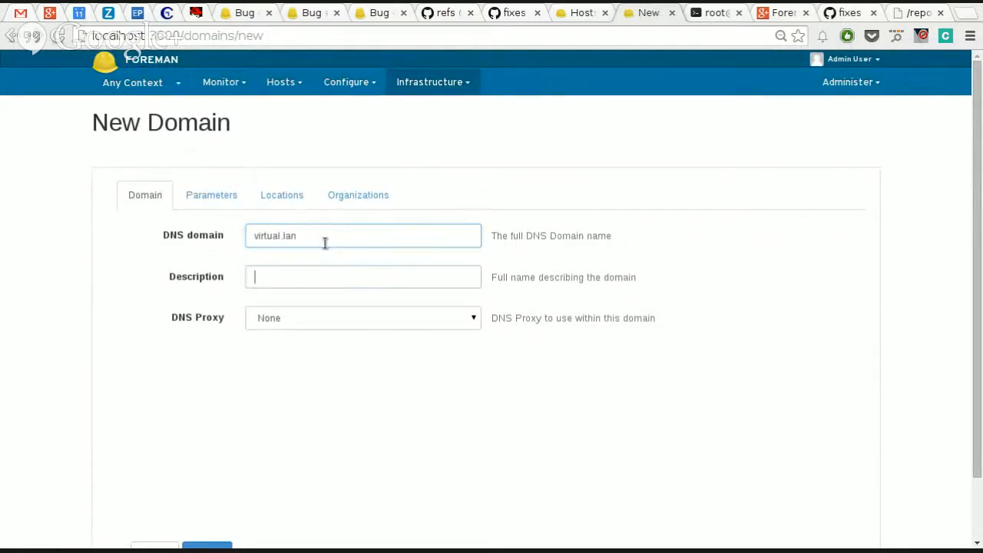
{"action": "left_click", "coordinate": [335, 317]}
{"action": "left_click", "coordinate": [330, 347]}
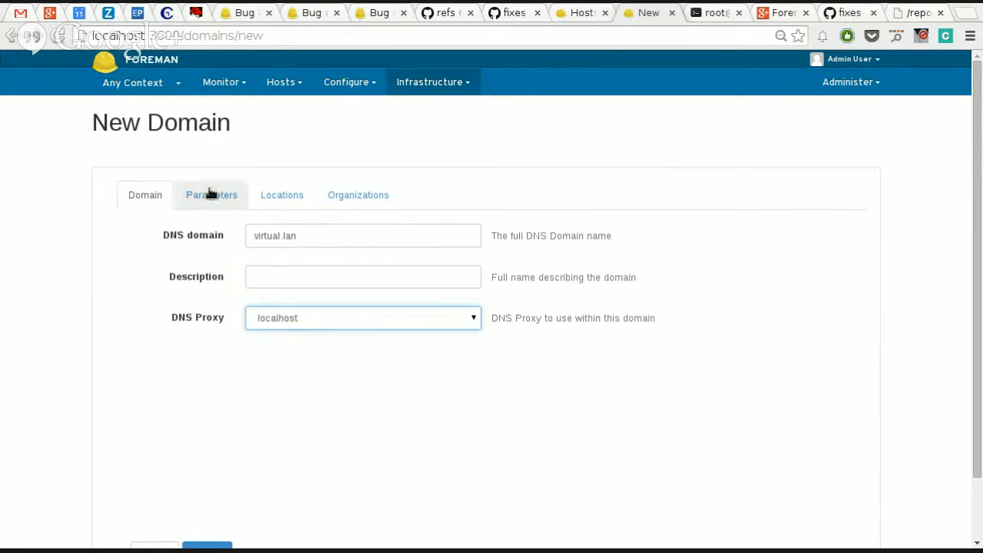
Step: Assign the new domain to the Brno location and the Red Hat organization, and submit it
{"action": "left_click", "coordinate": [209, 194]}
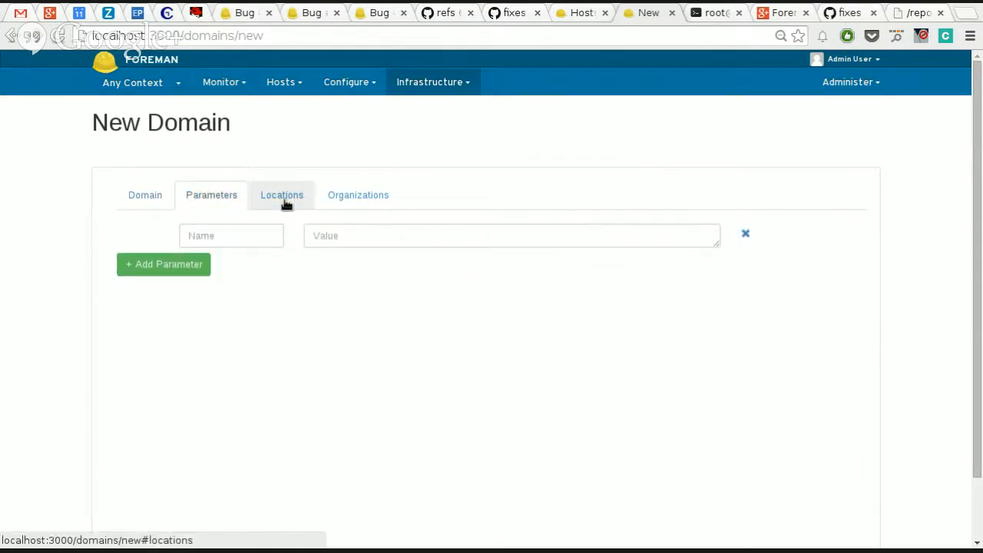
{"action": "left_click", "coordinate": [284, 200]}
{"action": "left_click", "coordinate": [273, 254]}
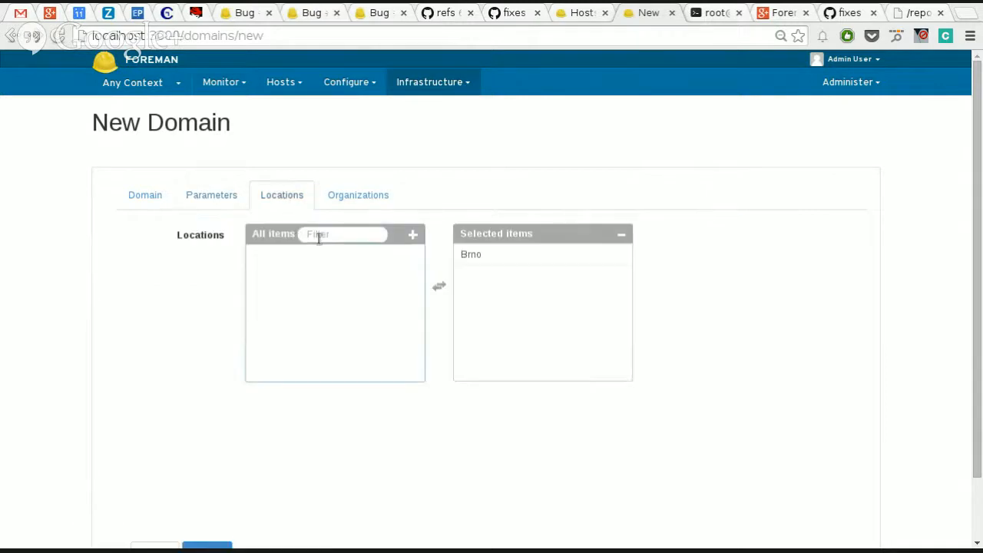
{"action": "left_click", "coordinate": [358, 194]}
{"action": "left_click", "coordinate": [344, 256]}
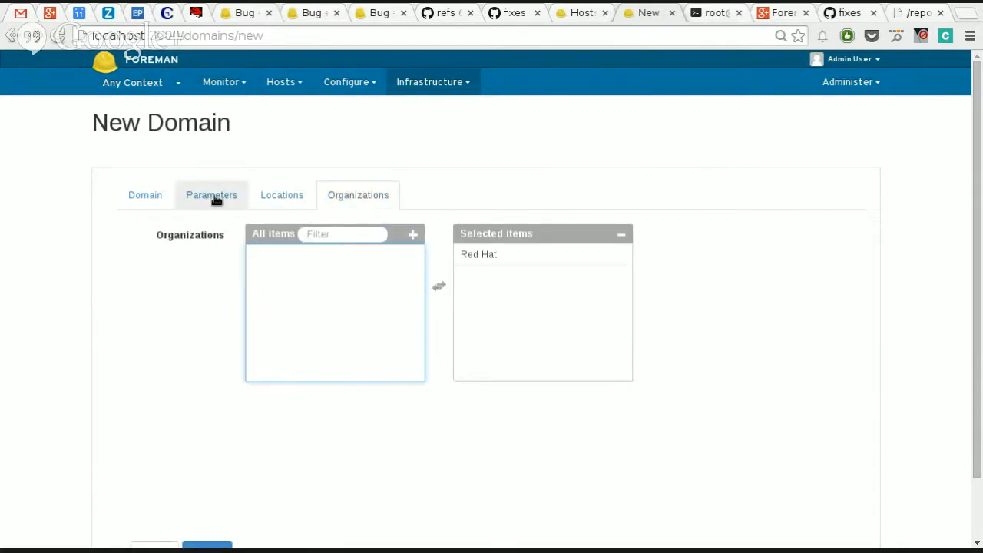
{"action": "left_click", "coordinate": [223, 197]}
{"action": "left_click", "coordinate": [169, 198]}
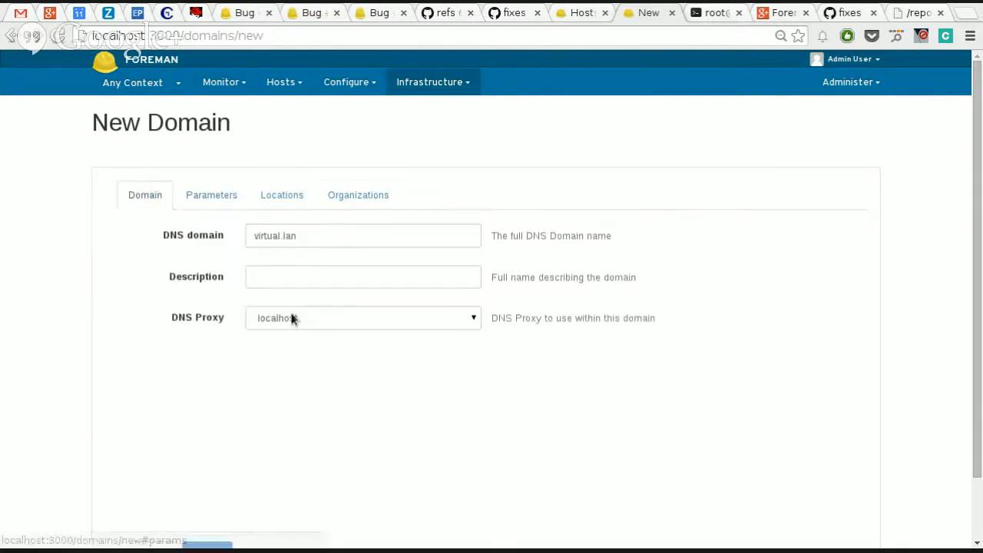
{"action": "scroll", "coordinate": [292, 318], "scroll_direction": "down", "scroll_amount": 2}
{"action": "left_click", "coordinate": [209, 480]}
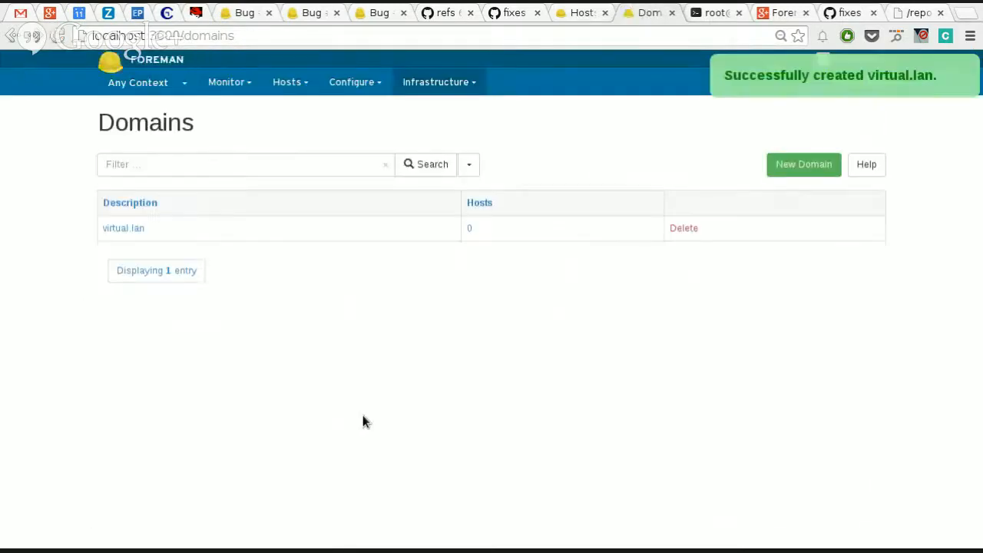
Step: Associate the virtual.lan subnet with the virtual.lan domain and save the subnet
{"action": "mouse_move", "coordinate": [436, 81]}
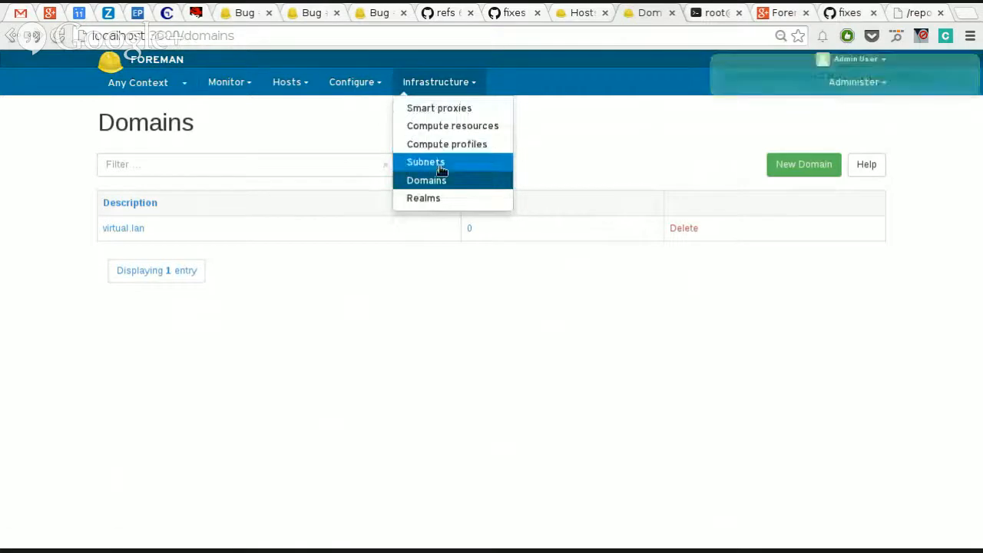
{"action": "left_click", "coordinate": [427, 162]}
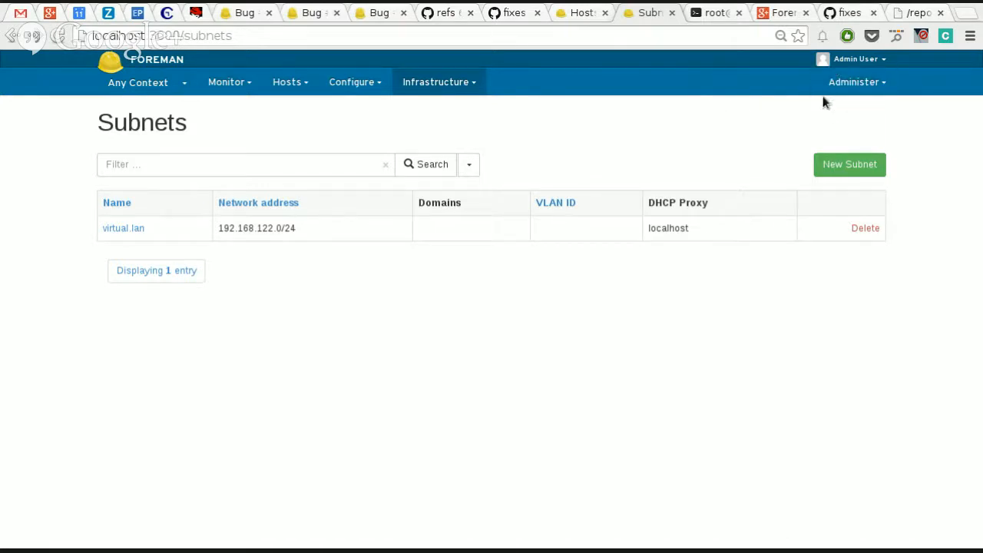
{"action": "mouse_move", "coordinate": [837, 81]}
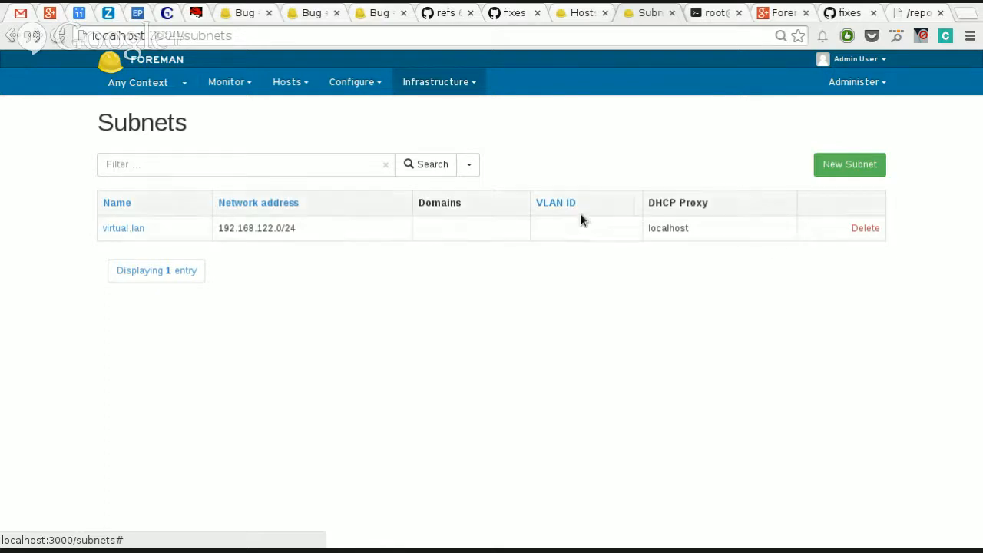
{"action": "left_click", "coordinate": [108, 228]}
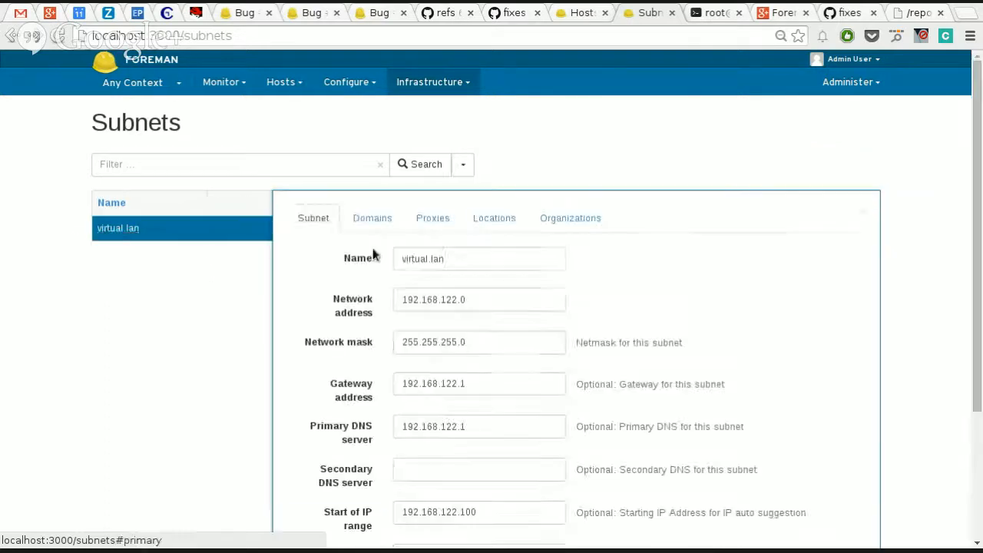
{"action": "left_click", "coordinate": [343, 219]}
{"action": "left_click", "coordinate": [436, 269]}
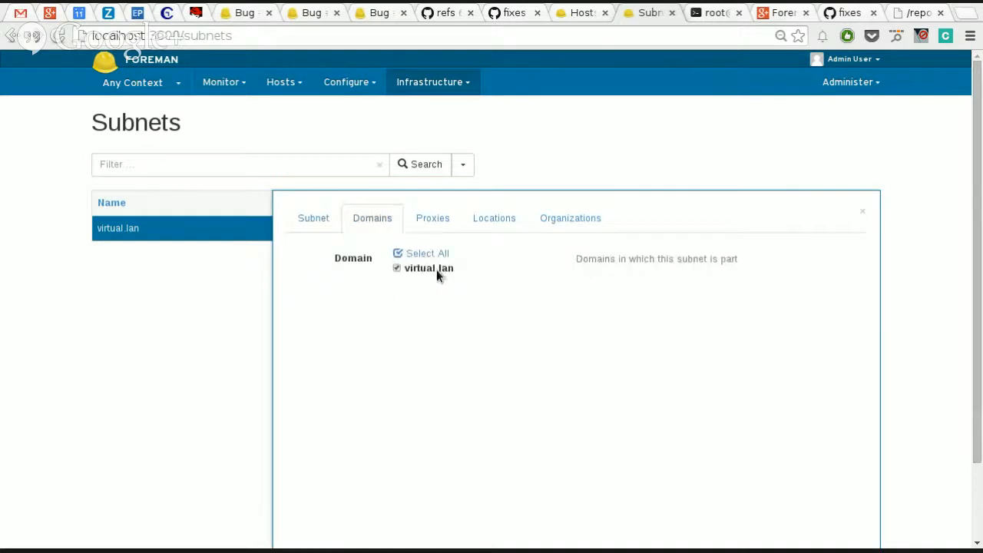
{"action": "scroll", "coordinate": [241, 331], "scroll_direction": "down", "scroll_amount": 1}
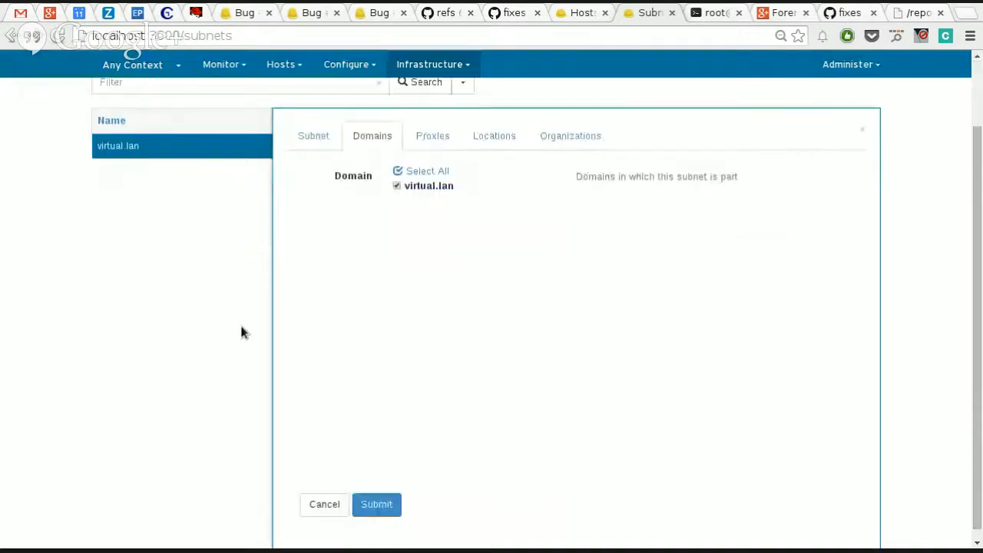
{"action": "left_click", "coordinate": [387, 504]}
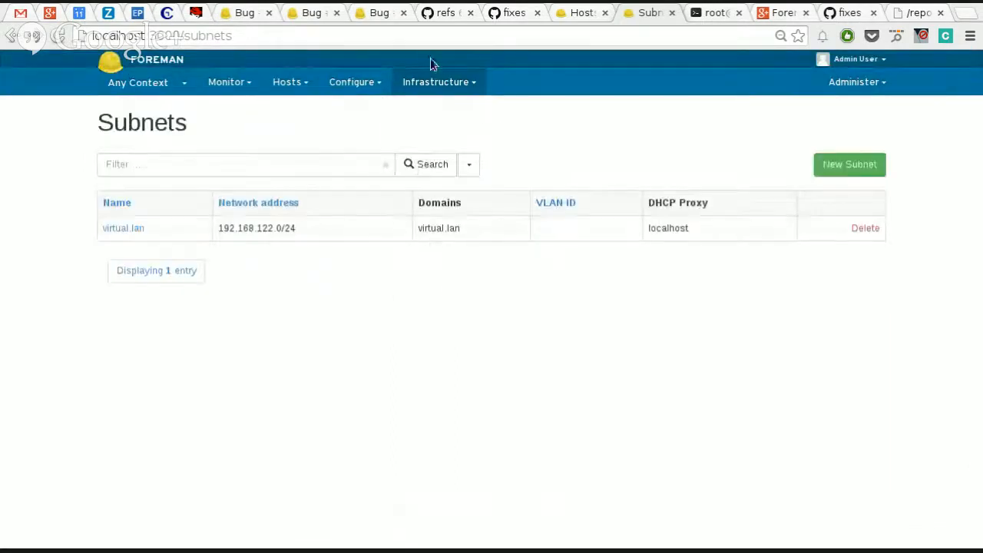
Step: Examine the realm type and realm proxy options of the new realm form and leave it without creating a realm
{"action": "left_click", "coordinate": [435, 81]}
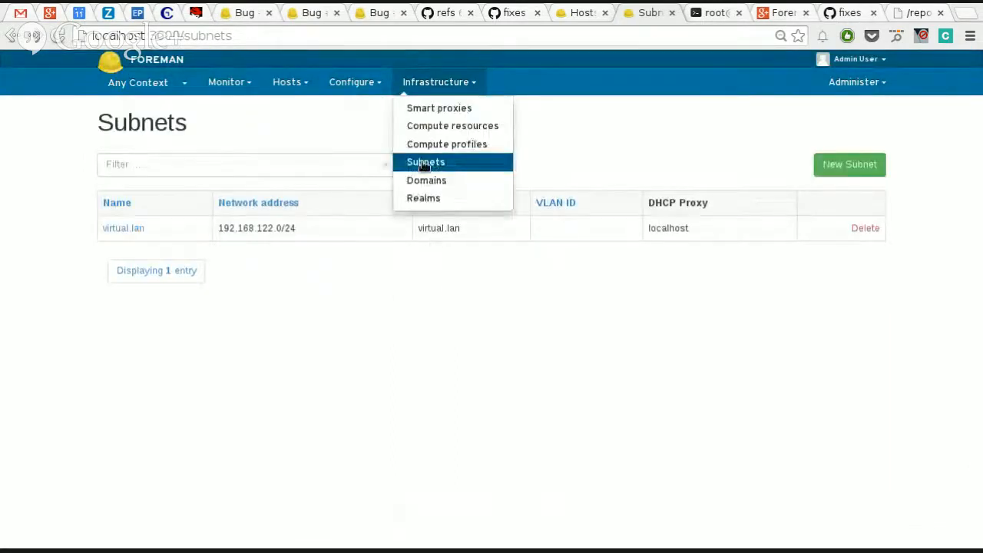
{"action": "left_click", "coordinate": [437, 198]}
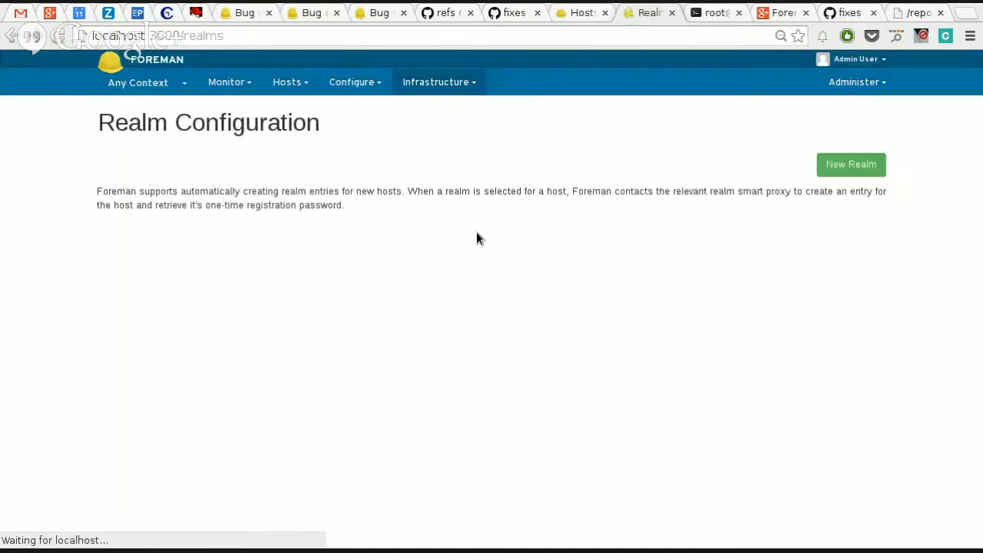
{"action": "left_click", "coordinate": [880, 166]}
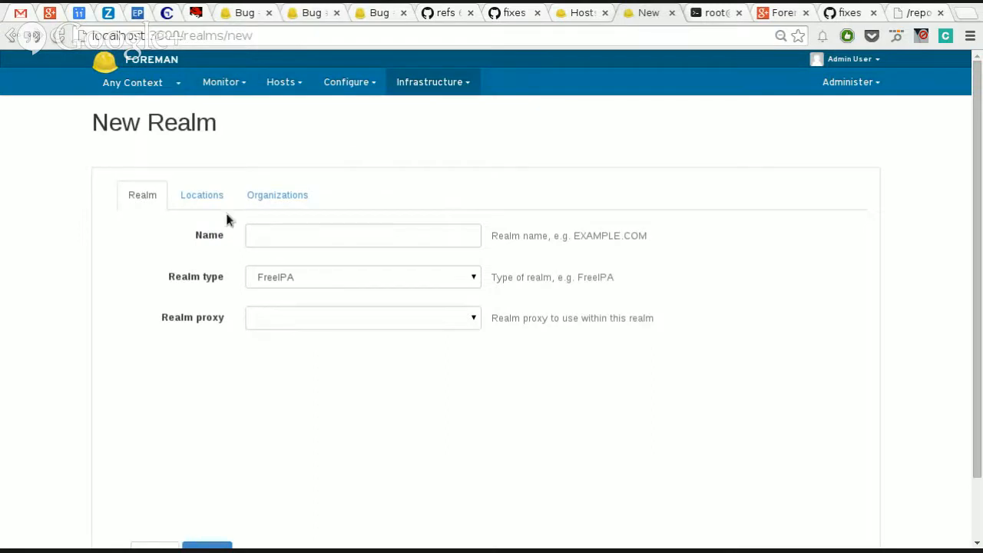
{"action": "scroll", "coordinate": [305, 408], "scroll_direction": "down", "scroll_amount": 2}
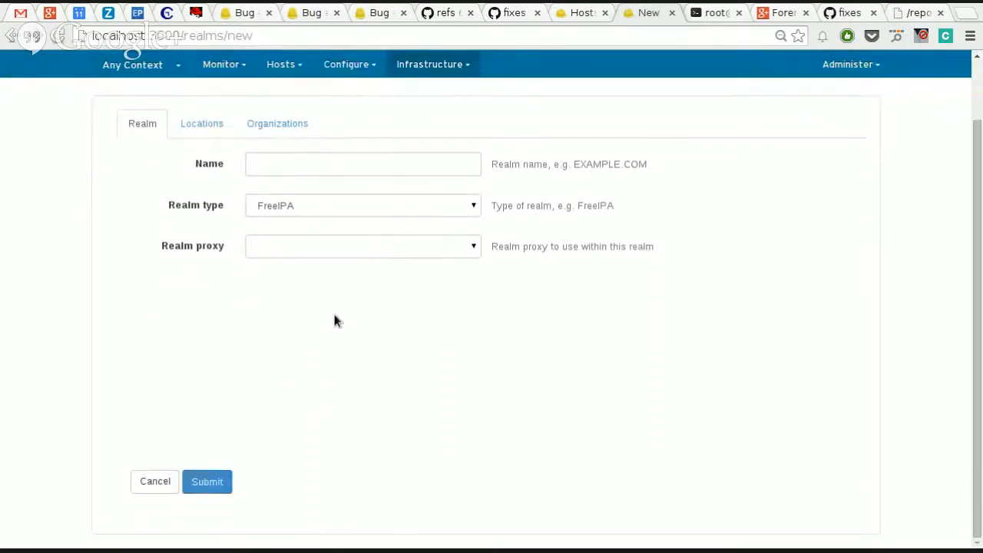
{"action": "left_click", "coordinate": [371, 250]}
{"action": "left_click", "coordinate": [374, 205]}
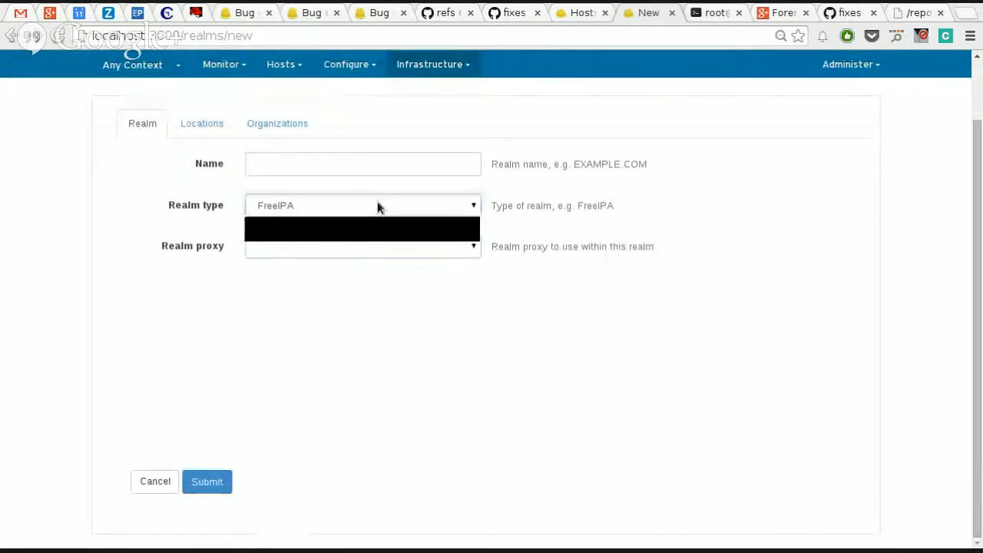
{"action": "left_click", "coordinate": [376, 206]}
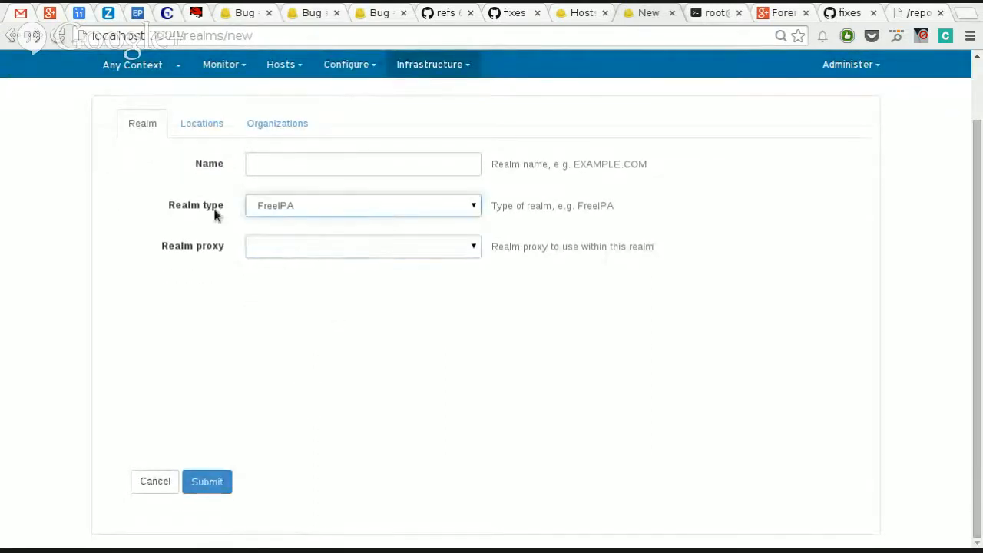
{"action": "left_click", "coordinate": [322, 209]}
{"action": "left_click", "coordinate": [165, 168]}
{"action": "scroll", "coordinate": [165, 165], "scroll_direction": "up", "scroll_amount": 1}
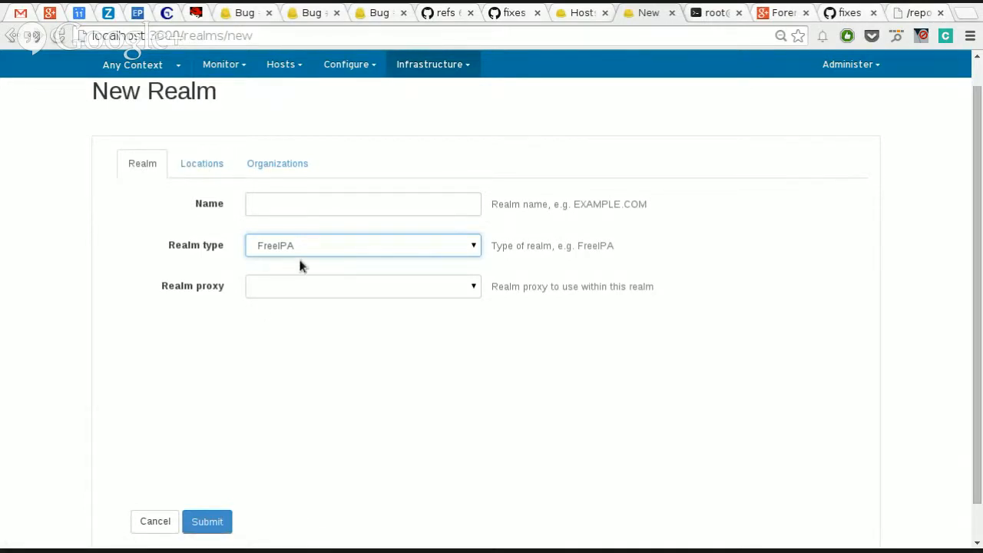
{"action": "left_click", "coordinate": [157, 521]}
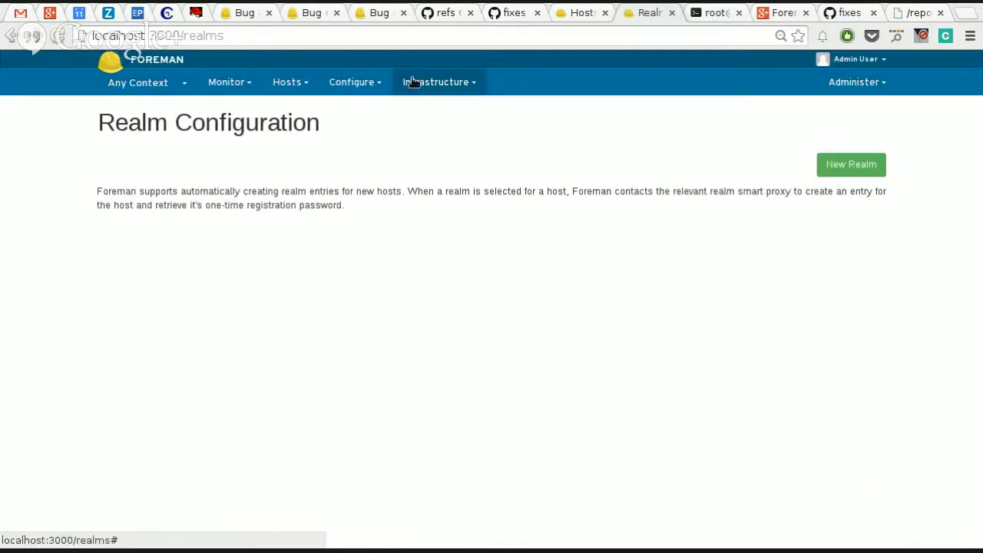
Step: Examine the default VM attributes of the 1-Small compute profile for the localhost (Libvirt) resource and return to the profile list
{"action": "left_click", "coordinate": [407, 81]}
{"action": "left_click", "coordinate": [432, 125]}
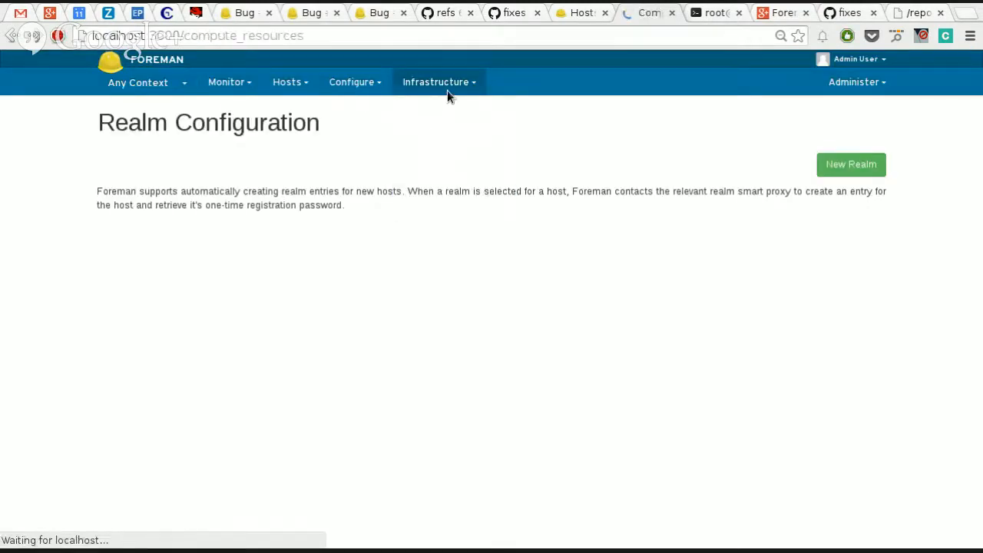
{"action": "left_click", "coordinate": [443, 89]}
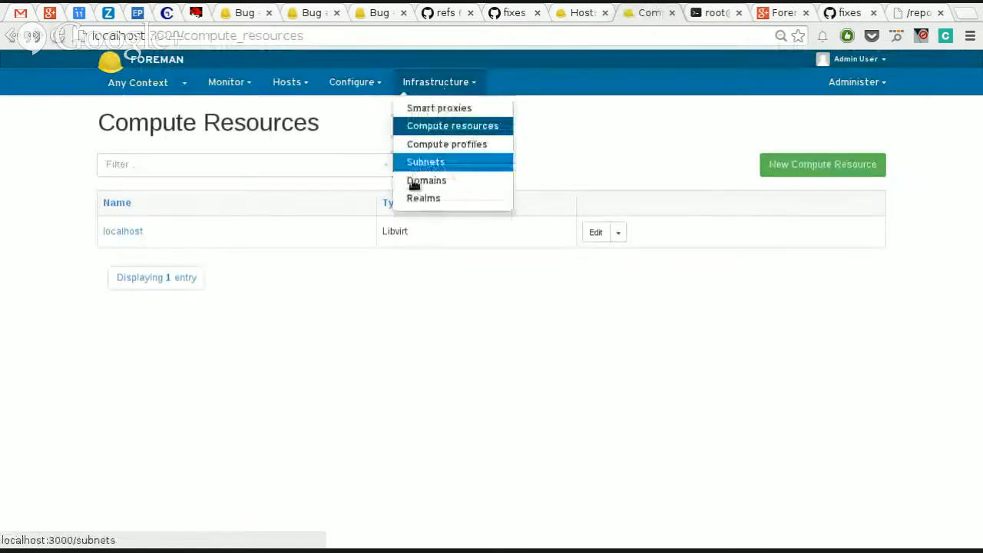
{"action": "left_click", "coordinate": [435, 146]}
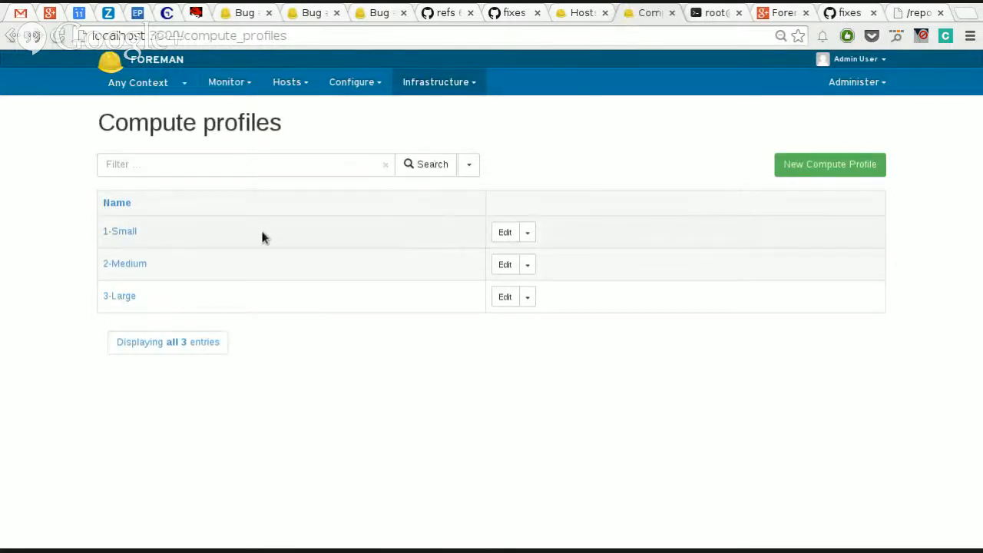
{"action": "left_click", "coordinate": [122, 232]}
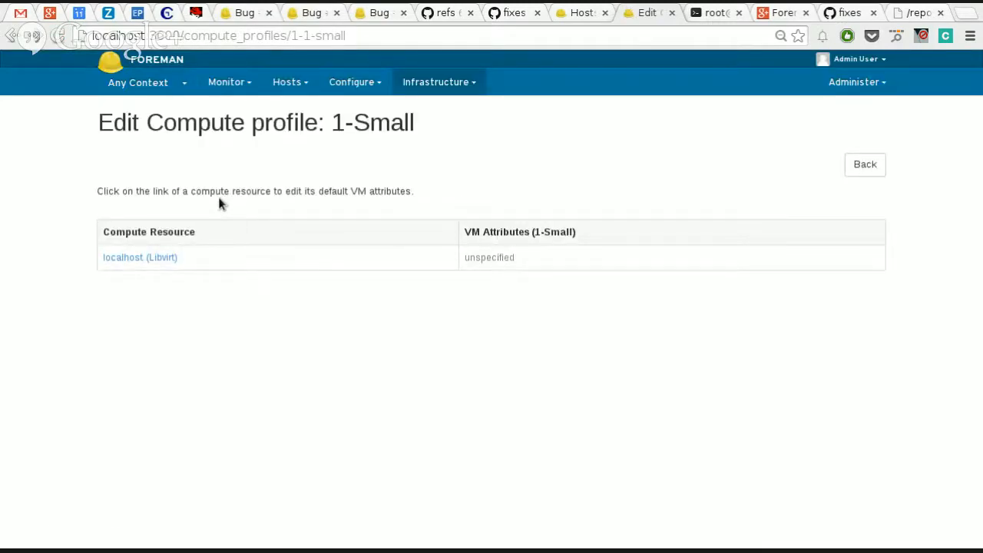
{"action": "left_click", "coordinate": [161, 261]}
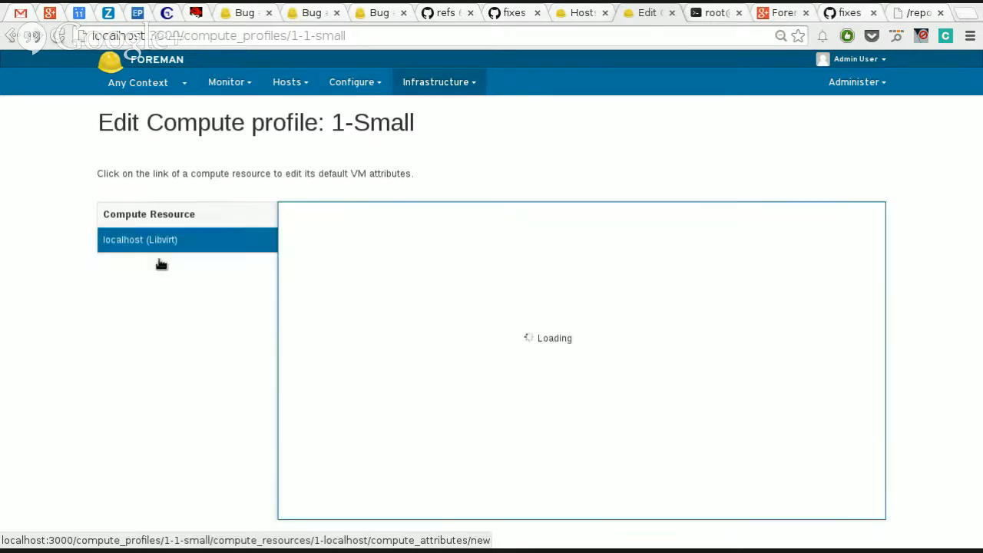
{"action": "scroll", "coordinate": [666, 278], "scroll_direction": "down", "scroll_amount": 2}
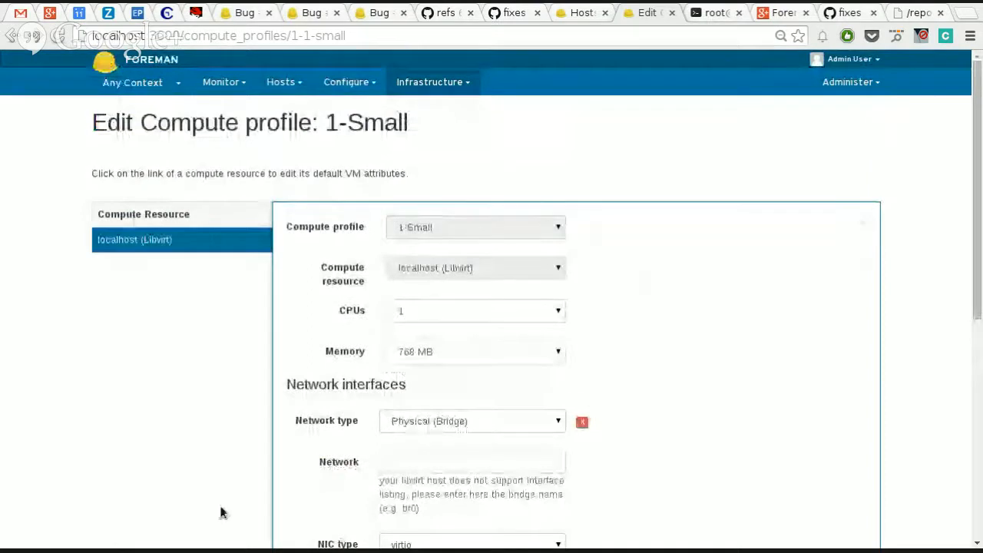
{"action": "scroll", "coordinate": [259, 496], "scroll_direction": "down", "scroll_amount": 5}
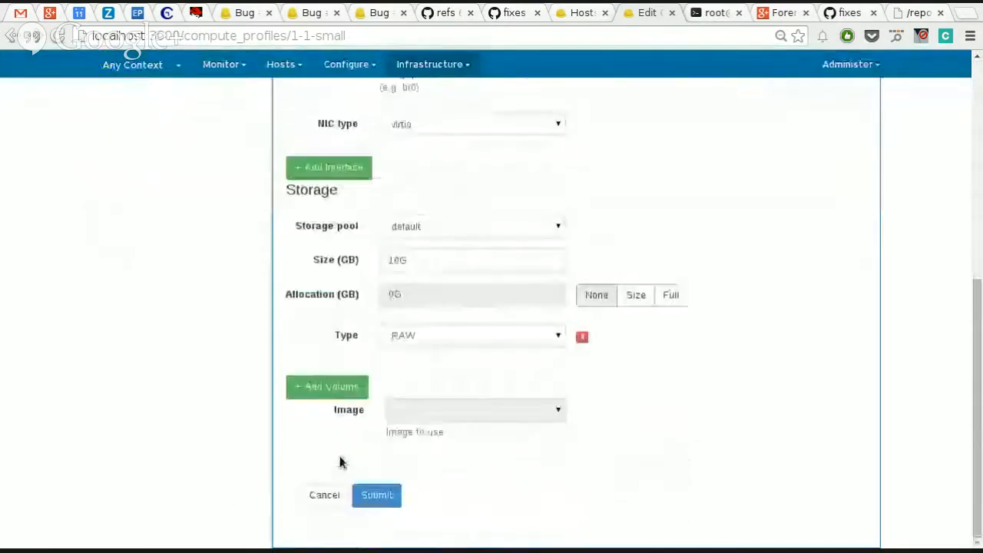
{"action": "left_click", "coordinate": [322, 495]}
{"action": "left_click", "coordinate": [864, 163]}
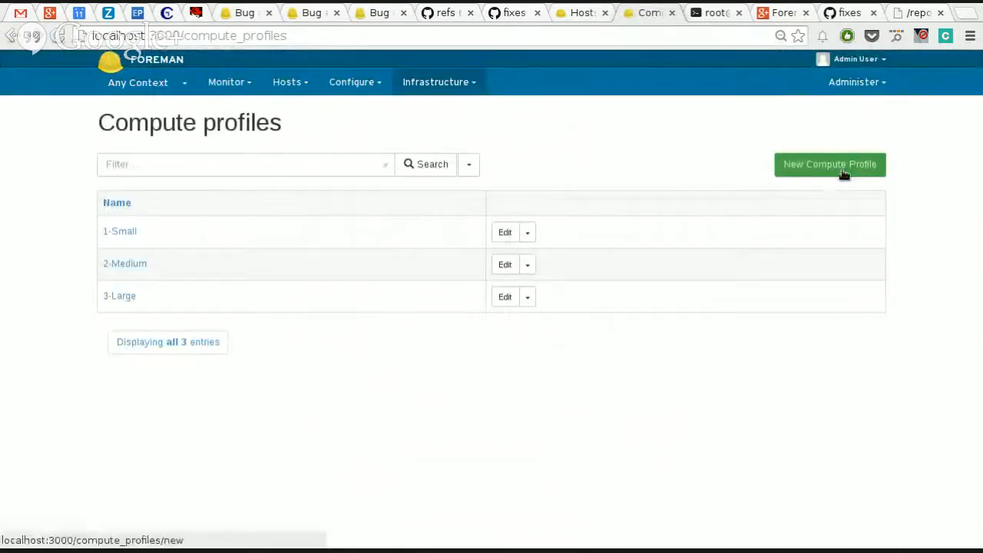
Step: Create a new compute profile named 4-Extra Large
{"action": "left_click", "coordinate": [843, 172]}
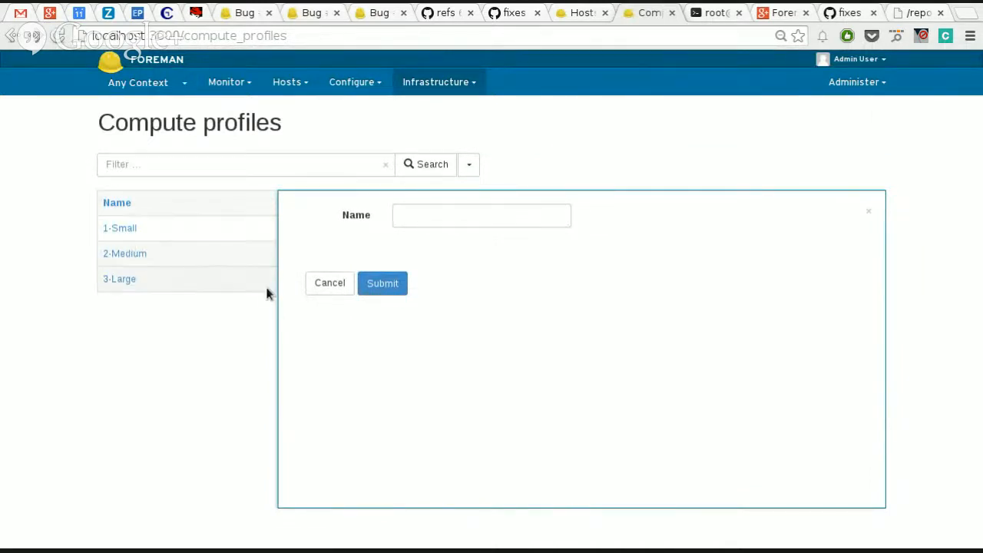
{"action": "left_click", "coordinate": [332, 286]}
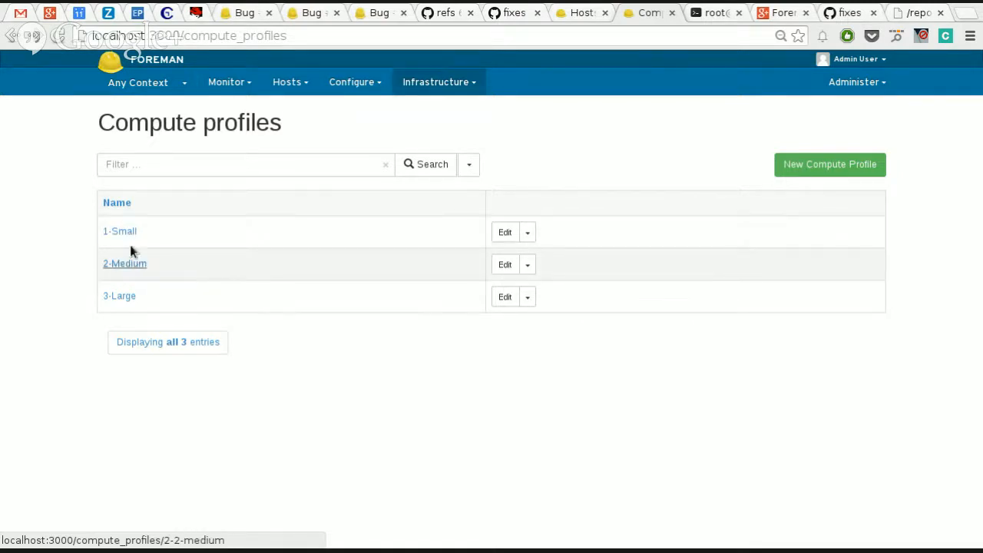
{"action": "left_click", "coordinate": [822, 178]}
{"action": "left_click", "coordinate": [560, 222]}
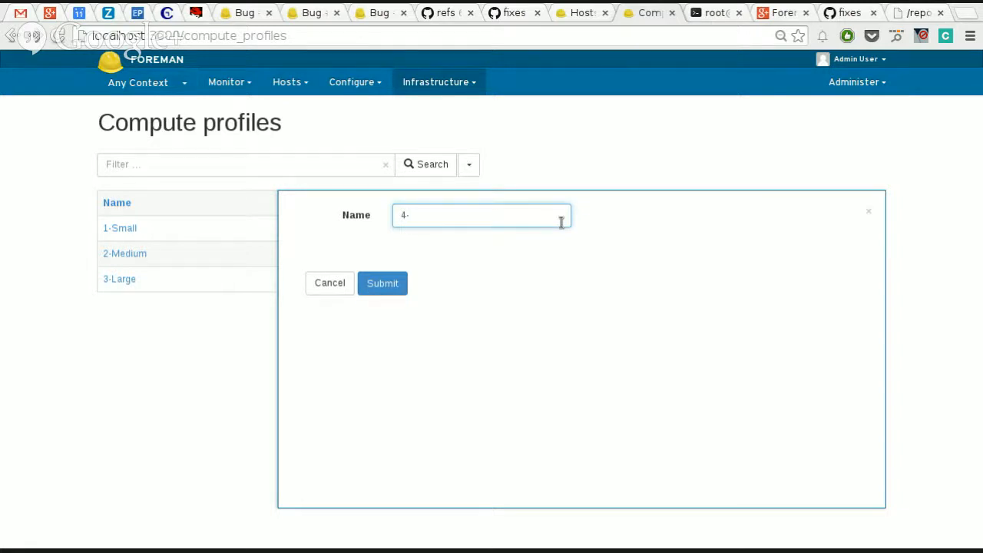
{"action": "type", "text": "4-Super"}
{"action": "key", "text": "BackSpace"}
{"action": "key", "text": "BackSpace"}
{"action": "key", "text": "BackSpace"}
{"action": "key", "text": "BackSpace"}
{"action": "key", "text": "BackSpace"}
{"action": "type", "text": "Extra Large"}
{"action": "left_click", "coordinate": [384, 286]}
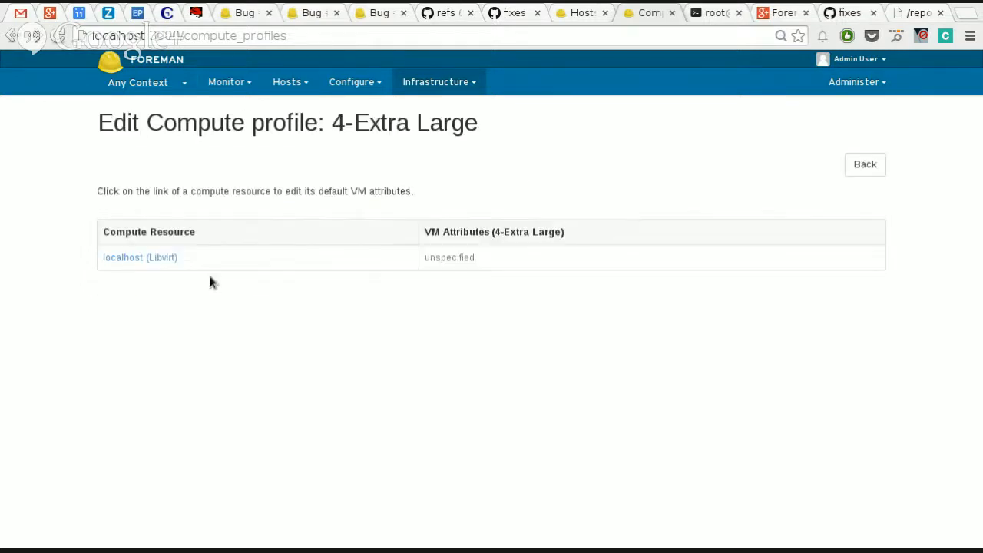
Step: Try 4 CPUs and 2 GB of memory as the 4-Extra Large profile's VM attributes for the localhost (Libvirt) resource
{"action": "left_click", "coordinate": [160, 258]}
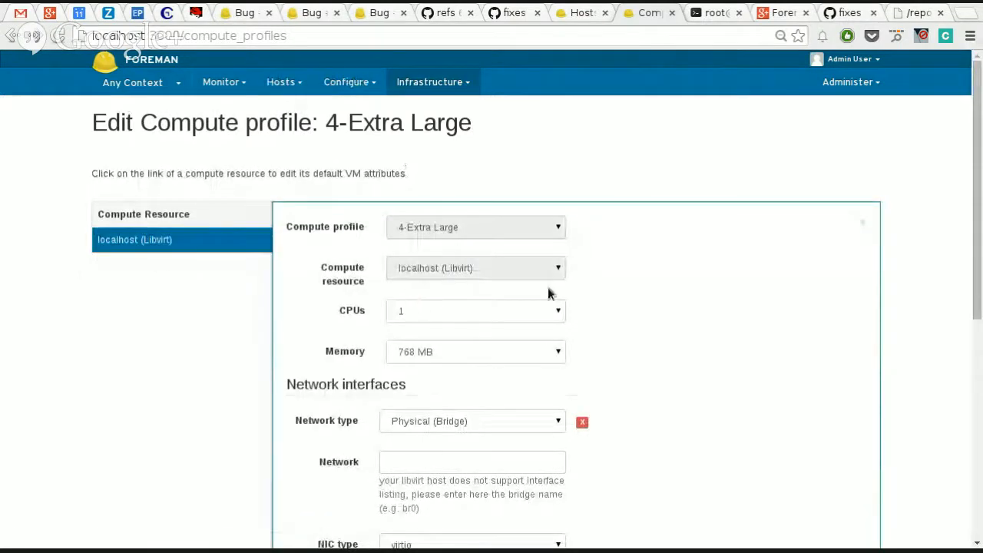
{"action": "scroll", "coordinate": [548, 292], "scroll_direction": "down", "scroll_amount": 4}
{"action": "left_click", "coordinate": [469, 138]}
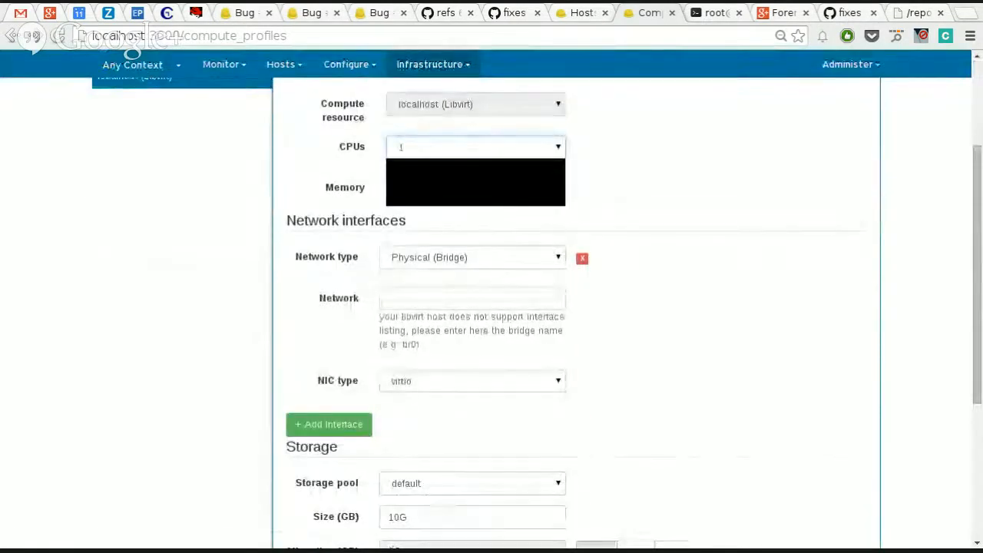
{"action": "left_click", "coordinate": [441, 181]}
{"action": "left_click", "coordinate": [441, 187]}
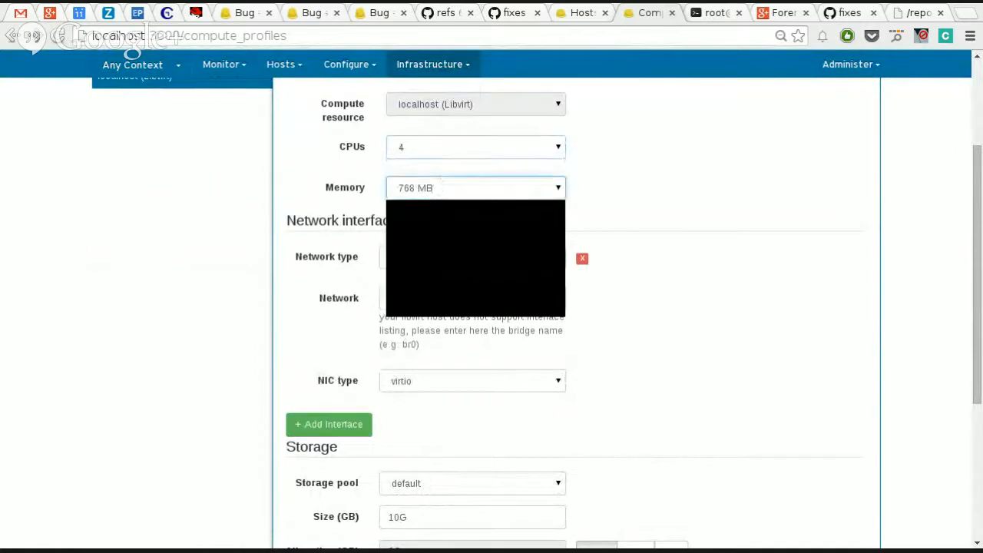
{"action": "left_click", "coordinate": [433, 274]}
{"action": "scroll", "coordinate": [508, 342], "scroll_direction": "down", "scroll_amount": 2}
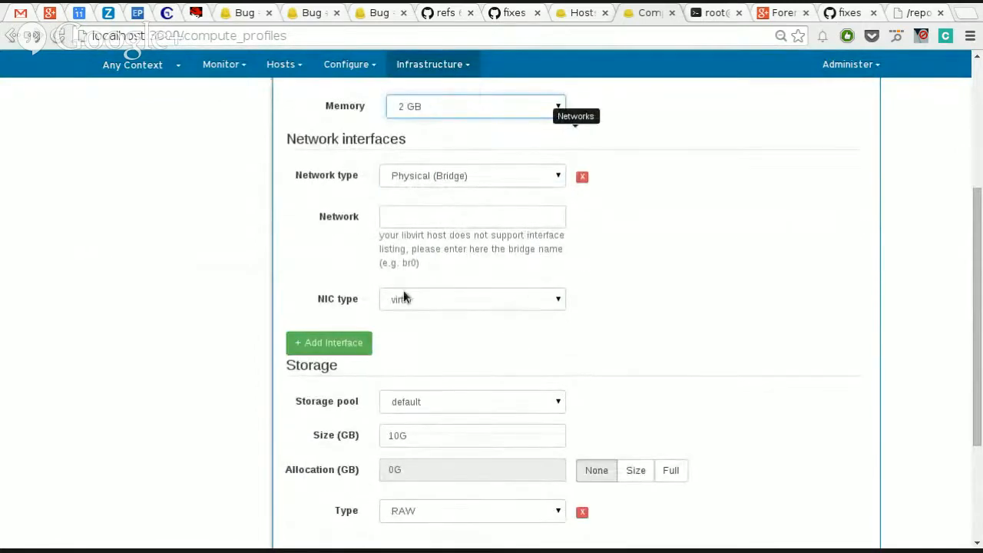
{"action": "scroll", "coordinate": [350, 197], "scroll_direction": "up", "scroll_amount": 6}
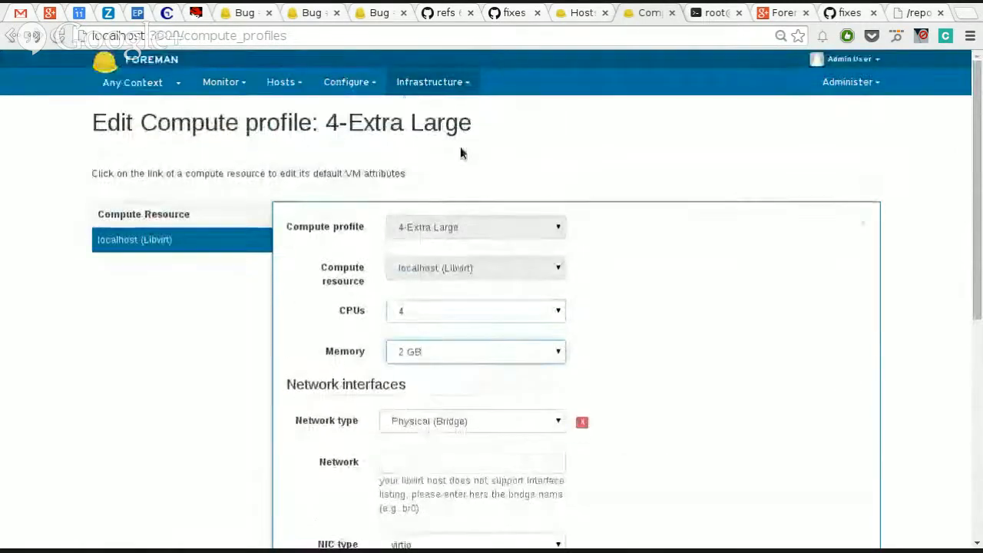
Step: Start a new host and name it test1
{"action": "left_click", "coordinate": [422, 83]}
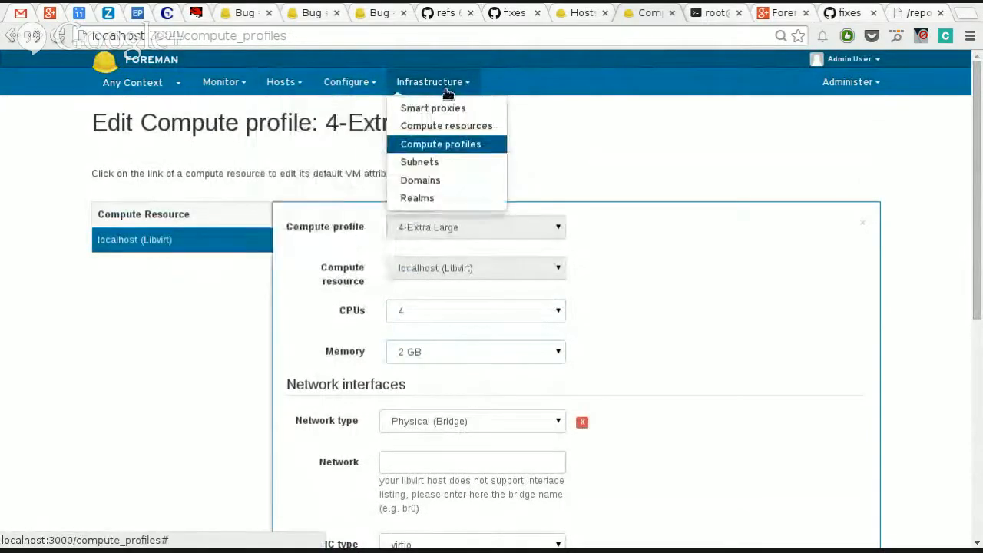
{"action": "mouse_move", "coordinate": [284, 84]}
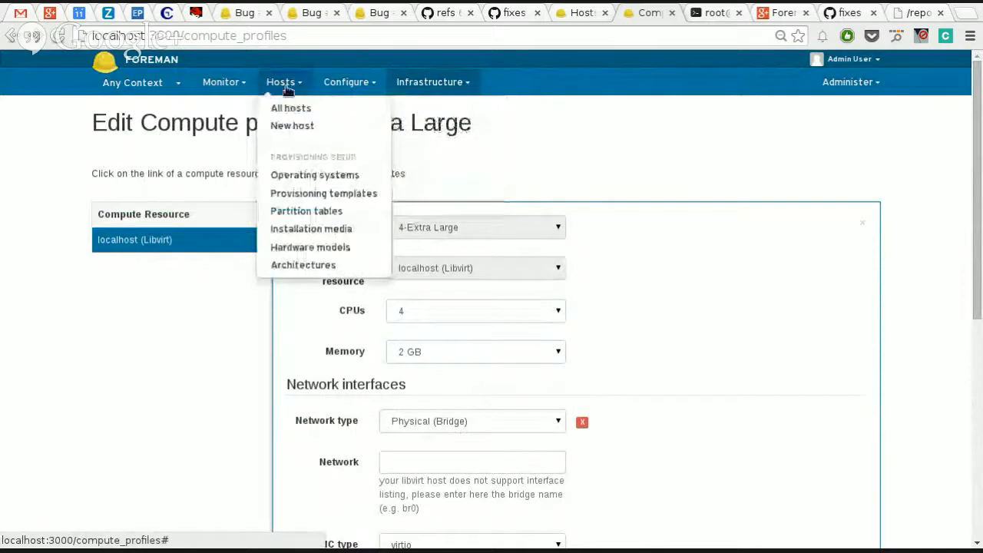
{"action": "left_click", "coordinate": [294, 127]}
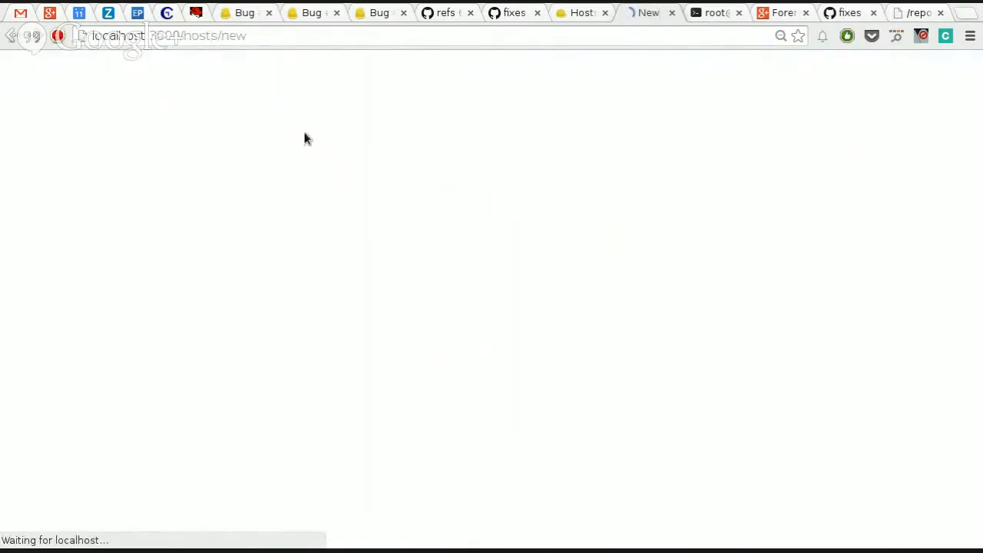
{"action": "left_click", "coordinate": [281, 241]}
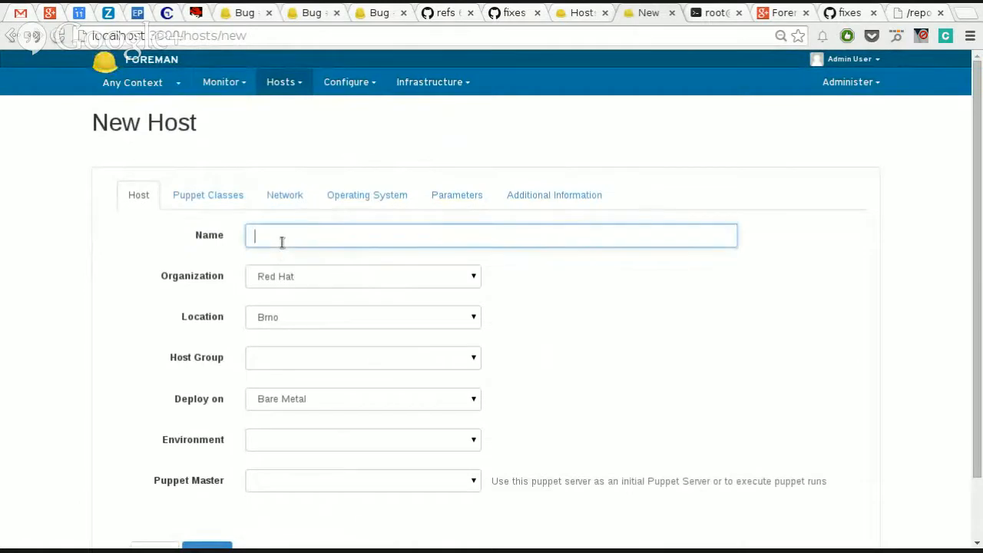
{"action": "type", "text": "test1"}
Step: Examine the environment field and the network domain choices of the new host form and return to the general host settings
{"action": "left_click", "coordinate": [358, 440]}
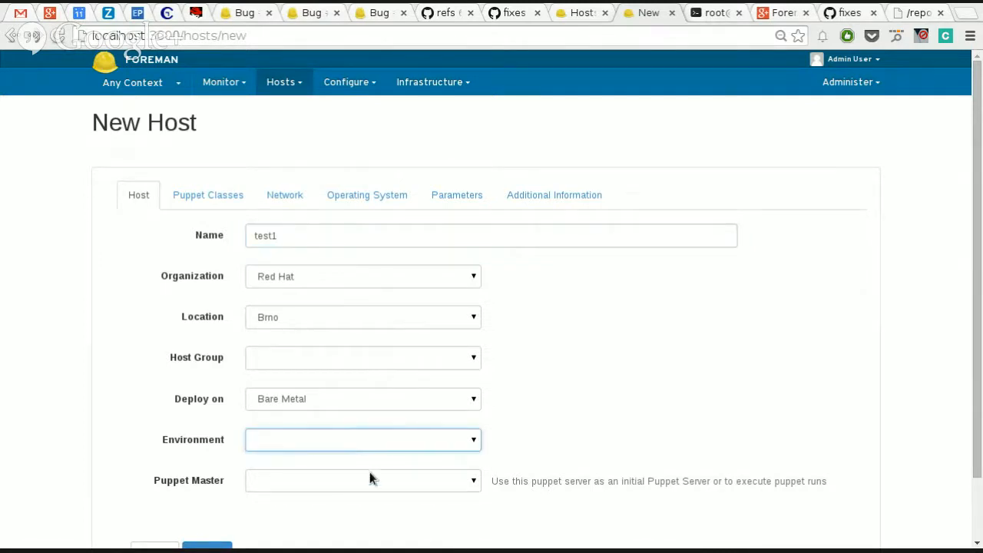
{"action": "left_click", "coordinate": [306, 241]}
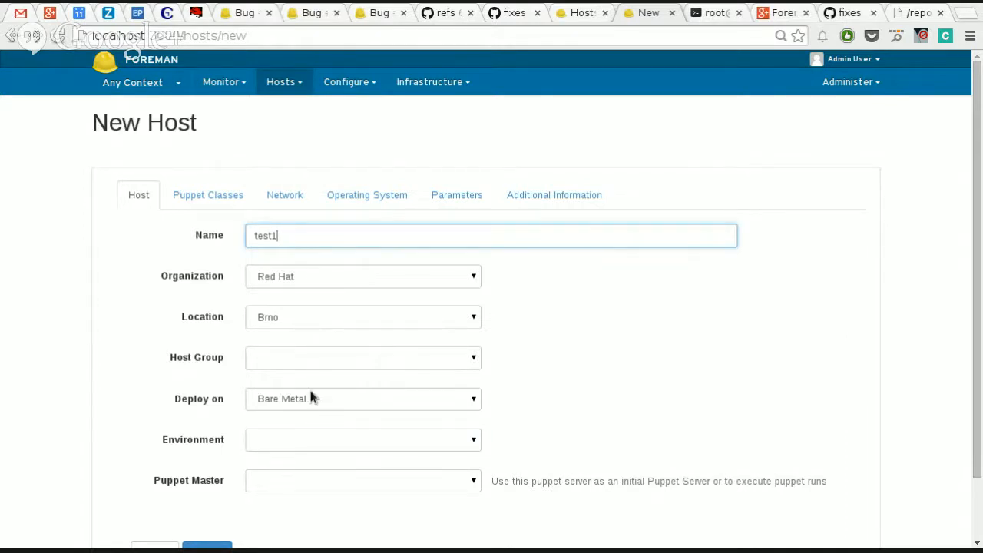
{"action": "scroll", "coordinate": [315, 400], "scroll_direction": "down", "scroll_amount": 1}
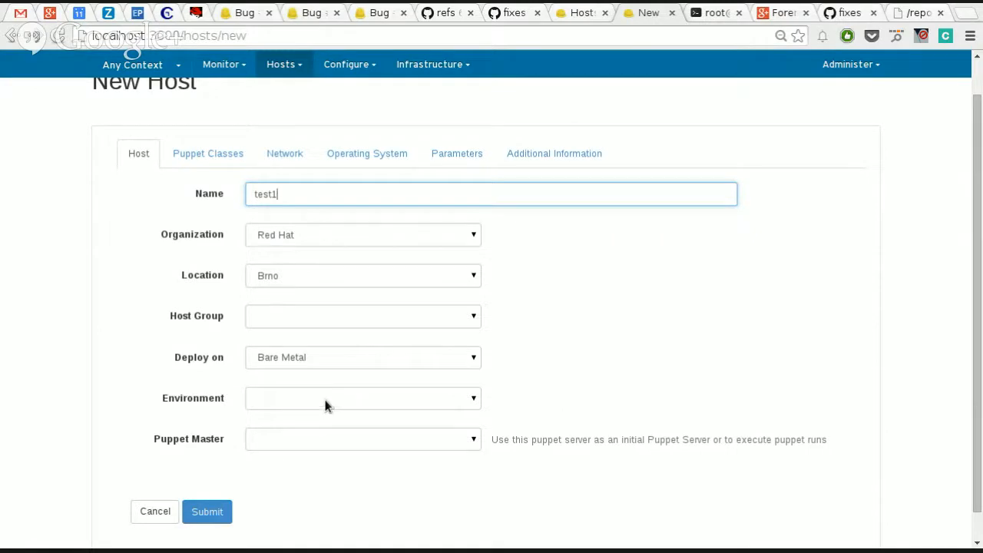
{"action": "left_click", "coordinate": [317, 408]}
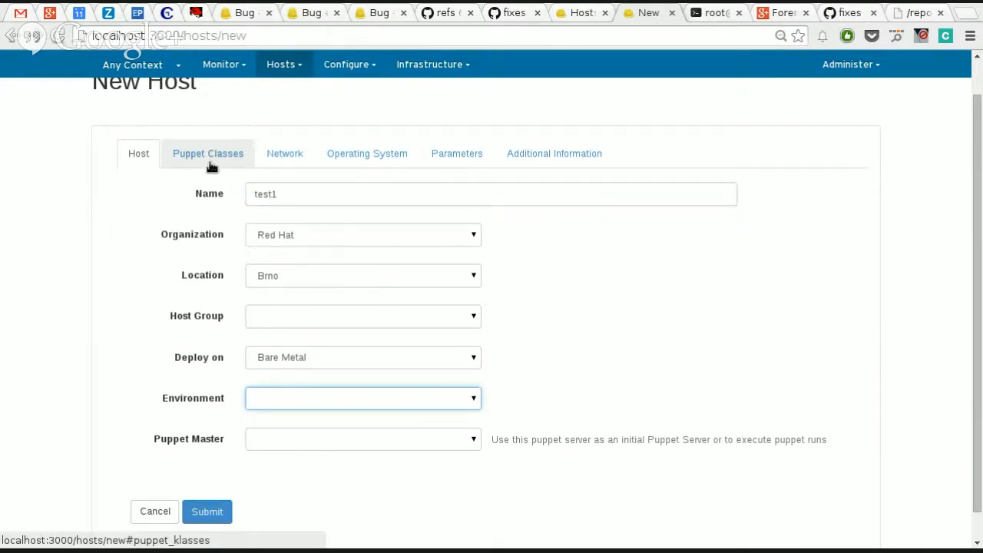
{"action": "left_click", "coordinate": [284, 159]}
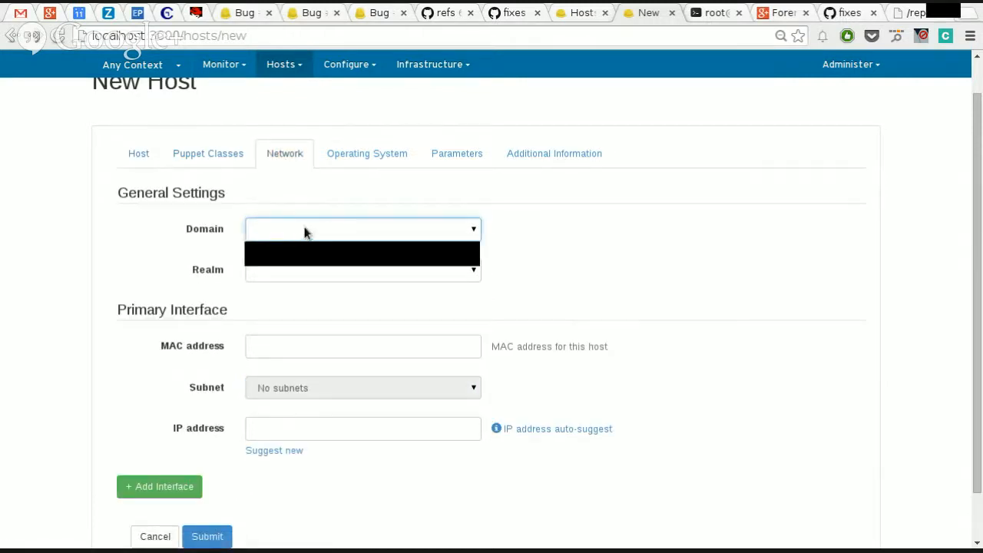
{"action": "left_click", "coordinate": [152, 159]}
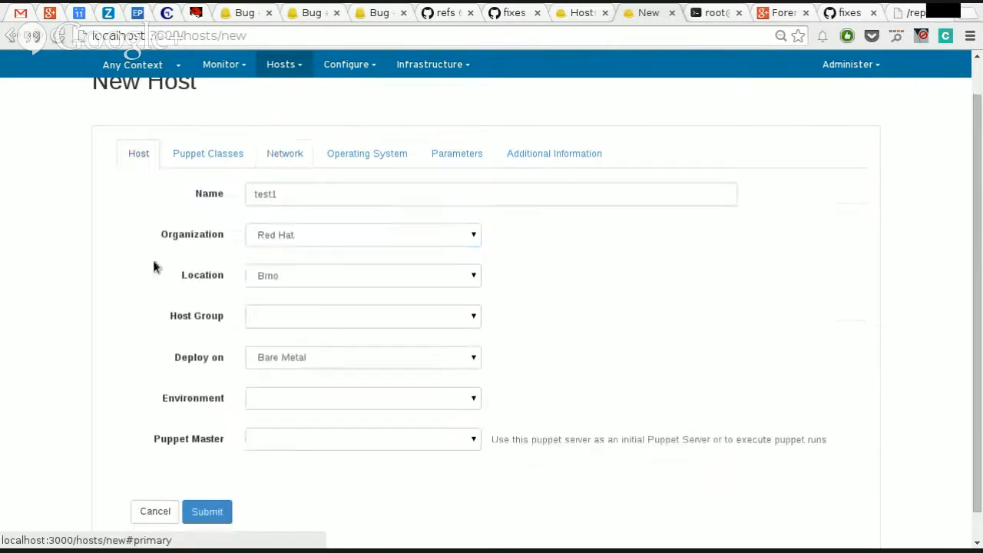
{"action": "scroll", "coordinate": [112, 291], "scroll_direction": "up", "scroll_amount": 1}
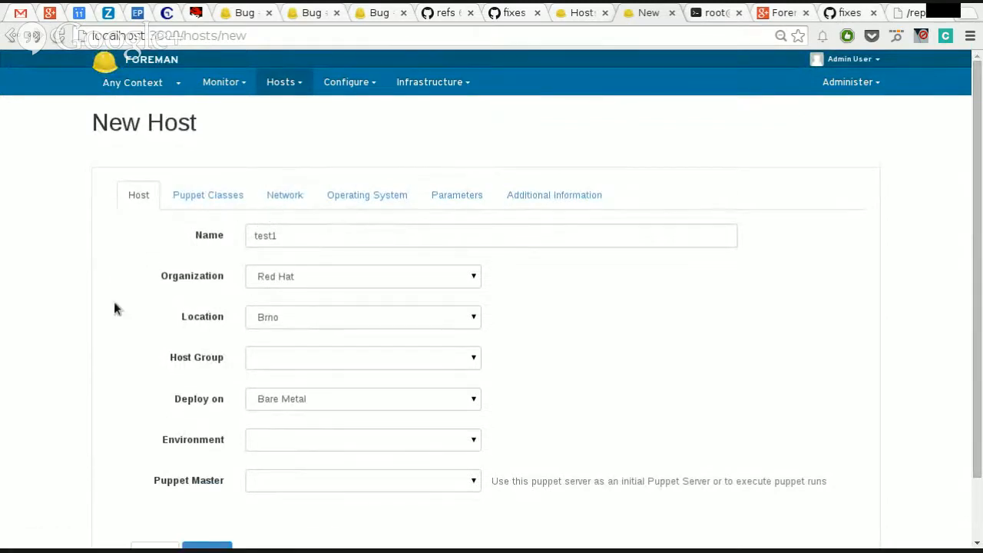
{"action": "scroll", "coordinate": [114, 307], "scroll_direction": "down", "scroll_amount": 2}
{"action": "left_click", "coordinate": [311, 164]}
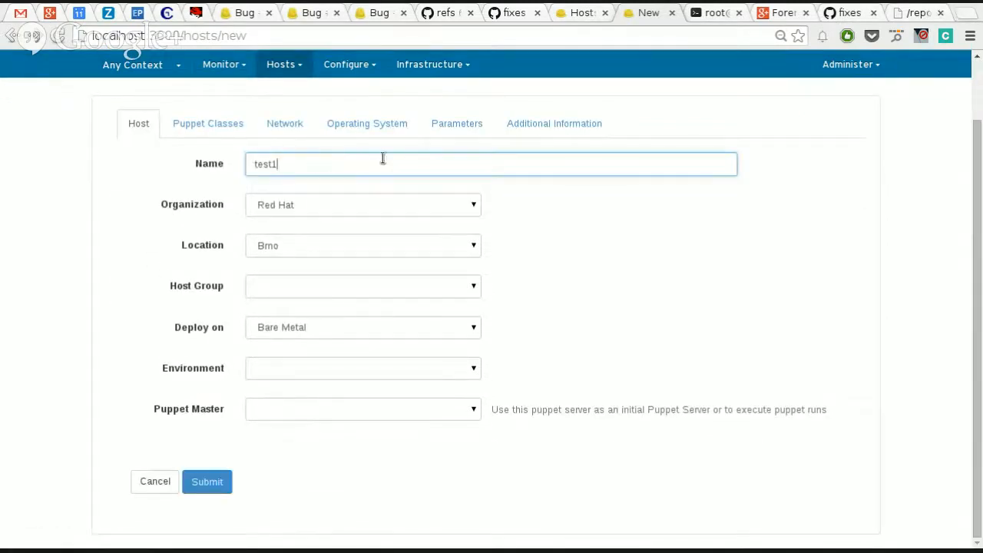
{"action": "type", "text": "."}
{"action": "key", "text": "BackSpace"}
{"action": "type", "text": "."}
{"action": "key", "text": "BackSpace"}
Step: Examine the host group, deployment target and environment choices for the new host
{"action": "left_click", "coordinate": [294, 282]}
{"action": "left_click", "coordinate": [296, 289]}
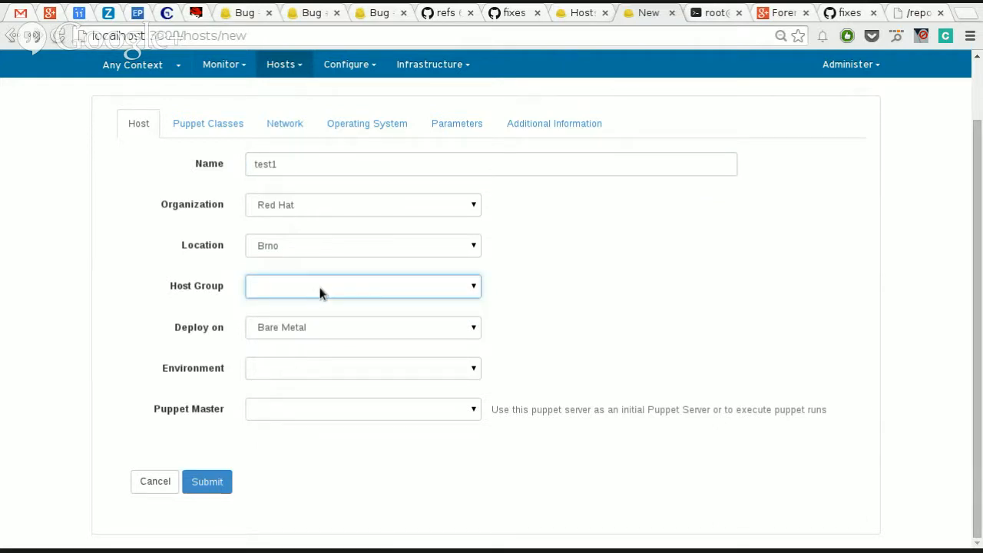
{"action": "left_click", "coordinate": [342, 330]}
{"action": "left_click", "coordinate": [341, 331]}
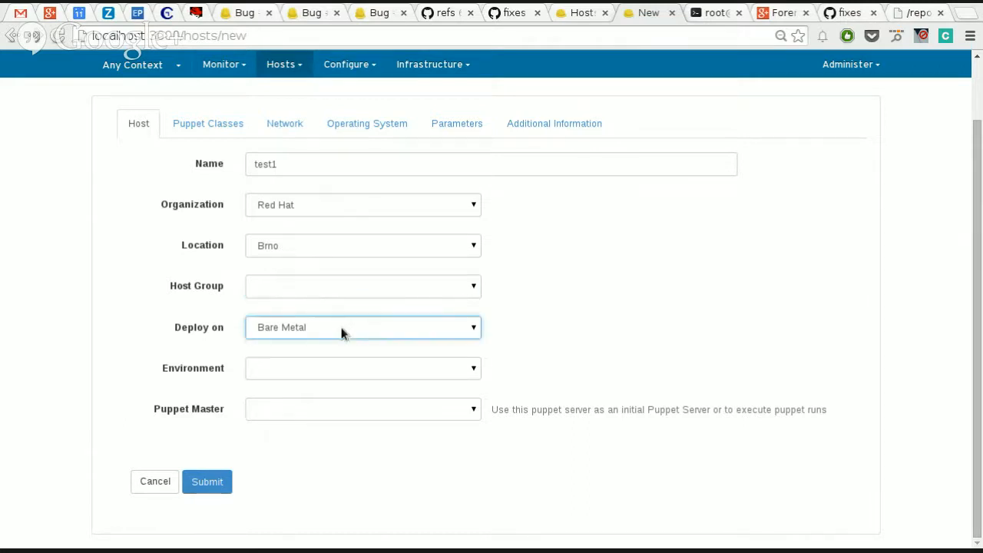
{"action": "left_click", "coordinate": [340, 332]}
{"action": "left_click", "coordinate": [323, 356]}
{"action": "left_click", "coordinate": [293, 374]}
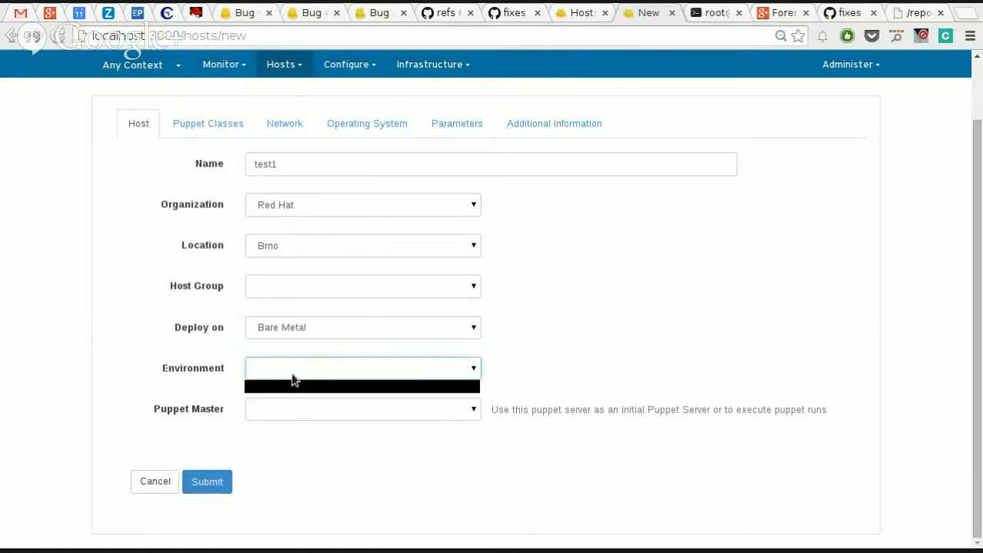
{"action": "left_click", "coordinate": [278, 387]}
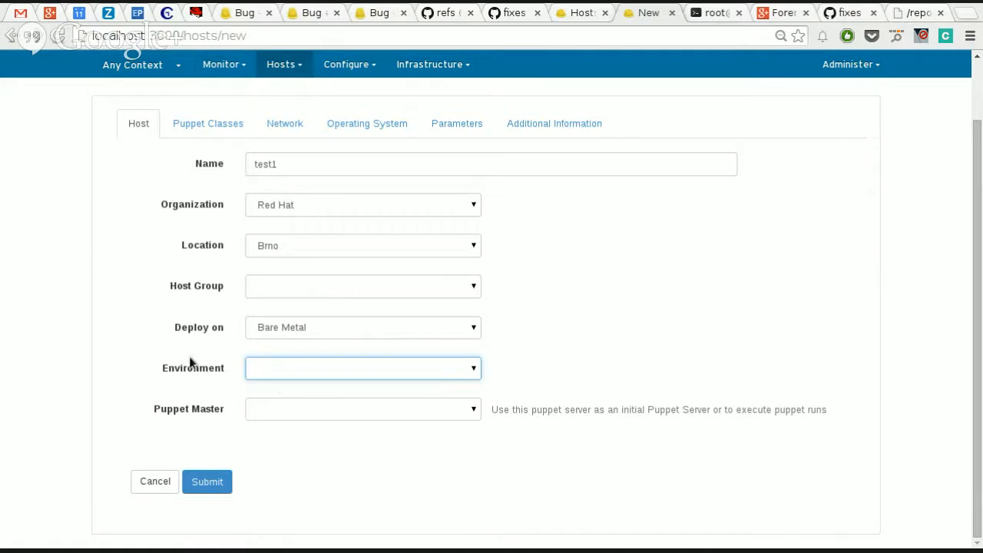
Step: Set the host's domain to virtual.lan and its primary interface's MAC address to AA:BB:CC:DD:EE:FF
{"action": "scroll", "coordinate": [190, 363], "scroll_direction": "up", "scroll_amount": 1}
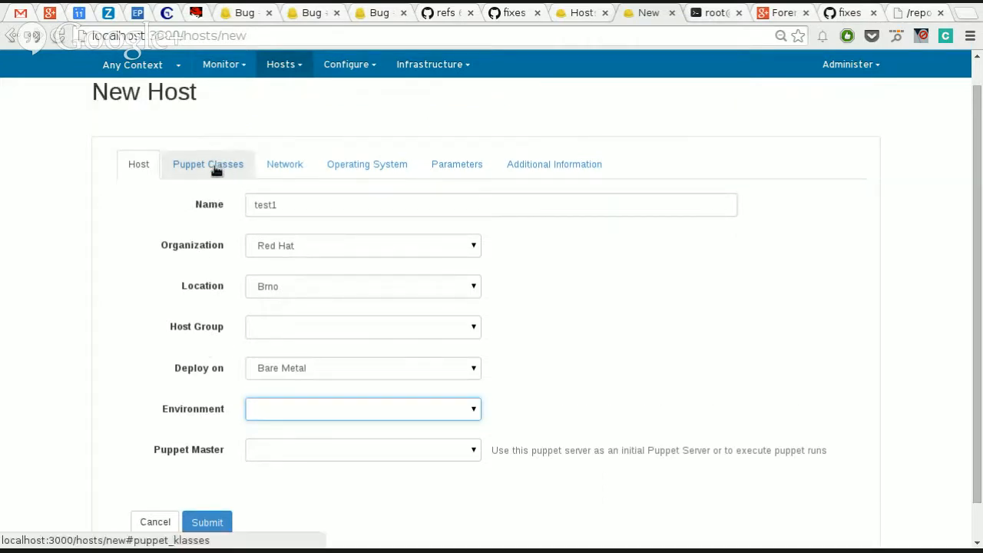
{"action": "left_click", "coordinate": [283, 169]}
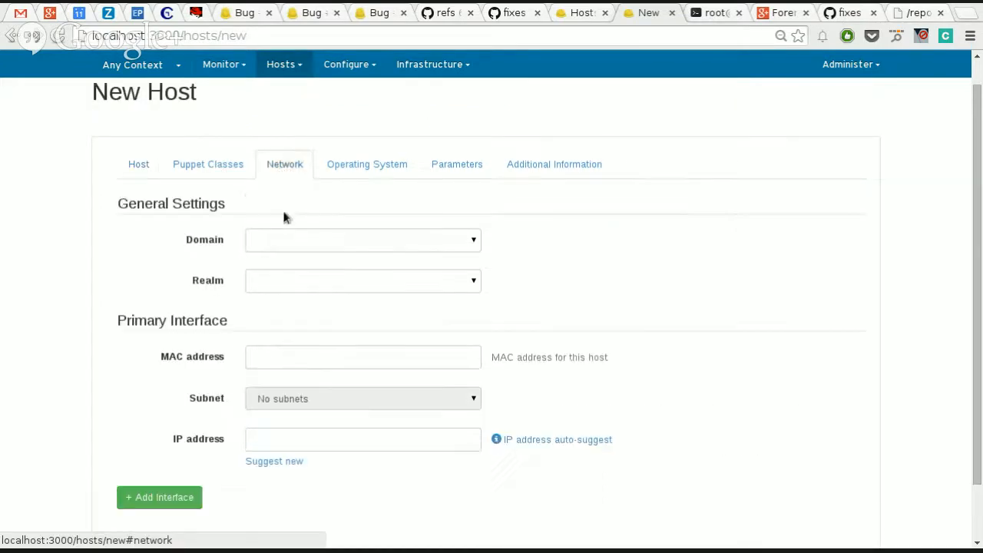
{"action": "left_click", "coordinate": [290, 247]}
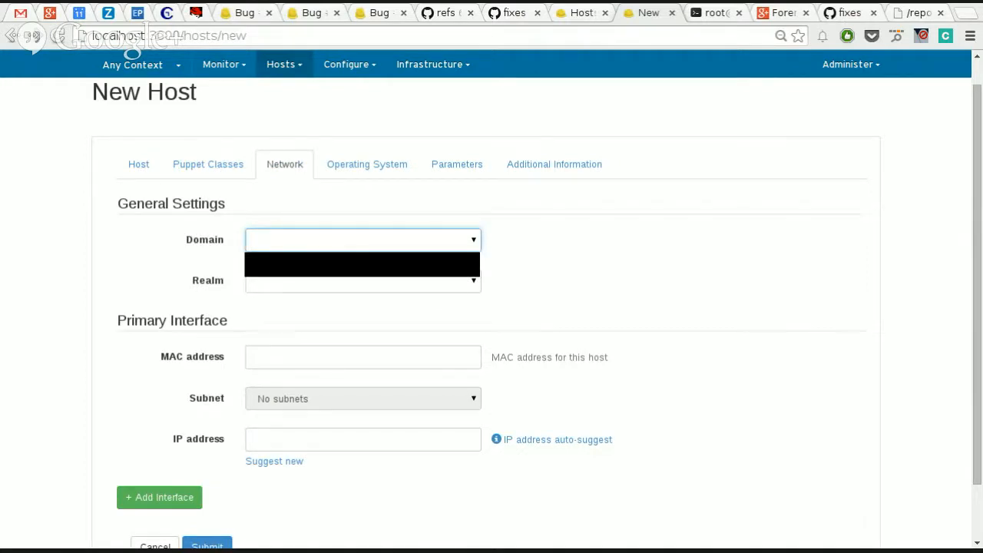
{"action": "left_click", "coordinate": [304, 265]}
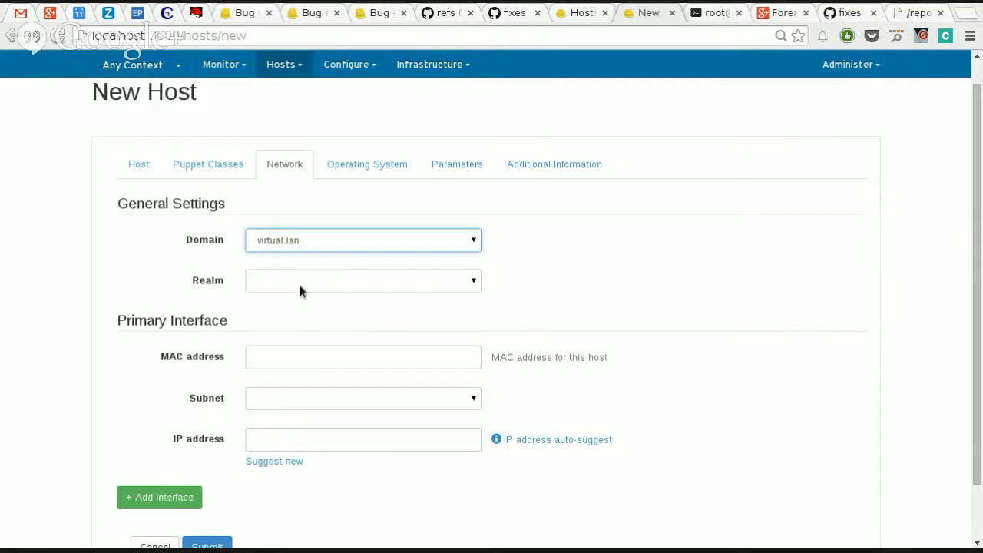
{"action": "left_click", "coordinate": [360, 365]}
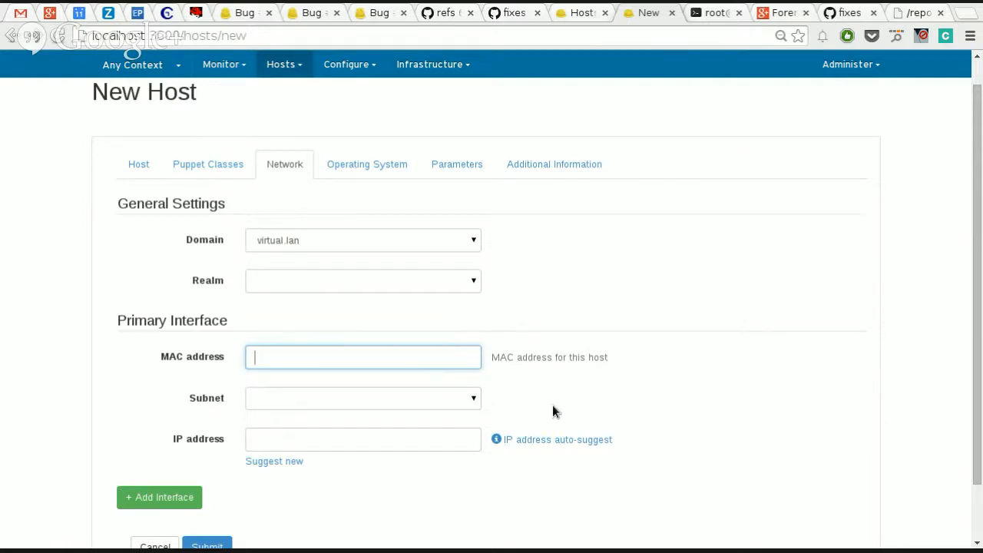
{"action": "type", "text": "AA:BB:CC:DD:EE:FF"}
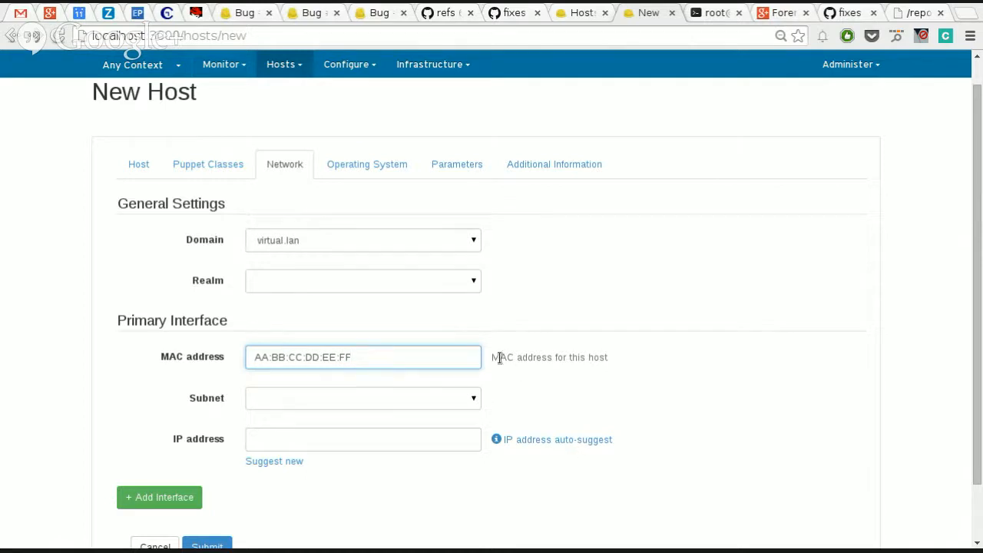
Step: Assign the host's primary interface to the virtual.lan (192.168.122.0/24) subnet and review the subnet choices
{"action": "left_click", "coordinate": [431, 405]}
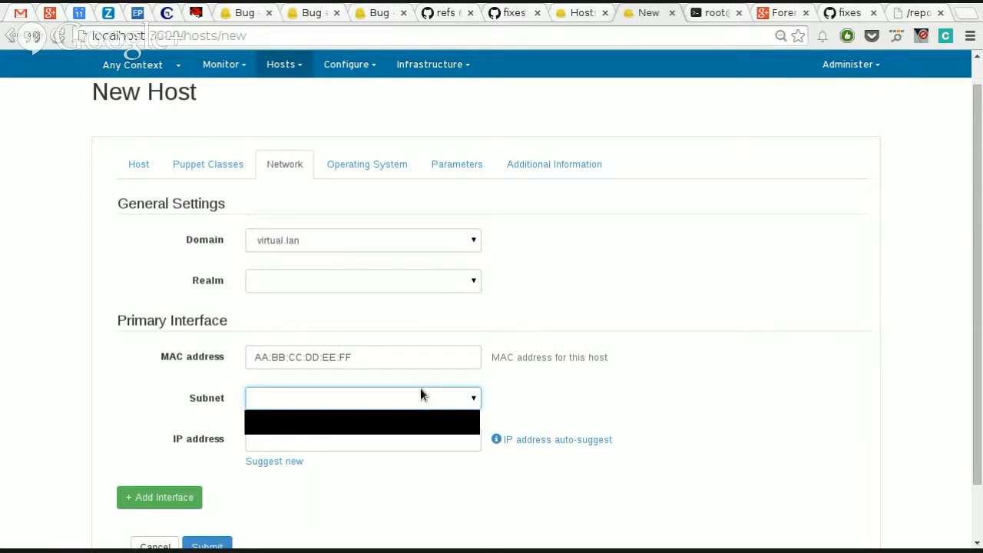
{"action": "left_click", "coordinate": [637, 388]}
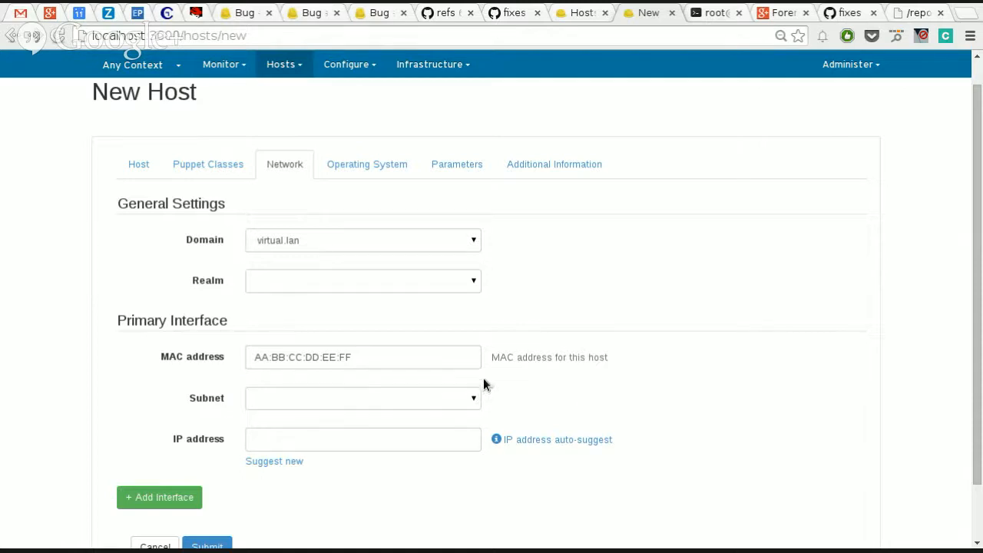
{"action": "left_click", "coordinate": [443, 397]}
{"action": "left_click", "coordinate": [415, 435]}
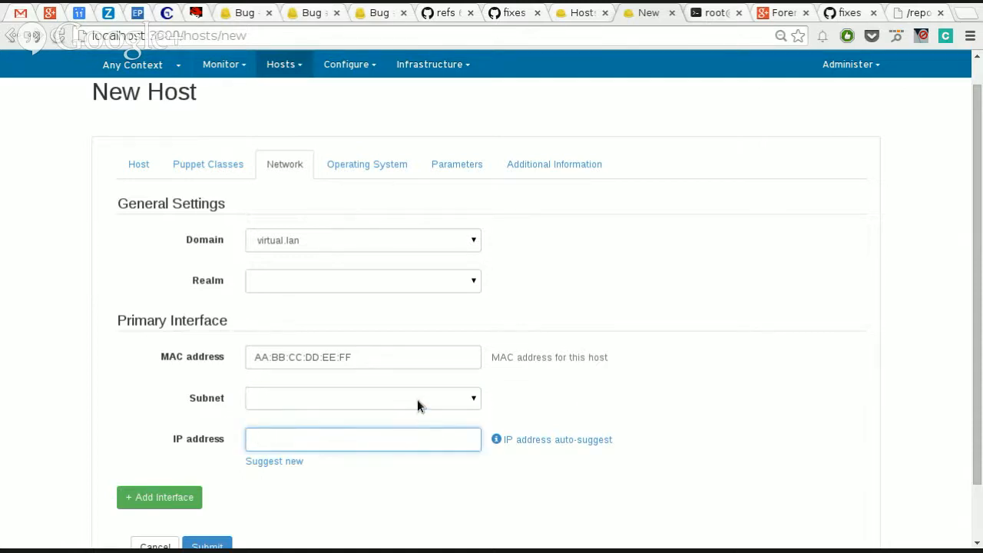
{"action": "left_click", "coordinate": [417, 399]}
{"action": "left_click", "coordinate": [728, 388]}
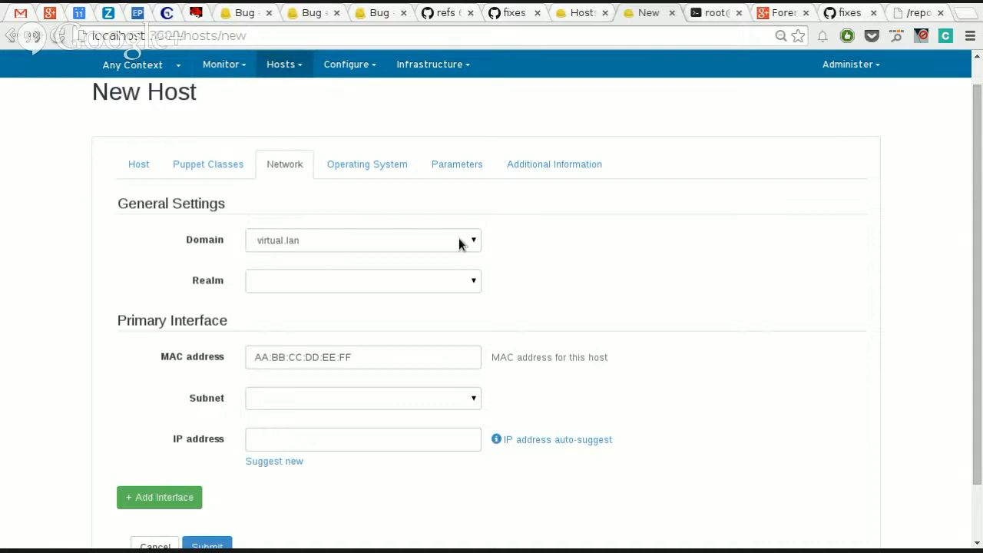
{"action": "left_click", "coordinate": [334, 403]}
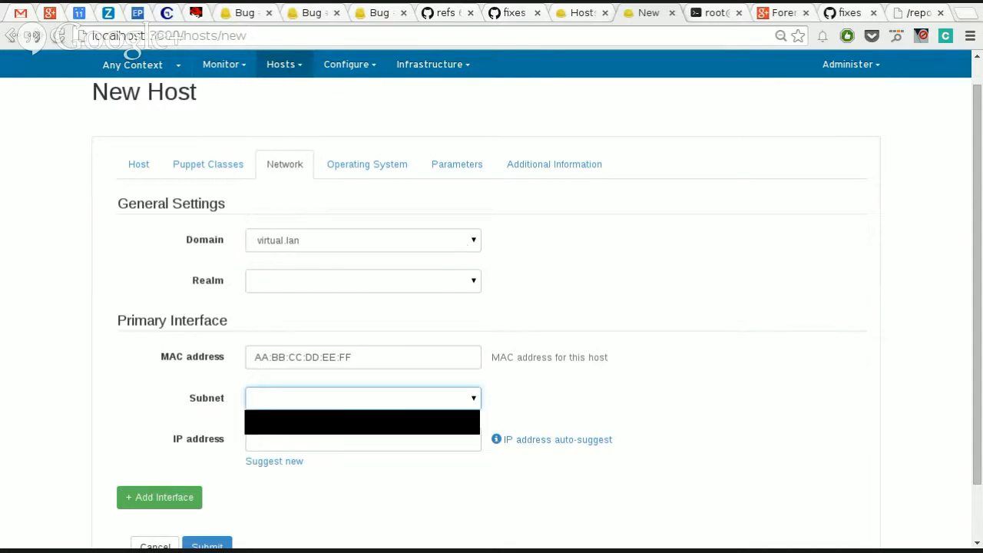
{"action": "left_click", "coordinate": [364, 428]}
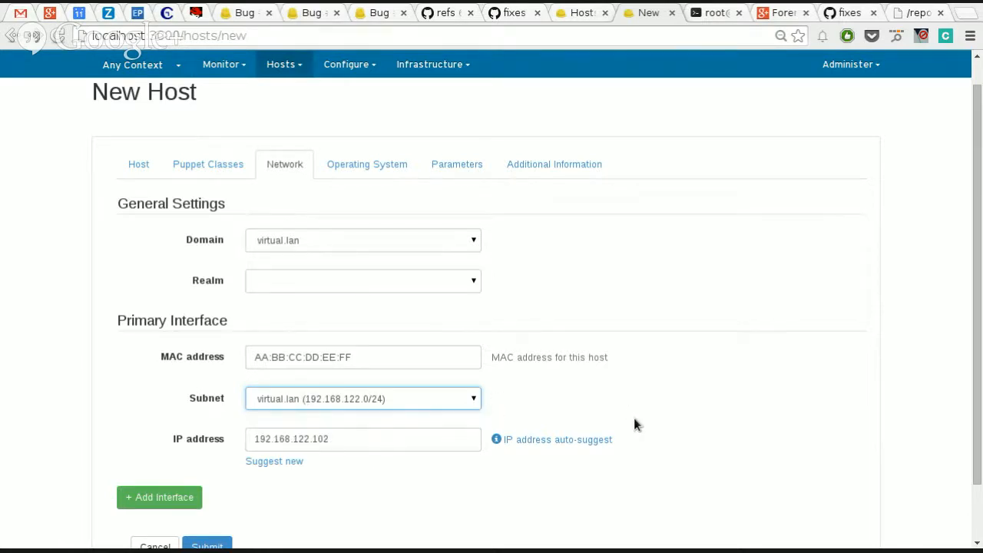
{"action": "scroll", "coordinate": [633, 417], "scroll_direction": "down", "scroll_amount": 2}
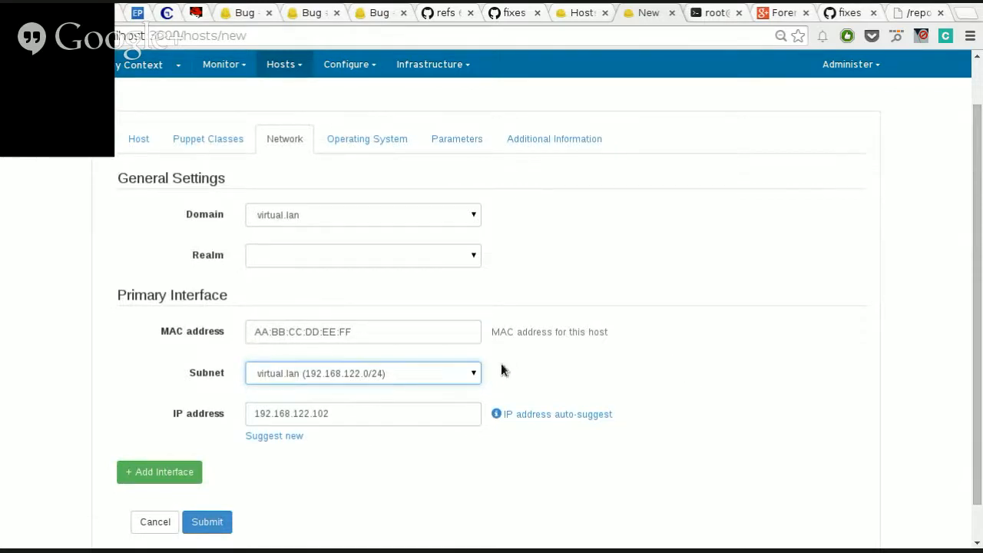
{"action": "left_click", "coordinate": [401, 374]}
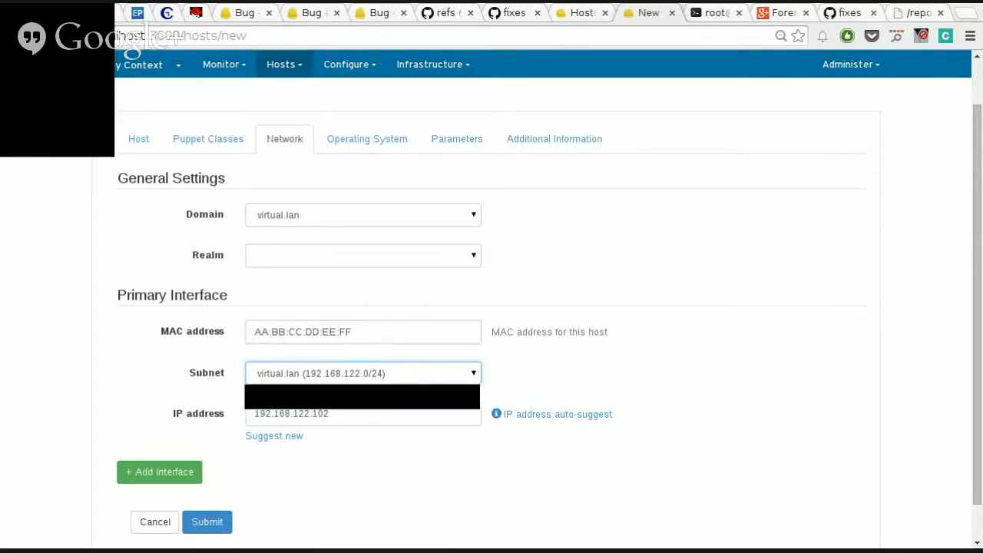
Step: Clear the primary interface's subnet and IP address, reselect virtual.lan (192.168.122.0/24) and request a newly suggested IP address
{"action": "left_click", "coordinate": [323, 397]}
{"action": "double_click", "coordinate": [349, 413]}
{"action": "key", "text": "BackSpace"}
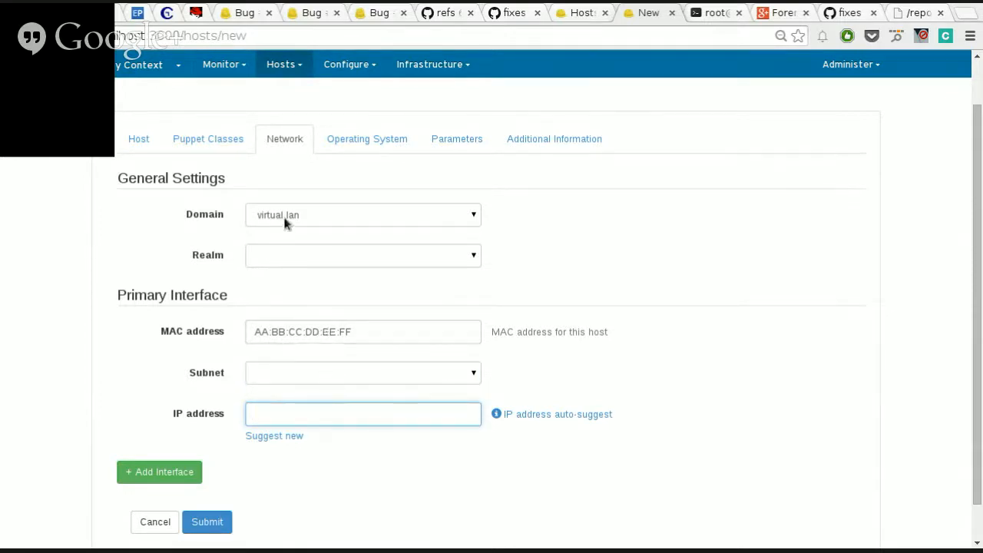
{"action": "left_click", "coordinate": [302, 376]}
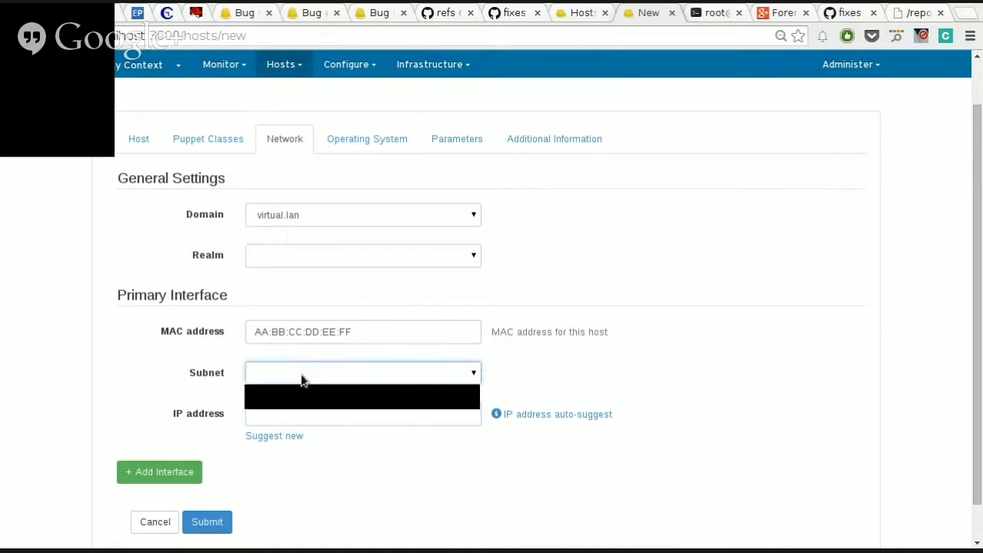
{"action": "left_click", "coordinate": [453, 403]}
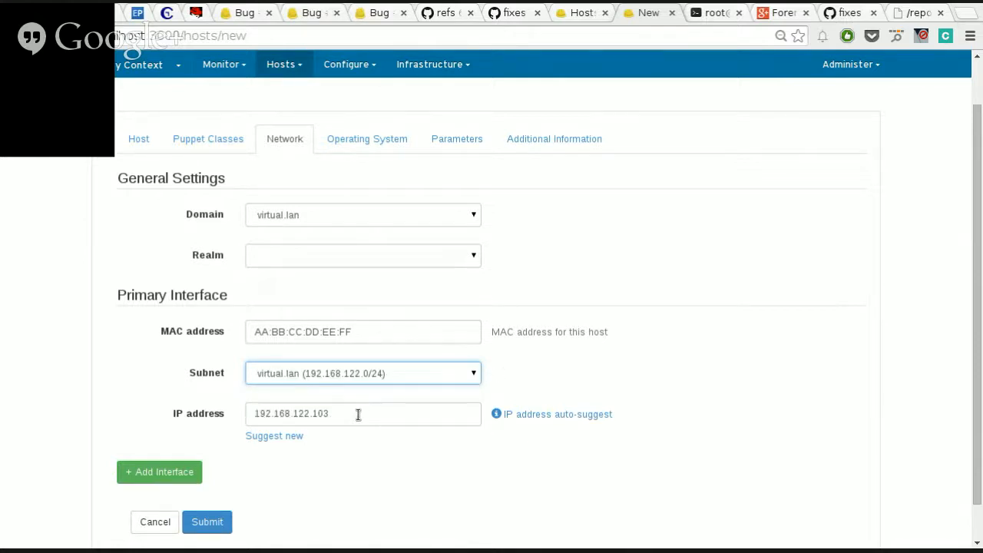
{"action": "left_click", "coordinate": [579, 416]}
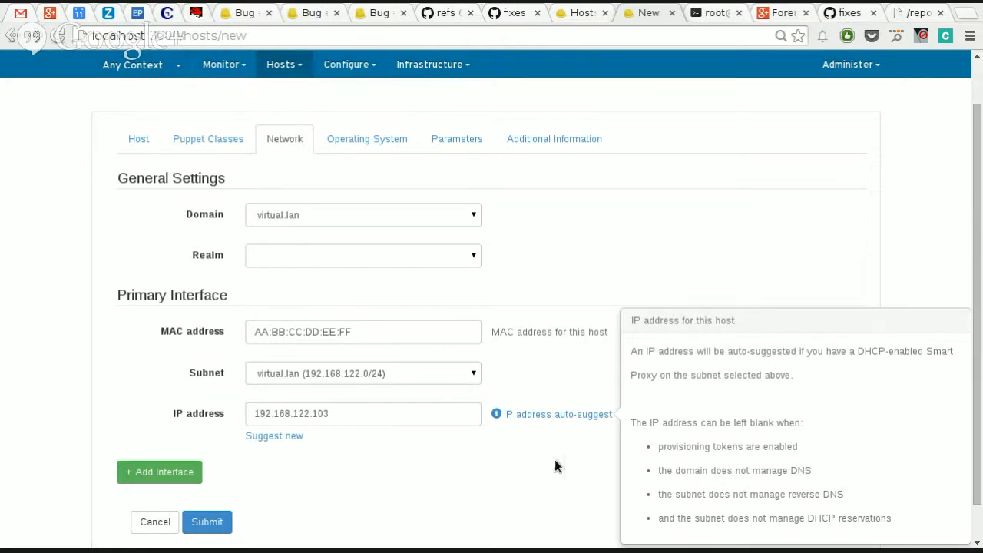
{"action": "left_click", "coordinate": [289, 437]}
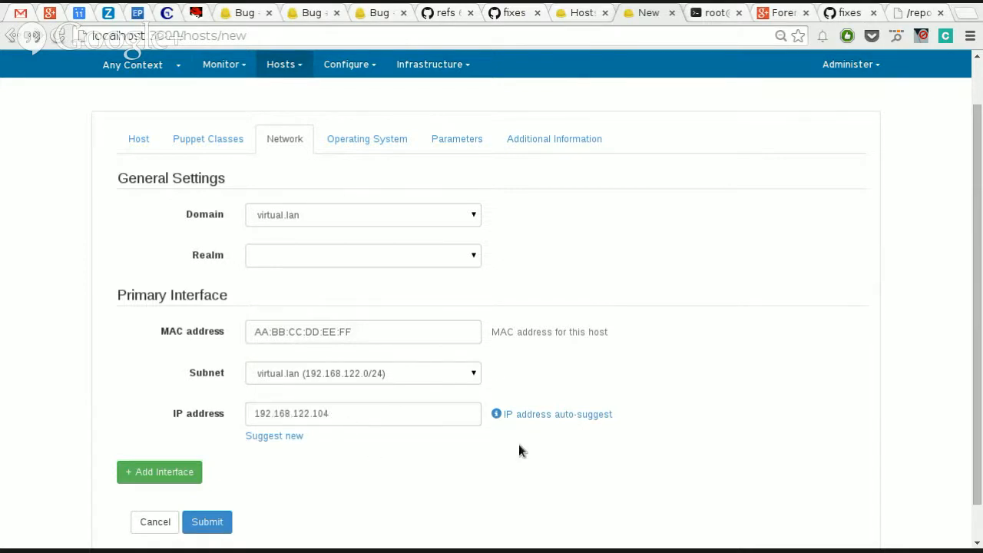
Step: Set the new host's architecture to x86_64 and its operating system to CentOS 6.5
{"action": "scroll", "coordinate": [638, 436], "scroll_direction": "up", "scroll_amount": 1}
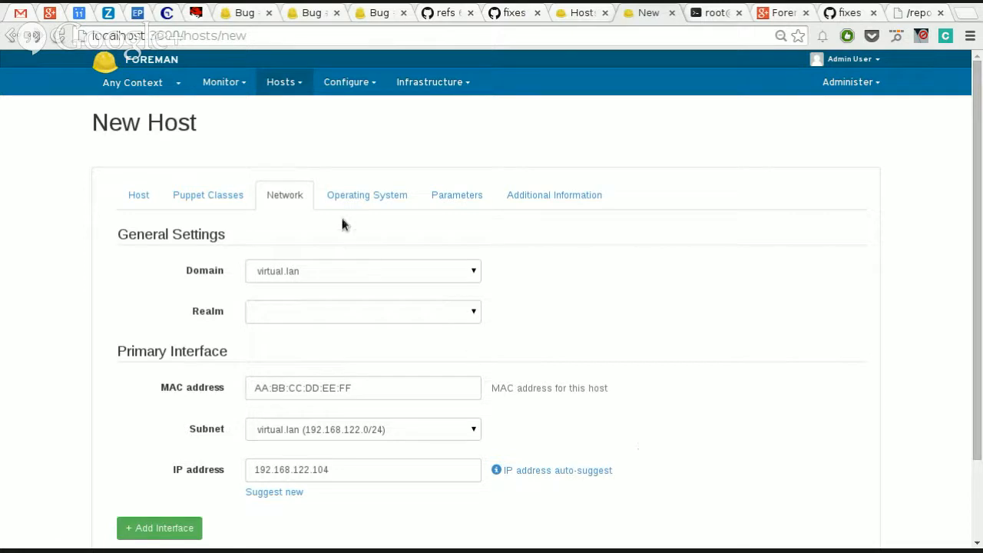
{"action": "left_click", "coordinate": [359, 204]}
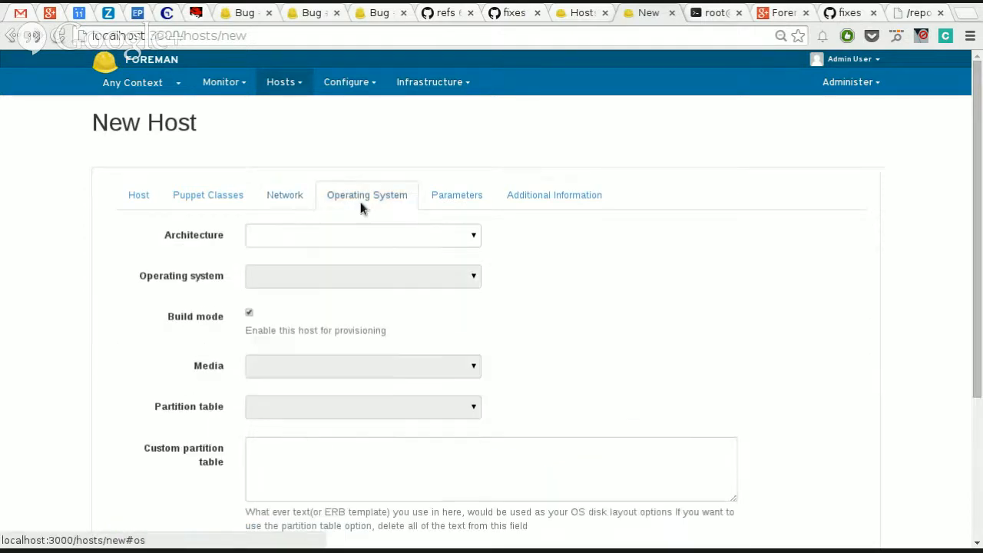
{"action": "scroll", "coordinate": [745, 295], "scroll_direction": "down", "scroll_amount": 4}
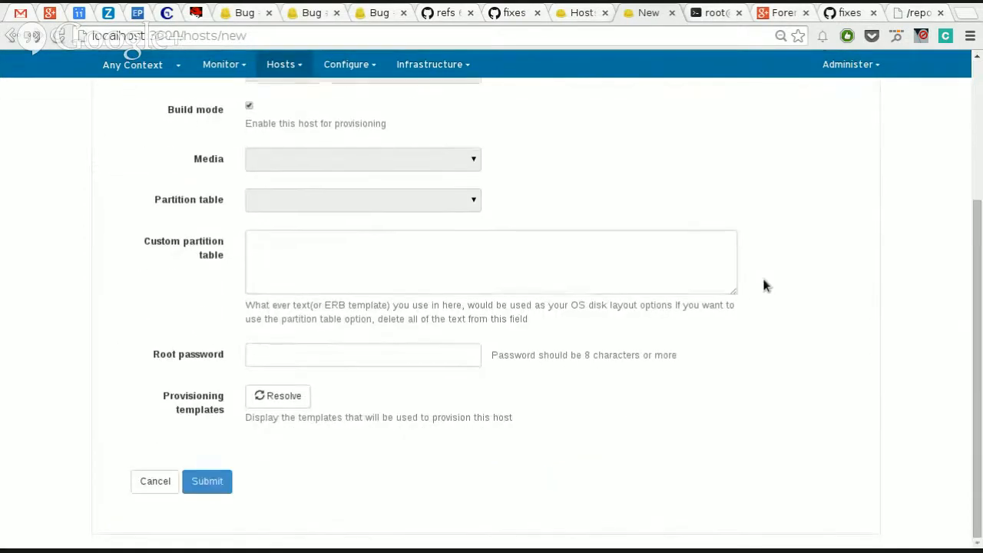
{"action": "scroll", "coordinate": [764, 286], "scroll_direction": "up", "scroll_amount": 3}
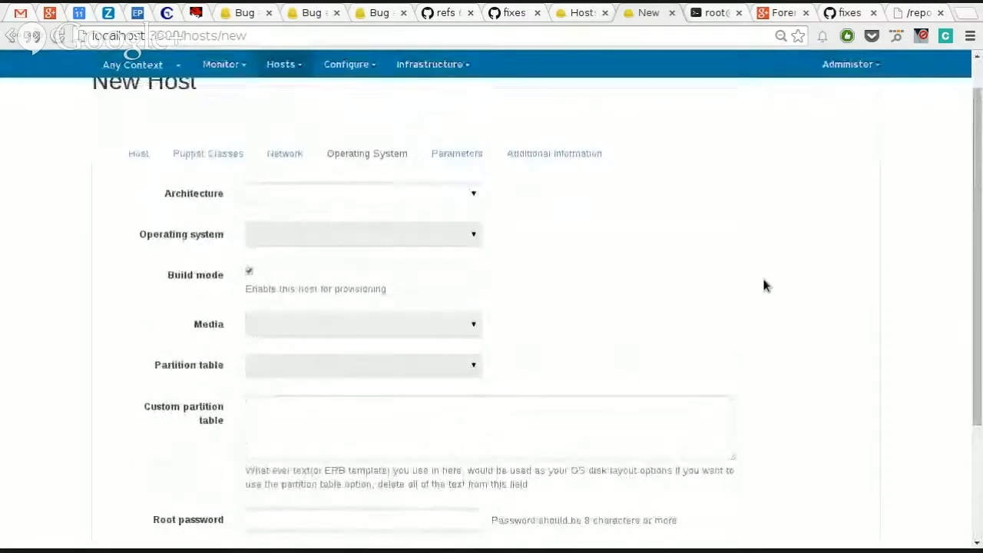
{"action": "scroll", "coordinate": [763, 285], "scroll_direction": "up", "scroll_amount": 1}
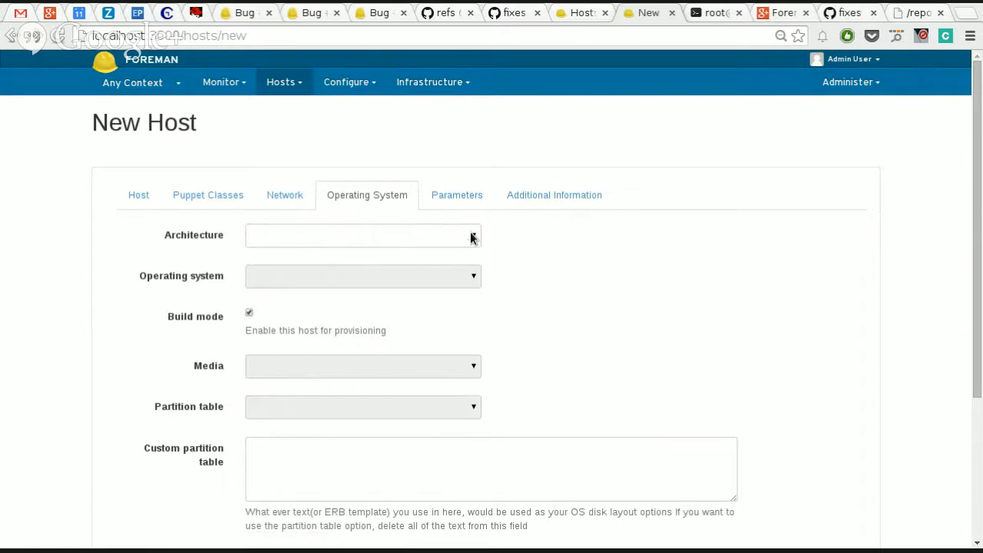
{"action": "scroll", "coordinate": [670, 333], "scroll_direction": "down", "scroll_amount": 3}
{"action": "scroll", "coordinate": [671, 329], "scroll_direction": "up", "scroll_amount": 3}
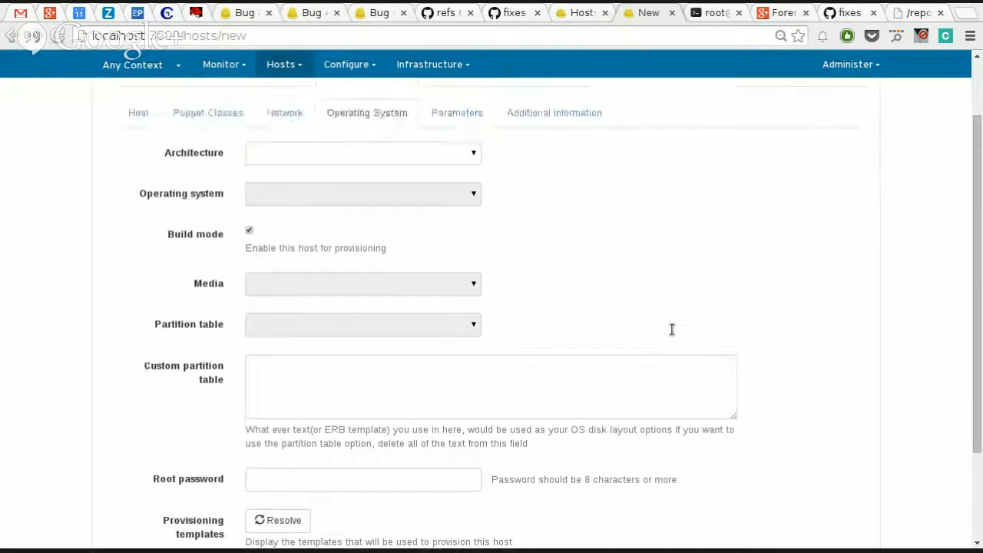
{"action": "left_click", "coordinate": [469, 239]}
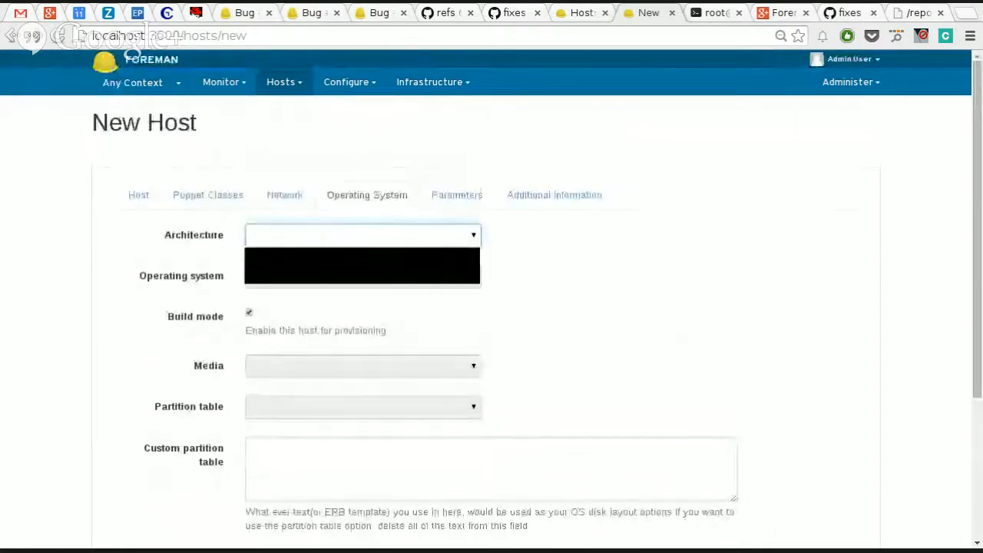
{"action": "left_click", "coordinate": [429, 263]}
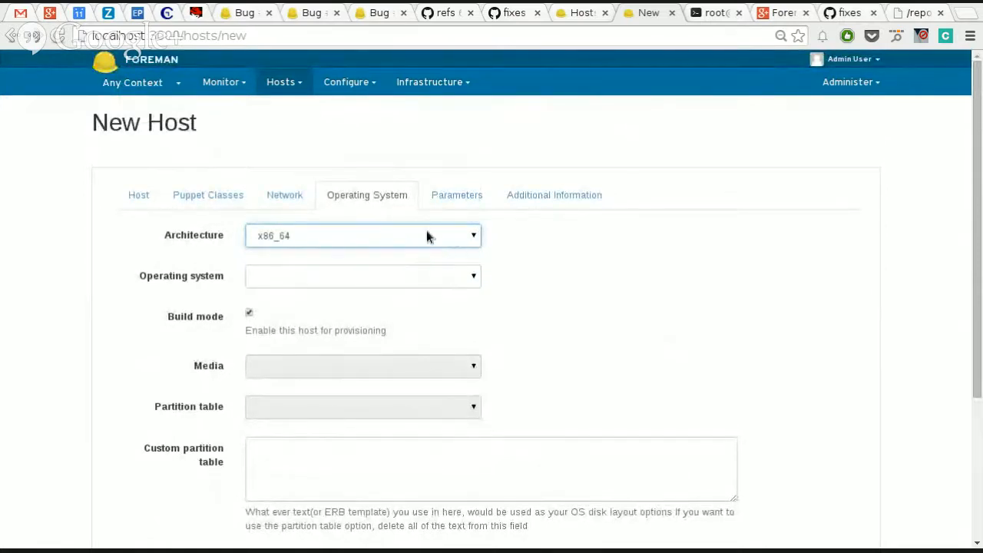
{"action": "left_click", "coordinate": [361, 280]}
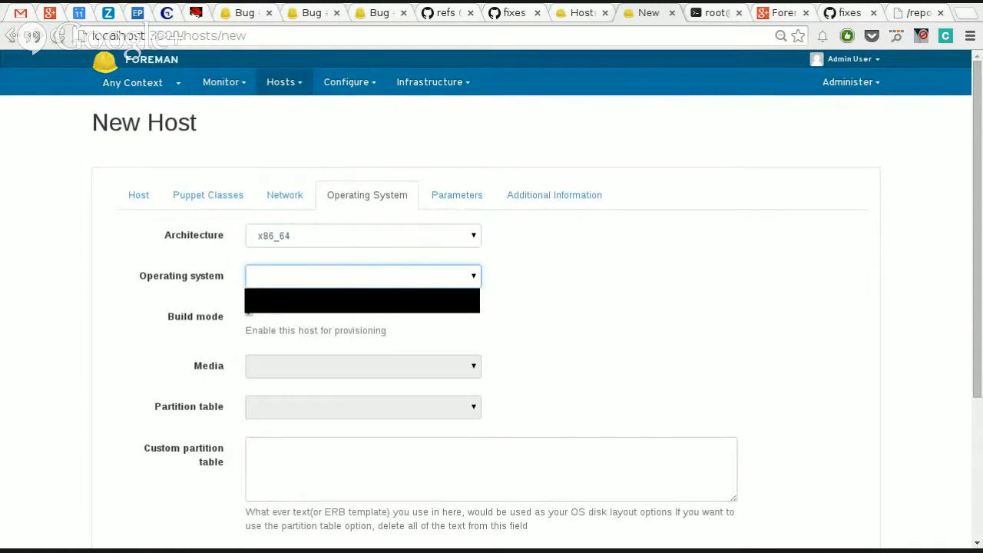
{"action": "left_click", "coordinate": [366, 306]}
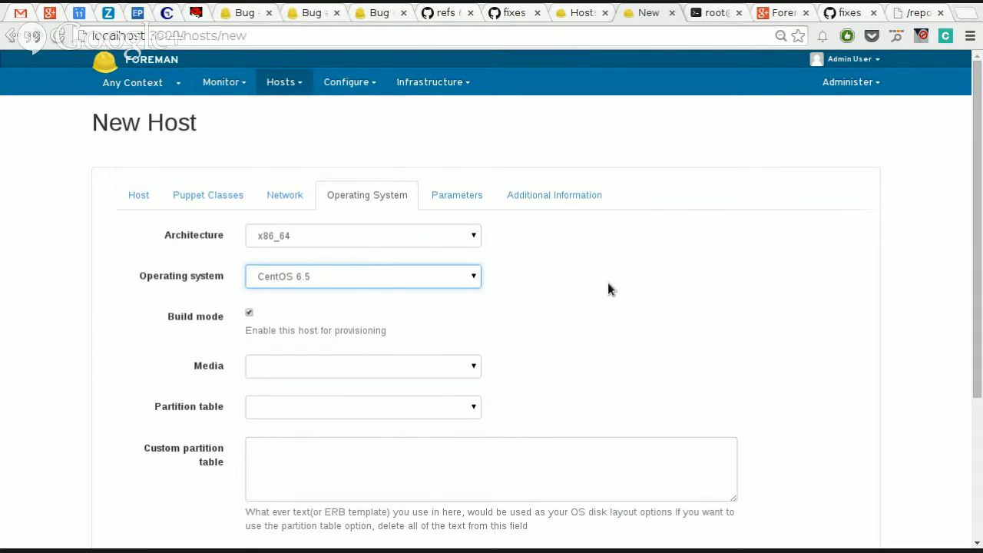
Step: Open the installation media separately, examine the path and its variables for the CentOS localhost medium, and leave it without saving
{"action": "left_click", "coordinate": [283, 81]}
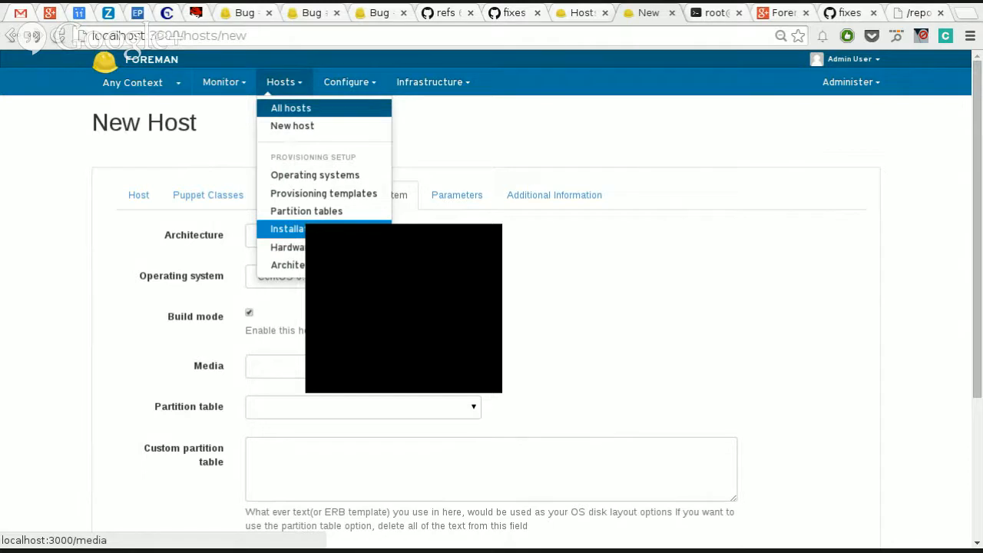
{"action": "left_click", "coordinate": [368, 233]}
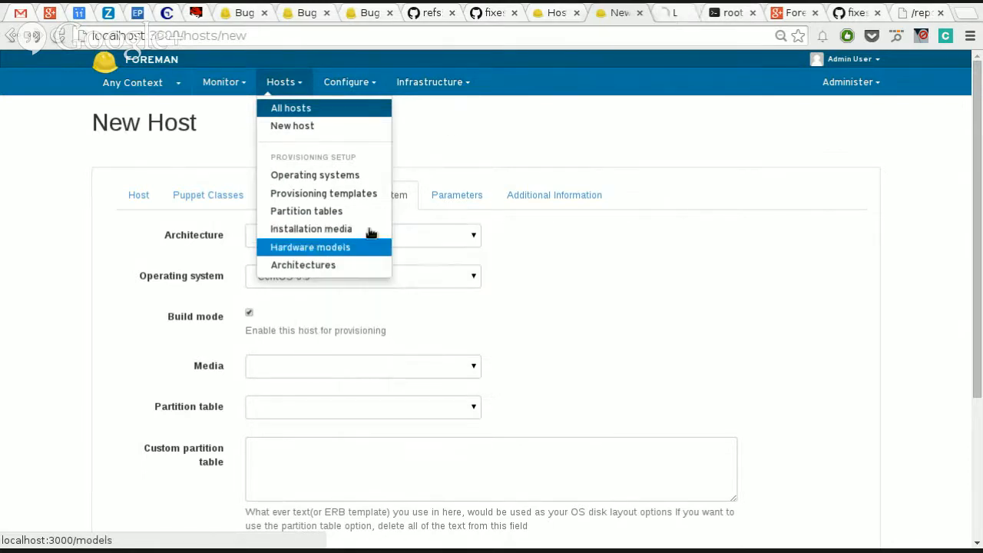
{"action": "left_click", "coordinate": [671, 13]}
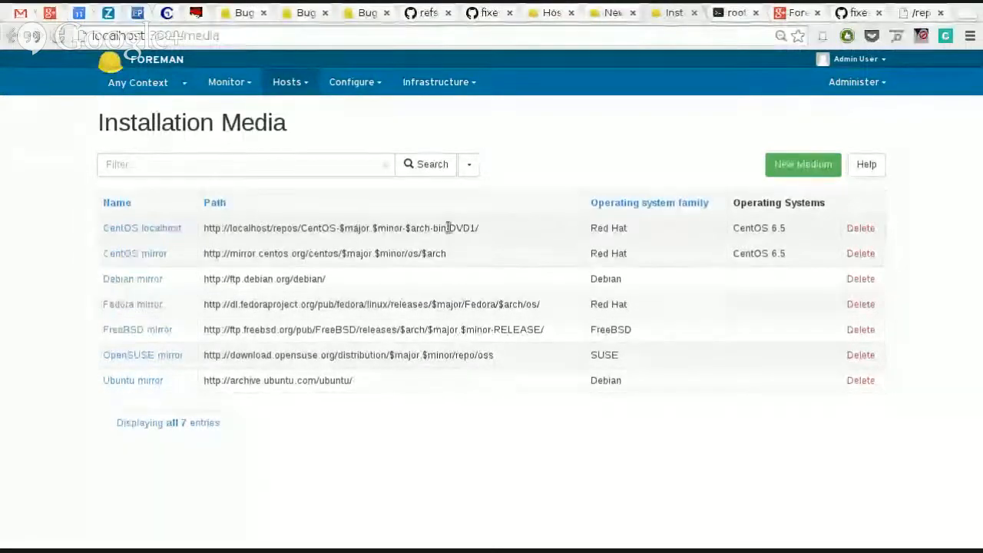
{"action": "left_click", "coordinate": [168, 230]}
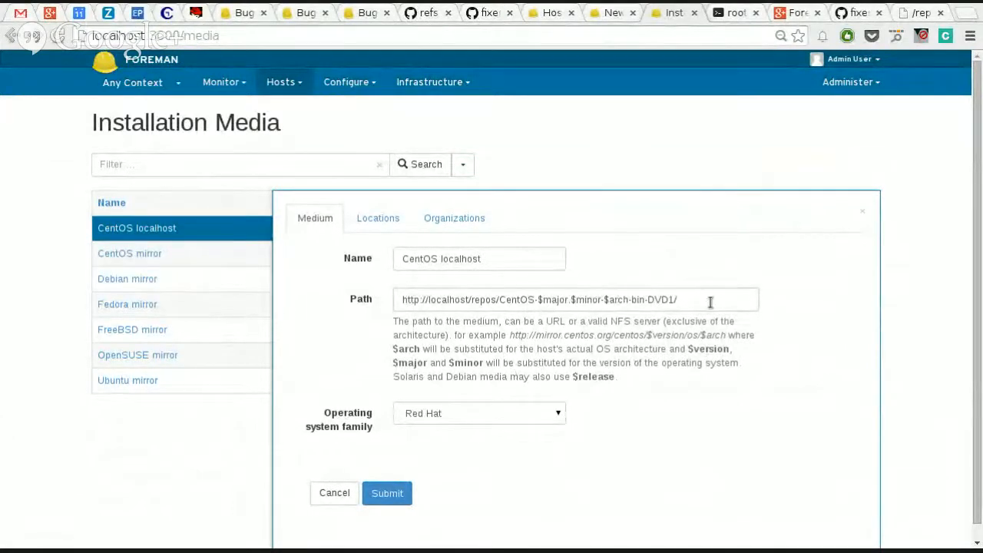
{"action": "left_click_drag", "start_coordinate": [709, 303], "coordinate": [279, 302]}
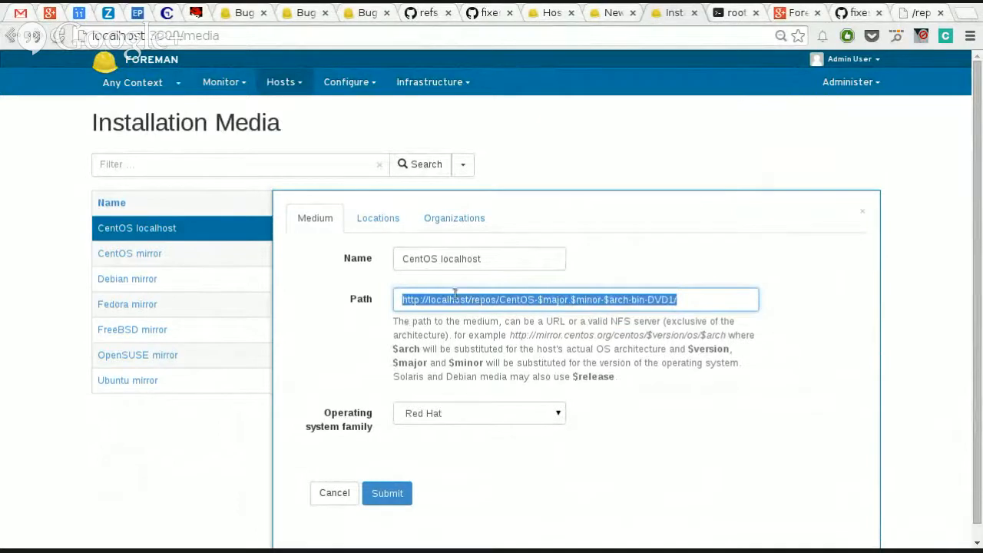
{"action": "double_click", "coordinate": [556, 301]}
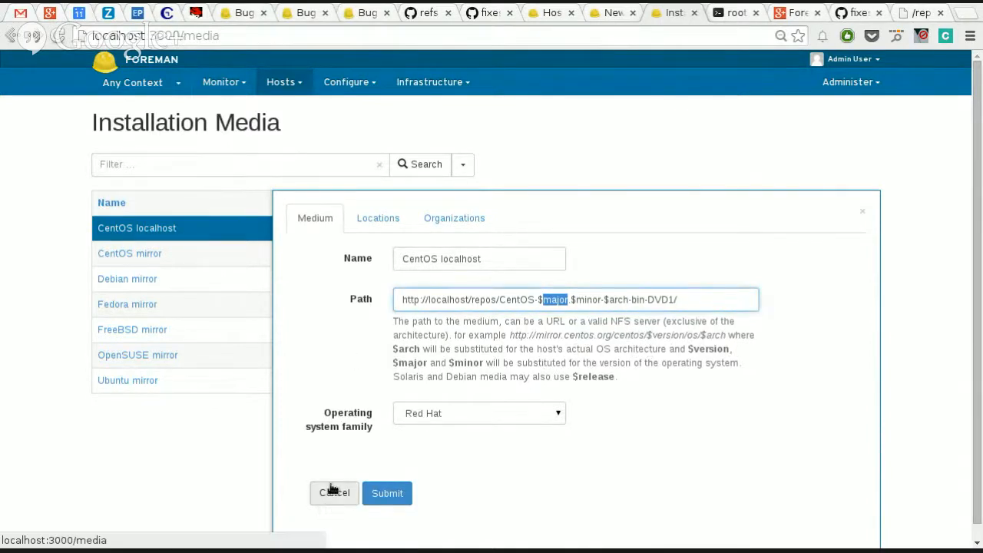
{"action": "double_click", "coordinate": [356, 297]}
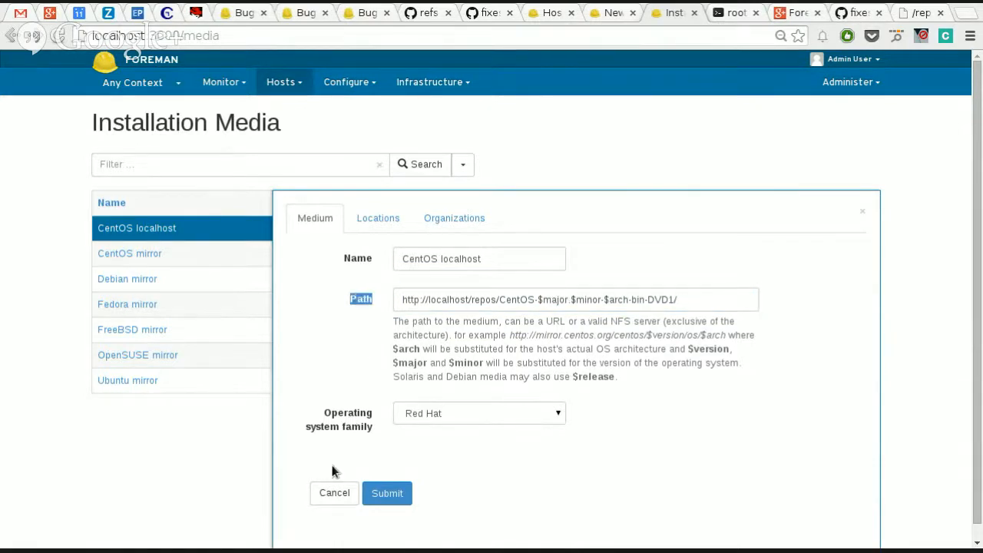
{"action": "left_click", "coordinate": [334, 492]}
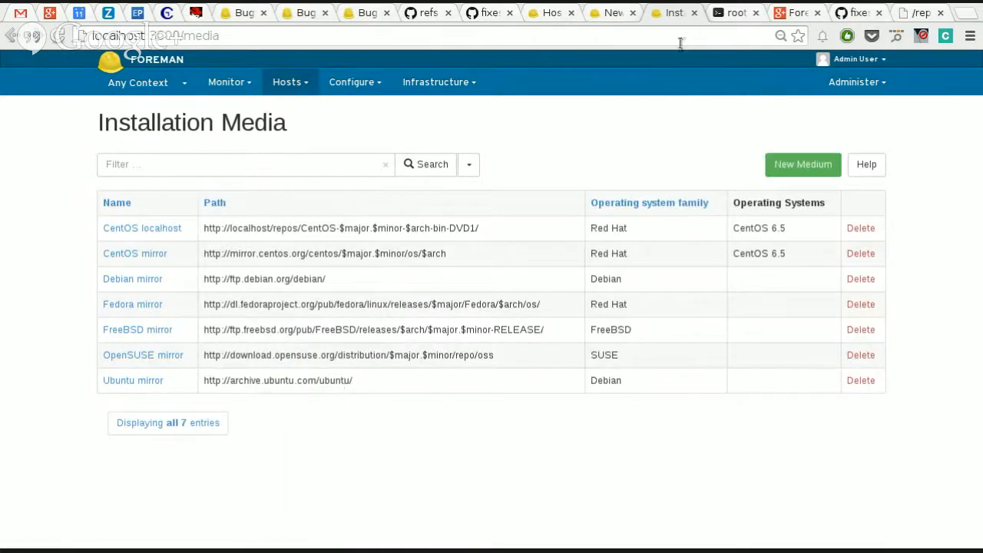
Step: Examine the CentOS 6.5 operating system's architecture options, including i386, and return to the new host form without saving
{"action": "left_click", "coordinate": [290, 82]}
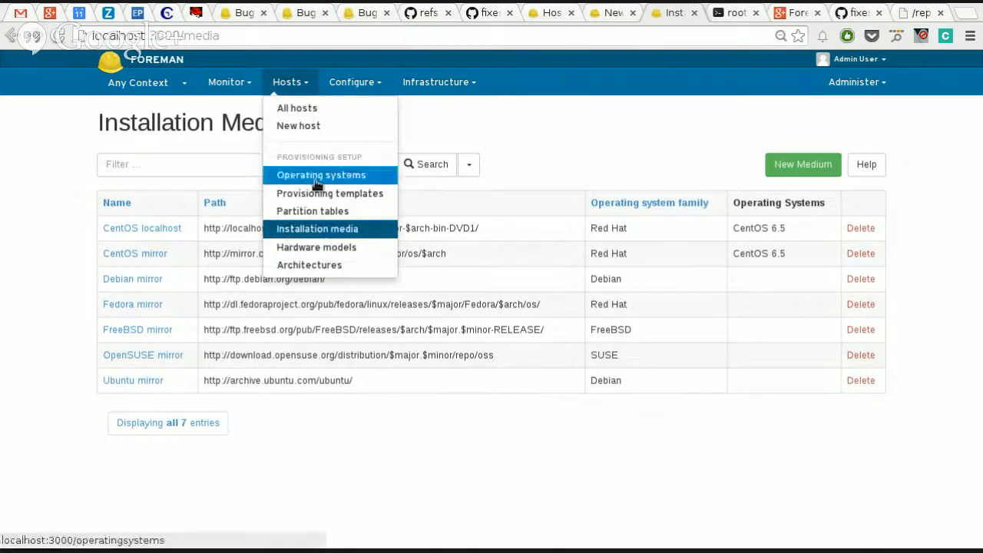
{"action": "left_click", "coordinate": [313, 177]}
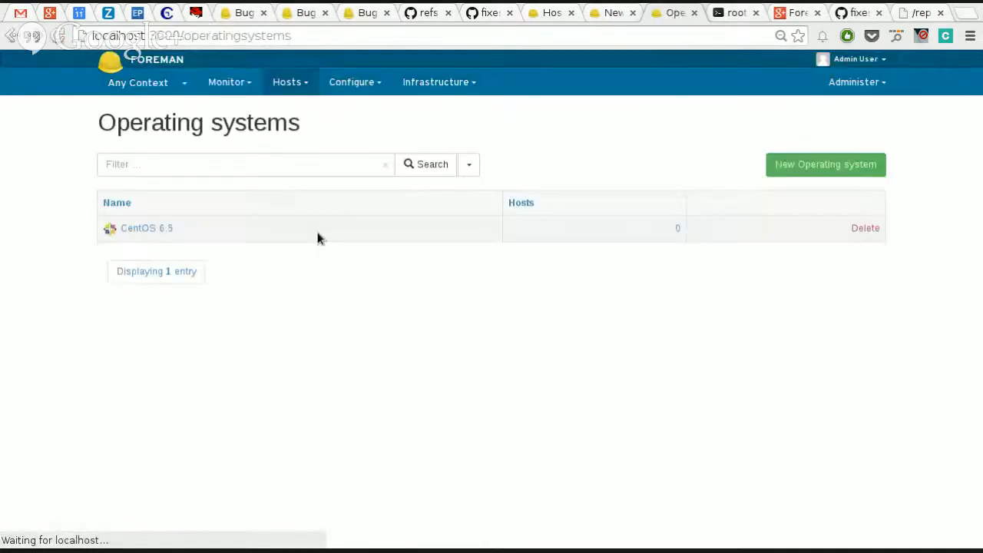
{"action": "left_click", "coordinate": [146, 228]}
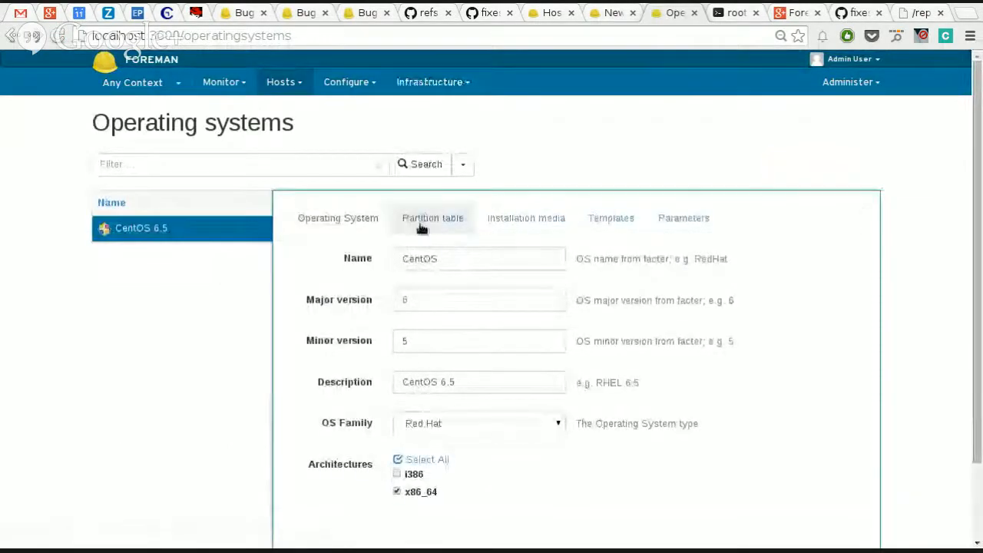
{"action": "left_click", "coordinate": [410, 477]}
{"action": "left_click", "coordinate": [410, 477]}
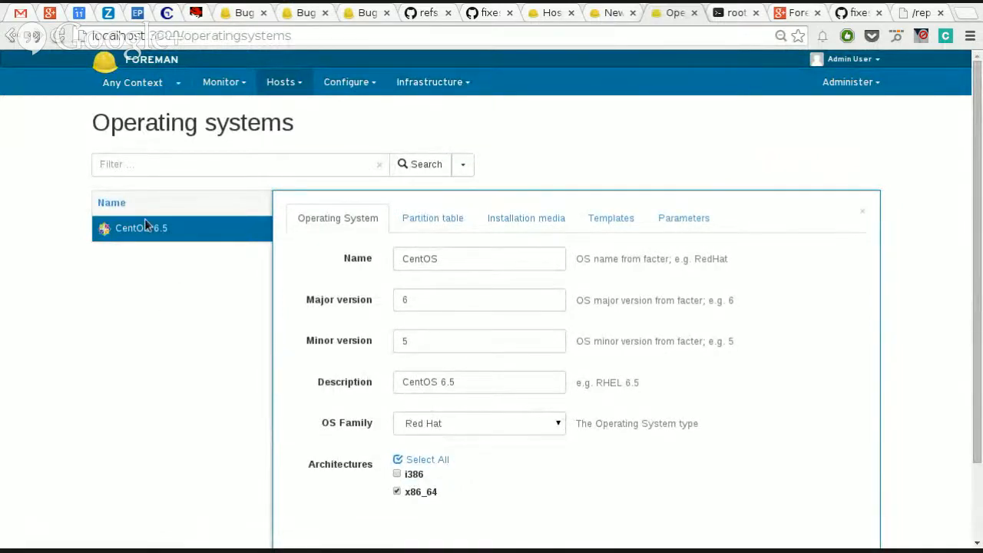
{"action": "left_click", "coordinate": [418, 477]}
{"action": "left_click", "coordinate": [695, 13]}
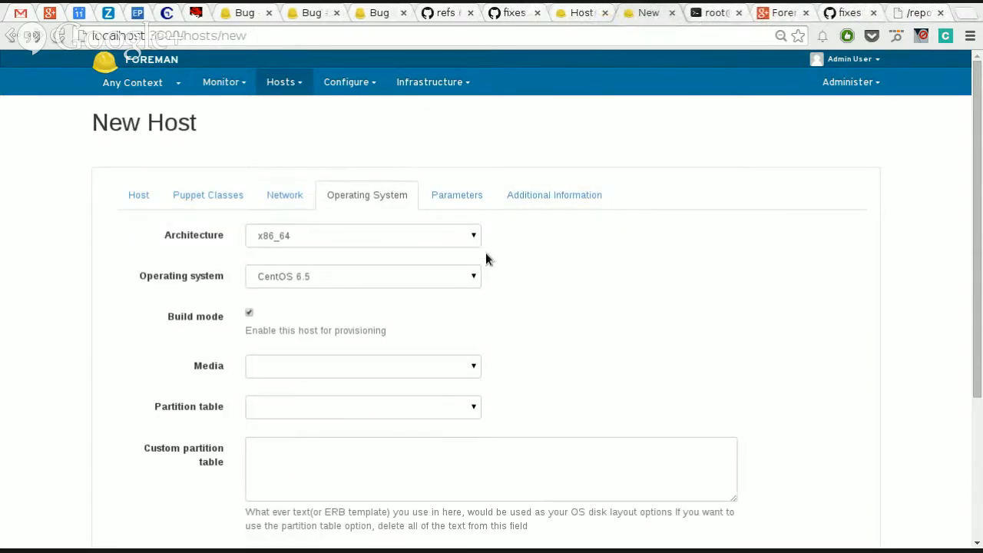
Step: Review the operating system choices offered for the new host's x86_64 architecture
{"action": "left_click", "coordinate": [450, 279]}
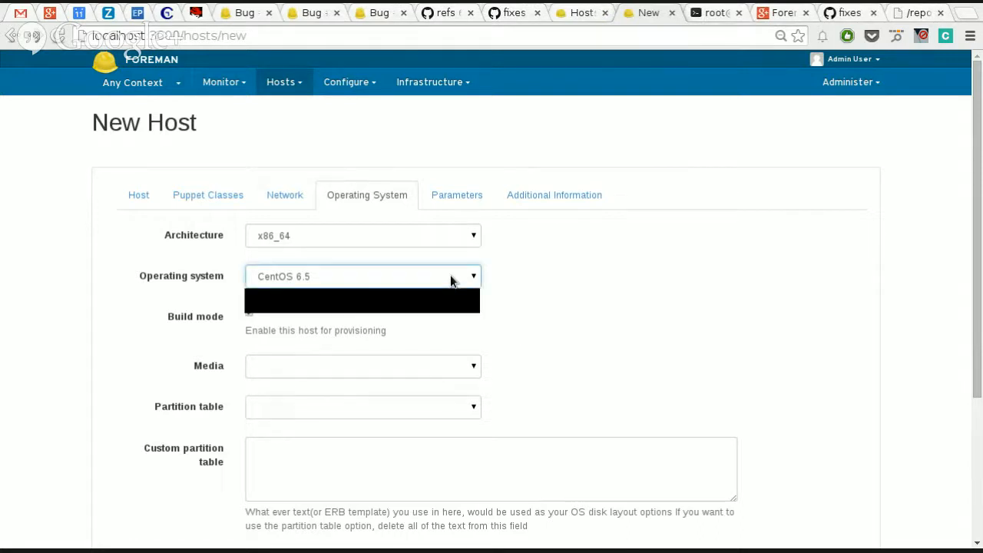
{"action": "left_click", "coordinate": [451, 279]}
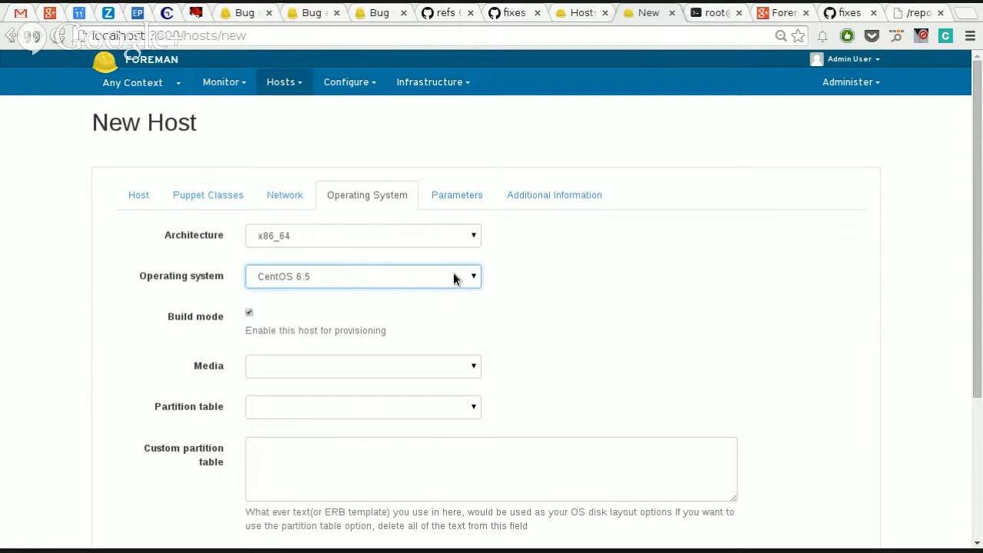
{"action": "left_click", "coordinate": [467, 280]}
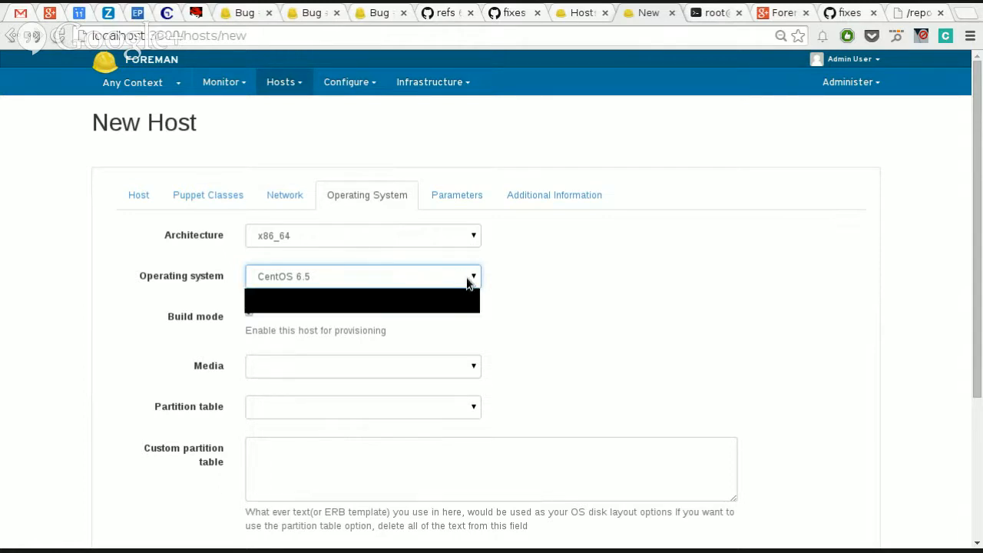
{"action": "left_click", "coordinate": [503, 275]}
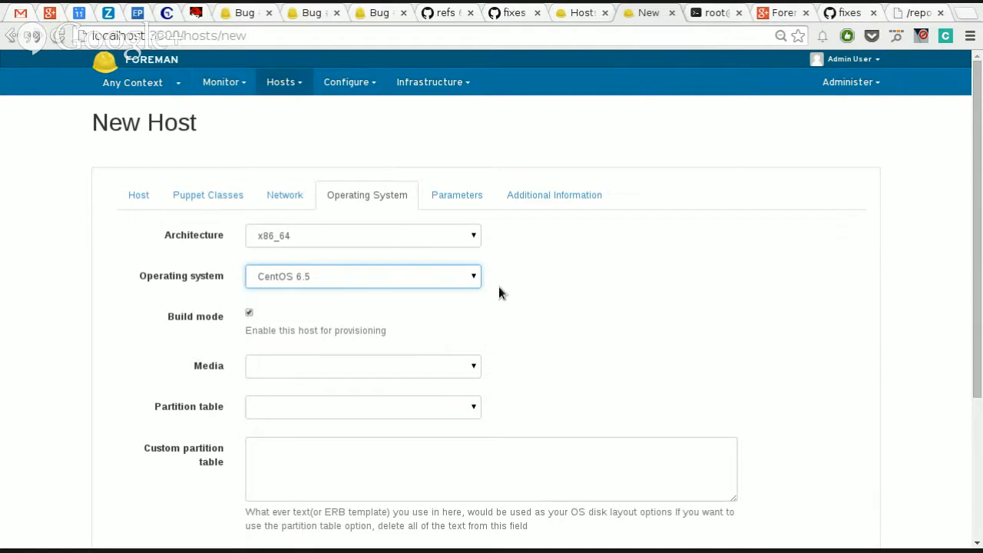
{"action": "scroll", "coordinate": [535, 340], "scroll_direction": "down", "scroll_amount": 1}
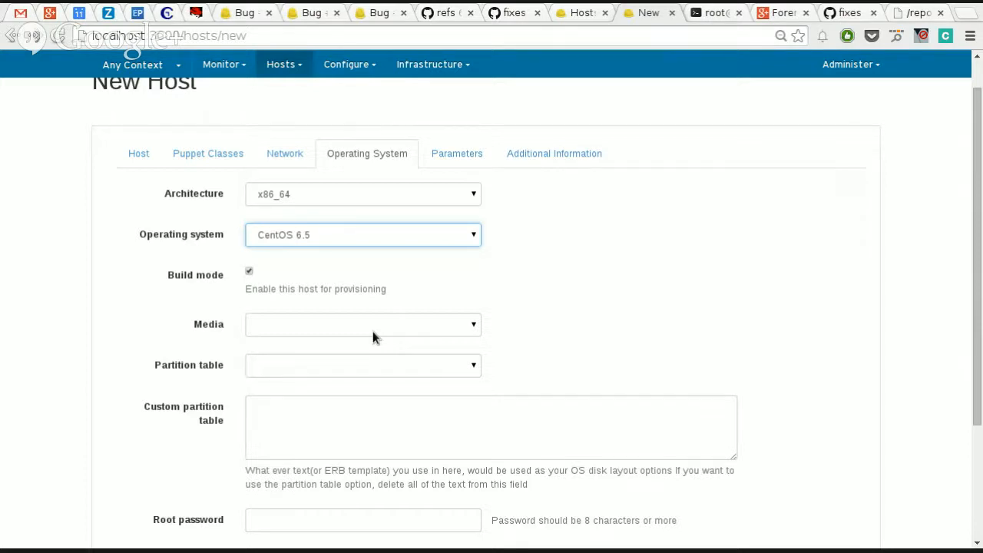
Step: Set the new host's installation media to CentOS localhost and its partition table to Kickstart default
{"action": "left_click", "coordinate": [381, 325]}
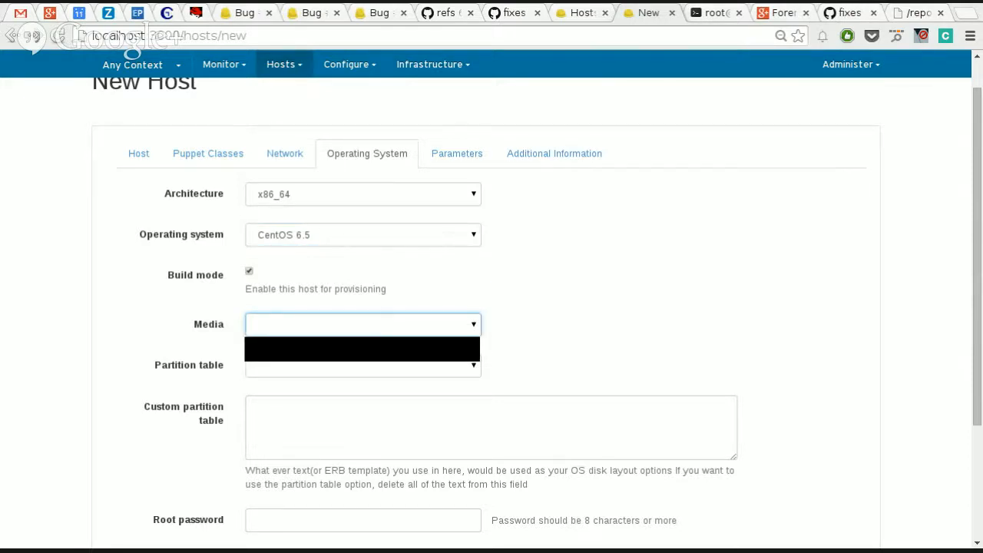
{"action": "left_click", "coordinate": [387, 351]}
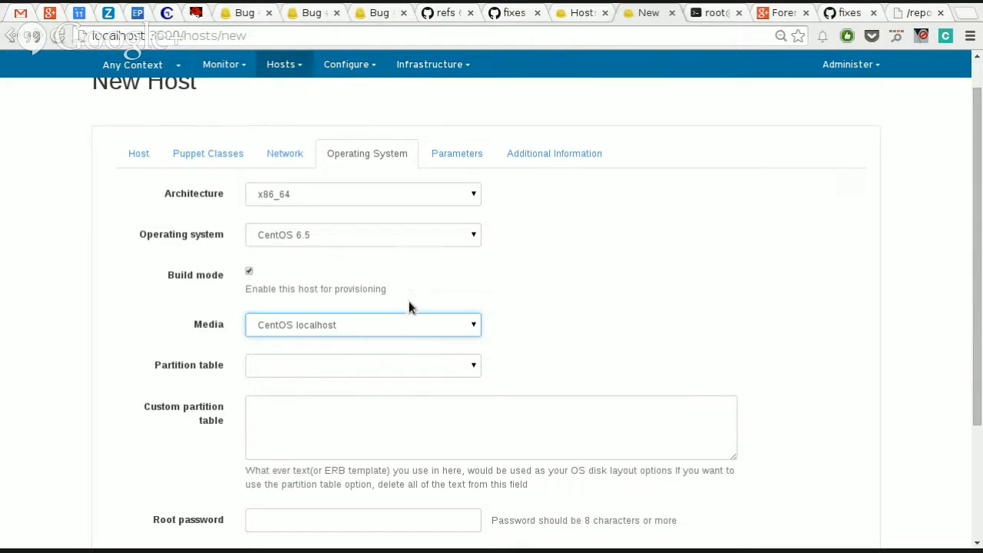
{"action": "left_click", "coordinate": [374, 360]}
{"action": "left_click", "coordinate": [381, 393]}
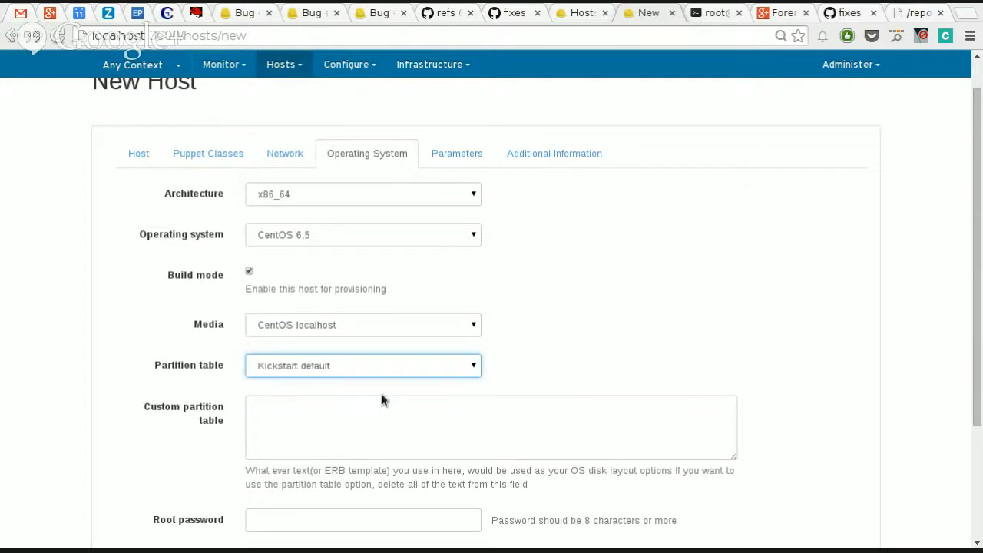
Step: Enter the root password for the new host, leaving the custom partition table empty
{"action": "scroll", "coordinate": [500, 423], "scroll_direction": "down", "scroll_amount": 3}
{"action": "left_click", "coordinate": [325, 312]}
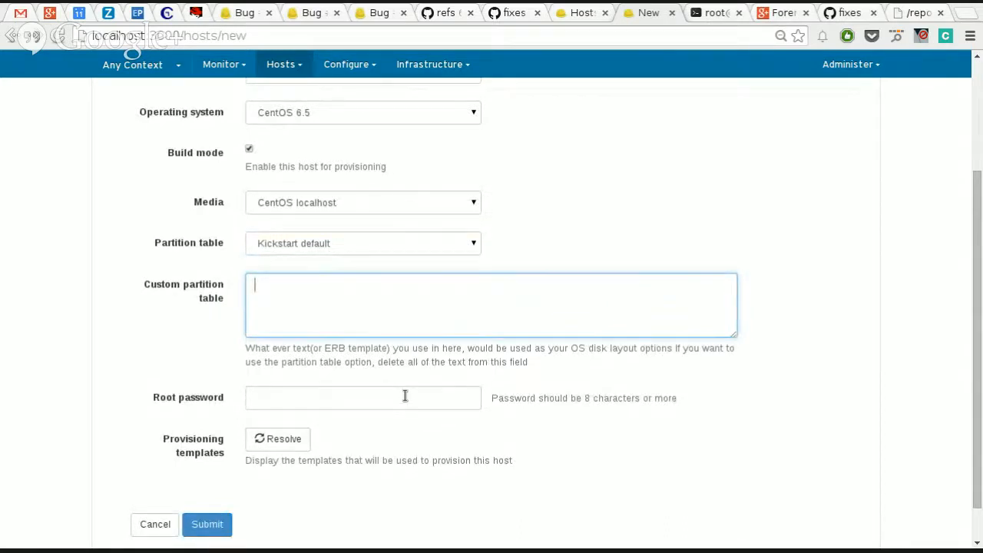
{"action": "left_click", "coordinate": [310, 402]}
{"action": "type", "text": "************"}
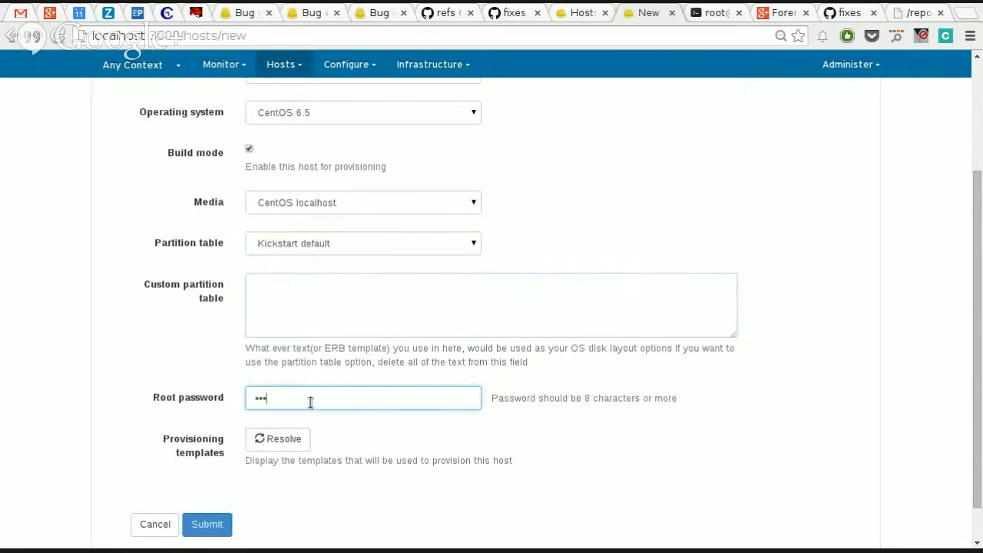
{"action": "type", "text": "***"}
Step: Resolve the host's provisioning templates, look at the Kickstart default PXELinux template separately, and return to the new host form
{"action": "left_click", "coordinate": [280, 439]}
{"action": "scroll", "coordinate": [385, 420], "scroll_direction": "down", "scroll_amount": 3}
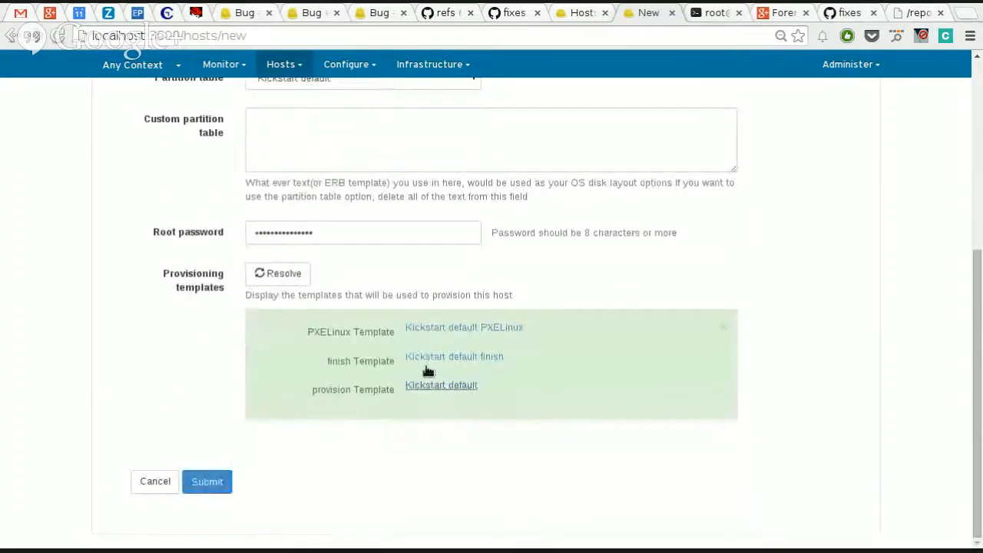
{"action": "middle_click", "coordinate": [446, 329]}
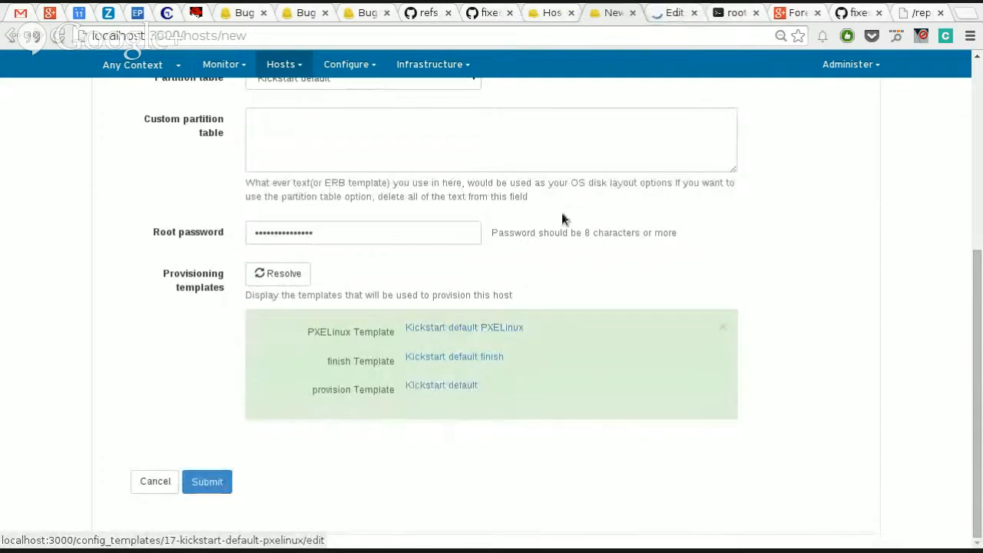
{"action": "key", "text": "ctrl+Tab"}
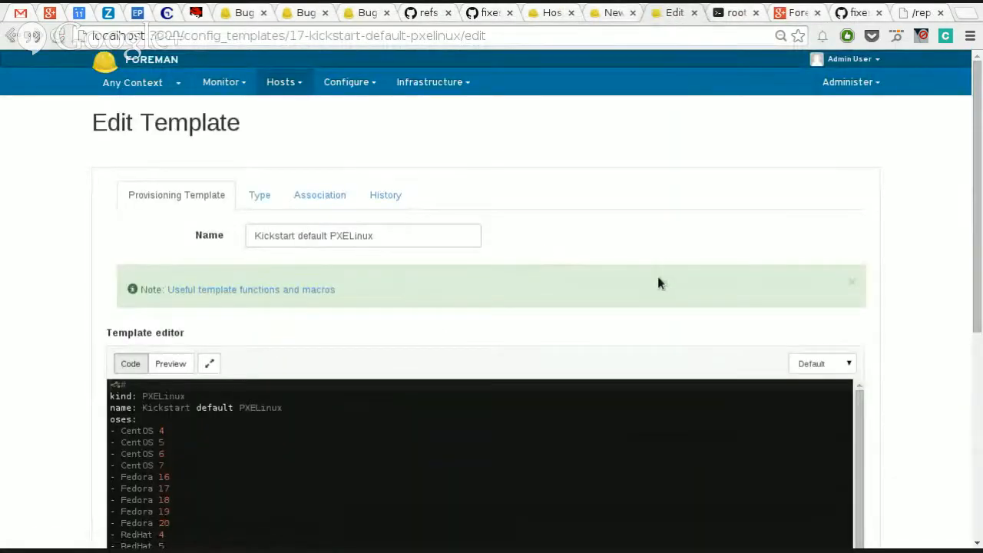
{"action": "key", "text": "ctrl+w"}
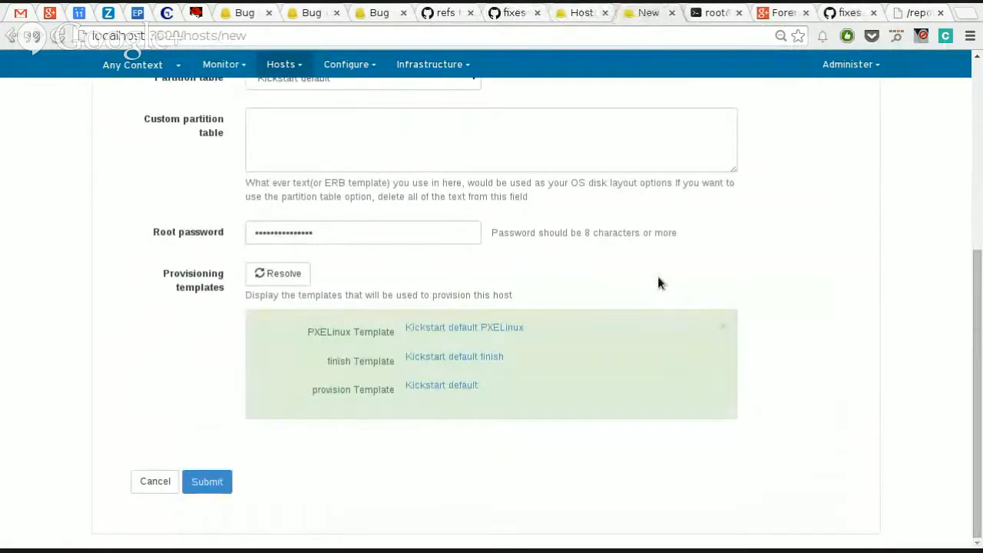
Step: Add a host parameter named tz with the value Eureope
{"action": "scroll", "coordinate": [461, 290], "scroll_direction": "up", "scroll_amount": 5}
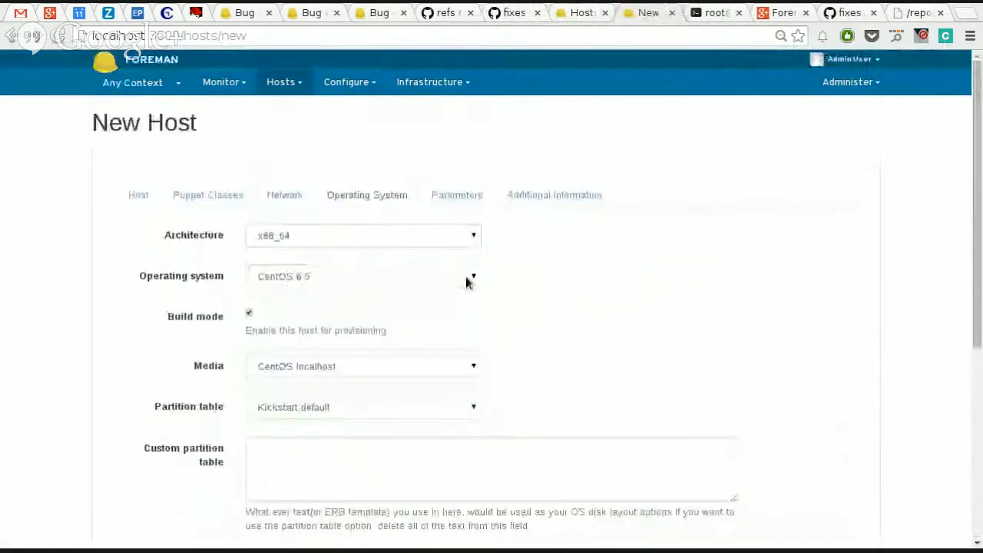
{"action": "left_click", "coordinate": [454, 197]}
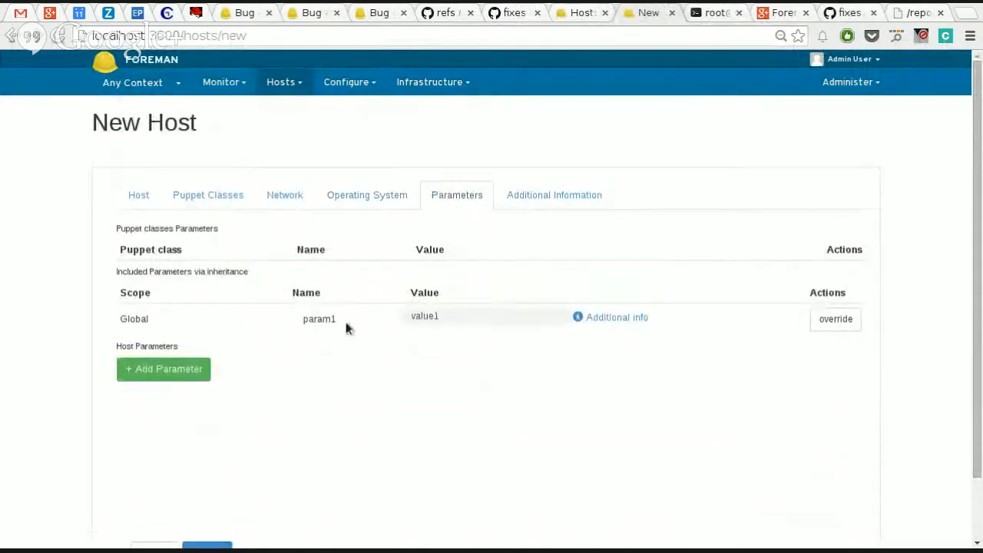
{"action": "left_click", "coordinate": [190, 371]}
{"action": "left_click", "coordinate": [277, 374]}
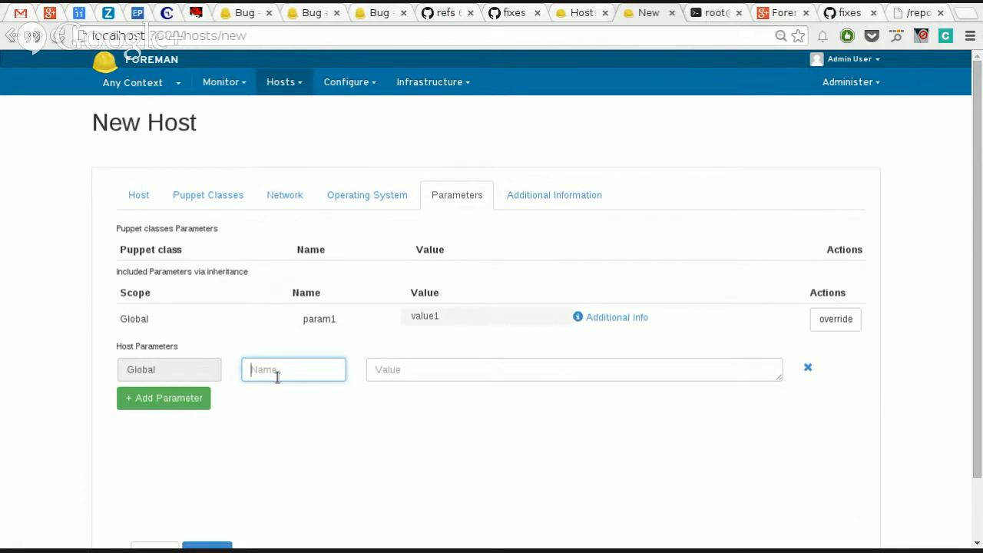
{"action": "type", "text": "tz"}
{"action": "key", "text": "Tab"}
{"action": "type", "text": "WE"}
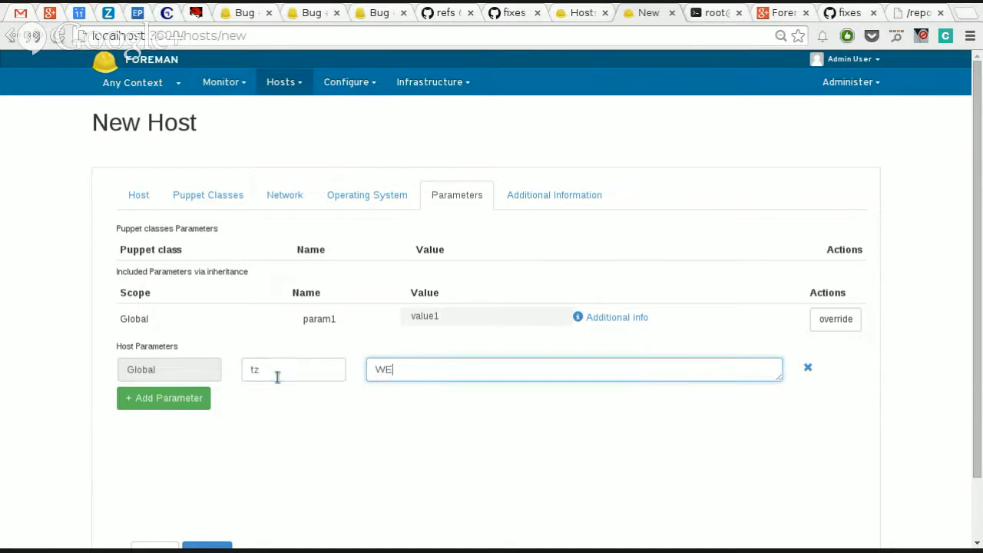
{"action": "key", "text": "BackSpace"}
{"action": "key", "text": "BackSpace"}
{"action": "type", "text": "Eureope"}
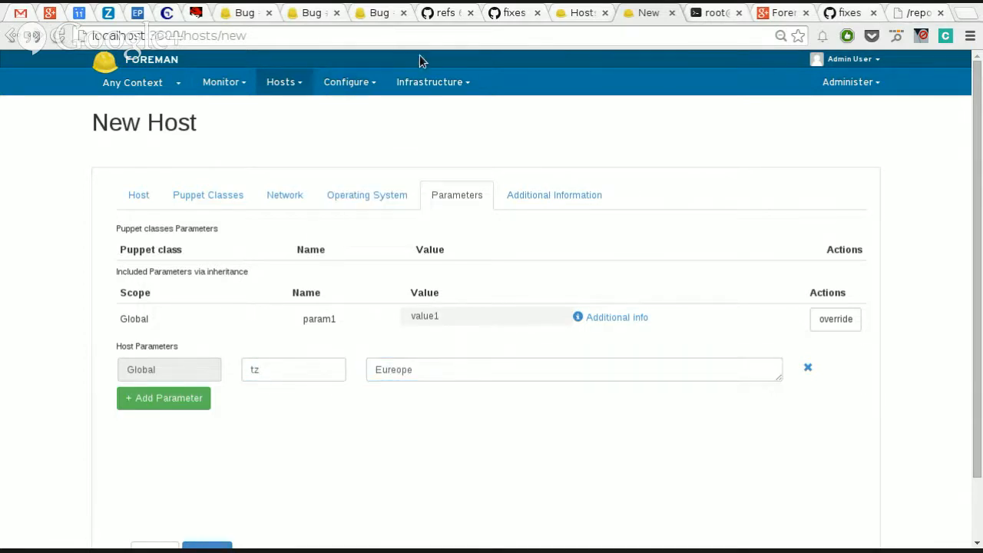
Step: Review the new host's additional information, including the hardware model choices and the comment field
{"action": "left_click", "coordinate": [590, 201]}
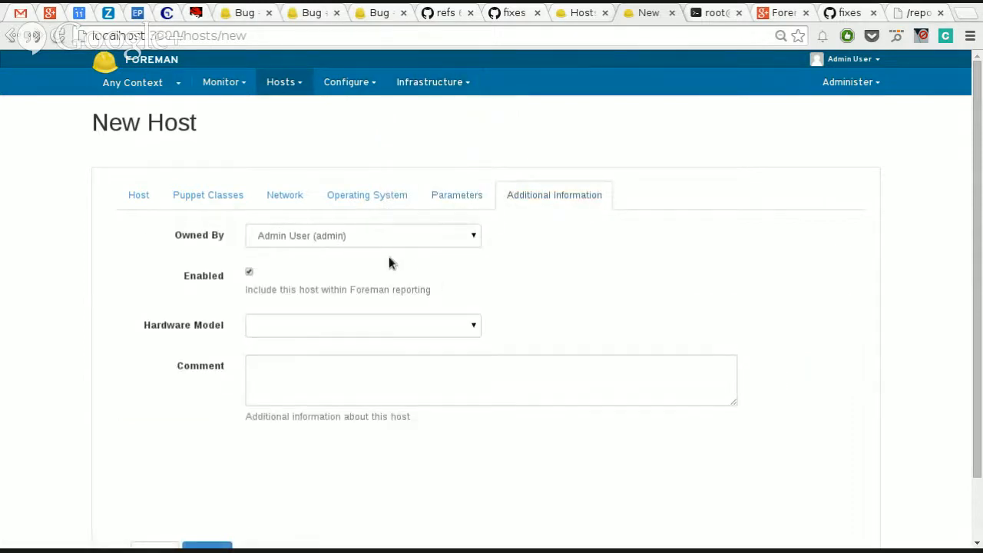
{"action": "left_click", "coordinate": [393, 324]}
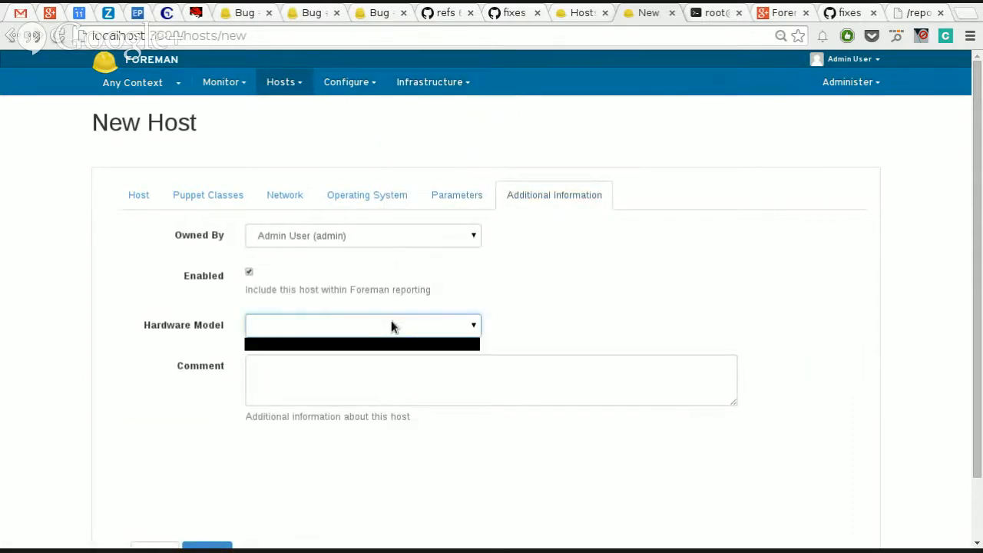
{"action": "left_click", "coordinate": [391, 326]}
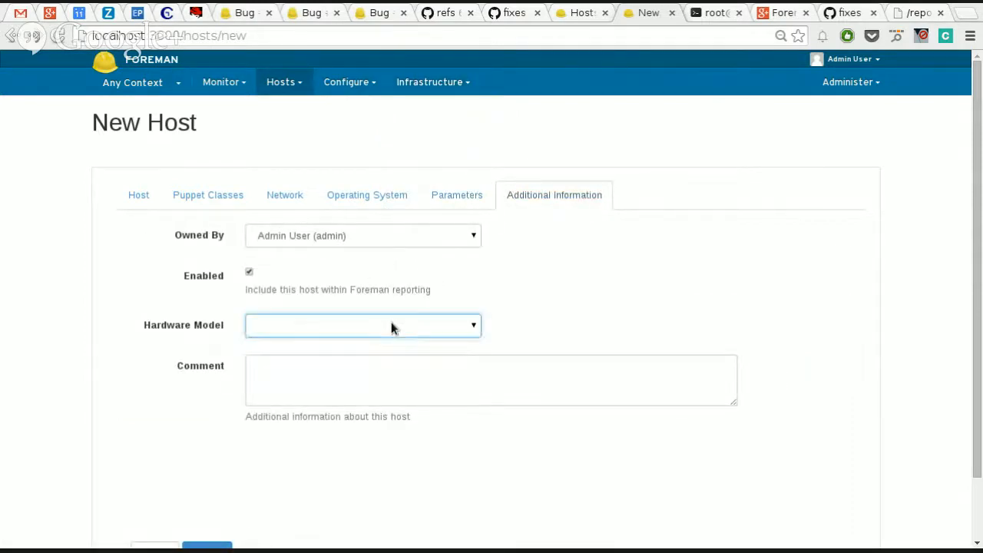
{"action": "left_click", "coordinate": [467, 333]}
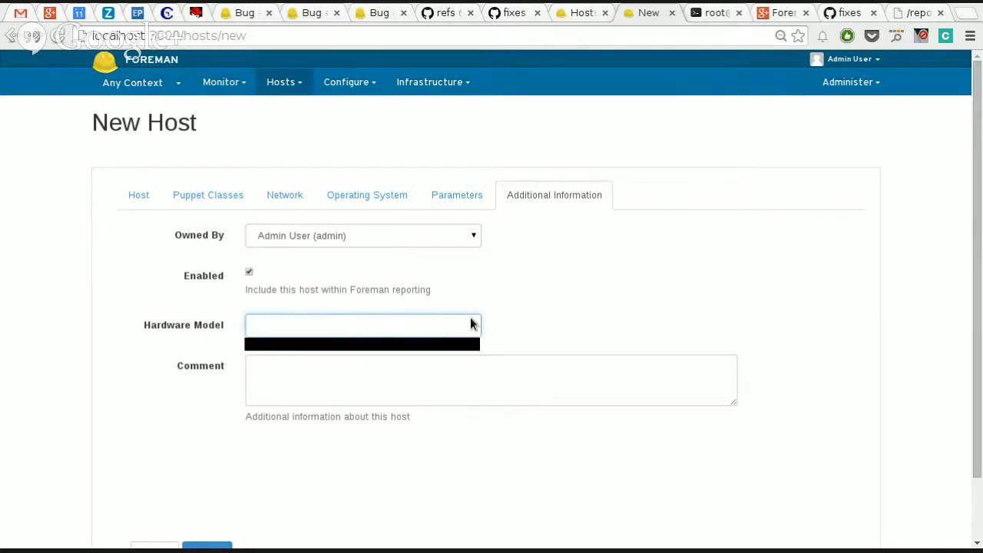
{"action": "left_click", "coordinate": [471, 323]}
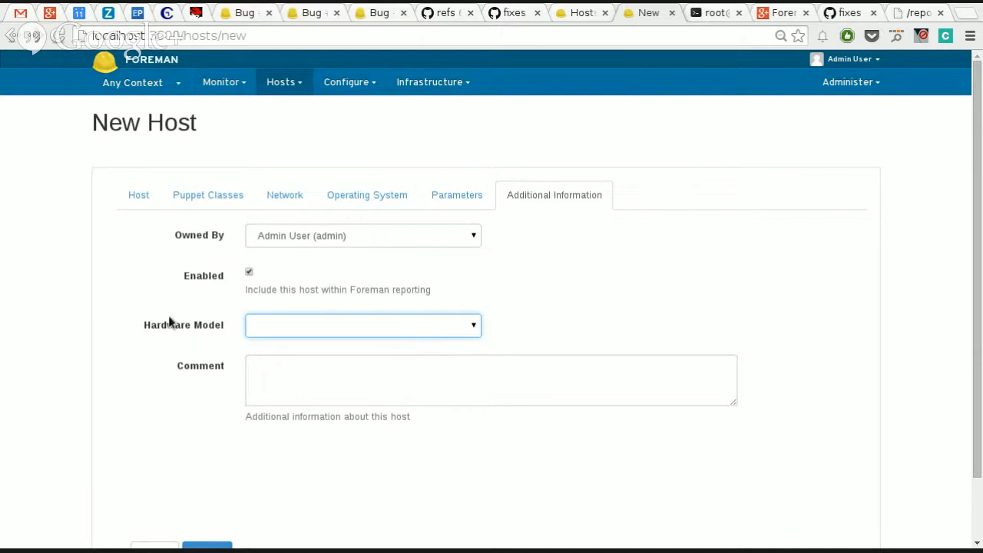
{"action": "left_click_drag", "start_coordinate": [148, 328], "coordinate": [199, 336]}
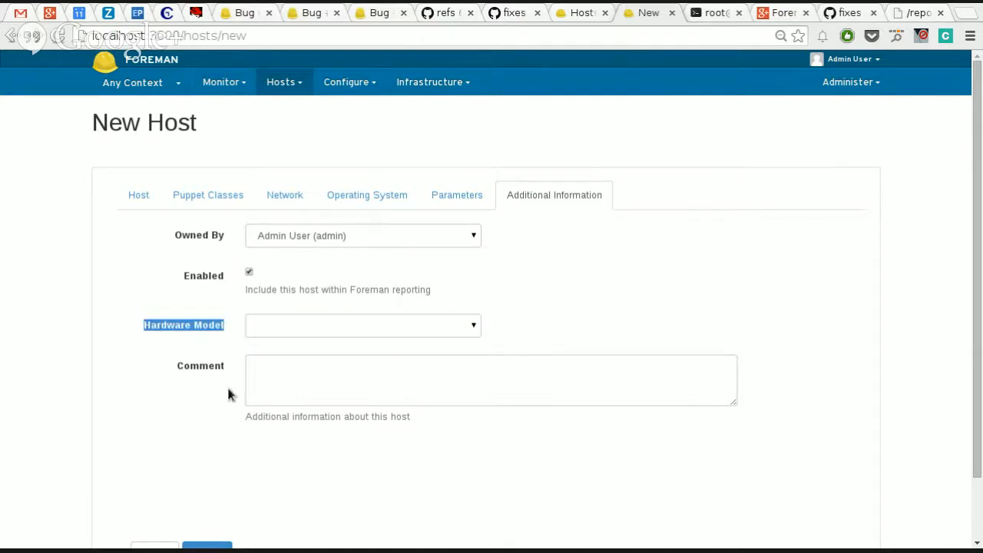
{"action": "left_click", "coordinate": [287, 387]}
Step: Try to submit the new host and check which choices its required environment field offers
{"action": "scroll", "coordinate": [216, 492], "scroll_direction": "down", "scroll_amount": 2}
{"action": "left_click", "coordinate": [217, 491]}
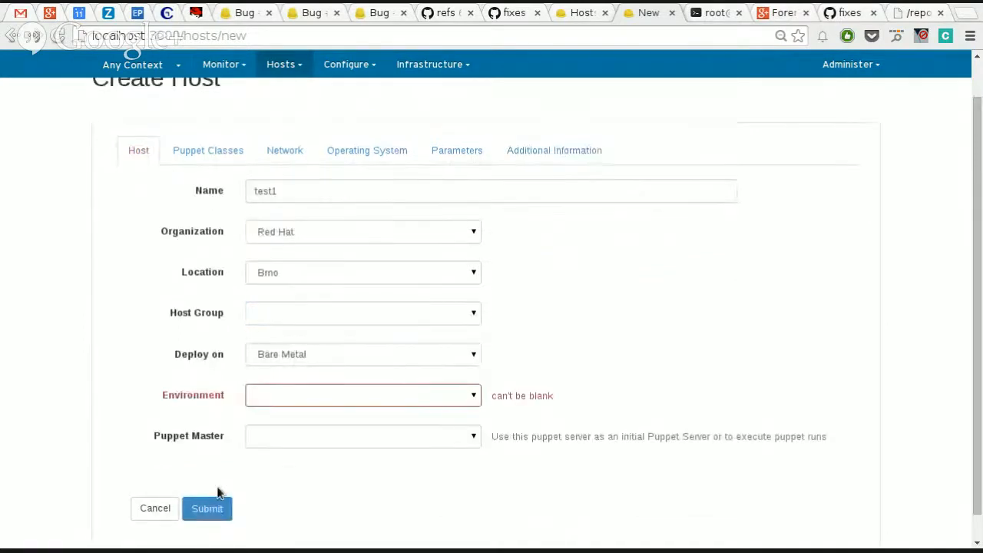
{"action": "left_click", "coordinate": [311, 397]}
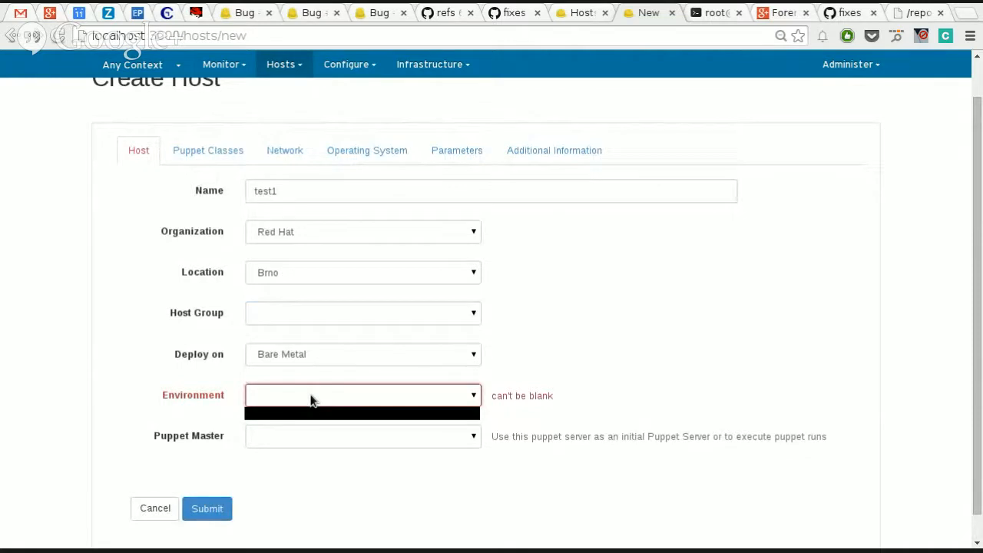
{"action": "left_click", "coordinate": [311, 398]}
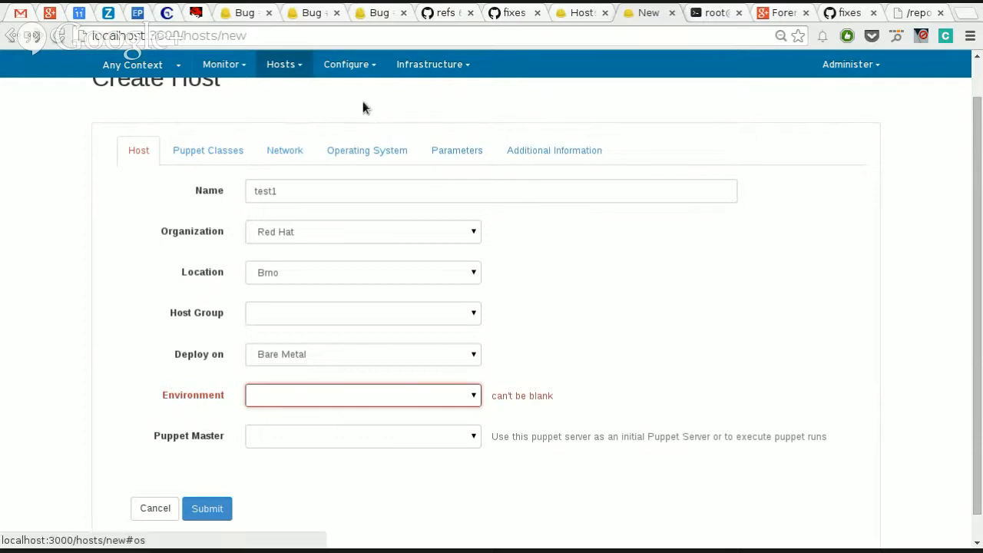
Step: Open the Puppet environments configuration in a separate browser tab and switch to it
{"action": "left_click", "coordinate": [414, 64]}
{"action": "left_click", "coordinate": [349, 64]}
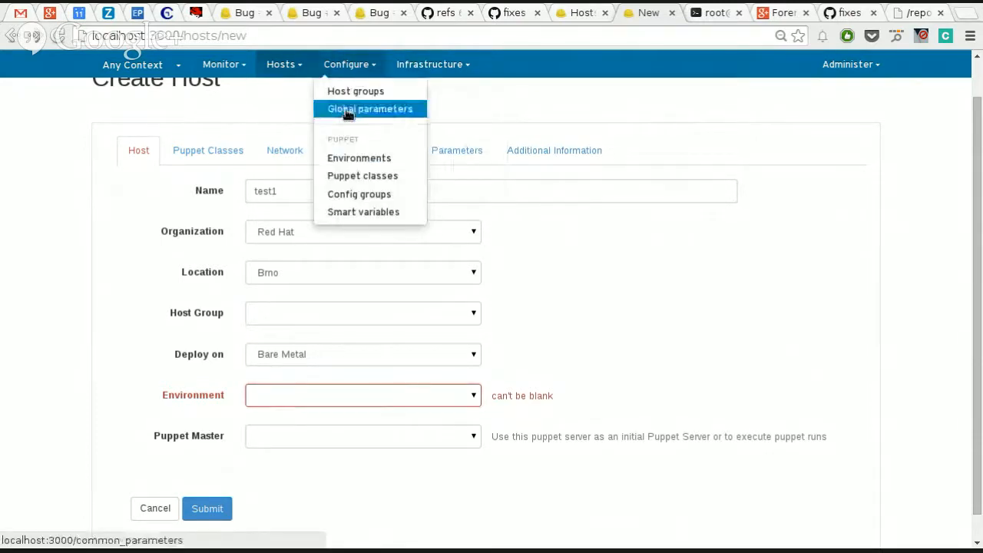
{"action": "right_click", "coordinate": [367, 157]}
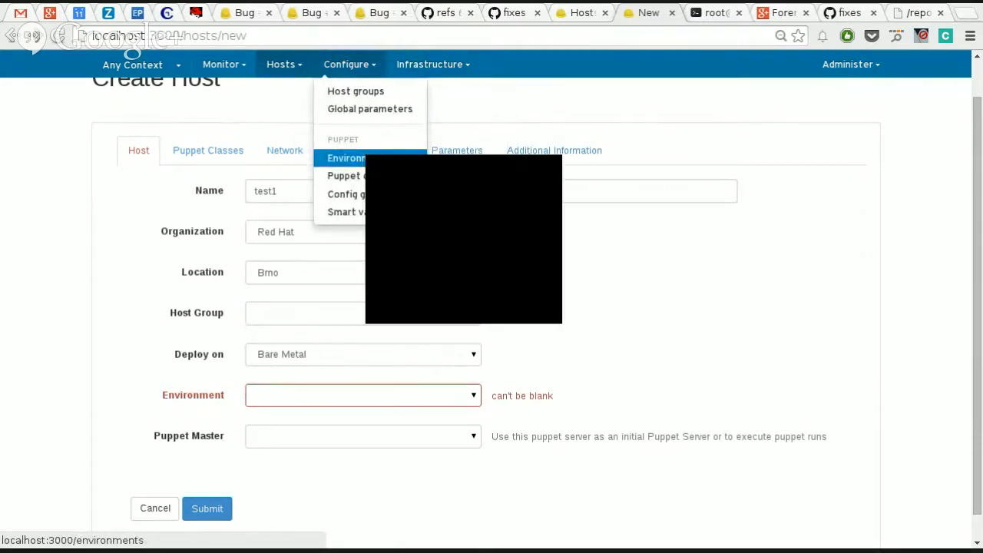
{"action": "left_click", "coordinate": [395, 173]}
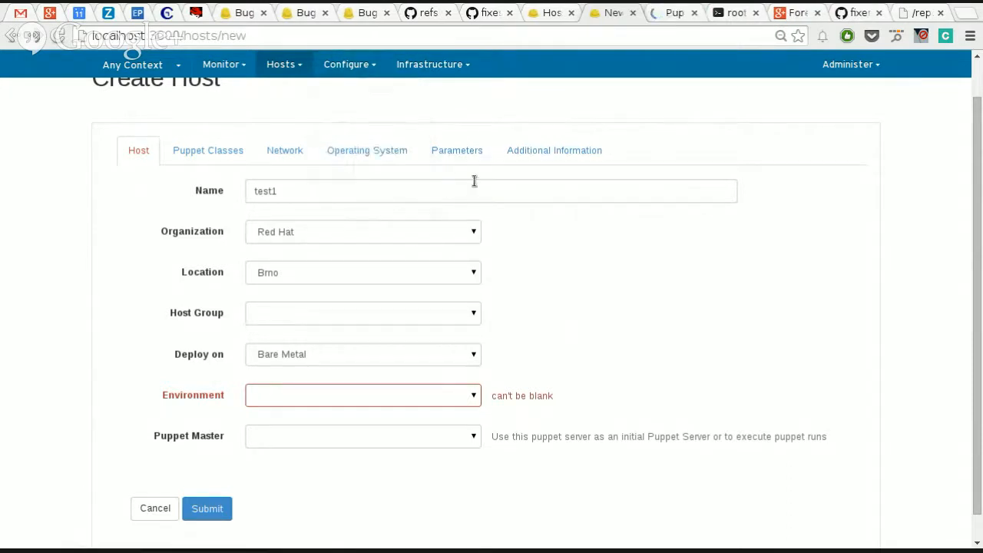
{"action": "key", "text": "ctrl+Tab"}
{"action": "left_click", "coordinate": [351, 81]}
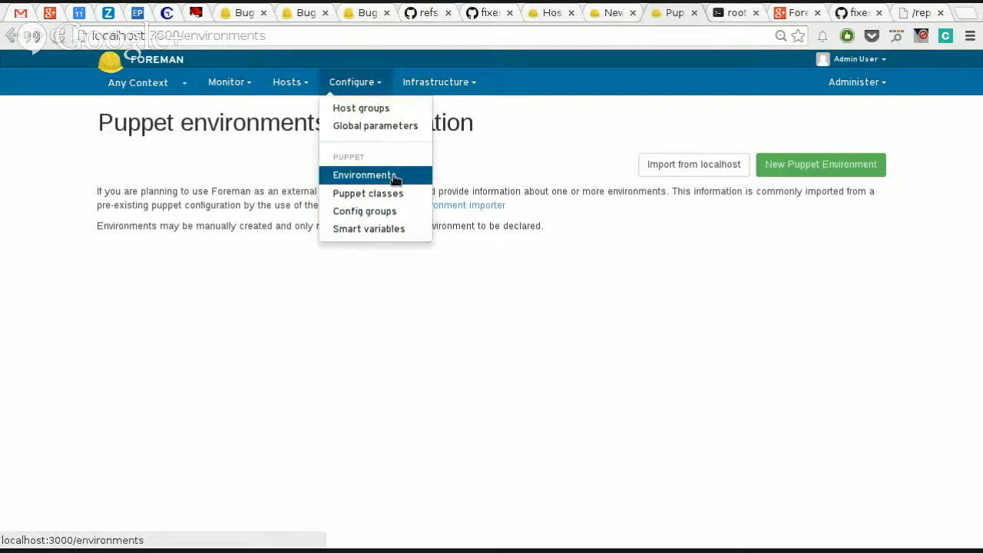
Step: Create a Puppet environment named fsdlfksdjl, assigned to the Brno location and the Red Hat organization
{"action": "left_click", "coordinate": [848, 172]}
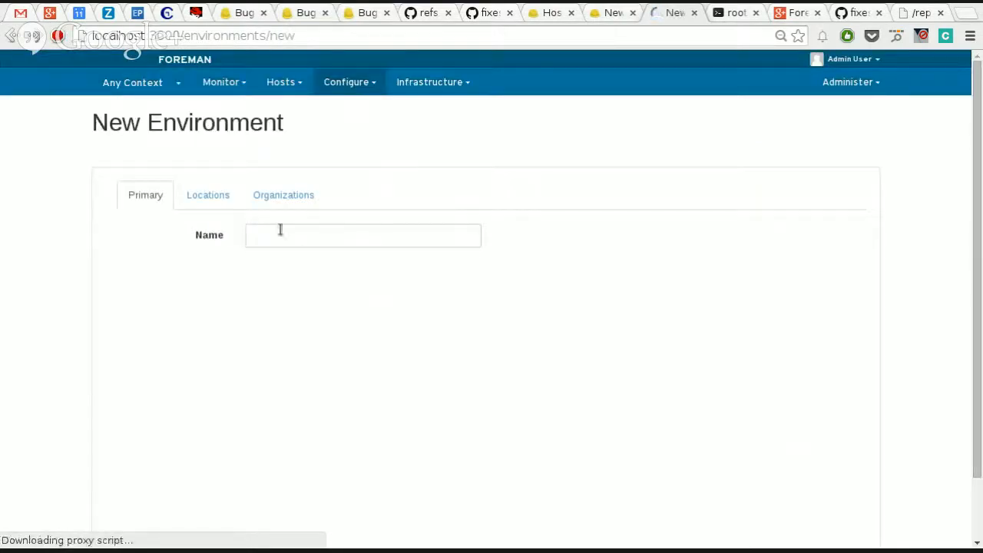
{"action": "left_click", "coordinate": [280, 230]}
{"action": "type", "text": "fsdlfksdjl"}
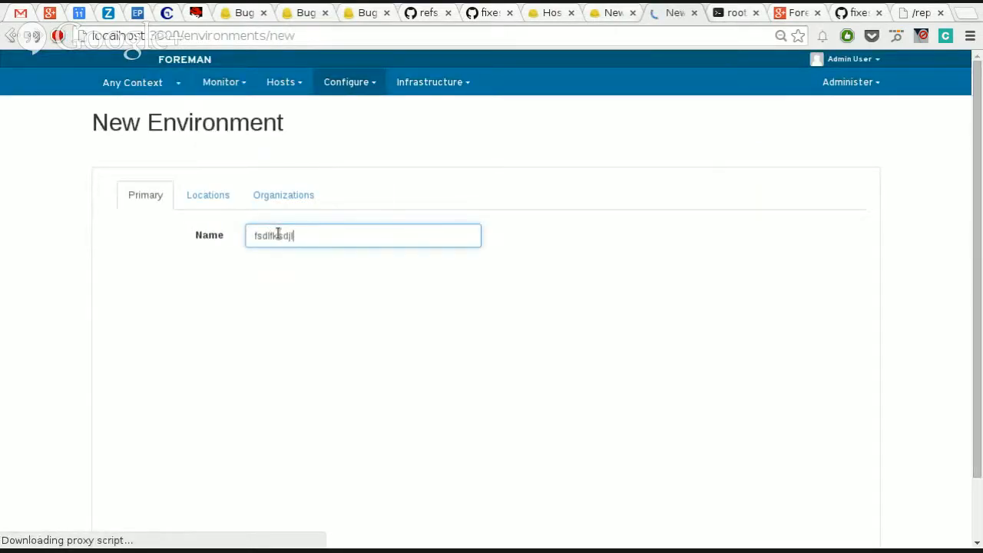
{"action": "scroll", "coordinate": [374, 345], "scroll_direction": "down", "scroll_amount": 1}
{"action": "left_click", "coordinate": [219, 126]}
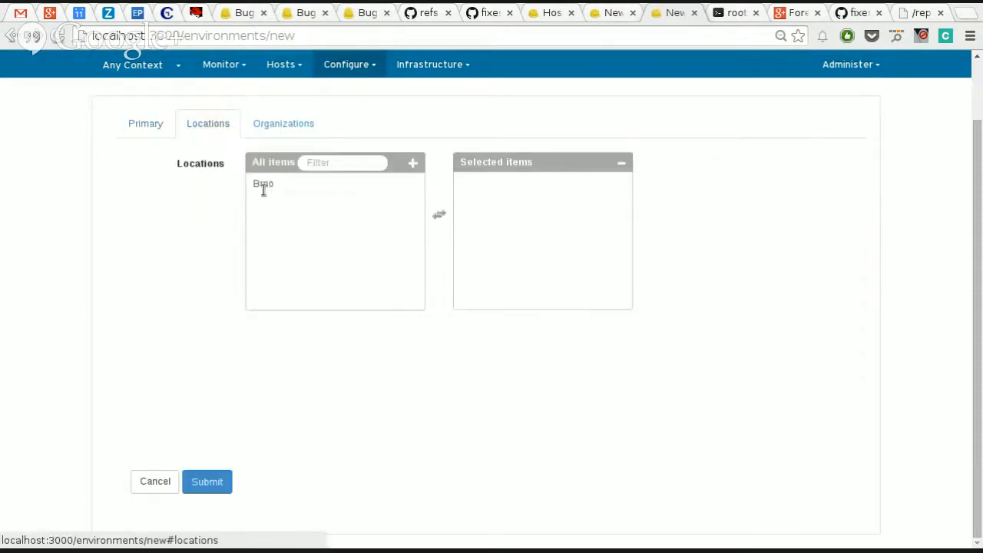
{"action": "left_click", "coordinate": [263, 186]}
{"action": "left_click", "coordinate": [253, 121]}
{"action": "left_click", "coordinate": [278, 185]}
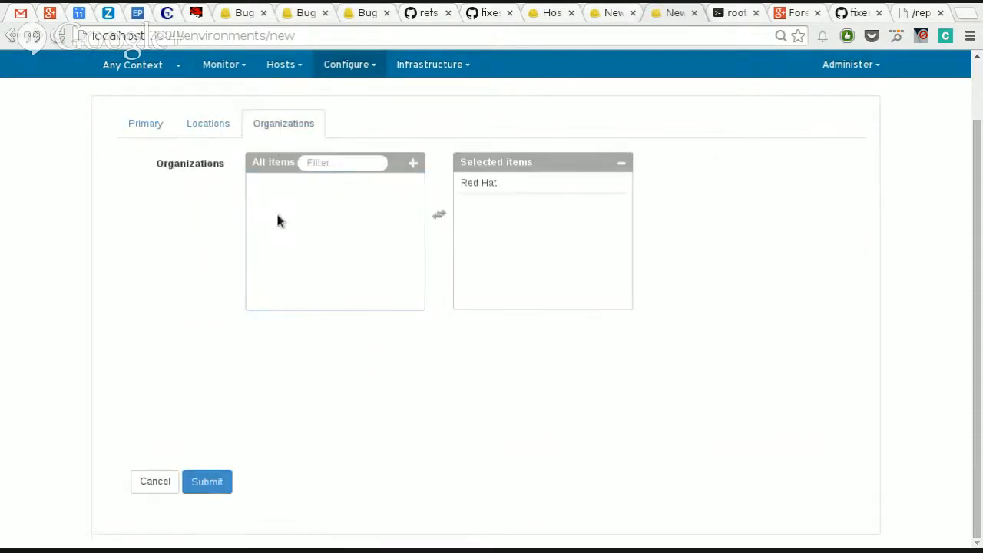
{"action": "left_click", "coordinate": [216, 475]}
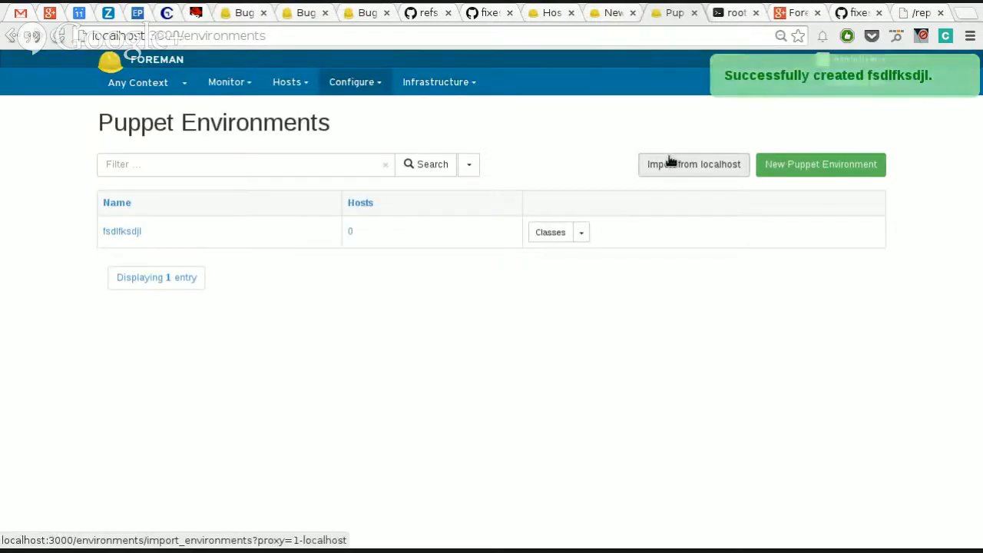
Step: Import the Puppet environments from localhost, adding production with its apache, firewall and stdlib modules and removing fsdlfksdjl
{"action": "left_click", "coordinate": [435, 81]}
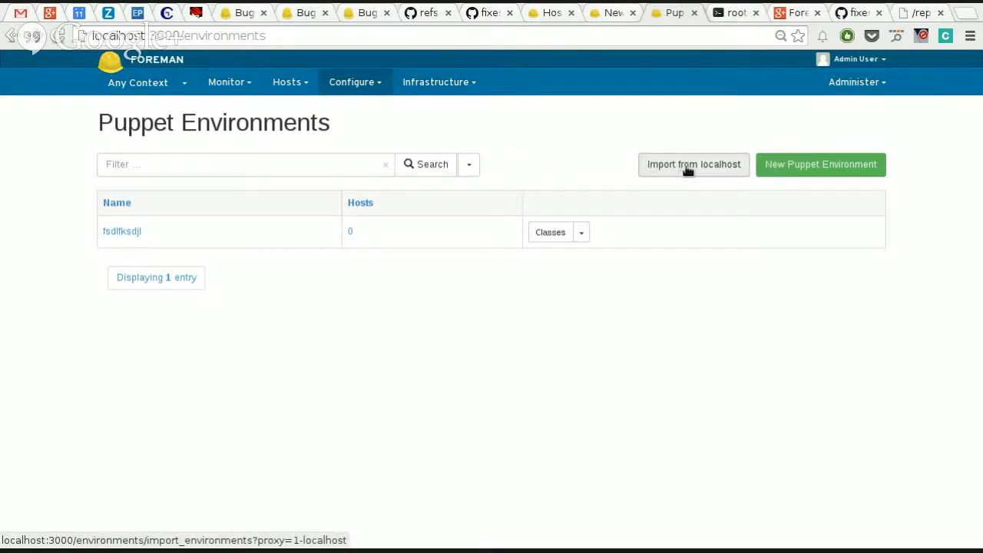
{"action": "left_click", "coordinate": [727, 170]}
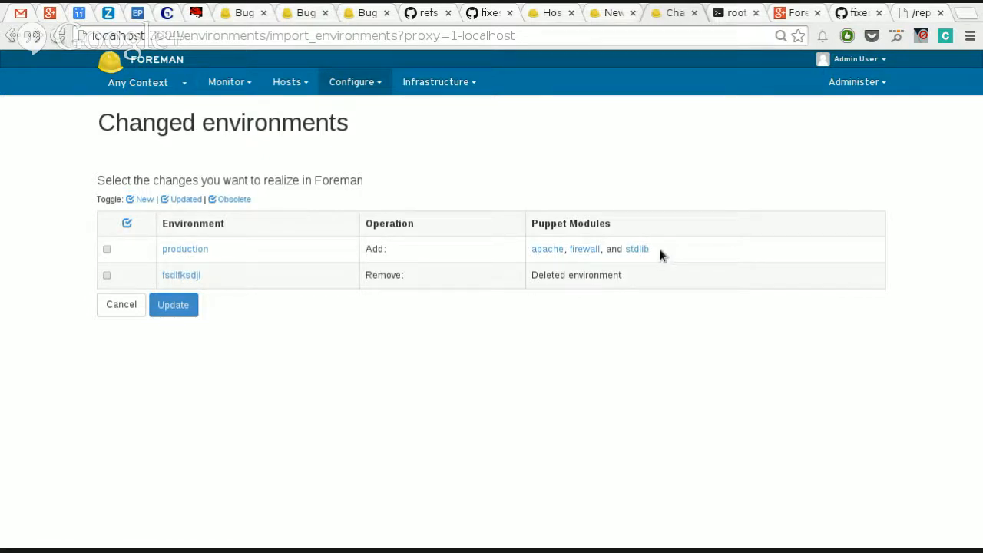
{"action": "left_click_drag", "start_coordinate": [662, 248], "coordinate": [532, 257]}
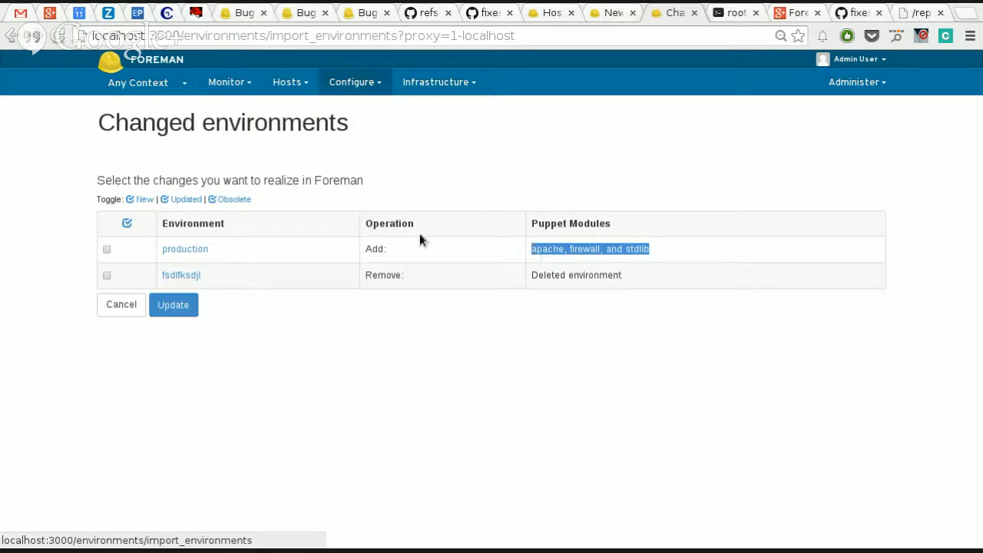
{"action": "left_click", "coordinate": [687, 261]}
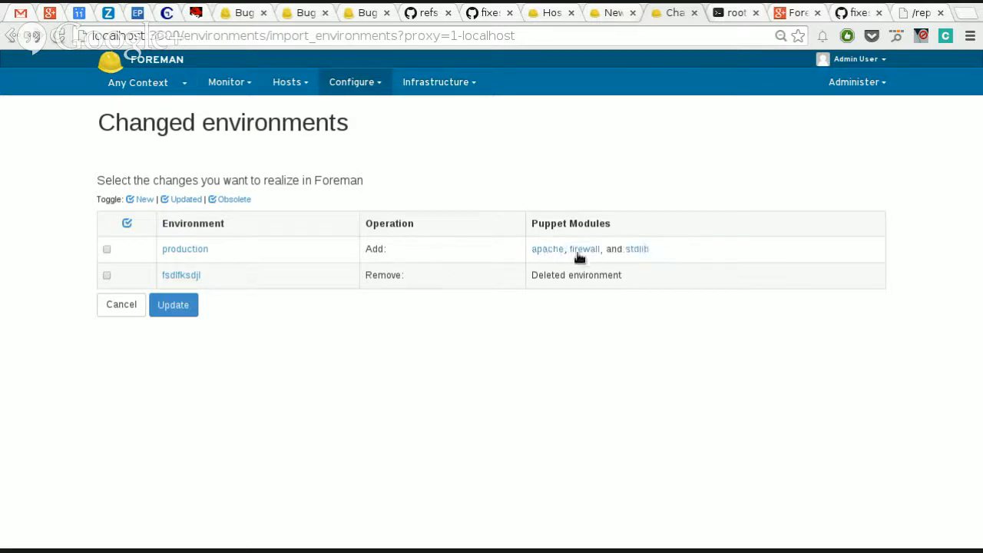
{"action": "left_click", "coordinate": [107, 250]}
{"action": "left_click", "coordinate": [106, 275]}
{"action": "left_click", "coordinate": [355, 81]}
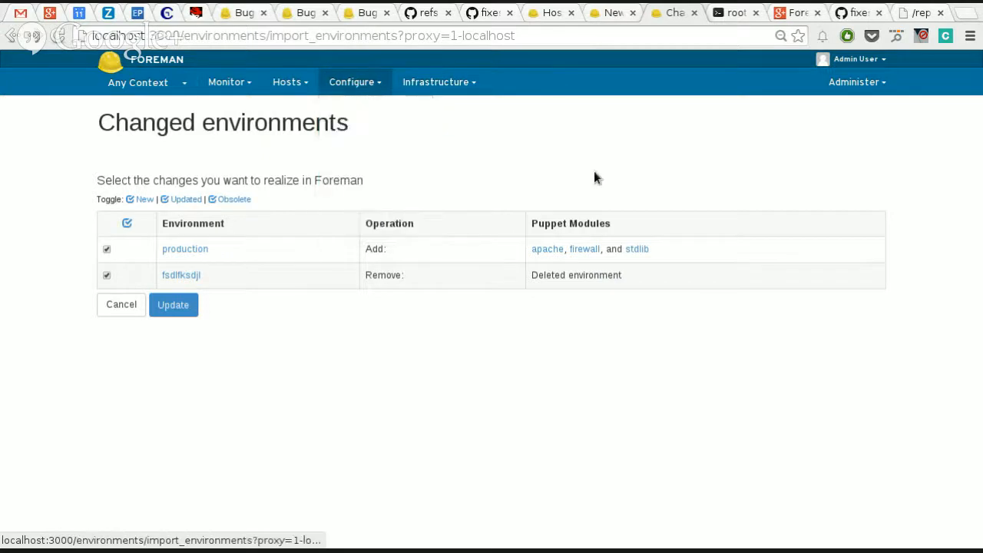
{"action": "left_click", "coordinate": [173, 311]}
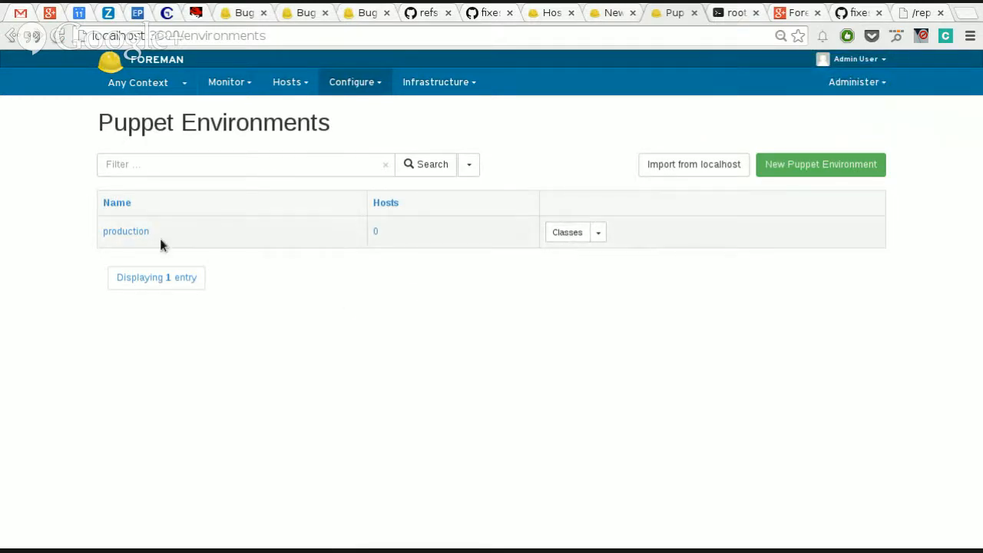
Step: Browse the list of Puppet classes imported for the production environment
{"action": "left_click", "coordinate": [707, 175]}
{"action": "left_click", "coordinate": [567, 233]}
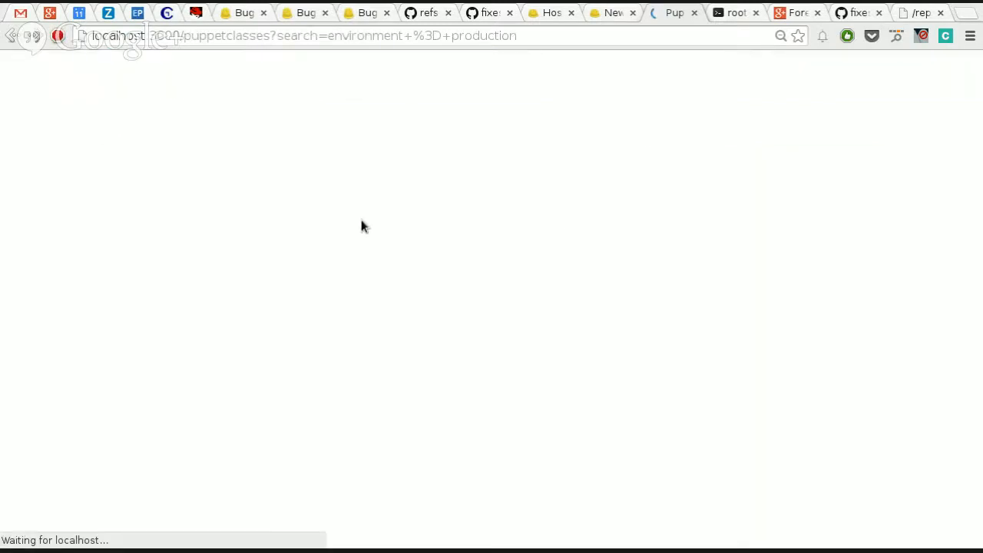
{"action": "scroll", "coordinate": [426, 358], "scroll_direction": "down", "scroll_amount": 3}
{"action": "scroll", "coordinate": [426, 358], "scroll_direction": "down", "scroll_amount": 2}
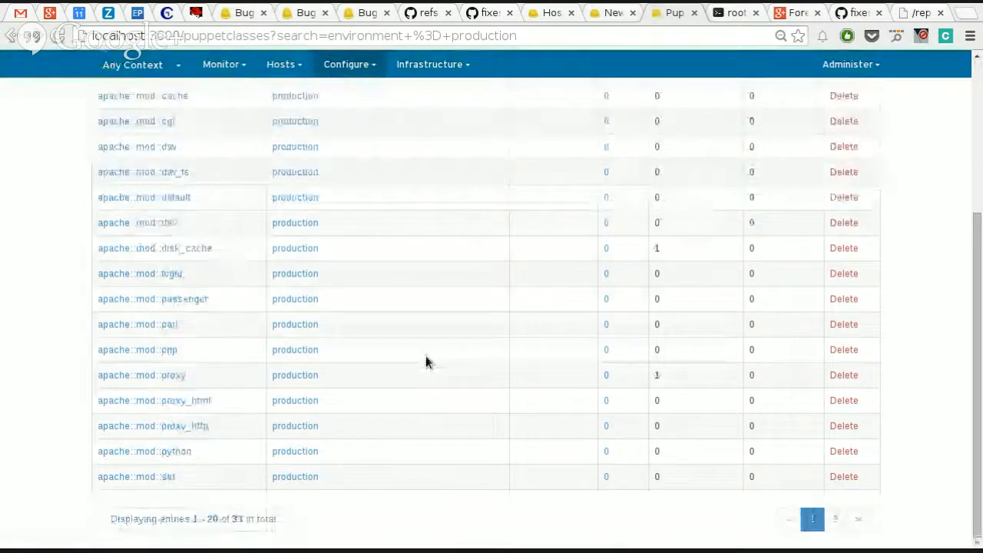
{"action": "scroll", "coordinate": [426, 358], "scroll_direction": "up", "scroll_amount": 5}
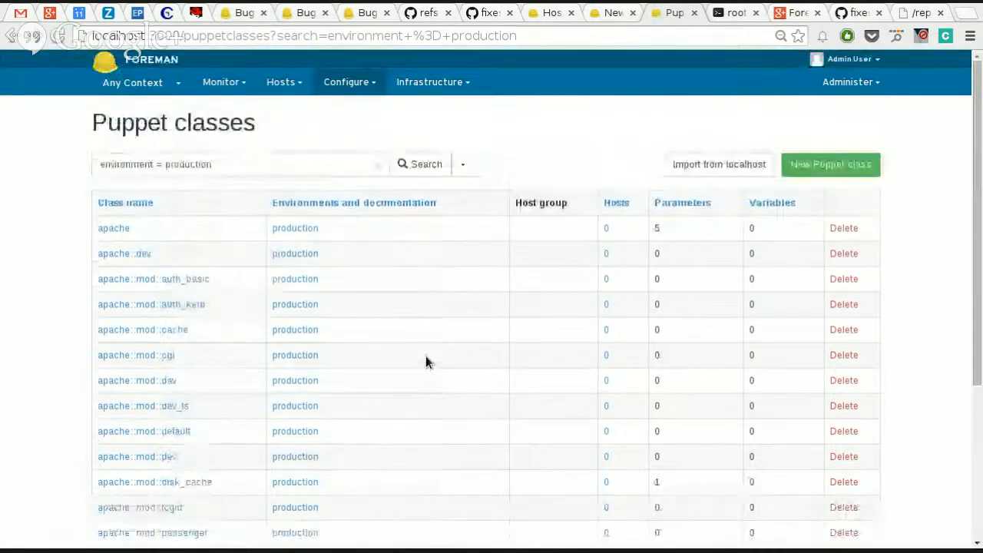
{"action": "scroll", "coordinate": [425, 355], "scroll_direction": "down", "scroll_amount": 3}
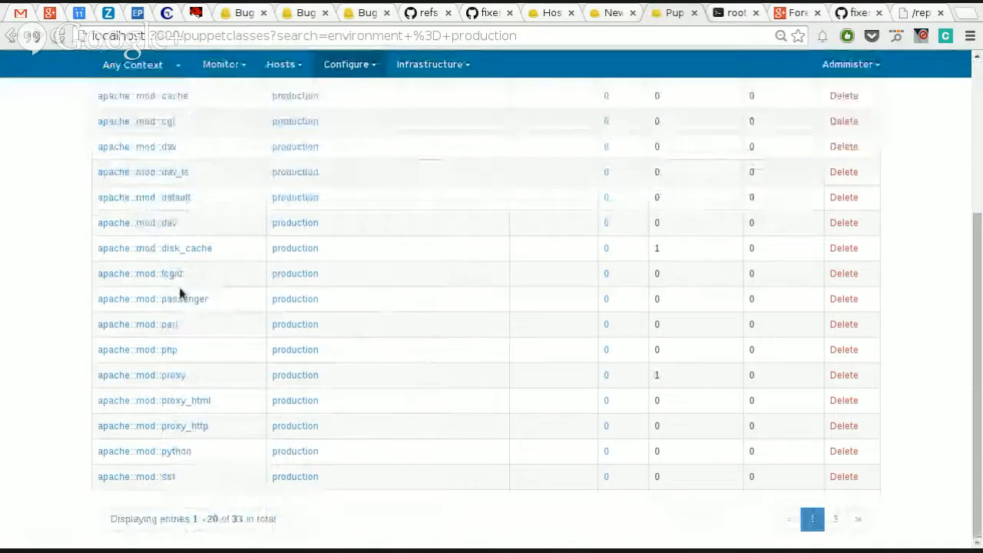
Step: Inspect the apache::mod::php class, including its smart class parameters and smart variables
{"action": "left_click", "coordinate": [135, 349]}
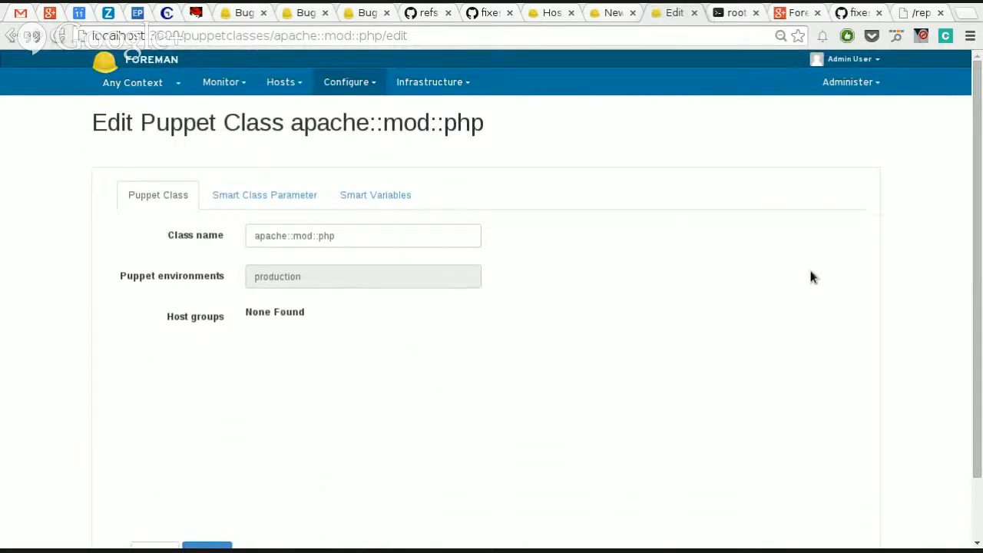
{"action": "scroll", "coordinate": [810, 271], "scroll_direction": "down", "scroll_amount": 2}
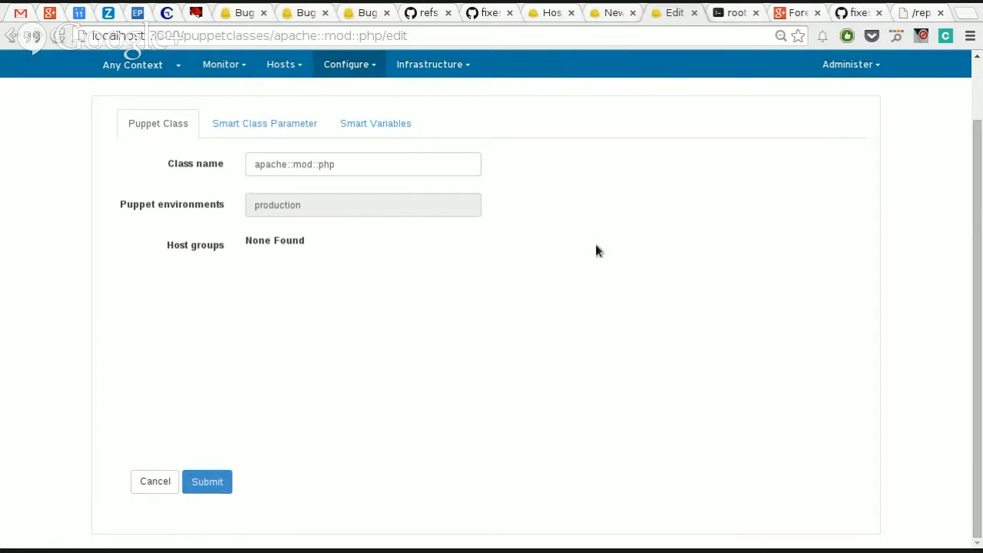
{"action": "left_click", "coordinate": [301, 126]}
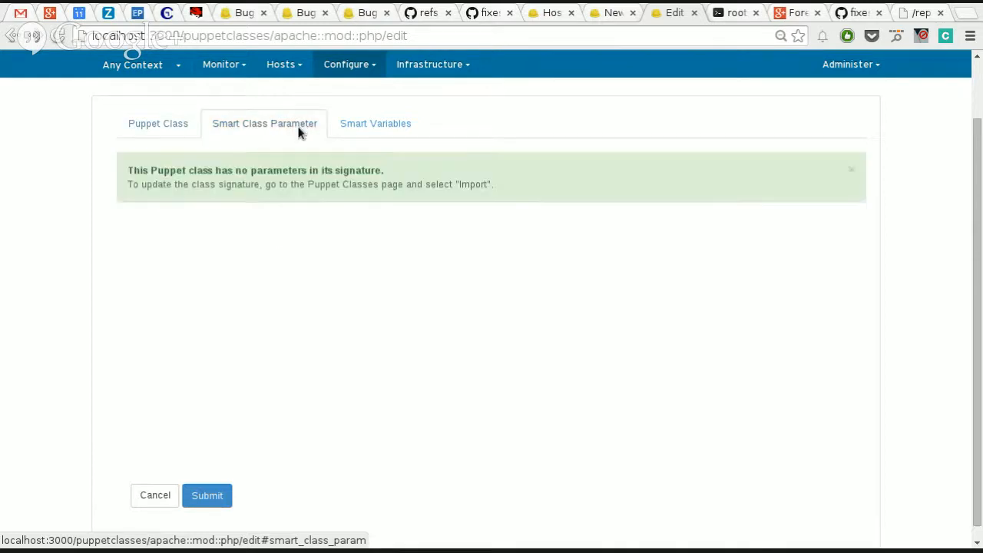
{"action": "left_click", "coordinate": [367, 129]}
{"action": "left_click", "coordinate": [154, 125]}
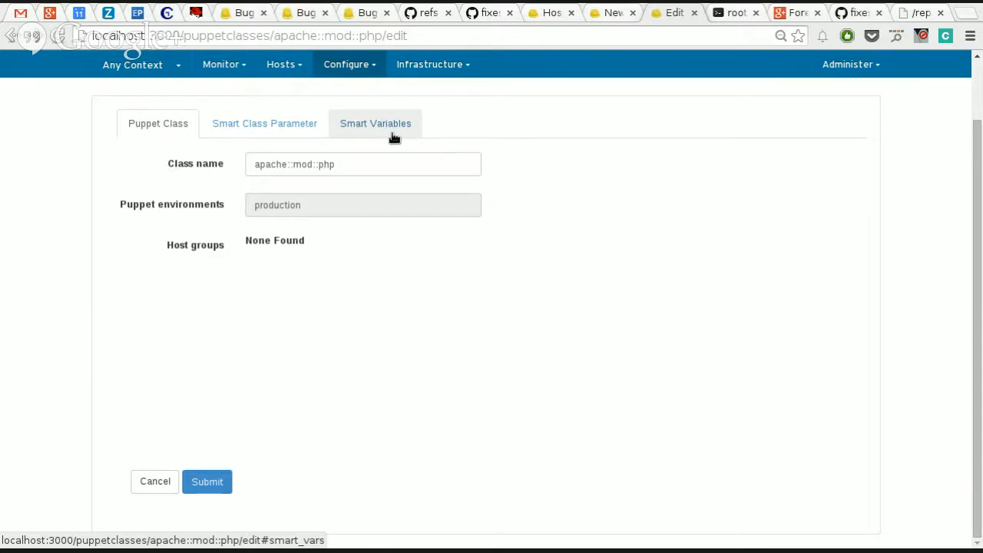
{"action": "scroll", "coordinate": [471, 341], "scroll_direction": "up", "scroll_amount": 2}
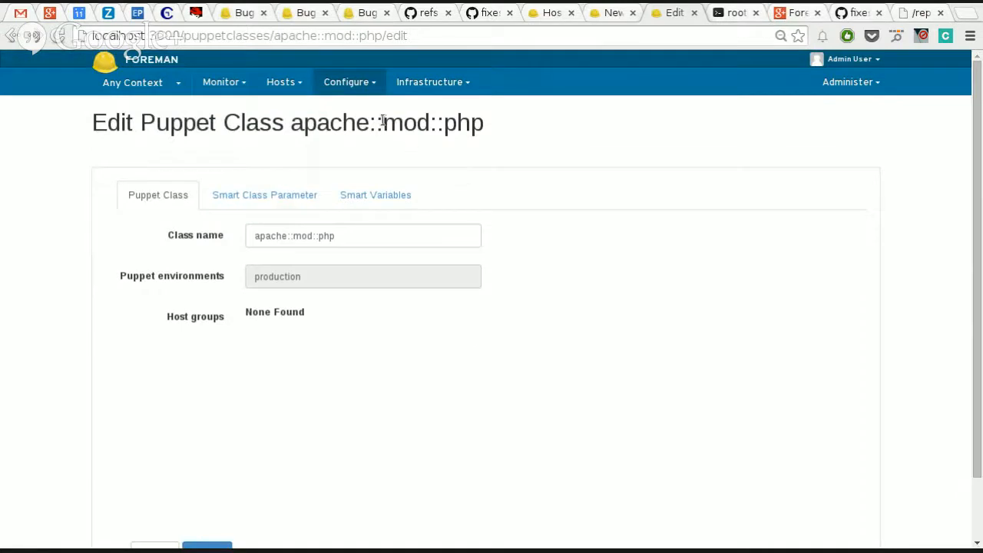
Step: Return to the unfinished test1 host form, resubmit it and recheck its environment choices
{"action": "left_click", "coordinate": [430, 82]}
{"action": "left_click", "coordinate": [614, 12]}
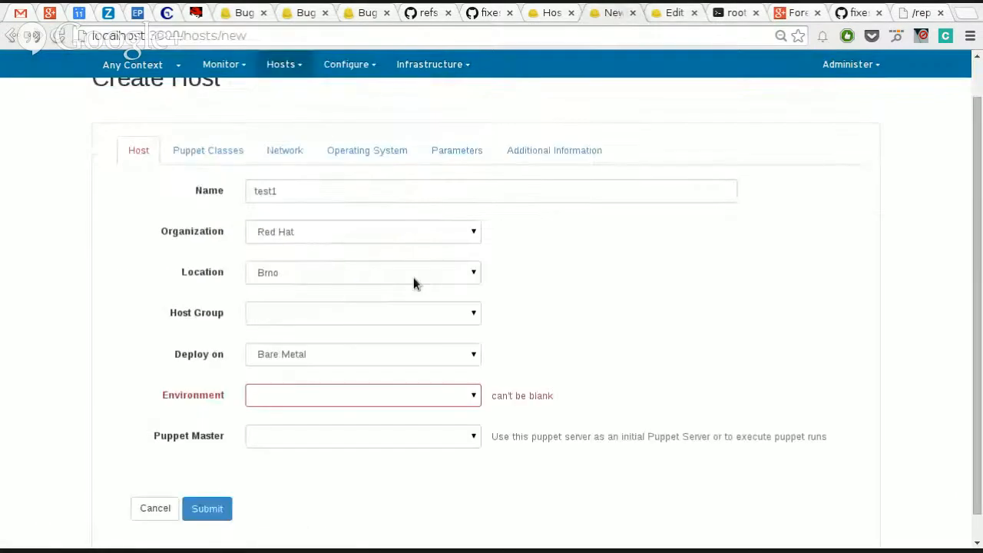
{"action": "left_click", "coordinate": [208, 509]}
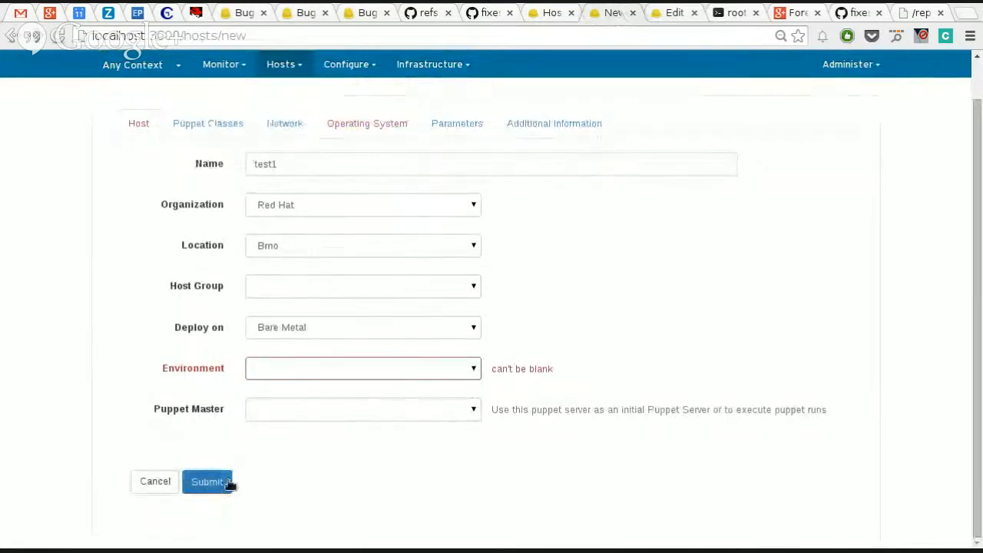
{"action": "left_click", "coordinate": [317, 368]}
{"action": "left_click", "coordinate": [378, 367]}
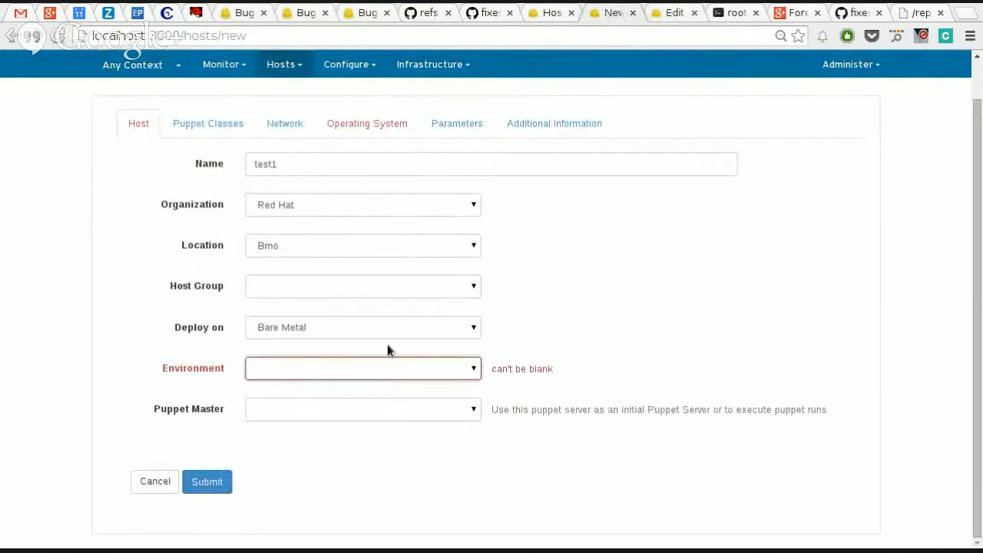
{"action": "left_click", "coordinate": [223, 482]}
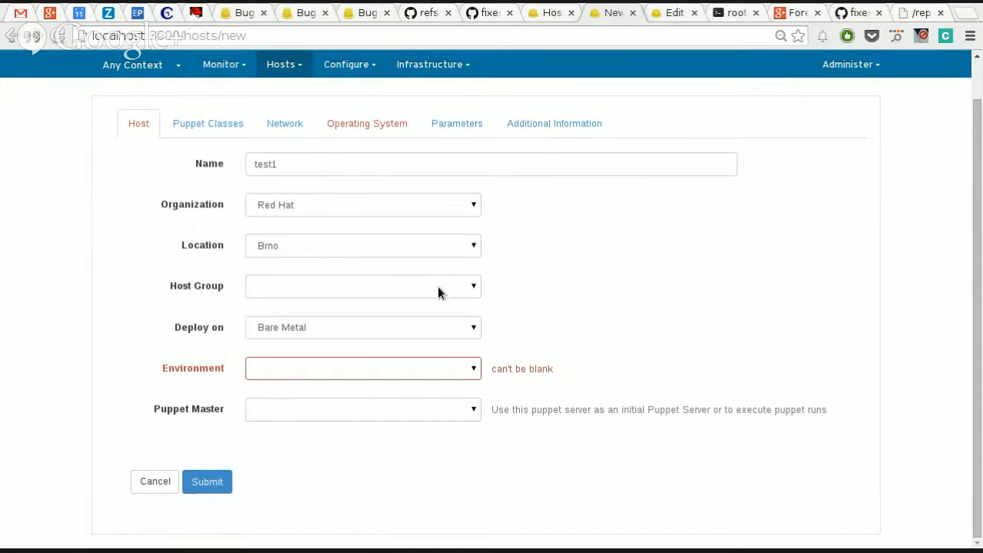
Step: Assign the production Puppet environment to the Brno location and the Red Hat organization and save it
{"action": "key", "text": "ctrl+Tab"}
{"action": "mouse_move", "coordinate": [344, 84]}
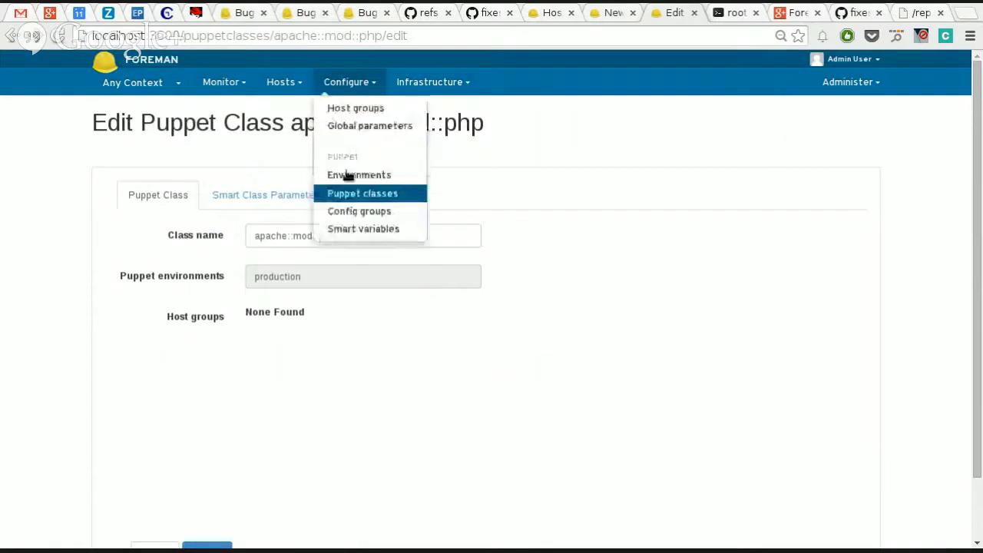
{"action": "left_click", "coordinate": [347, 180]}
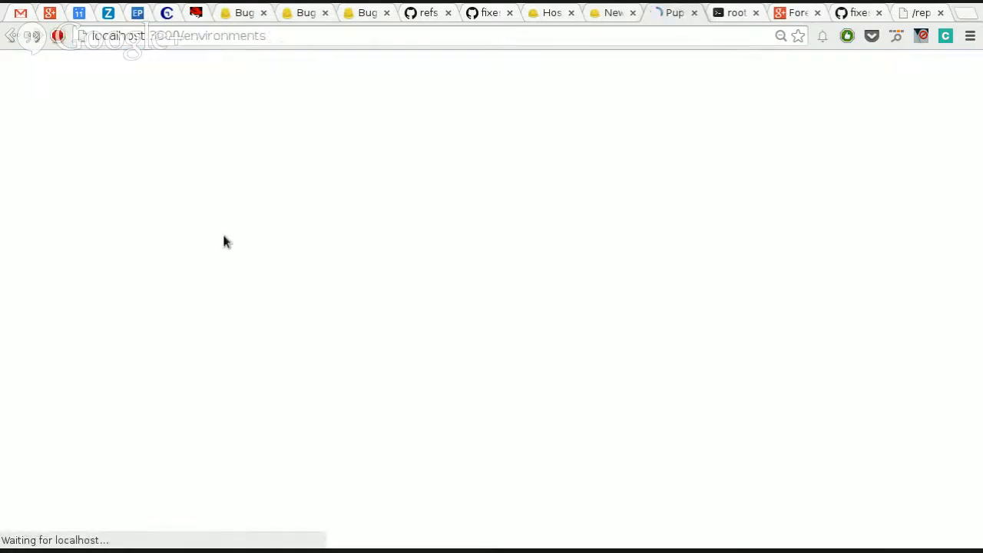
{"action": "left_click", "coordinate": [127, 231]}
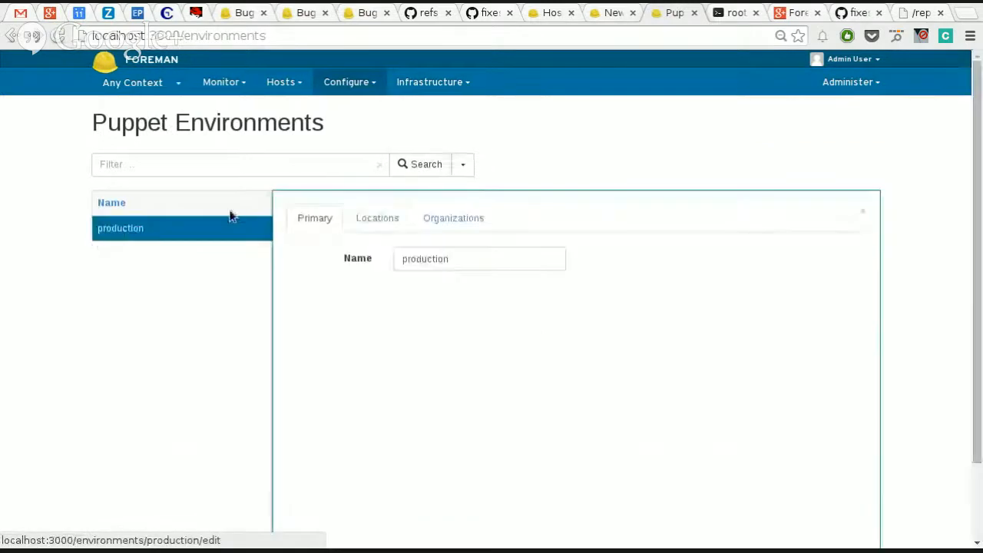
{"action": "left_click", "coordinate": [376, 222]}
{"action": "left_click", "coordinate": [411, 278]}
{"action": "left_click", "coordinate": [442, 221]}
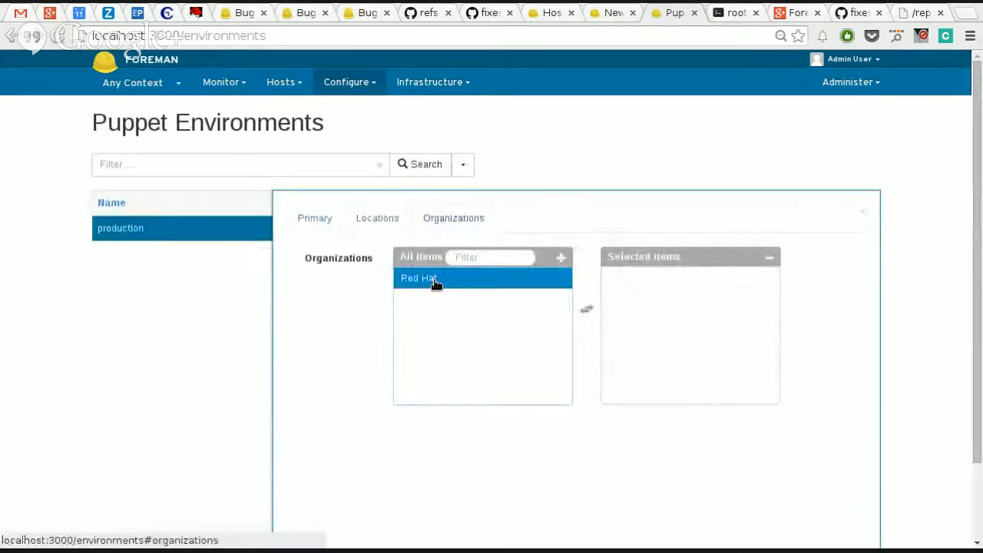
{"action": "left_click", "coordinate": [434, 282]}
{"action": "scroll", "coordinate": [854, 403], "scroll_direction": "down", "scroll_amount": 2}
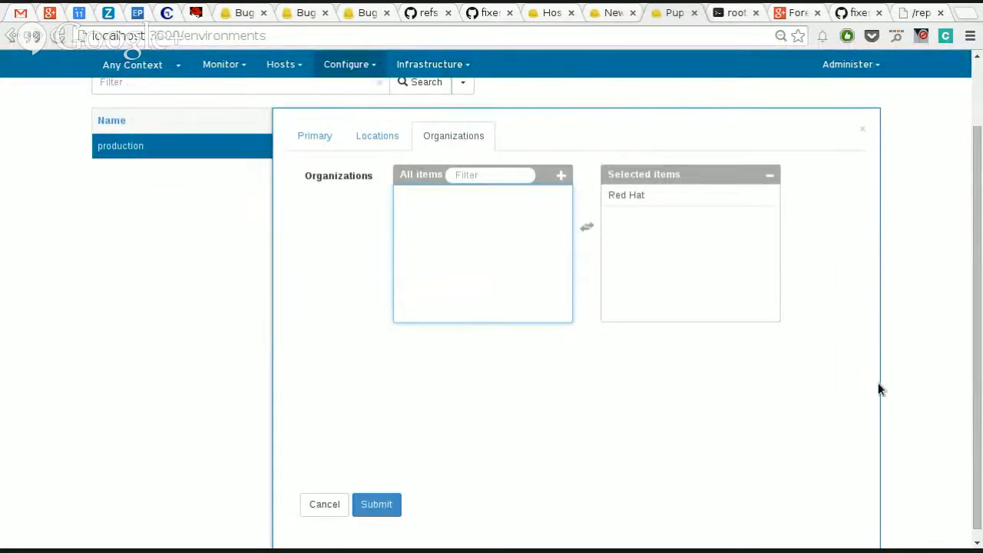
{"action": "left_click", "coordinate": [131, 65]}
{"action": "mouse_move", "coordinate": [144, 111]}
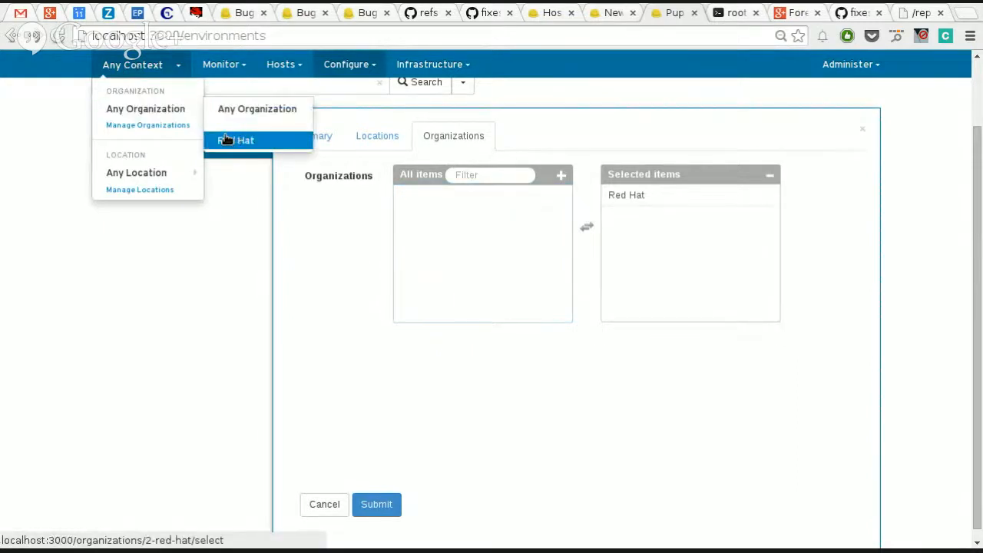
{"action": "left_click", "coordinate": [373, 505]}
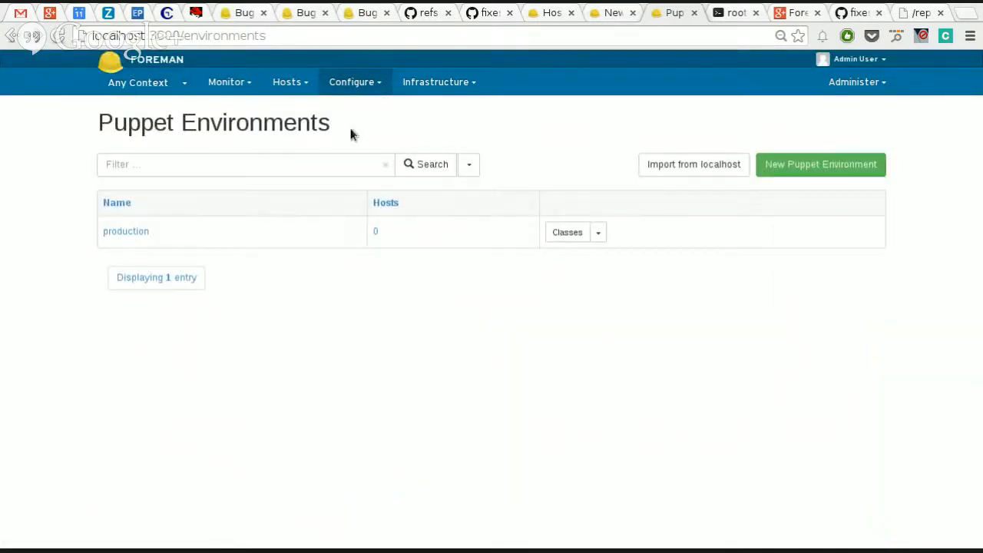
Step: Close the environments page and set the environment of new host test1 to production
{"action": "left_click", "coordinate": [694, 13]}
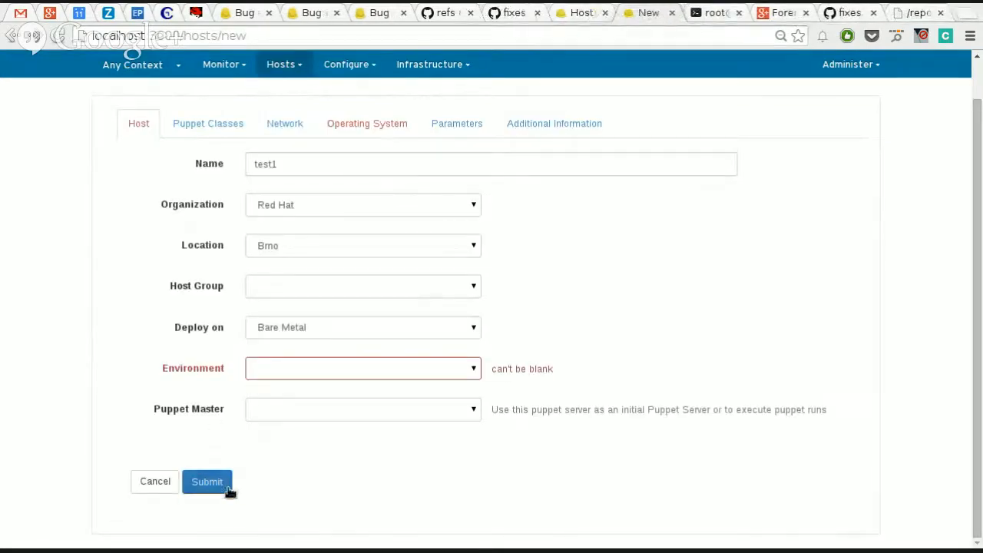
{"action": "left_click", "coordinate": [456, 372]}
{"action": "left_click", "coordinate": [453, 391]}
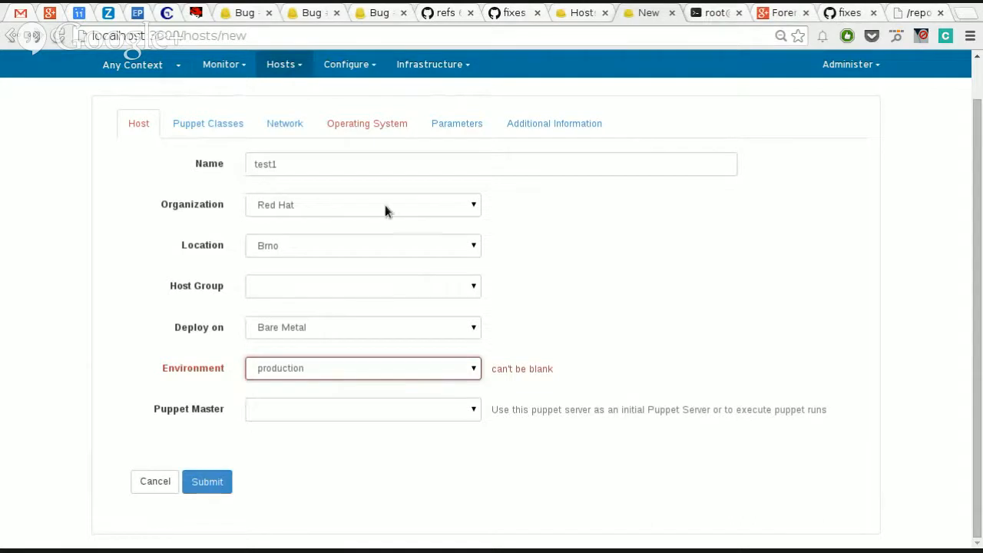
Step: Enter the root password in the host's operating system settings and submit the new host
{"action": "left_click", "coordinate": [350, 130]}
{"action": "scroll", "coordinate": [591, 400], "scroll_direction": "down", "scroll_amount": 3}
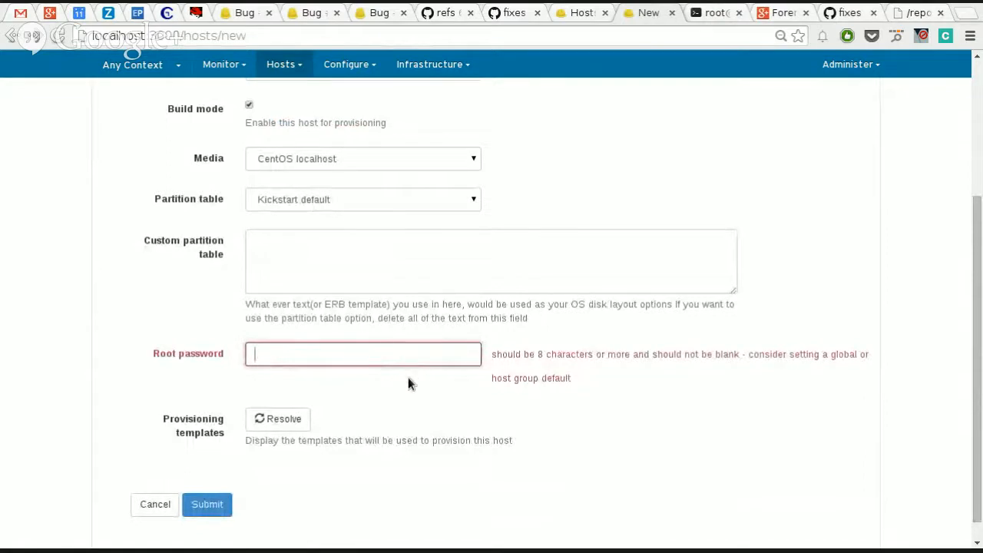
{"action": "type", "text": "••••••••••••"}
{"action": "left_click", "coordinate": [208, 510]}
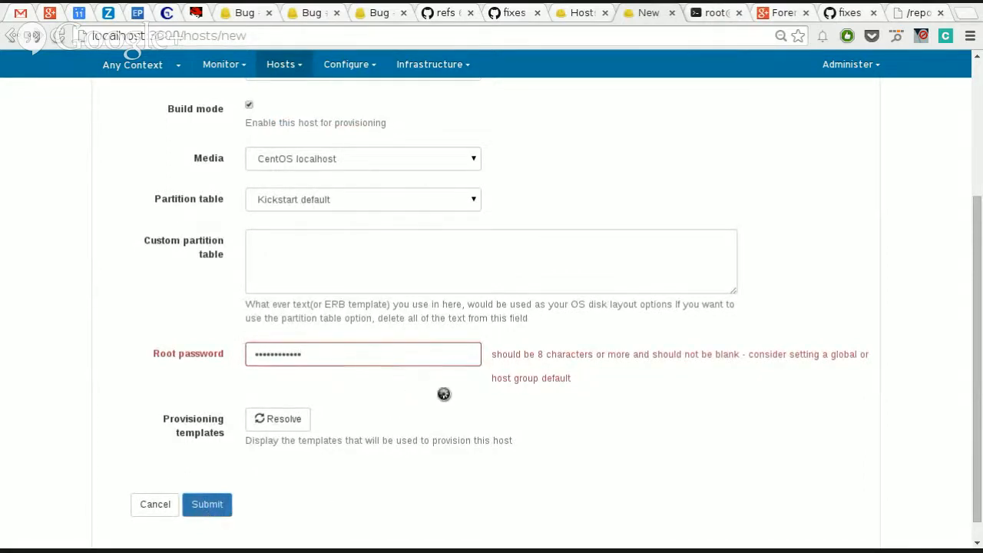
Step: Review the created host's details page, including its full host name and MAC address
{"action": "scroll", "coordinate": [724, 253], "scroll_direction": "up", "scroll_amount": 3}
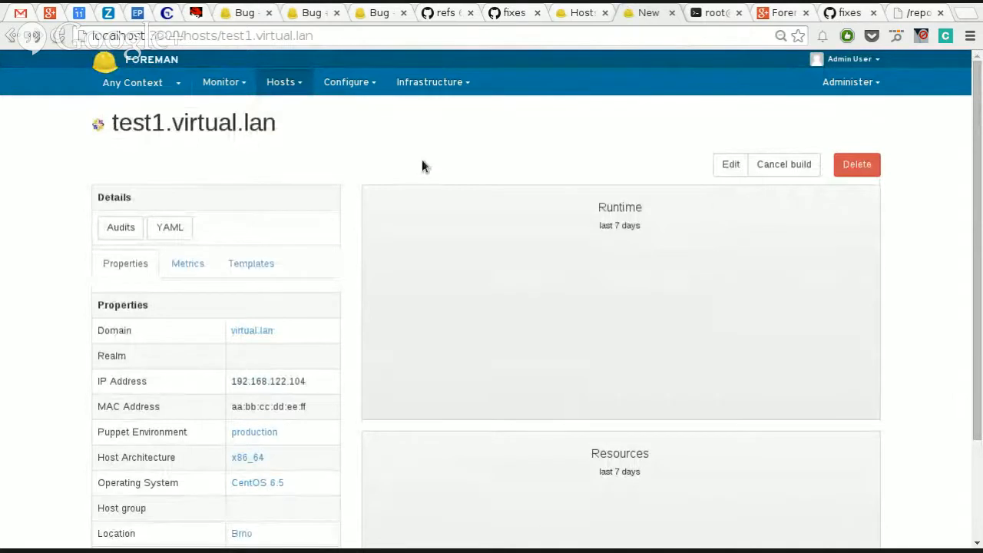
{"action": "left_click_drag", "start_coordinate": [290, 132], "coordinate": [113, 116]}
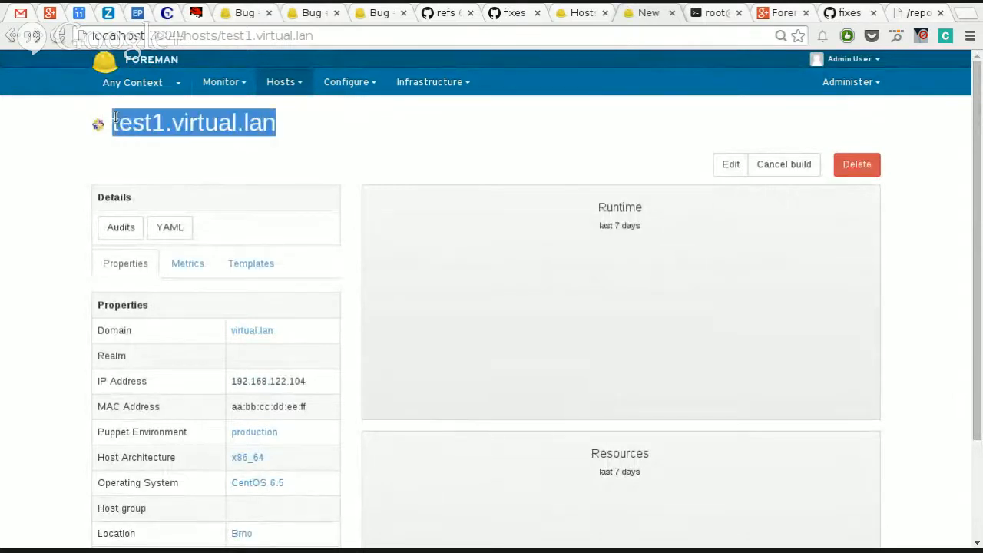
{"action": "left_click", "coordinate": [334, 166]}
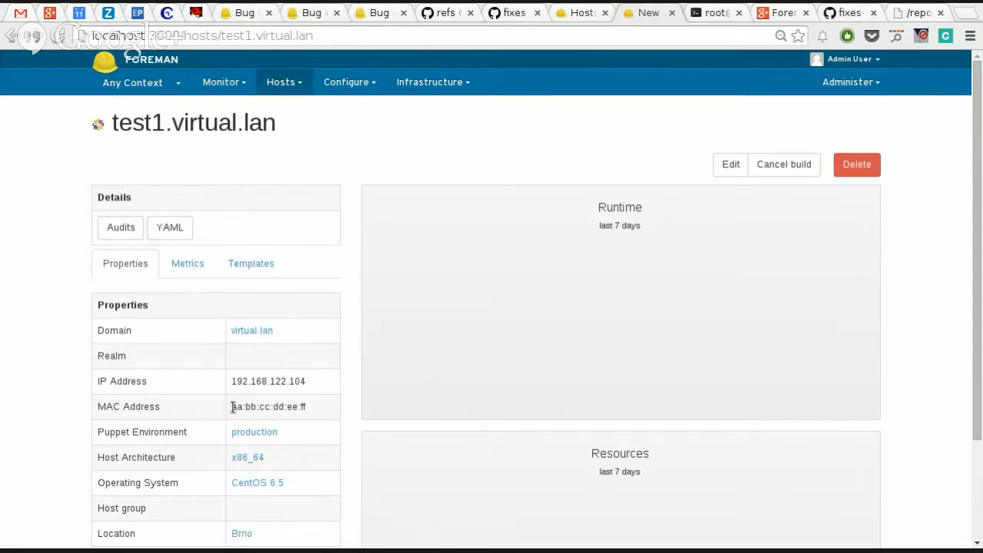
{"action": "left_click_drag", "start_coordinate": [232, 407], "coordinate": [335, 416]}
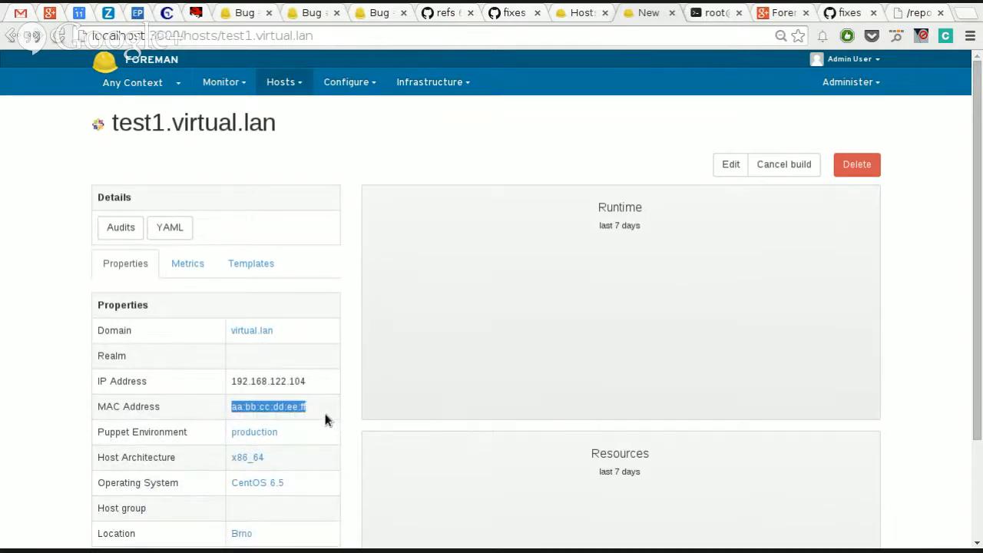
Step: Cancel the pending build of host test1.virtual.lan, and re-enable and confirm its rebuild on the next reboot
{"action": "left_click", "coordinate": [784, 167]}
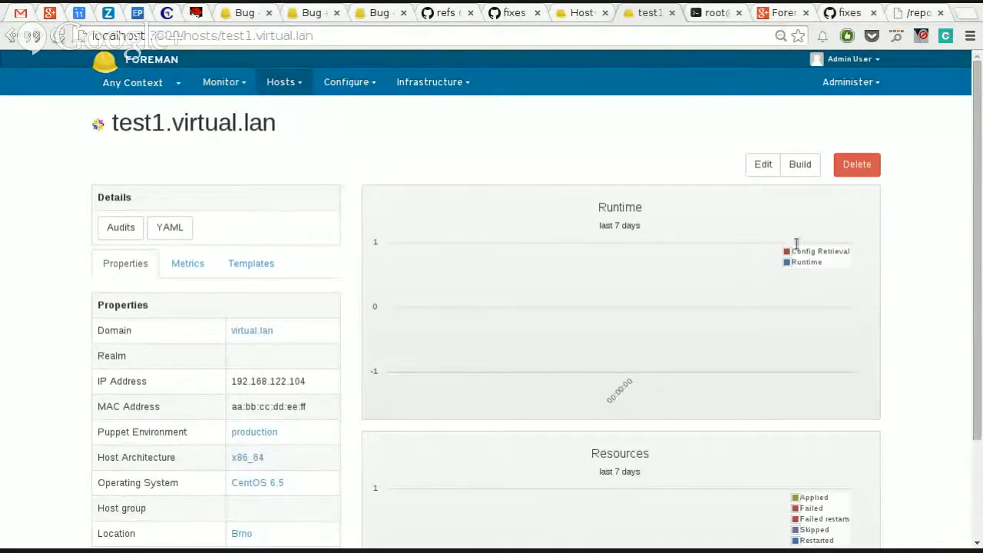
{"action": "left_click", "coordinate": [798, 164]}
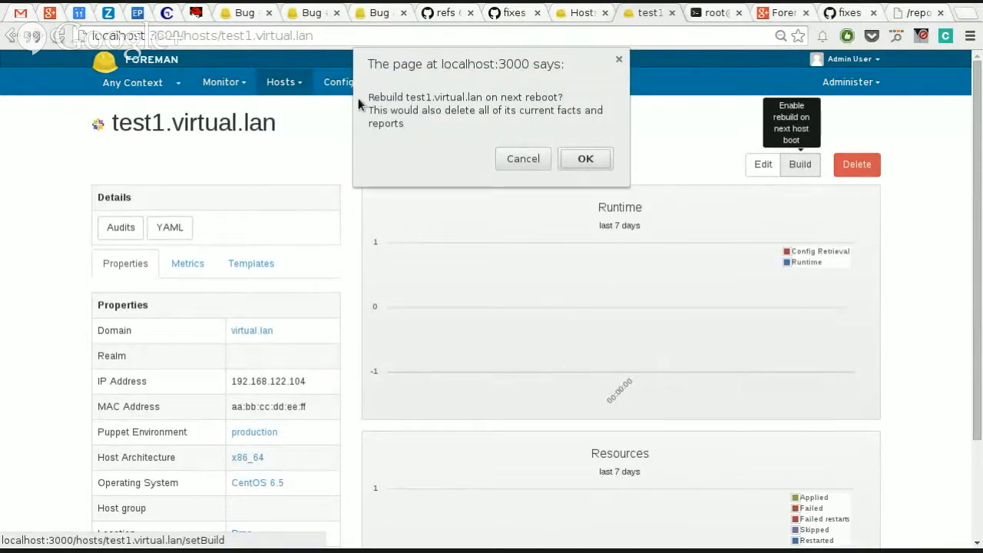
{"action": "left_click", "coordinate": [586, 159]}
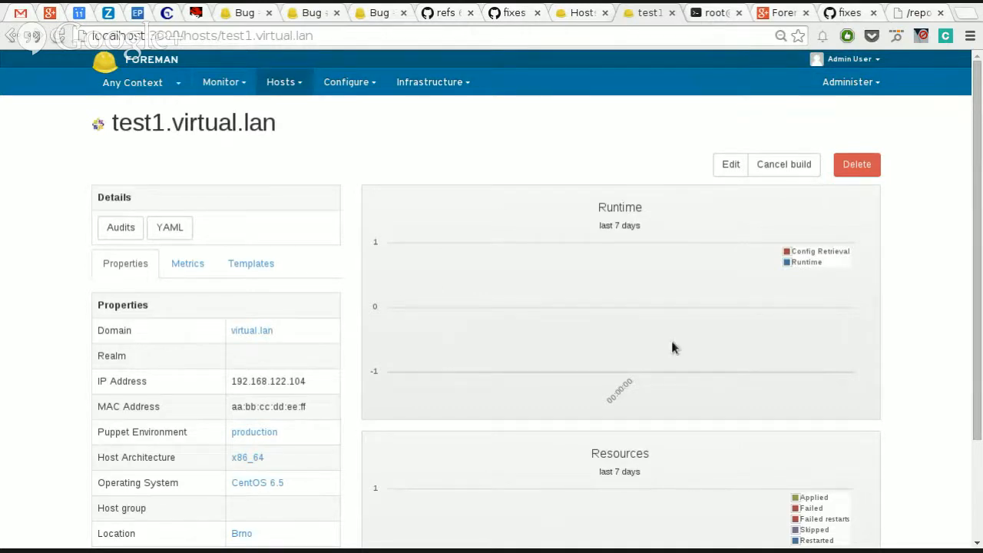
{"action": "scroll", "coordinate": [597, 291], "scroll_direction": "down", "scroll_amount": 2}
{"action": "scroll", "coordinate": [596, 290], "scroll_direction": "up", "scroll_amount": 2}
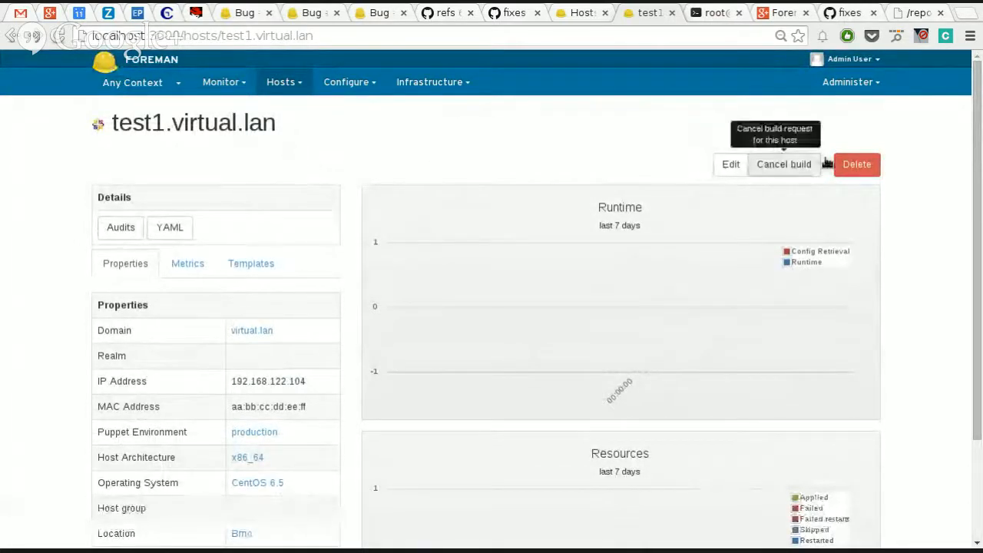
Step: Review the host, network, operating system, parameters, additional information and Puppet class settings of test1.virtual.lan, and leave the edit form without saving
{"action": "left_click", "coordinate": [735, 164]}
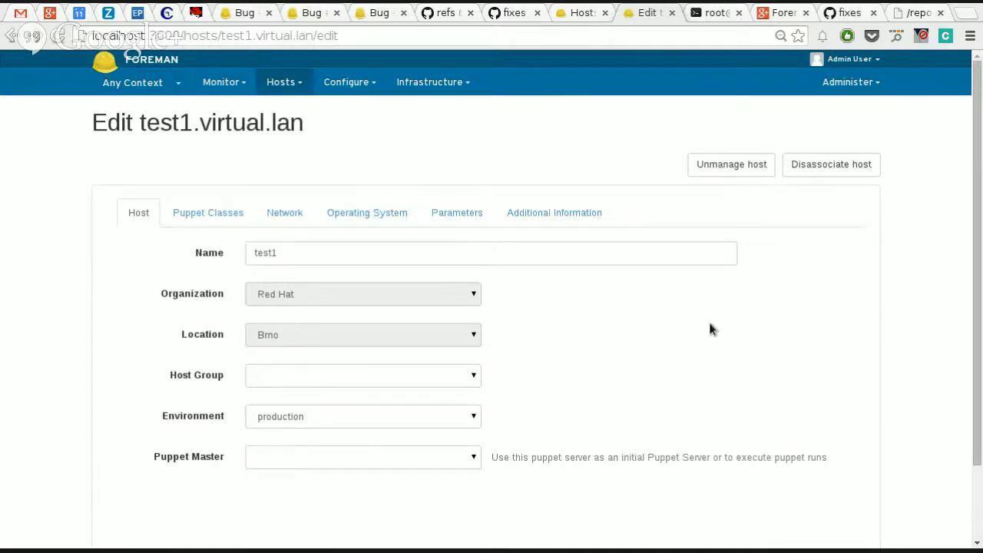
{"action": "scroll", "coordinate": [710, 329], "scroll_direction": "down", "scroll_amount": 3}
{"action": "scroll", "coordinate": [710, 329], "scroll_direction": "up", "scroll_amount": 3}
{"action": "scroll", "coordinate": [710, 328], "scroll_direction": "down", "scroll_amount": 3}
{"action": "scroll", "coordinate": [710, 328], "scroll_direction": "up", "scroll_amount": 3}
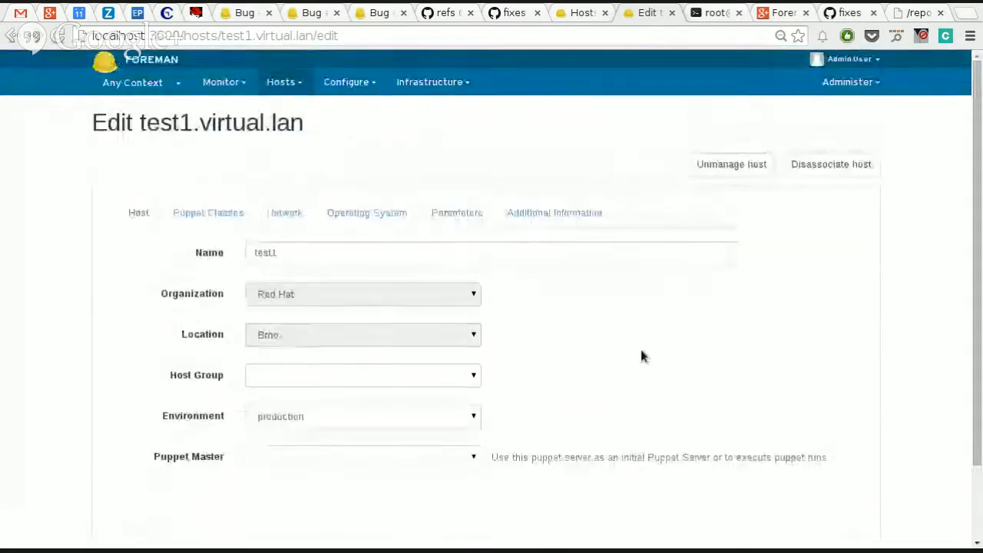
{"action": "scroll", "coordinate": [641, 355], "scroll_direction": "down", "scroll_amount": 1}
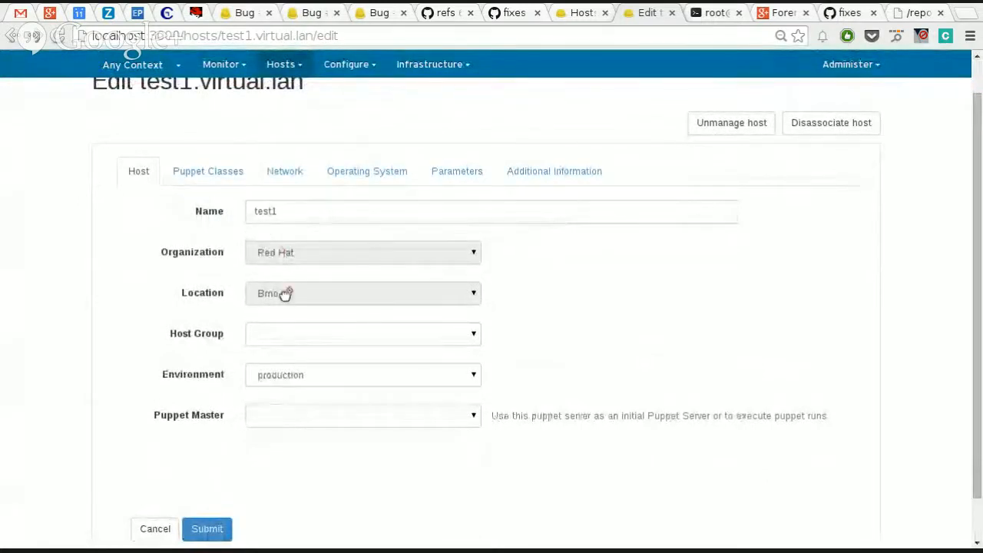
{"action": "left_click", "coordinate": [281, 171]}
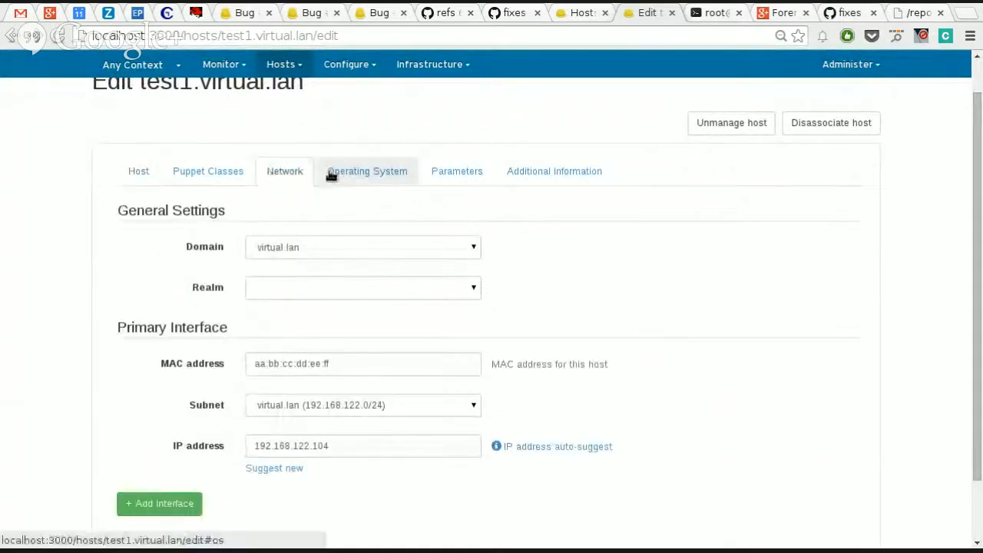
{"action": "left_click", "coordinate": [338, 173]}
{"action": "left_click", "coordinate": [465, 174]}
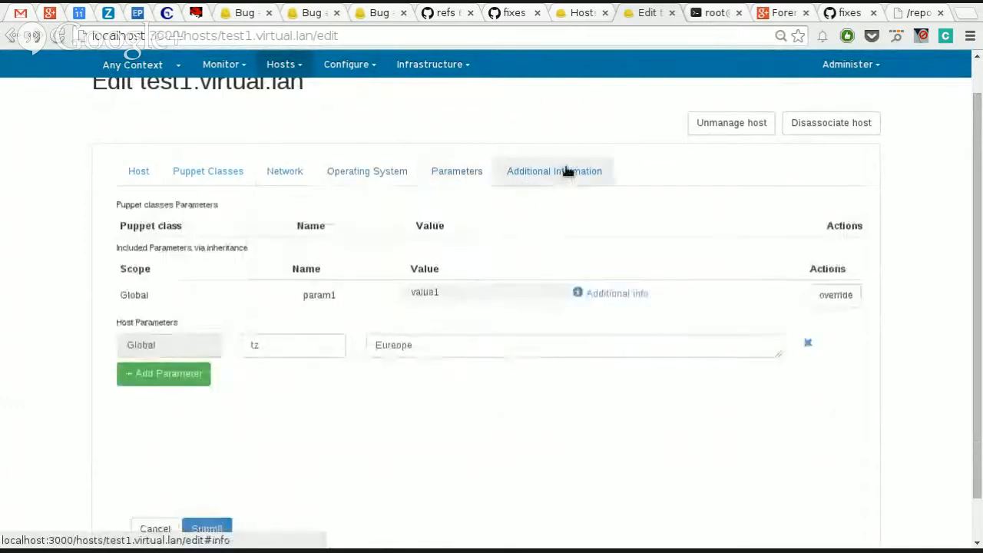
{"action": "left_click", "coordinate": [566, 171]}
{"action": "left_click", "coordinate": [188, 170]}
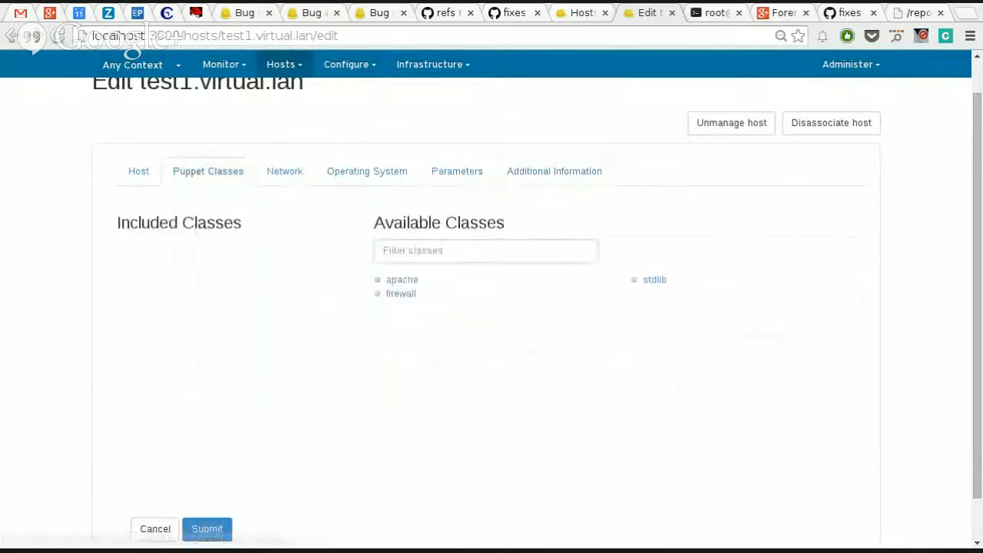
{"action": "left_click", "coordinate": [156, 528]}
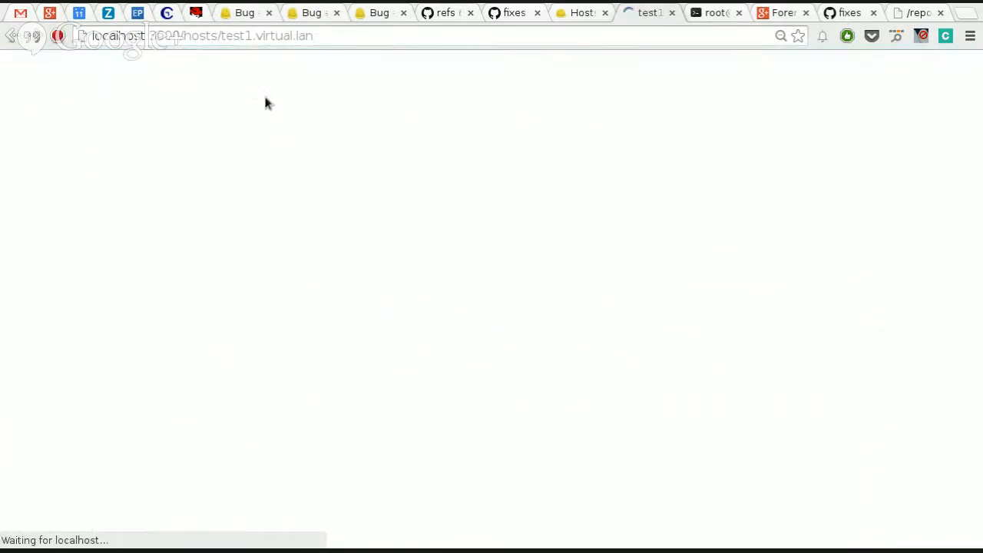
Step: Start a new host named test2 with the production environment and localhost as its Puppet master
{"action": "left_click", "coordinate": [292, 84]}
{"action": "left_click", "coordinate": [286, 127]}
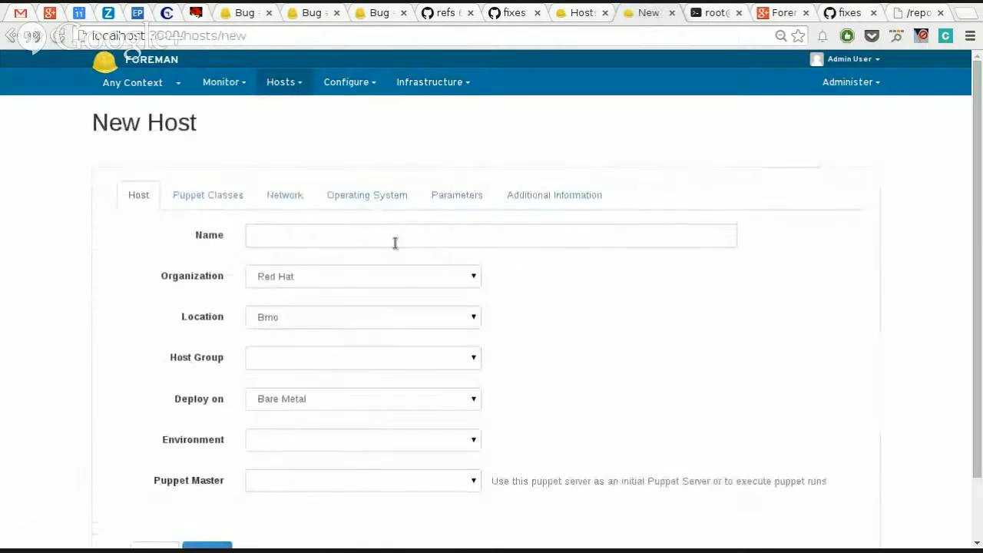
{"action": "left_click", "coordinate": [271, 238]}
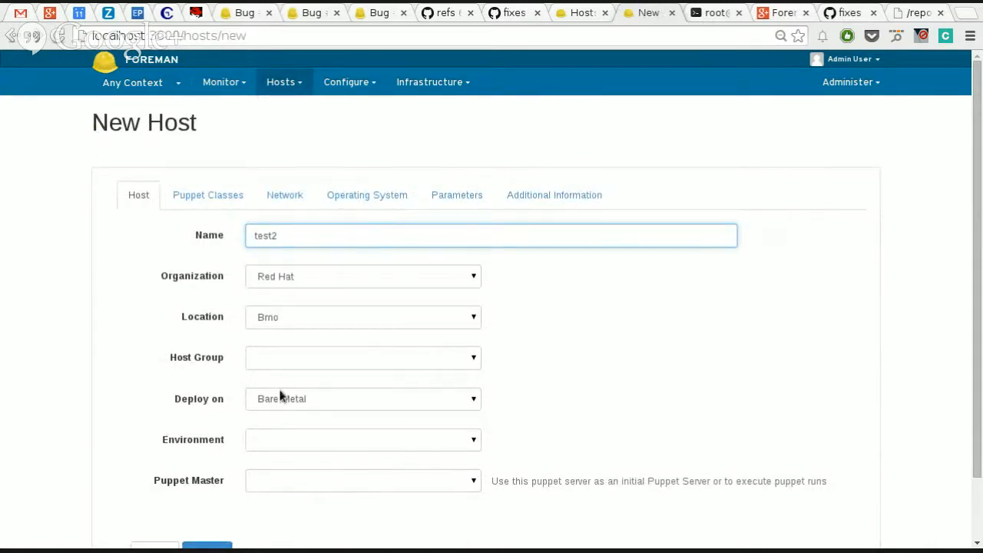
{"action": "left_click", "coordinate": [269, 441]}
{"action": "left_click", "coordinate": [274, 461]}
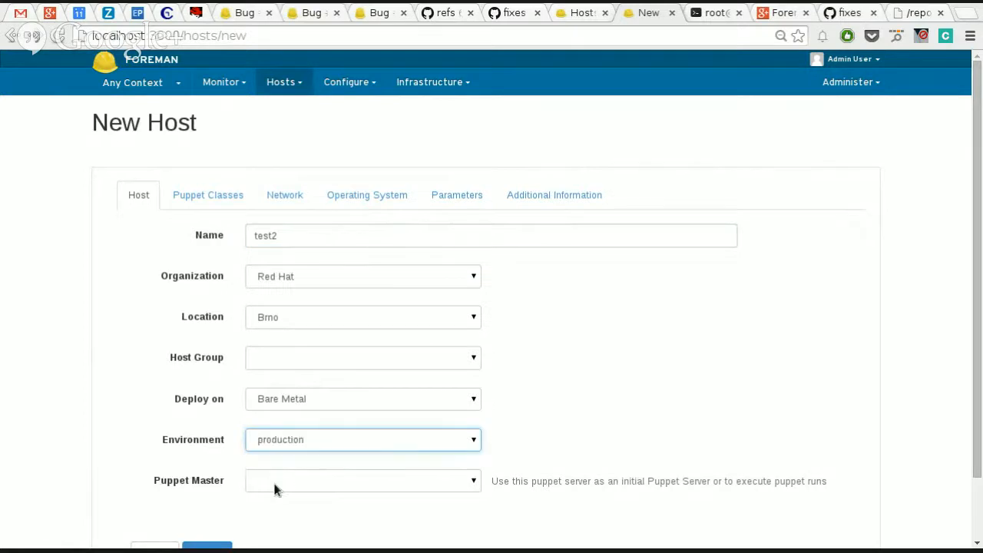
{"action": "left_click", "coordinate": [276, 484]}
{"action": "left_click", "coordinate": [276, 503]}
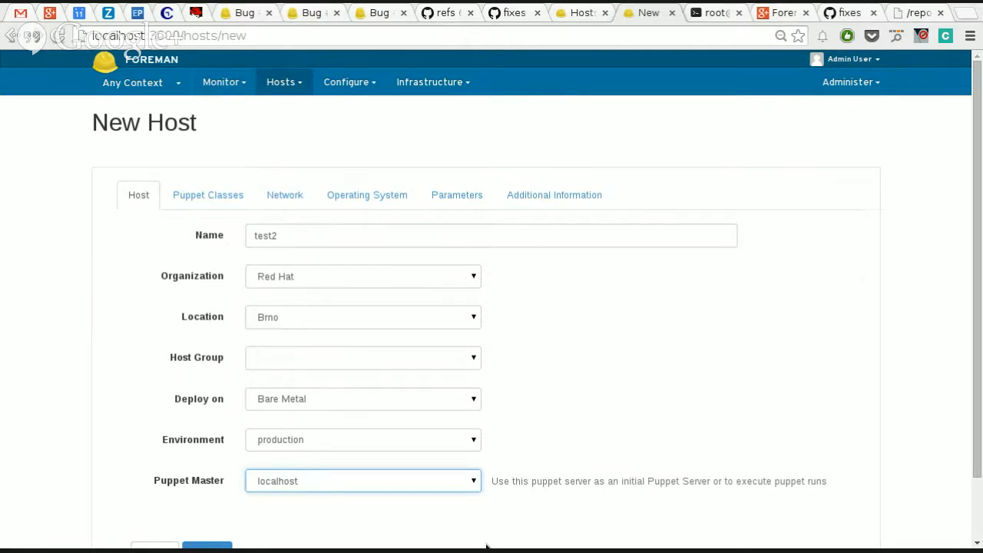
Step: Include the apache::mod::php Puppet class from the apache module in new host test2
{"action": "left_click", "coordinate": [227, 202]}
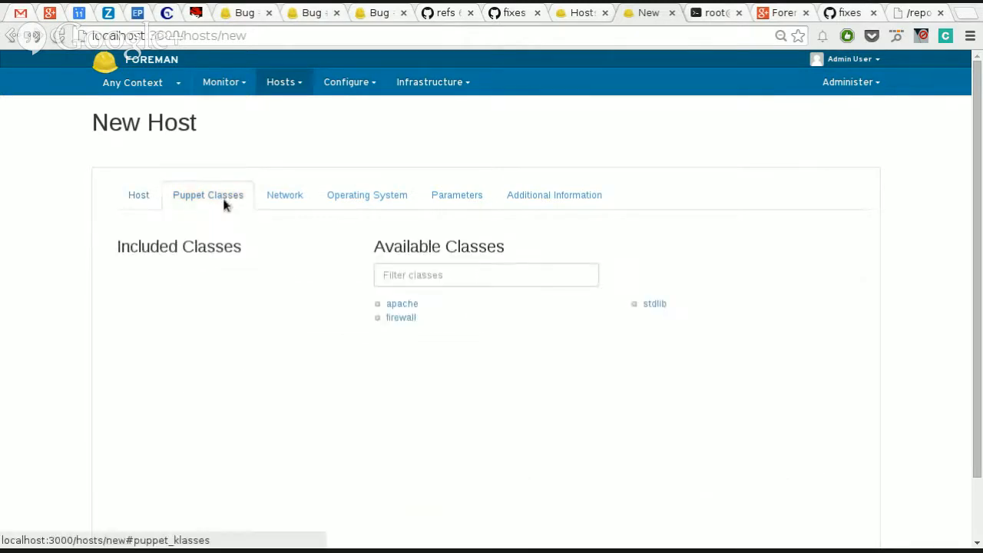
{"action": "left_click", "coordinate": [138, 195]}
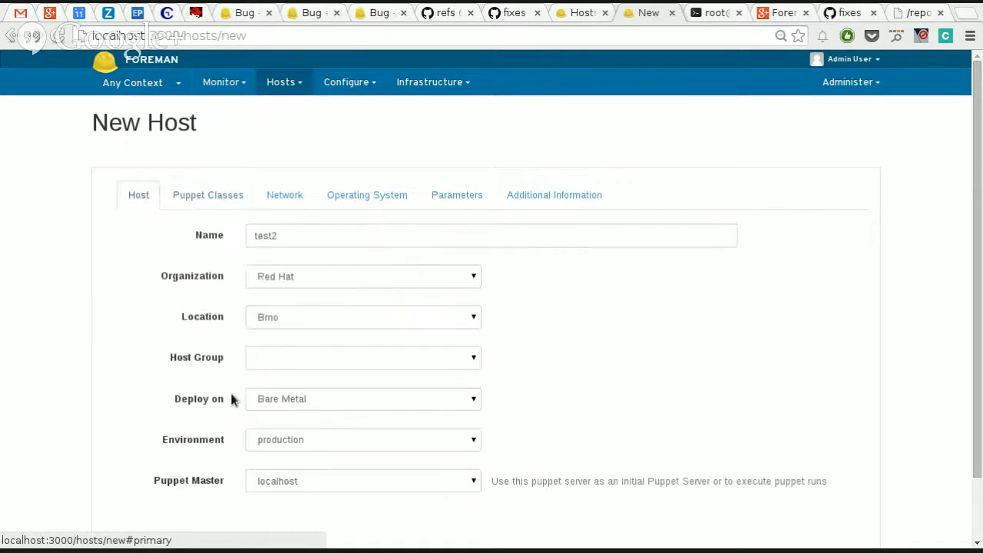
{"action": "left_click", "coordinate": [202, 194]}
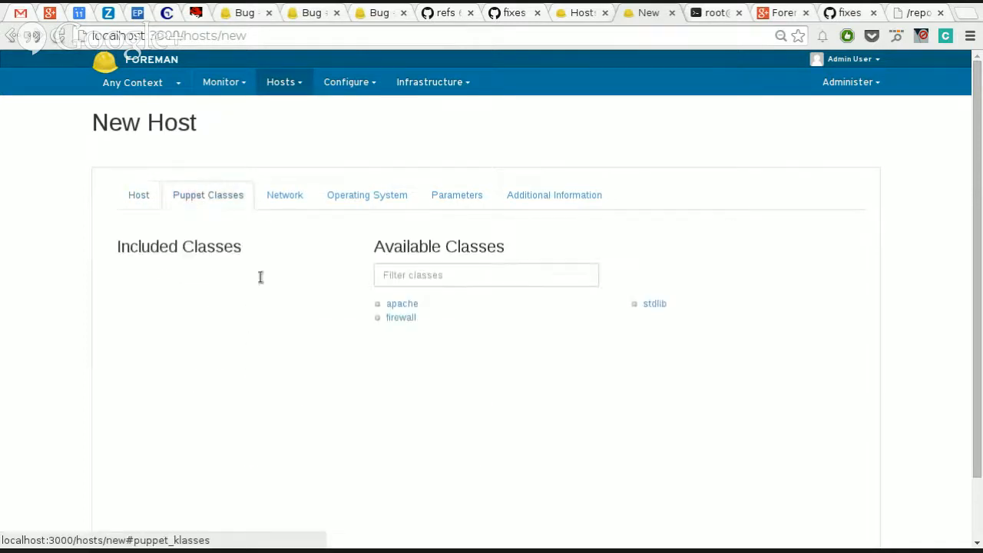
{"action": "scroll", "coordinate": [299, 394], "scroll_direction": "down", "scroll_amount": 1}
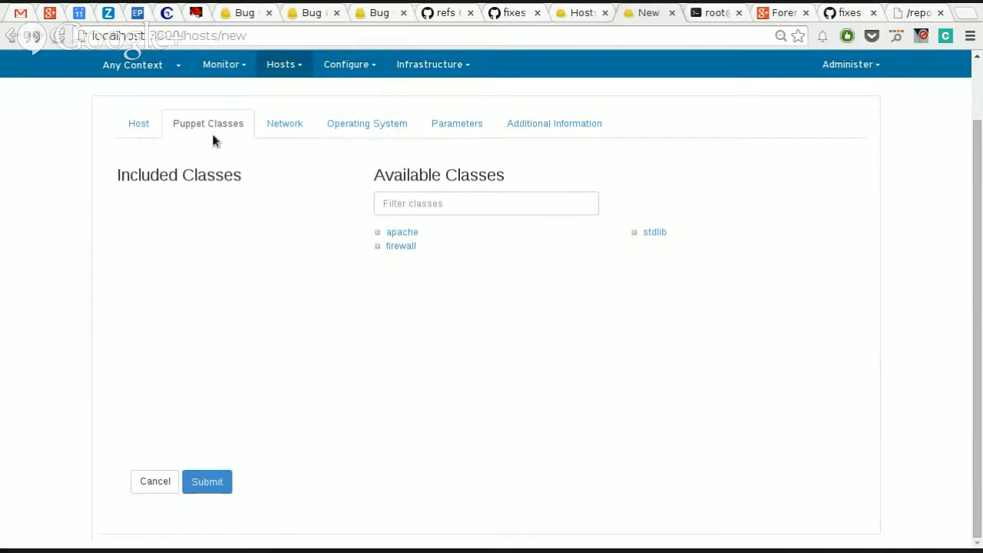
{"action": "left_click", "coordinate": [402, 231]}
{"action": "scroll", "coordinate": [486, 325], "scroll_direction": "down", "scroll_amount": 4}
{"action": "scroll", "coordinate": [486, 326], "scroll_direction": "up", "scroll_amount": 2}
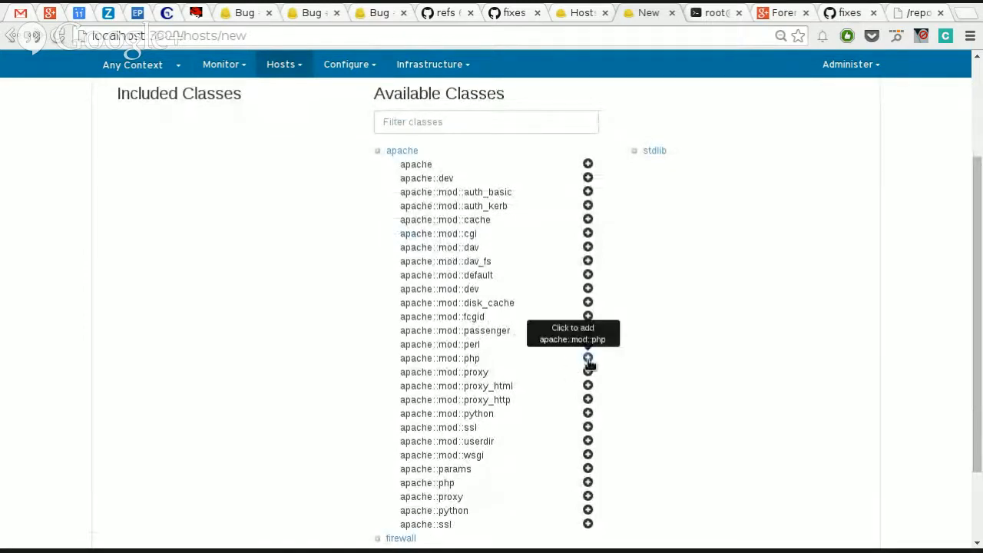
{"action": "left_click", "coordinate": [466, 363]}
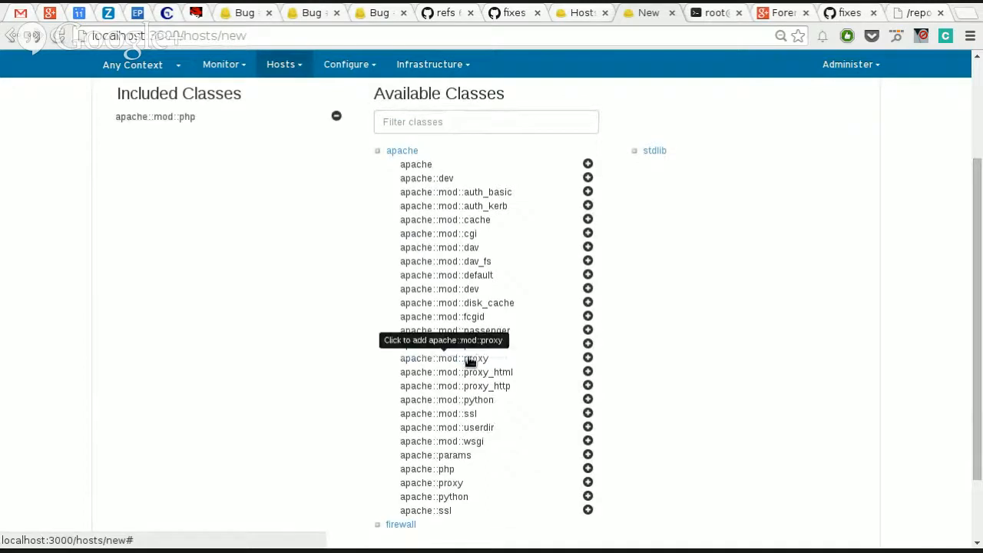
Step: Include the firewall::linux::redhat Puppet class from the firewall module and check the included classes
{"action": "scroll", "coordinate": [443, 478], "scroll_direction": "down", "scroll_amount": 2}
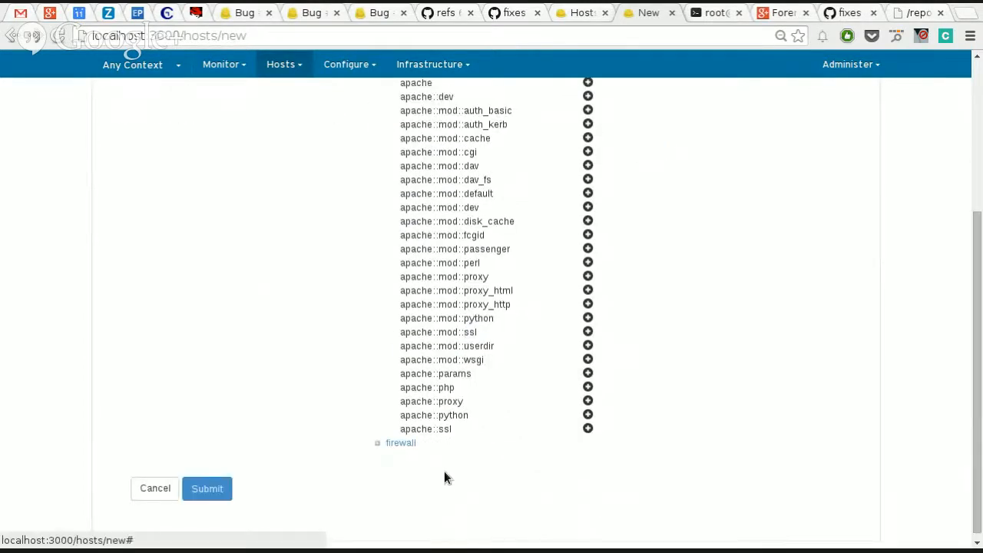
{"action": "scroll", "coordinate": [437, 465], "scroll_direction": "up", "scroll_amount": 5}
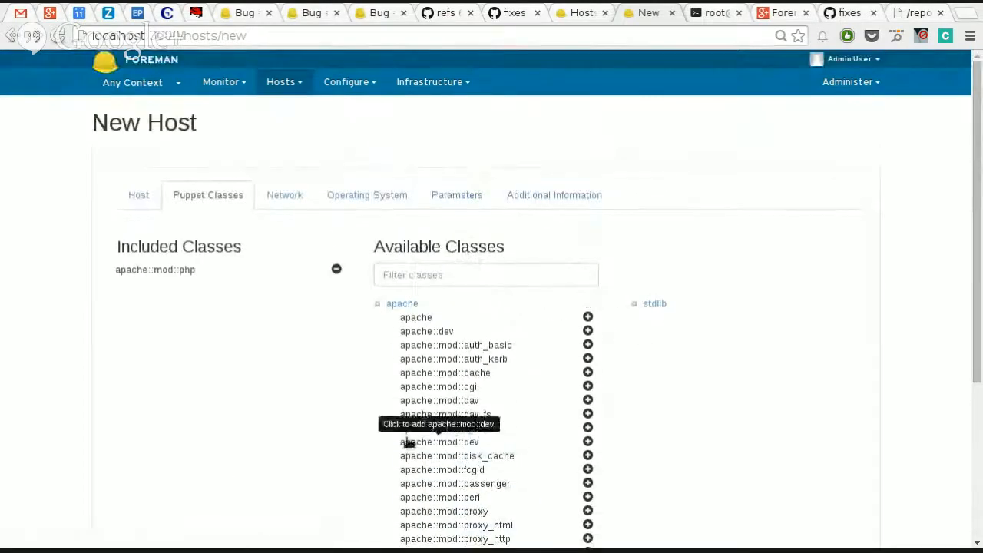
{"action": "scroll", "coordinate": [399, 449], "scroll_direction": "down", "scroll_amount": 3}
{"action": "left_click", "coordinate": [395, 438]}
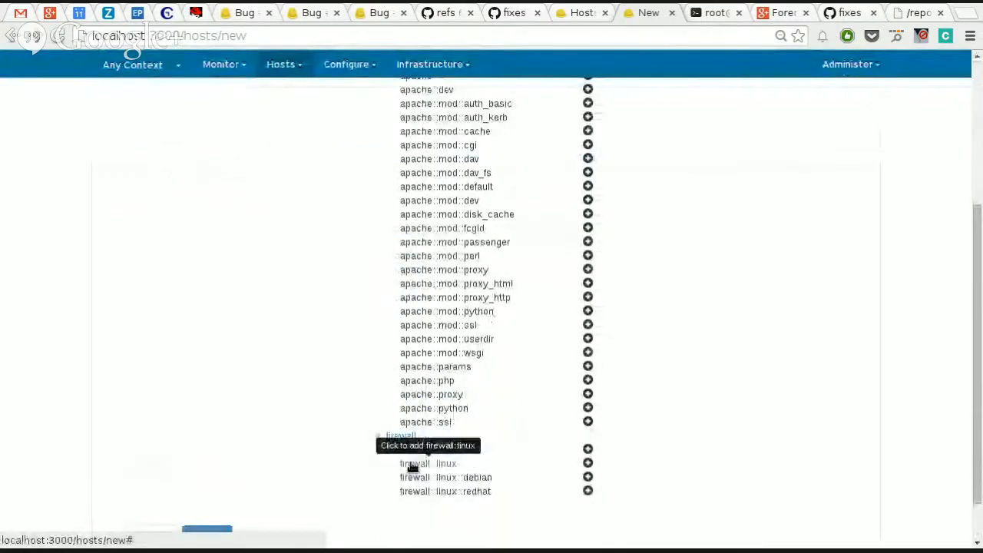
{"action": "left_click", "coordinate": [461, 496]}
{"action": "scroll", "coordinate": [317, 360], "scroll_direction": "up", "scroll_amount": 3}
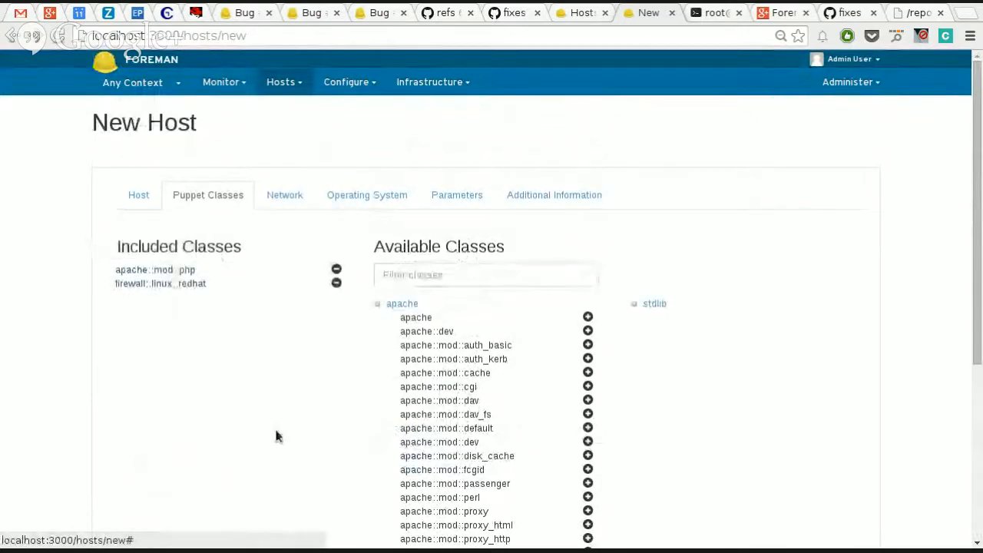
{"action": "scroll", "coordinate": [274, 426], "scroll_direction": "down", "scroll_amount": 5}
{"action": "scroll", "coordinate": [274, 425], "scroll_direction": "up", "scroll_amount": 5}
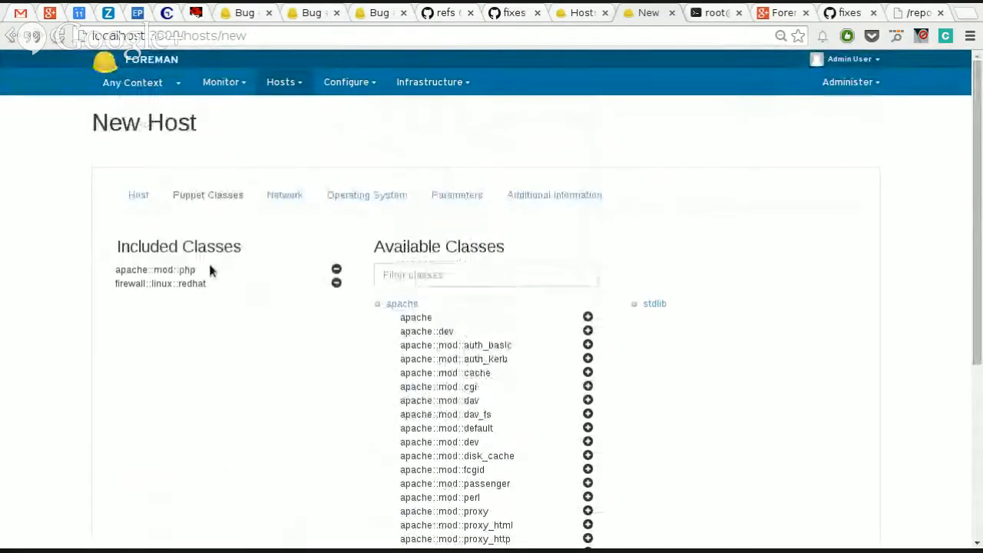
Step: Set the domain of new host test2 to virtual.lan in its network settings
{"action": "left_click", "coordinate": [280, 199]}
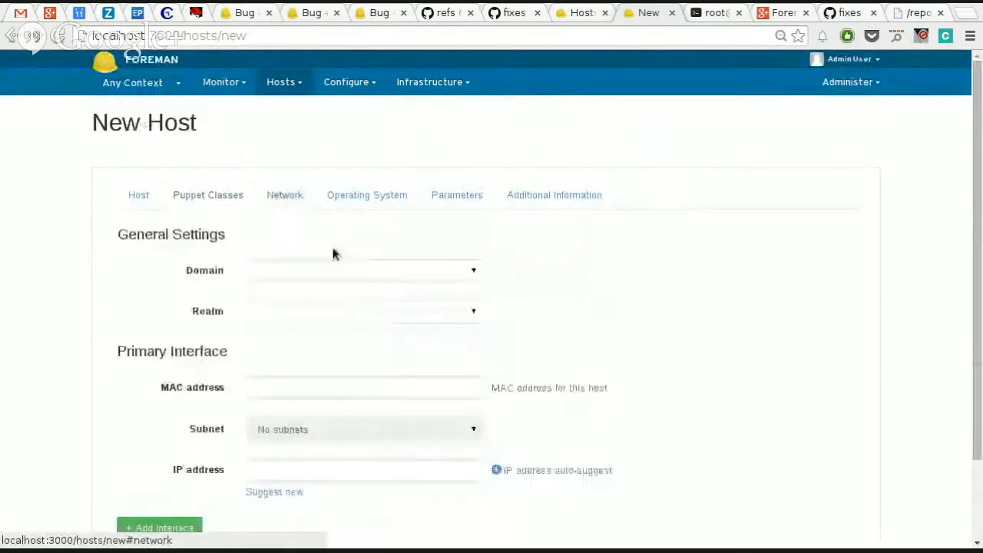
{"action": "left_click", "coordinate": [340, 278]}
{"action": "left_click", "coordinate": [330, 306]}
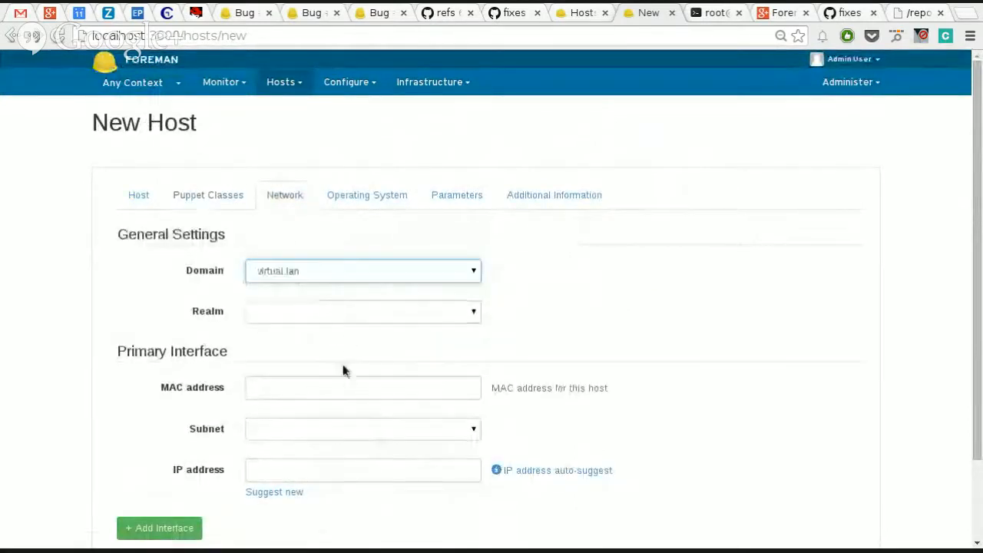
Step: Change the deployment target of new host test2 to the localhost (Libvirt) compute resource
{"action": "left_click", "coordinate": [143, 199]}
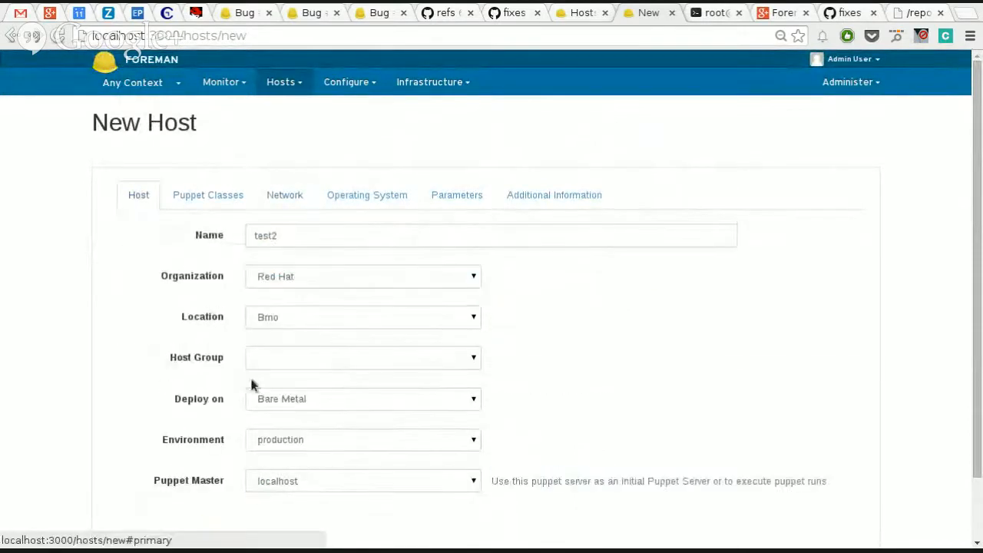
{"action": "left_click", "coordinate": [275, 399]}
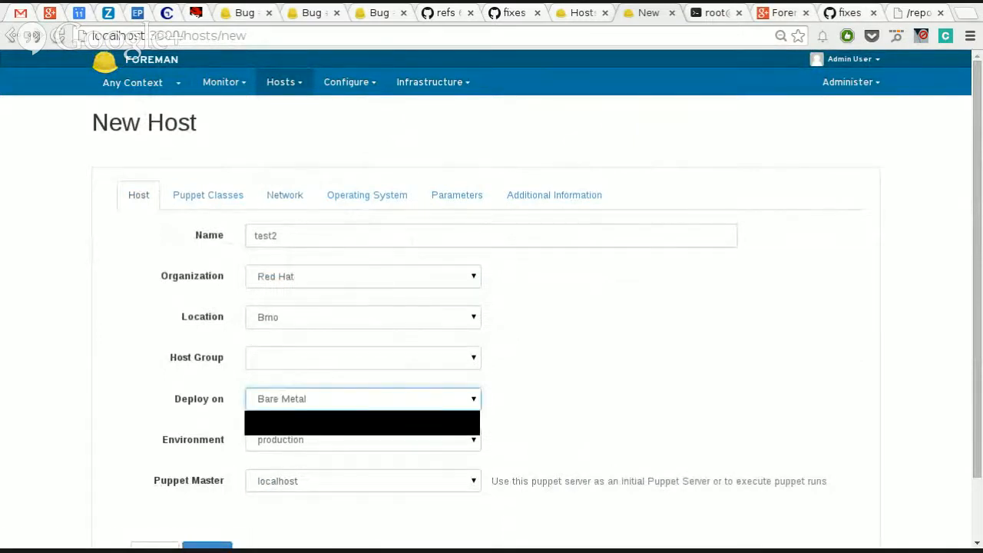
{"action": "left_click", "coordinate": [284, 430]}
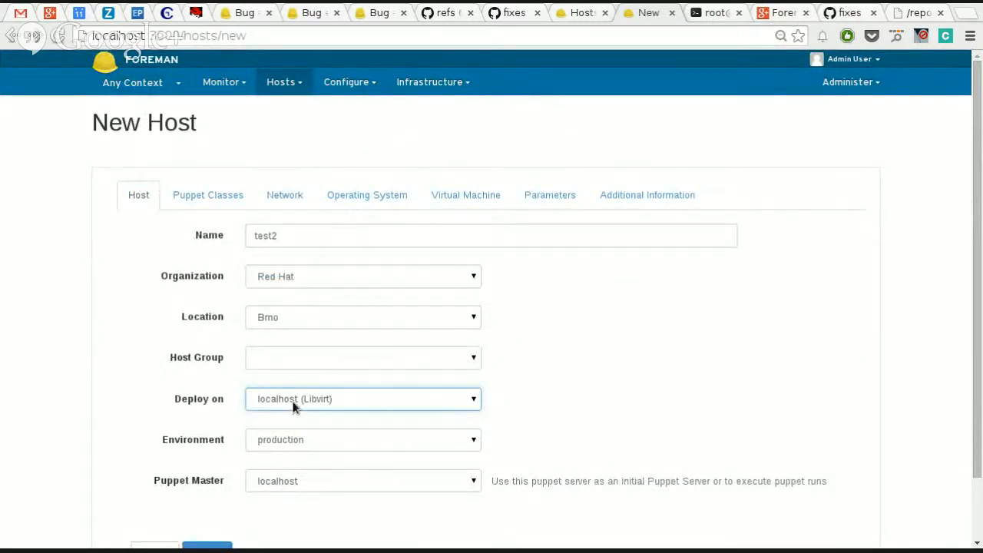
{"action": "left_click", "coordinate": [289, 407]}
{"action": "left_click", "coordinate": [289, 407]}
{"action": "left_click", "coordinate": [131, 395]}
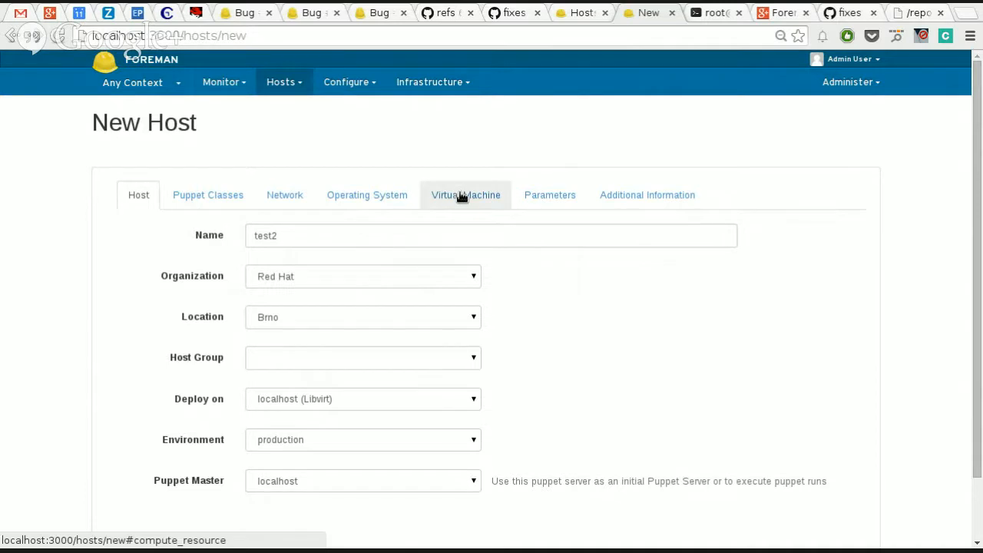
Step: Reselect the virtual.lan domain and set the primary interface's subnet to virtual.lan (192.168.122.0/24)
{"action": "left_click", "coordinate": [295, 204]}
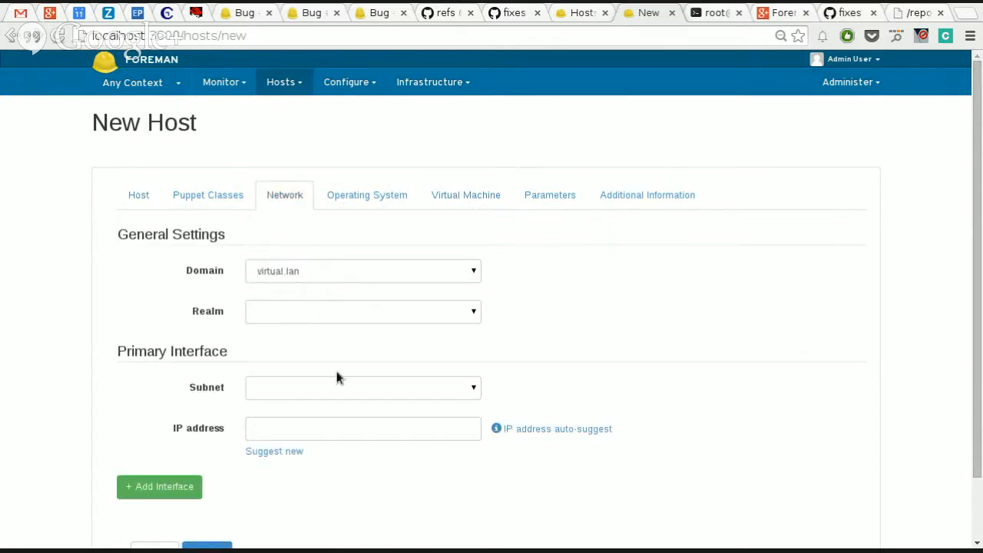
{"action": "left_click", "coordinate": [301, 275]}
{"action": "left_click", "coordinate": [323, 306]}
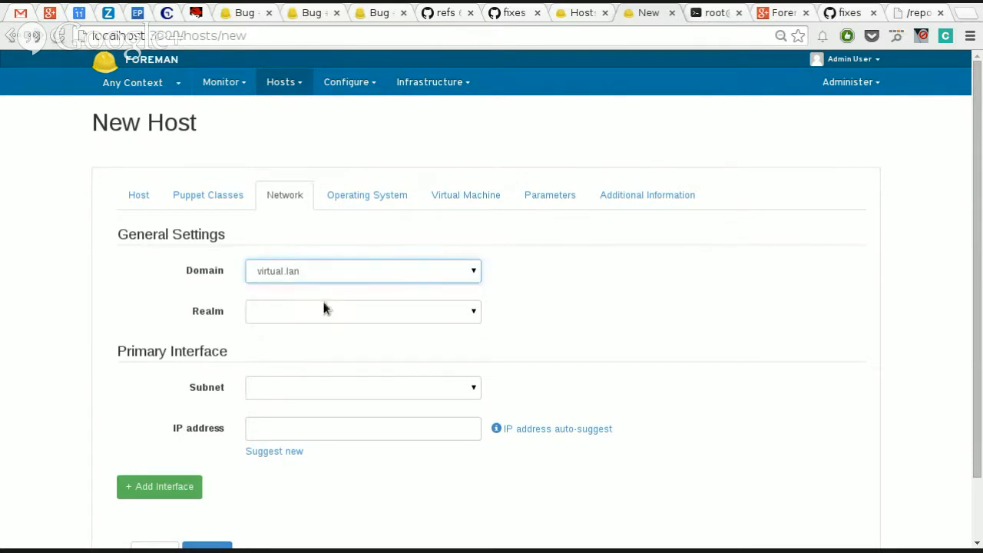
{"action": "left_click", "coordinate": [351, 389]}
{"action": "left_click", "coordinate": [361, 415]}
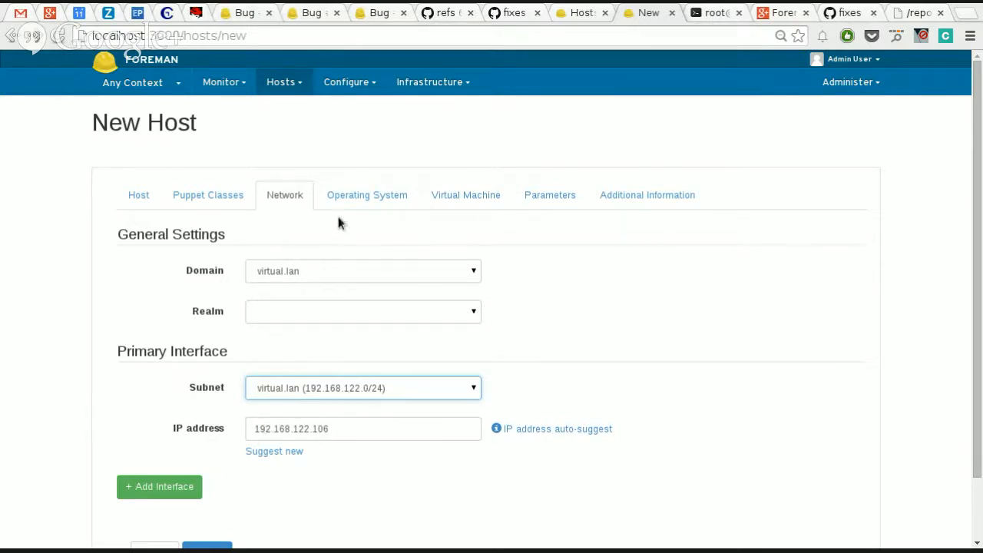
Step: Open the new host's operating system settings and compare the Image Based and Network Based provisioning methods
{"action": "left_click", "coordinate": [362, 202]}
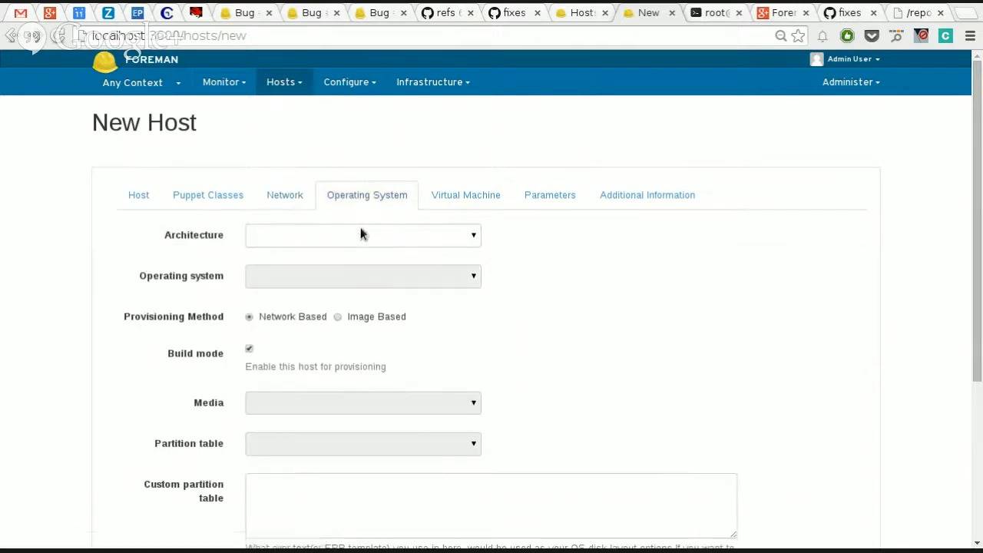
{"action": "left_click", "coordinate": [360, 234]}
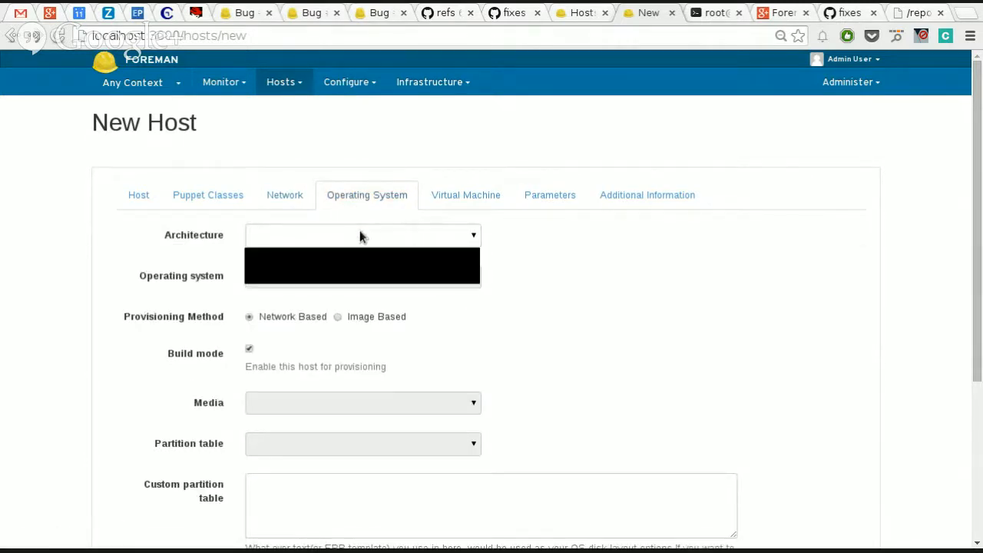
{"action": "left_click", "coordinate": [588, 279]}
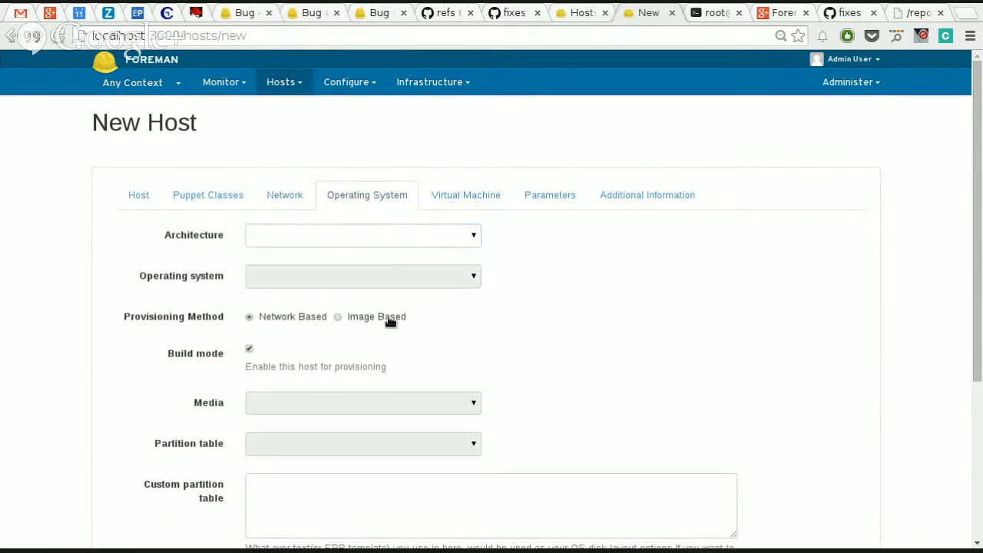
{"action": "left_click", "coordinate": [388, 325]}
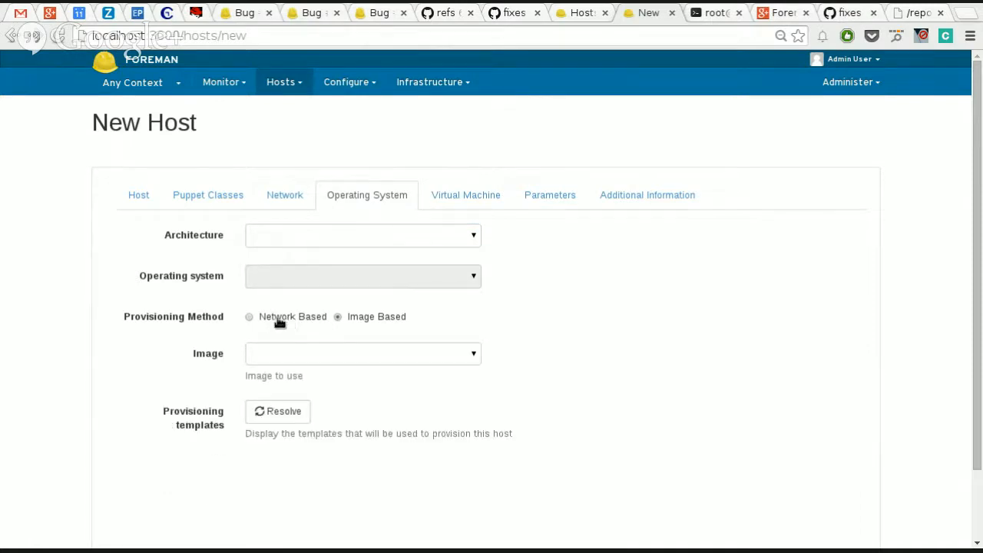
{"action": "left_click", "coordinate": [281, 322]}
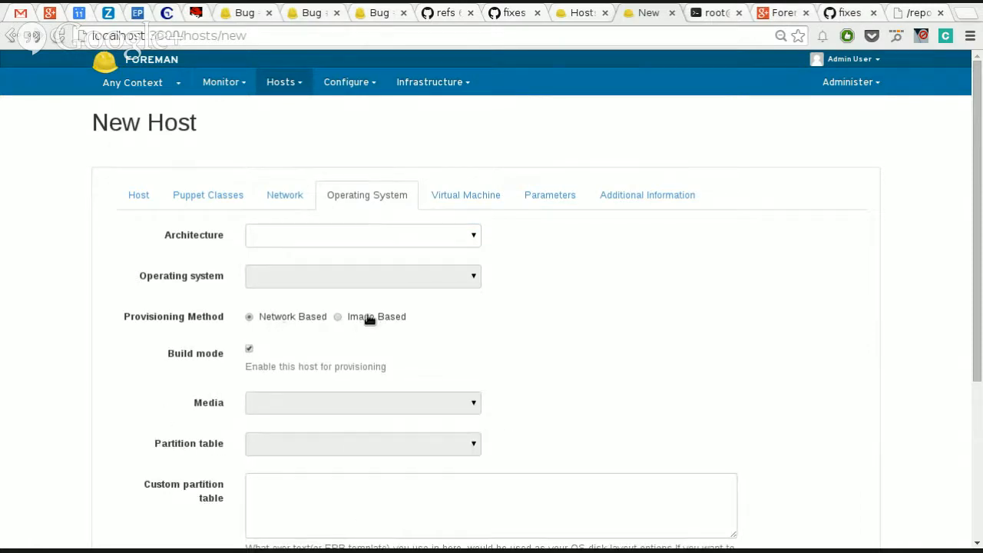
{"action": "left_click", "coordinate": [369, 318]}
{"action": "left_click", "coordinate": [276, 320]}
Step: Set the architecture of new host test2 to x86_64 and the operating system to CentOS 6.5
{"action": "left_click", "coordinate": [339, 241]}
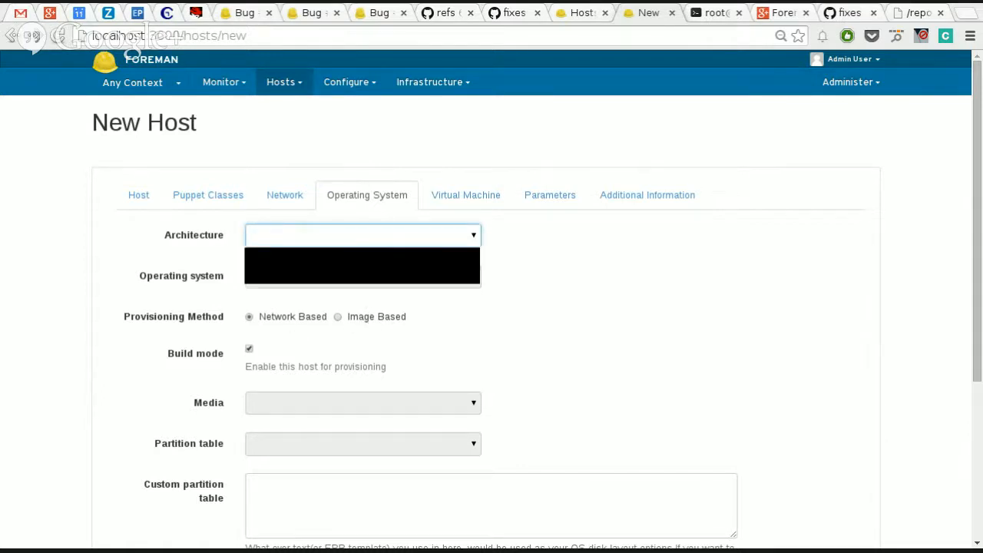
{"action": "left_click", "coordinate": [368, 265]}
{"action": "left_click", "coordinate": [374, 280]}
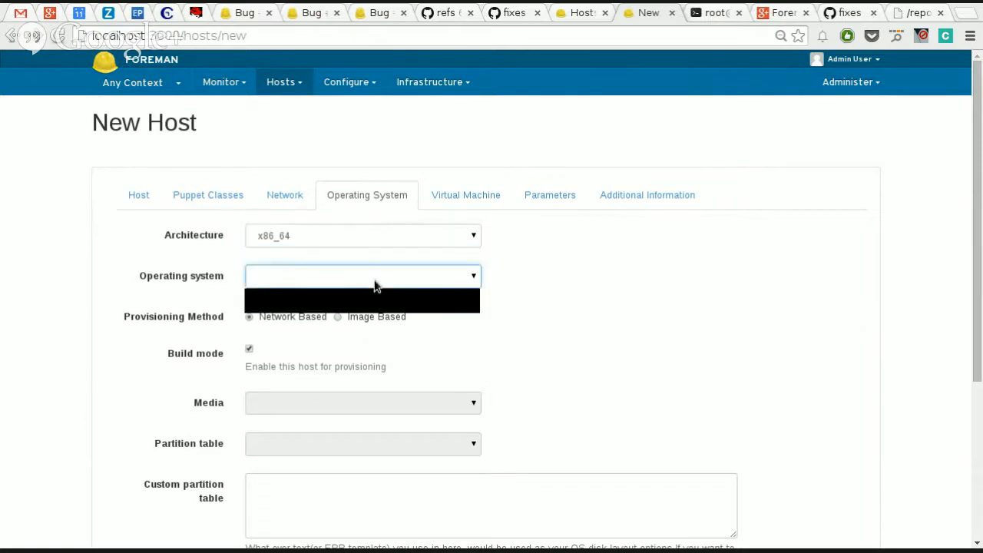
{"action": "left_click", "coordinate": [370, 299]}
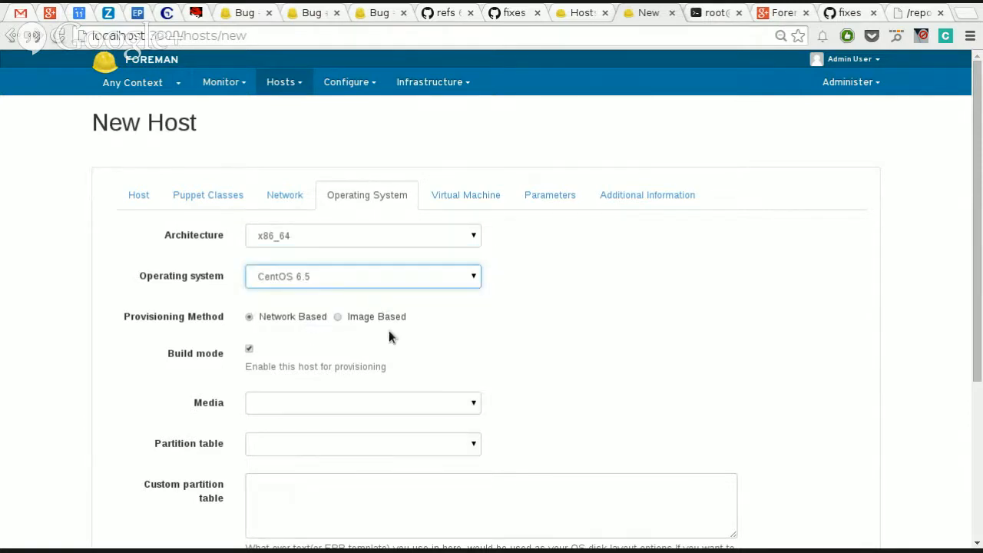
Step: Choose CentOS localhost as the installation media and Kickstart default as the partition table
{"action": "scroll", "coordinate": [399, 345], "scroll_direction": "down", "scroll_amount": 1}
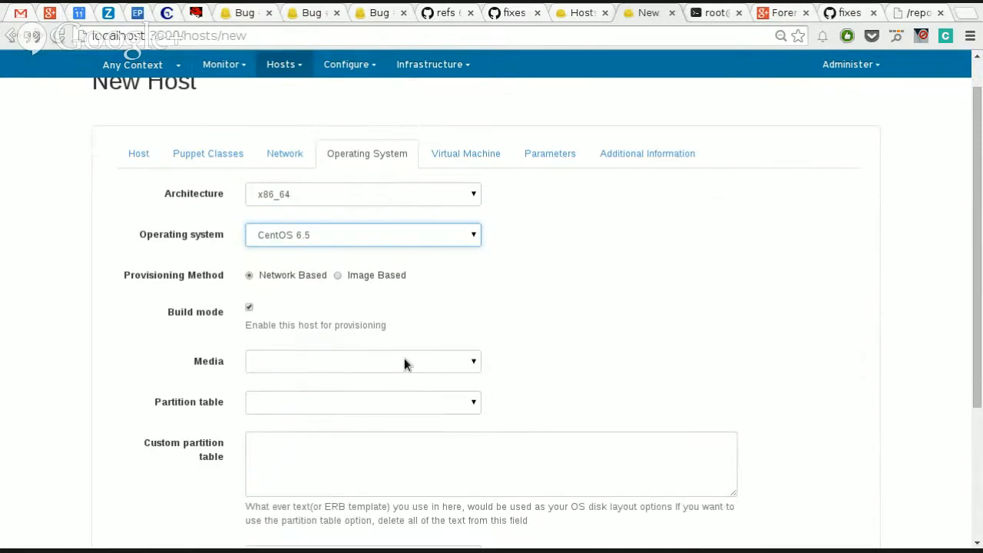
{"action": "left_click", "coordinate": [400, 365]}
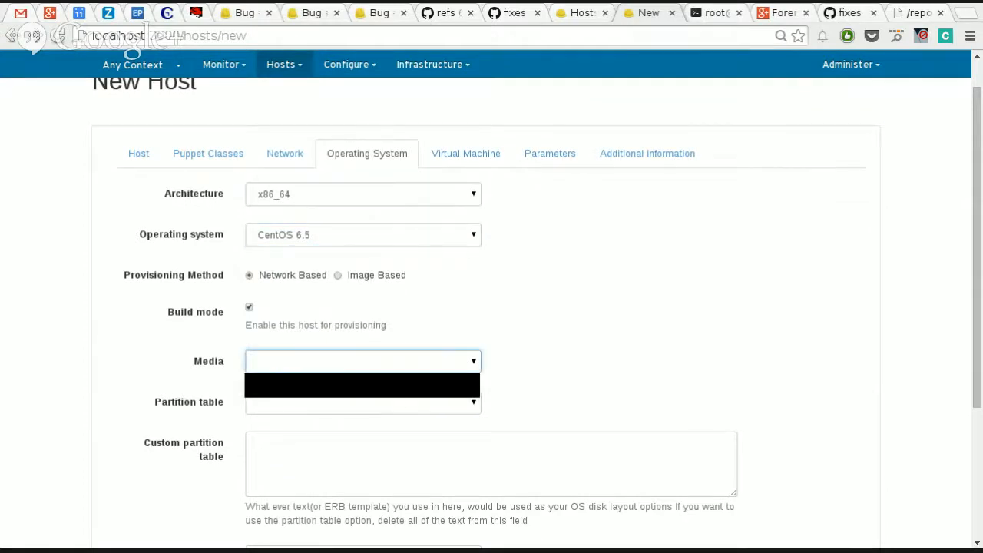
{"action": "left_click", "coordinate": [399, 388]}
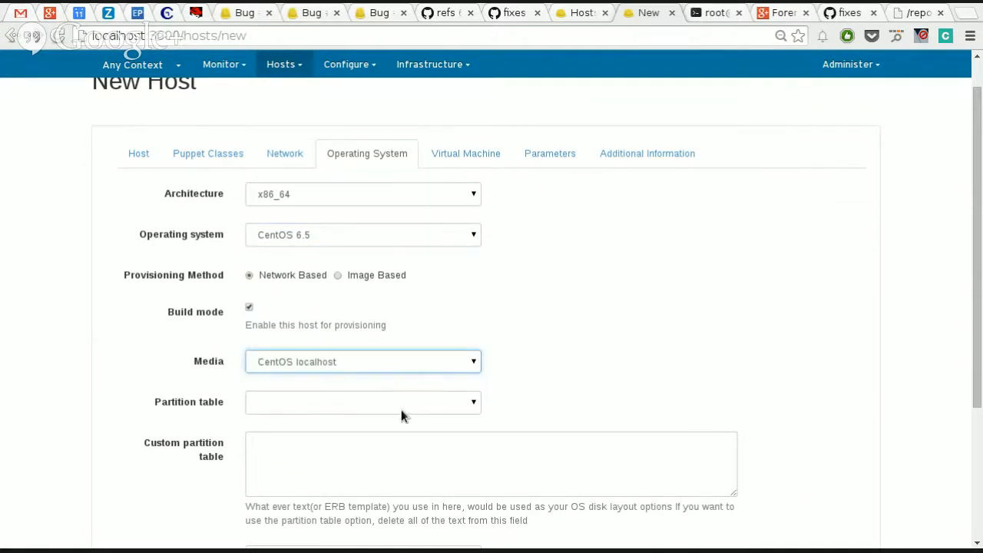
{"action": "left_click", "coordinate": [400, 409]}
{"action": "left_click", "coordinate": [447, 430]}
{"action": "scroll", "coordinate": [449, 438], "scroll_direction": "down", "scroll_amount": 5}
{"action": "scroll", "coordinate": [497, 428], "scroll_direction": "up", "scroll_amount": 5}
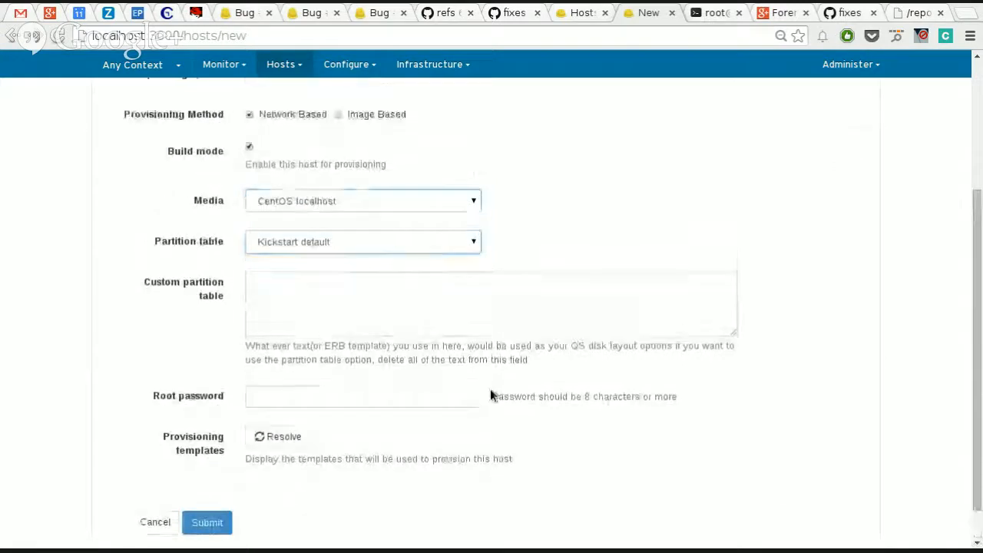
{"action": "scroll", "coordinate": [246, 509], "scroll_direction": "down", "scroll_amount": 4}
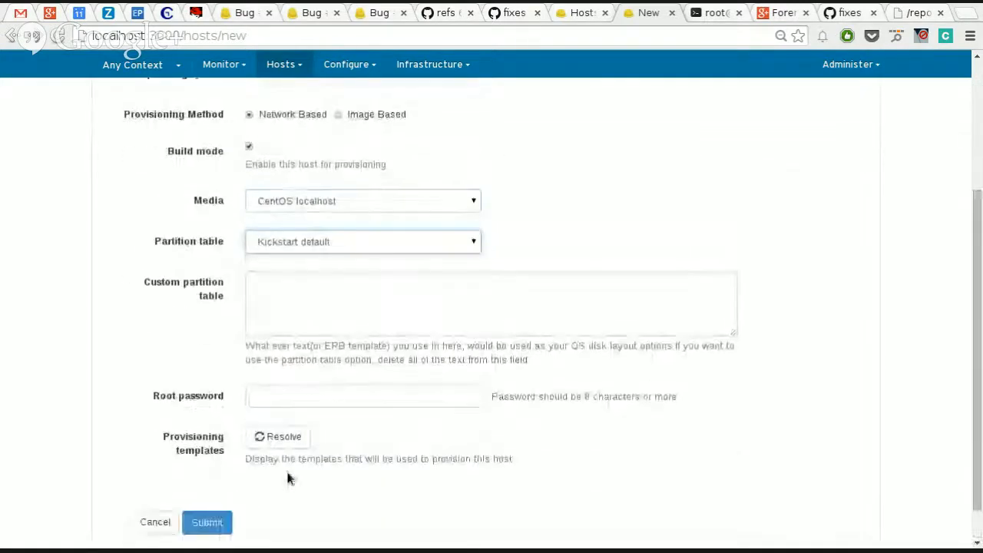
{"action": "scroll", "coordinate": [287, 476], "scroll_direction": "up", "scroll_amount": 2}
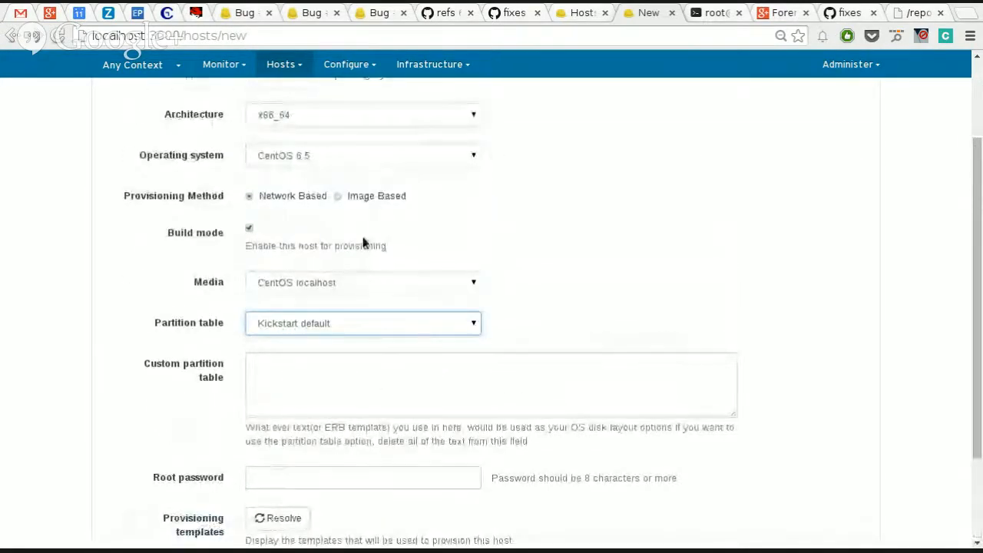
Step: Enter the root password for the host and resolve its provisioning templates
{"action": "scroll", "coordinate": [196, 414], "scroll_direction": "down", "scroll_amount": 2}
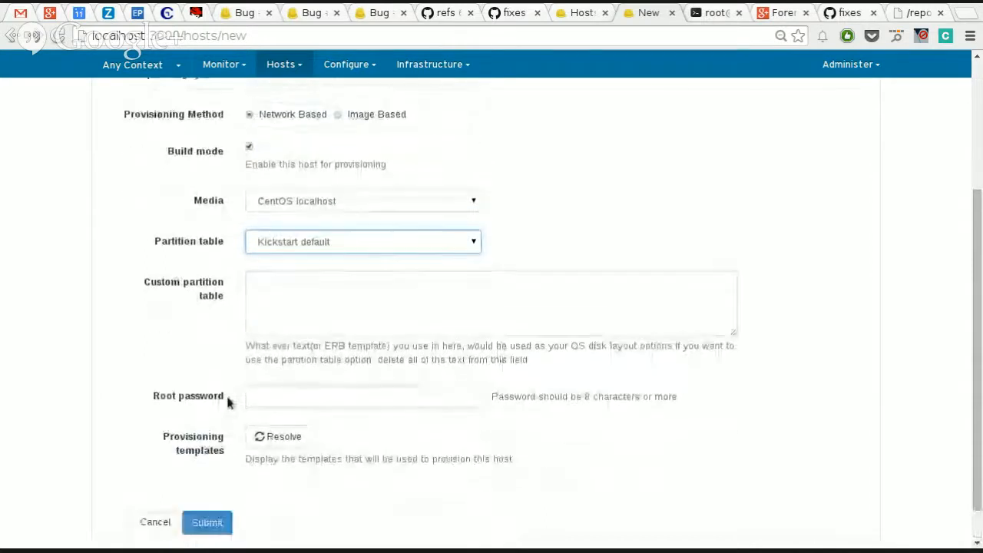
{"action": "left_click", "coordinate": [269, 394]}
{"action": "type", "text": "12345678901"}
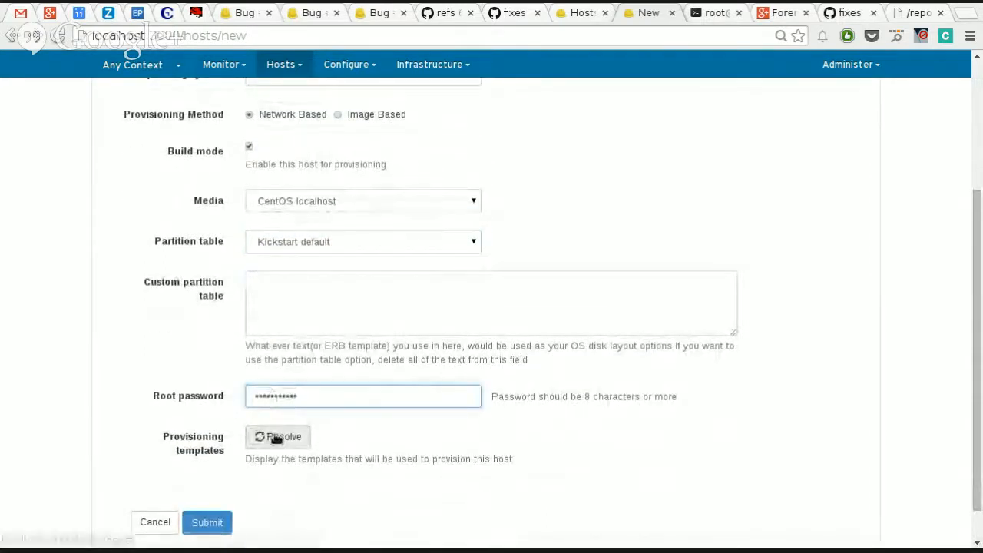
{"action": "left_click", "coordinate": [277, 437]}
Step: In the virtual machine settings, set the first network interface to Virtual (NAT) on the default network with NIC type virtio
{"action": "scroll", "coordinate": [628, 285], "scroll_direction": "up", "scroll_amount": 2}
{"action": "scroll", "coordinate": [628, 286], "scroll_direction": "up", "scroll_amount": 2}
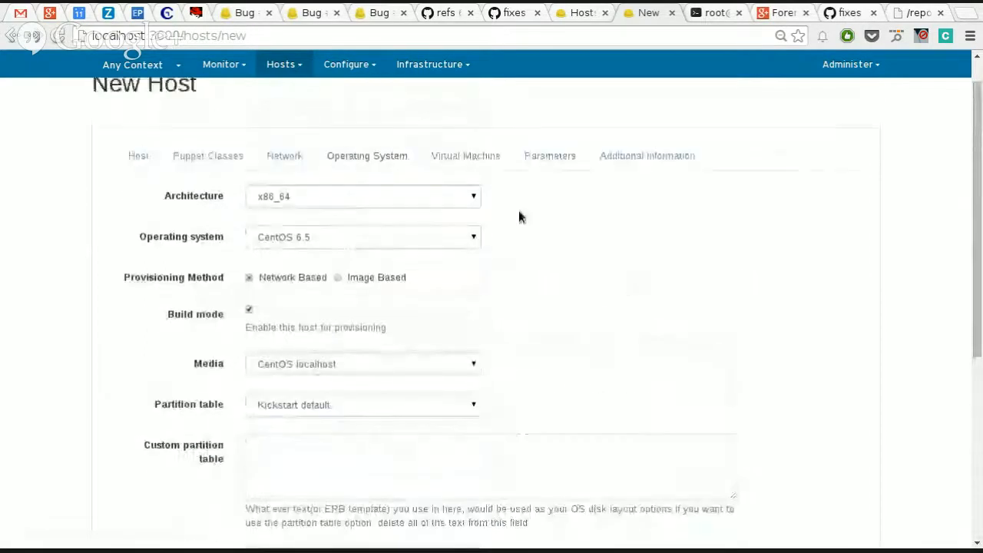
{"action": "left_click", "coordinate": [468, 156]}
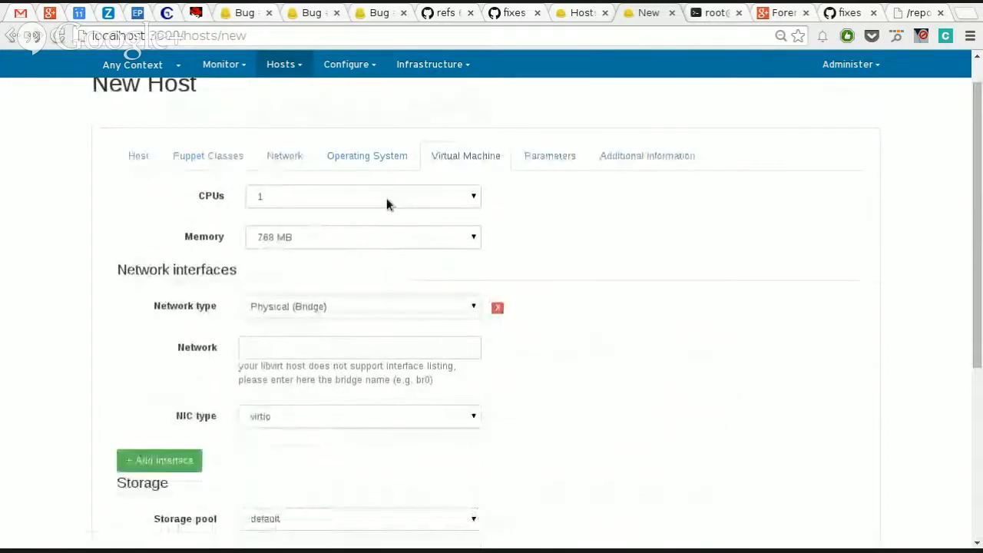
{"action": "left_click", "coordinate": [400, 311]}
{"action": "left_click", "coordinate": [397, 338]}
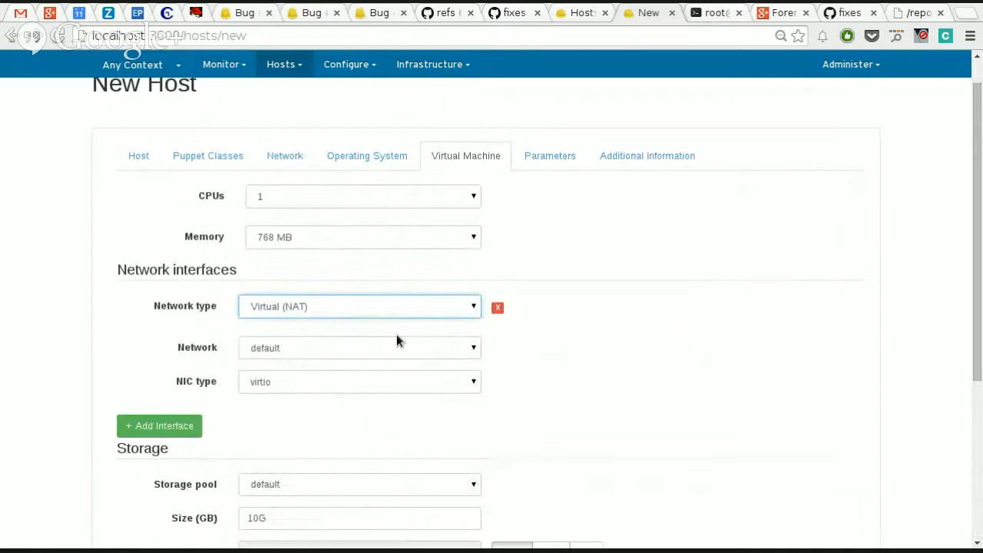
{"action": "left_click", "coordinate": [339, 345]}
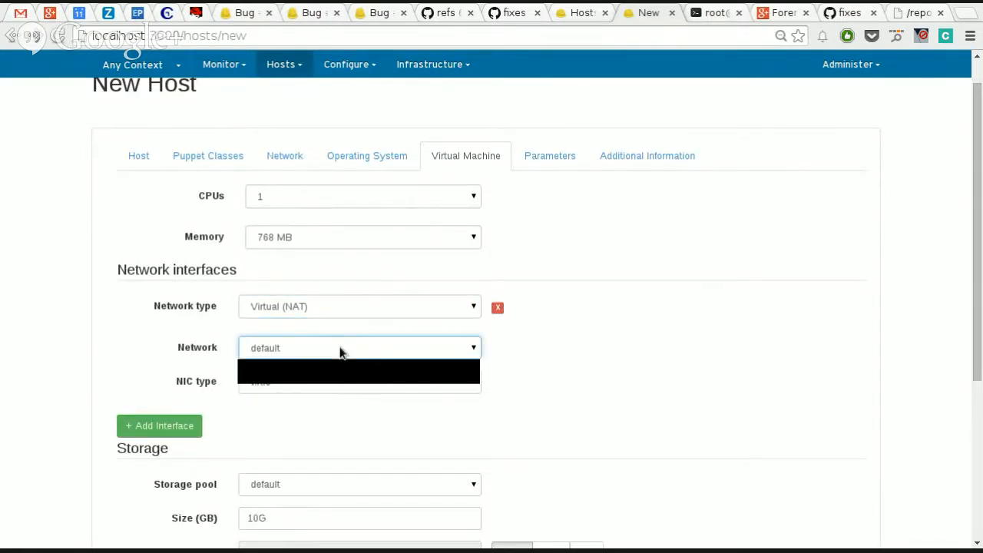
{"action": "left_click", "coordinate": [326, 366]}
{"action": "left_click", "coordinate": [331, 379]}
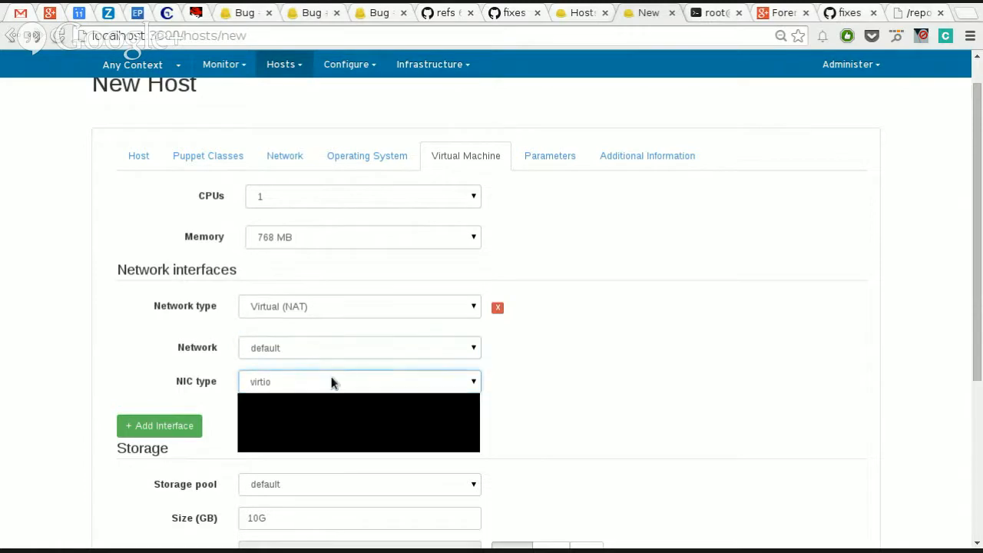
{"action": "left_click", "coordinate": [331, 379]}
Step: Add a second network interface to the virtual machine with type Virtual (NAT) on the dummy network
{"action": "scroll", "coordinate": [444, 349], "scroll_direction": "down", "scroll_amount": 5}
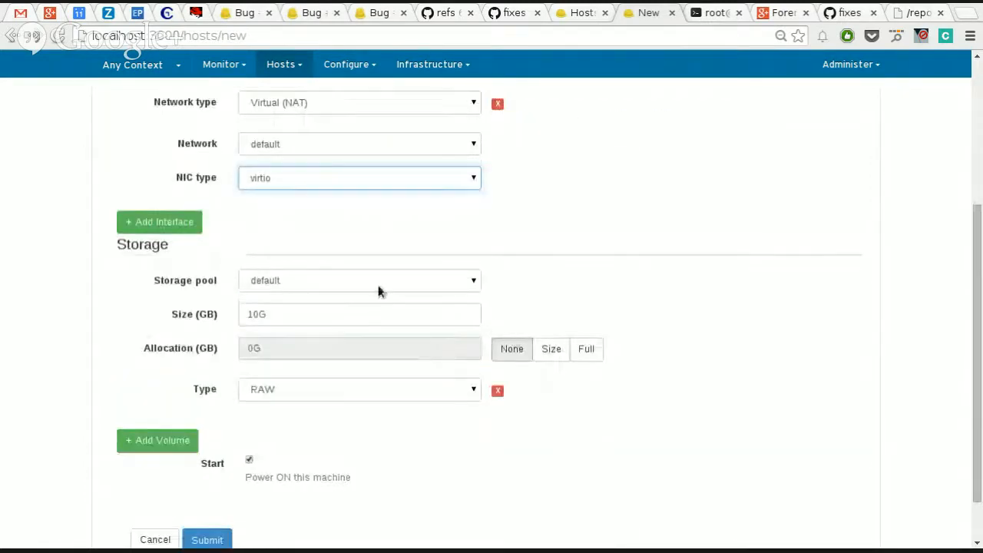
{"action": "scroll", "coordinate": [397, 332], "scroll_direction": "up", "scroll_amount": 3}
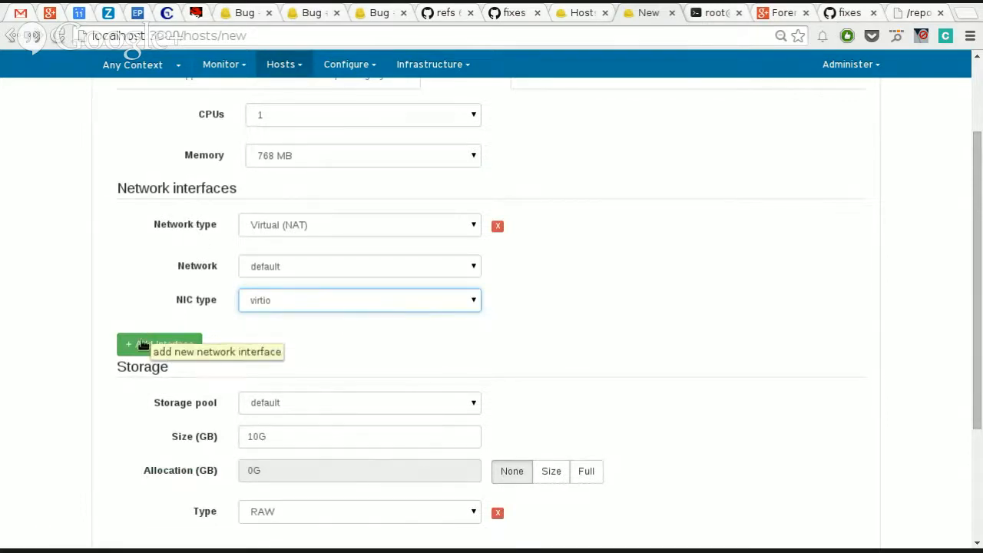
{"action": "left_click", "coordinate": [142, 345]}
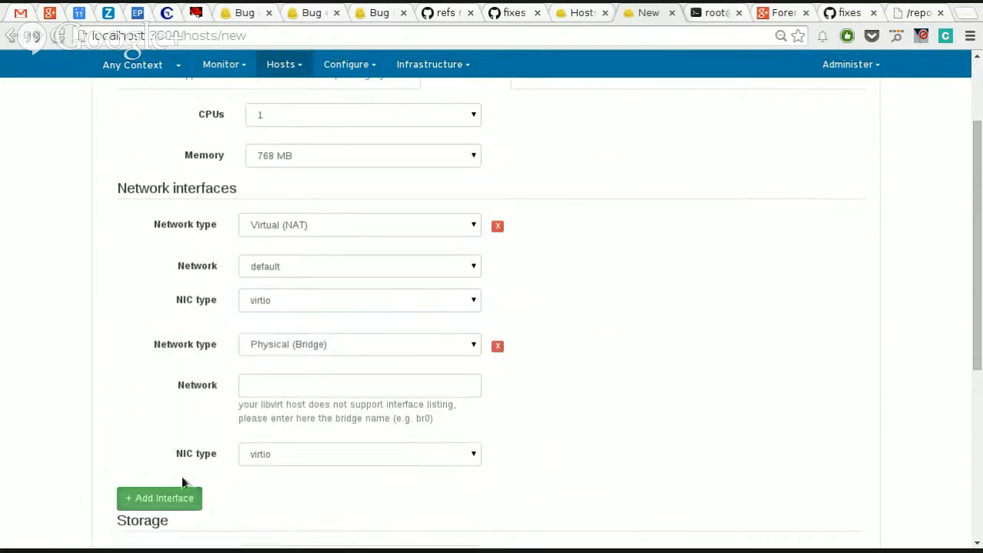
{"action": "left_click", "coordinate": [294, 345]}
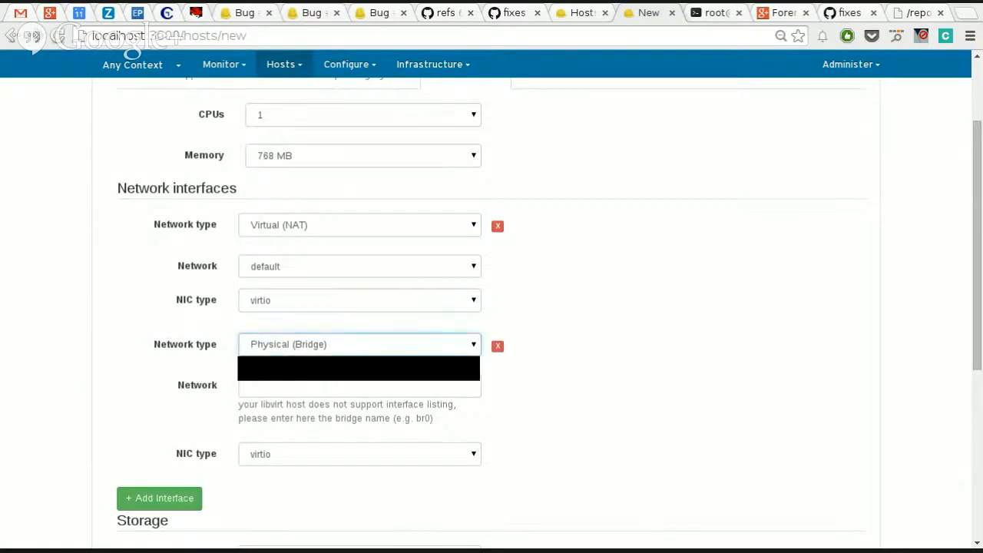
{"action": "left_click", "coordinate": [291, 376]}
{"action": "left_click", "coordinate": [291, 383]}
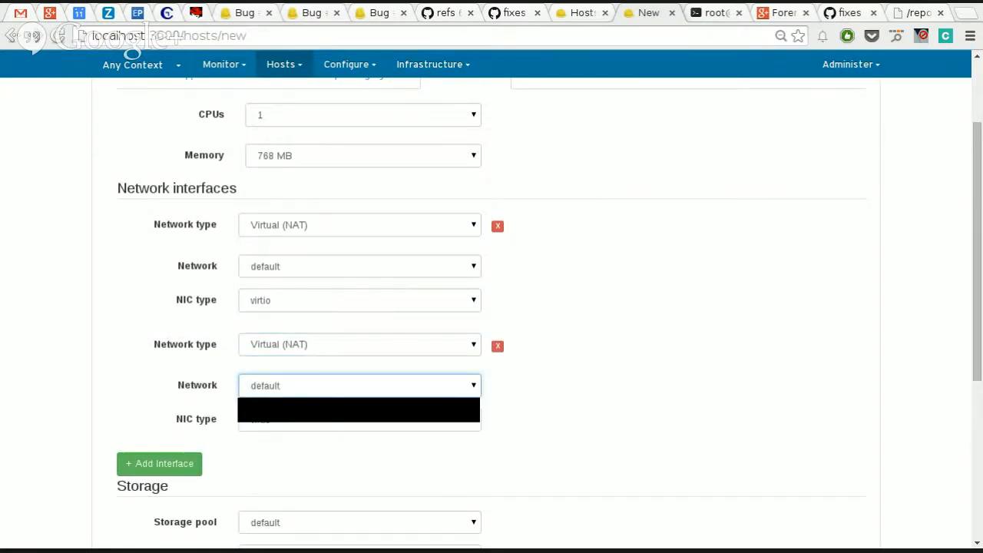
{"action": "left_click", "coordinate": [369, 415]}
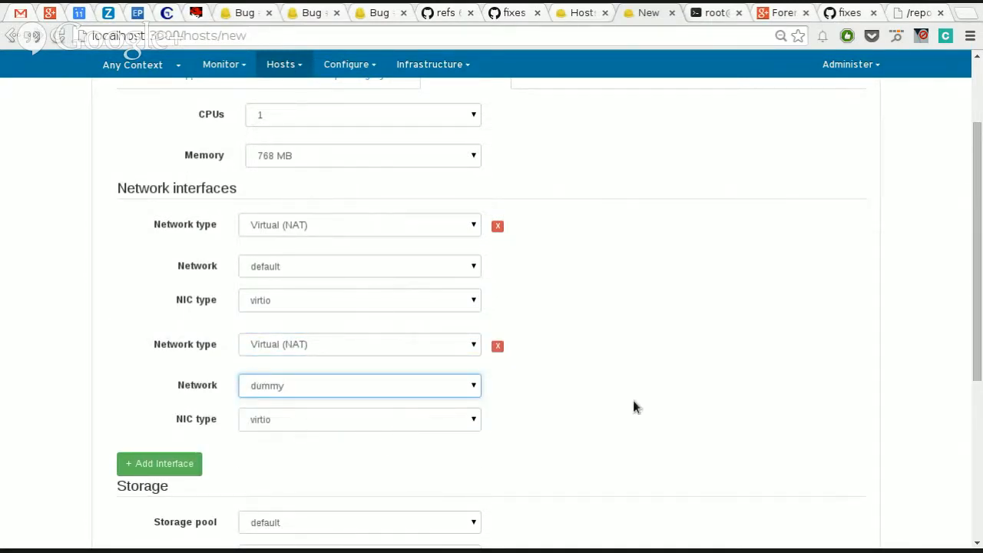
Step: Review the virtual machine's CPU, memory, network interface and storage settings
{"action": "scroll", "coordinate": [633, 400], "scroll_direction": "up", "scroll_amount": 3}
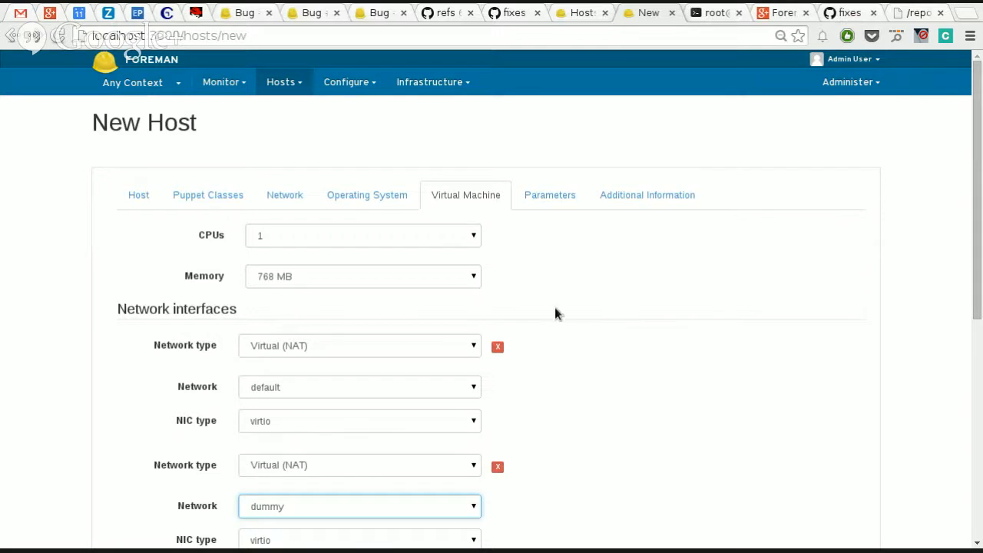
{"action": "scroll", "coordinate": [555, 308], "scroll_direction": "down", "scroll_amount": 3}
{"action": "scroll", "coordinate": [555, 307], "scroll_direction": "up", "scroll_amount": 3}
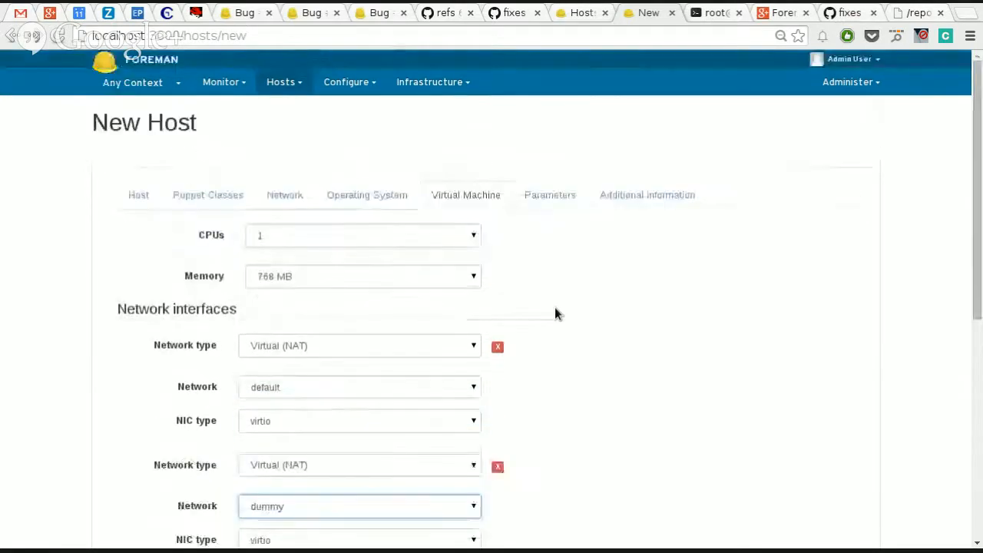
{"action": "scroll", "coordinate": [555, 308], "scroll_direction": "down", "scroll_amount": 3}
{"action": "scroll", "coordinate": [555, 308], "scroll_direction": "up", "scroll_amount": 3}
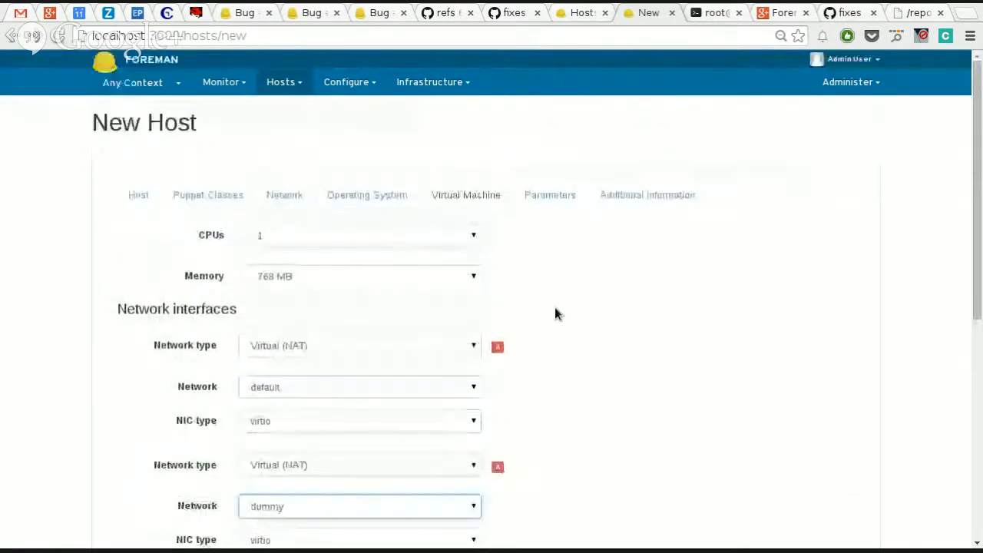
{"action": "scroll", "coordinate": [555, 310], "scroll_direction": "down", "scroll_amount": 3}
{"action": "scroll", "coordinate": [555, 311], "scroll_direction": "up", "scroll_amount": 3}
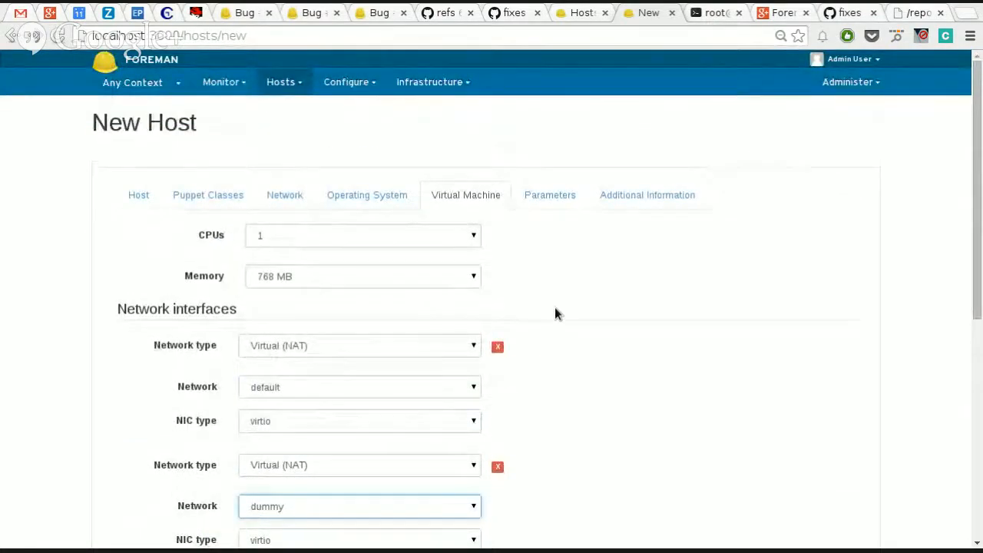
{"action": "scroll", "coordinate": [554, 308], "scroll_direction": "down", "scroll_amount": 7}
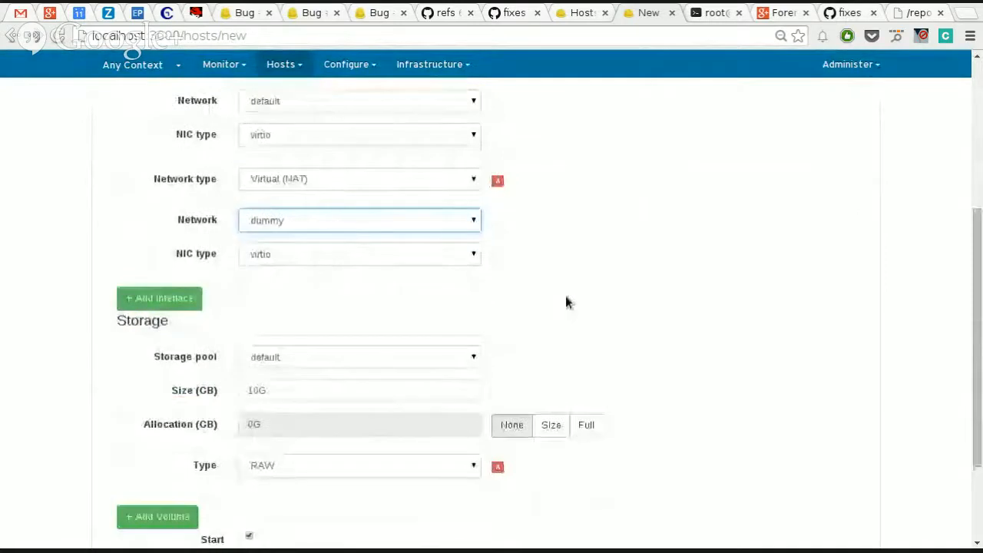
{"action": "scroll", "coordinate": [567, 301], "scroll_direction": "down", "scroll_amount": 1}
{"action": "scroll", "coordinate": [567, 301], "scroll_direction": "up", "scroll_amount": 5}
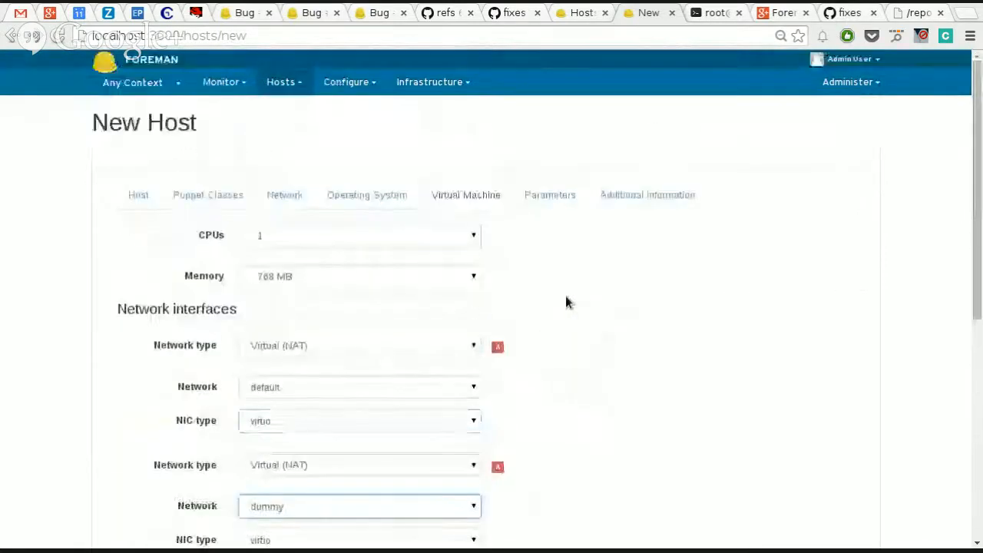
{"action": "scroll", "coordinate": [566, 300], "scroll_direction": "down", "scroll_amount": 5}
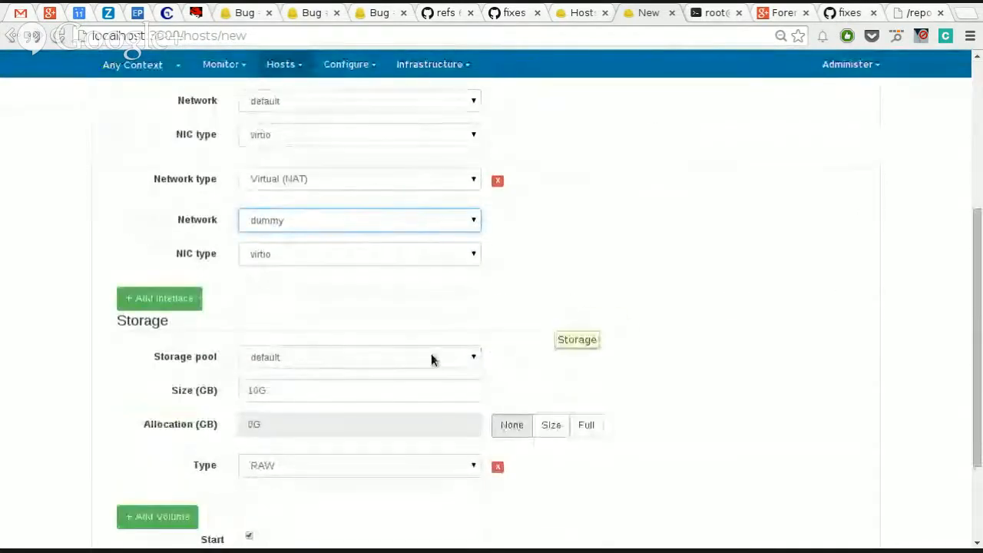
{"action": "scroll", "coordinate": [588, 303], "scroll_direction": "up", "scroll_amount": 3}
{"action": "scroll", "coordinate": [588, 303], "scroll_direction": "down", "scroll_amount": 3}
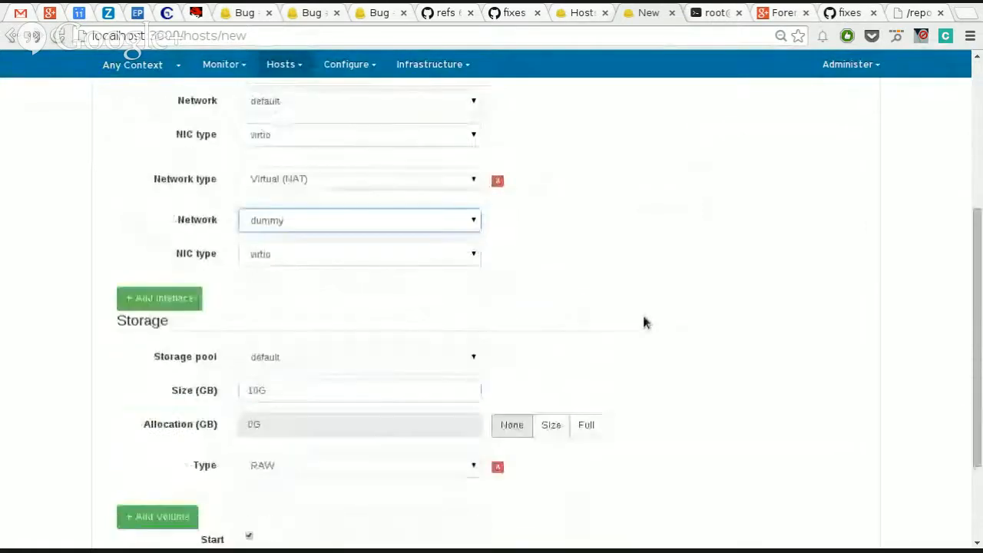
Step: Keep the storage volume in the default pool and set its size to 1G
{"action": "scroll", "coordinate": [614, 323], "scroll_direction": "down", "scroll_amount": 3}
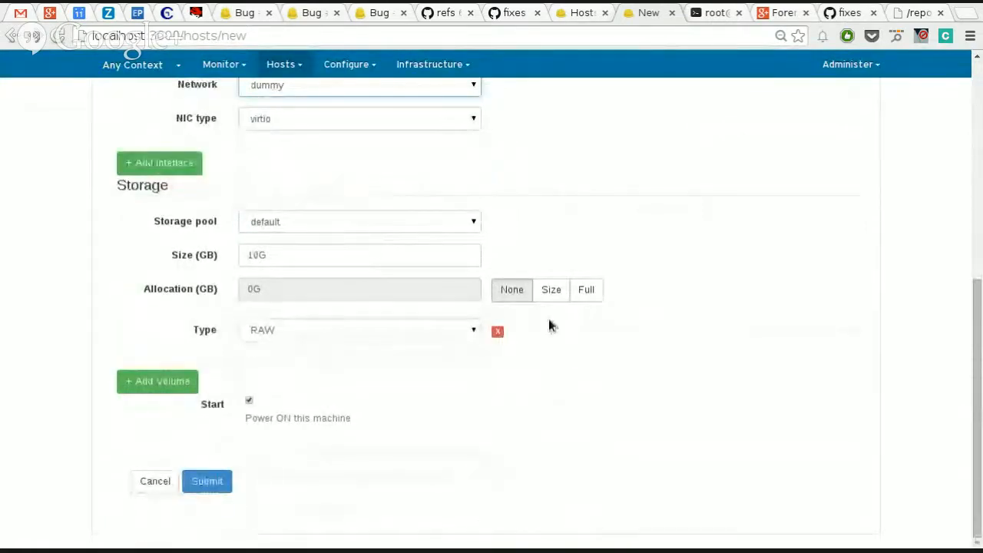
{"action": "scroll", "coordinate": [541, 329], "scroll_direction": "up", "scroll_amount": 6}
{"action": "scroll", "coordinate": [537, 328], "scroll_direction": "down", "scroll_amount": 5}
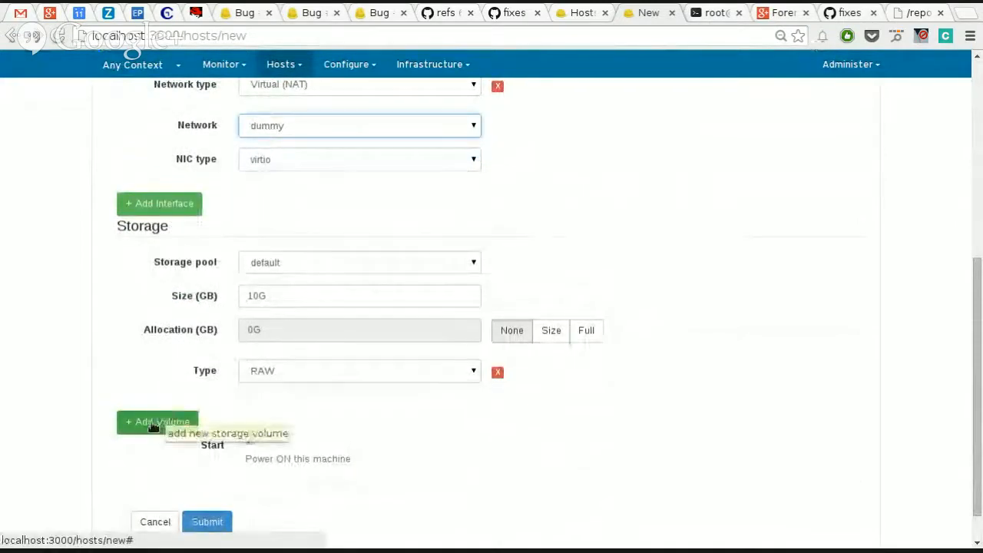
{"action": "left_click", "coordinate": [324, 267]}
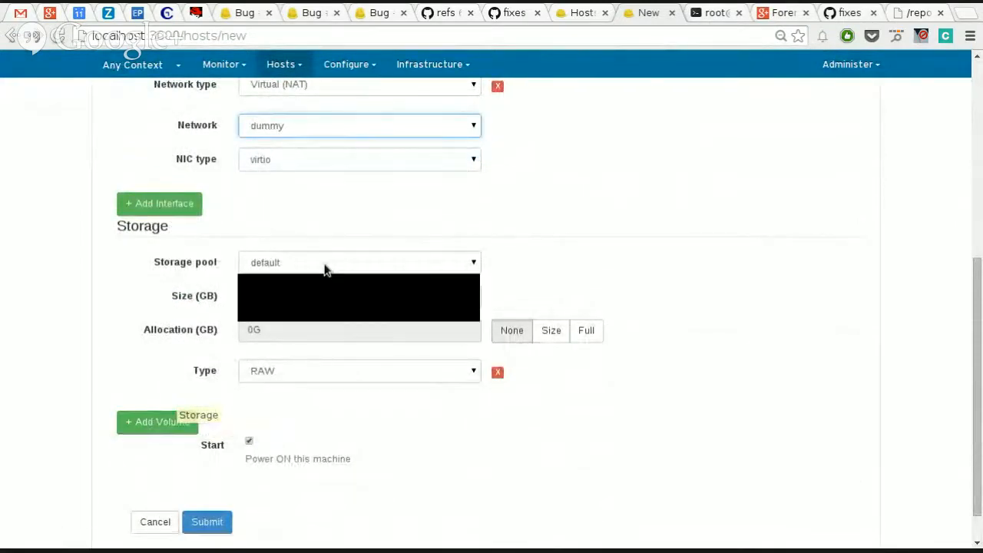
{"action": "left_click", "coordinate": [324, 268]}
{"action": "key", "text": "Tab"}
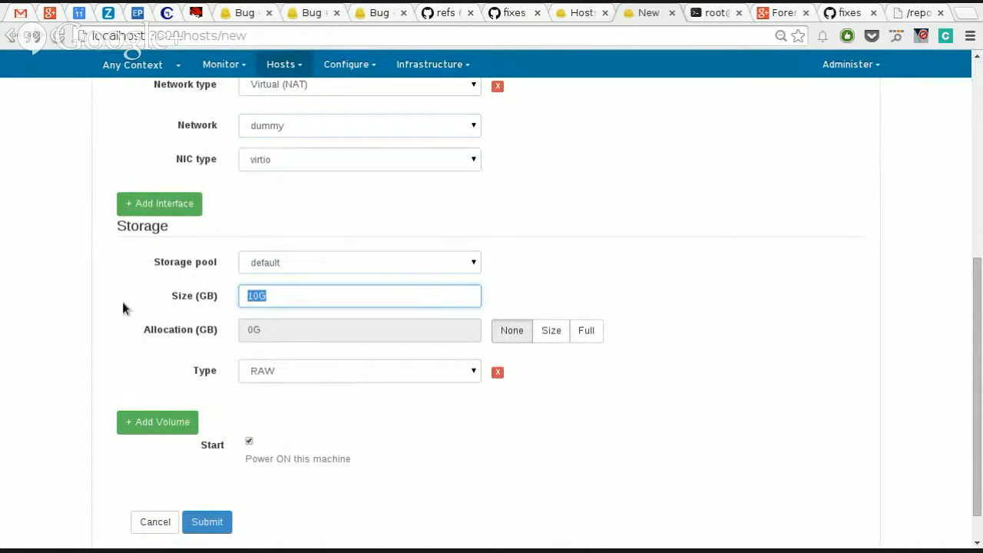
{"action": "type", "text": "1G"}
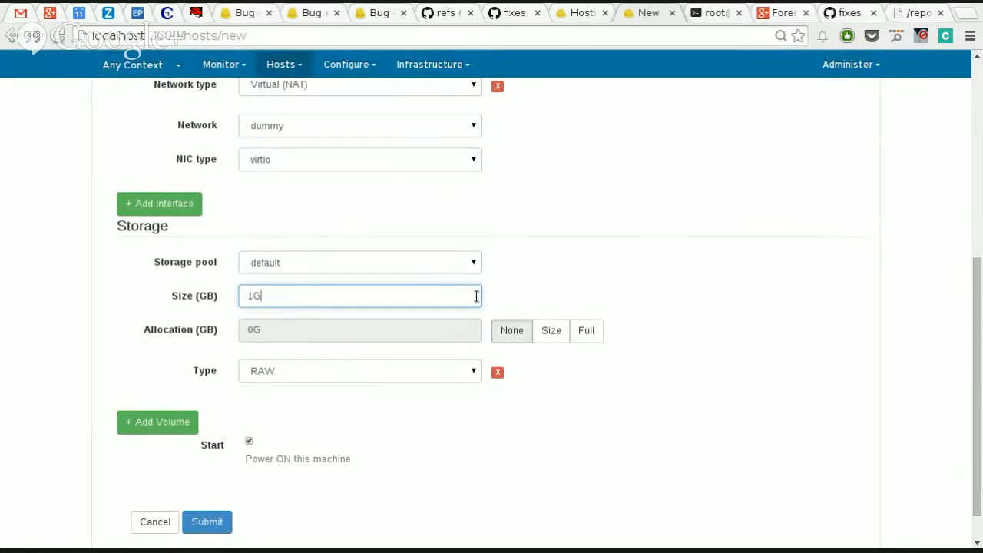
Step: Try the Full and Size allocation options, then set the volume's allocation to None and its type to QCOW2
{"action": "left_click", "coordinate": [583, 335]}
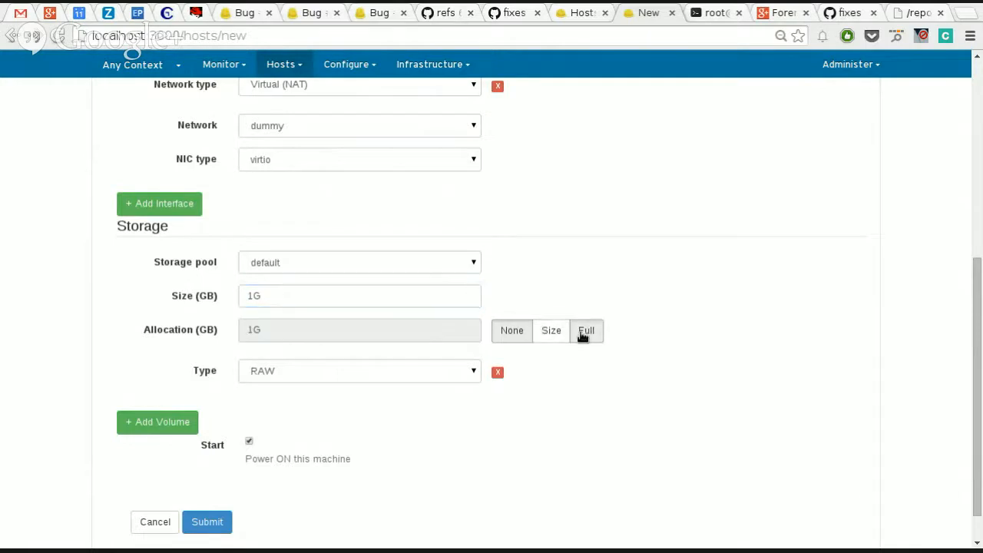
{"action": "left_click", "coordinate": [550, 337]}
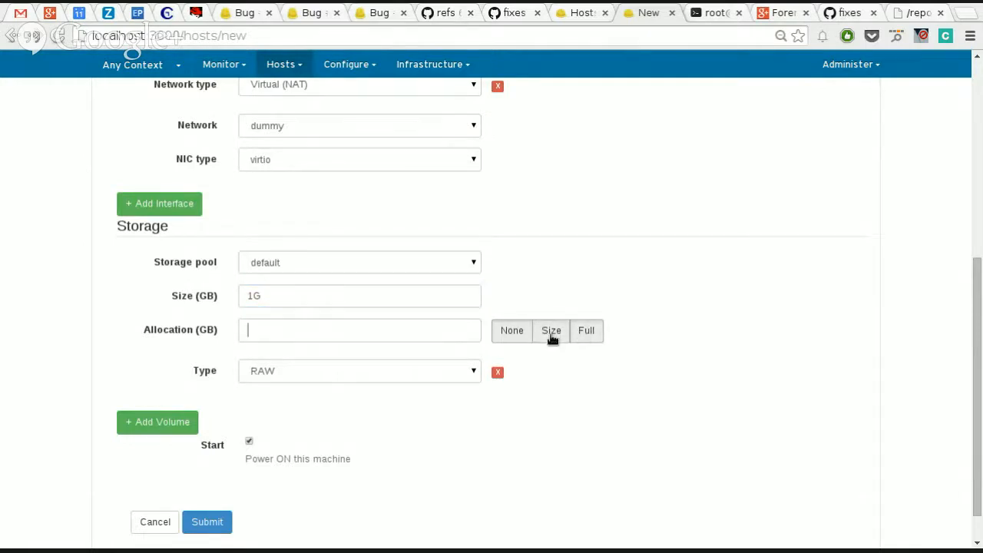
{"action": "left_click", "coordinate": [505, 337]}
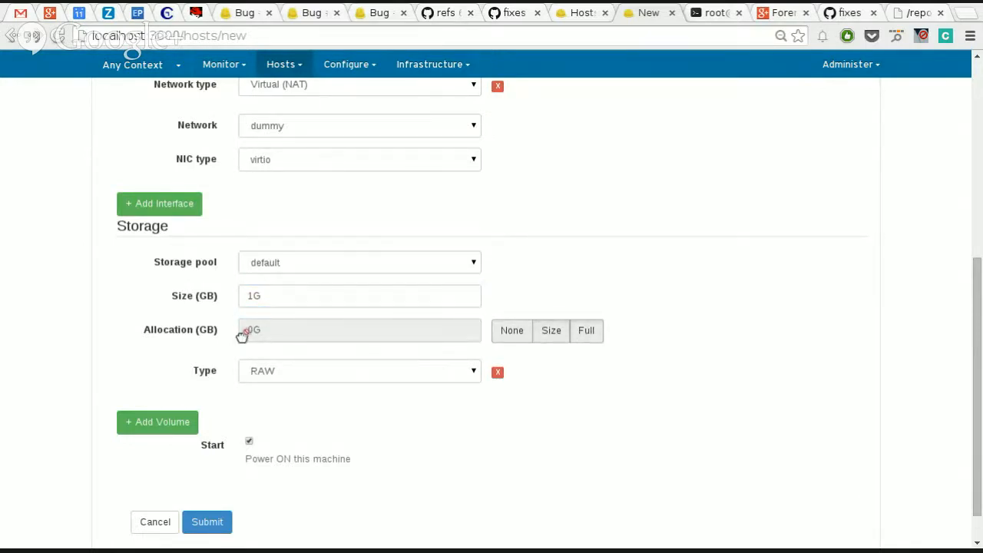
{"action": "left_click", "coordinate": [273, 373]}
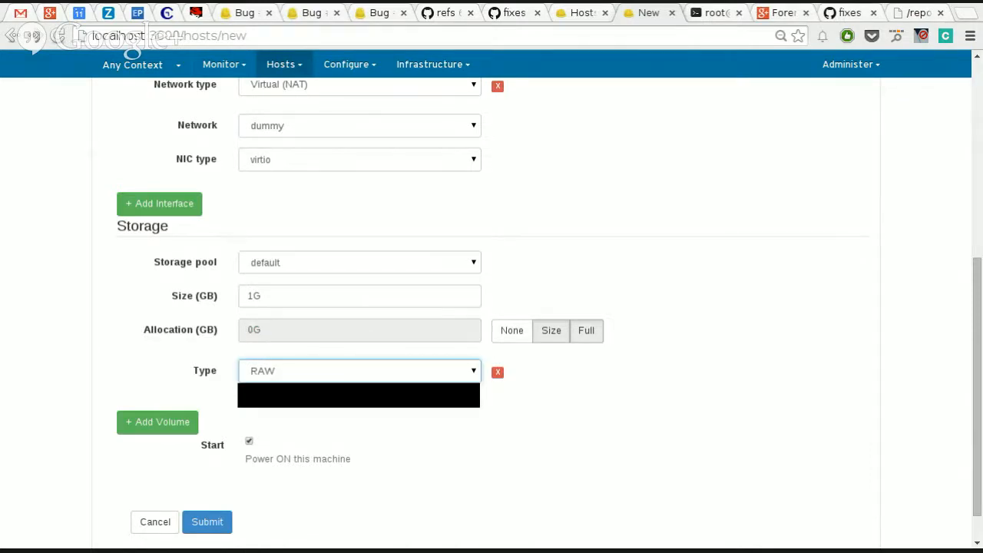
{"action": "left_click", "coordinate": [279, 399]}
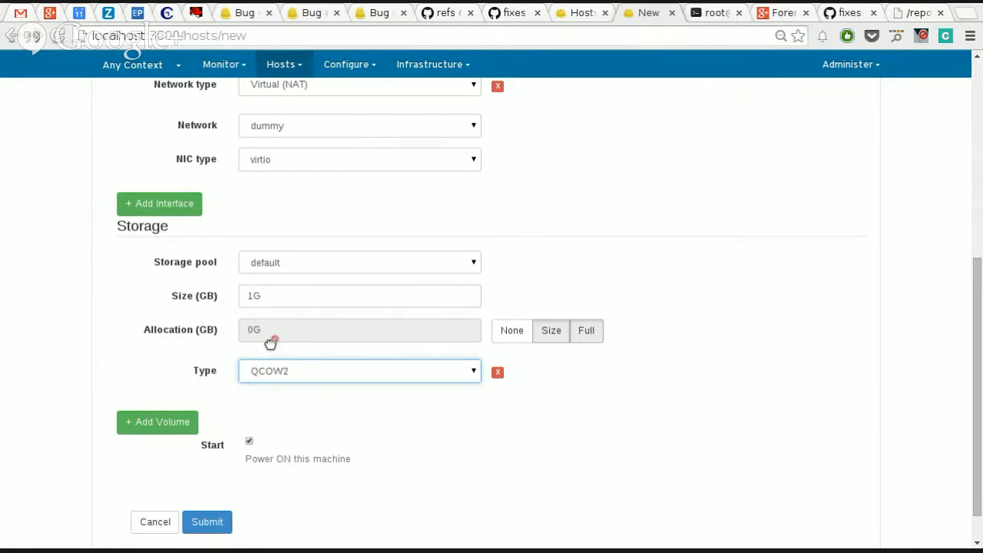
Step: Check the virtual machine settings and add a second storage volume
{"action": "scroll", "coordinate": [235, 291], "scroll_direction": "up", "scroll_amount": 5}
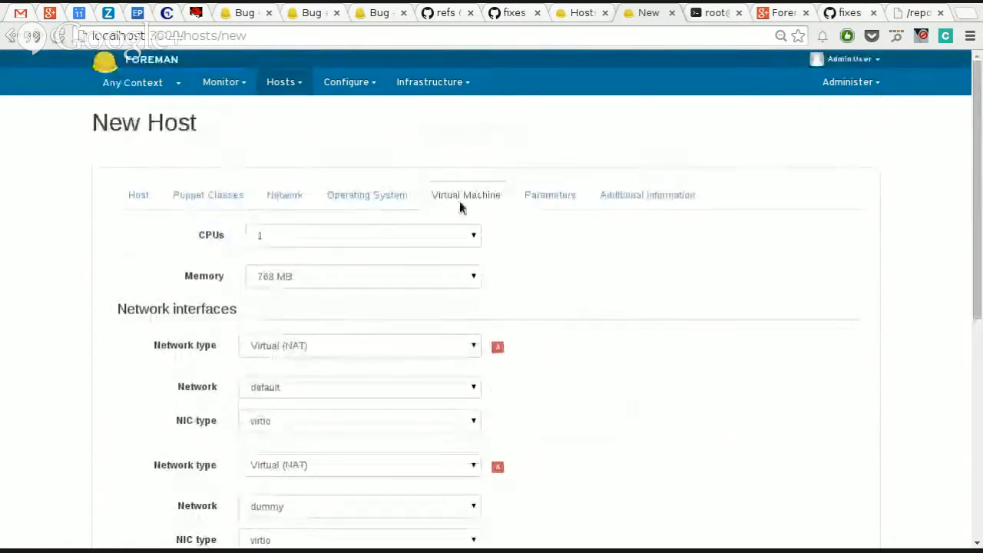
{"action": "scroll", "coordinate": [494, 265], "scroll_direction": "down", "scroll_amount": 2}
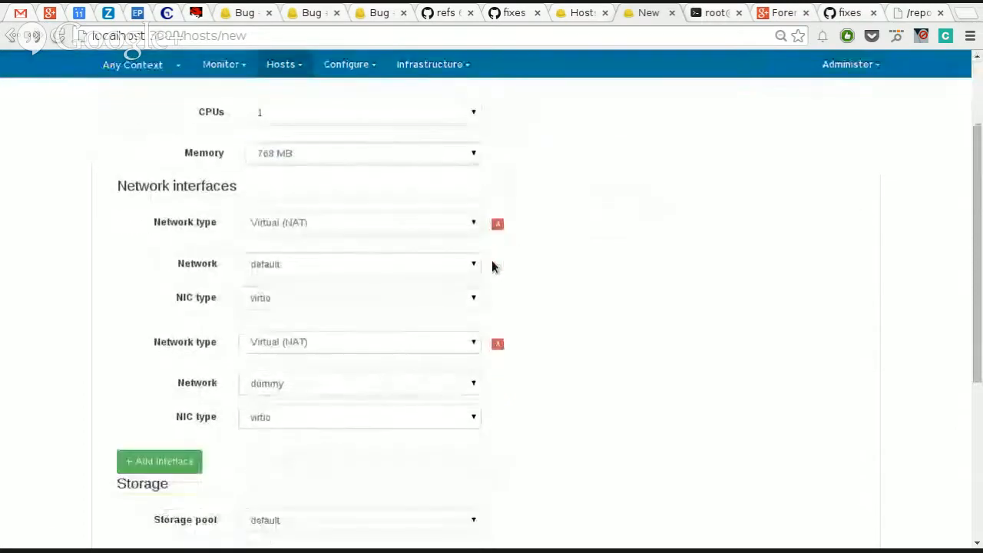
{"action": "scroll", "coordinate": [494, 266], "scroll_direction": "down", "scroll_amount": 3}
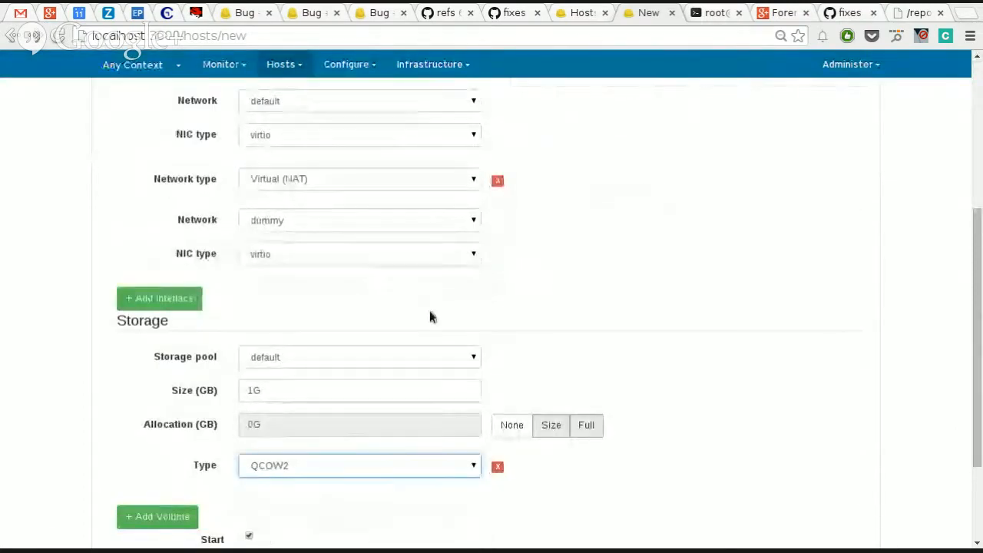
{"action": "scroll", "coordinate": [86, 423], "scroll_direction": "down", "scroll_amount": 3}
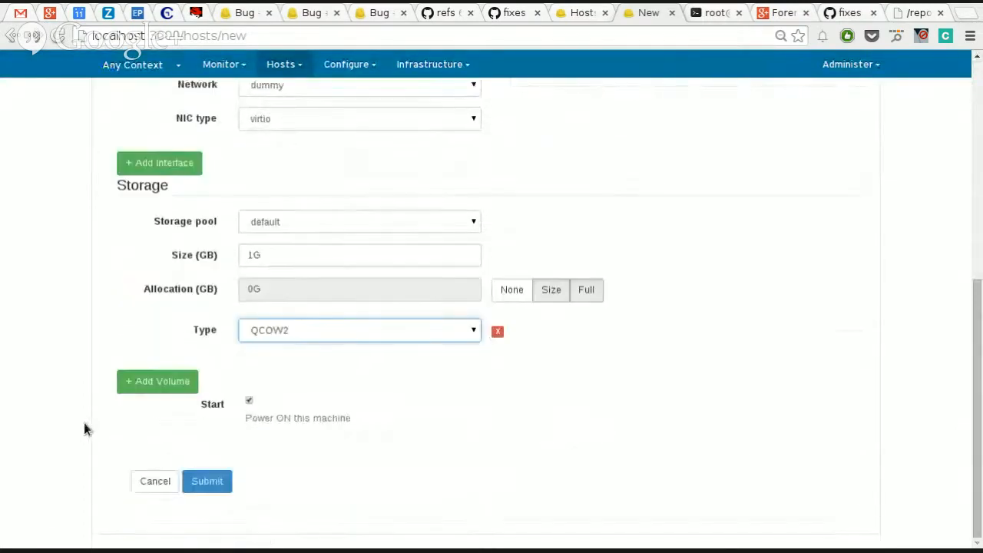
{"action": "left_click", "coordinate": [152, 386]}
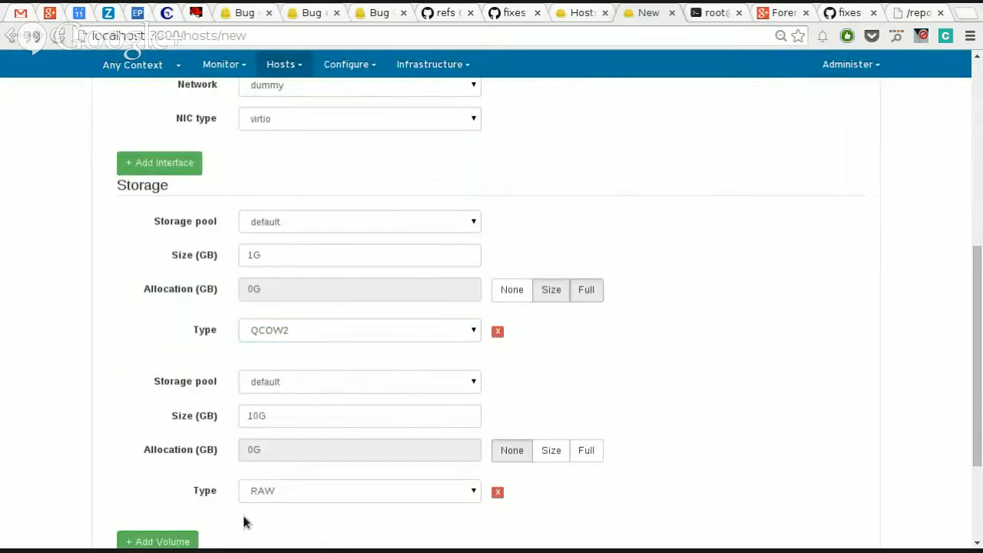
{"action": "scroll", "coordinate": [318, 515], "scroll_direction": "up", "scroll_amount": 2}
{"action": "scroll", "coordinate": [366, 439], "scroll_direction": "down", "scroll_amount": 4}
{"action": "scroll", "coordinate": [323, 438], "scroll_direction": "down", "scroll_amount": 2}
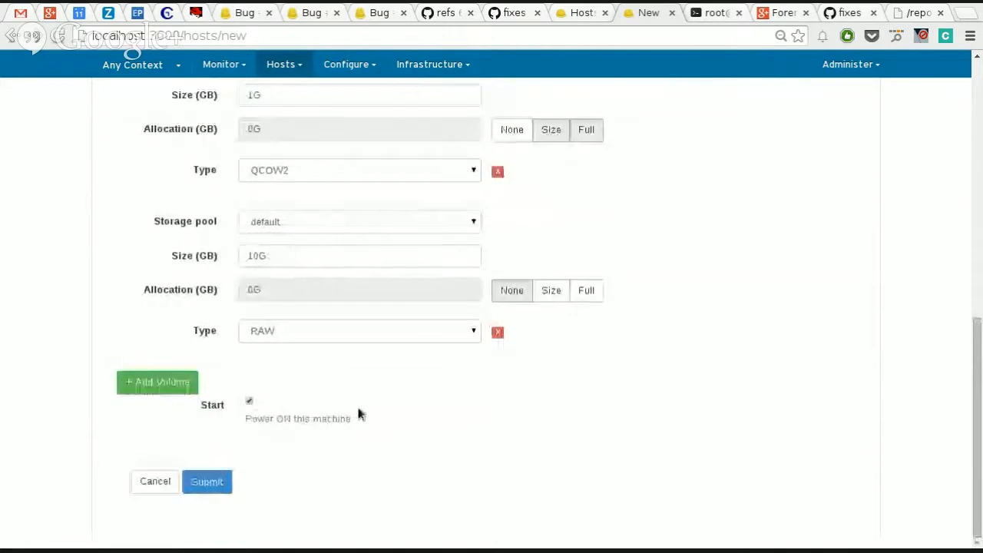
{"action": "scroll", "coordinate": [400, 407], "scroll_direction": "up", "scroll_amount": 2}
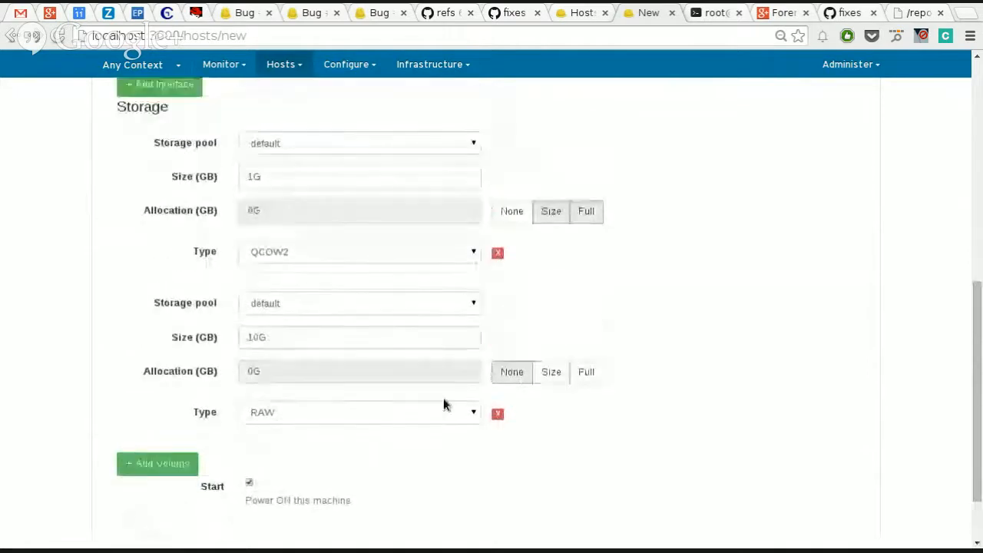
Step: Add a third storage volume, then remove both extra volumes so only the QCOW2 volume is left
{"action": "left_click", "coordinate": [158, 463]}
{"action": "scroll", "coordinate": [219, 418], "scroll_direction": "down", "scroll_amount": 2}
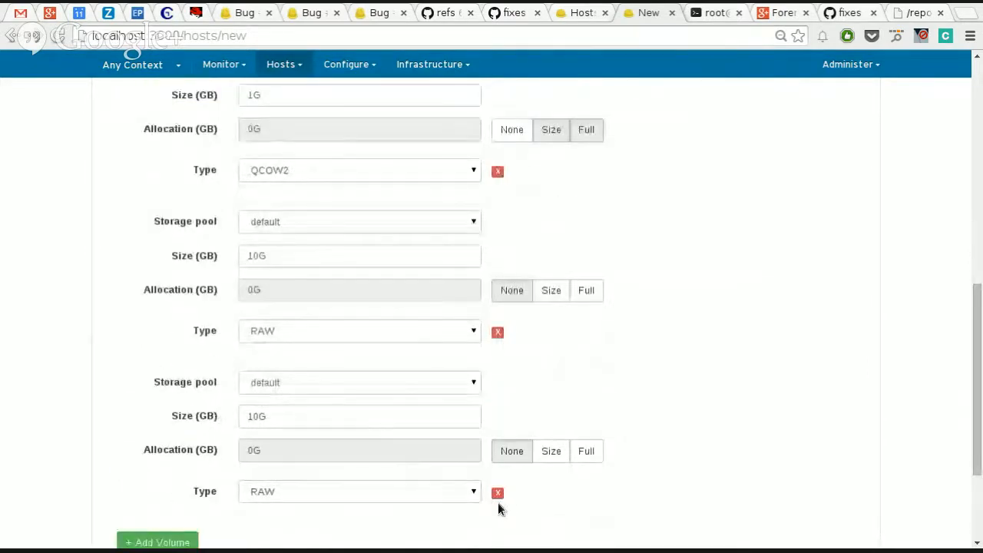
{"action": "left_click", "coordinate": [496, 498]}
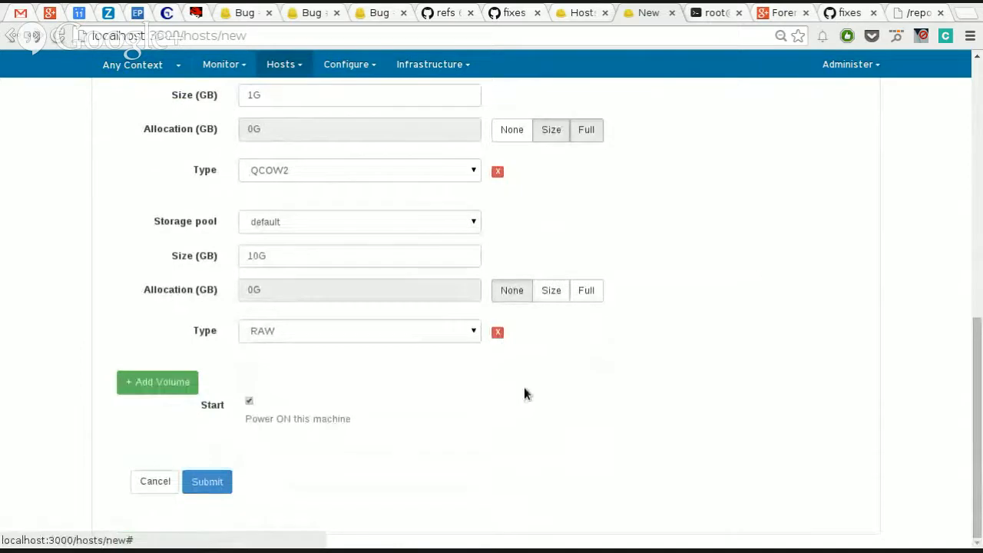
{"action": "left_click", "coordinate": [497, 331]}
Step: Set the QCOW2 volume's size to 4G and submit the new host
{"action": "left_click", "coordinate": [293, 295]}
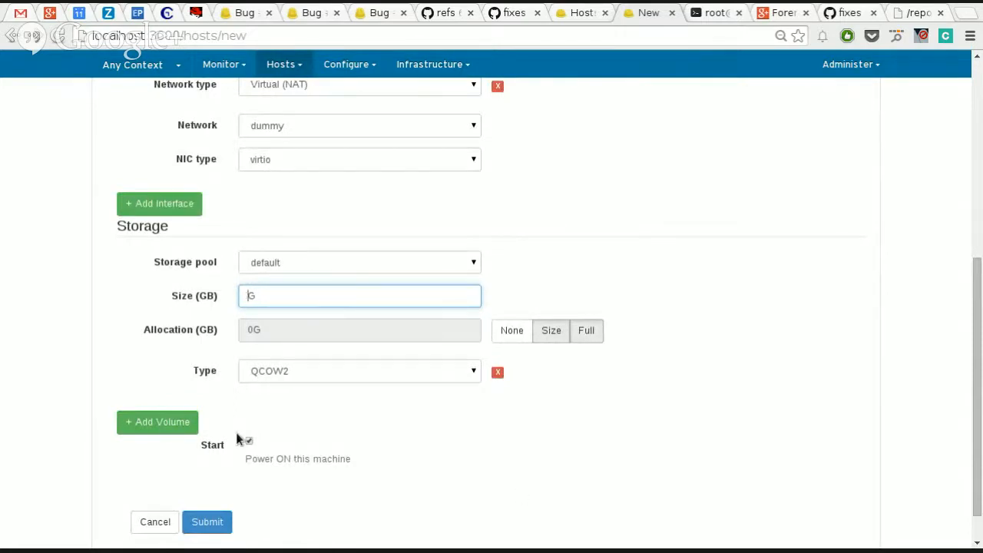
{"action": "type", "text": "4"}
{"action": "scroll", "coordinate": [467, 376], "scroll_direction": "up", "scroll_amount": 5}
{"action": "scroll", "coordinate": [506, 365], "scroll_direction": "down", "scroll_amount": 1}
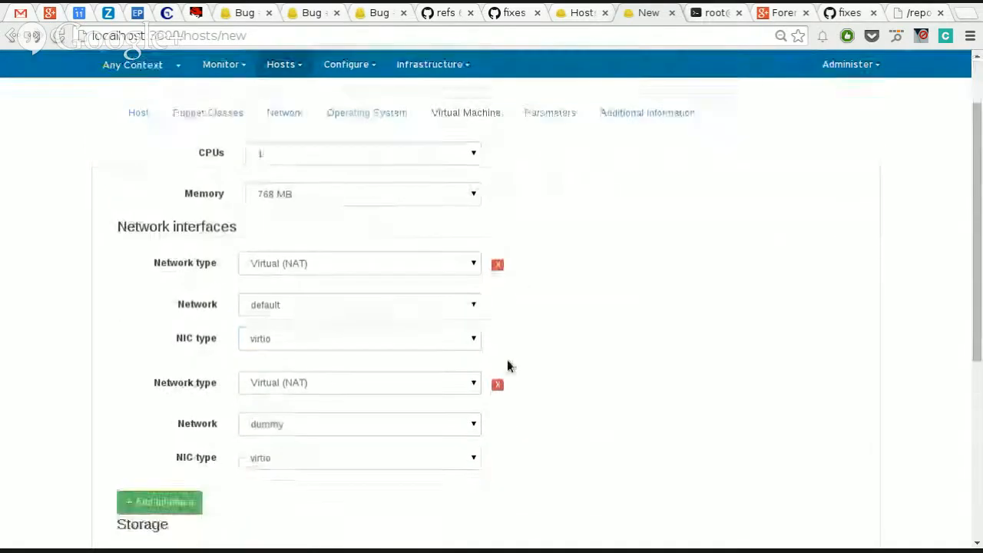
{"action": "scroll", "coordinate": [507, 366], "scroll_direction": "down", "scroll_amount": 4}
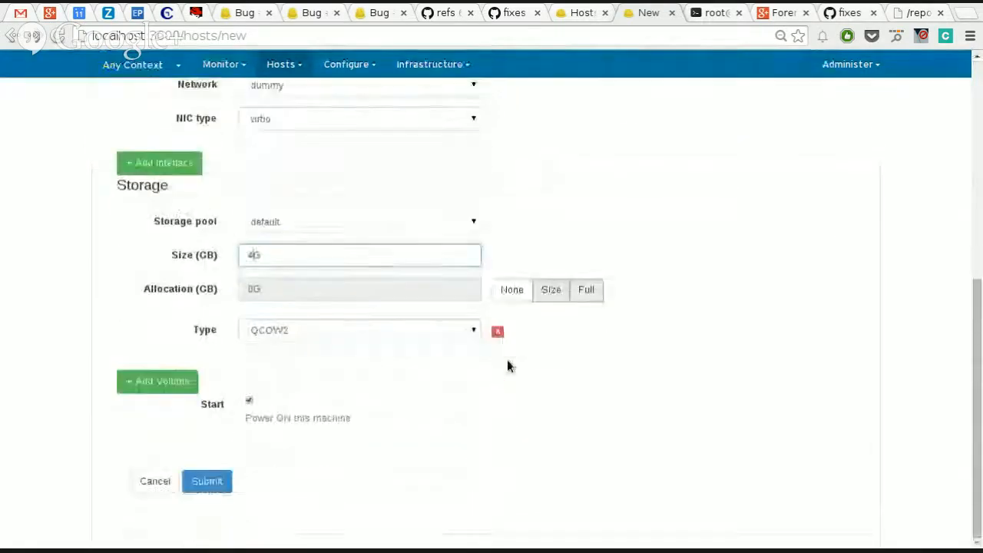
{"action": "left_click", "coordinate": [203, 482]}
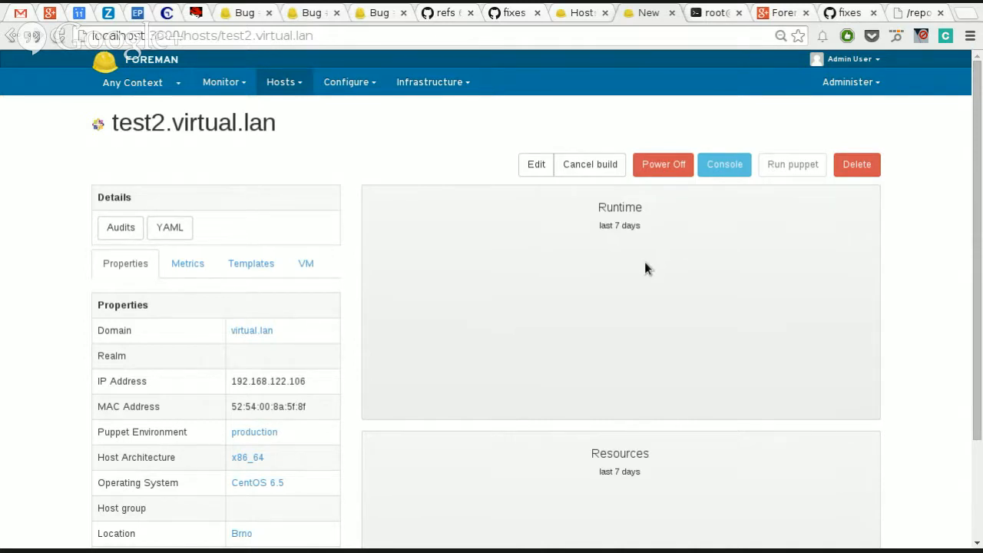
Step: Open the console of test2.virtual.lan and examine the start of the kickstart URL in the installer dialog
{"action": "left_click", "coordinate": [725, 165]}
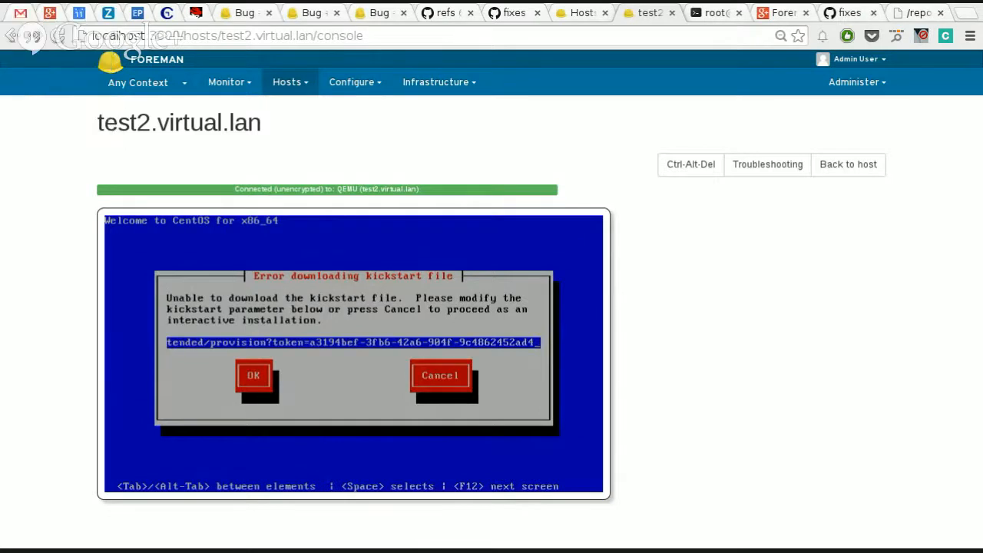
{"action": "left_click", "coordinate": [853, 167]}
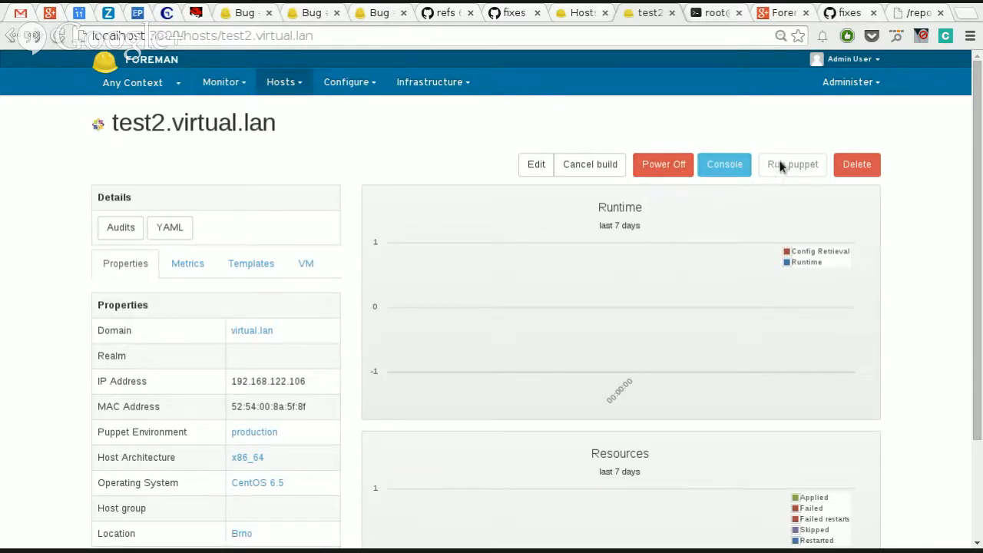
{"action": "left_click", "coordinate": [738, 164]}
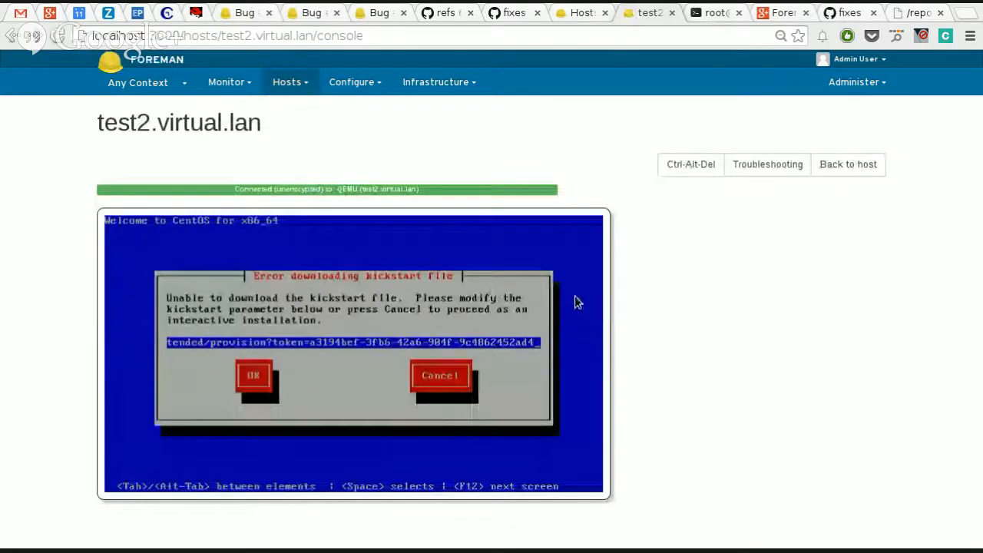
{"action": "key", "text": "Home"}
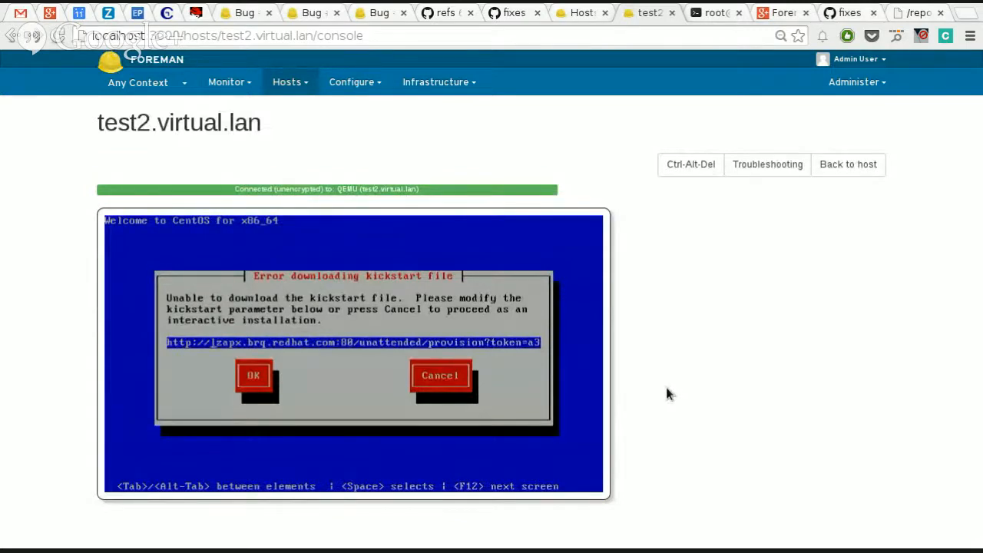
{"action": "left_click", "coordinate": [858, 83]}
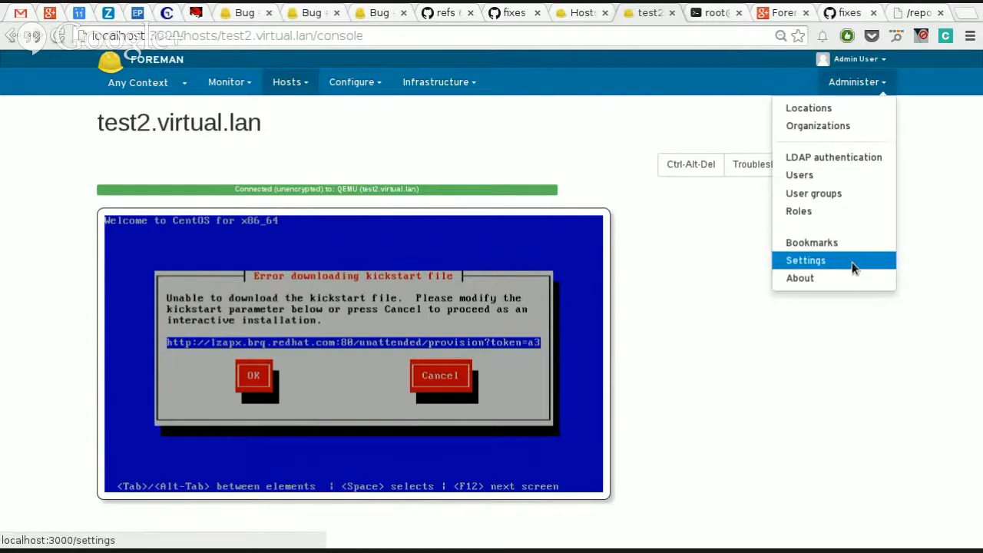
{"action": "left_click", "coordinate": [851, 262]}
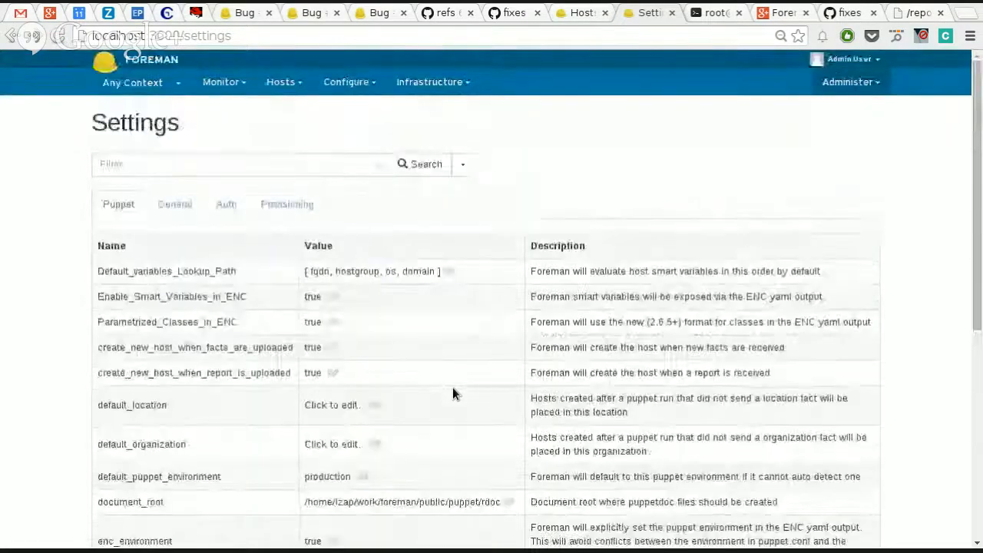
{"action": "left_click", "coordinate": [288, 205]}
{"action": "scroll", "coordinate": [311, 269], "scroll_direction": "down", "scroll_amount": 3}
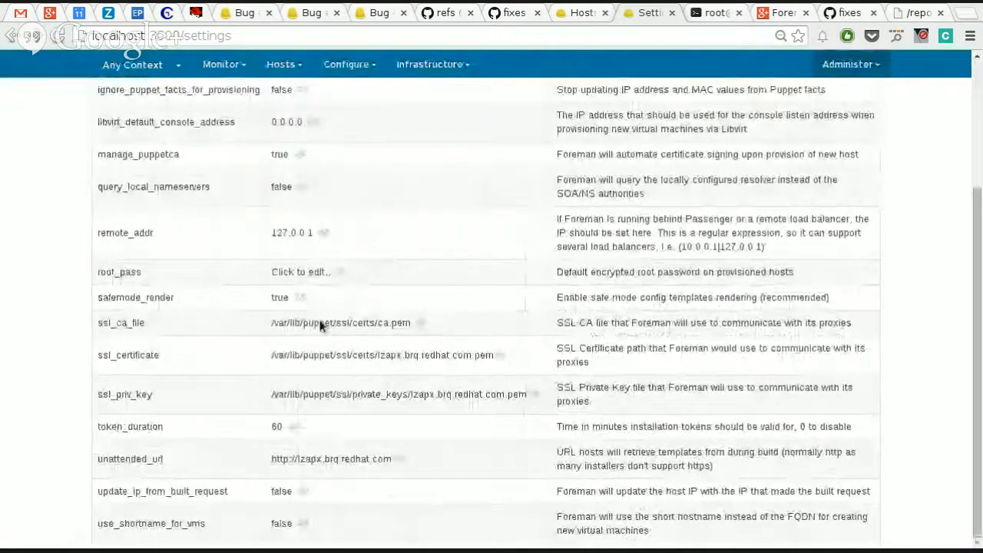
{"action": "left_click", "coordinate": [330, 458]}
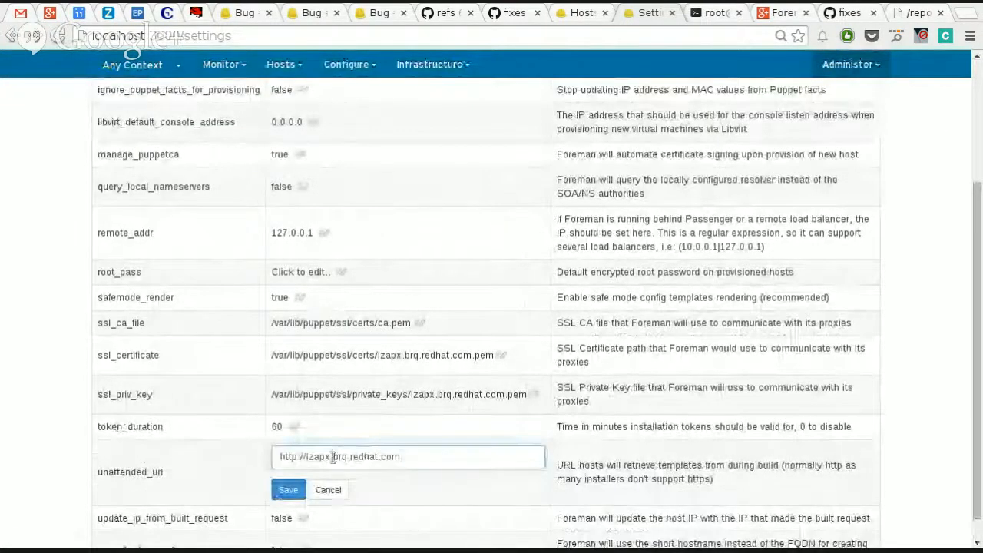
{"action": "key", "text": "ctrl+shift+Left"}
{"action": "key", "text": "ctrl+shift+Left"}
{"action": "key", "text": "ctrl+shift+Left"}
{"action": "key", "text": "ctrl+shift+Left"}
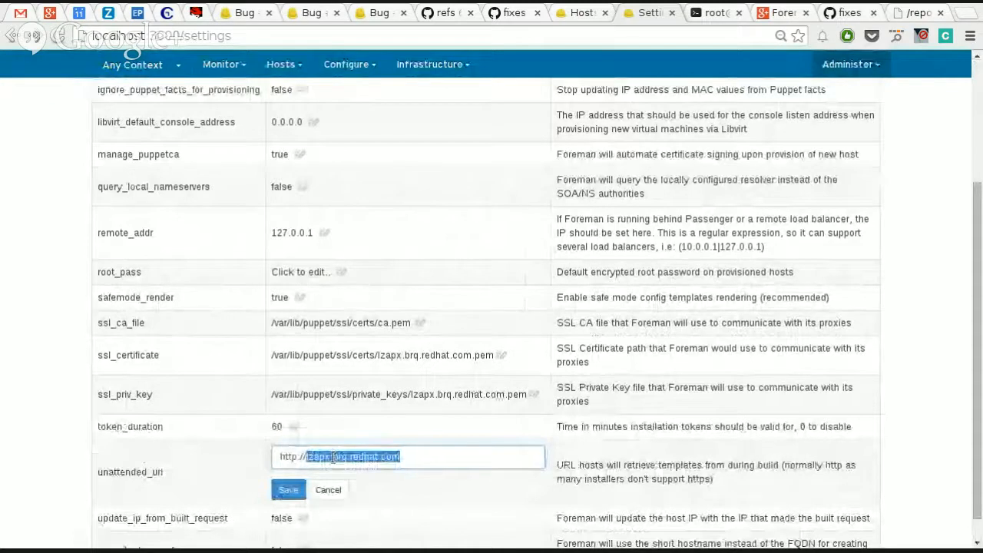
{"action": "key", "text": "BackSpace"}
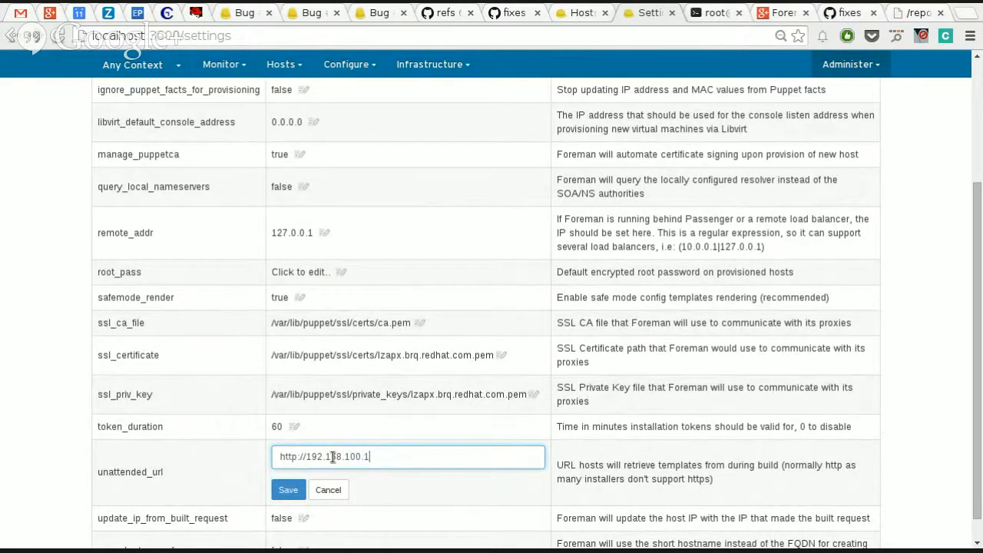
{"action": "left_click", "coordinate": [287, 490]}
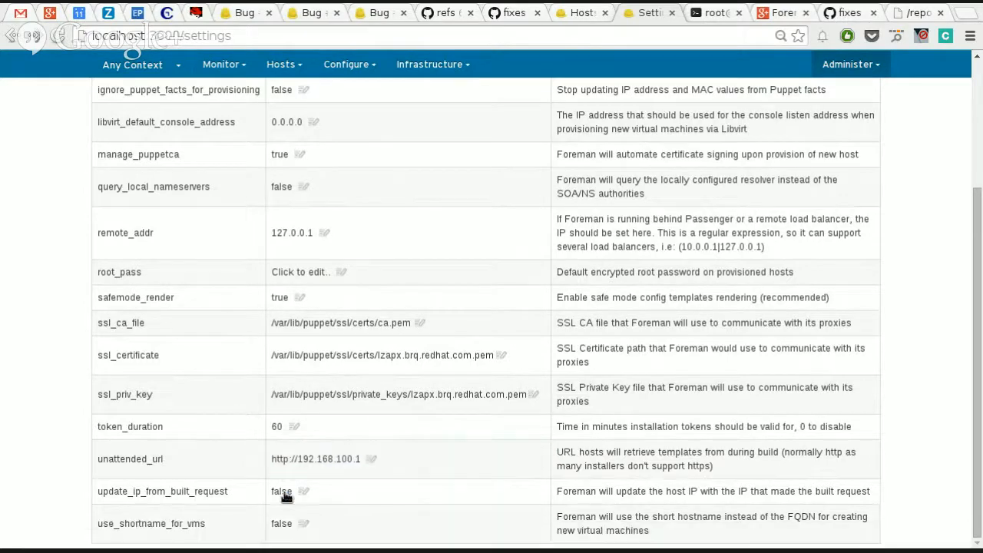
Step: Check the network address of the virtual.lan subnet, and return to the settings
{"action": "scroll", "coordinate": [419, 268], "scroll_direction": "up", "scroll_amount": 3}
{"action": "left_click", "coordinate": [371, 83]}
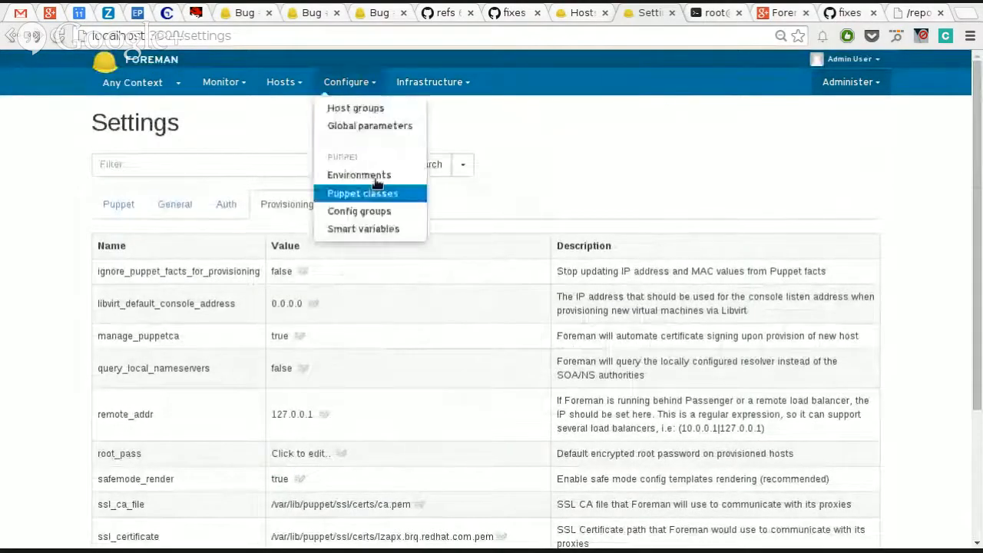
{"action": "left_click", "coordinate": [421, 82]}
{"action": "left_click", "coordinate": [420, 164]}
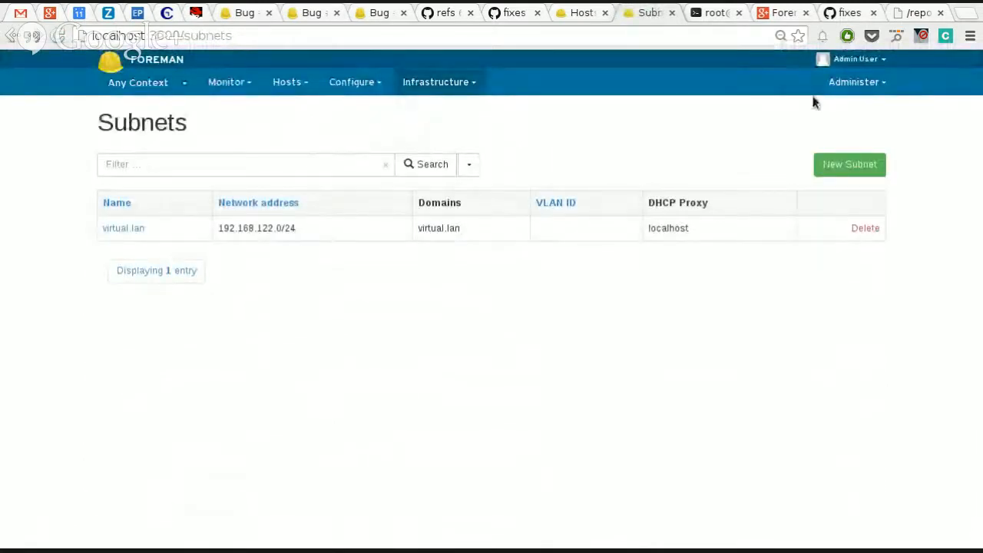
{"action": "key", "text": "alt+Left"}
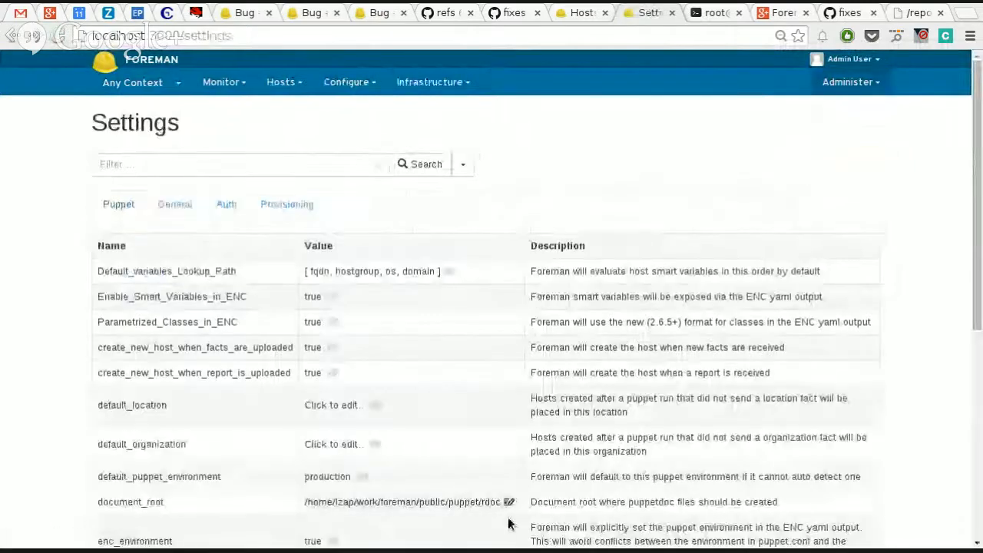
{"action": "scroll", "coordinate": [508, 519], "scroll_direction": "down", "scroll_amount": 10}
{"action": "scroll", "coordinate": [470, 479], "scroll_direction": "up", "scroll_amount": 7}
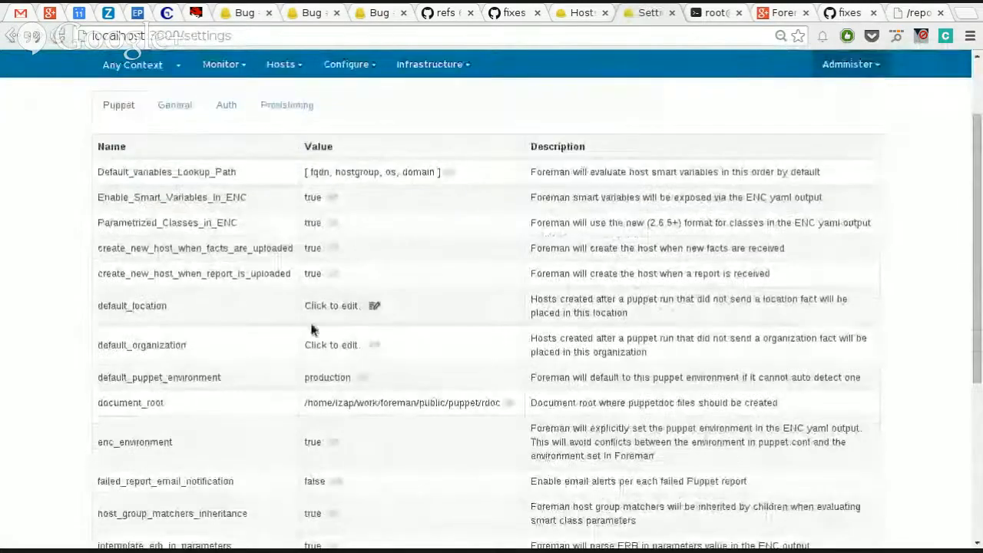
{"action": "left_click", "coordinate": [305, 112]}
{"action": "scroll", "coordinate": [272, 365], "scroll_direction": "down", "scroll_amount": 5}
{"action": "left_click", "coordinate": [308, 456]}
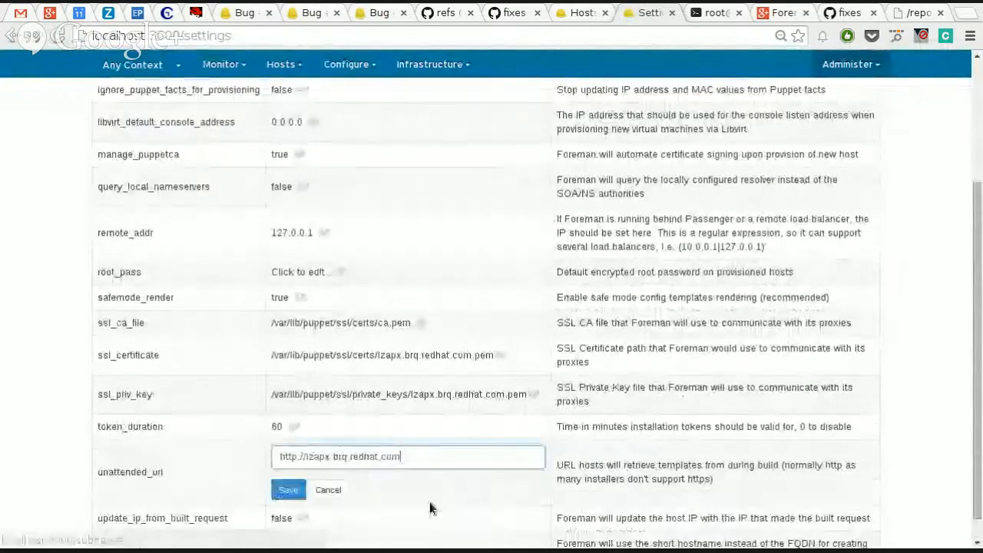
{"action": "key", "text": "ctrl+shift+Left"}
{"action": "key", "text": "ctrl+shift+Left"}
{"action": "key", "text": "ctrl+shift+Left"}
{"action": "key", "text": "ctrl+shift+Left"}
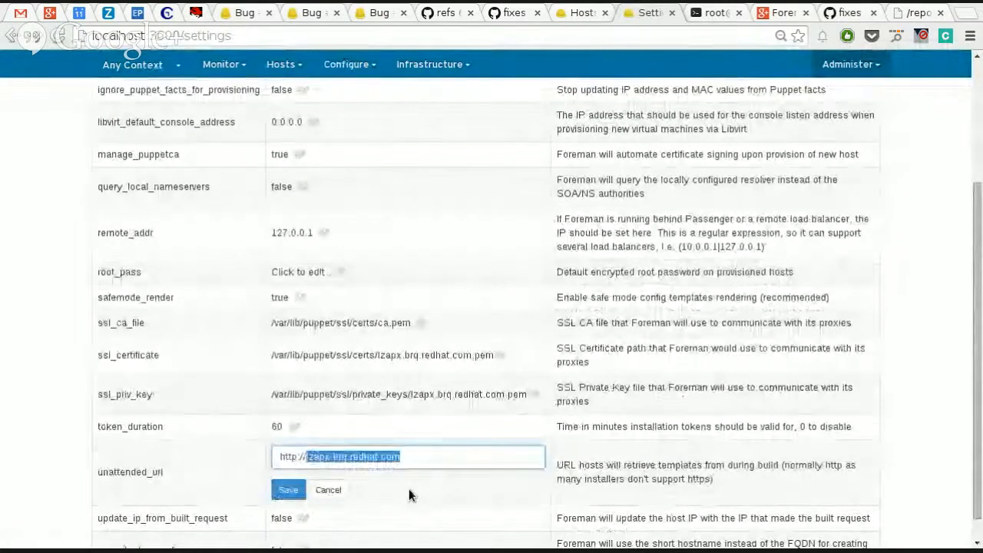
{"action": "type", "text": "192.168."}
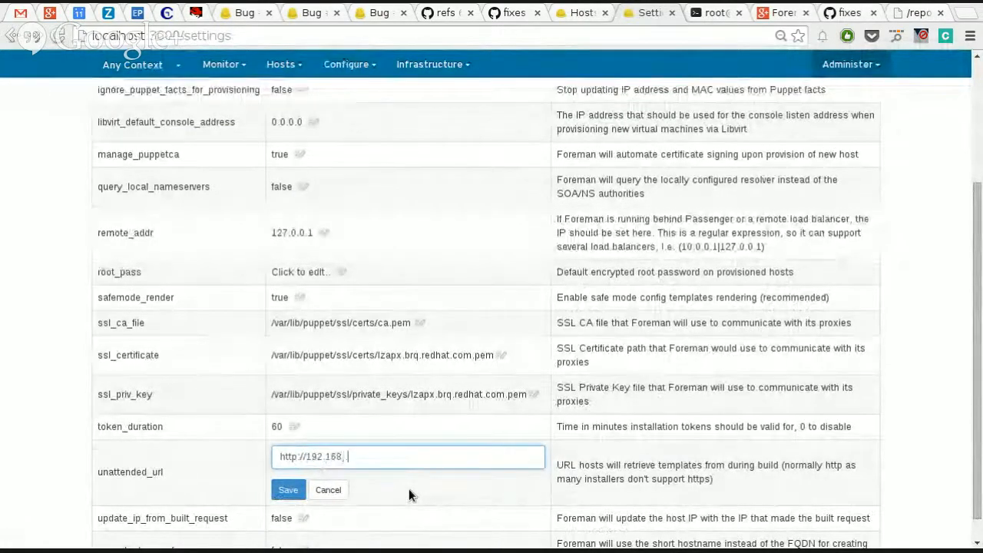
{"action": "type", "text": "1"}
{"action": "key", "text": "BackSpace"}
{"action": "key", "text": "BackSpace"}
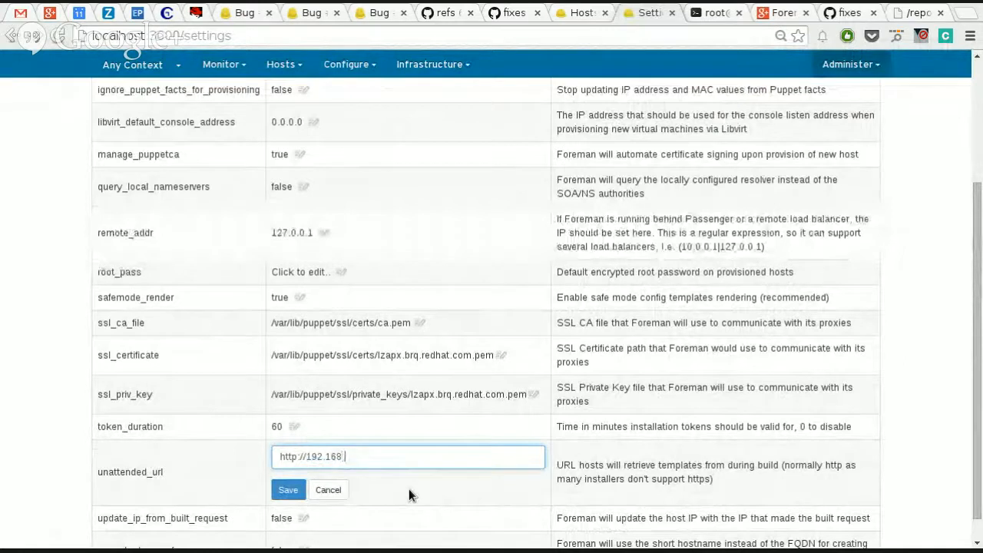
{"action": "type", "text": ".122.1"}
{"action": "key", "text": "ctrl+a"}
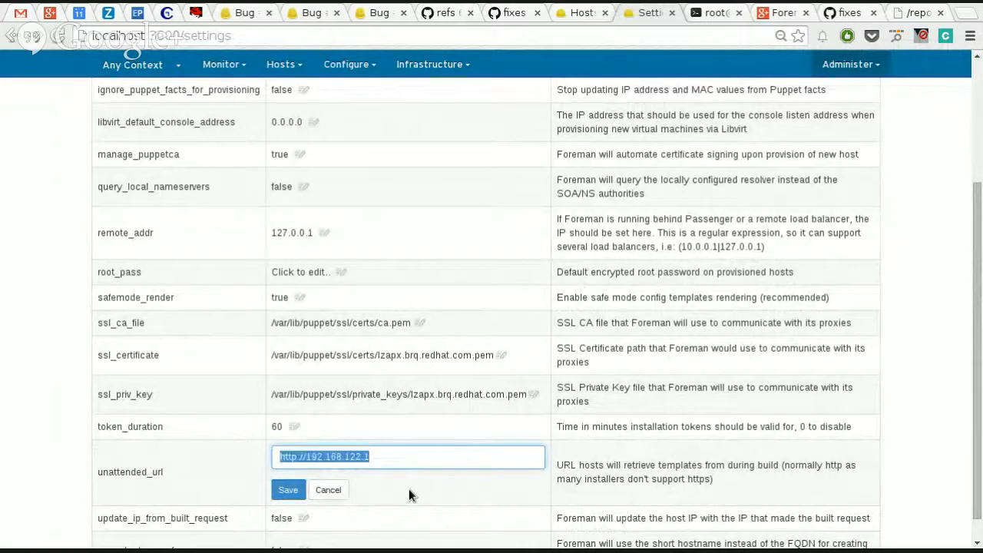
{"action": "left_click", "coordinate": [288, 489]}
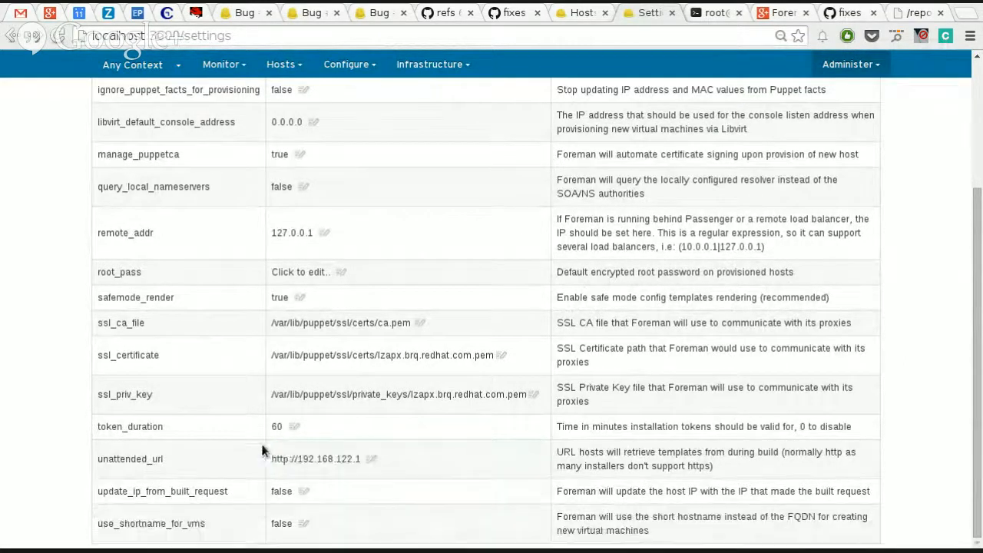
Step: Enter the default root password in the root_pass provisioning setting and save it
{"action": "scroll", "coordinate": [194, 440], "scroll_direction": "up", "scroll_amount": 3}
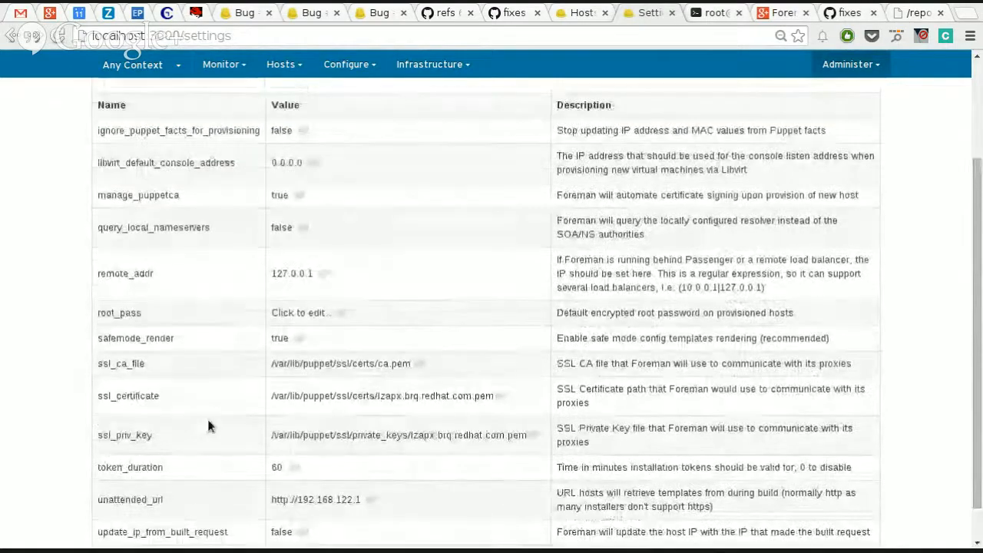
{"action": "scroll", "coordinate": [223, 399], "scroll_direction": "down", "scroll_amount": 3}
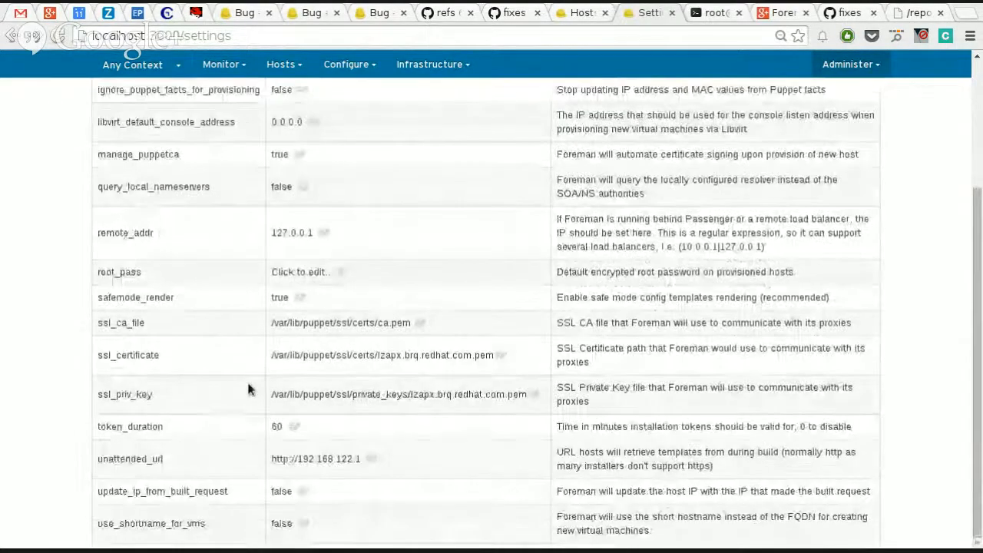
{"action": "left_click", "coordinate": [293, 272]}
{"action": "type", "text": "redhat"}
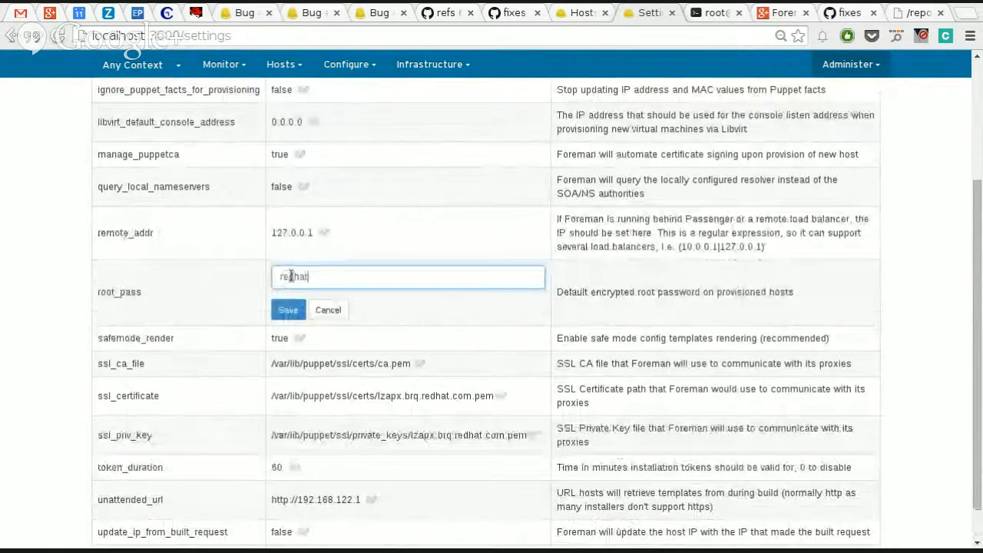
{"action": "left_click", "coordinate": [288, 311]}
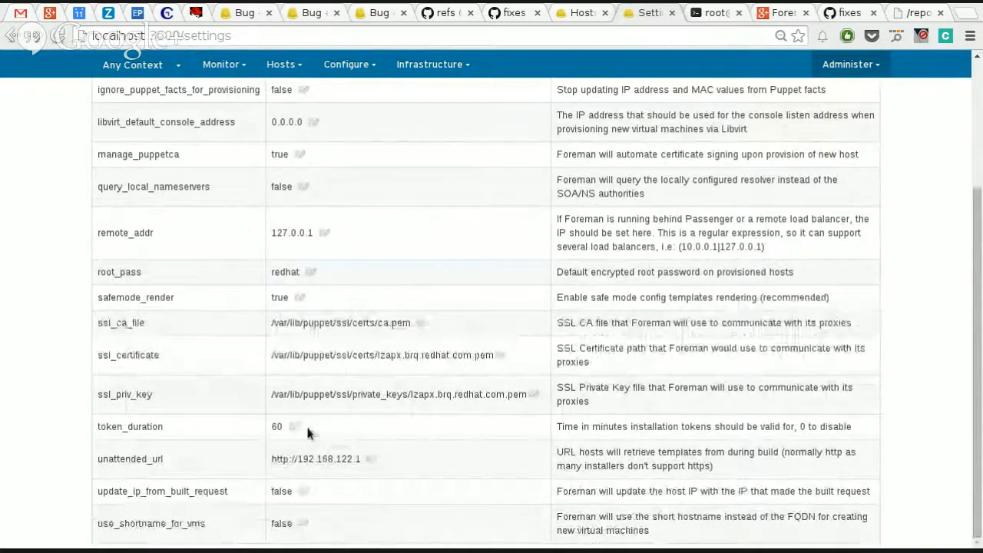
Step: Open the console of host test2.virtual.lan, watch the installer boot, and return to the host's page
{"action": "scroll", "coordinate": [318, 338], "scroll_direction": "up", "scroll_amount": 4}
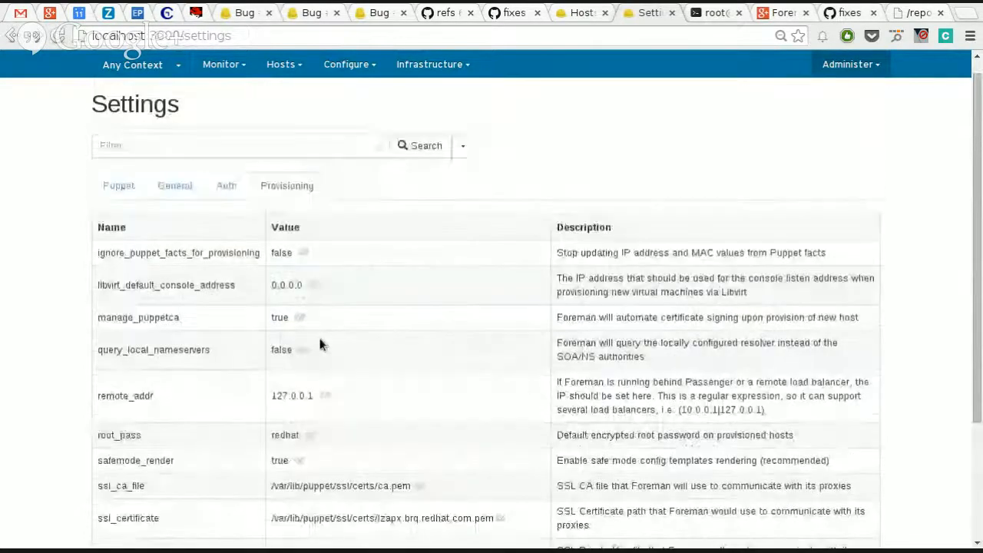
{"action": "scroll", "coordinate": [360, 252], "scroll_direction": "up", "scroll_amount": 1}
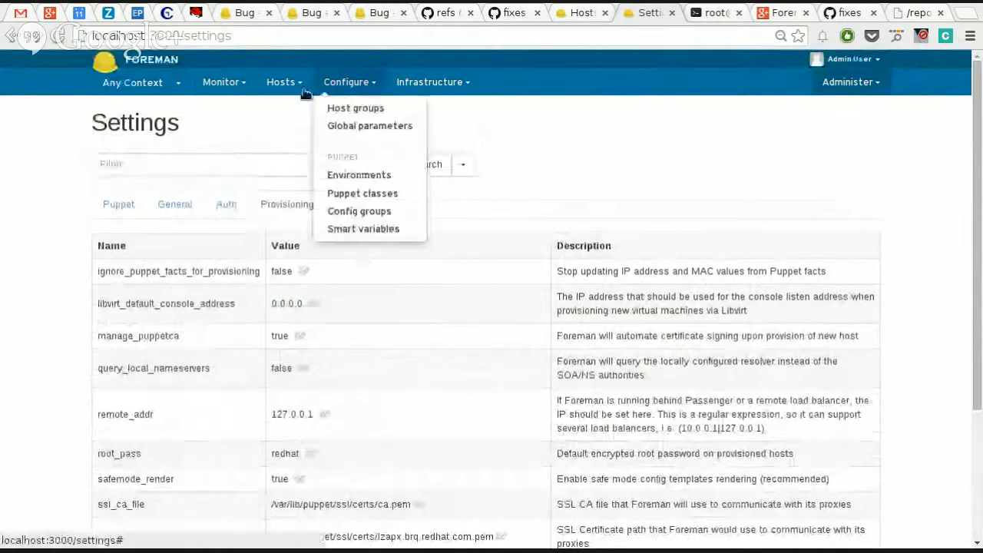
{"action": "mouse_move", "coordinate": [285, 83]}
{"action": "left_click", "coordinate": [292, 108]}
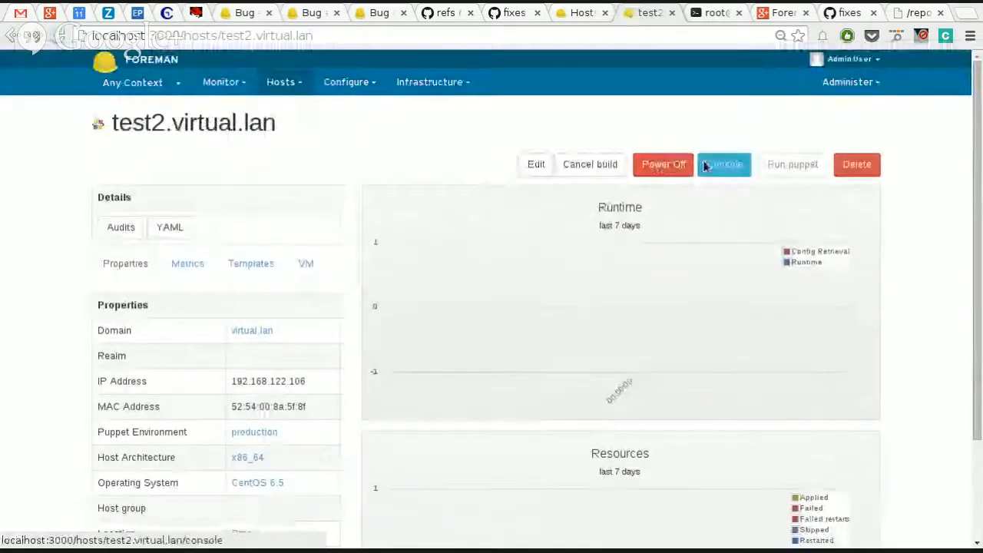
{"action": "left_click", "coordinate": [722, 165]}
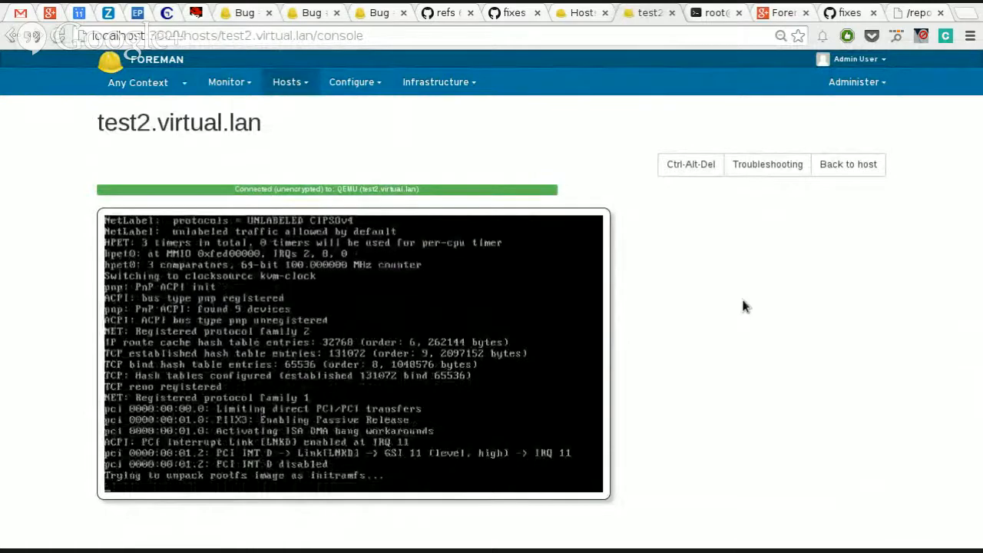
{"action": "left_click", "coordinate": [288, 82]}
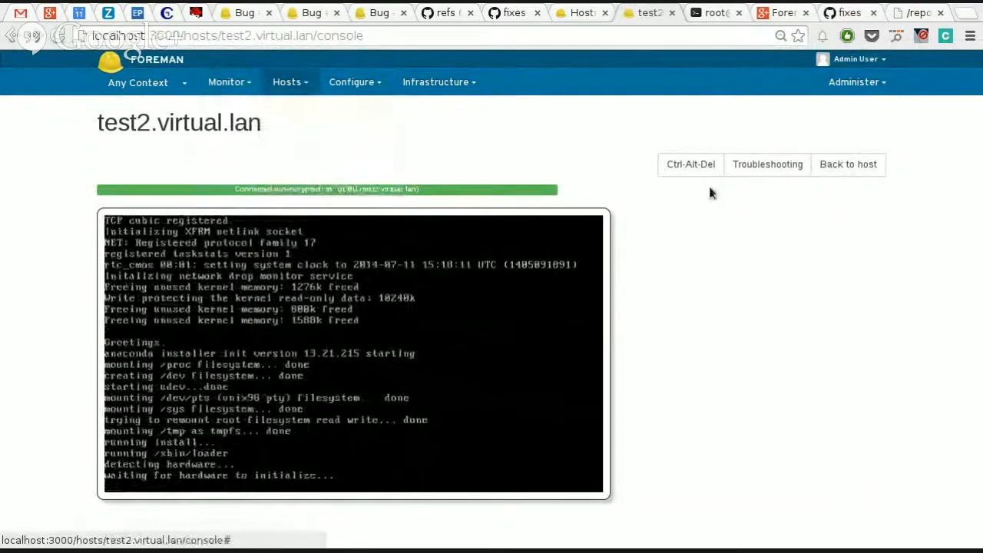
{"action": "left_click", "coordinate": [871, 163]}
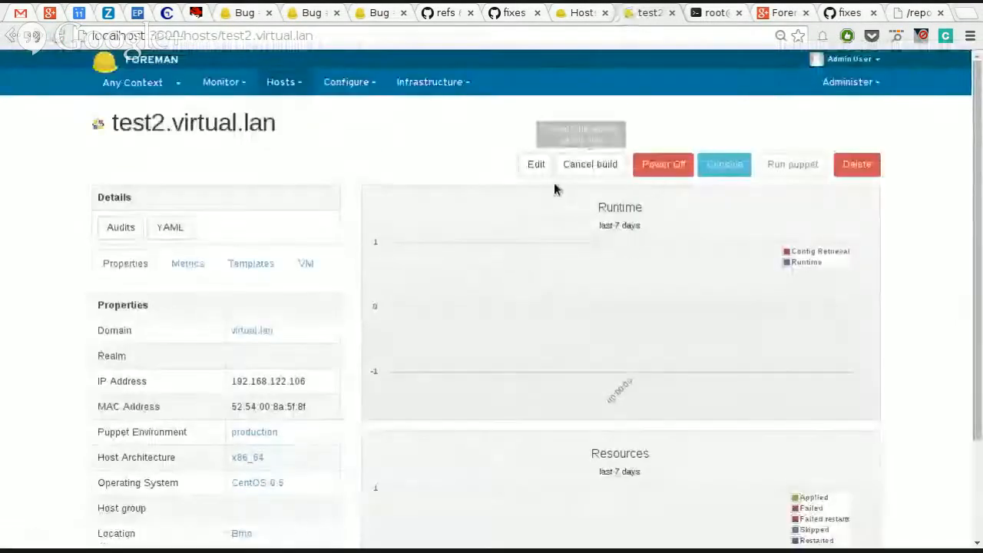
Step: Review the parameters and included Puppet classes in the edit form of test2.virtual.lan, and leave the form without saving
{"action": "left_click", "coordinate": [535, 165]}
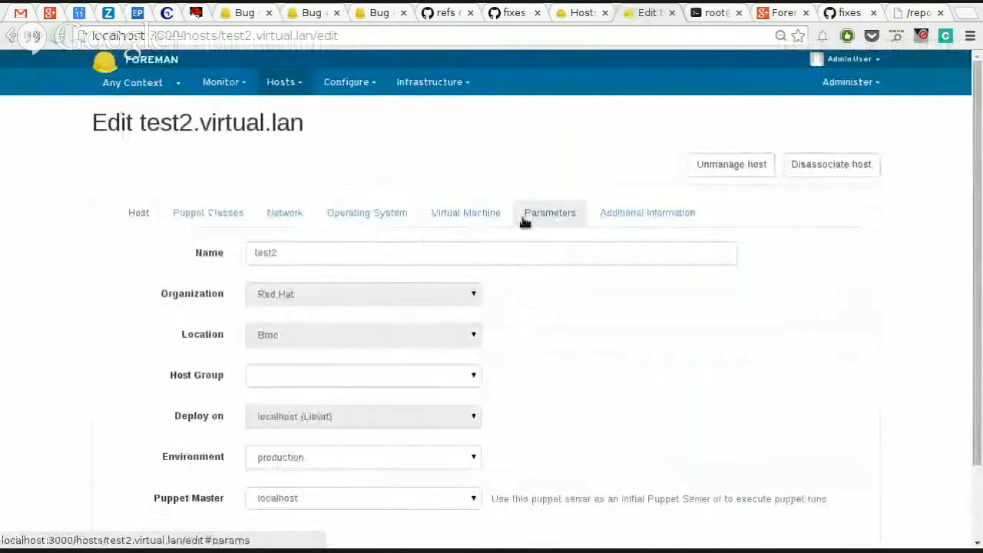
{"action": "left_click", "coordinate": [548, 215]}
{"action": "scroll", "coordinate": [480, 357], "scroll_direction": "down", "scroll_amount": 1}
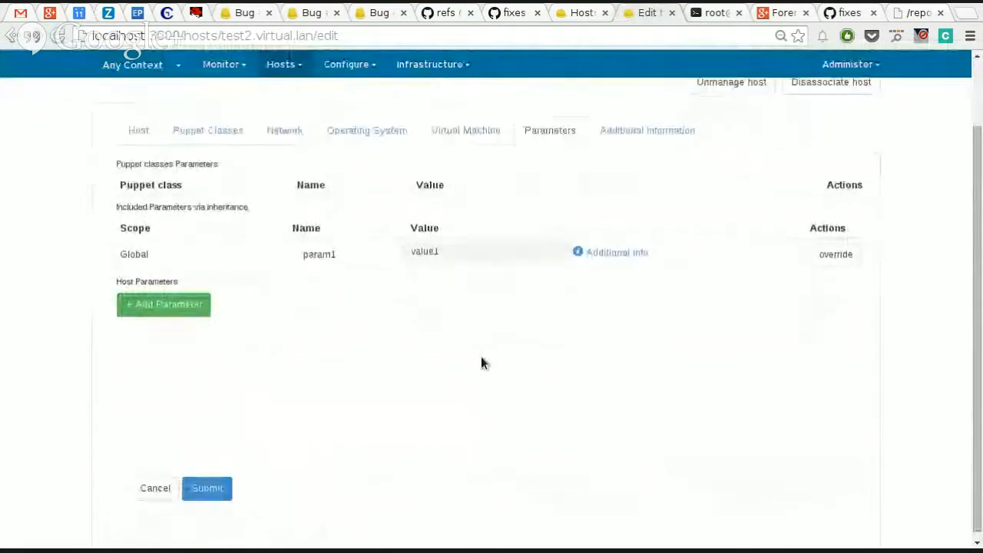
{"action": "scroll", "coordinate": [481, 362], "scroll_direction": "up", "scroll_amount": 1}
{"action": "left_click", "coordinate": [208, 212]}
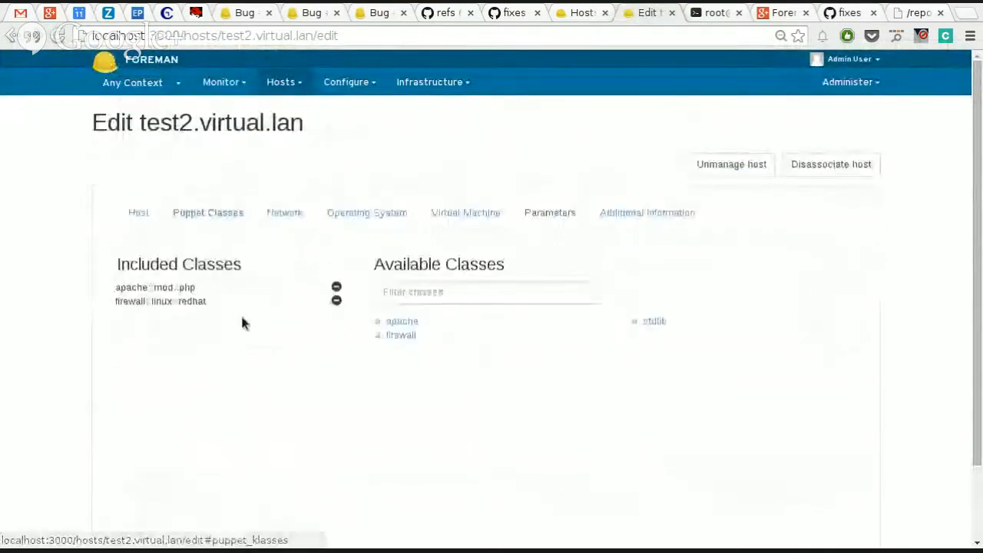
{"action": "scroll", "coordinate": [304, 361], "scroll_direction": "down", "scroll_amount": 1}
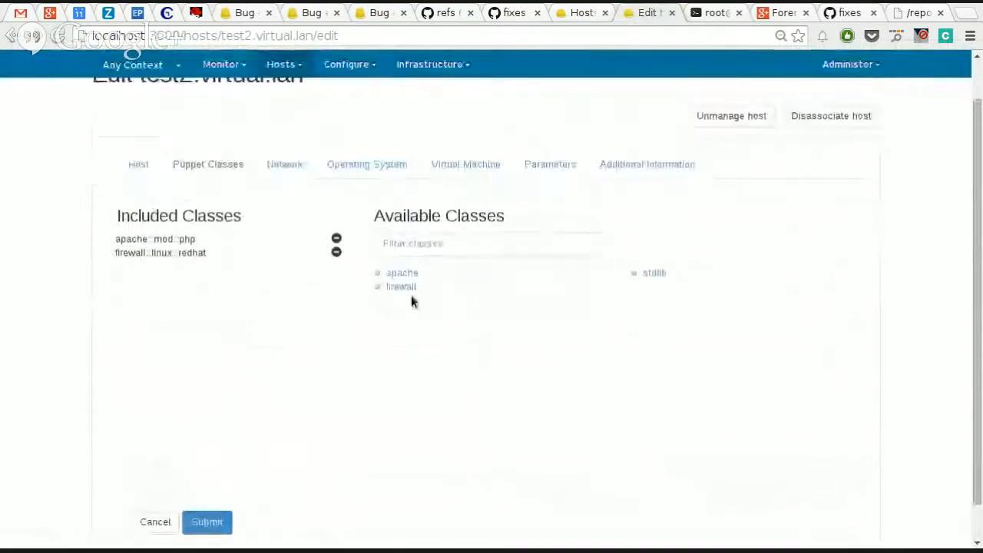
{"action": "left_click", "coordinate": [165, 241]}
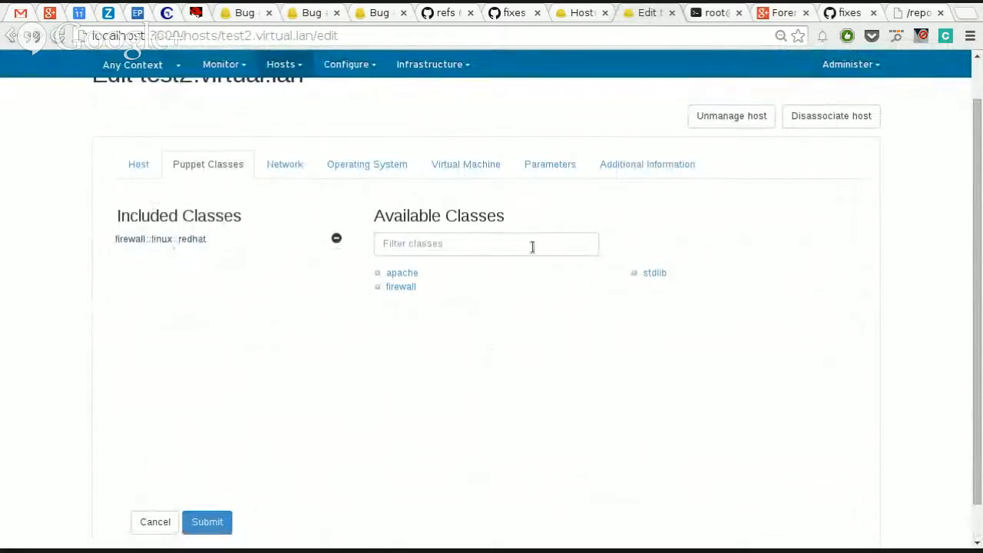
{"action": "left_click", "coordinate": [161, 519]}
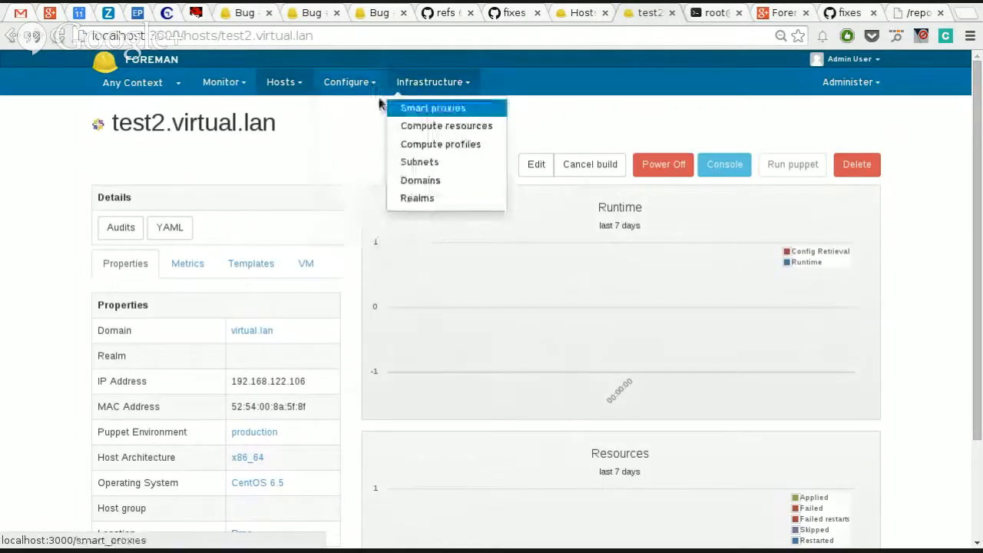
Step: In the Puppet classes list, examine the smart variables and smart class parameters of apache::mod::php, and leave without saving
{"action": "mouse_move", "coordinate": [365, 96]}
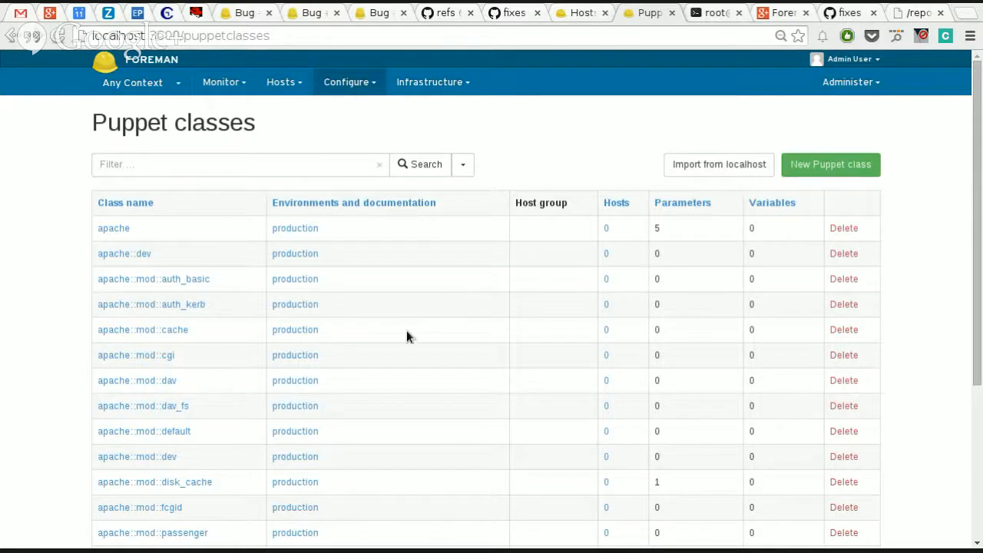
{"action": "scroll", "coordinate": [212, 455], "scroll_direction": "down", "scroll_amount": 3}
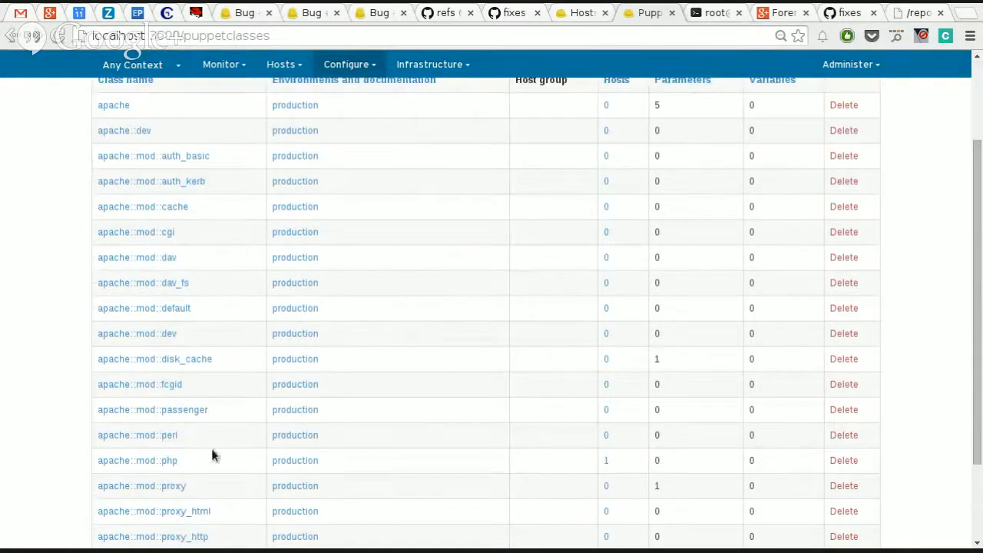
{"action": "left_click", "coordinate": [164, 460]}
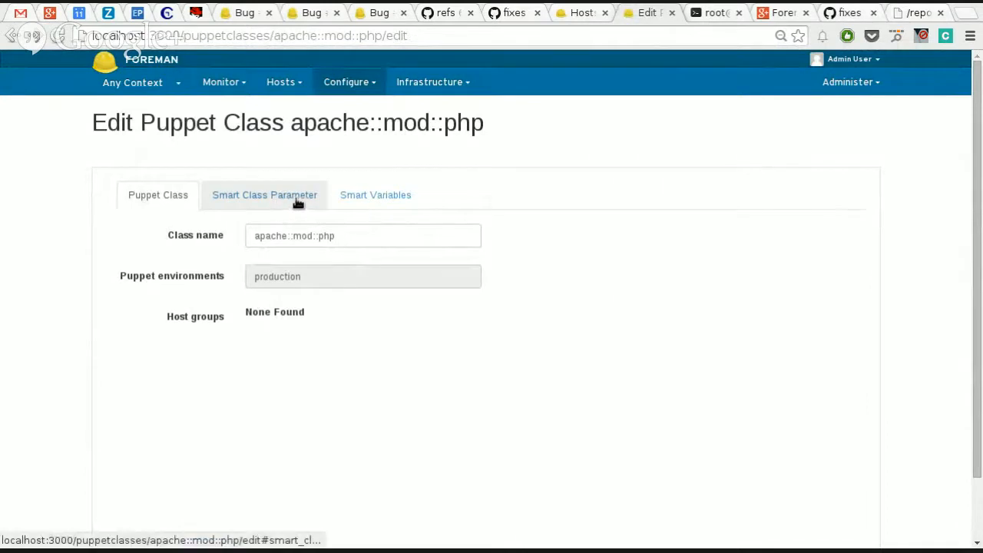
{"action": "left_click", "coordinate": [367, 193]}
{"action": "scroll", "coordinate": [195, 399], "scroll_direction": "down", "scroll_amount": 2}
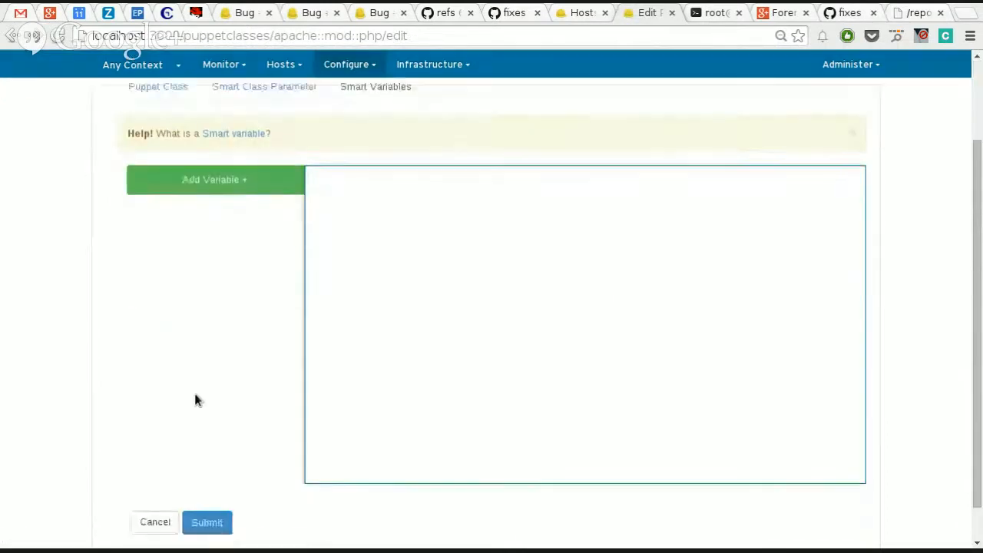
{"action": "scroll", "coordinate": [195, 399], "scroll_direction": "up", "scroll_amount": 2}
{"action": "left_click", "coordinate": [228, 201]}
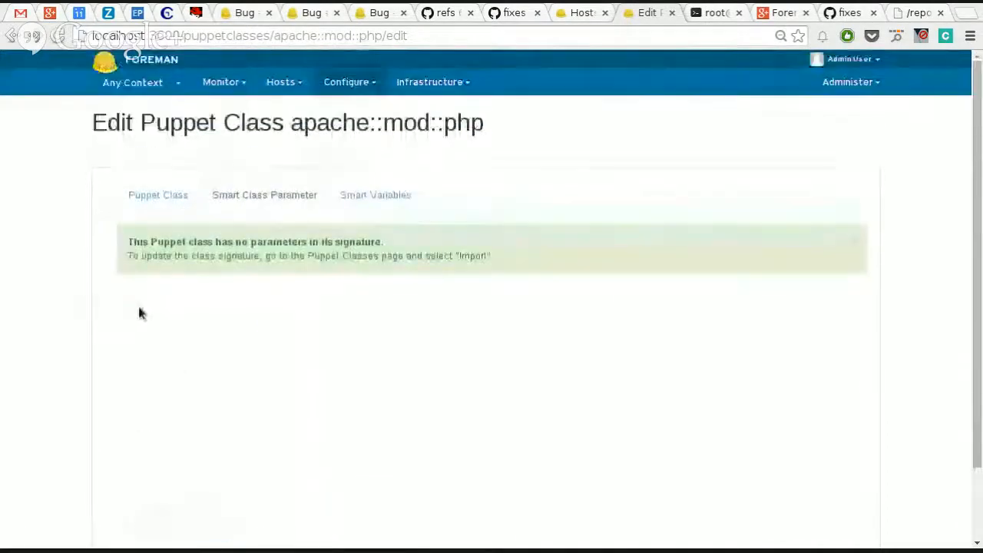
{"action": "scroll", "coordinate": [195, 410], "scroll_direction": "down", "scroll_amount": 2}
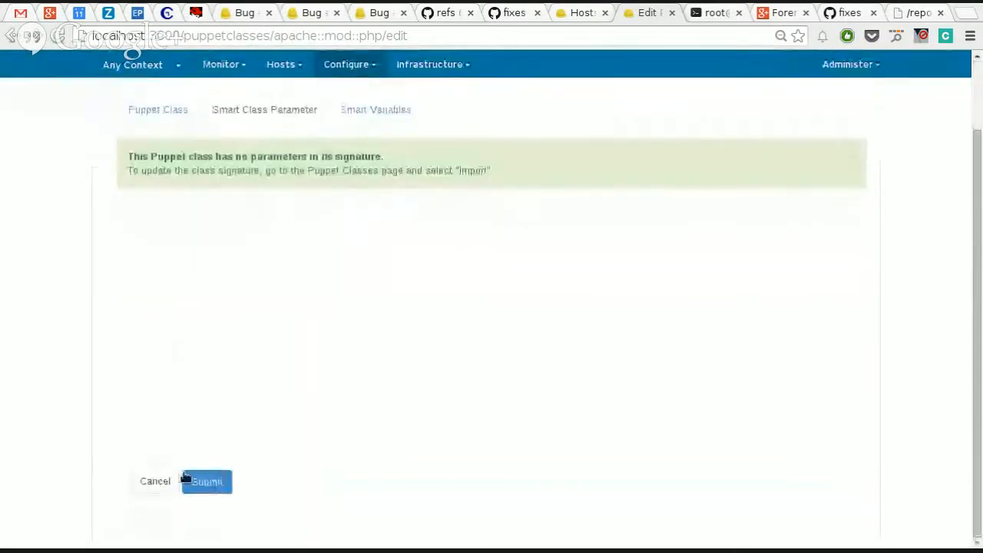
{"action": "left_click", "coordinate": [155, 481]}
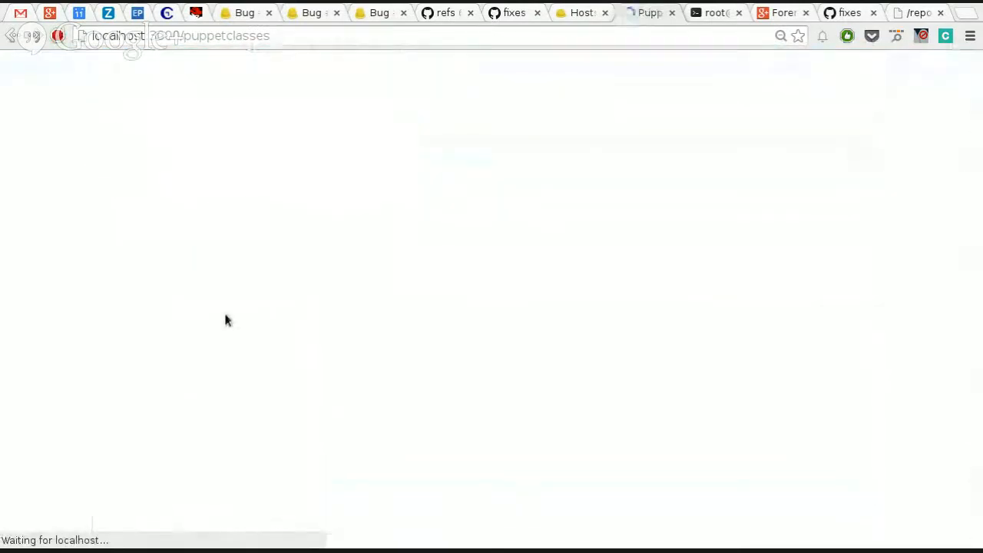
Step: In the apache Puppet class, enable Override for the smart class parameter service_enable and mark it as Required
{"action": "left_click", "coordinate": [111, 229]}
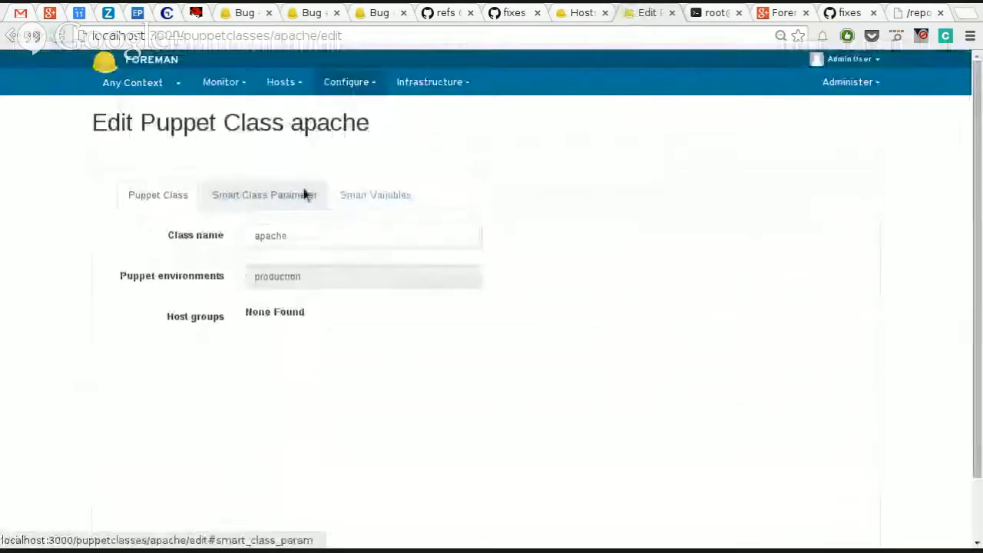
{"action": "left_click", "coordinate": [305, 194]}
{"action": "scroll", "coordinate": [436, 273], "scroll_direction": "down", "scroll_amount": 2}
{"action": "scroll", "coordinate": [210, 336], "scroll_direction": "down", "scroll_amount": 1}
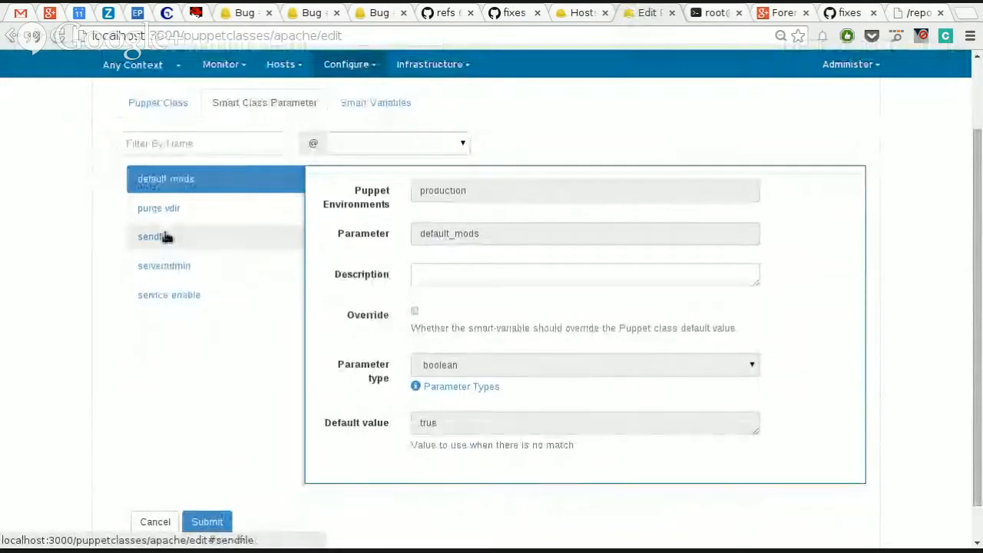
{"action": "left_click", "coordinate": [179, 299]}
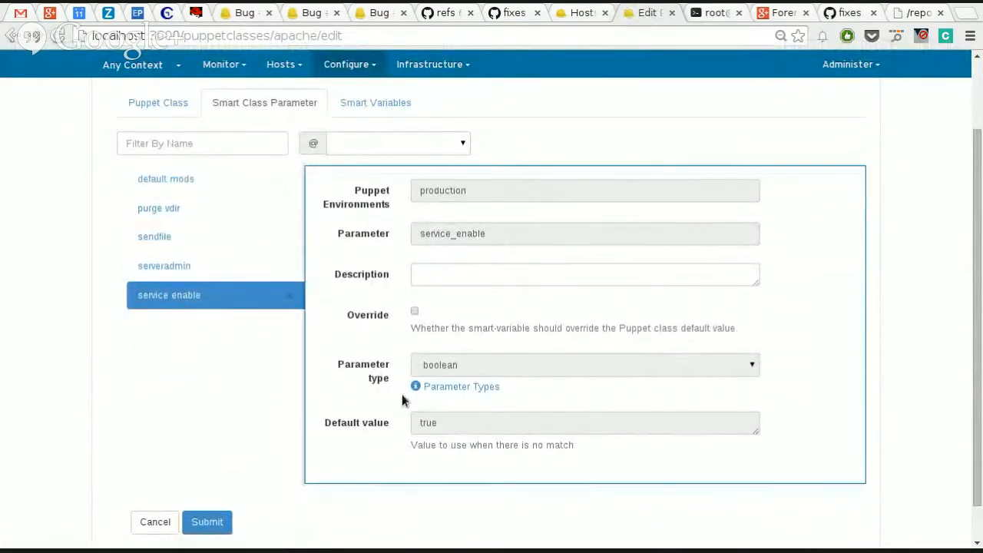
{"action": "left_click", "coordinate": [411, 313]}
{"action": "scroll", "coordinate": [477, 387], "scroll_direction": "down", "scroll_amount": 2}
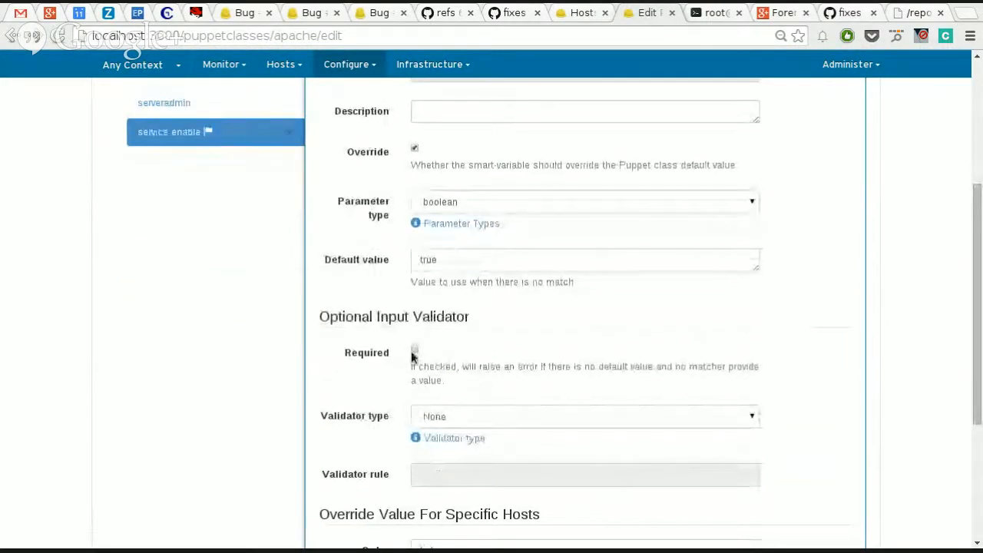
{"action": "left_click", "coordinate": [413, 352]}
{"action": "scroll", "coordinate": [668, 342], "scroll_direction": "down", "scroll_amount": 1}
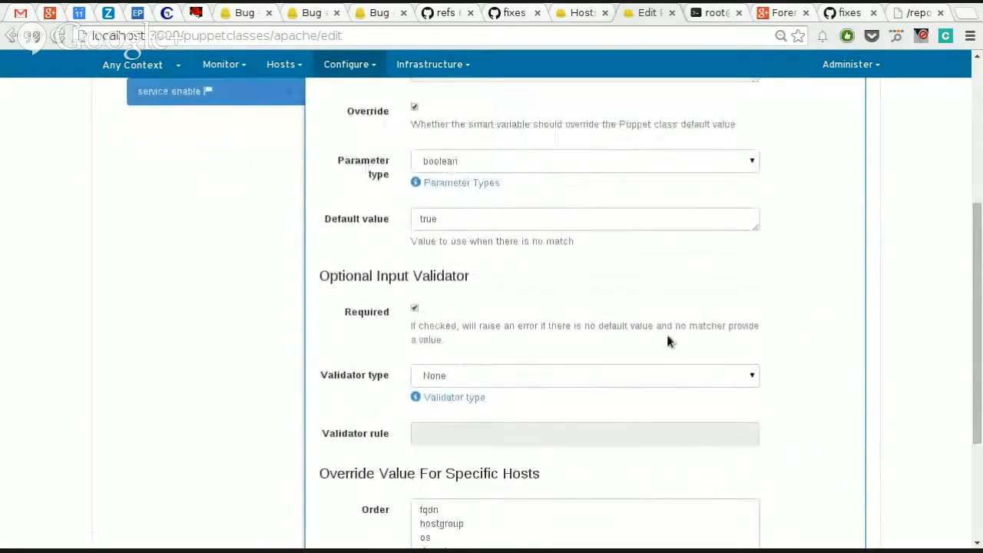
Step: Describe the service_enable parameter as "Guys please enable this one" and set its default value to false
{"action": "scroll", "coordinate": [668, 341], "scroll_direction": "up", "scroll_amount": 3}
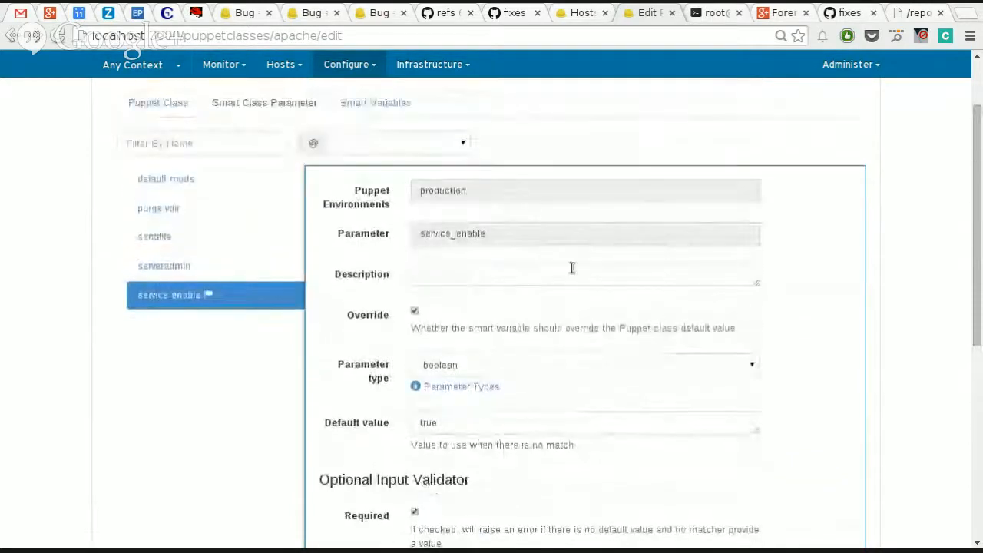
{"action": "left_click", "coordinate": [546, 270]}
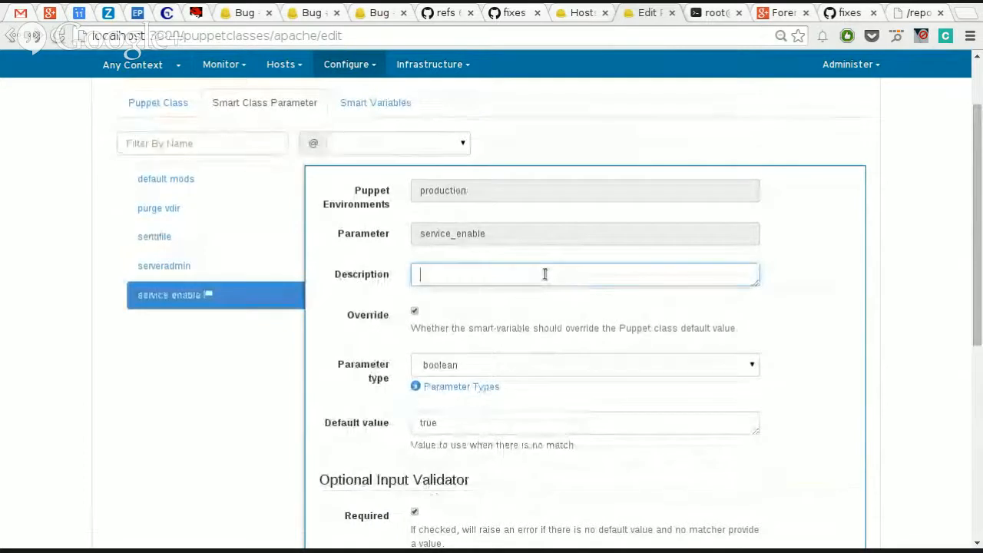
{"action": "type", "text": "Guys please enable this one"}
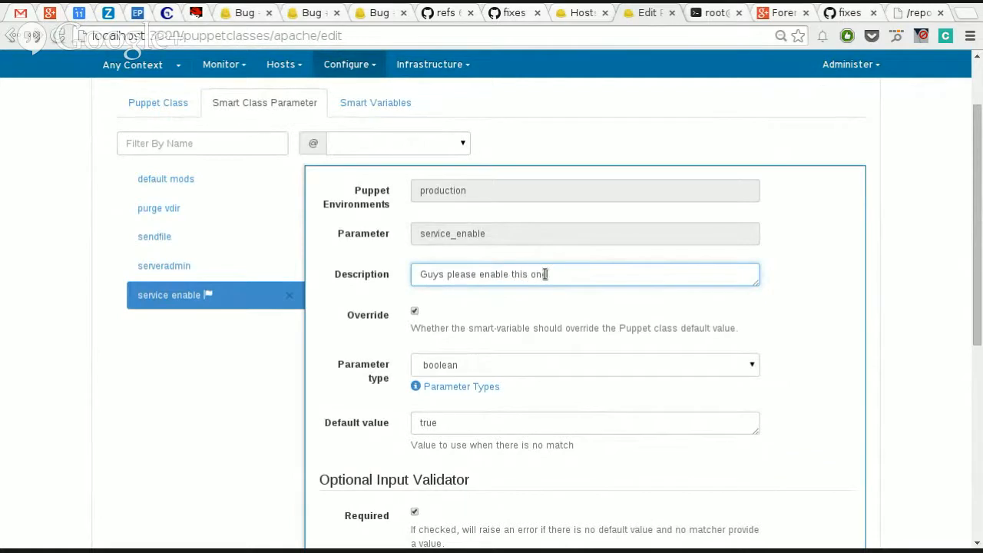
{"action": "scroll", "coordinate": [546, 351], "scroll_direction": "down", "scroll_amount": 2}
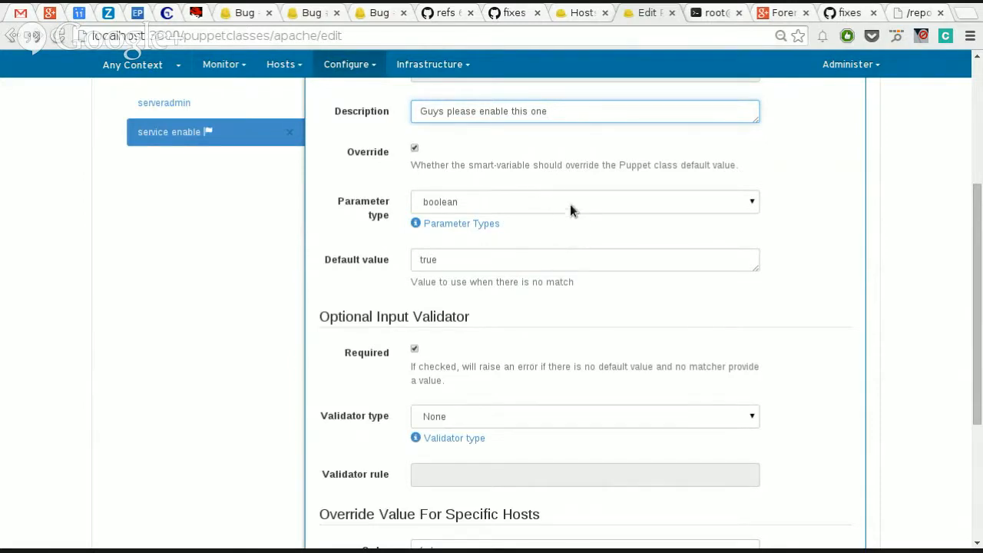
{"action": "double_click", "coordinate": [530, 259]}
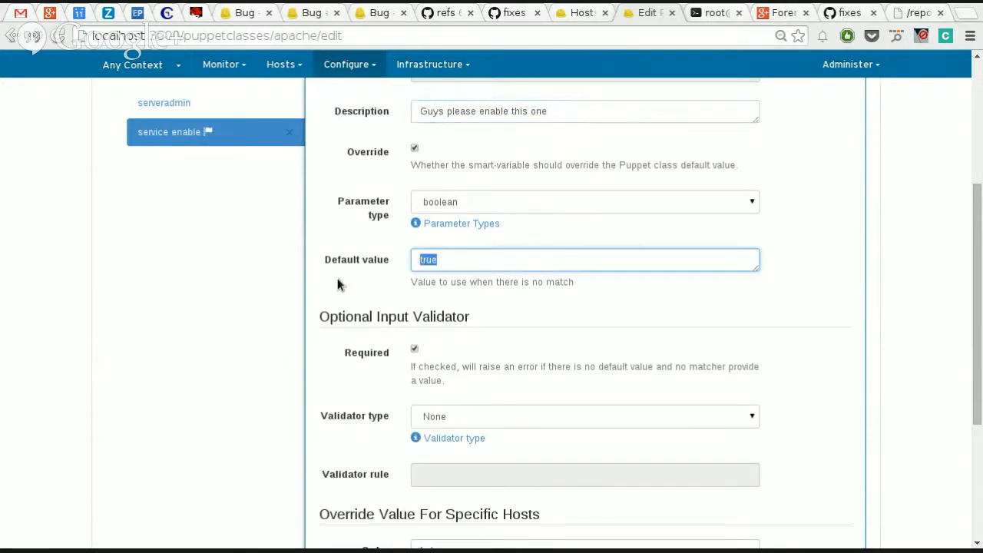
{"action": "type", "text": "false"}
Step: Review the validator type options and the order in which host-specific override values are resolved for service_enable
{"action": "scroll", "coordinate": [461, 347], "scroll_direction": "down", "scroll_amount": 3}
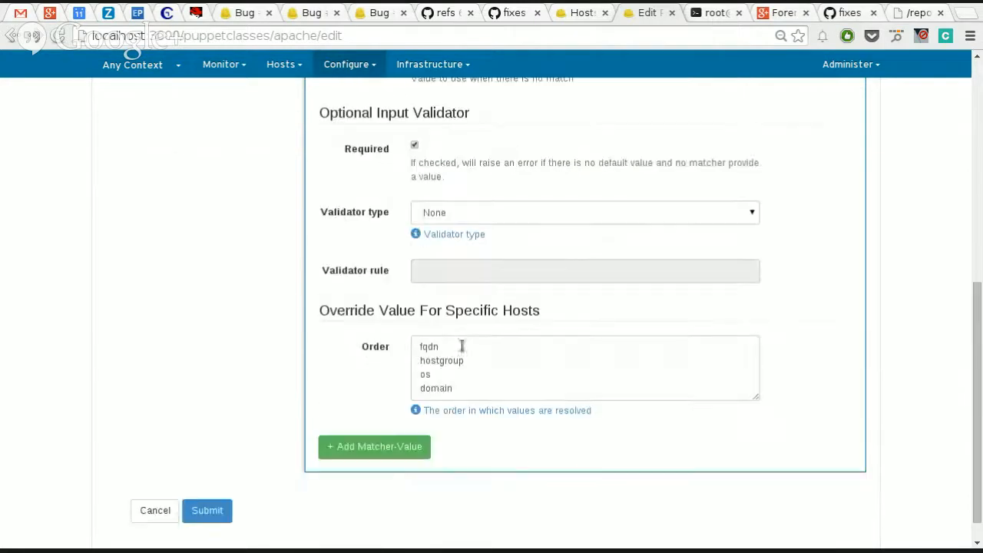
{"action": "left_click", "coordinate": [478, 216]}
{"action": "left_click", "coordinate": [478, 218]}
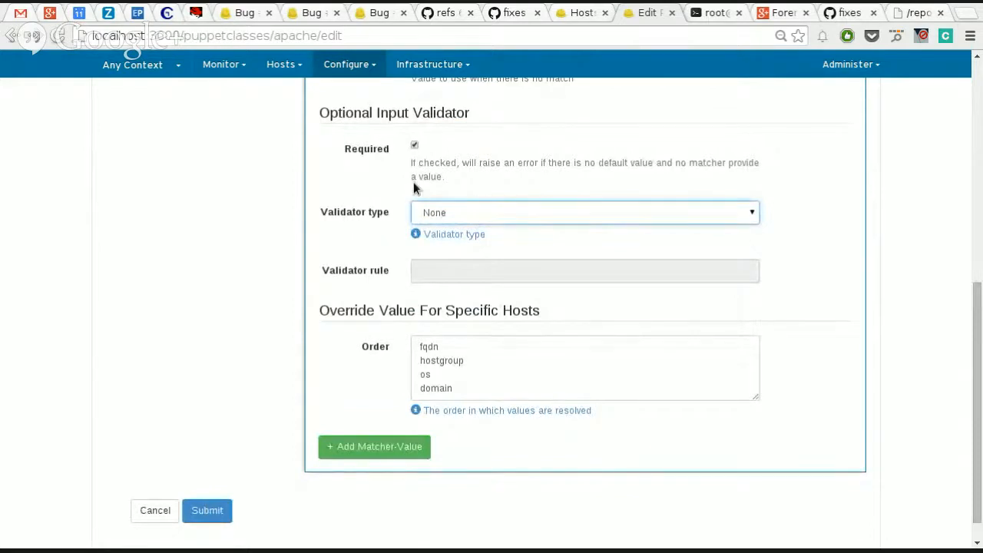
{"action": "scroll", "coordinate": [374, 145], "scroll_direction": "down", "scroll_amount": 1}
{"action": "scroll", "coordinate": [375, 145], "scroll_direction": "up", "scroll_amount": 2}
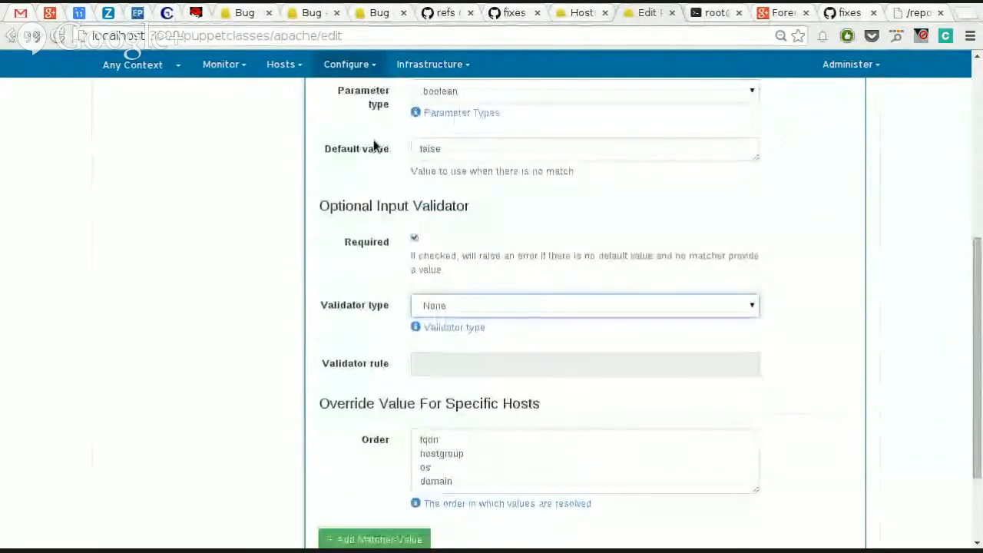
{"action": "left_click", "coordinate": [472, 312]}
{"action": "left_click", "coordinate": [477, 354]}
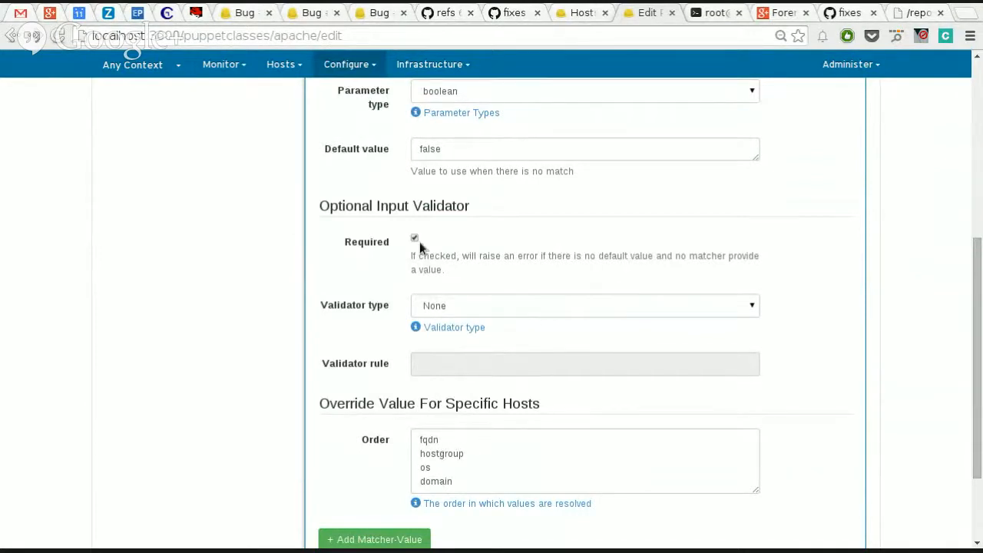
{"action": "left_click", "coordinate": [453, 438]}
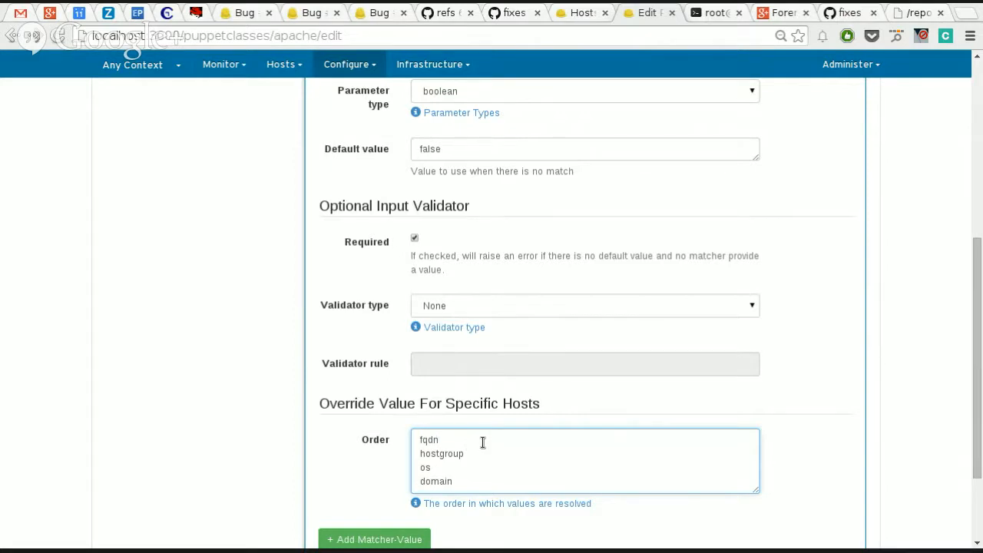
{"action": "scroll", "coordinate": [370, 482], "scroll_direction": "down", "scroll_amount": 3}
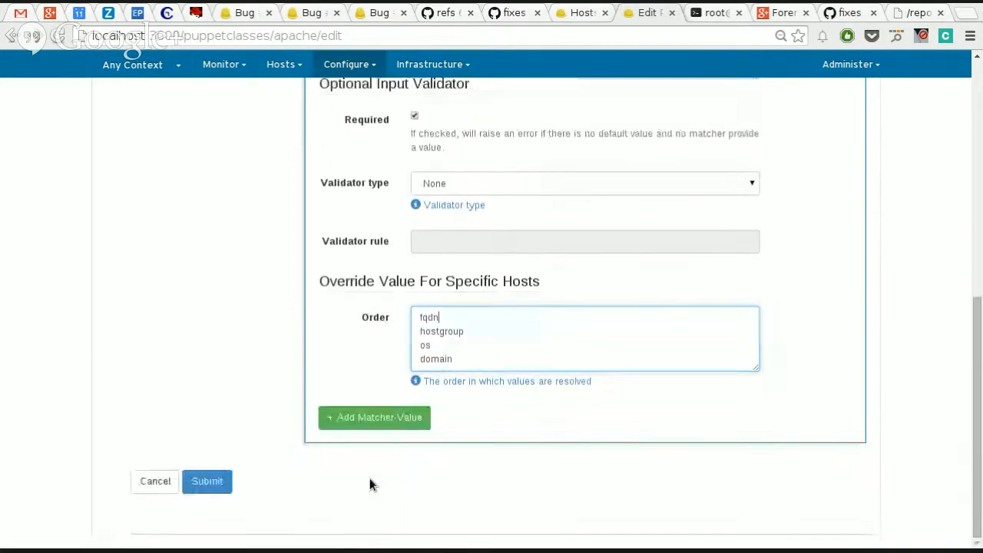
{"action": "scroll", "coordinate": [369, 482], "scroll_direction": "up", "scroll_amount": 6}
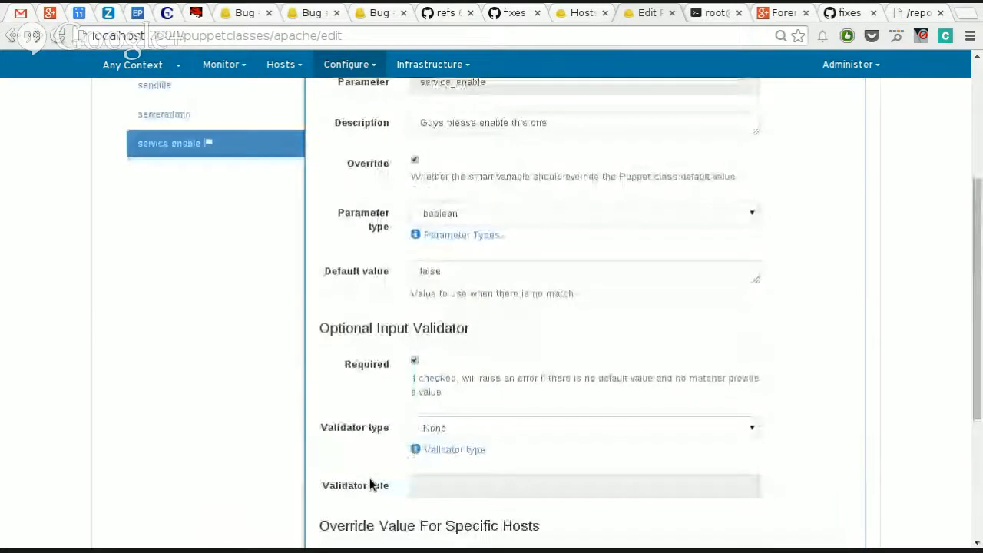
{"action": "scroll", "coordinate": [369, 482], "scroll_direction": "down", "scroll_amount": 3}
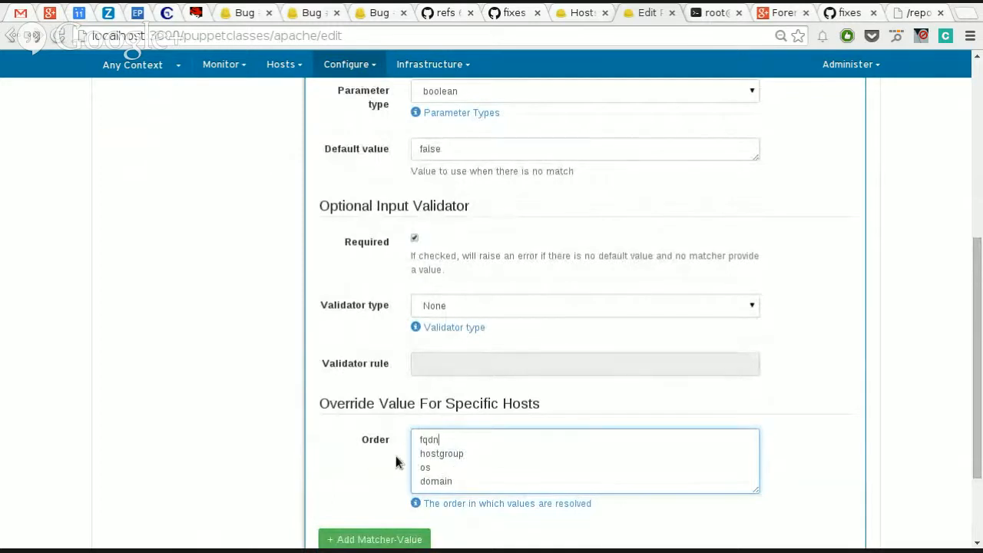
Step: Read the explanation of matchers on a new, empty matcher-value pair for service_enable, and remove that pair
{"action": "left_click", "coordinate": [403, 539]}
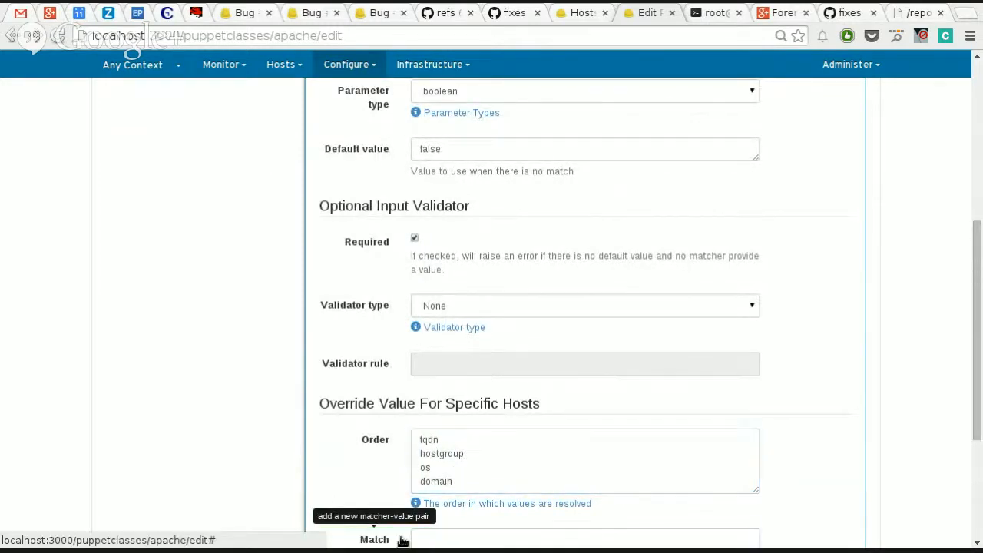
{"action": "scroll", "coordinate": [424, 491], "scroll_direction": "down", "scroll_amount": 3}
{"action": "scroll", "coordinate": [424, 487], "scroll_direction": "down", "scroll_amount": 1}
{"action": "left_click", "coordinate": [465, 384]}
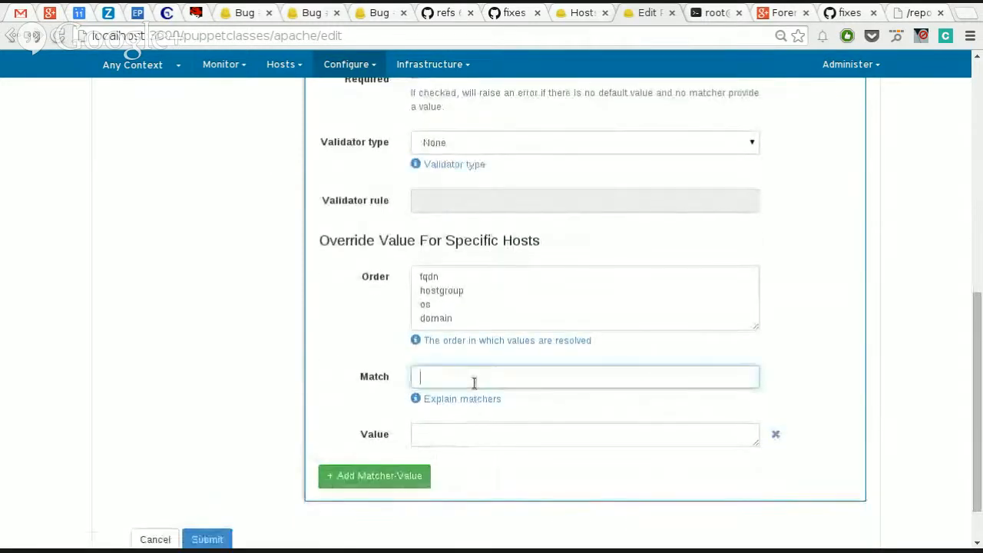
{"action": "left_click", "coordinate": [465, 398]}
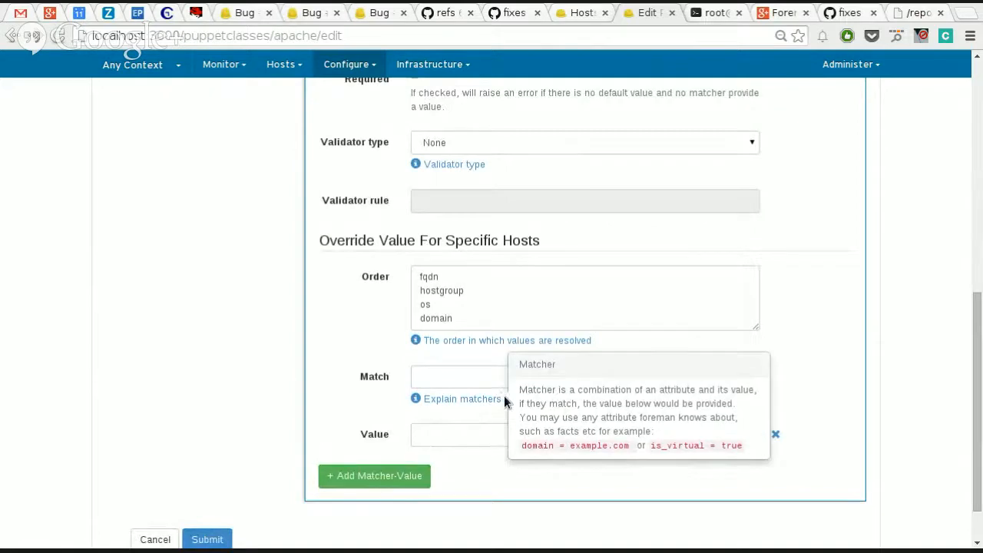
{"action": "left_click", "coordinate": [477, 397]}
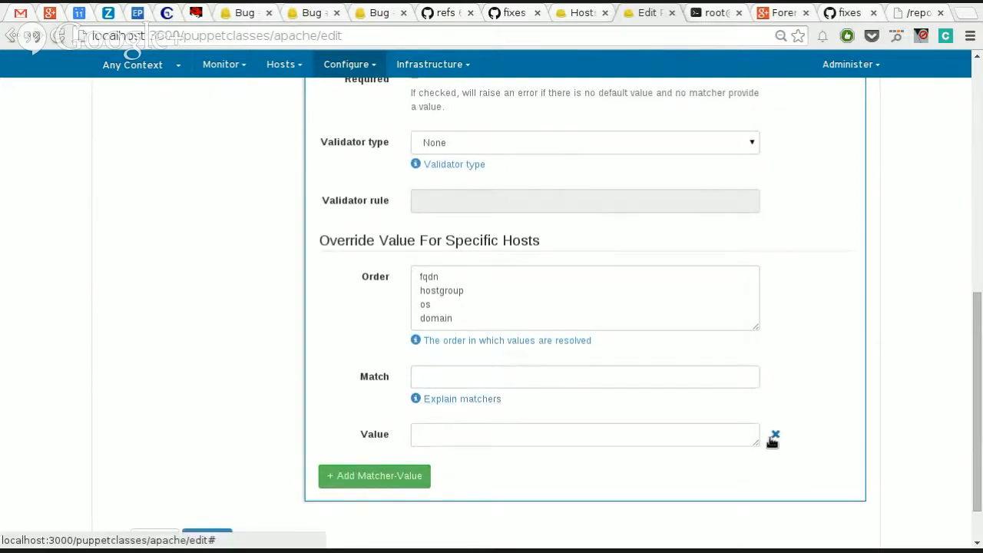
{"action": "left_click", "coordinate": [773, 436]}
Step: Check the service_enable override settings once more and save the apache Puppet class
{"action": "scroll", "coordinate": [733, 378], "scroll_direction": "up", "scroll_amount": 3}
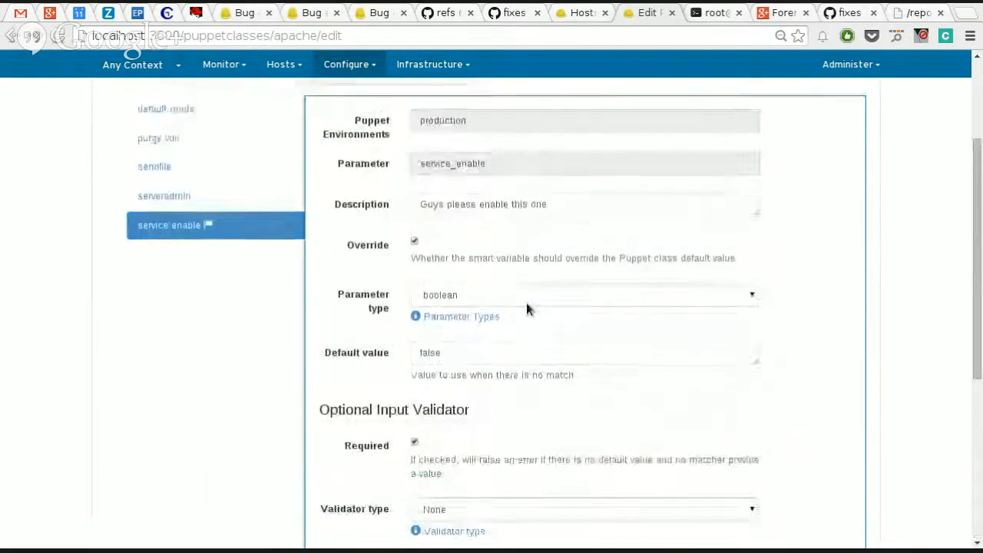
{"action": "scroll", "coordinate": [526, 307], "scroll_direction": "down", "scroll_amount": 4}
{"action": "scroll", "coordinate": [512, 304], "scroll_direction": "up", "scroll_amount": 1}
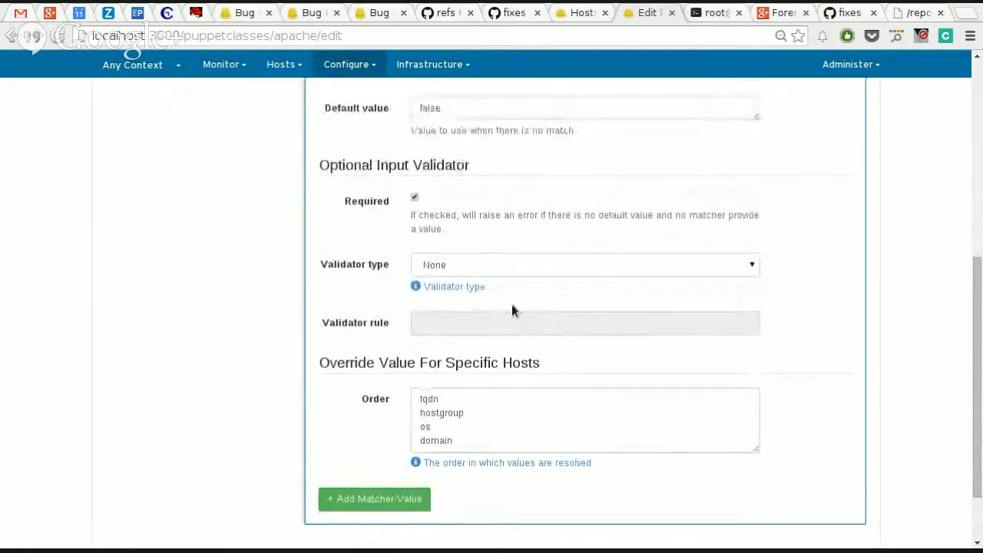
{"action": "scroll", "coordinate": [511, 304], "scroll_direction": "up", "scroll_amount": 5}
{"action": "scroll", "coordinate": [507, 310], "scroll_direction": "down", "scroll_amount": 4}
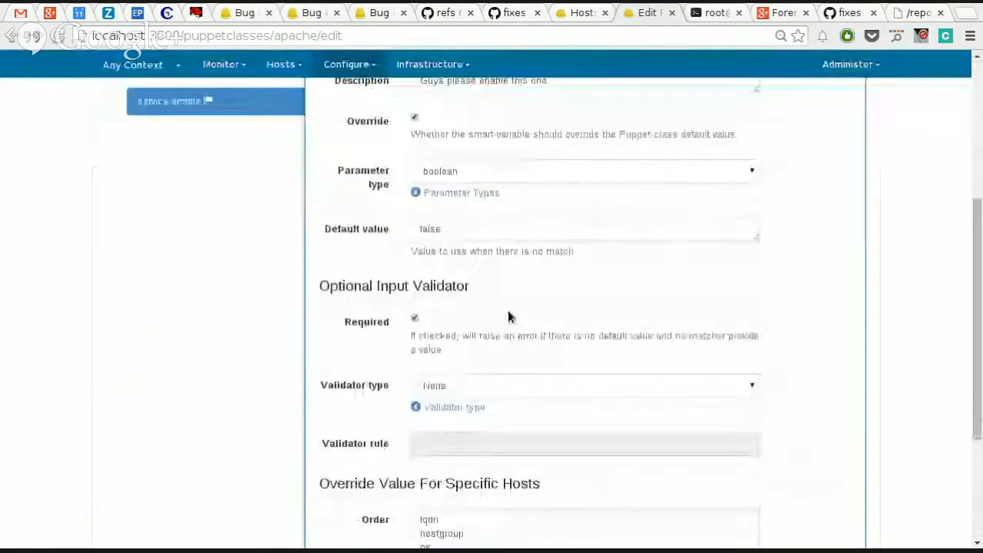
{"action": "scroll", "coordinate": [507, 310], "scroll_direction": "up", "scroll_amount": 4}
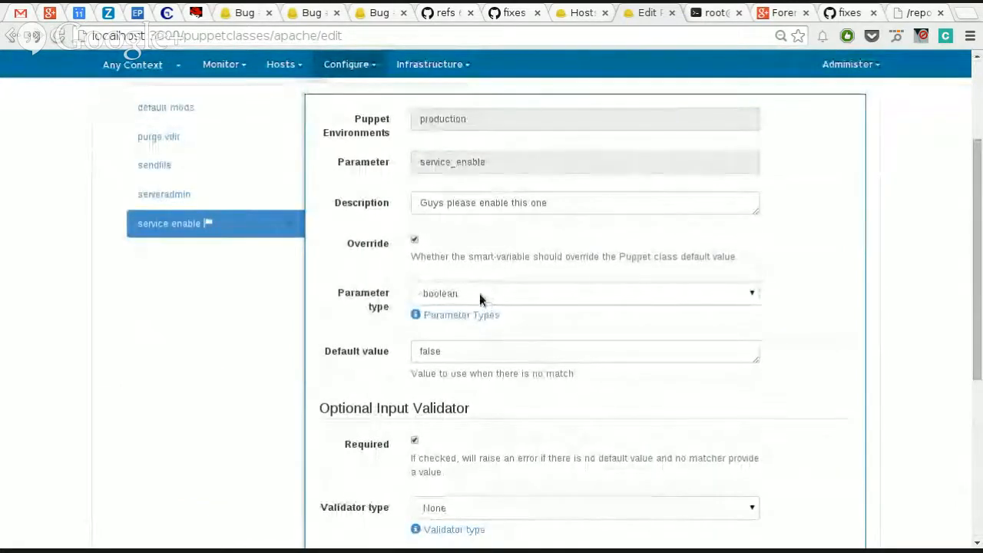
{"action": "scroll", "coordinate": [474, 361], "scroll_direction": "down", "scroll_amount": 4}
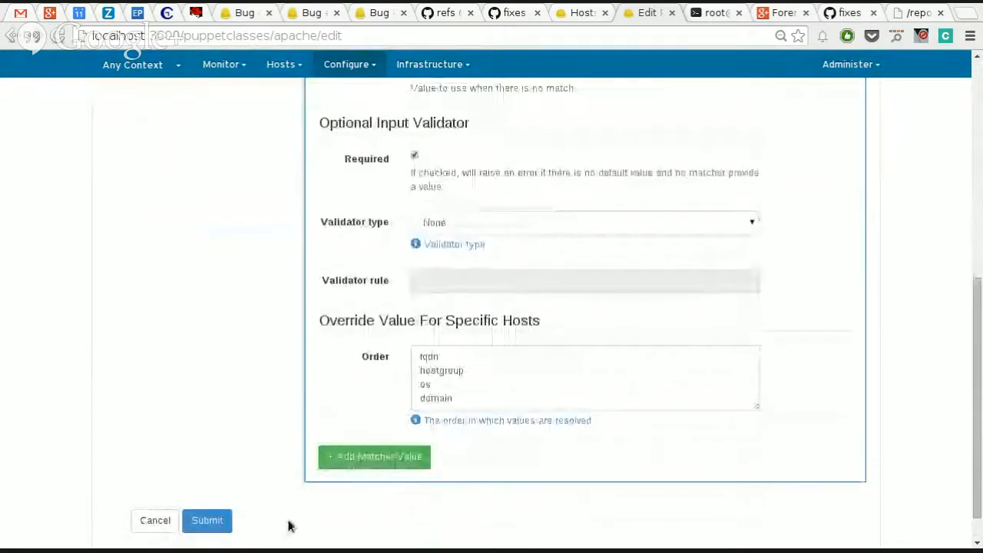
{"action": "left_click", "coordinate": [206, 520]}
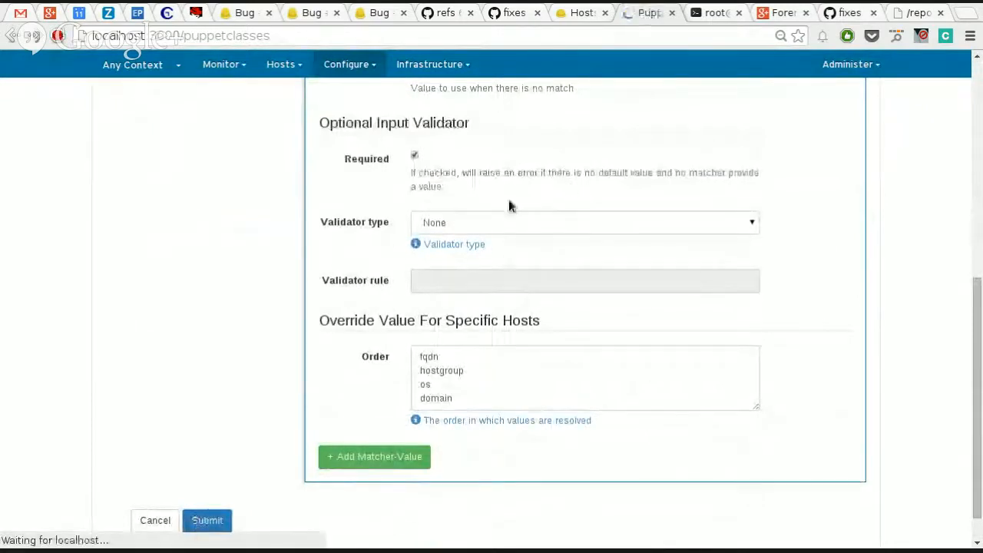
Step: Open the console of host test2.virtual.lan from the hosts list and inspect the start of the kickstart URL in the installer
{"action": "left_click", "coordinate": [281, 81]}
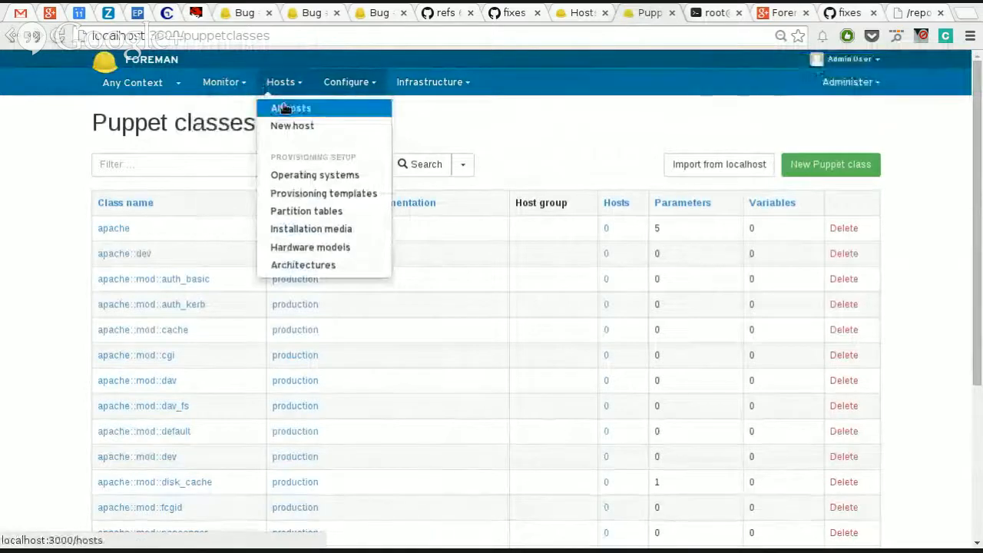
{"action": "left_click", "coordinate": [283, 108]}
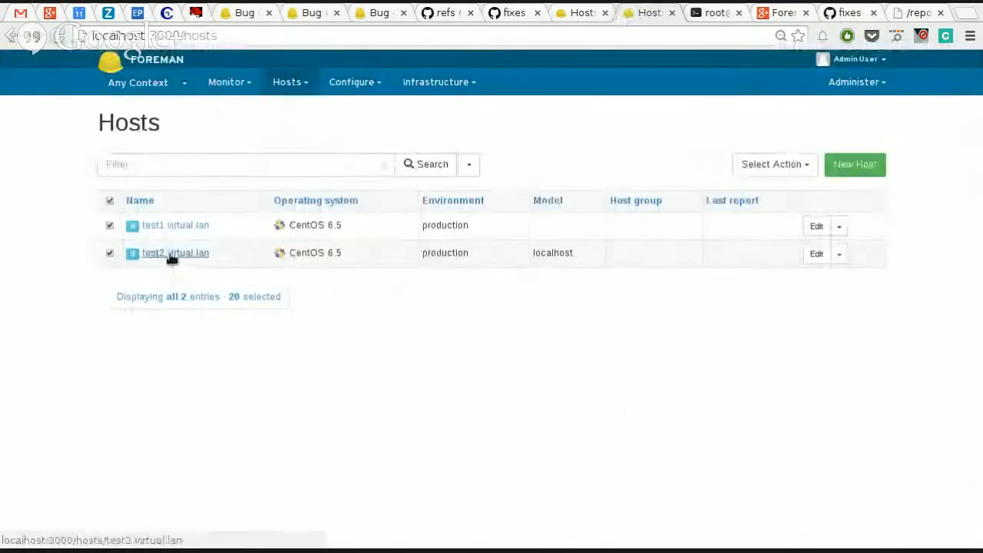
{"action": "left_click", "coordinate": [172, 255]}
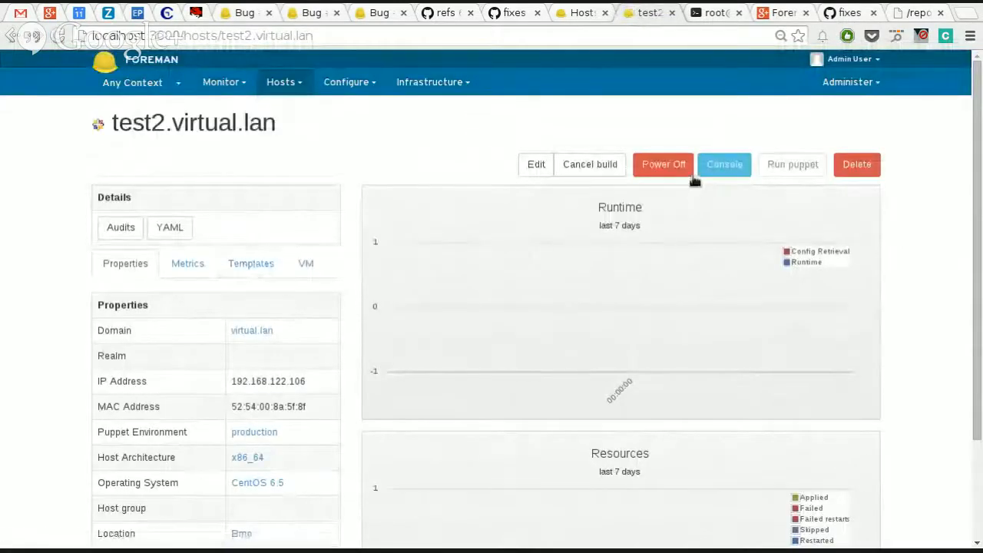
{"action": "left_click", "coordinate": [718, 167]}
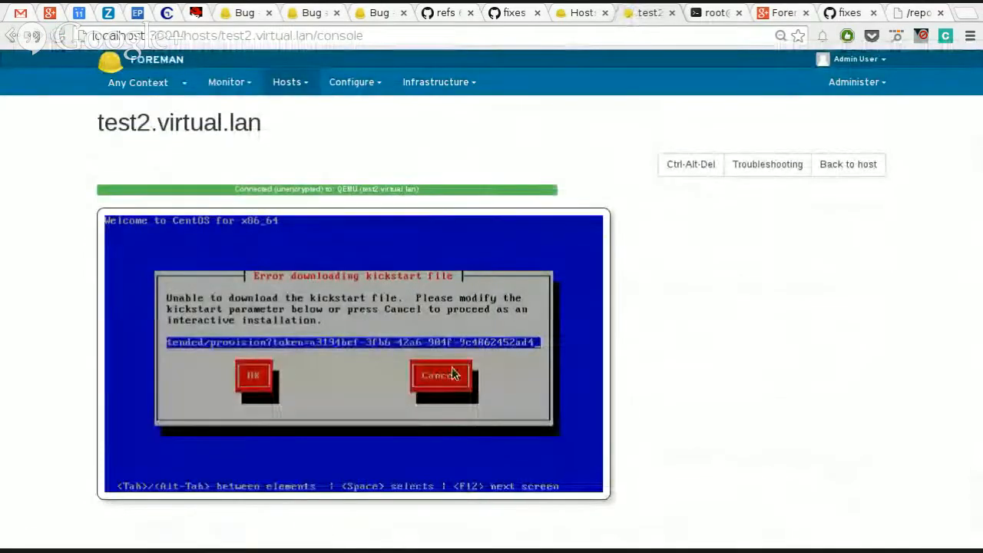
{"action": "key", "text": "Home"}
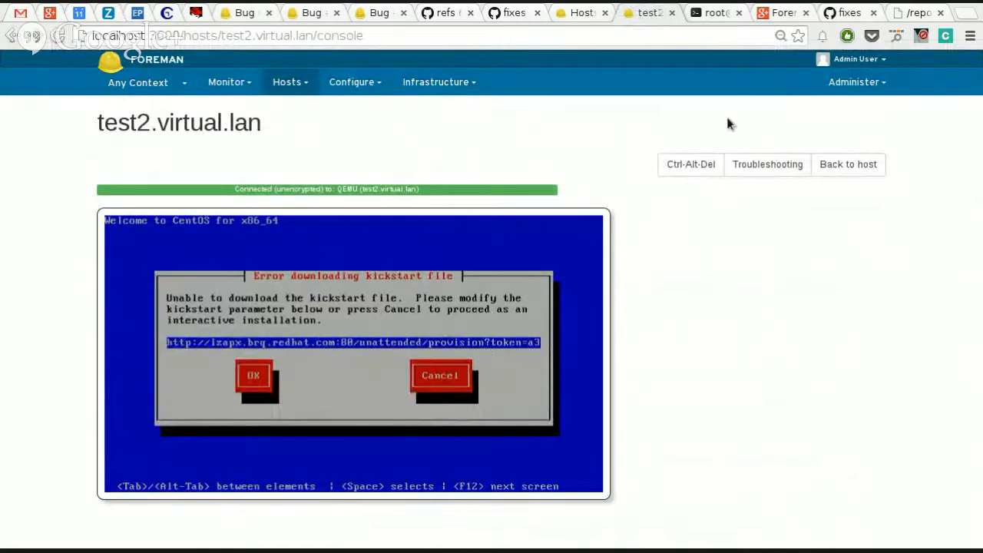
Step: Return to the page of test2.virtual.lan and cancel the host's build request
{"action": "left_click", "coordinate": [865, 172]}
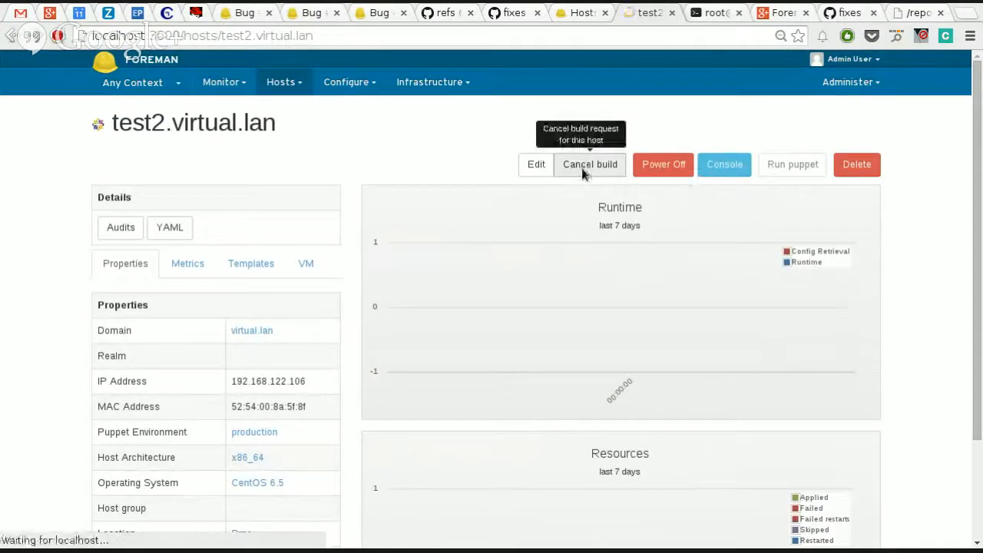
{"action": "left_click", "coordinate": [582, 172]}
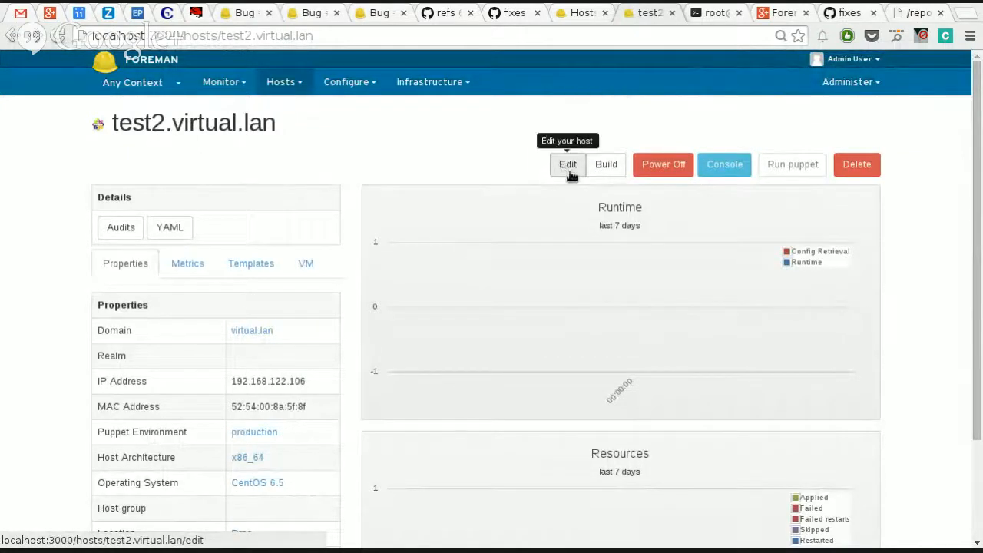
Step: Edit test2.virtual.lan, override the inherited global parameter param1 with the value value2 for this host, and save the host
{"action": "left_click", "coordinate": [569, 172]}
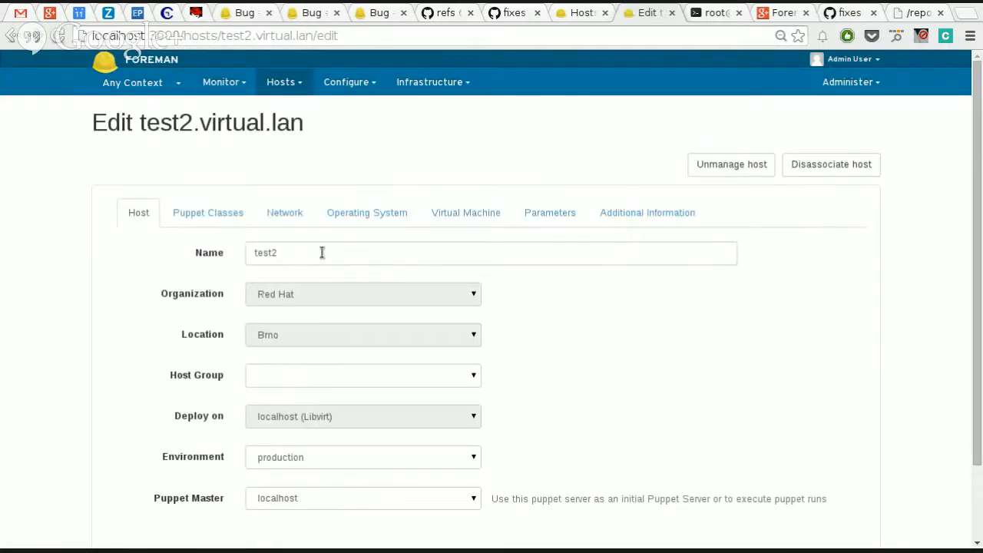
{"action": "left_click", "coordinate": [230, 216]}
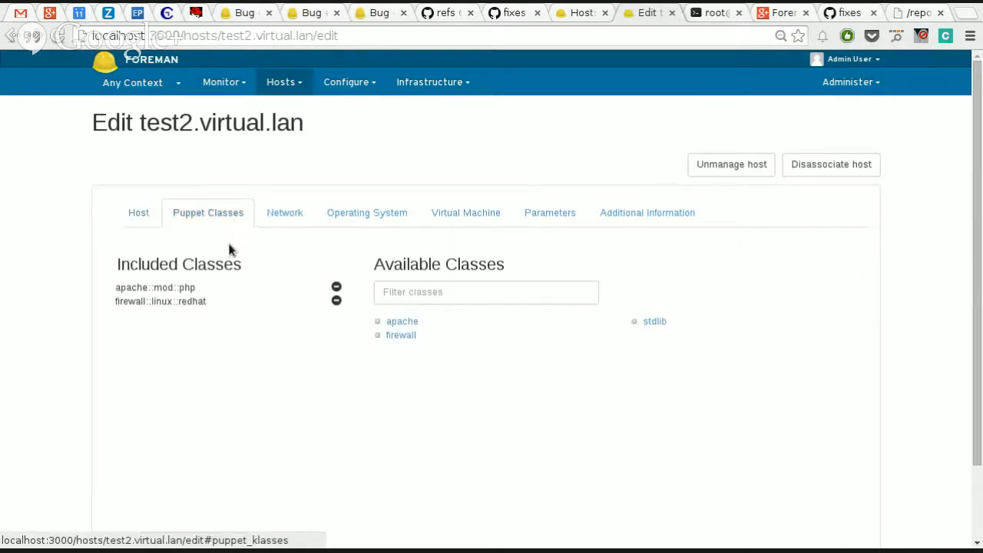
{"action": "left_click", "coordinate": [559, 222]}
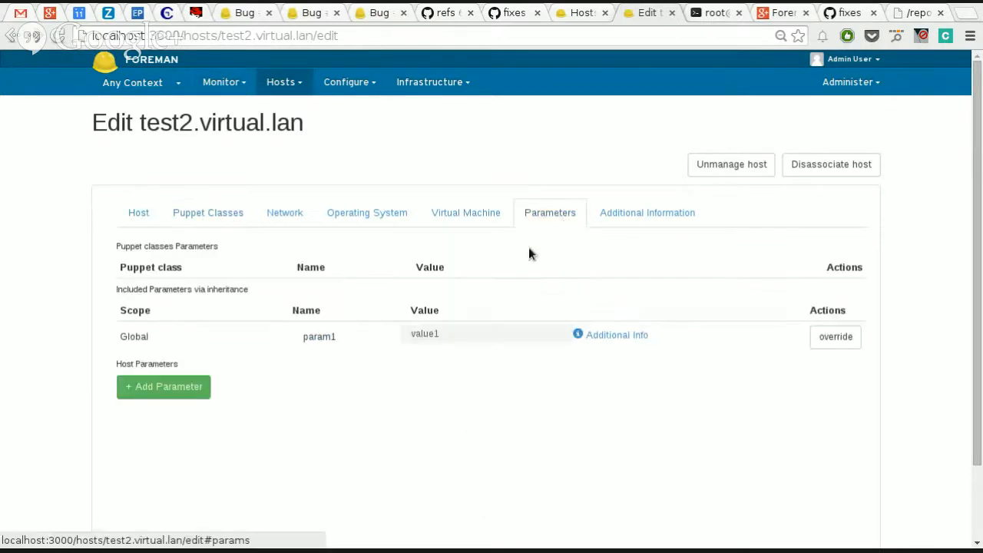
{"action": "scroll", "coordinate": [519, 331], "scroll_direction": "down", "scroll_amount": 2}
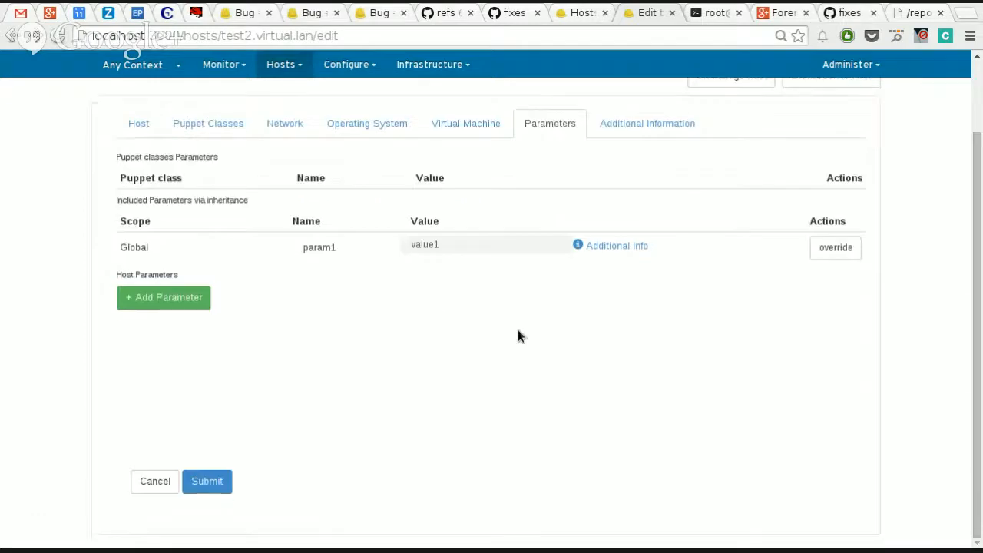
{"action": "scroll", "coordinate": [517, 330], "scroll_direction": "up", "scroll_amount": 2}
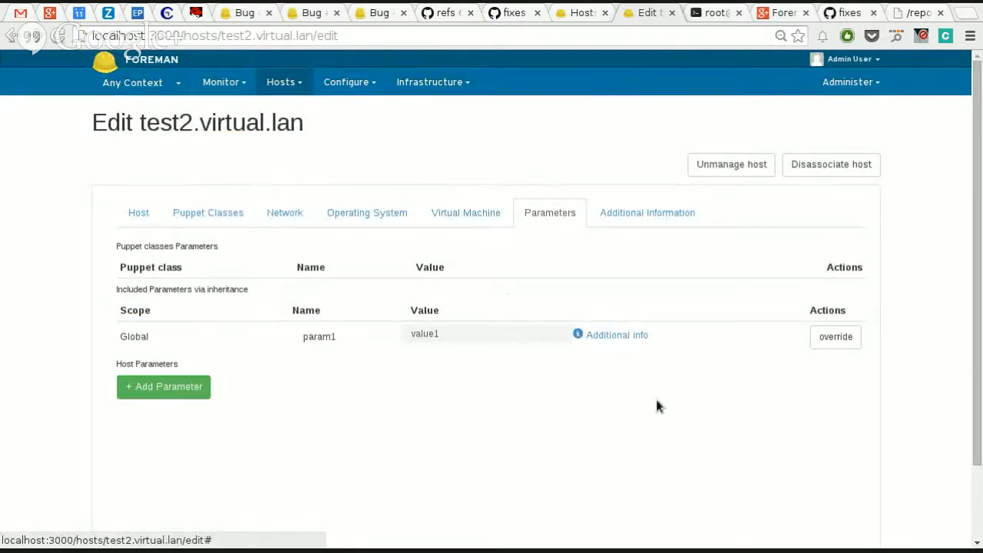
{"action": "left_click", "coordinate": [836, 339]}
{"action": "left_click", "coordinate": [571, 385]}
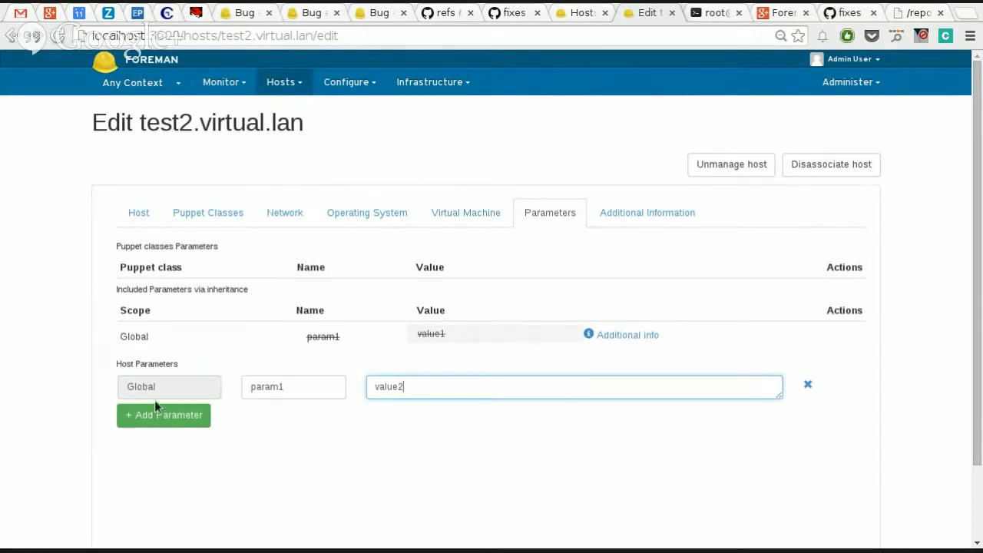
{"action": "type", "text": "2"}
{"action": "scroll", "coordinate": [385, 448], "scroll_direction": "down", "scroll_amount": 2}
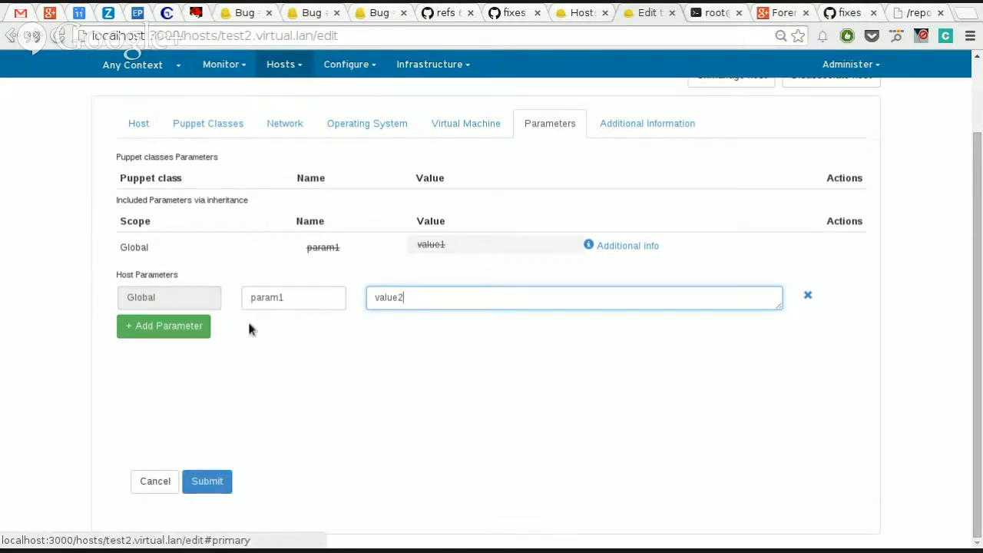
{"action": "left_click", "coordinate": [226, 482]}
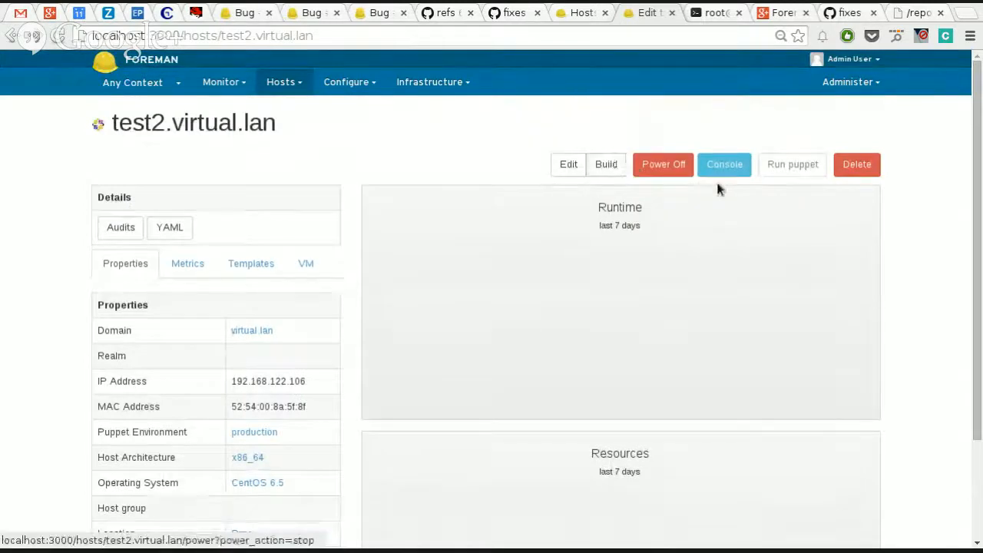
Step: Enable test2.virtual.lan for rebuild on its next boot and restart the machine from its console
{"action": "left_click", "coordinate": [351, 83]}
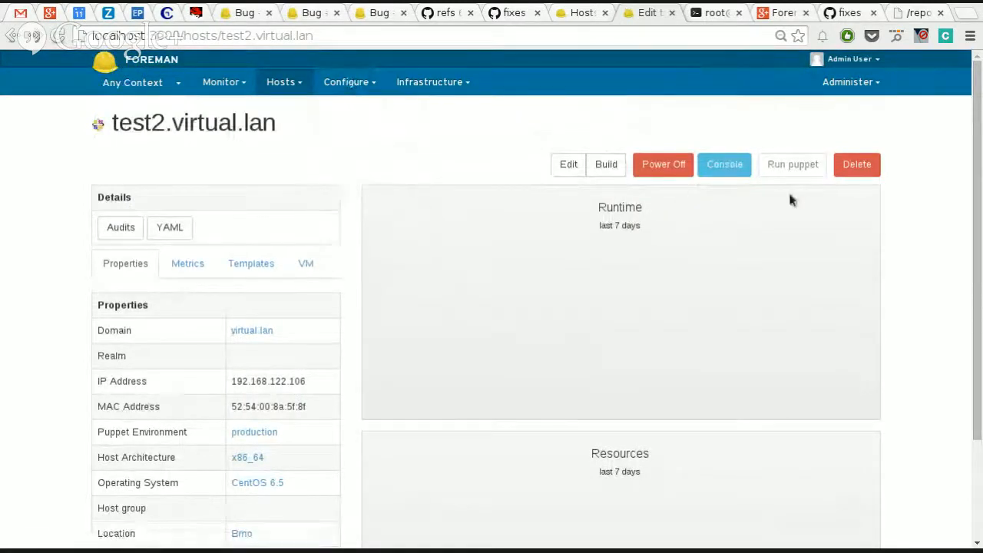
{"action": "left_click", "coordinate": [603, 165]}
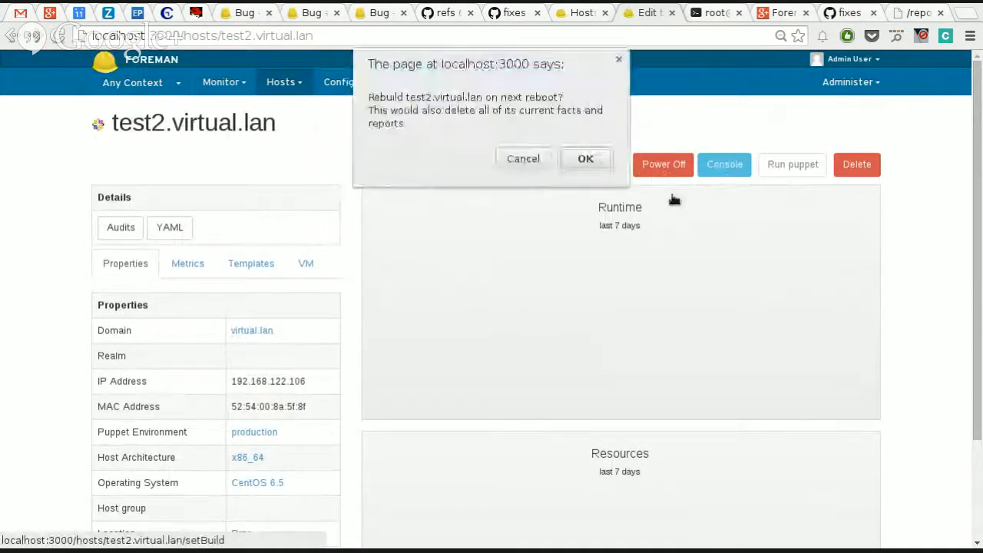
{"action": "left_click", "coordinate": [598, 162]}
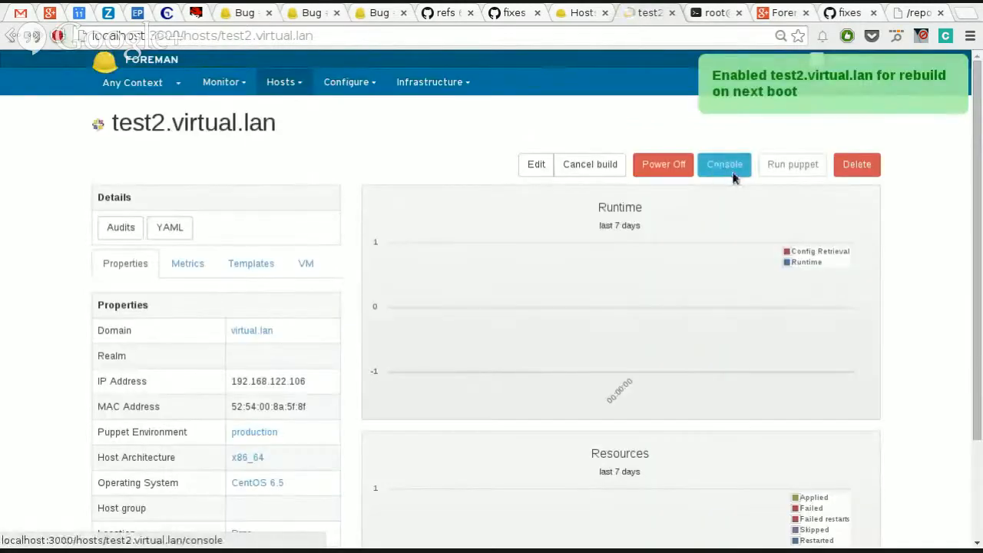
{"action": "left_click", "coordinate": [733, 177]}
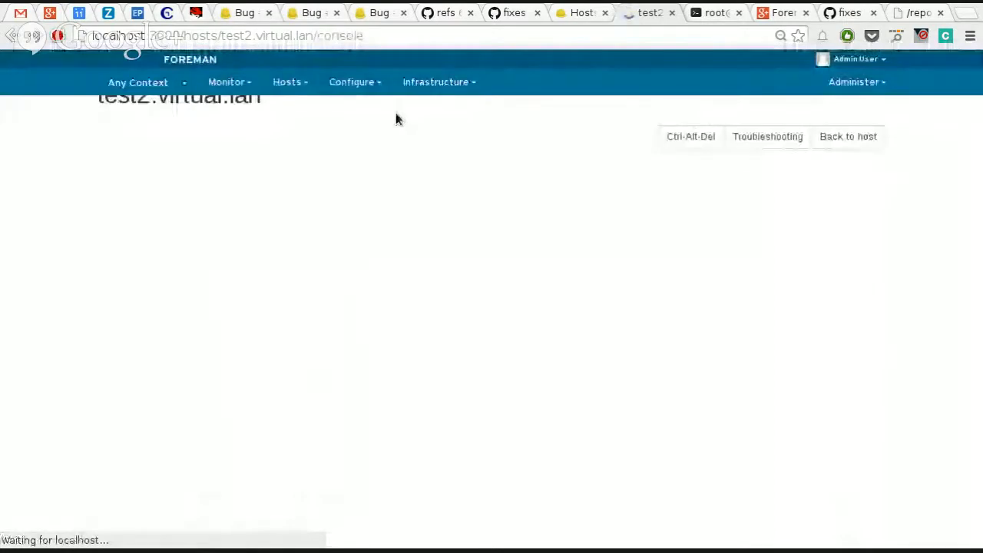
{"action": "left_click", "coordinate": [665, 172]}
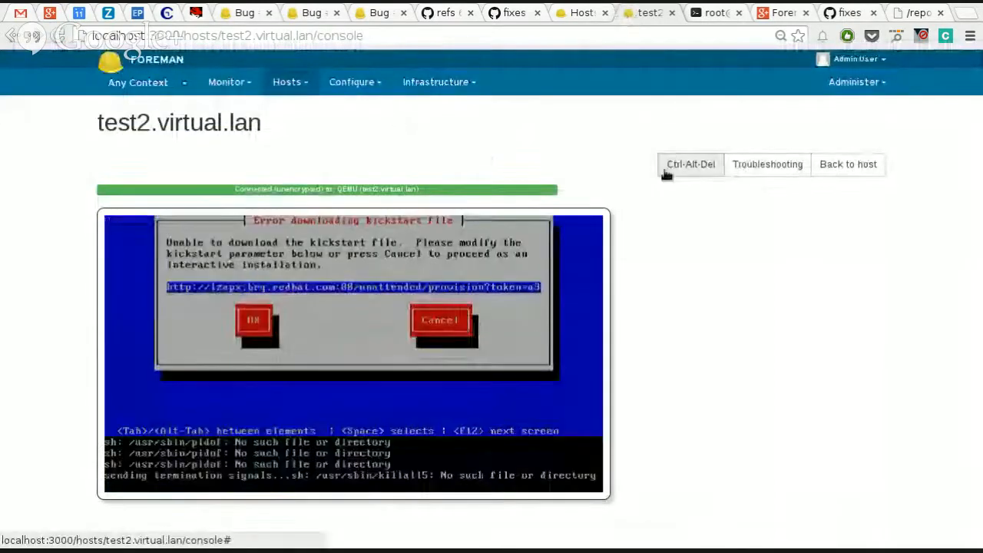
{"action": "left_click", "coordinate": [420, 82]}
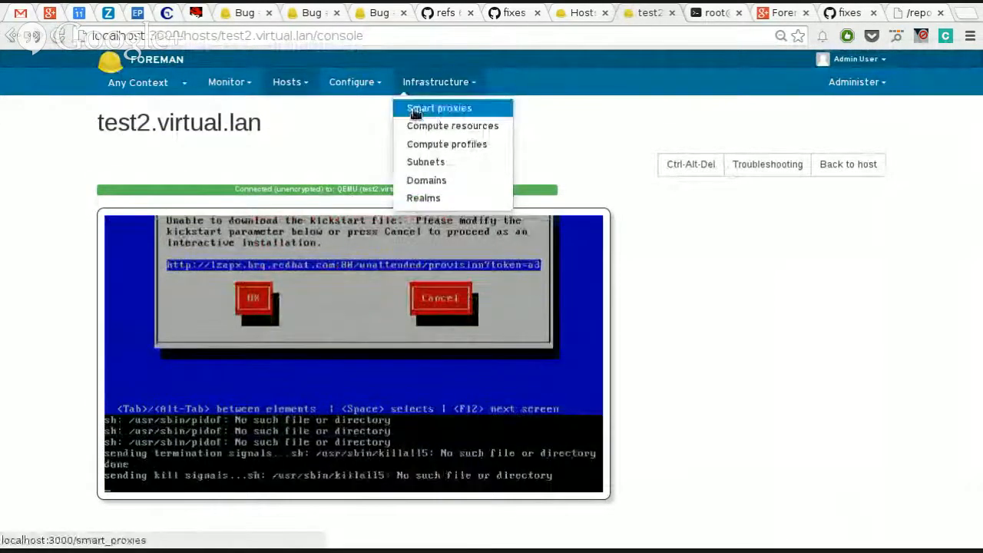
{"action": "left_click", "coordinate": [363, 89]}
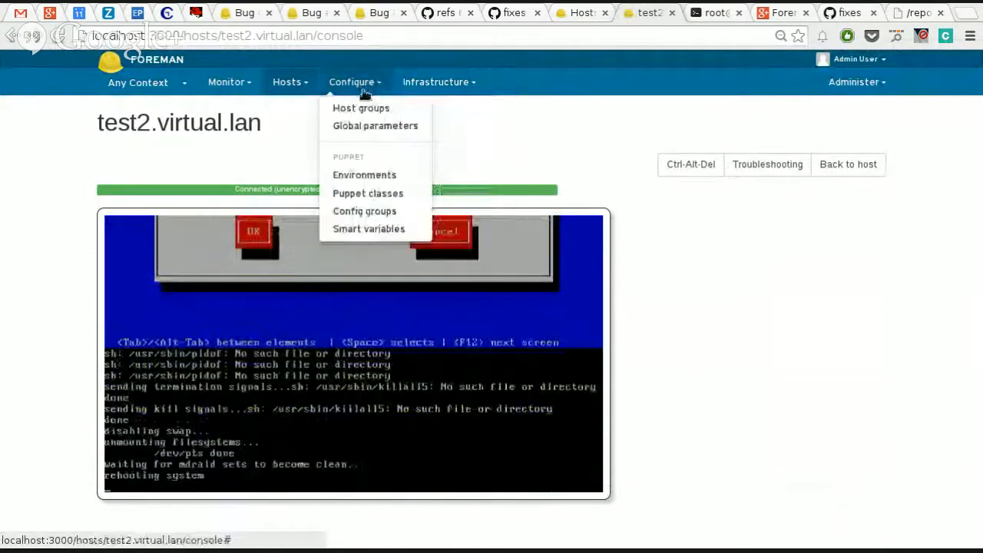
{"action": "left_click", "coordinate": [432, 86]}
{"action": "left_click", "coordinate": [315, 91]}
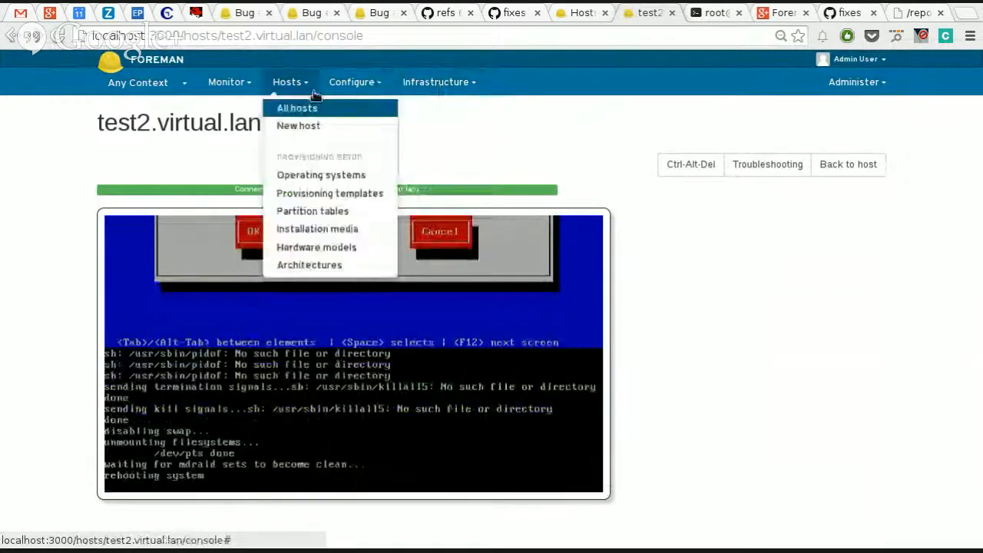
{"action": "left_click", "coordinate": [360, 86]}
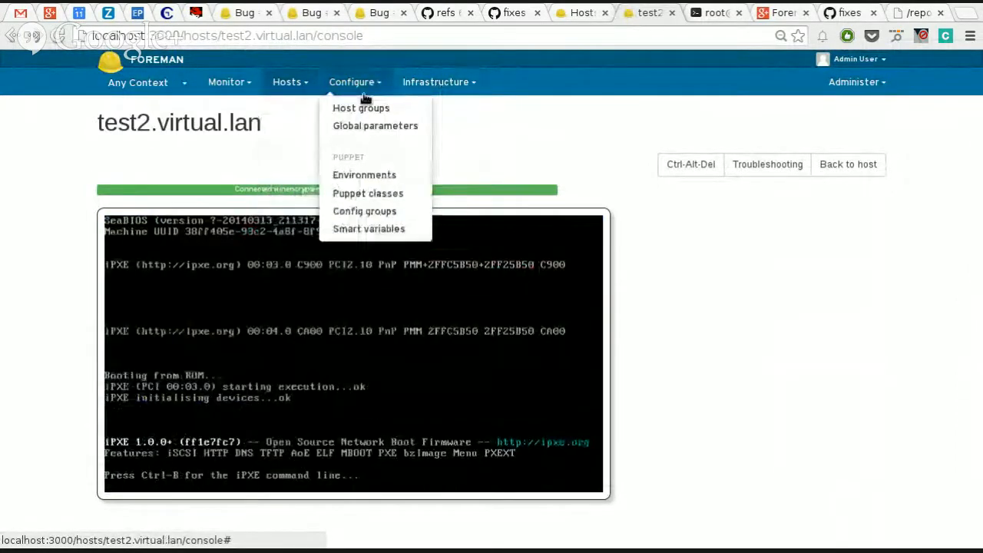
{"action": "left_click", "coordinate": [411, 85]}
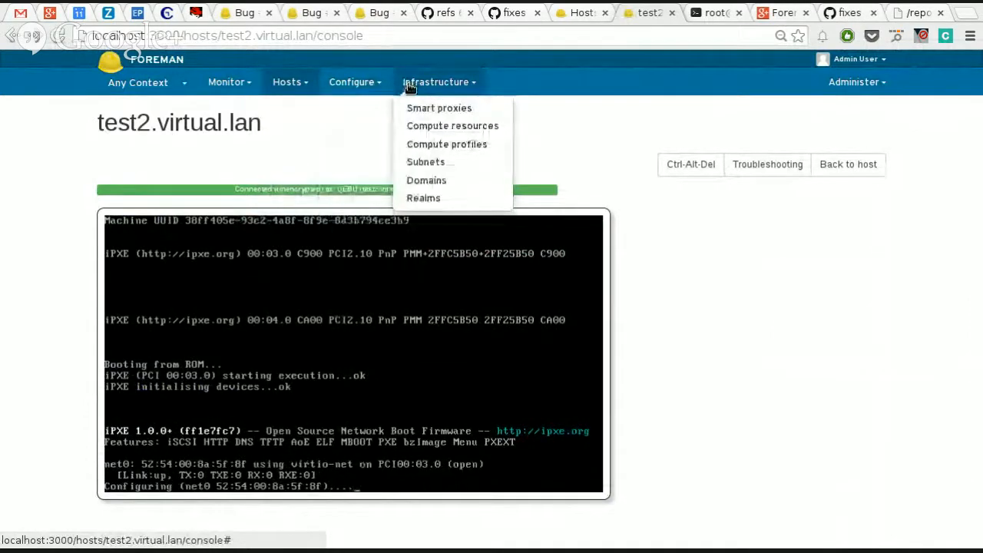
{"action": "left_click", "coordinate": [250, 86]}
{"action": "left_click", "coordinate": [288, 86]}
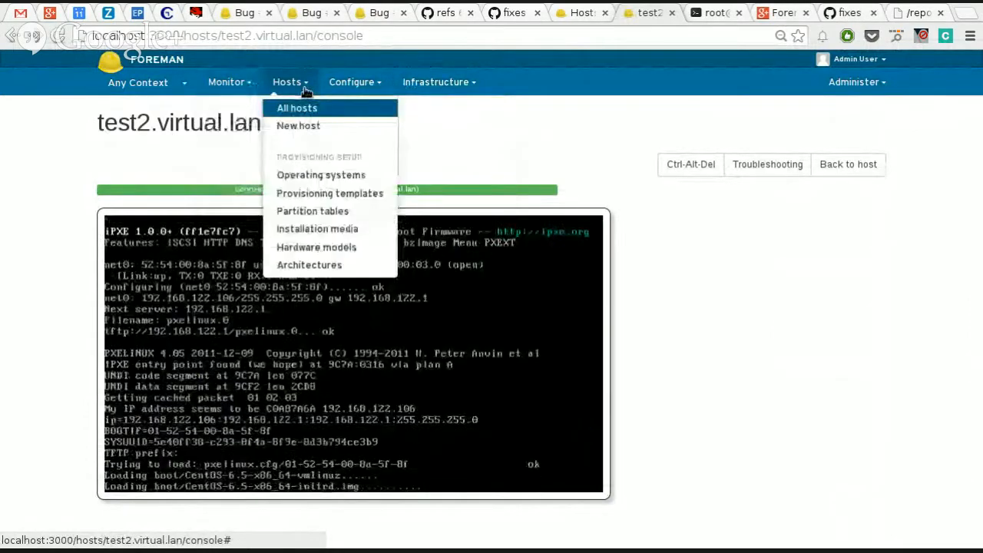
Step: Start a new host group named base and set its environment to production
{"action": "left_click", "coordinate": [352, 84]}
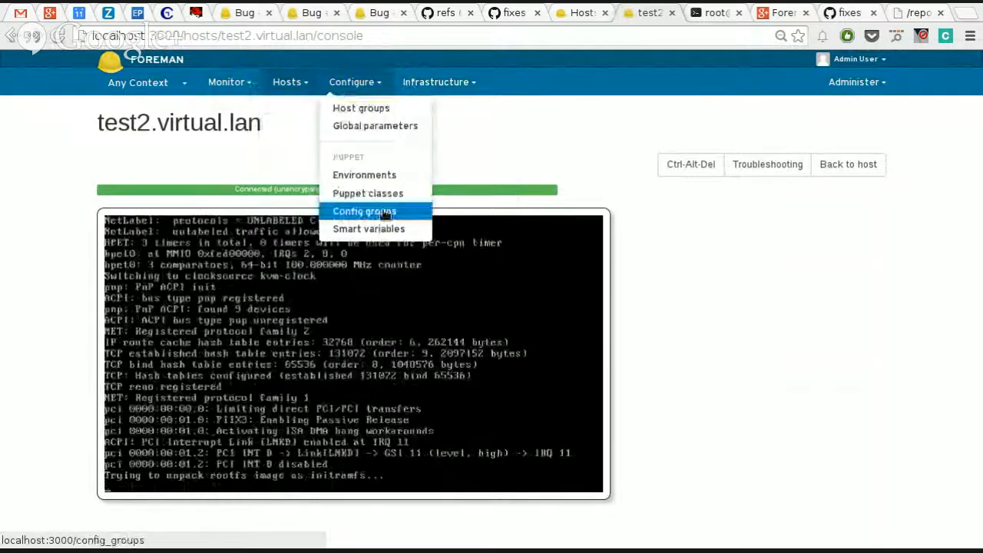
{"action": "left_click", "coordinate": [367, 115]}
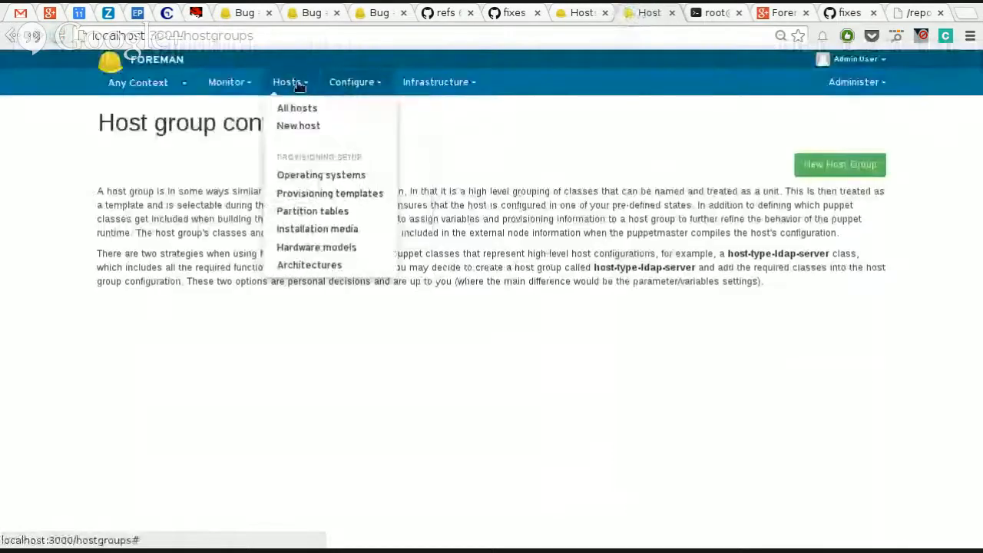
{"action": "mouse_move", "coordinate": [328, 86]}
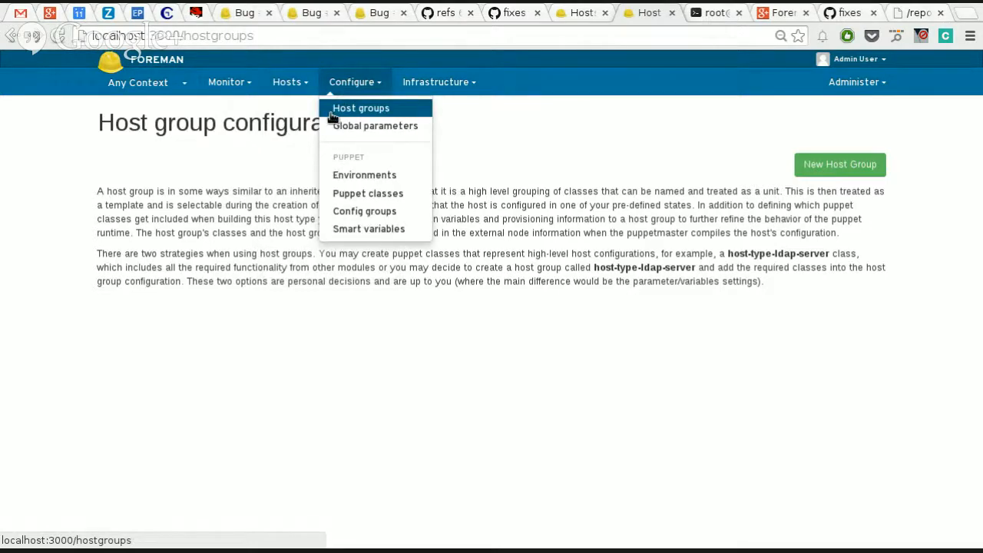
{"action": "left_click", "coordinate": [332, 112]}
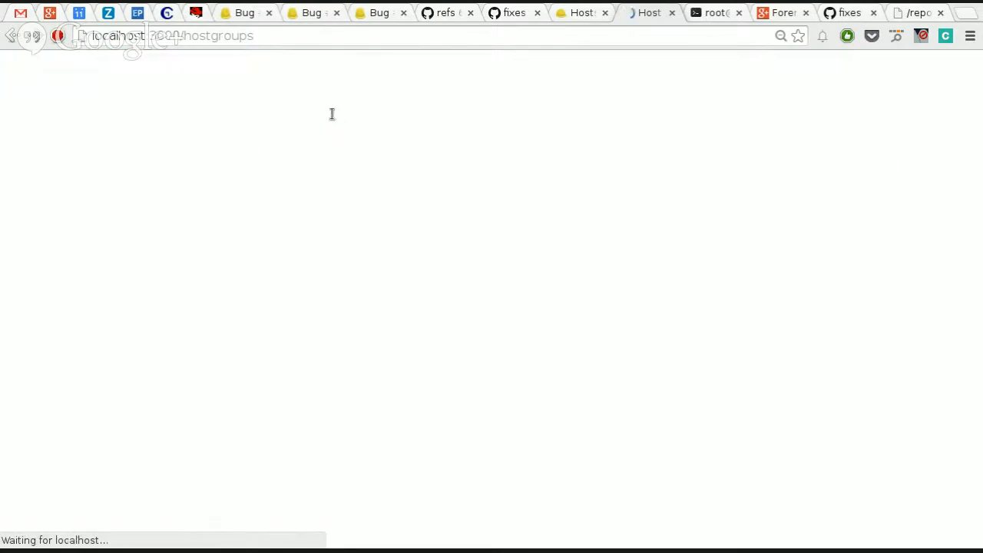
{"action": "left_click", "coordinate": [863, 166]}
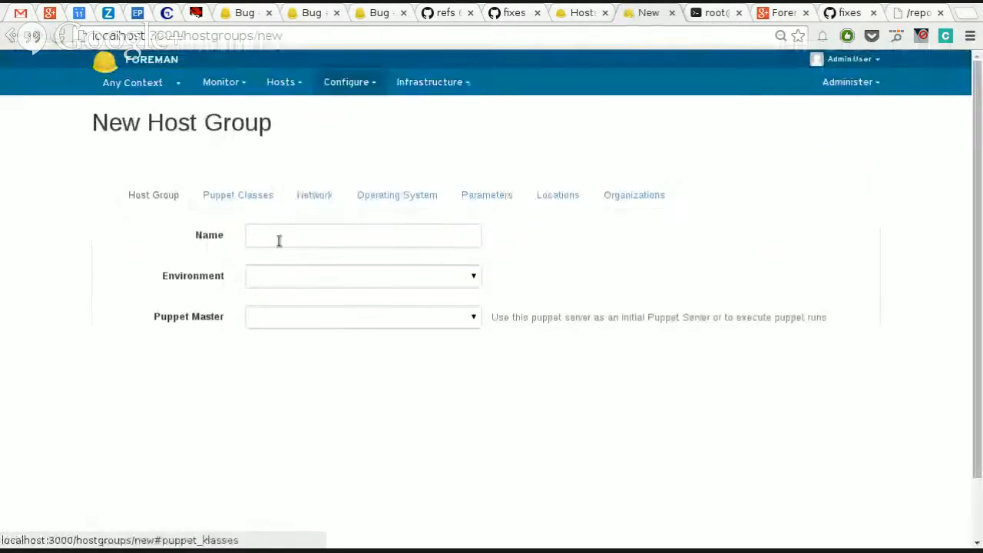
{"action": "left_click", "coordinate": [278, 240]}
{"action": "type", "text": "base"}
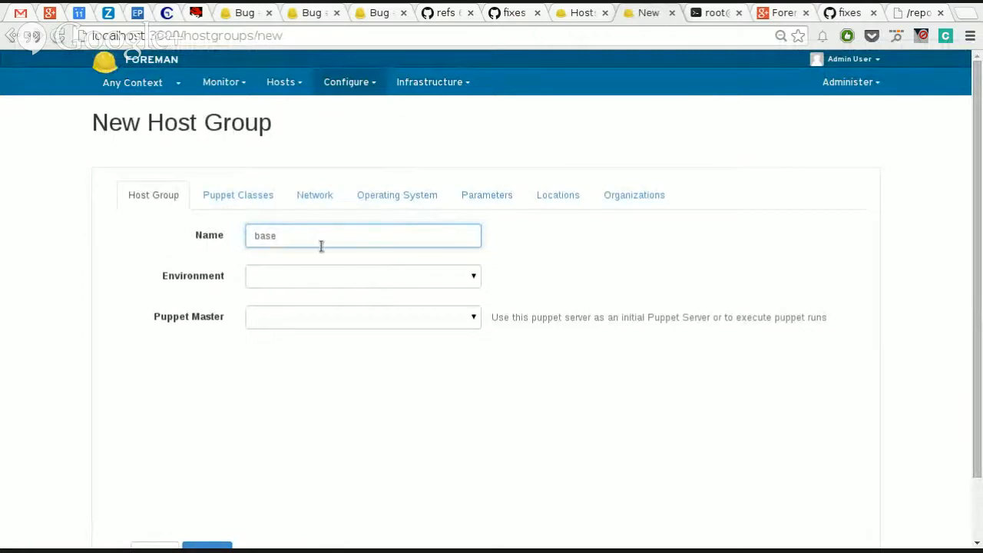
{"action": "left_click", "coordinate": [282, 278]}
{"action": "left_click", "coordinate": [290, 301]}
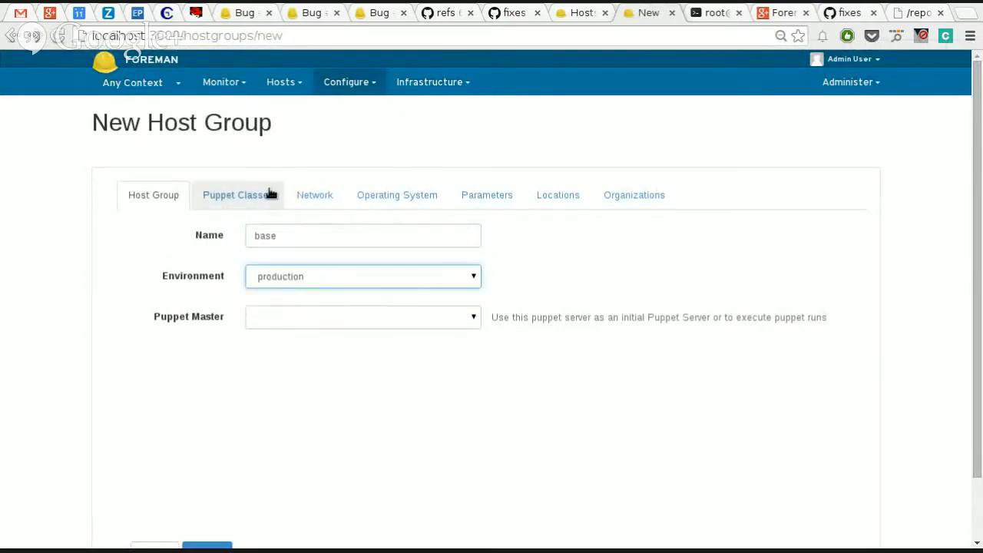
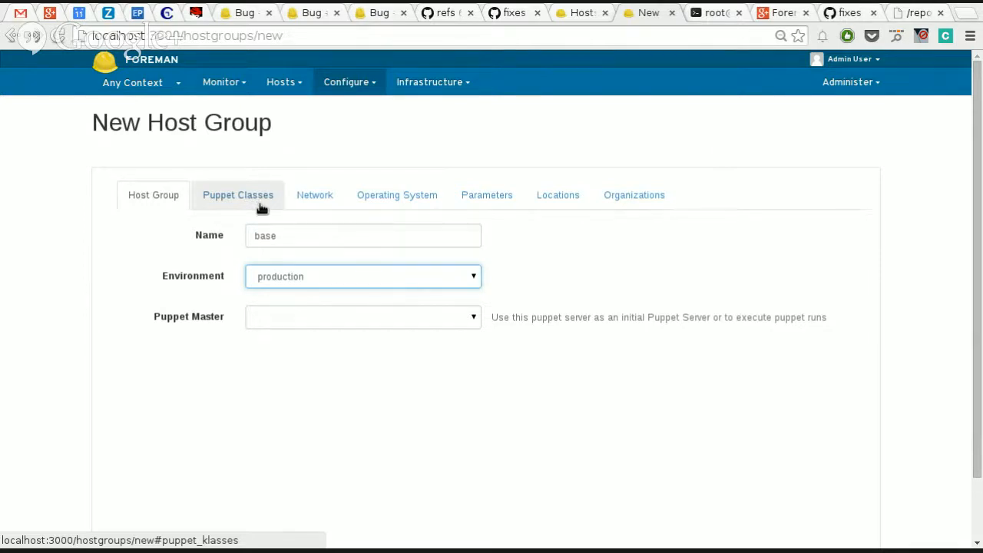
Step: Include the Puppet class firewall::linux in the base host group
{"action": "left_click", "coordinate": [243, 198]}
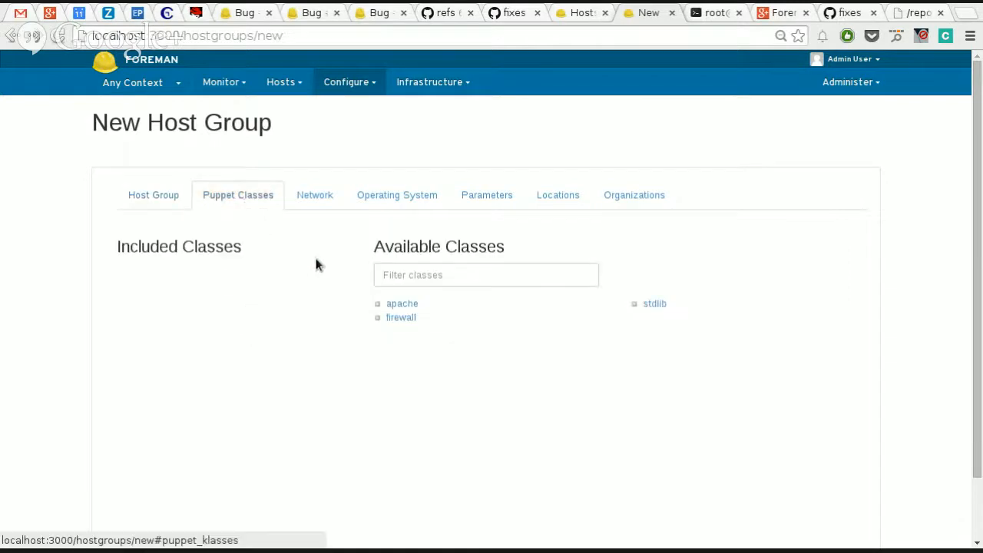
{"action": "left_click", "coordinate": [403, 318]}
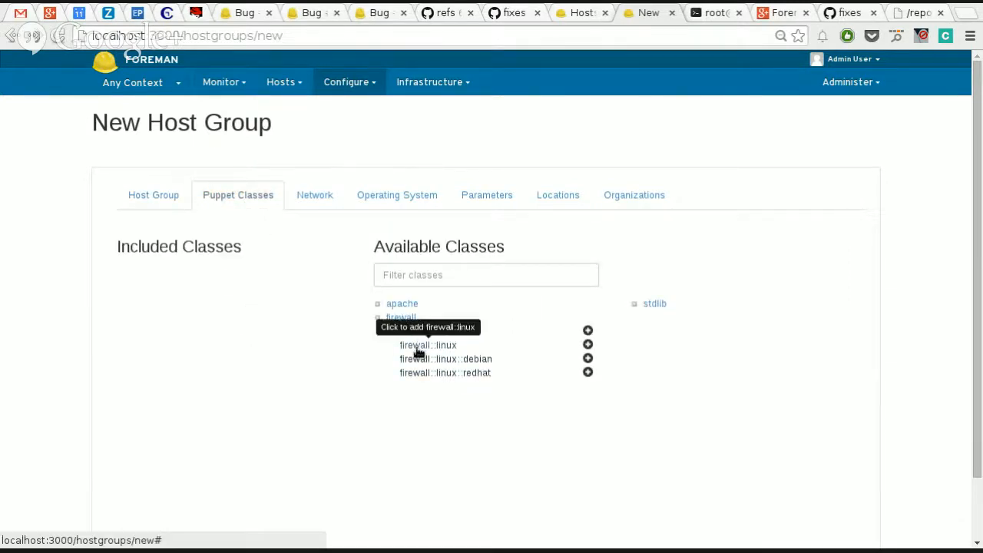
{"action": "left_click", "coordinate": [414, 346]}
Step: Set the base host group's domain to virtual.lan and its subnet to virtual.lan
{"action": "left_click", "coordinate": [327, 207]}
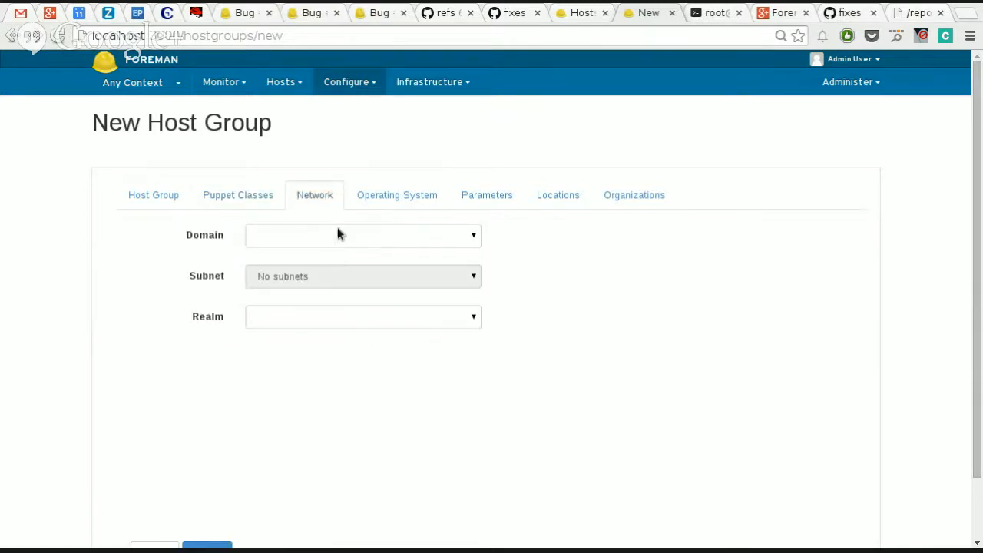
{"action": "left_click", "coordinate": [413, 200]}
{"action": "left_click", "coordinate": [315, 200]}
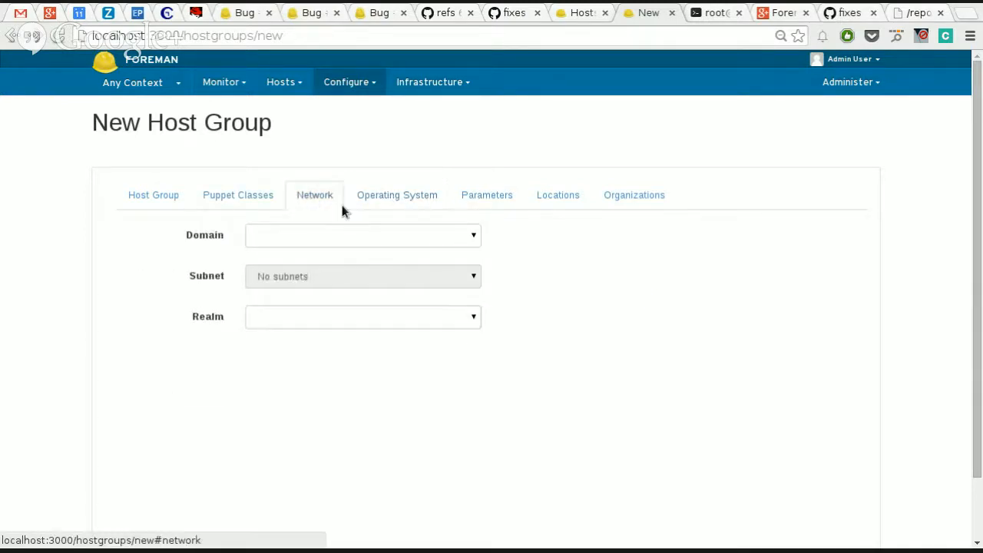
{"action": "left_click", "coordinate": [346, 235]}
{"action": "left_click", "coordinate": [334, 259]}
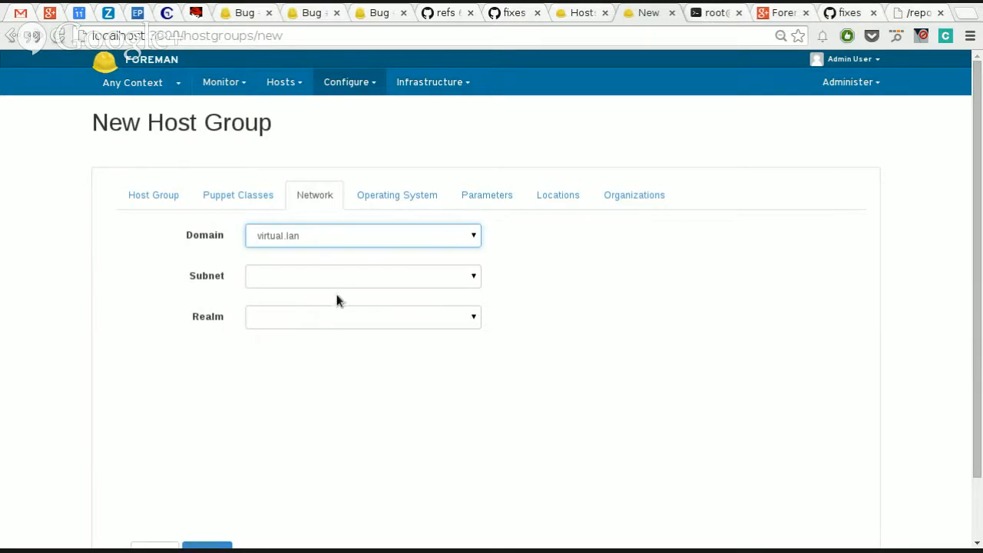
{"action": "left_click", "coordinate": [323, 278]}
{"action": "left_click", "coordinate": [366, 300]}
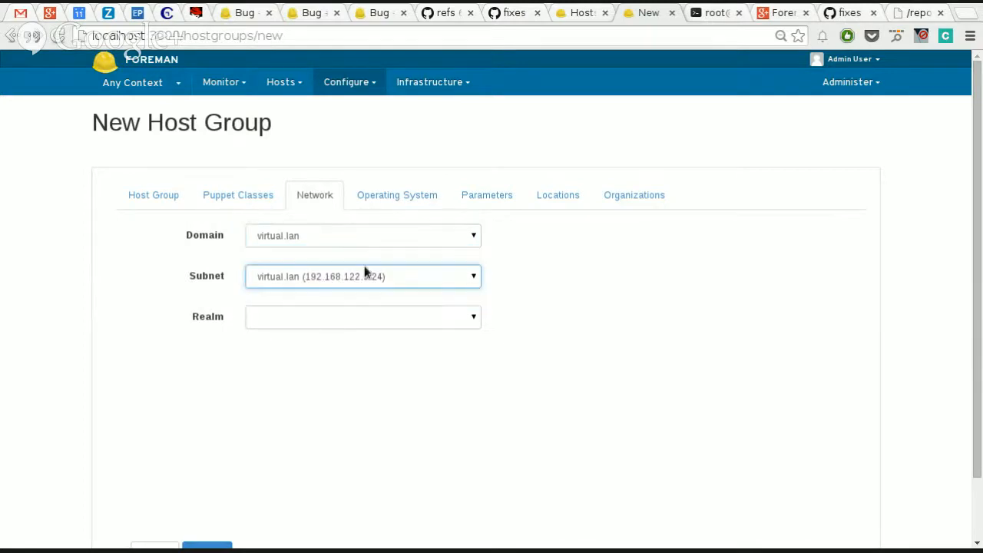
Step: Set the base host group's Puppet master to localhost and submit the group
{"action": "left_click", "coordinate": [150, 198]}
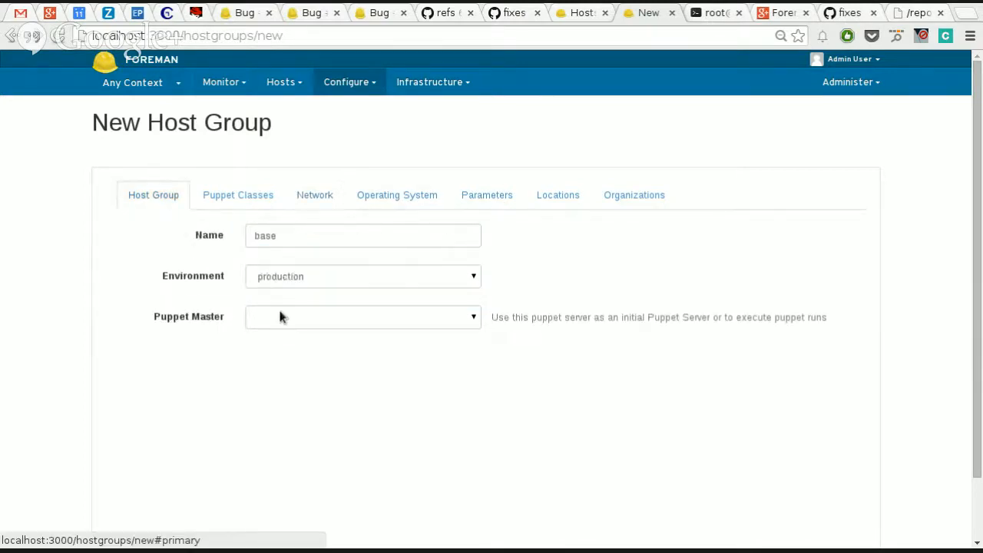
{"action": "left_click", "coordinate": [300, 319]}
{"action": "left_click", "coordinate": [323, 341]}
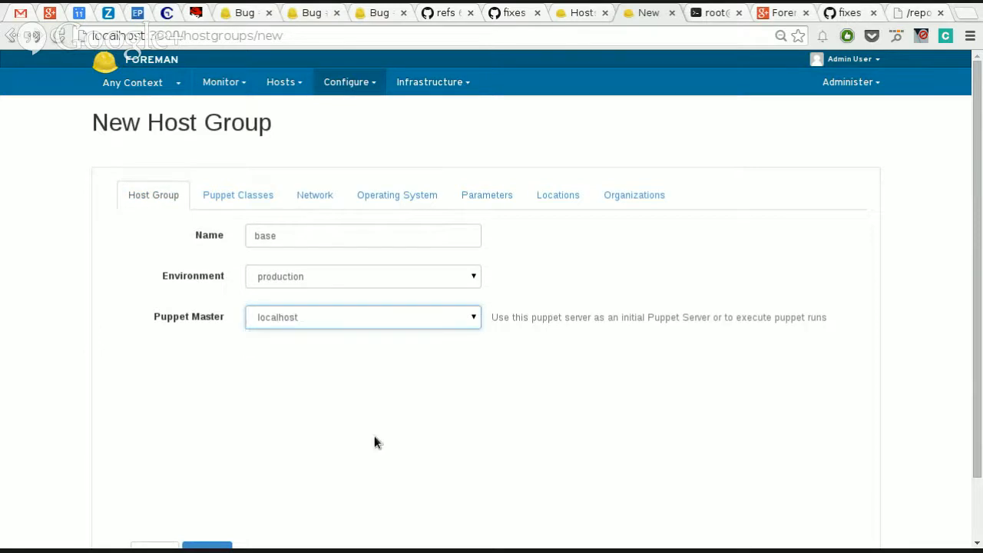
{"action": "scroll", "coordinate": [374, 435], "scroll_direction": "down", "scroll_amount": 1}
{"action": "left_click", "coordinate": [207, 482]}
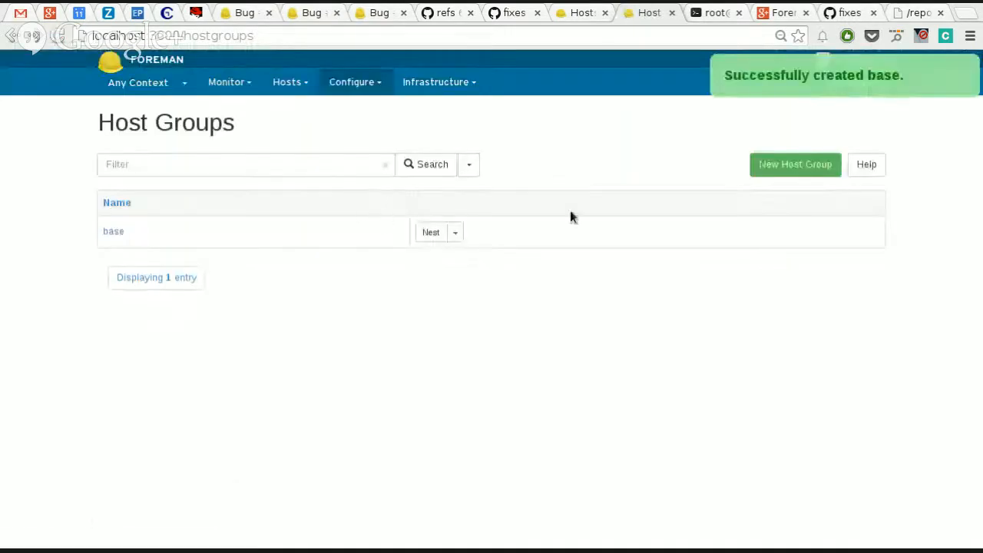
Step: Start another host group with base as its parent and name it centos65
{"action": "left_click", "coordinate": [798, 178]}
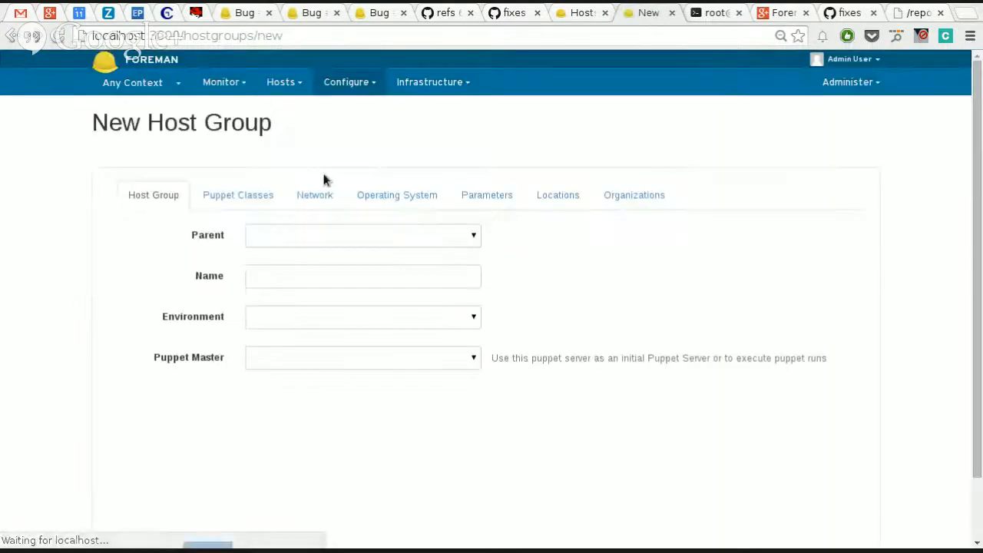
{"action": "left_click", "coordinate": [306, 239]}
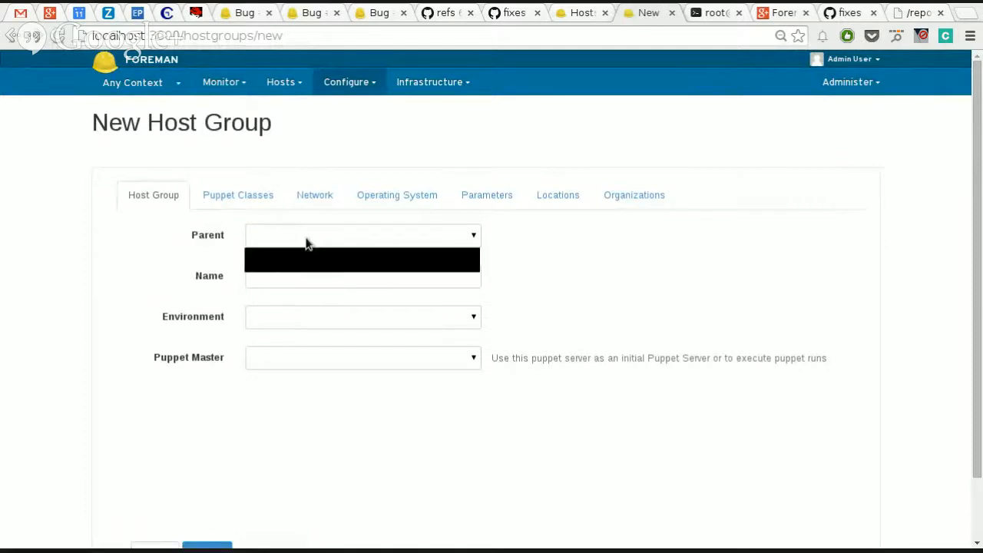
{"action": "left_click", "coordinate": [202, 244]}
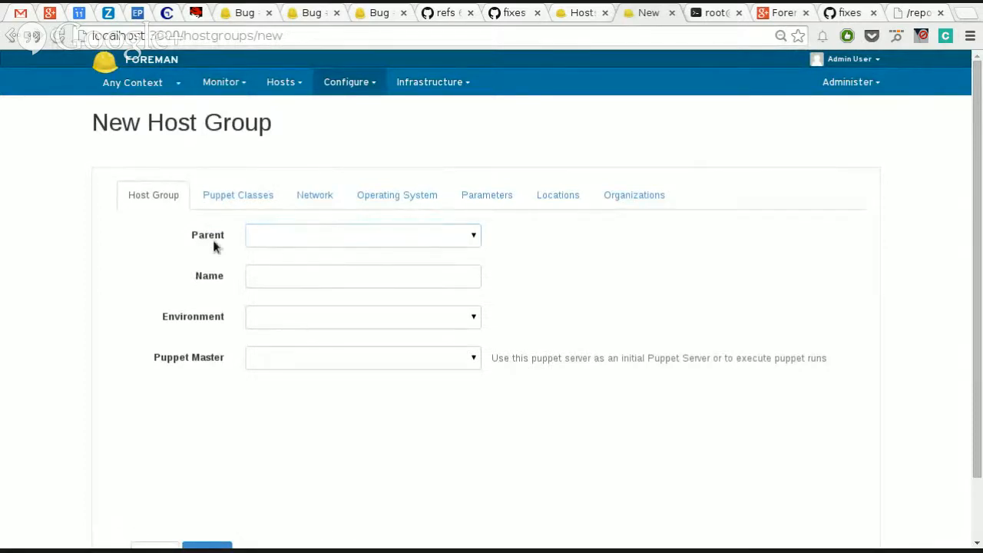
{"action": "left_click", "coordinate": [296, 238]}
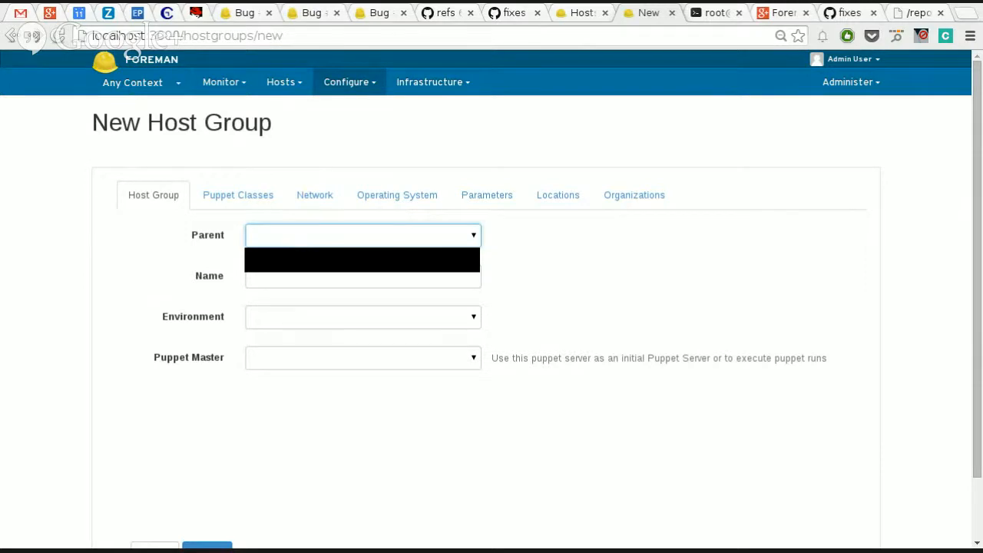
{"action": "left_click", "coordinate": [308, 257]}
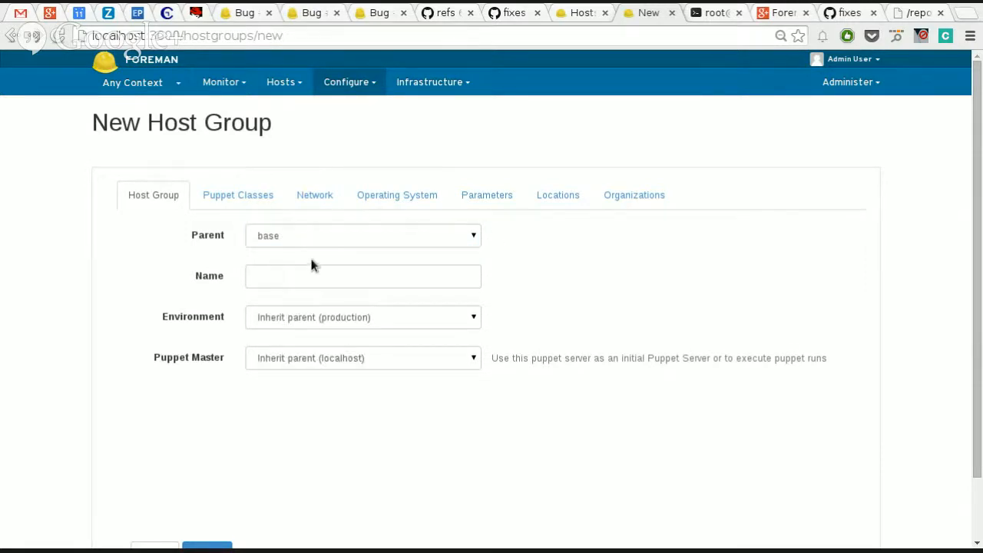
{"action": "left_click", "coordinate": [316, 275]}
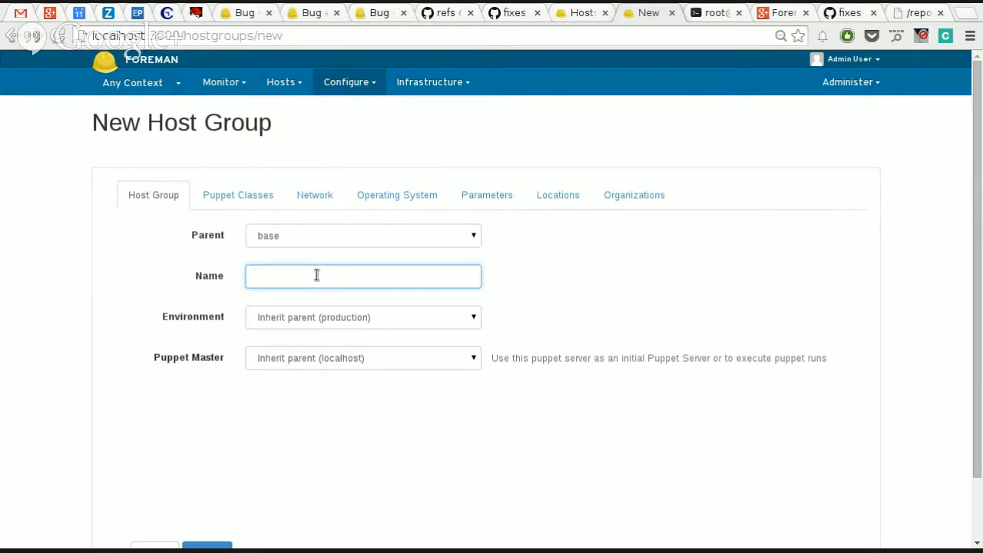
{"action": "type", "text": "centos"}
{"action": "key", "text": "Down"}
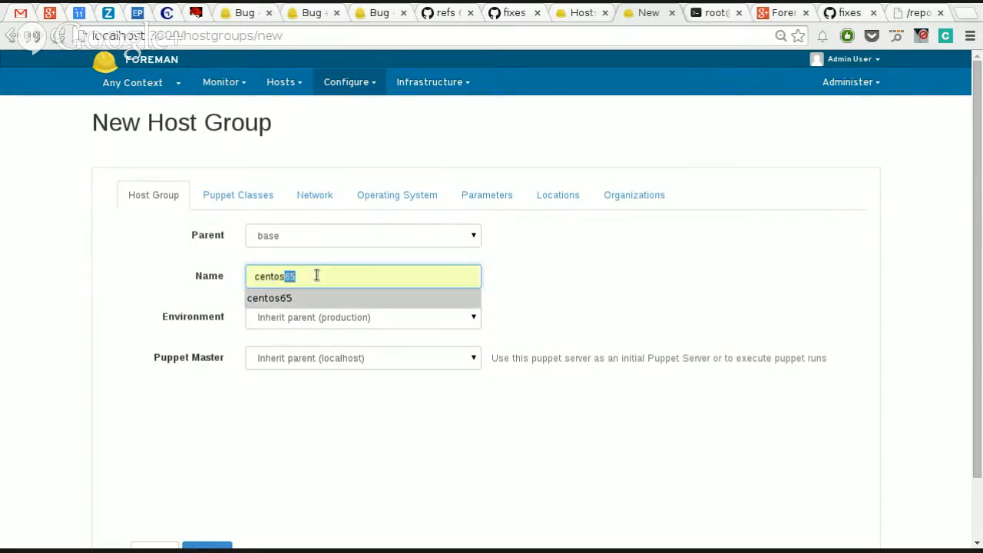
{"action": "key", "text": "Return"}
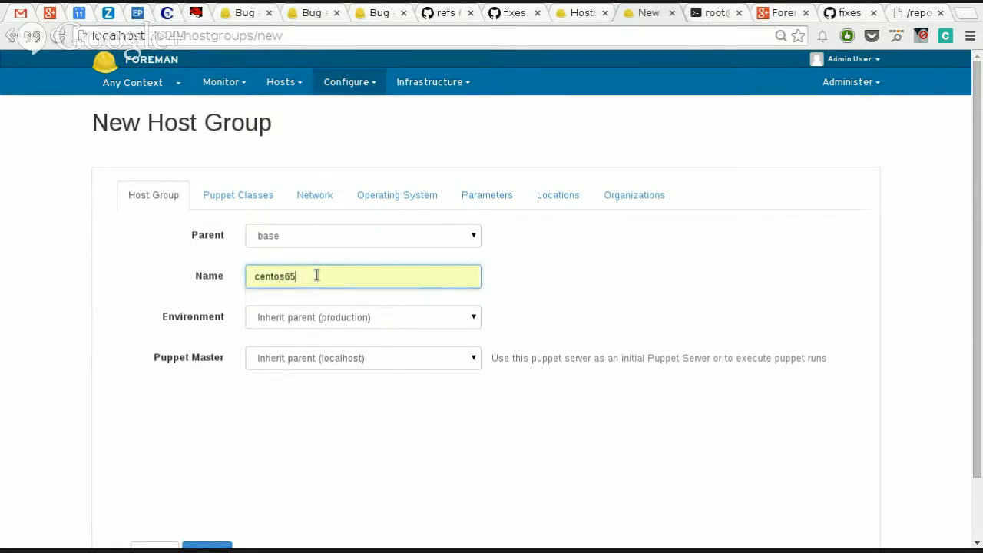
Step: Check the environment and subnet choices that centos65 inherits from its parent
{"action": "left_click", "coordinate": [323, 318]}
{"action": "left_click", "coordinate": [323, 318]}
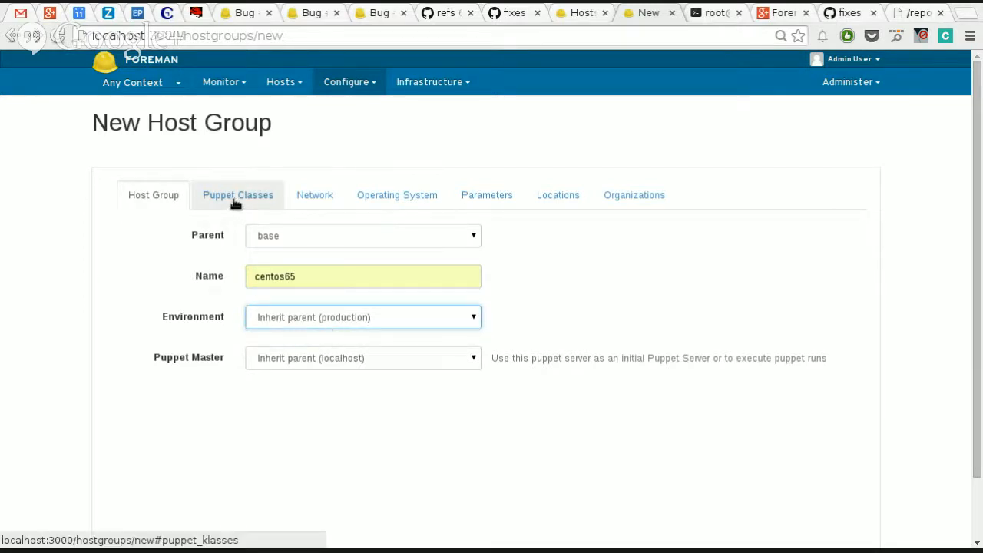
{"action": "left_click", "coordinate": [312, 194]}
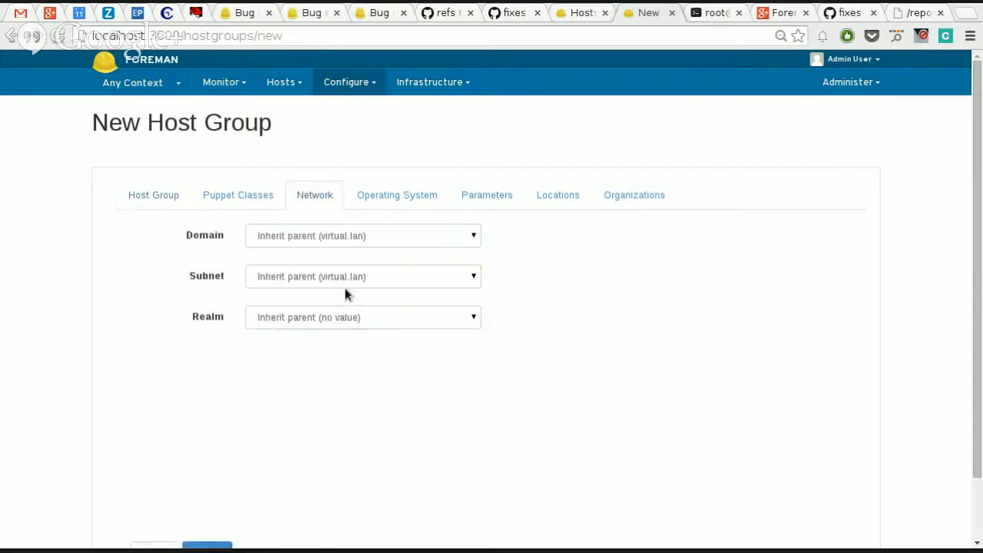
{"action": "left_click", "coordinate": [323, 283]}
{"action": "left_click", "coordinate": [323, 283]}
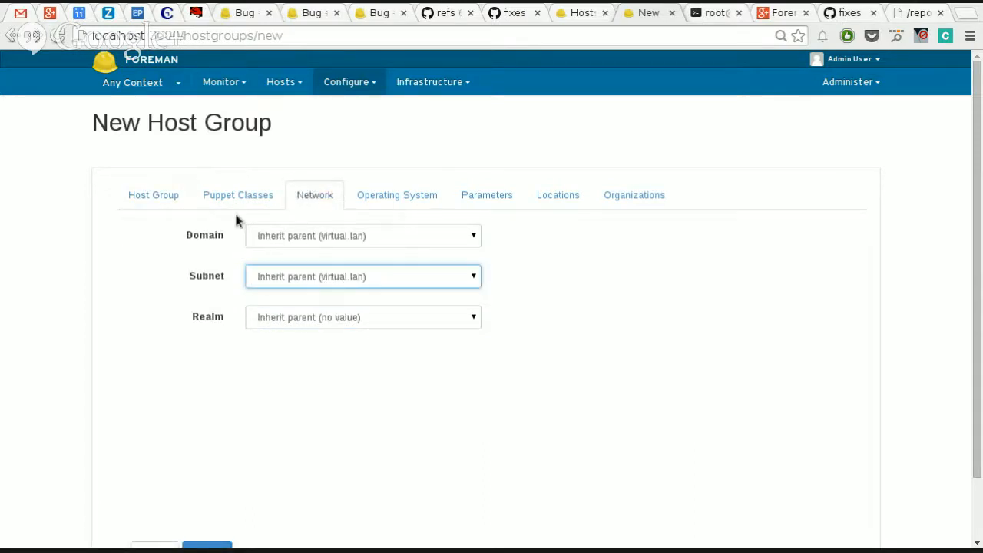
Step: Set centos65's architecture to x86_64, operating system to CentOS 6.5, media to CentOS localhost and partition table to Kickstart default
{"action": "left_click", "coordinate": [390, 204]}
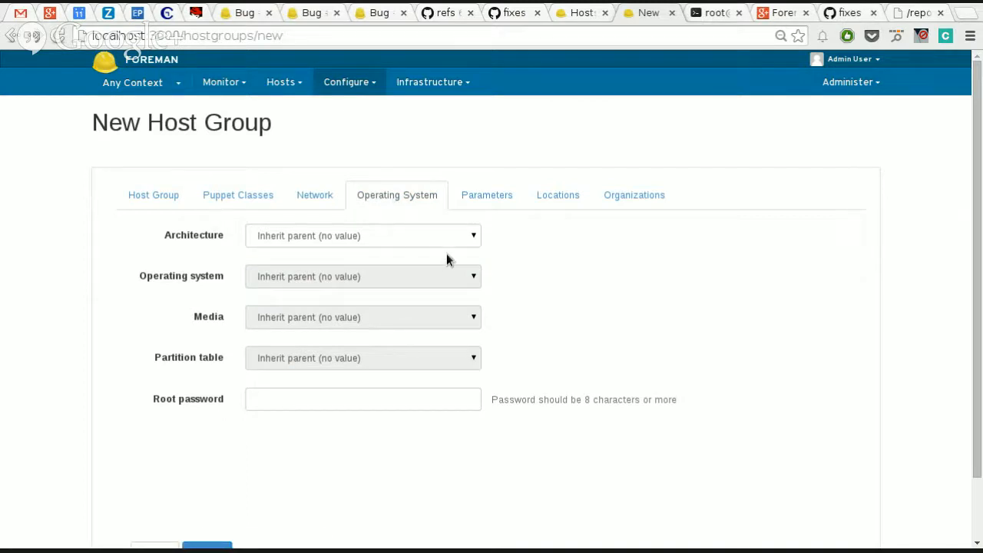
{"action": "left_click", "coordinate": [417, 235]}
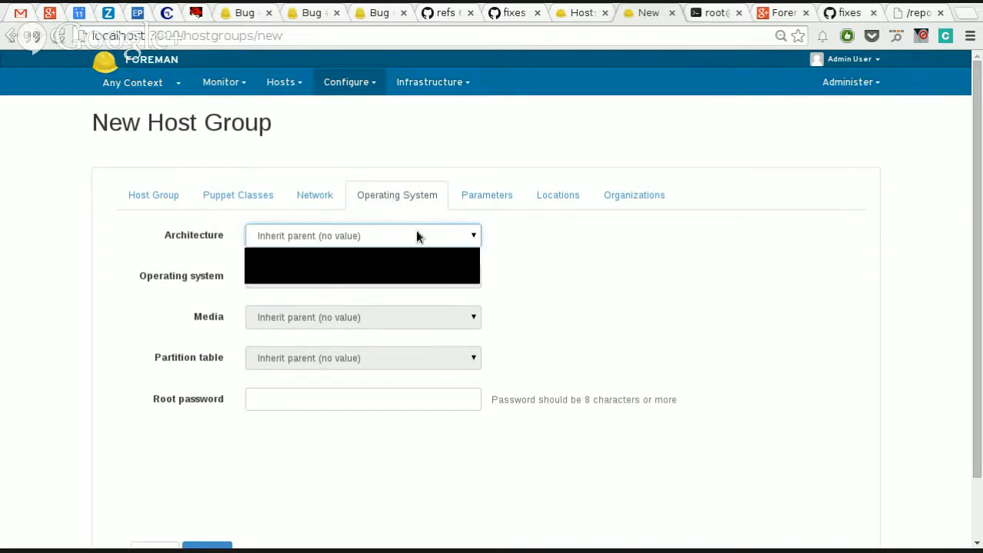
{"action": "left_click", "coordinate": [374, 279]}
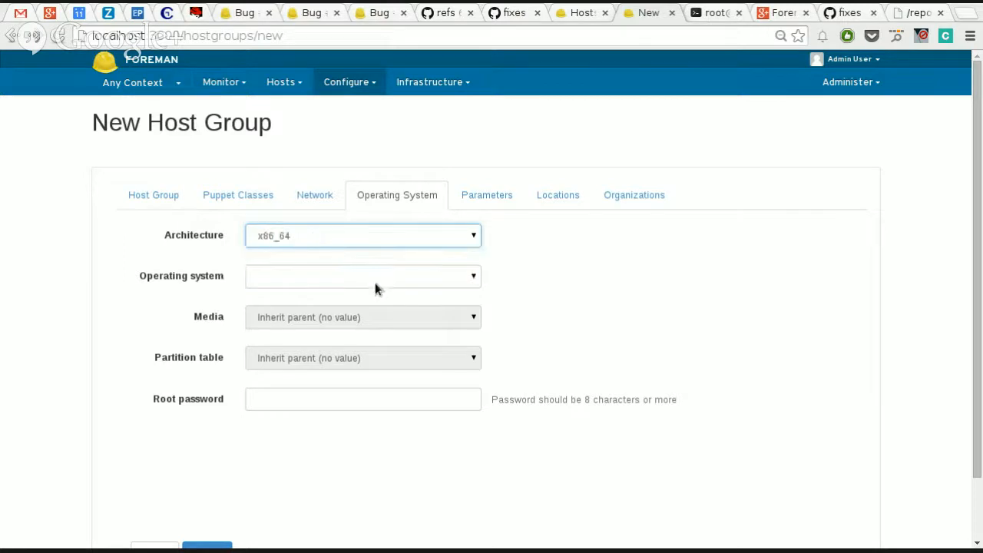
{"action": "left_click", "coordinate": [375, 282]}
{"action": "left_click", "coordinate": [369, 301]}
{"action": "left_click", "coordinate": [366, 325]}
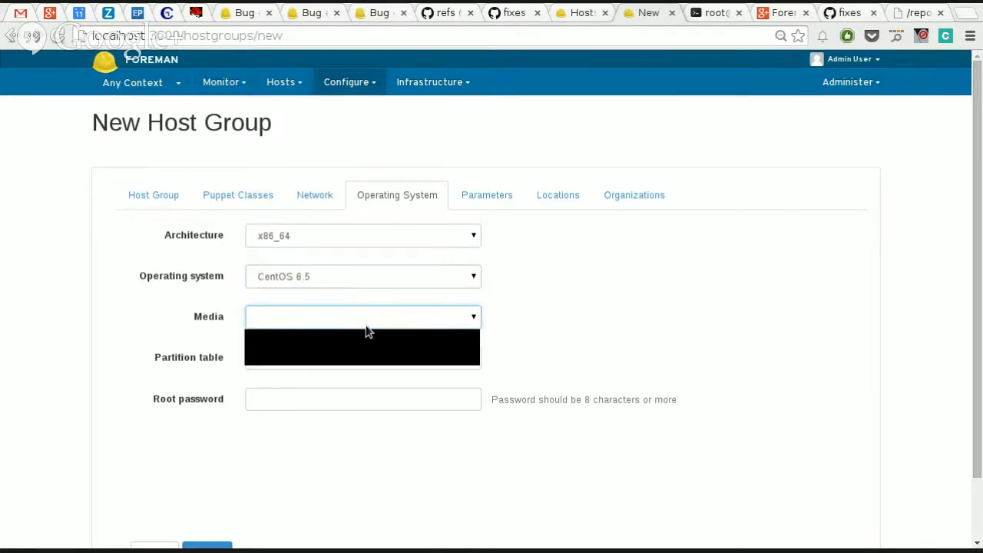
{"action": "left_click", "coordinate": [368, 343]}
{"action": "left_click", "coordinate": [364, 360]}
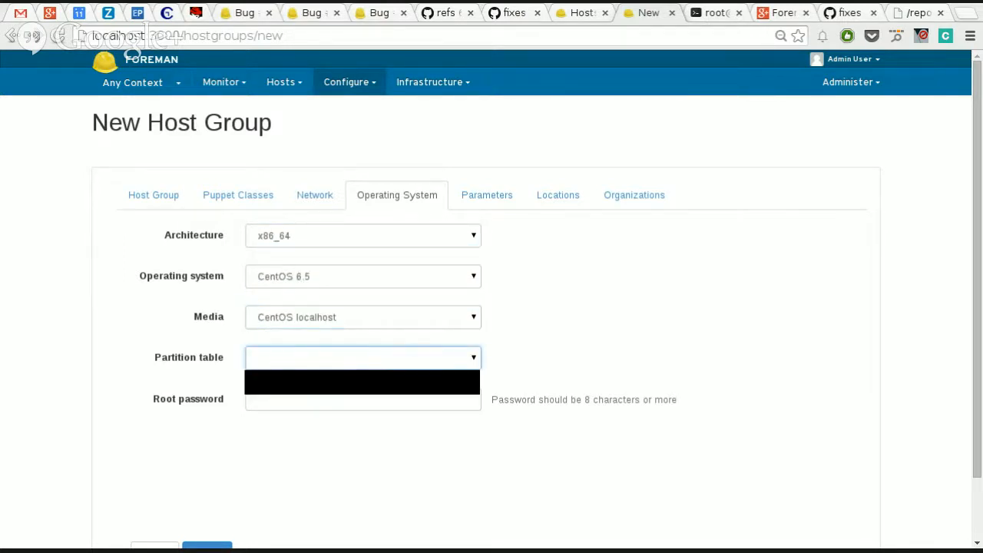
{"action": "left_click", "coordinate": [362, 382]}
{"action": "left_click", "coordinate": [348, 400]}
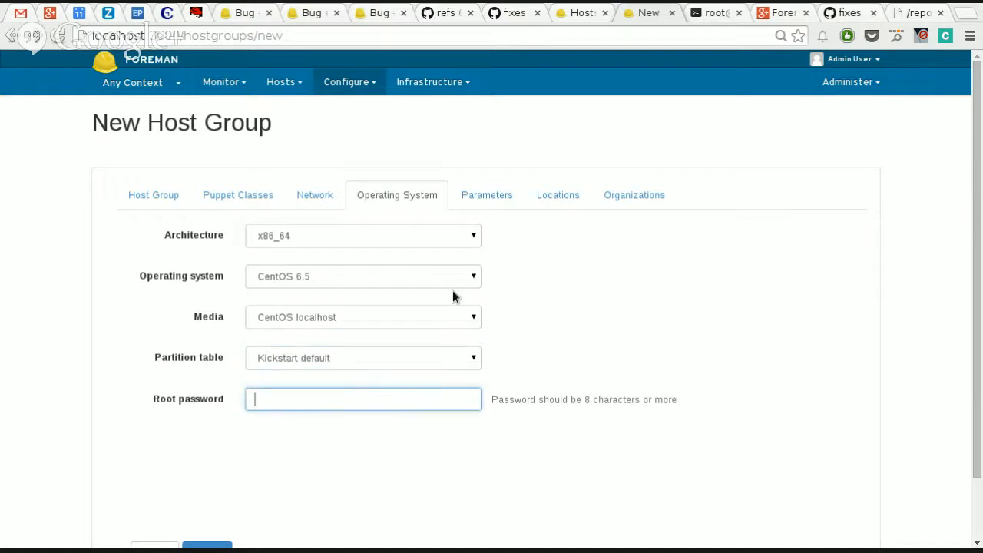
Step: Review the remaining settings of centos65, including parameters, locations, organizations and network, and submit the host group
{"action": "left_click", "coordinate": [491, 204]}
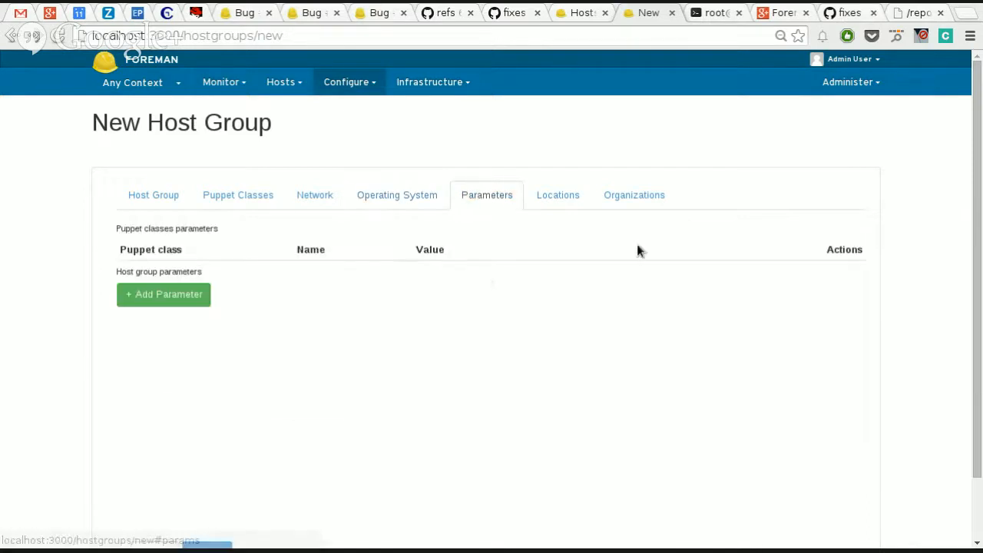
{"action": "left_click", "coordinate": [572, 197]}
{"action": "left_click", "coordinate": [614, 188]}
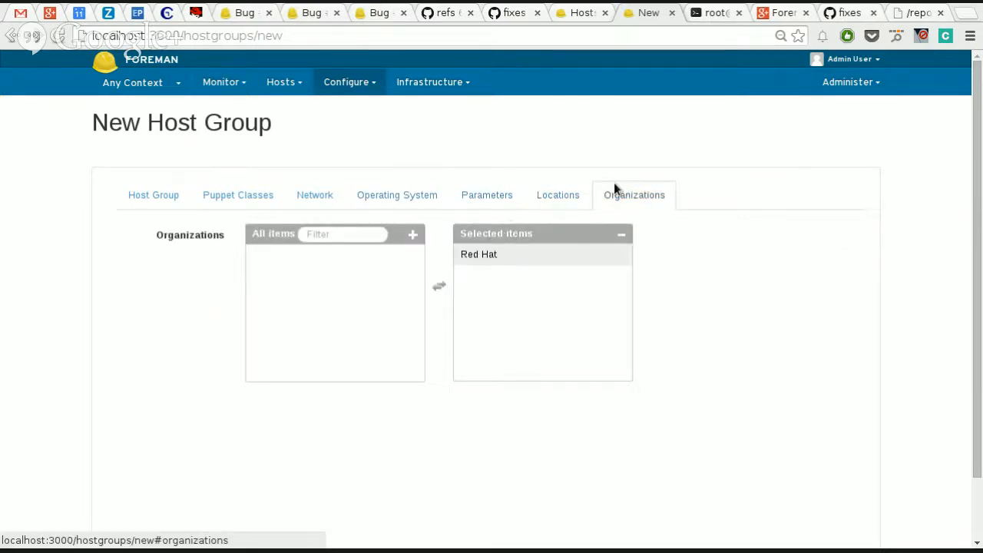
{"action": "left_click", "coordinate": [225, 199]}
{"action": "left_click", "coordinate": [313, 198]}
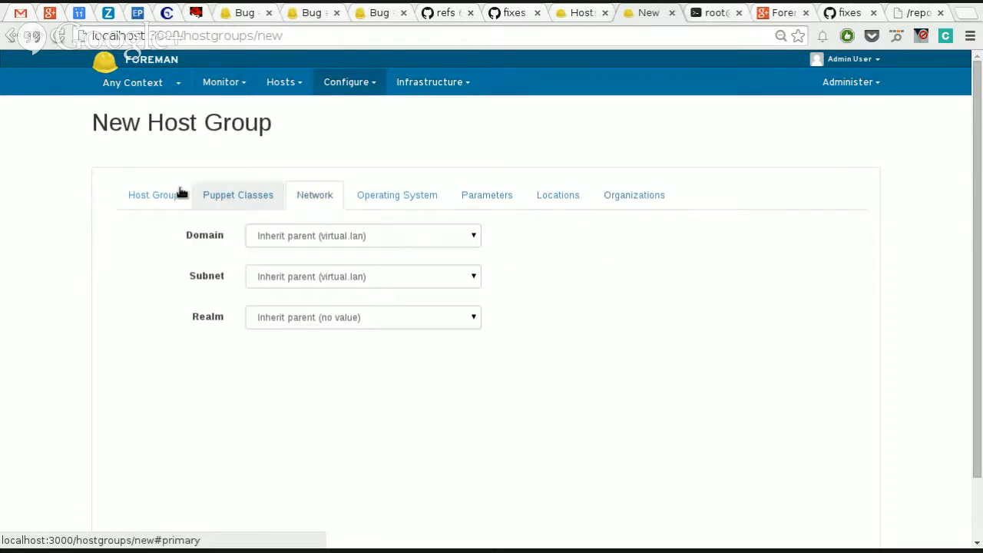
{"action": "left_click", "coordinate": [175, 194]}
{"action": "scroll", "coordinate": [253, 453], "scroll_direction": "down", "scroll_amount": 1}
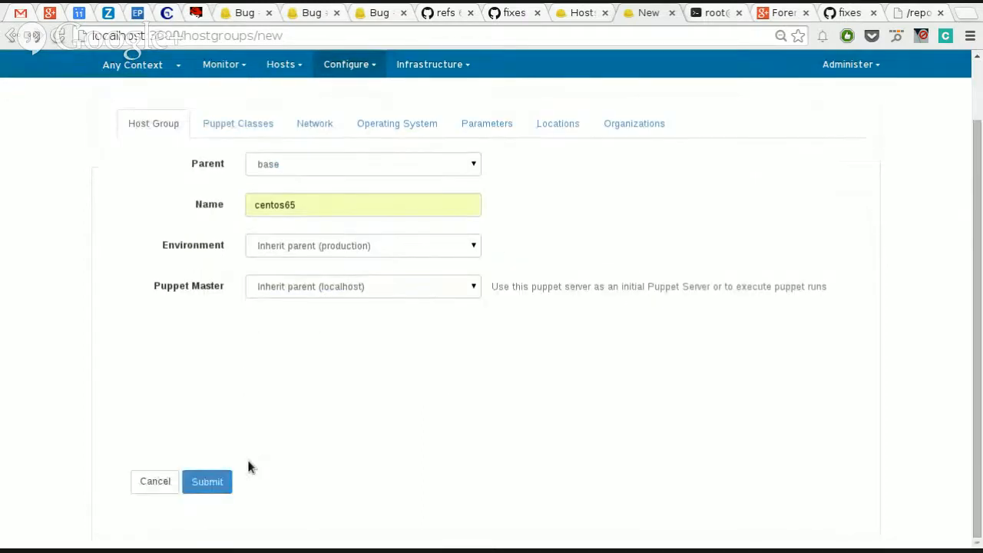
{"action": "left_click", "coordinate": [210, 487]}
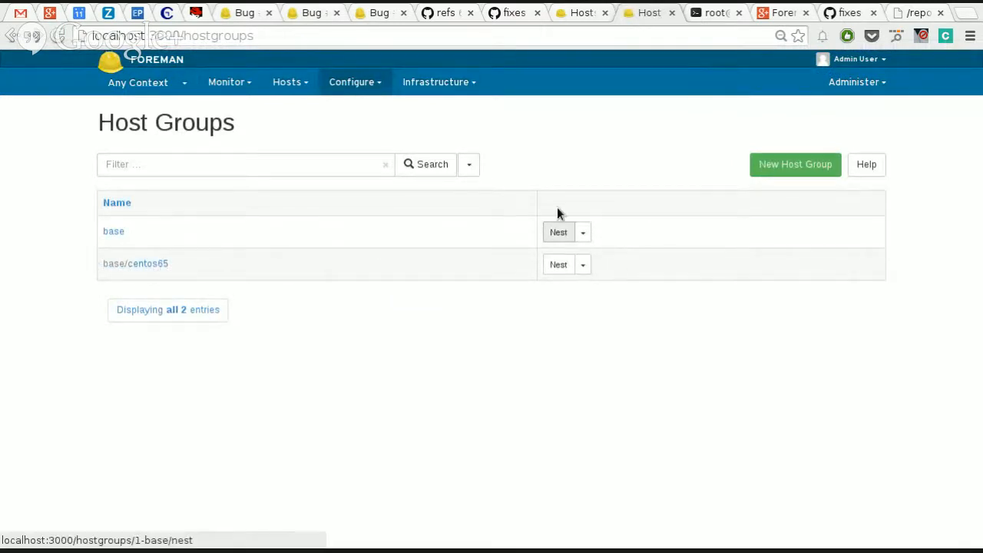
{"action": "left_click", "coordinate": [582, 238]}
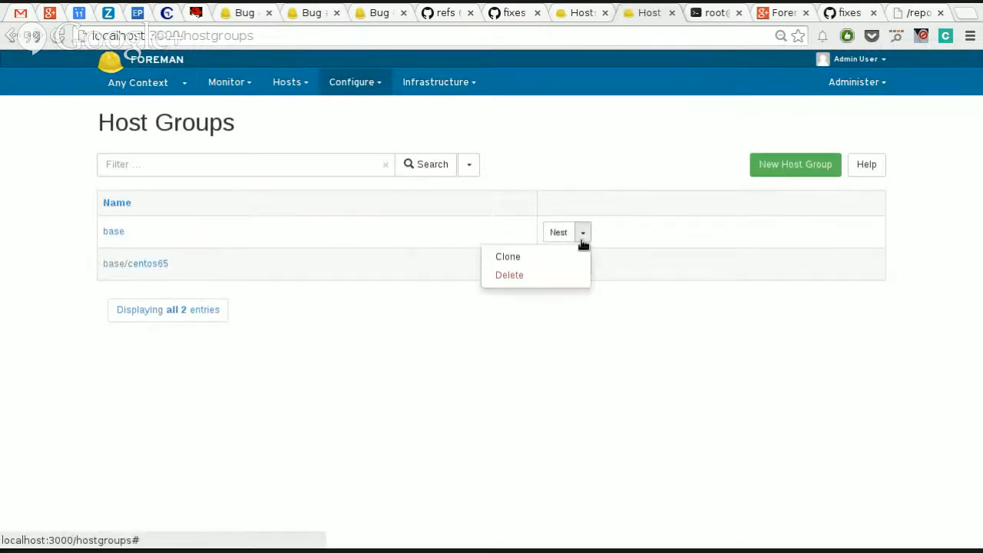
{"action": "left_click", "coordinate": [624, 275]}
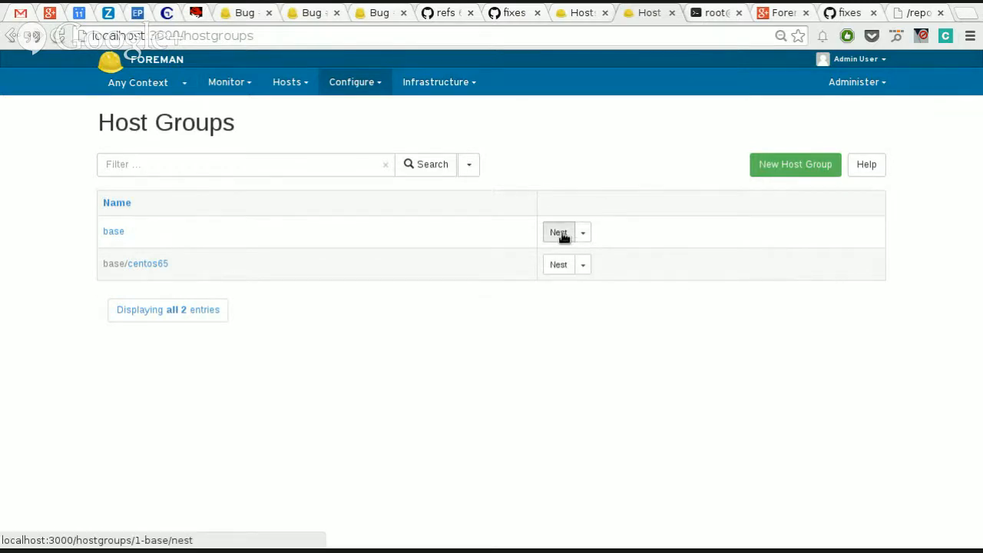
{"action": "left_click", "coordinate": [561, 234]}
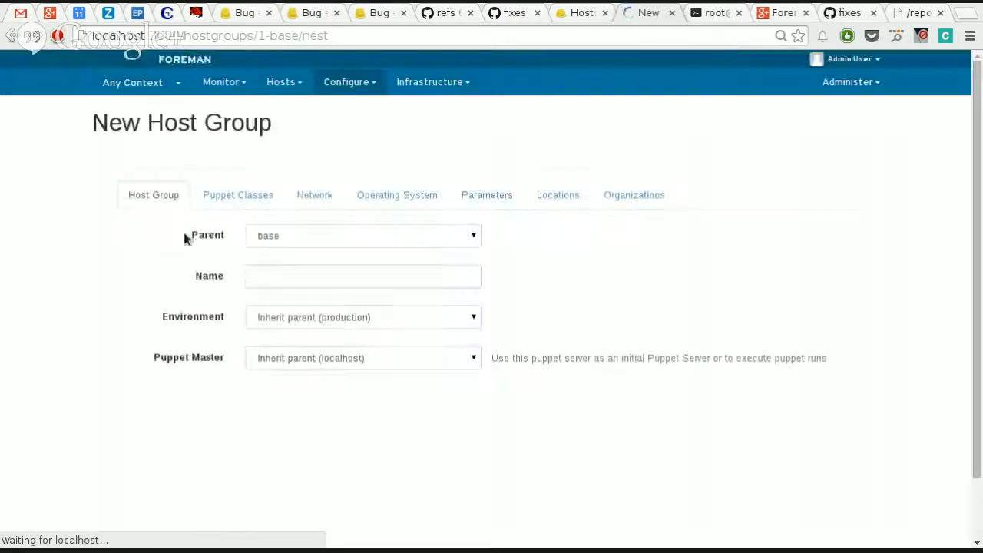
{"action": "left_click", "coordinate": [267, 237]}
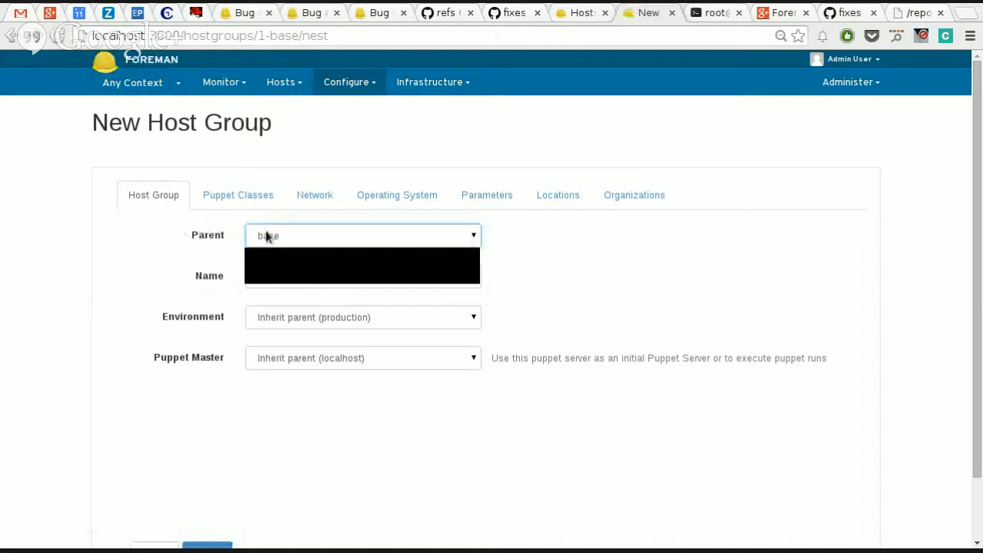
{"action": "left_click", "coordinate": [287, 274]}
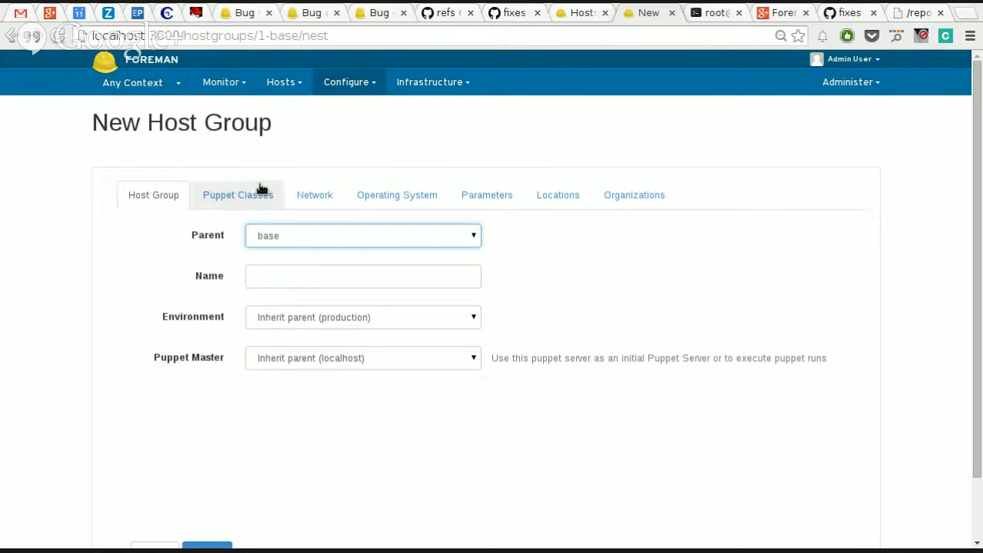
{"action": "scroll", "coordinate": [217, 359], "scroll_direction": "down", "scroll_amount": 3}
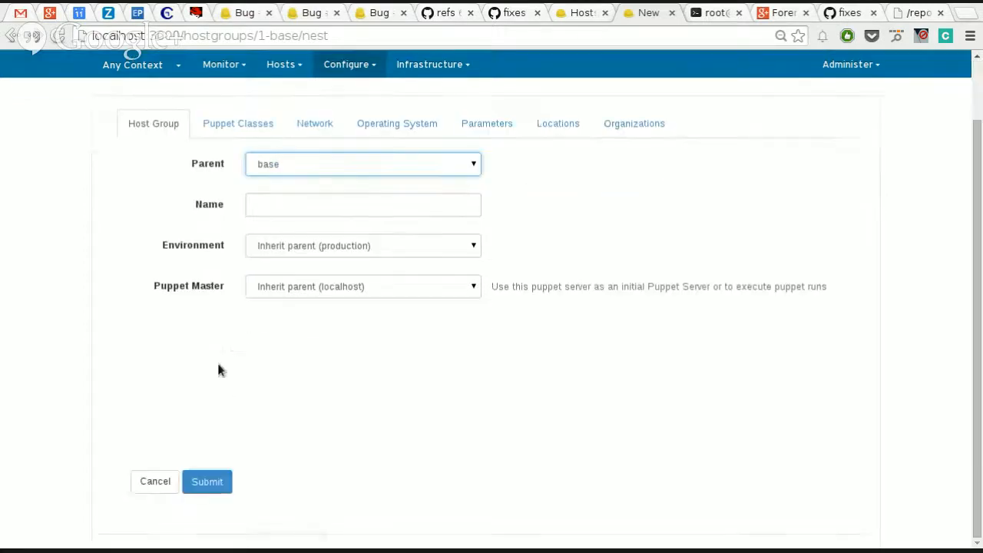
{"action": "left_click", "coordinate": [150, 474]}
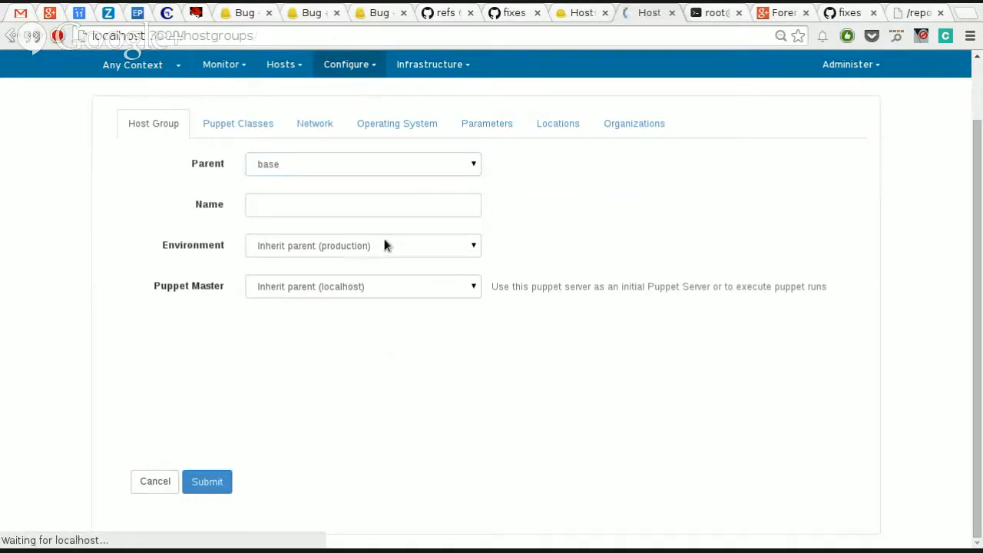
Step: Start a new host named kljljlkjklj and assign it to the host group base/centos65
{"action": "mouse_move", "coordinate": [292, 83]}
{"action": "left_click", "coordinate": [299, 127]}
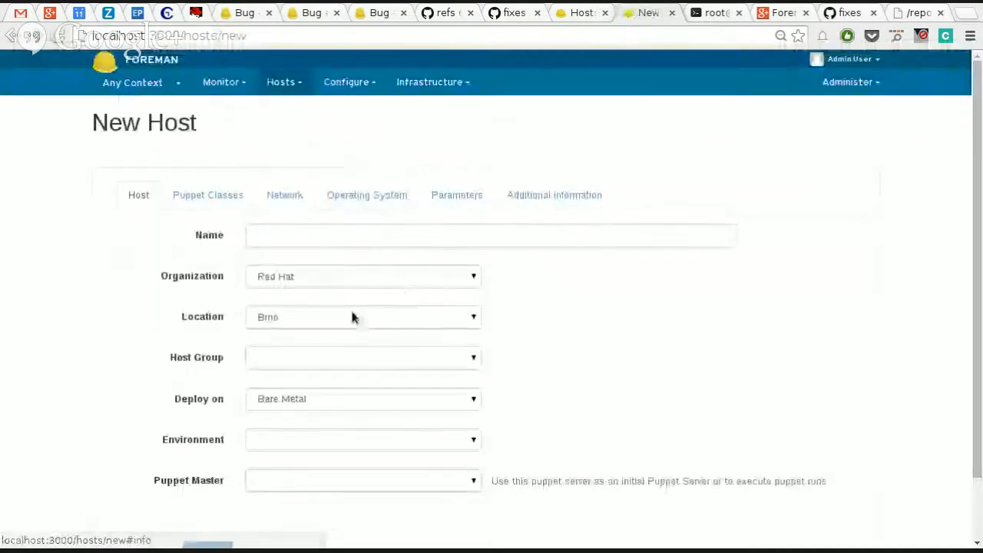
{"action": "left_click", "coordinate": [362, 238]}
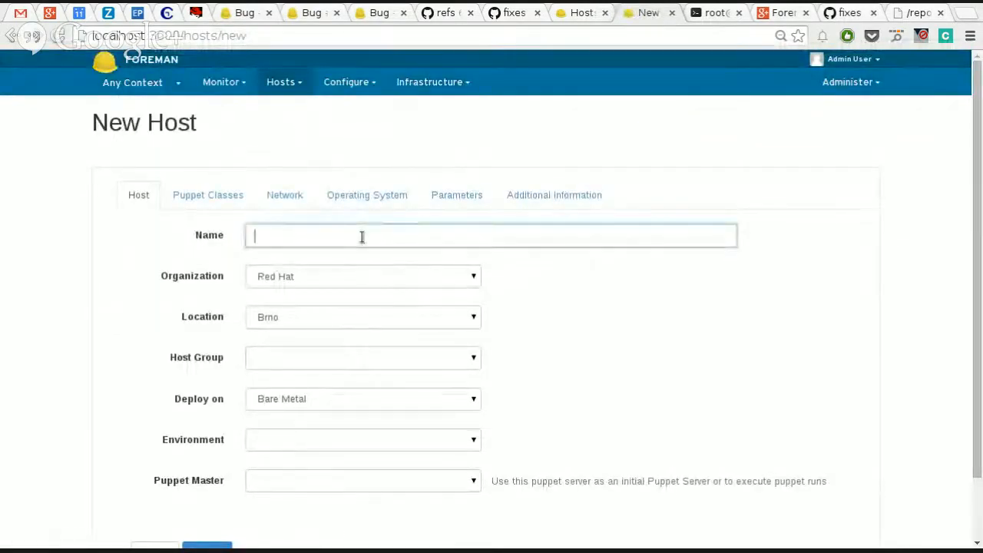
{"action": "type", "text": "kljljkjklj"}
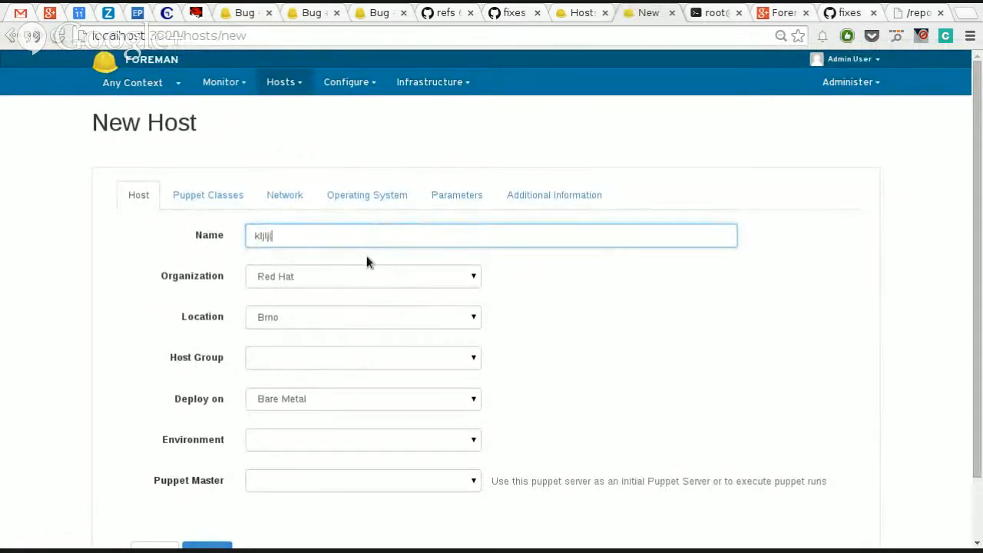
{"action": "left_click", "coordinate": [348, 364]}
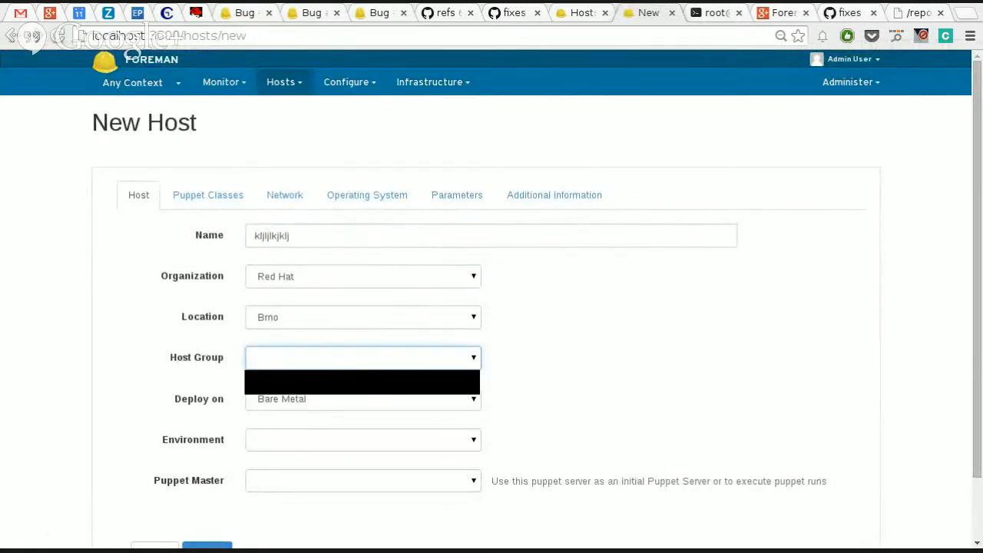
{"action": "left_click", "coordinate": [353, 384]}
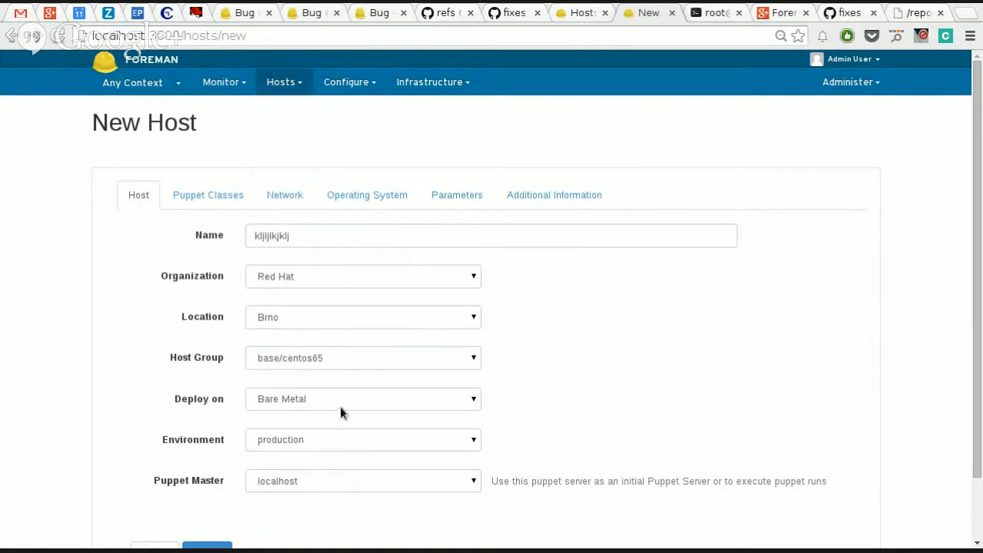
Step: Check the new host's inherited network settings and set it to deploy on localhost (Libvirt)
{"action": "left_click", "coordinate": [212, 198]}
{"action": "left_click", "coordinate": [296, 200]}
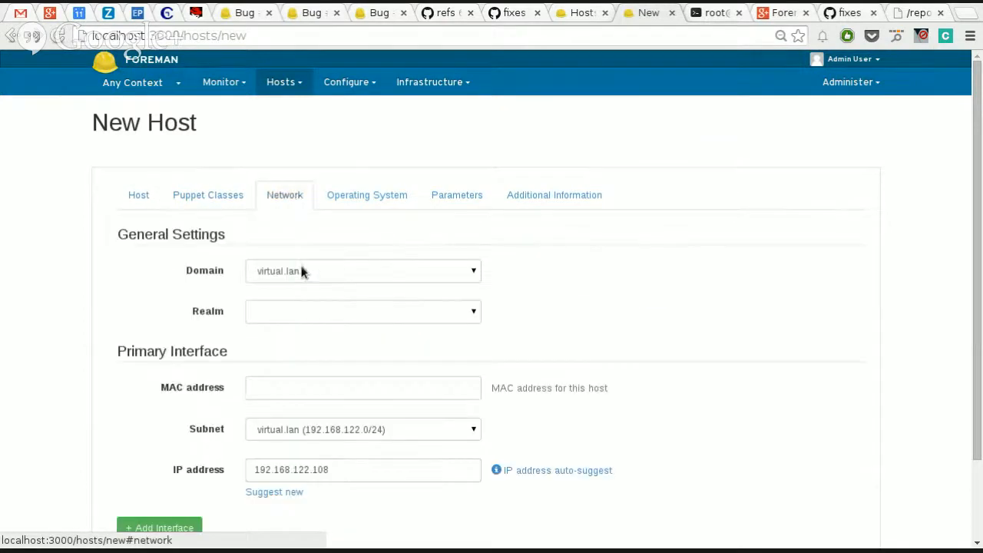
{"action": "left_click", "coordinate": [403, 391]}
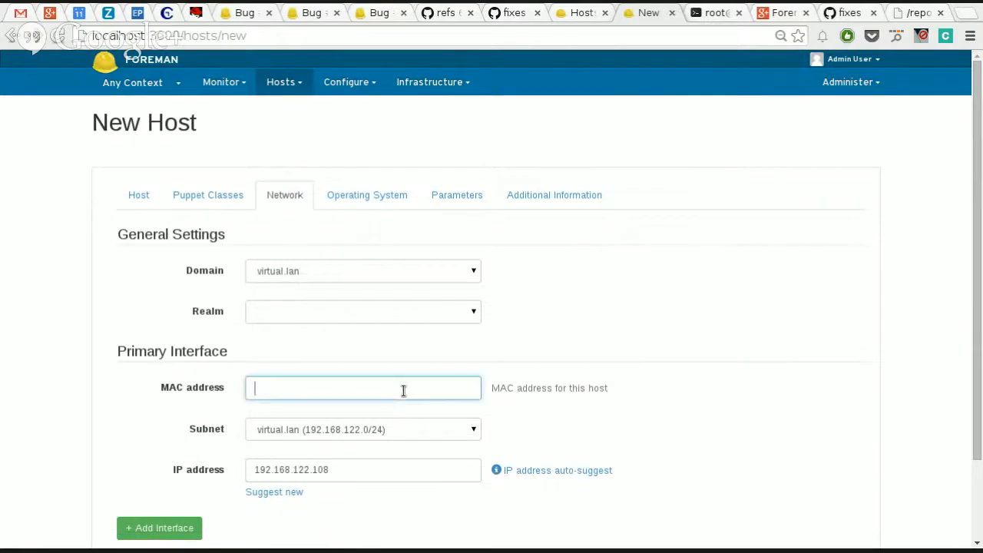
{"action": "left_click", "coordinate": [129, 194]}
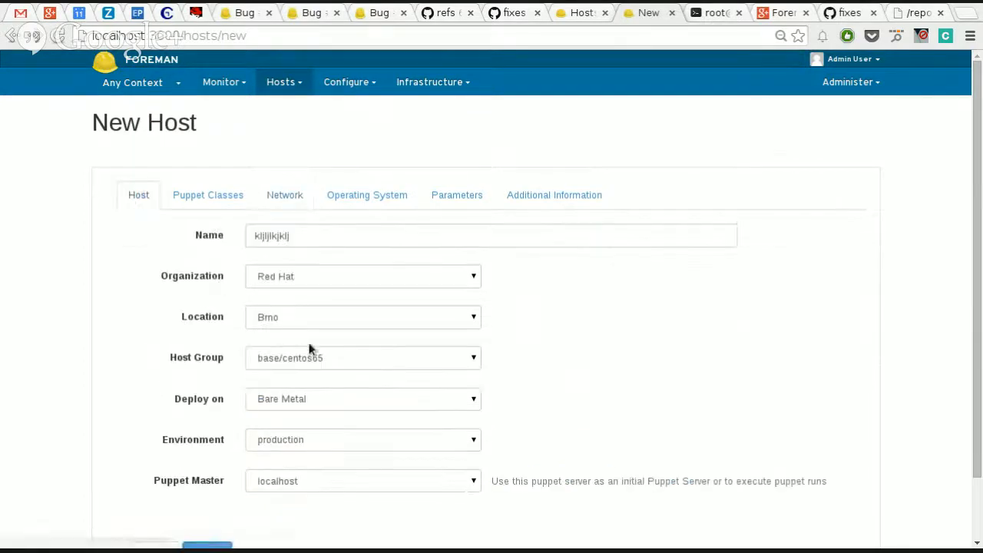
{"action": "left_click", "coordinate": [332, 391]}
{"action": "left_click", "coordinate": [346, 425]}
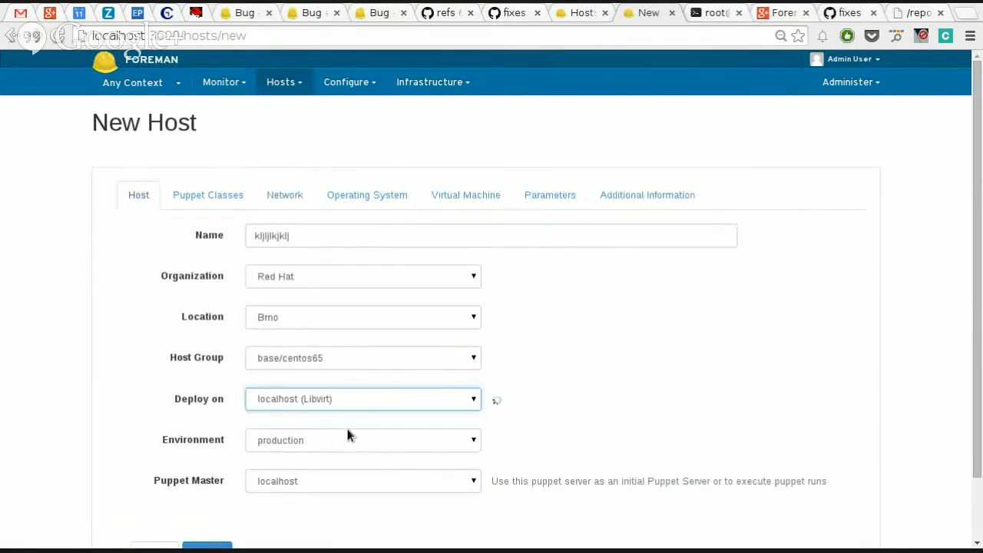
Step: Review the new host's network, operating system and virtual machine settings to see which values the host group fills in
{"action": "left_click", "coordinate": [265, 200]}
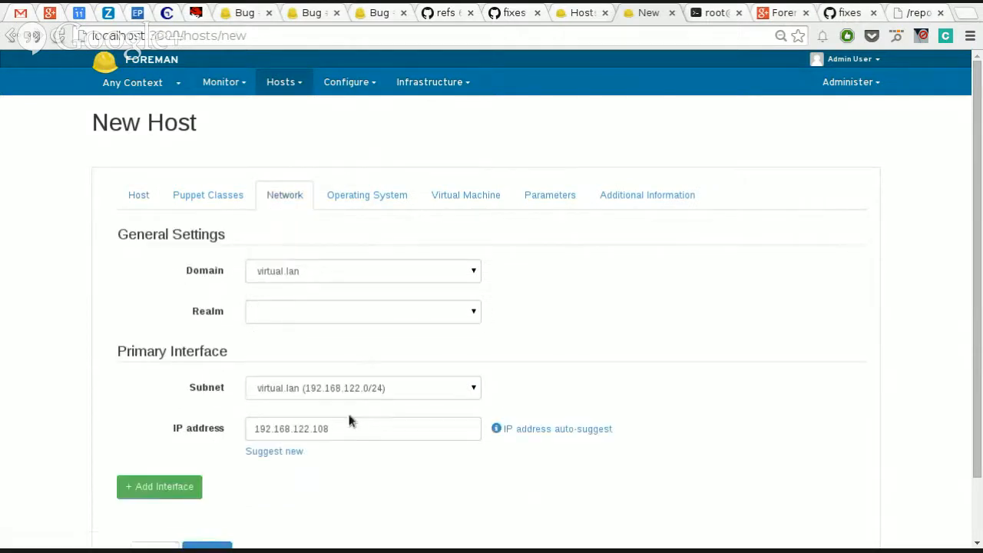
{"action": "left_click", "coordinate": [375, 206]}
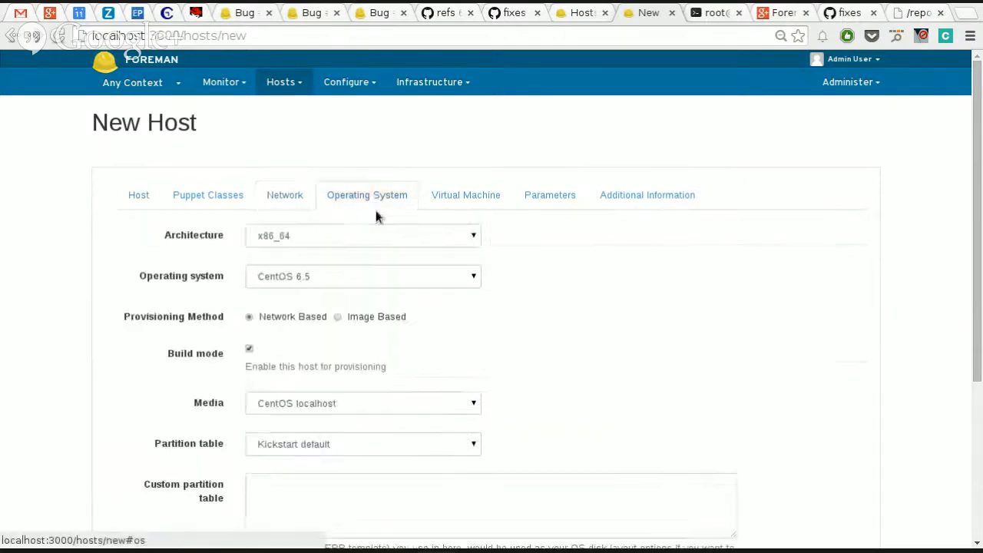
{"action": "scroll", "coordinate": [496, 313], "scroll_direction": "down", "scroll_amount": 4}
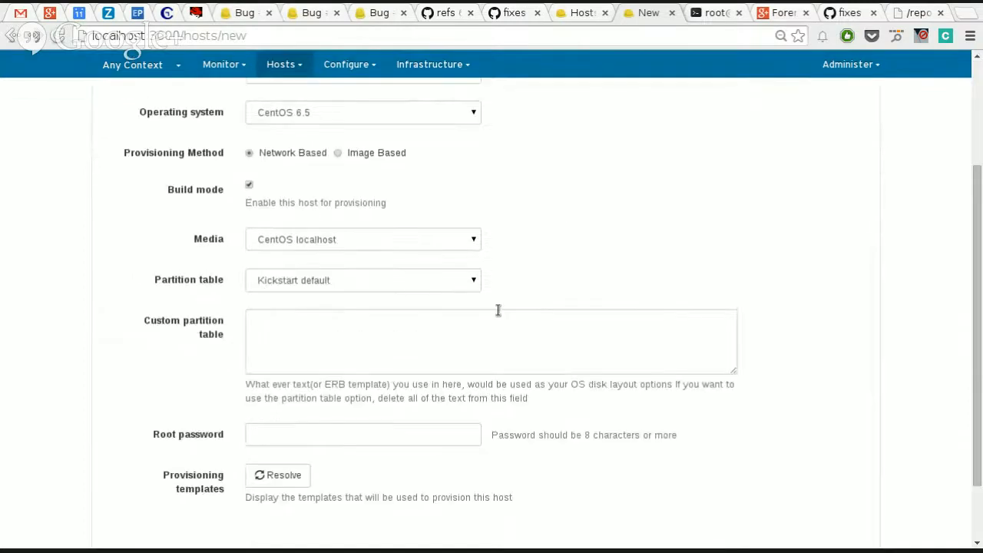
{"action": "scroll", "coordinate": [463, 354], "scroll_direction": "up", "scroll_amount": 1}
{"action": "scroll", "coordinate": [467, 396], "scroll_direction": "down", "scroll_amount": 1}
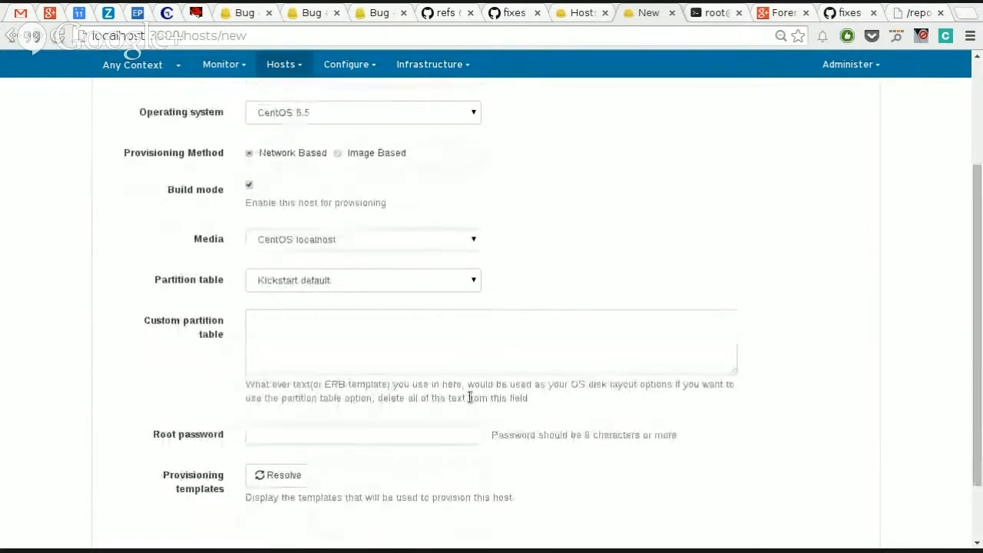
{"action": "scroll", "coordinate": [416, 327], "scroll_direction": "up", "scroll_amount": 1}
{"action": "scroll", "coordinate": [416, 327], "scroll_direction": "up", "scroll_amount": 3}
{"action": "left_click", "coordinate": [467, 192]}
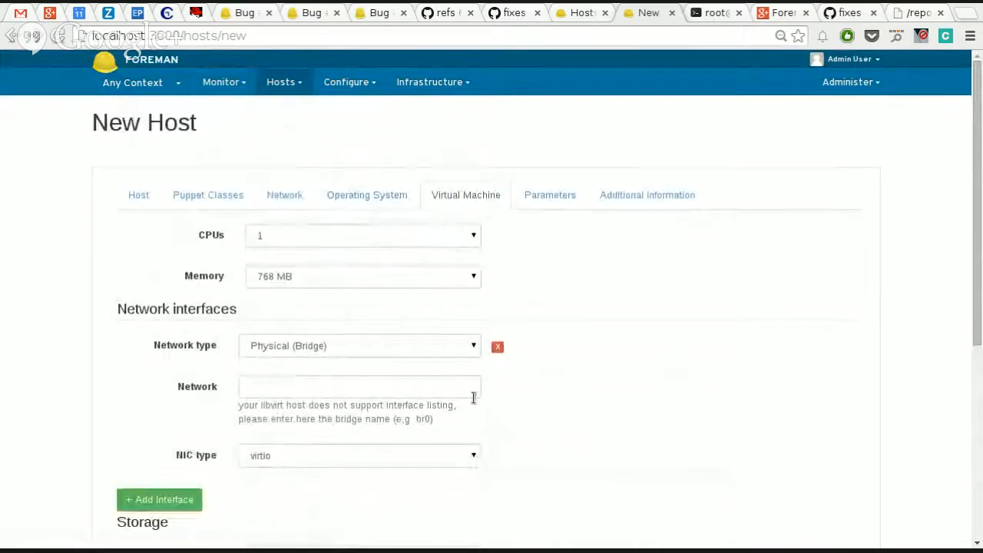
{"action": "scroll", "coordinate": [473, 399], "scroll_direction": "down", "scroll_amount": 2}
{"action": "scroll", "coordinate": [472, 402], "scroll_direction": "down", "scroll_amount": 3}
{"action": "scroll", "coordinate": [509, 356], "scroll_direction": "up", "scroll_amount": 5}
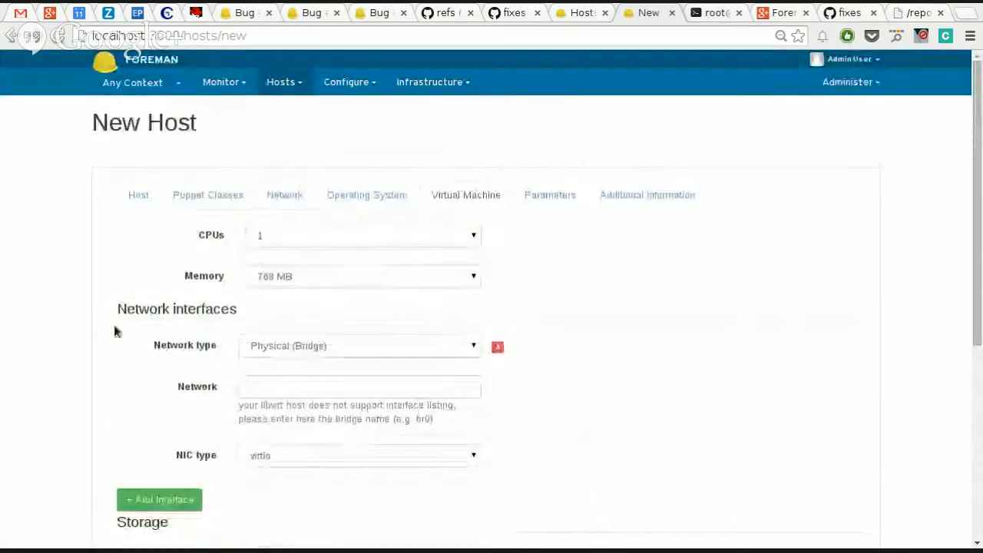
{"action": "left_click", "coordinate": [140, 198]}
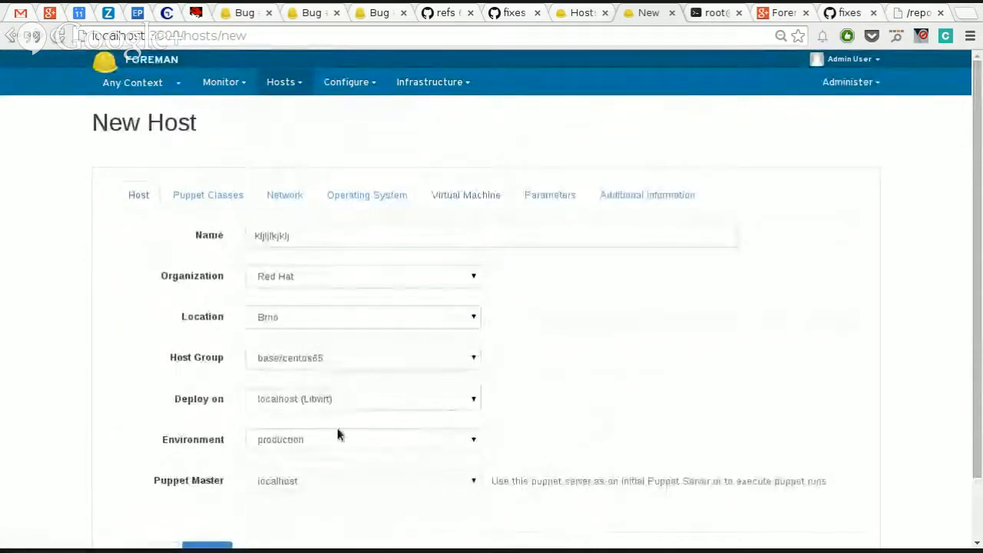
{"action": "scroll", "coordinate": [343, 447], "scroll_direction": "down", "scroll_amount": 2}
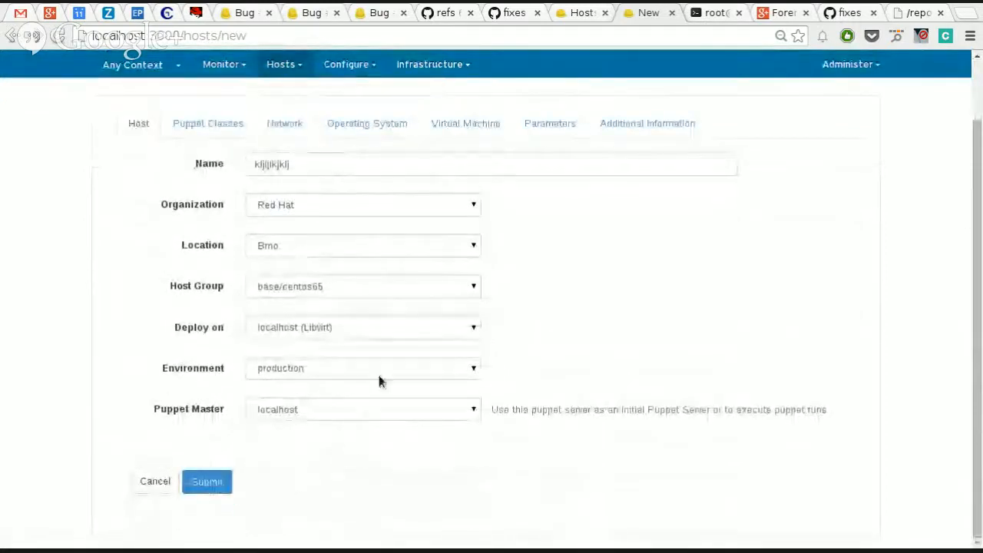
Step: Open the compute profile 1-Small for localhost (Libvirt) and set its network type to Virtual (NAT)
{"action": "left_click", "coordinate": [434, 65]}
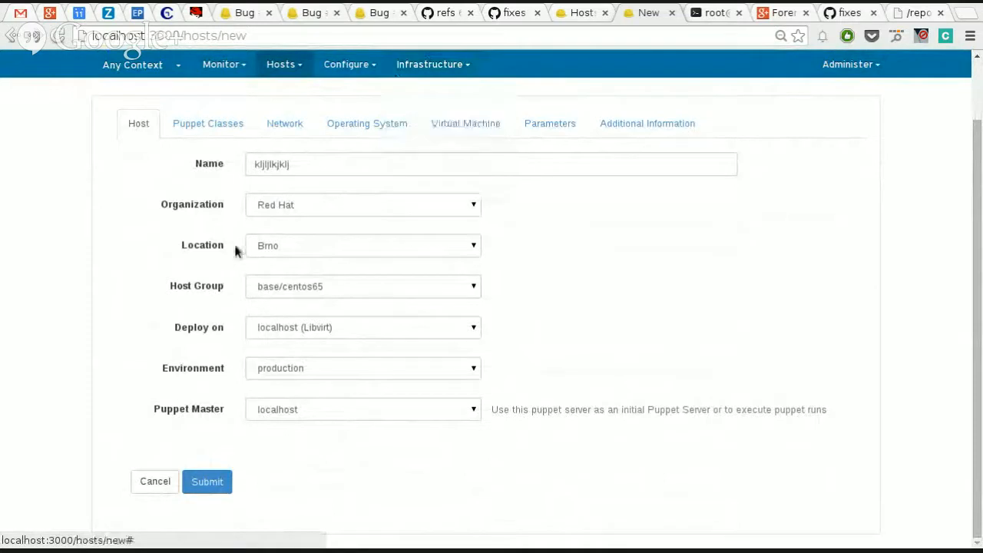
{"action": "mouse_move", "coordinate": [430, 65]}
{"action": "left_click", "coordinate": [417, 125]}
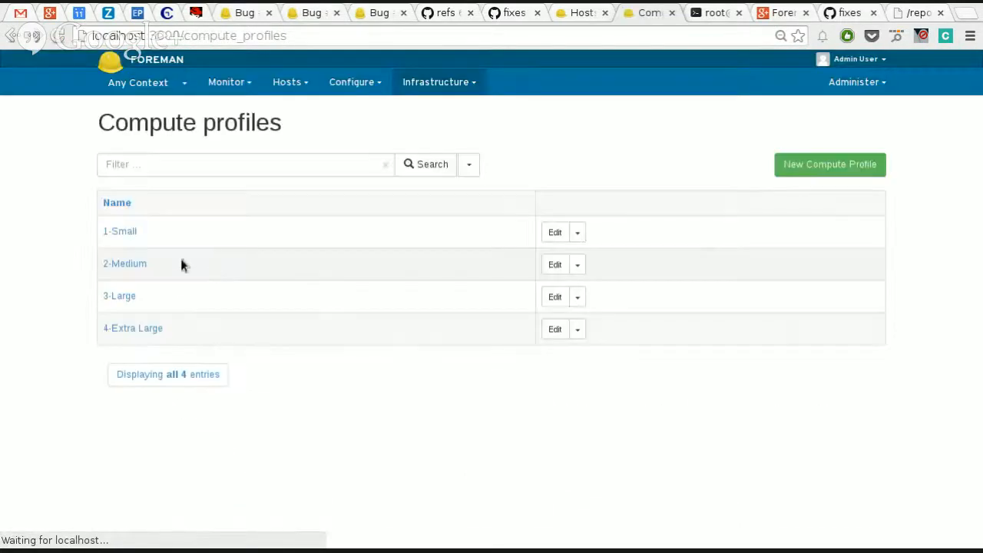
{"action": "left_click", "coordinate": [129, 232]}
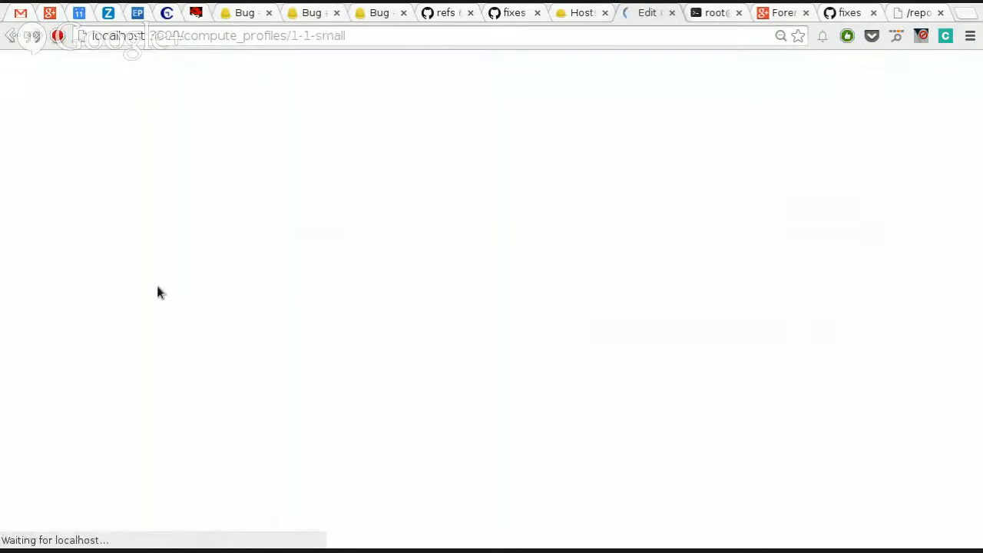
{"action": "left_click", "coordinate": [147, 259]}
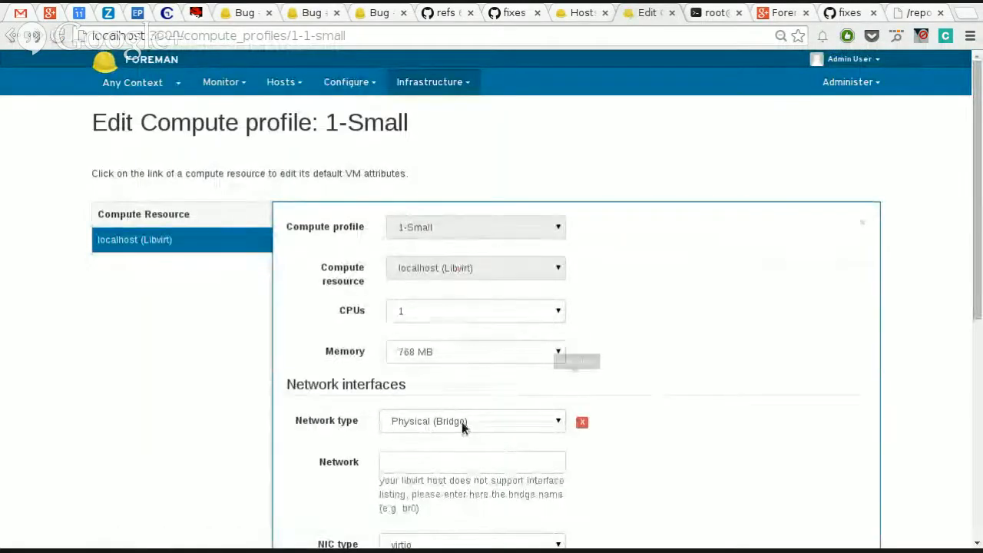
{"action": "scroll", "coordinate": [460, 424], "scroll_direction": "down", "scroll_amount": 1}
{"action": "scroll", "coordinate": [461, 414], "scroll_direction": "down", "scroll_amount": 1}
{"action": "left_click", "coordinate": [461, 339]}
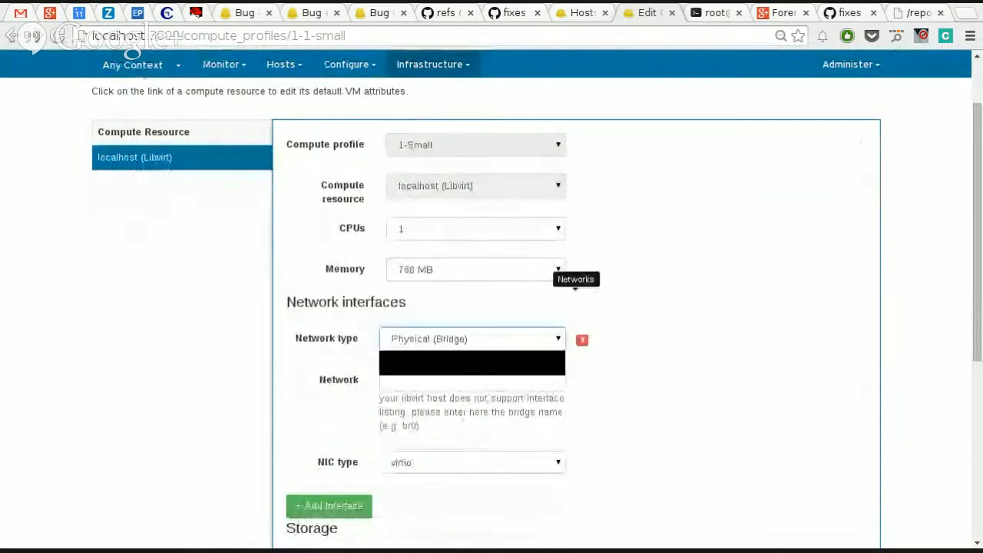
{"action": "left_click", "coordinate": [460, 368]}
Step: Set the storage volume type of the 1-Small profile to QCOW2 and submit the profile
{"action": "scroll", "coordinate": [453, 460], "scroll_direction": "down", "scroll_amount": 4}
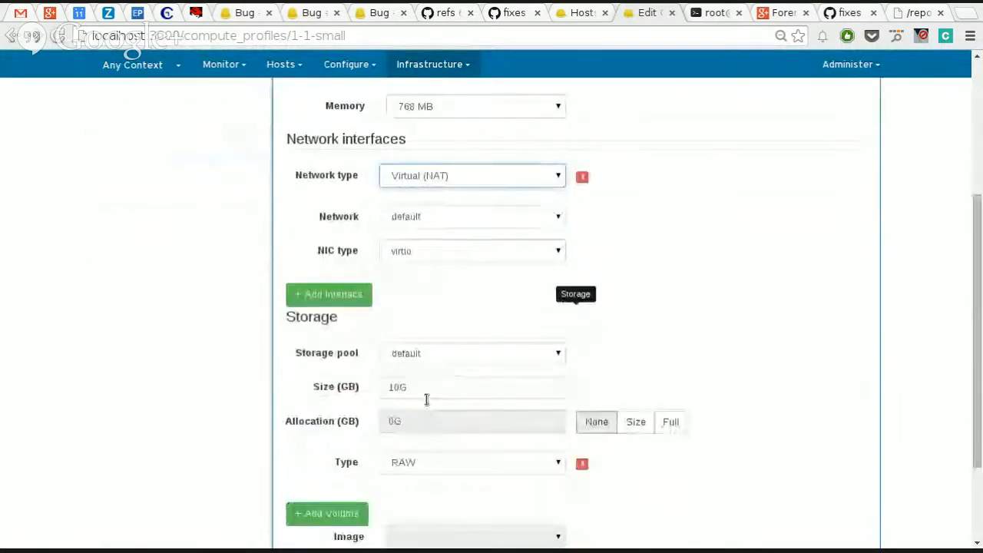
{"action": "left_click", "coordinate": [443, 456]}
{"action": "left_click", "coordinate": [453, 486]}
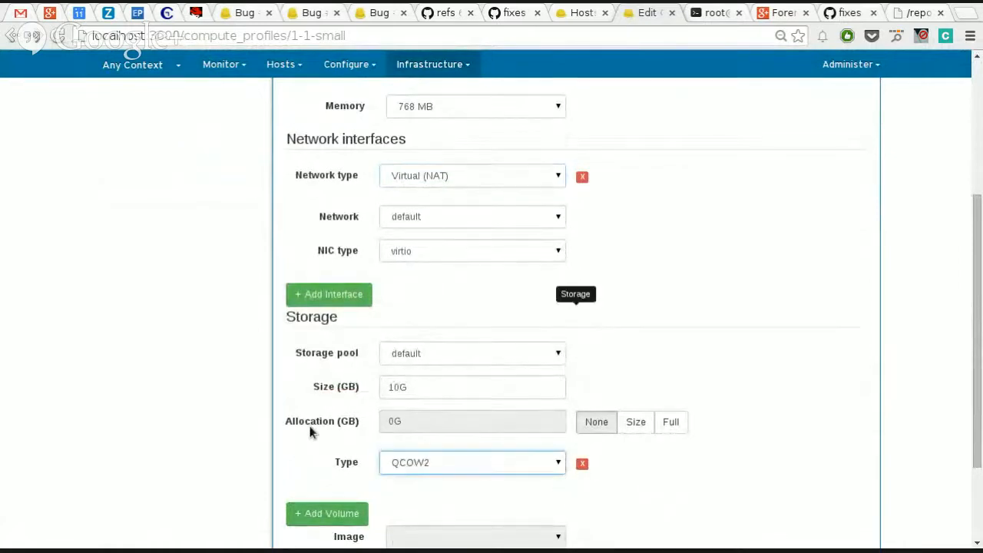
{"action": "scroll", "coordinate": [338, 453], "scroll_direction": "down", "scroll_amount": 3}
{"action": "left_click", "coordinate": [379, 494]}
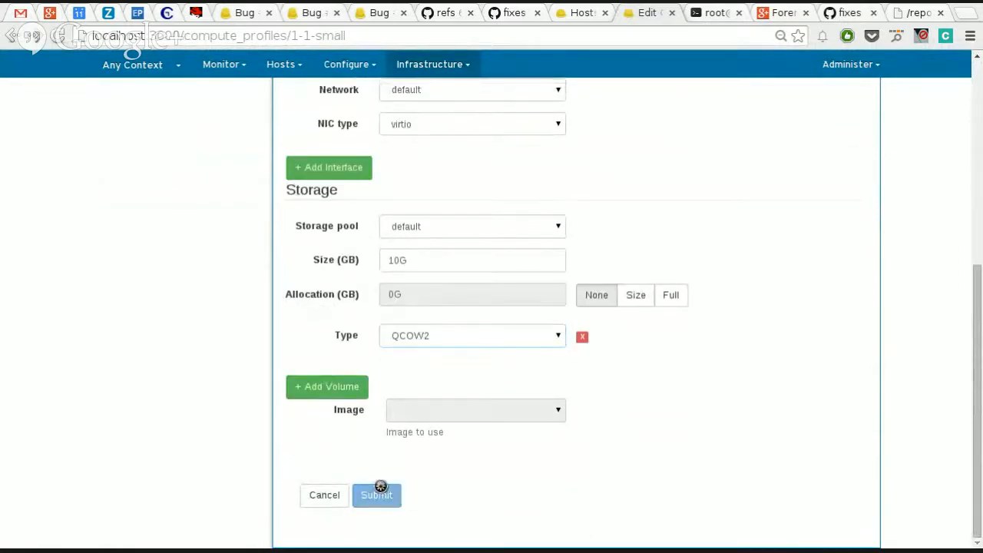
Step: Start a new host named lkjlj and assign it the host group base/centos65
{"action": "left_click", "coordinate": [288, 81]}
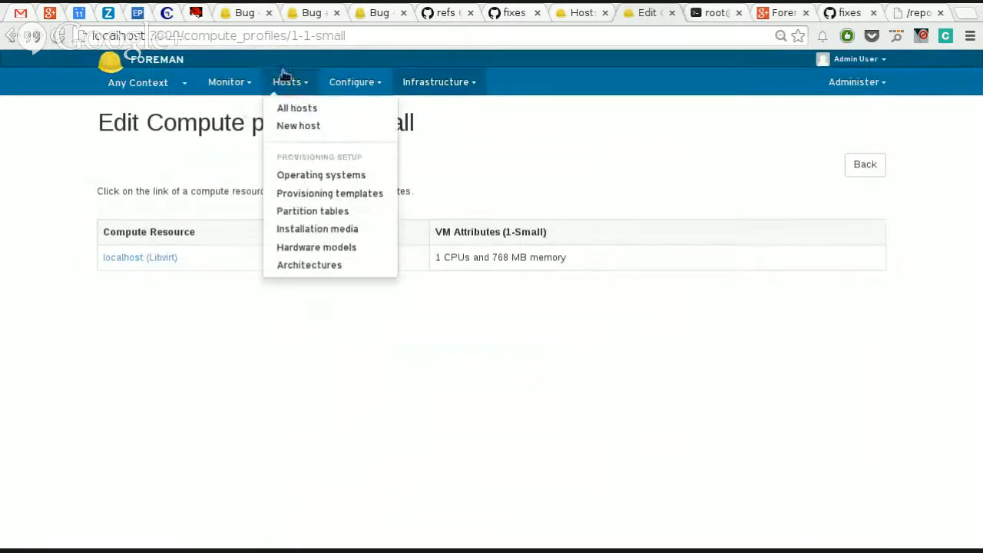
{"action": "left_click", "coordinate": [298, 127]}
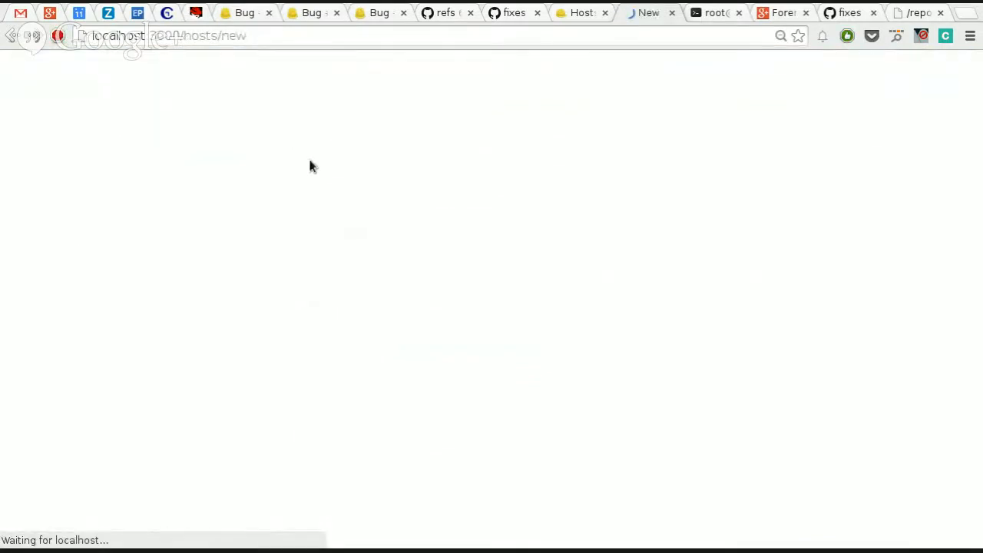
{"action": "left_click", "coordinate": [298, 228]}
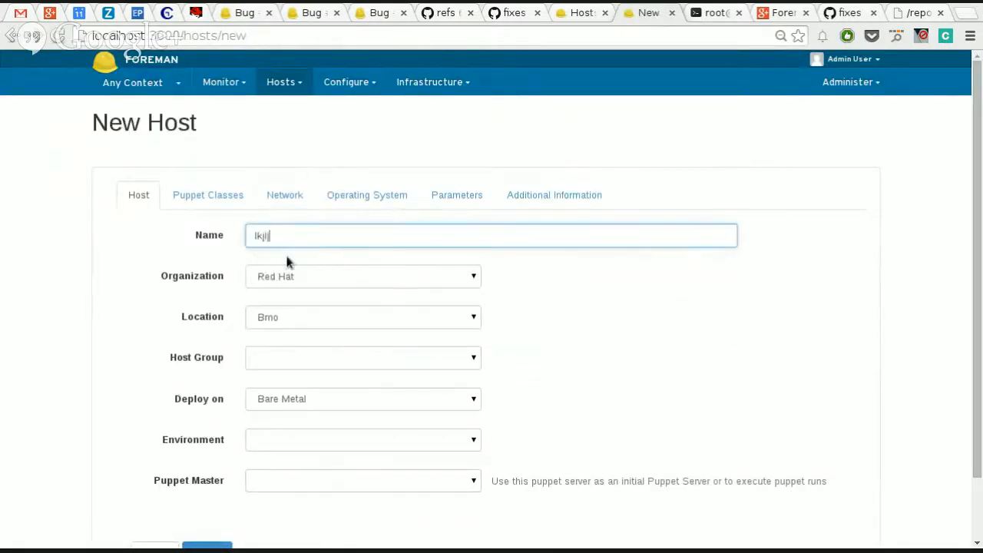
{"action": "left_click", "coordinate": [281, 359]}
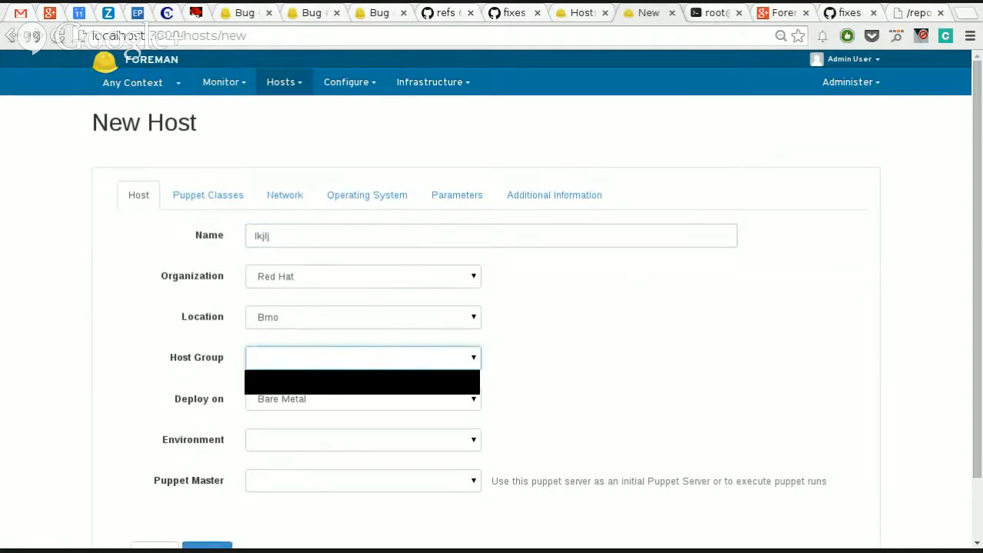
{"action": "left_click", "coordinate": [285, 387]}
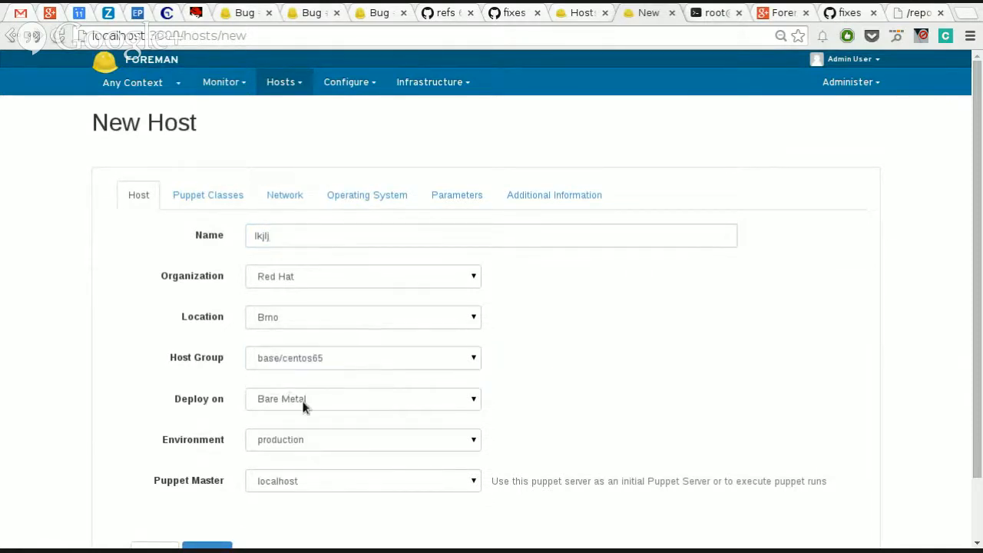
Step: Set the new host to deploy on localhost (Libvirt) with the compute profile 1-Small
{"action": "left_click", "coordinate": [309, 403]}
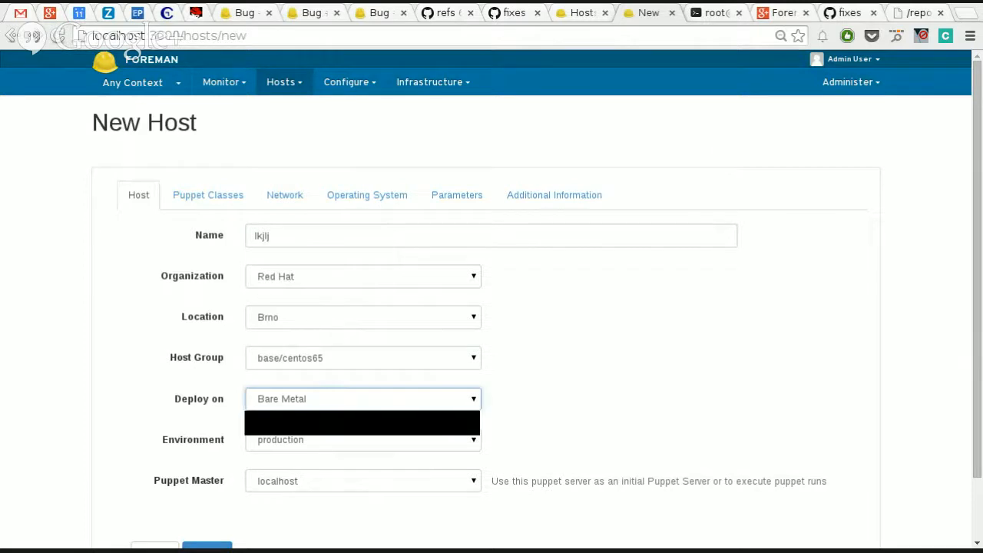
{"action": "left_click", "coordinate": [314, 432]}
{"action": "left_click", "coordinate": [385, 438]}
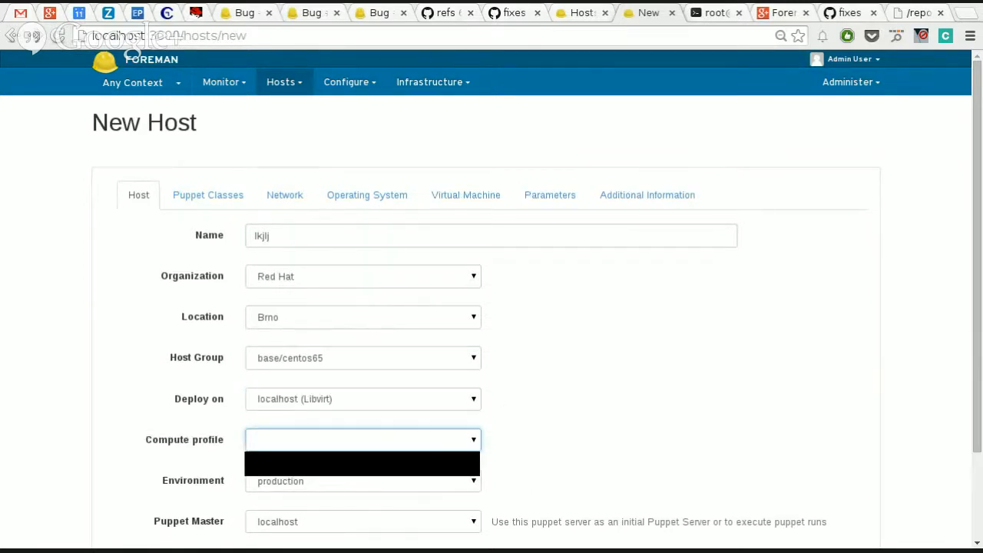
{"action": "left_click", "coordinate": [407, 463]}
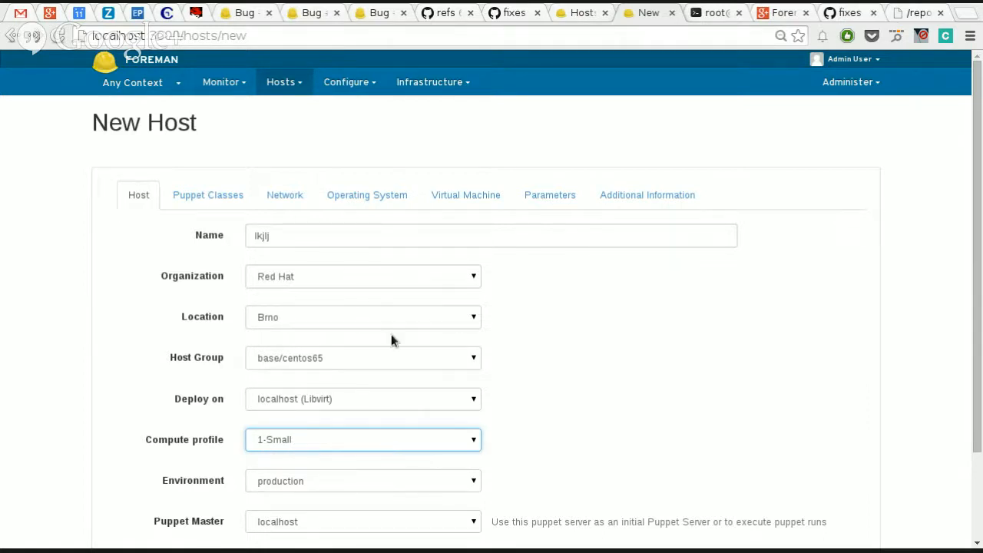
Step: Review the new host's virtual machine, storage and general settings to see which values the compute profile fills in
{"action": "left_click", "coordinate": [466, 195]}
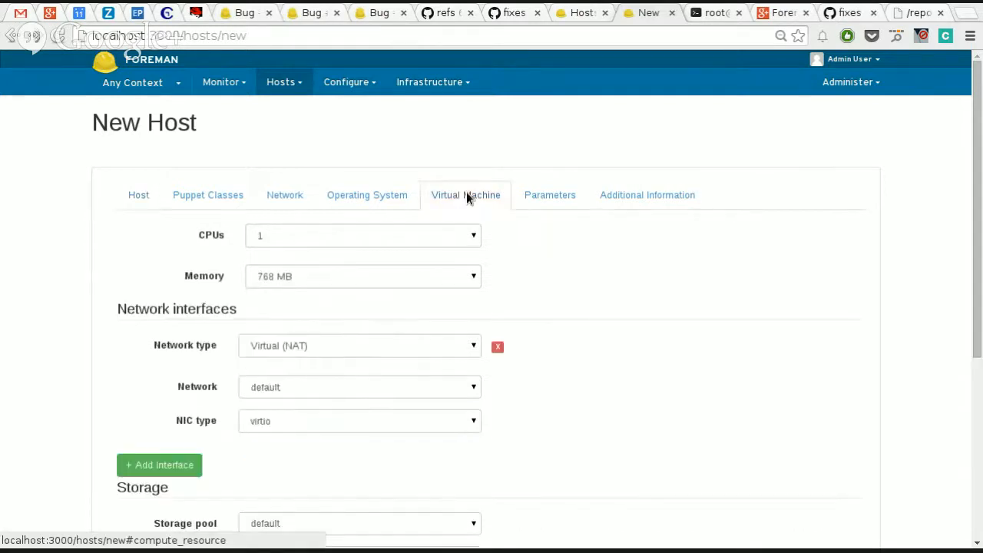
{"action": "scroll", "coordinate": [538, 265], "scroll_direction": "down", "scroll_amount": 5}
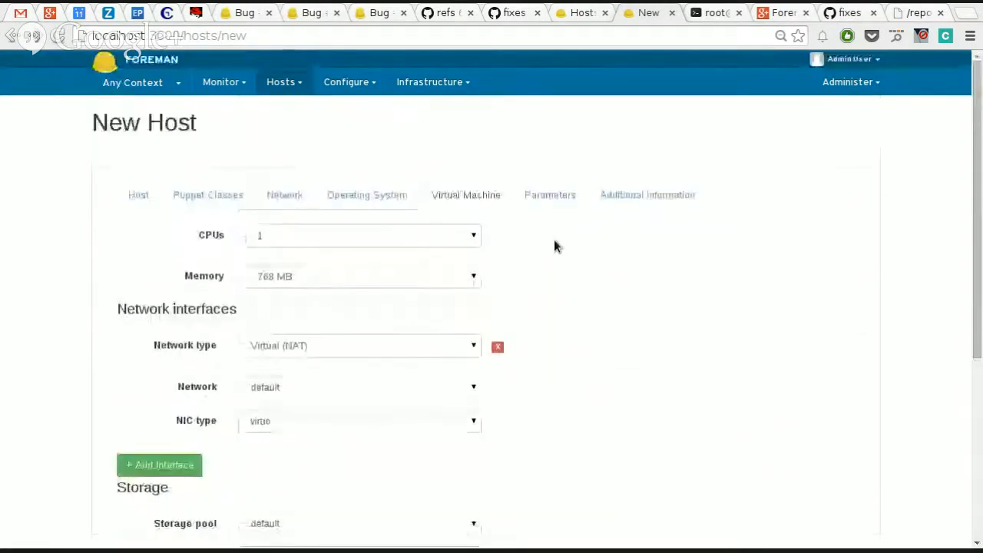
{"action": "scroll", "coordinate": [556, 246], "scroll_direction": "down", "scroll_amount": 3}
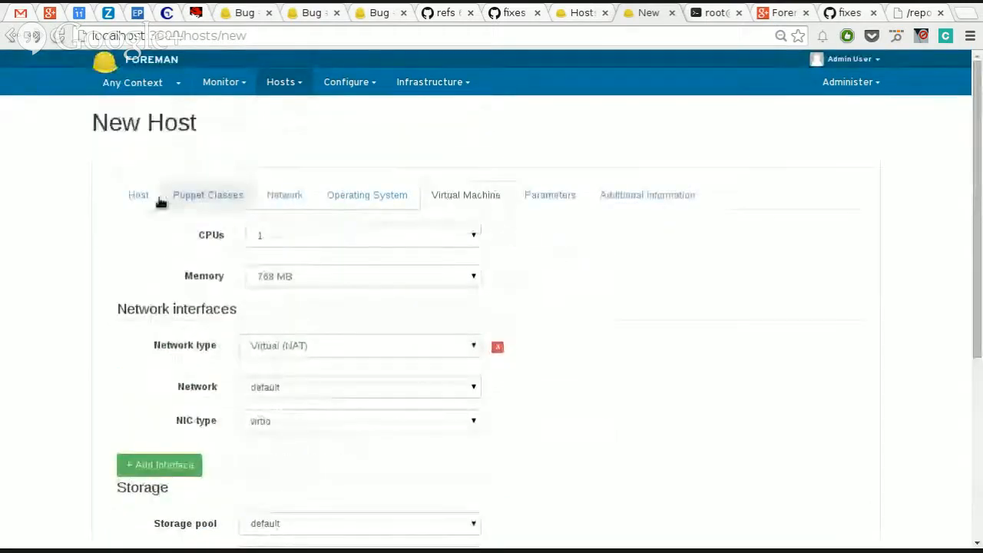
{"action": "left_click", "coordinate": [139, 195]}
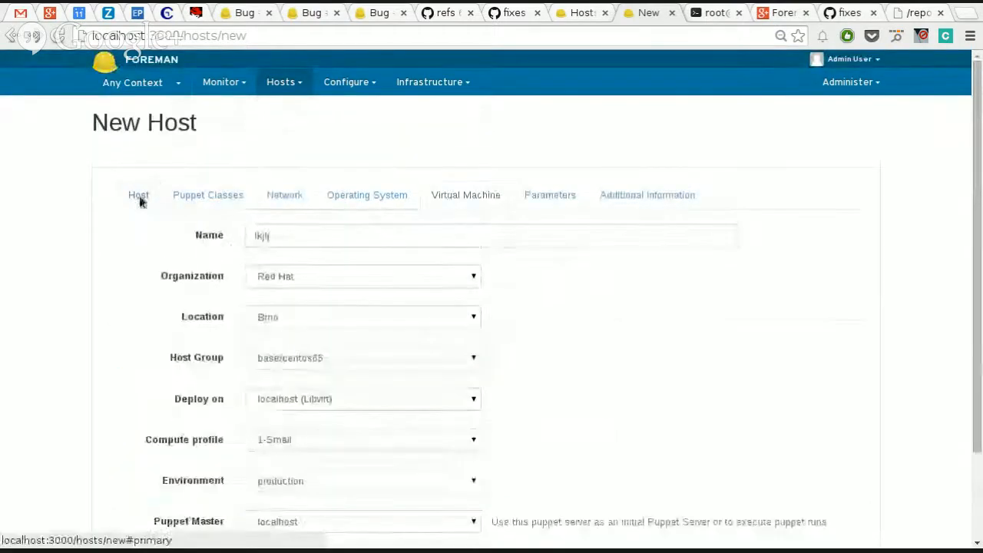
{"action": "scroll", "coordinate": [332, 288], "scroll_direction": "down", "scroll_amount": 3}
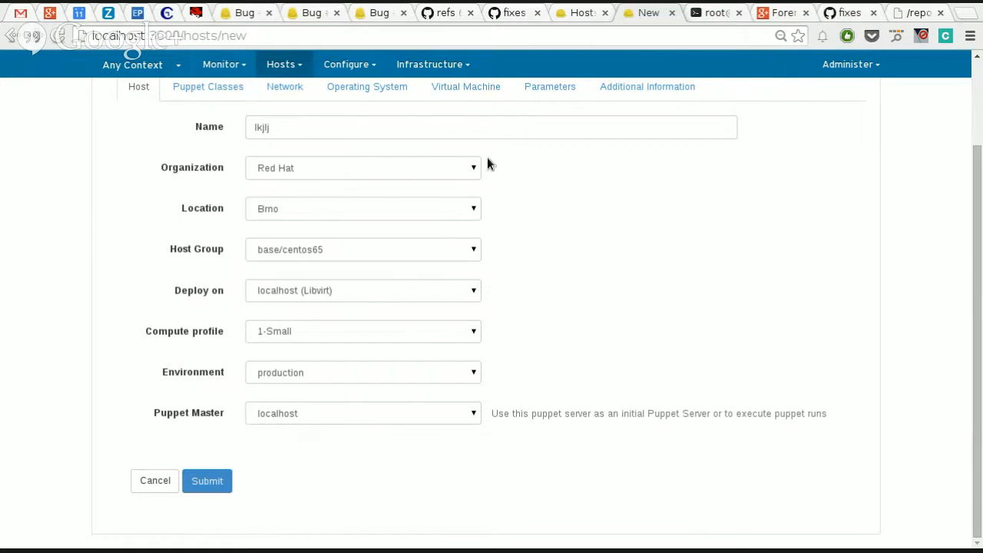
{"action": "scroll", "coordinate": [487, 160], "scroll_direction": "up", "scroll_amount": 3}
Step: Leave the new host form and open the compute profile 1-Small to view its name and compute resource attributes
{"action": "left_click", "coordinate": [424, 83]}
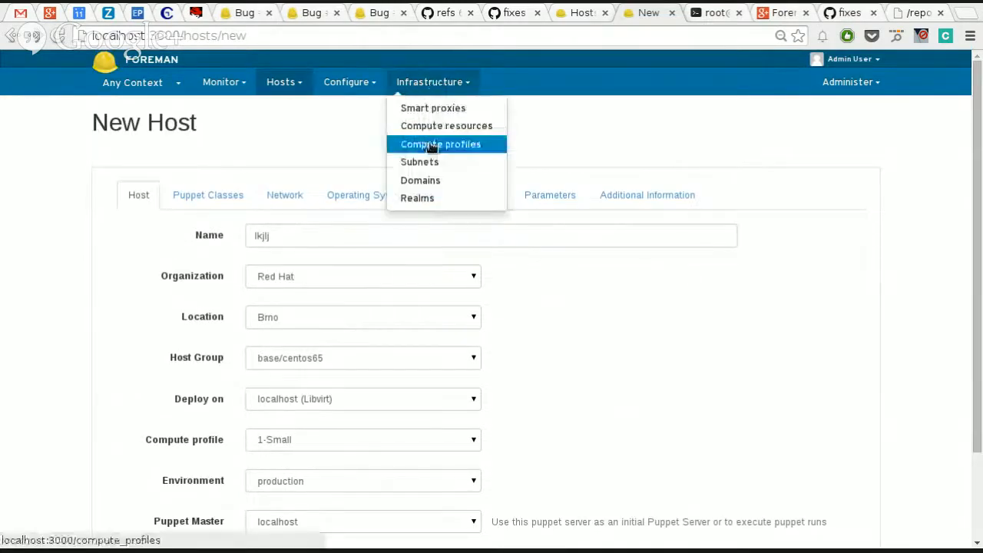
{"action": "left_click", "coordinate": [467, 144]}
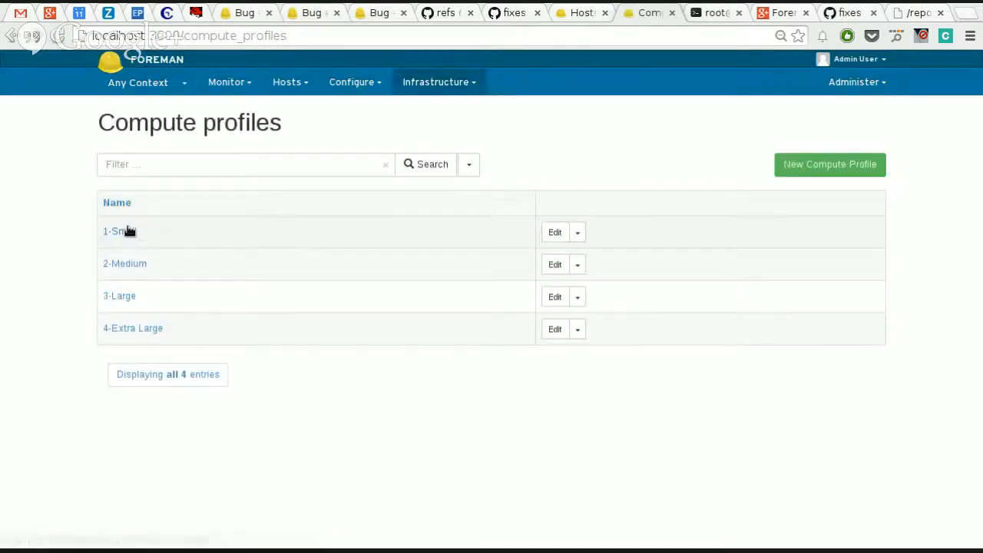
{"action": "left_click", "coordinate": [121, 232]}
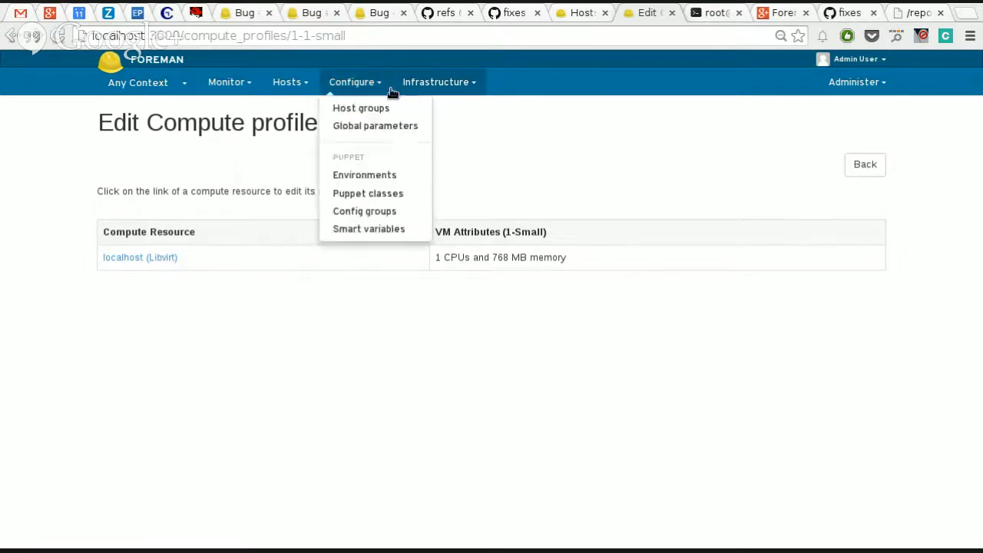
{"action": "mouse_move", "coordinate": [431, 83]}
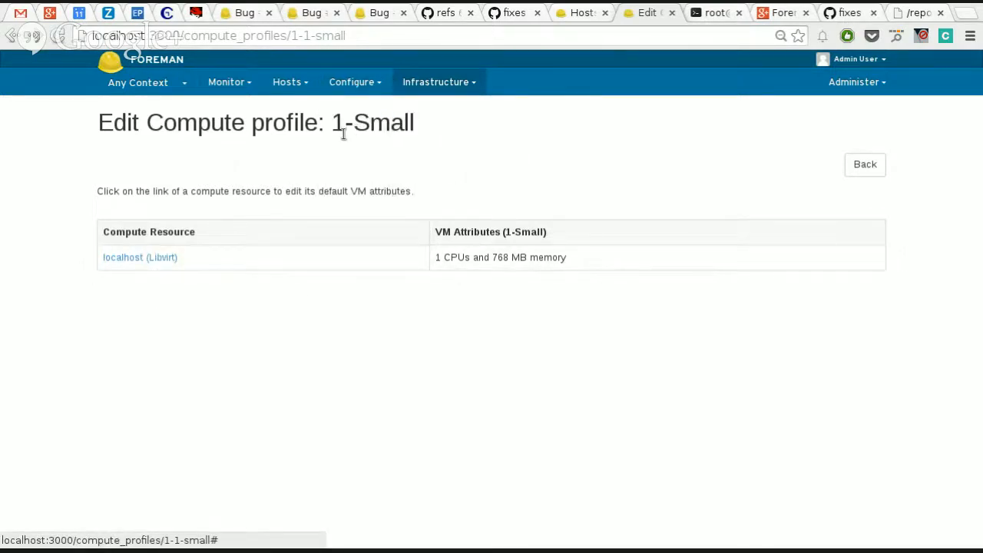
{"action": "left_click_drag", "start_coordinate": [337, 131], "coordinate": [418, 123]}
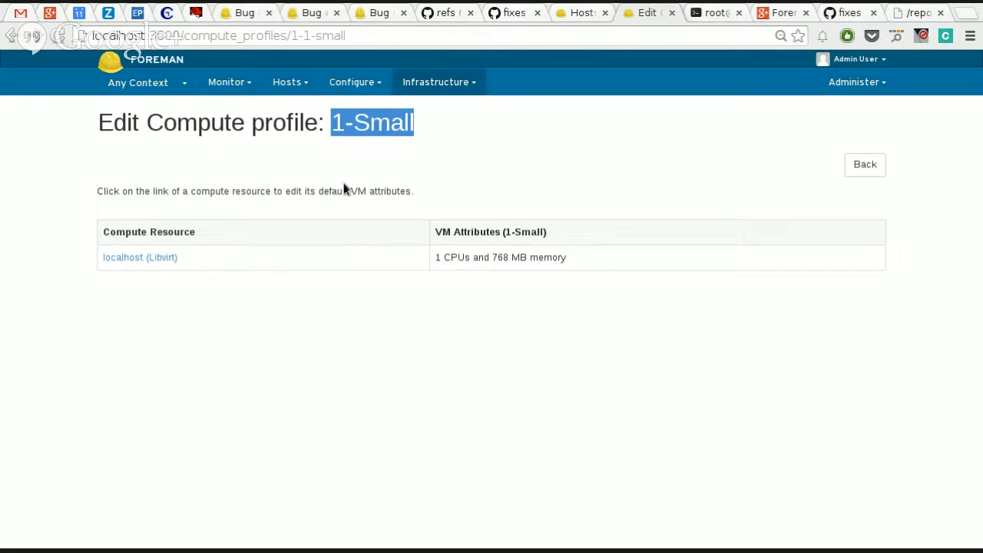
Step: Open the console of host test2.virtual.lan and inspect the beginning of its kickstart URL
{"action": "left_click", "coordinate": [286, 82]}
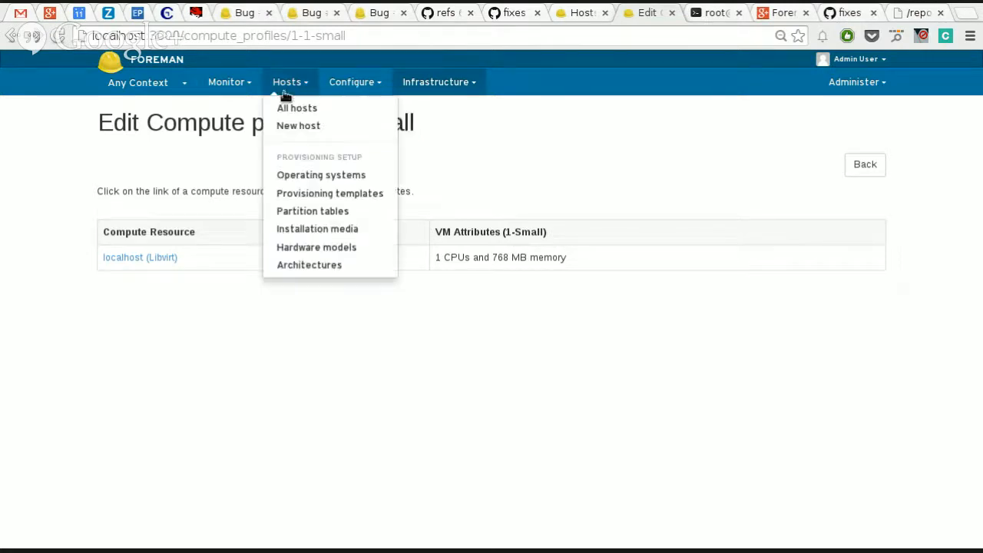
{"action": "left_click", "coordinate": [307, 109]}
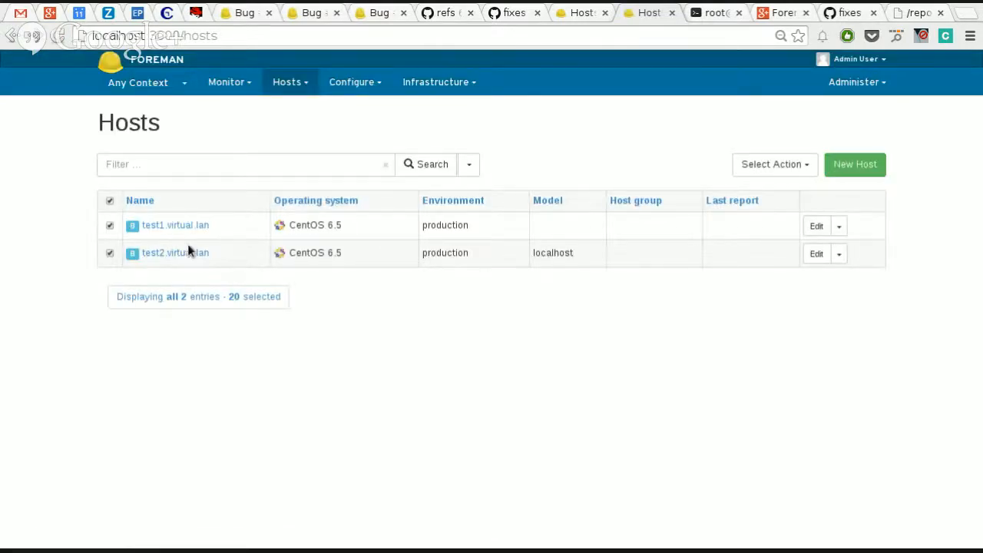
{"action": "left_click", "coordinate": [187, 253]}
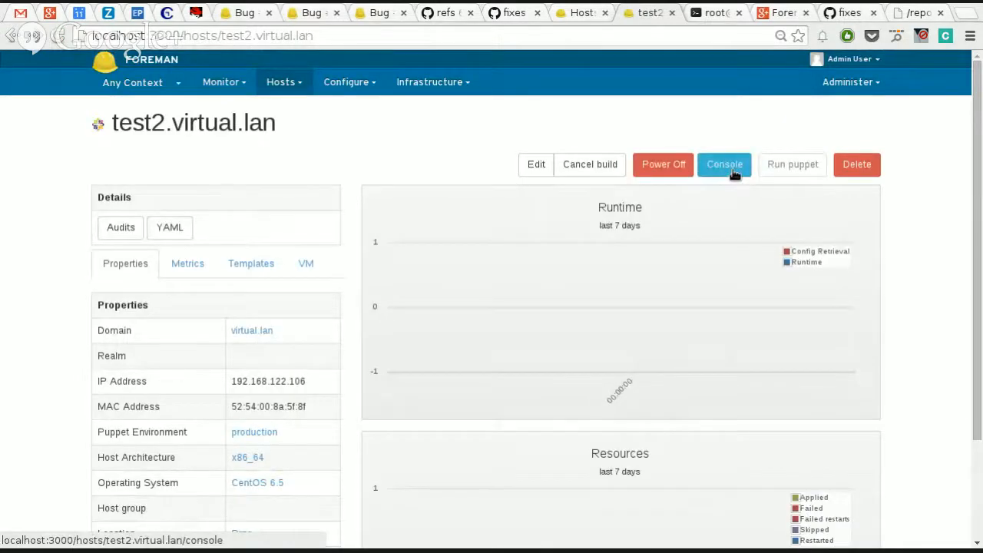
{"action": "left_click", "coordinate": [726, 173]}
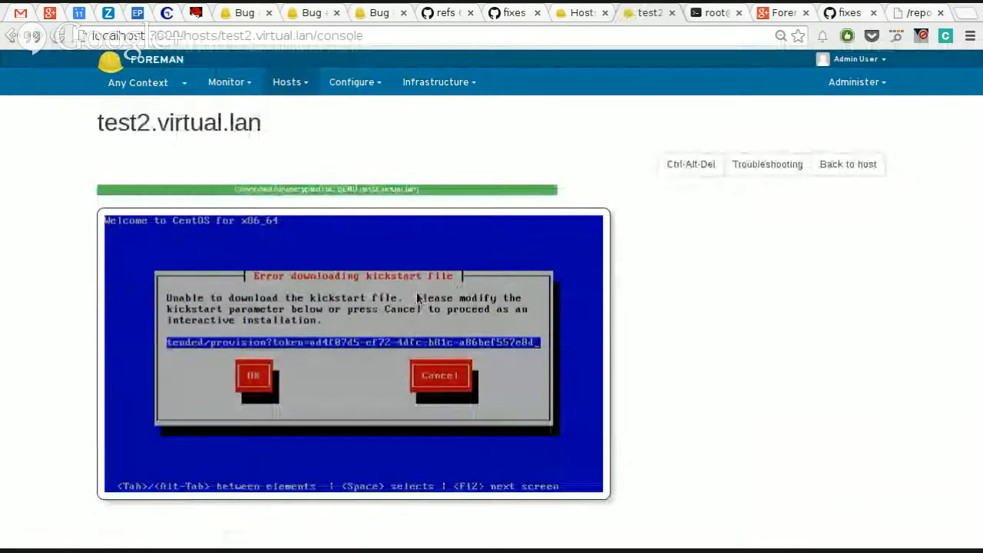
{"action": "key", "text": "Home"}
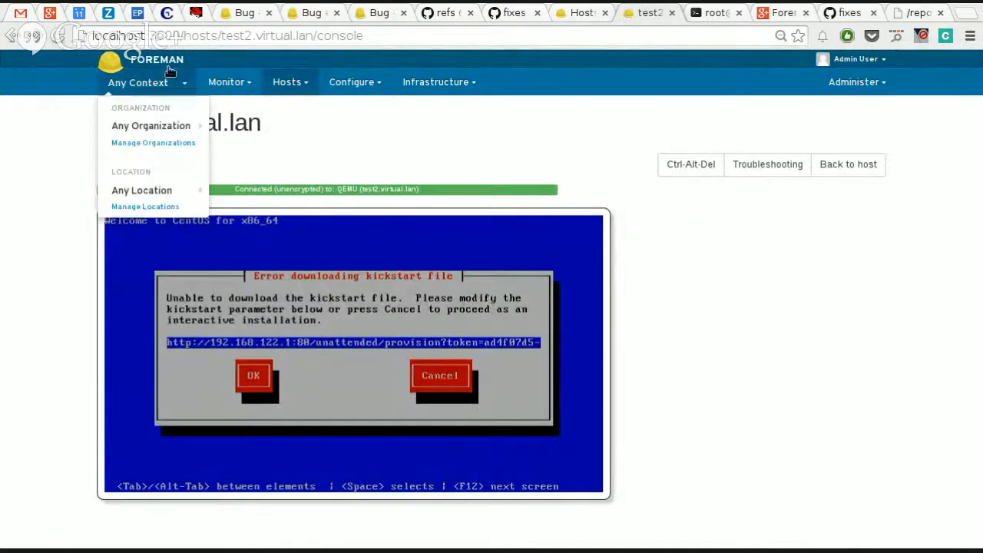
{"action": "mouse_move", "coordinate": [869, 94]}
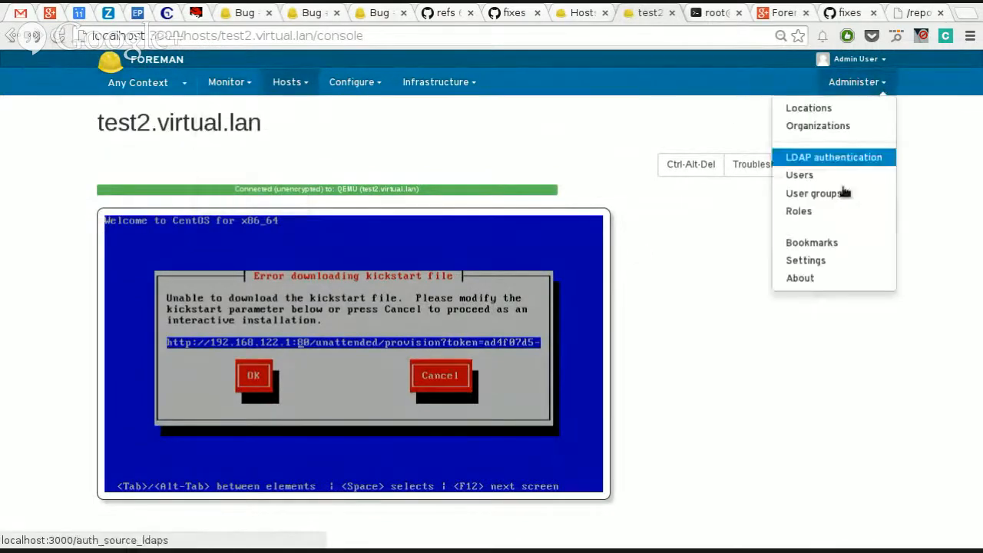
{"action": "left_click", "coordinate": [836, 260]}
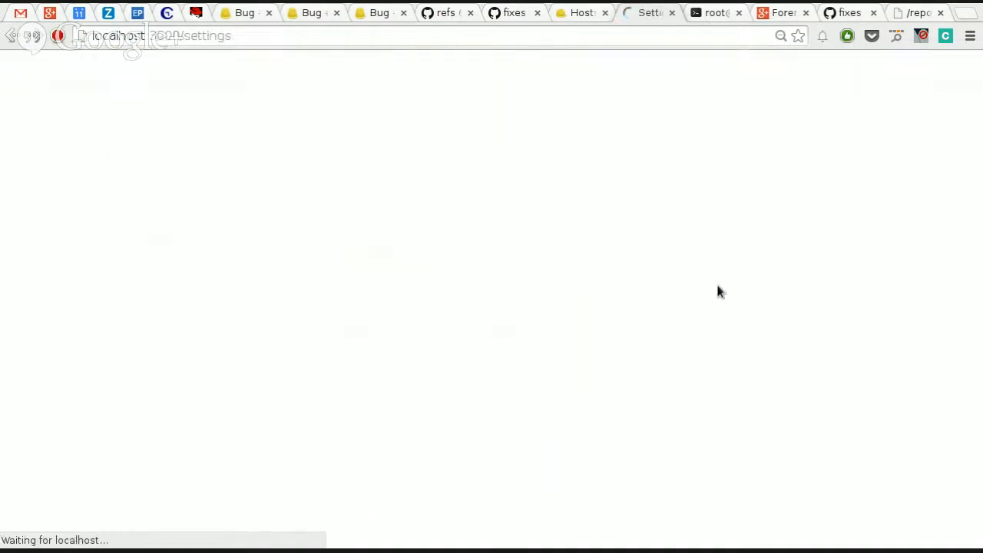
{"action": "scroll", "coordinate": [567, 376], "scroll_direction": "down", "scroll_amount": 1}
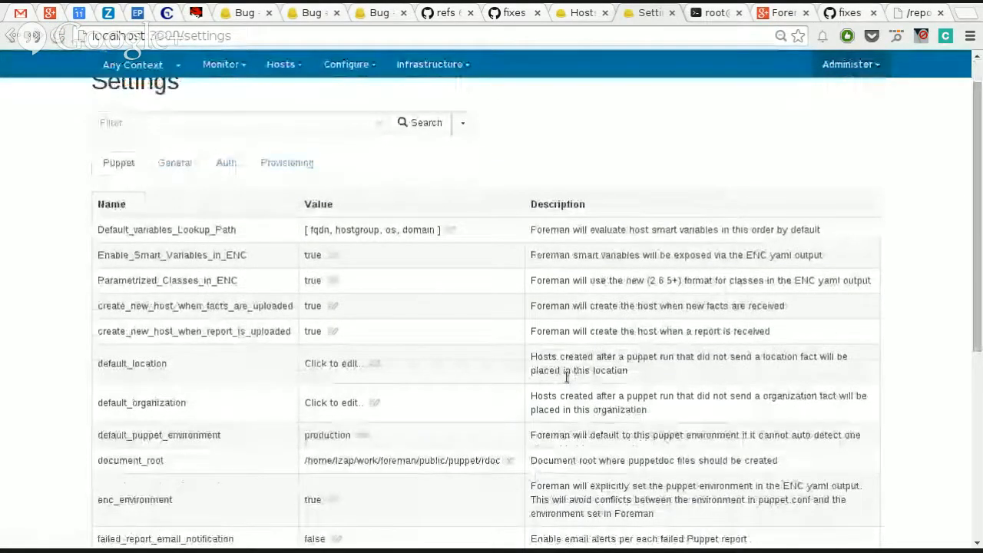
{"action": "scroll", "coordinate": [567, 377], "scroll_direction": "down", "scroll_amount": 8}
{"action": "left_click", "coordinate": [318, 455]}
{"action": "type", "text": "://192.168.122.1:"}
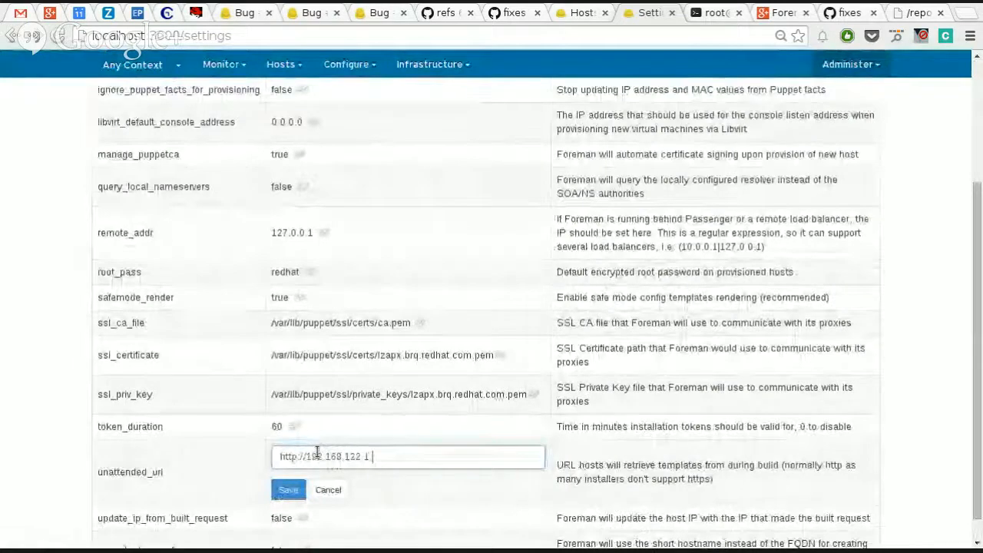
{"action": "type", "text": "3000"}
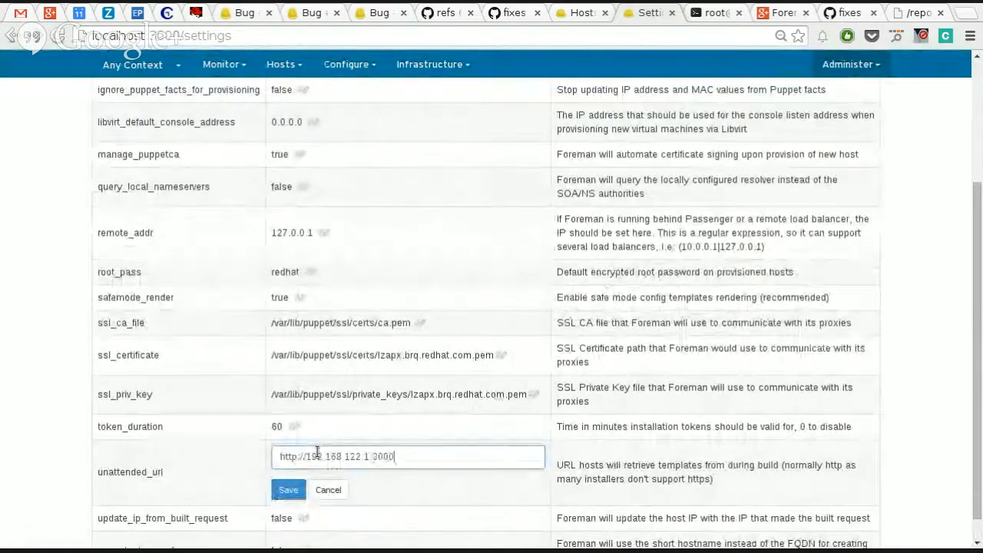
{"action": "key", "text": "Return"}
{"action": "scroll", "coordinate": [309, 450], "scroll_direction": "up", "scroll_amount": 3}
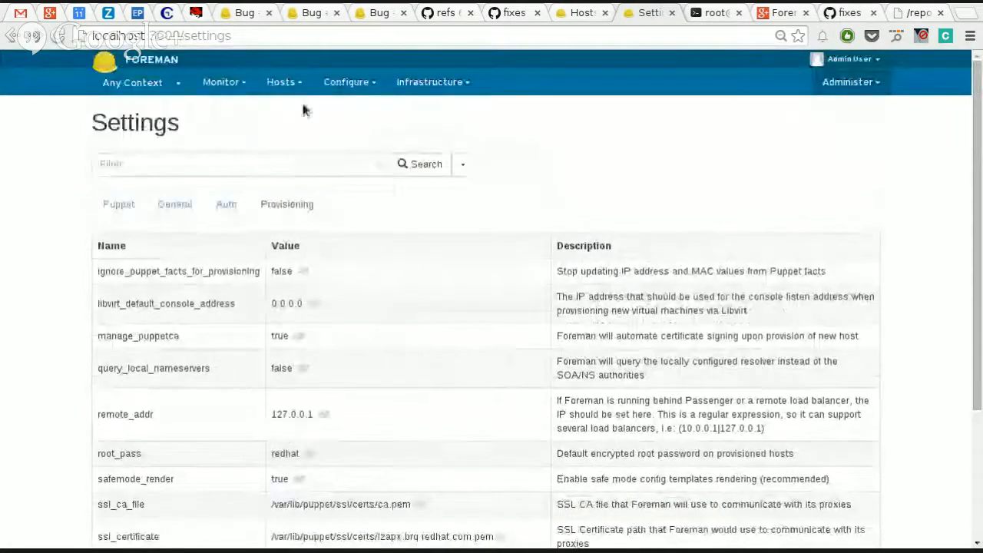
Step: Cancel the pending build of test2.virtual.lan and enable its build again, then open the host's console
{"action": "left_click", "coordinate": [283, 81]}
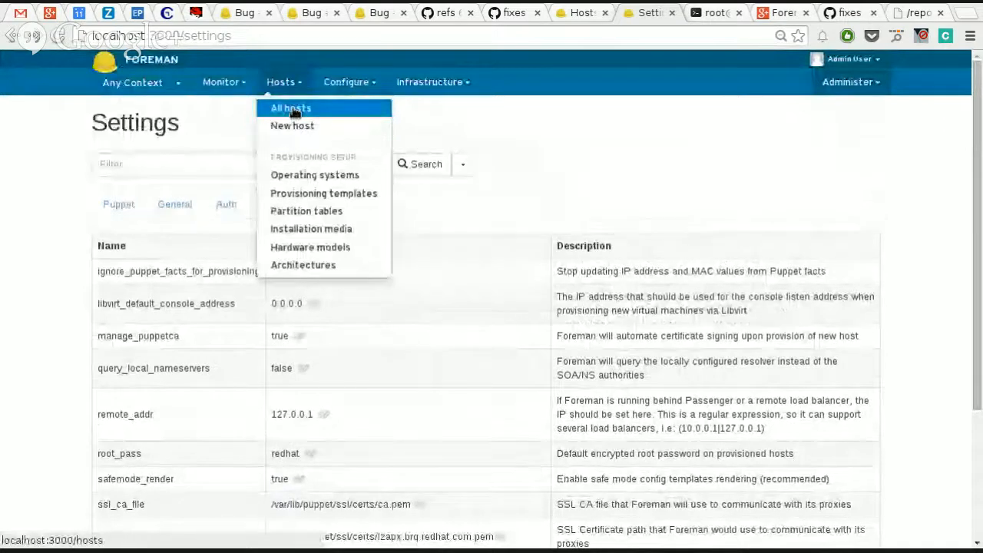
{"action": "left_click", "coordinate": [293, 110]}
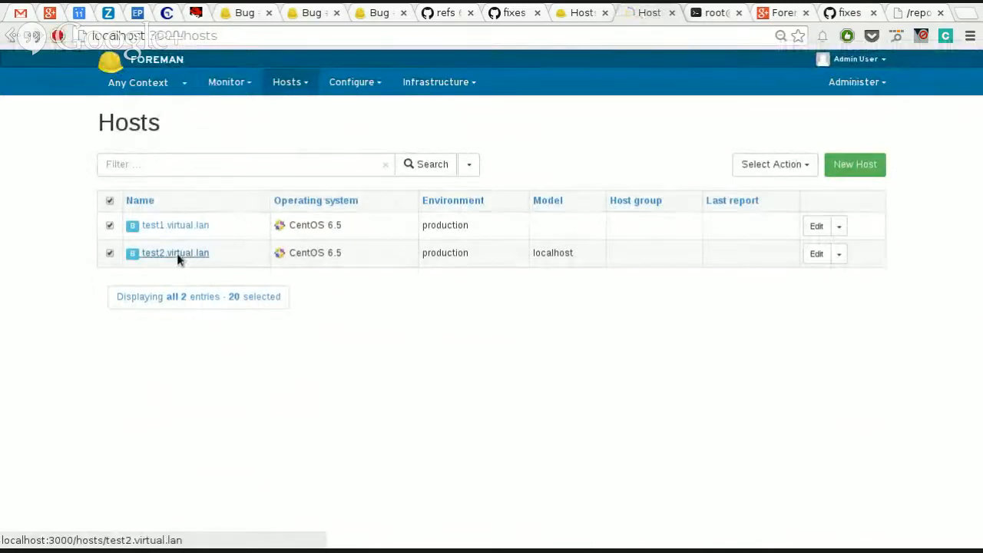
{"action": "left_click", "coordinate": [177, 255]}
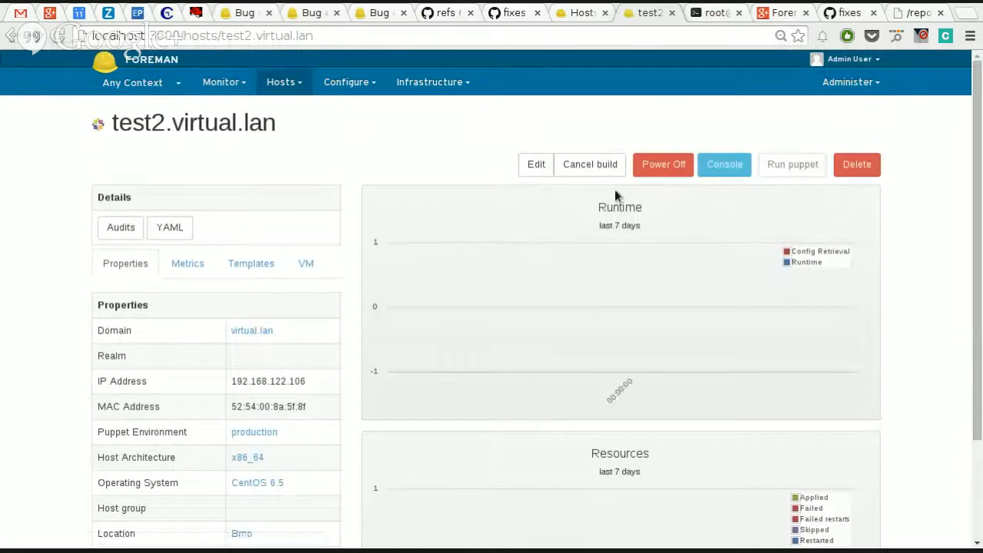
{"action": "left_click", "coordinate": [591, 166]}
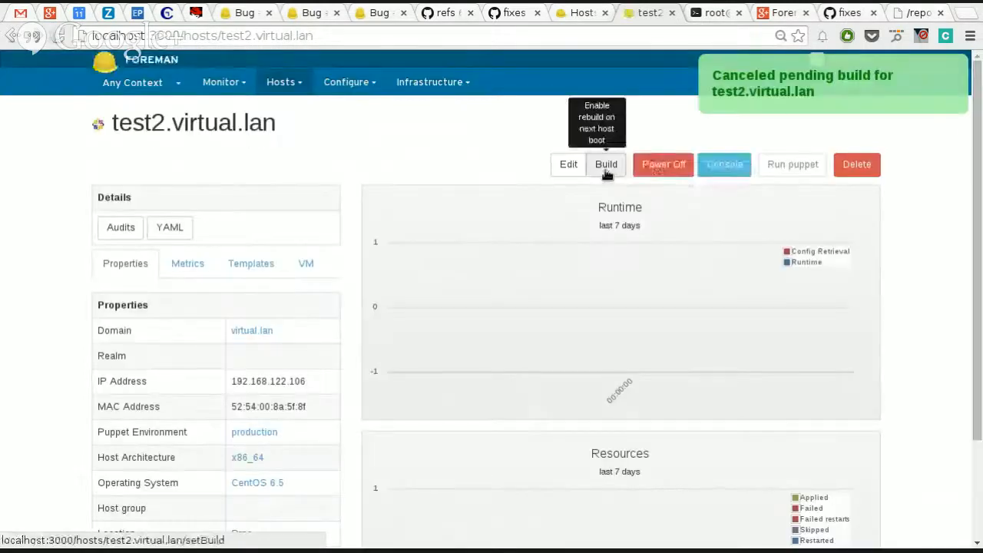
{"action": "left_click", "coordinate": [602, 165]}
{"action": "left_click", "coordinate": [585, 159]}
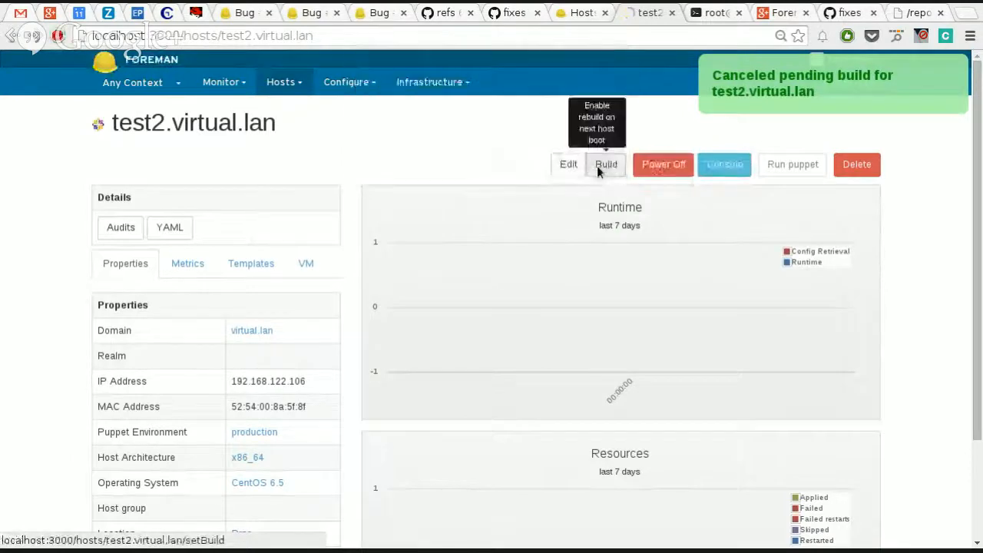
{"action": "left_click", "coordinate": [722, 167]}
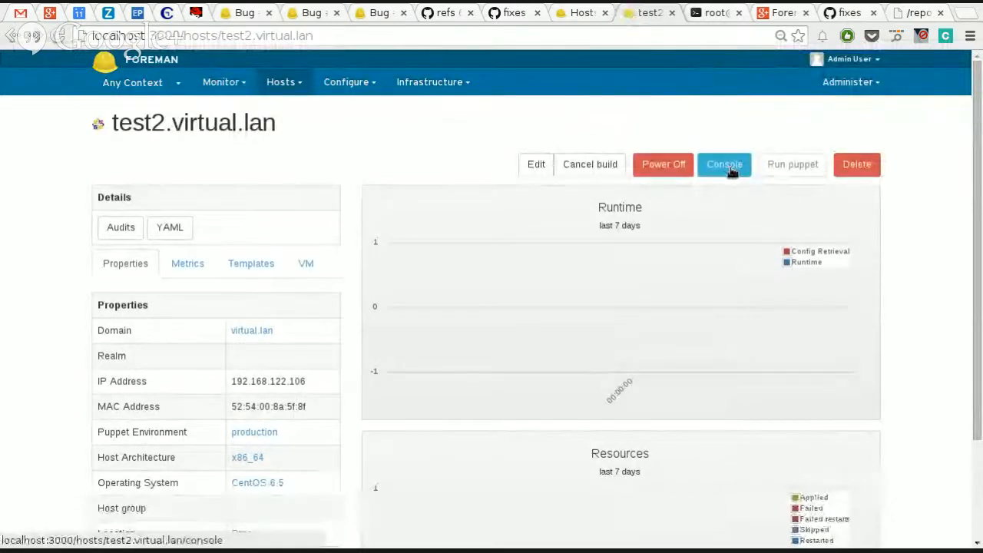
Step: Open the console of test2.virtual.lan, then switch to the terminal and log out of the remote root session on nightly
{"action": "left_click", "coordinate": [726, 169]}
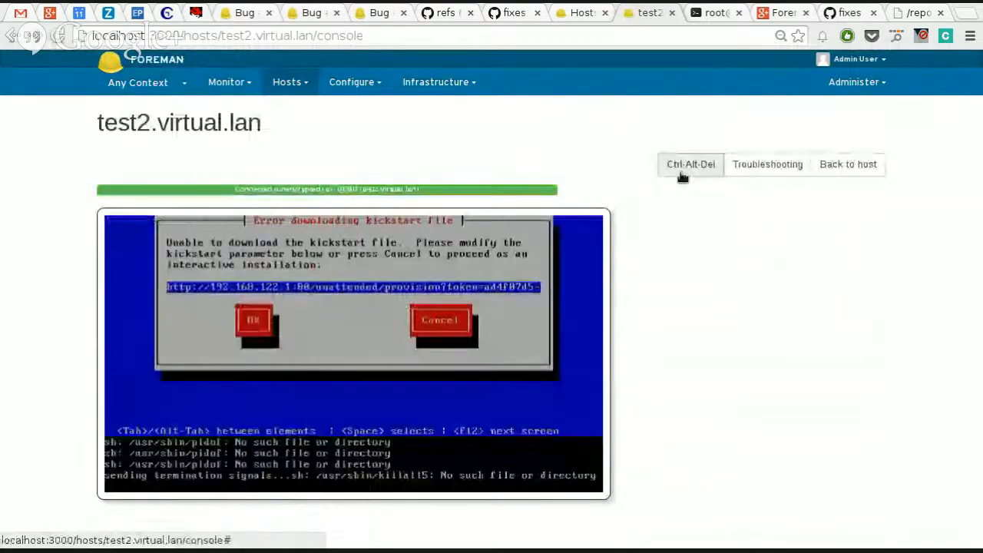
{"action": "key", "text": "ctrl+Tab"}
{"action": "key", "text": "ctrl+l"}
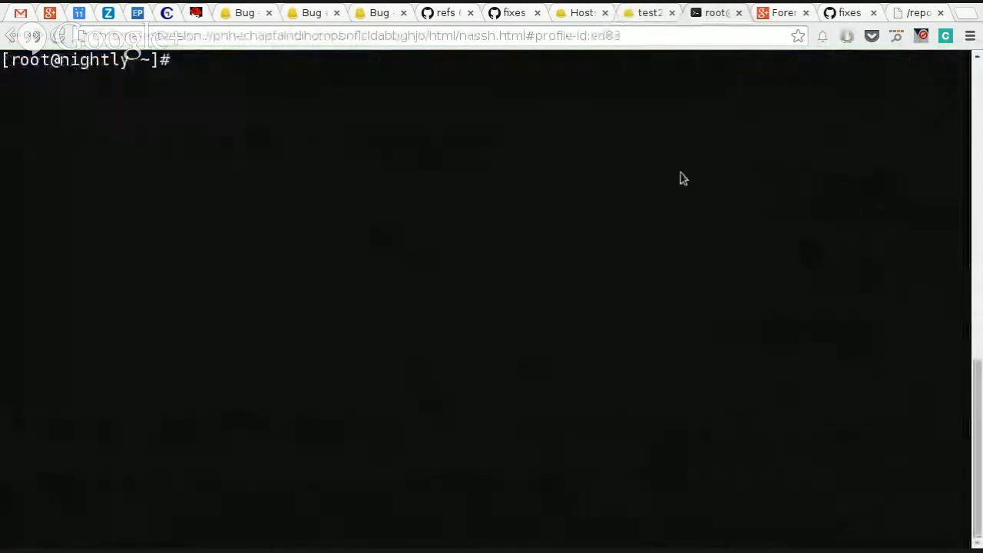
{"action": "type", "text": "ls"}
{"action": "key", "text": "Return"}
{"action": "type", "text": "f"}
{"action": "key", "text": "ctrl+l"}
{"action": "type", "text": "ls"}
{"action": "key", "text": "Return"}
{"action": "type", "text": "ff"}
{"action": "key", "text": "Return"}
{"action": "key", "text": "ctrl+d"}
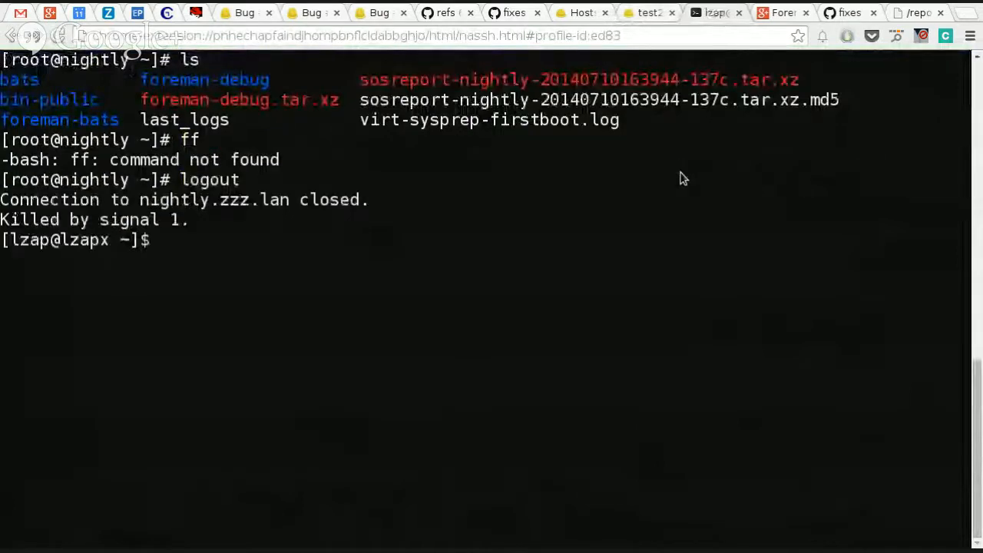
Step: Clear the terminal, change to the foreman directory with the f shortcut command and list its contents
{"action": "key", "text": "ctrl+l"}
{"action": "type", "text": "f"}
{"action": "key", "text": "Return"}
{"action": "type", "text": "ls"}
{"action": "key", "text": "Return"}
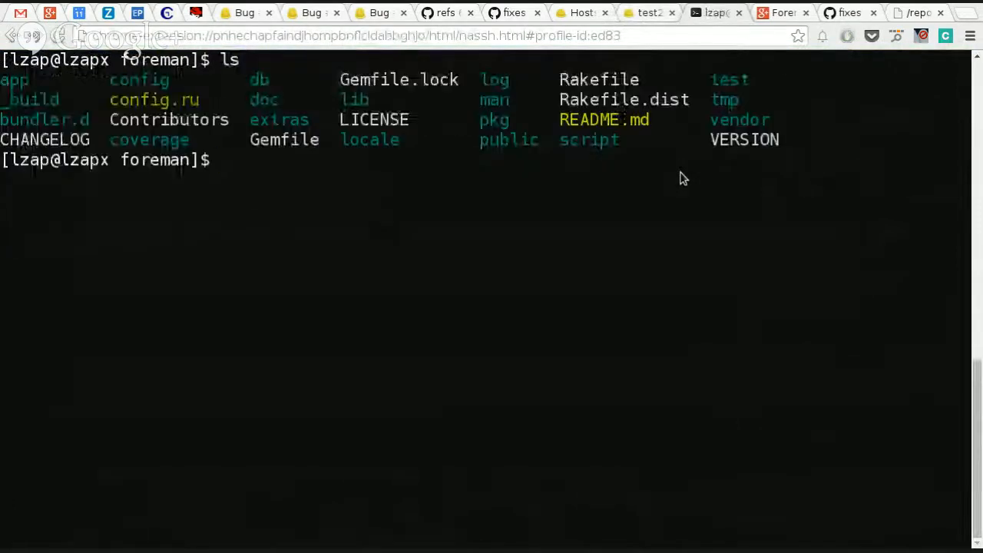
Step: Open the file bundler.d/Gemfile.local.rb in vim
{"action": "type", "text": "vim bu"}
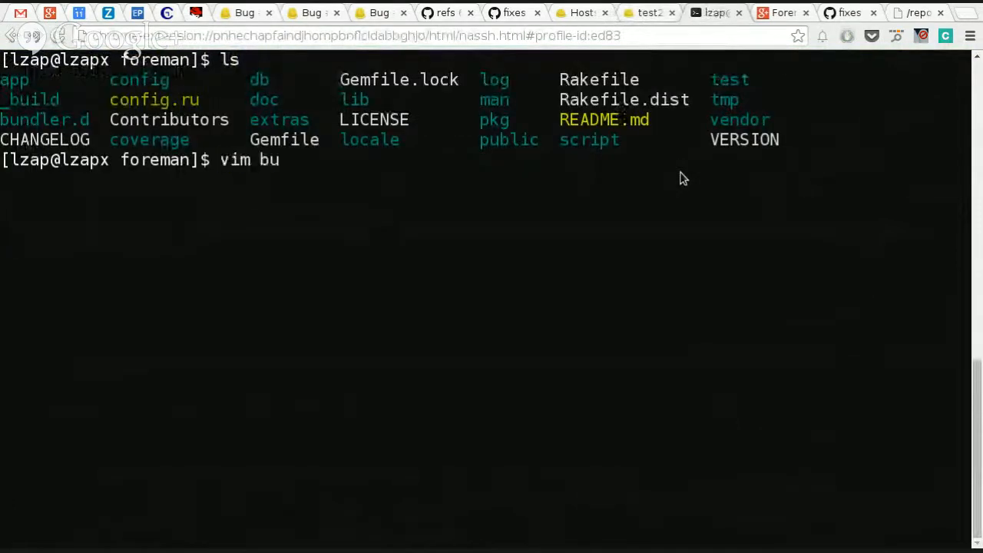
{"action": "key", "text": "Tab"}
{"action": "key", "text": "Tab"}
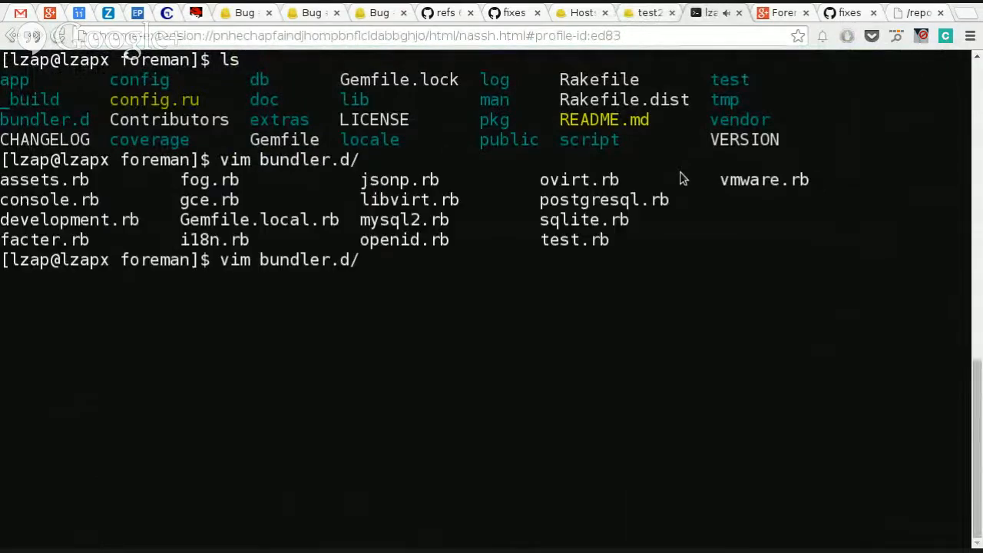
{"action": "type", "text": "Ge"}
{"action": "key", "text": "Tab"}
{"action": "key", "text": "Return"}
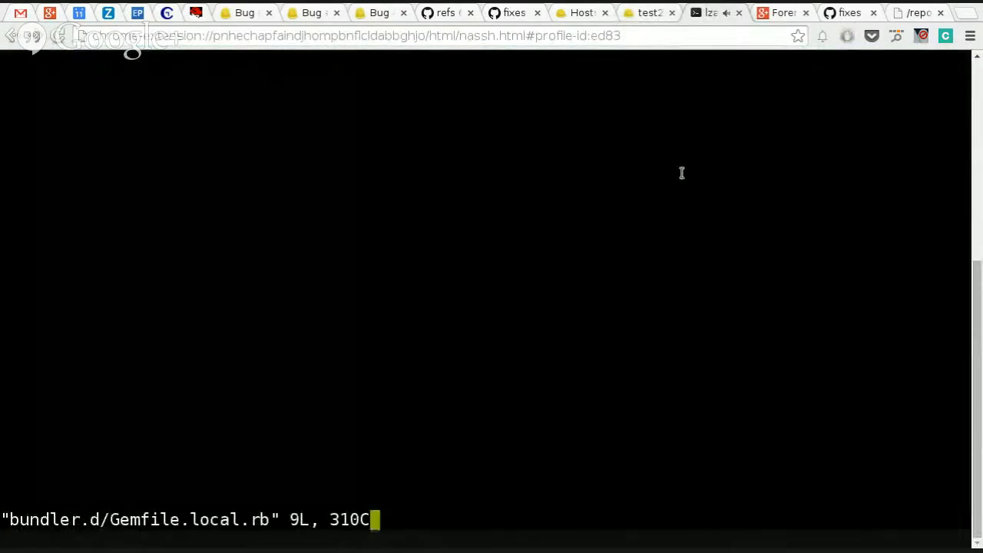
Step: Uncomment the foreman_bootdisk and foreman_discovery gem lines in Gemfile.local.rb, then save the file and quit vim
{"action": "key", "text": "j"}
{"action": "key", "text": "j"}
{"action": "key", "text": "j"}
{"action": "key", "text": "j"}
{"action": "key", "text": "j"}
{"action": "key", "text": "j"}
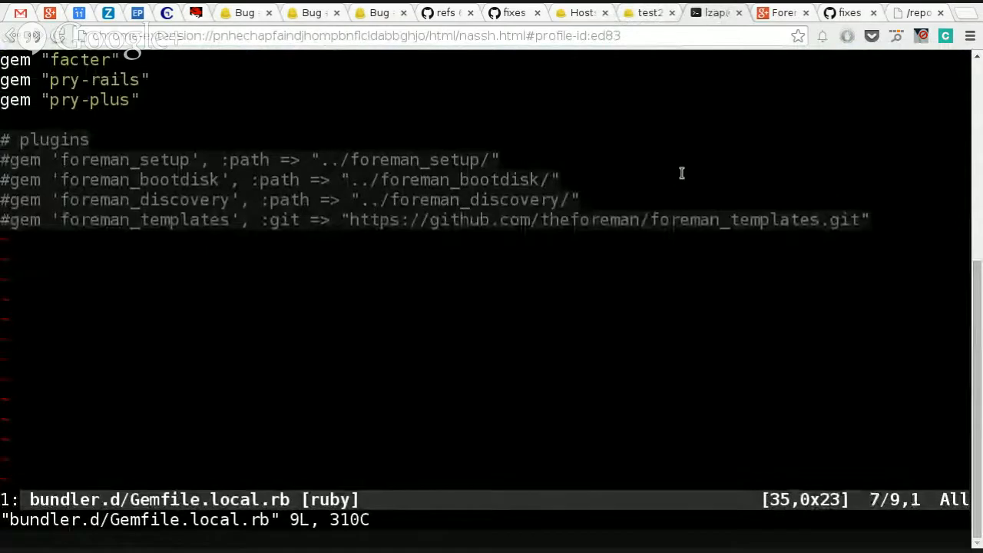
{"action": "key", "text": "k"}
{"action": "key", "text": "j"}
{"action": "key", "text": "x"}
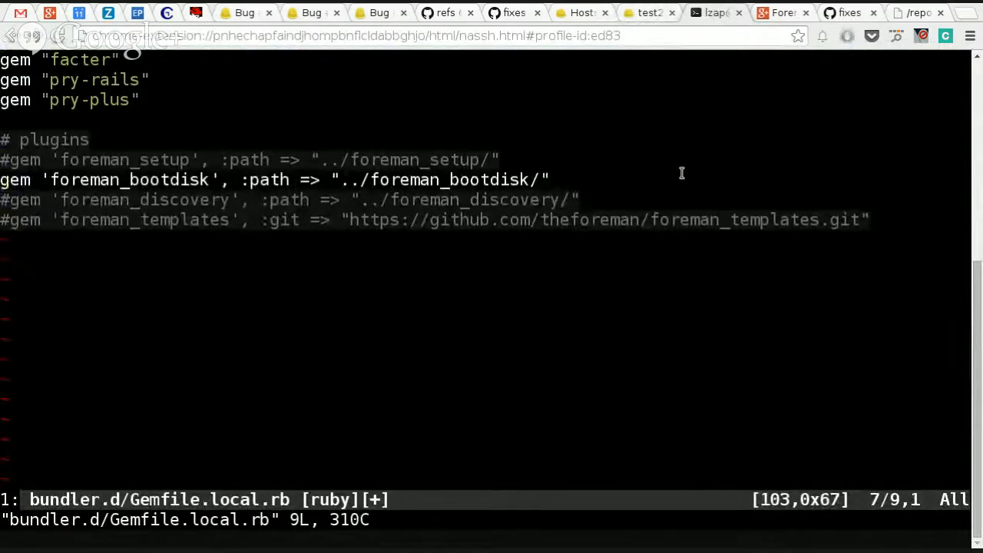
{"action": "key", "text": "j"}
{"action": "key", "text": "x"}
{"action": "type", "text": "k"}
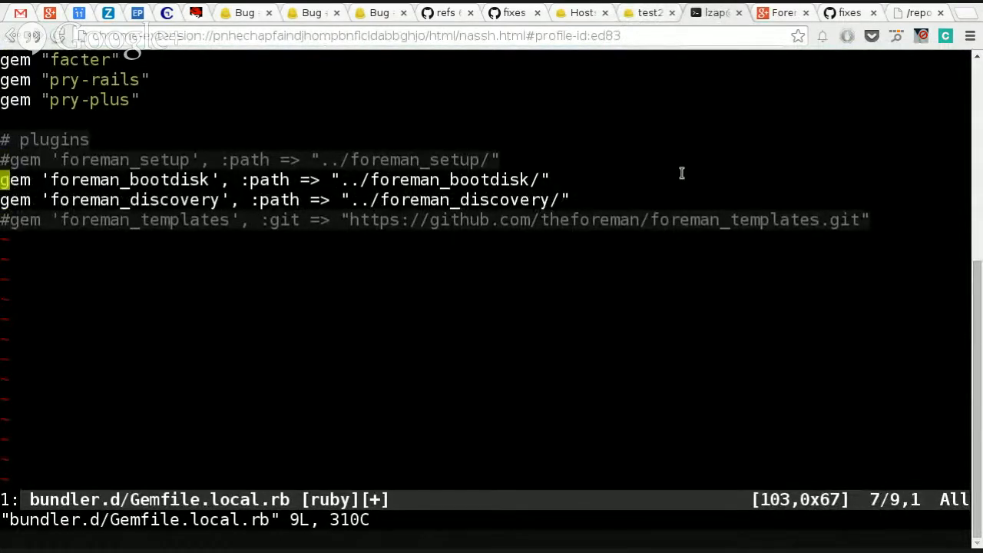
{"action": "type", "text": ":wq"}
{"action": "key", "text": "Return"}
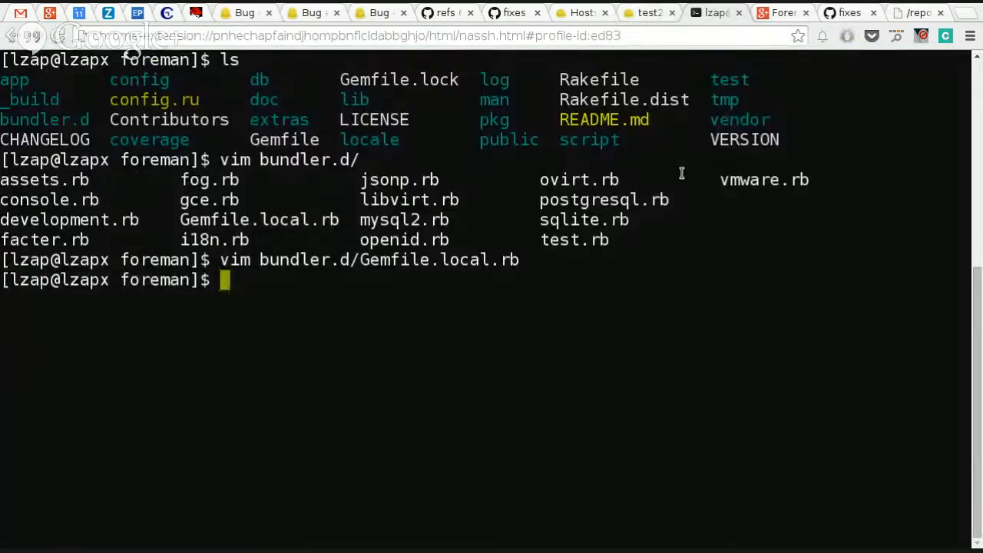
{"action": "type", "text": "b"}
Step: Inspect the beginning of the kickstart URL in the test2.virtual.lan console and reboot the host from there
{"action": "left_click", "coordinate": [639, 16]}
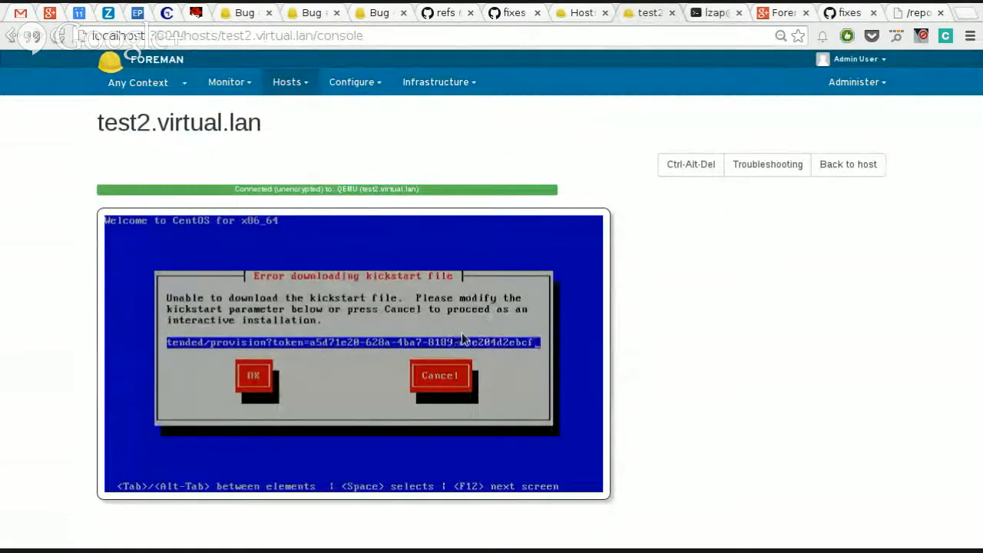
{"action": "key", "text": "Home"}
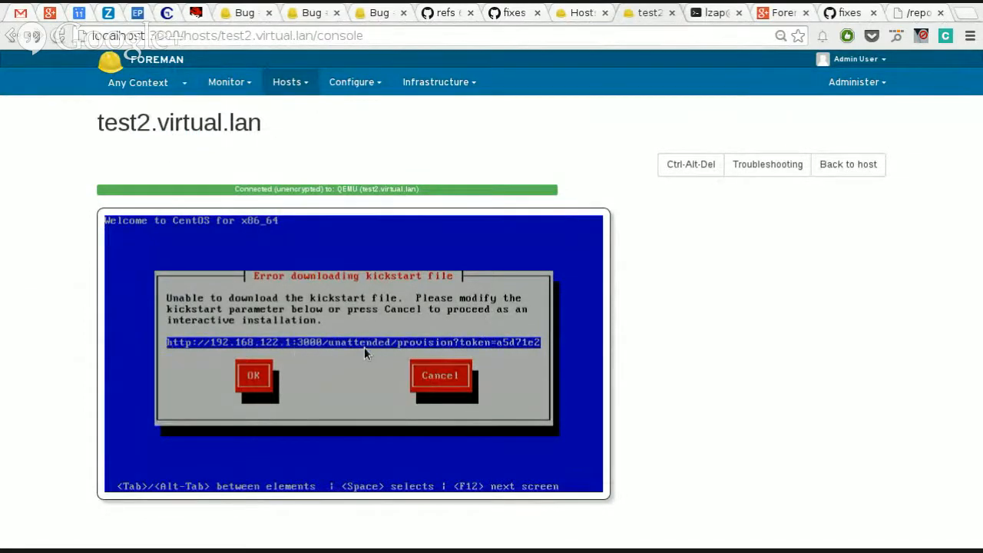
{"action": "left_click", "coordinate": [693, 168]}
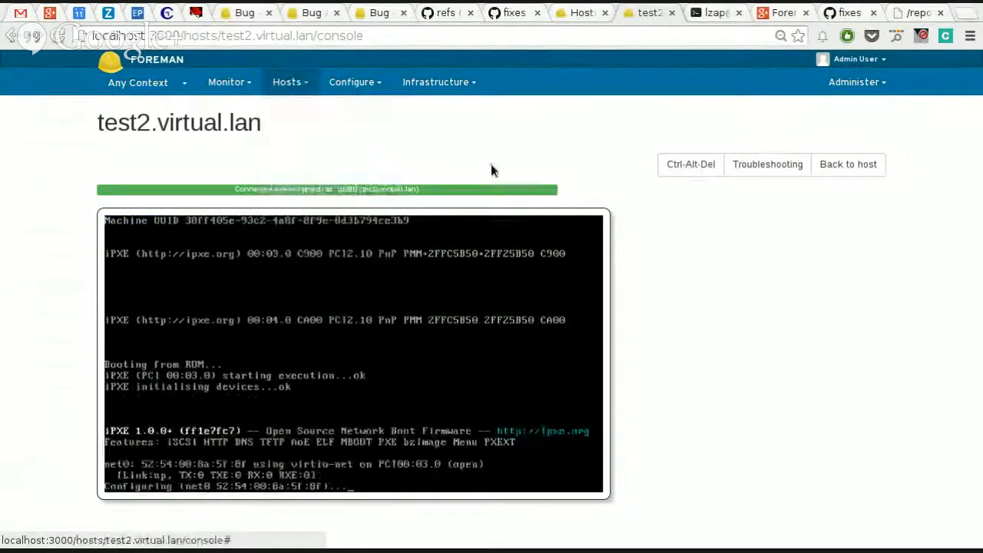
Step: Open the Foreman dashboard, then examine the installed plugins on the About page
{"action": "left_click", "coordinate": [239, 108]}
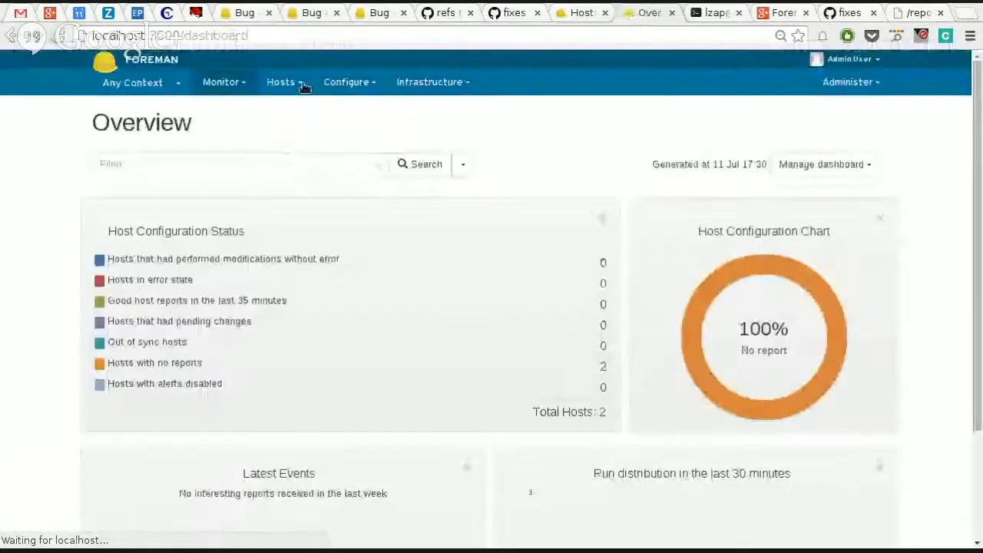
{"action": "left_click", "coordinate": [302, 85]}
{"action": "left_click", "coordinate": [850, 82]}
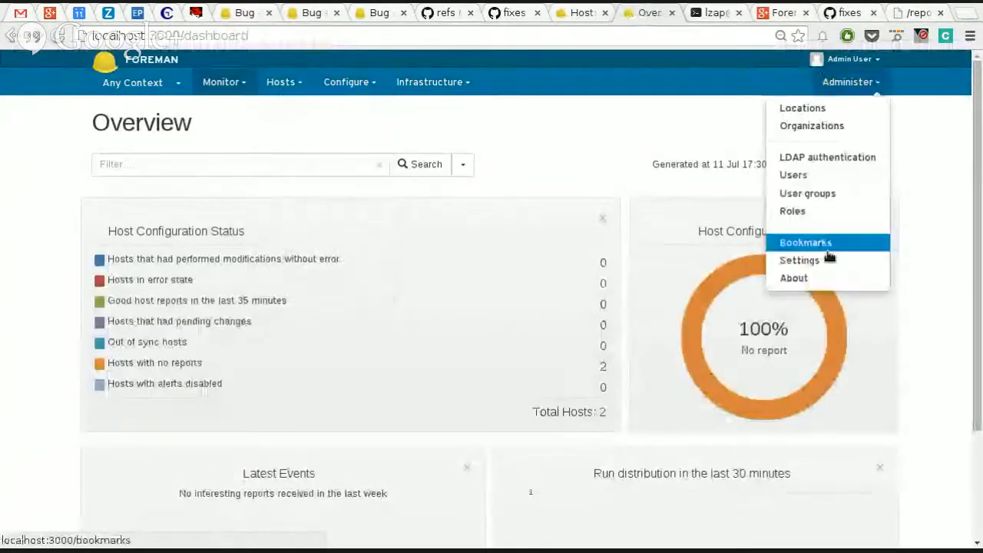
{"action": "left_click", "coordinate": [833, 281]}
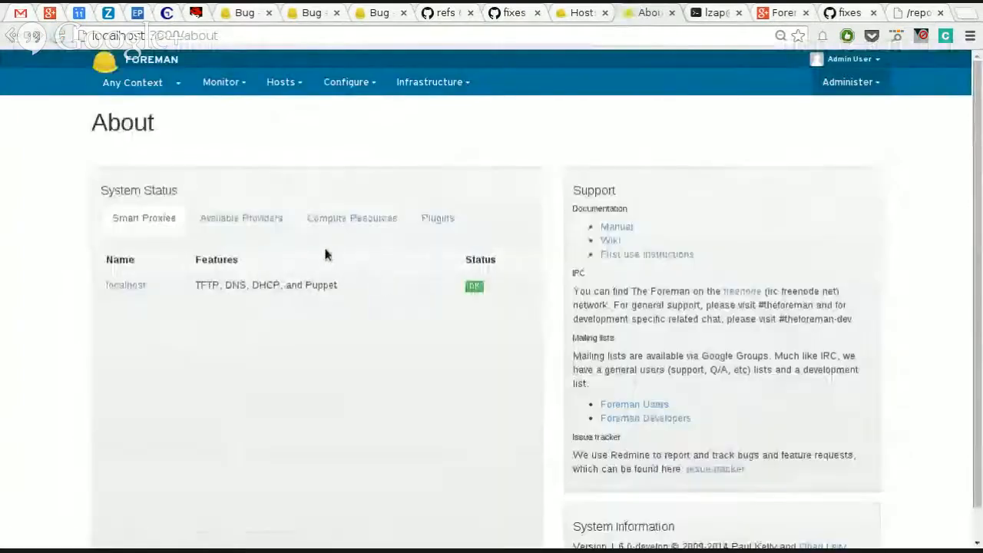
{"action": "left_click", "coordinate": [426, 219]}
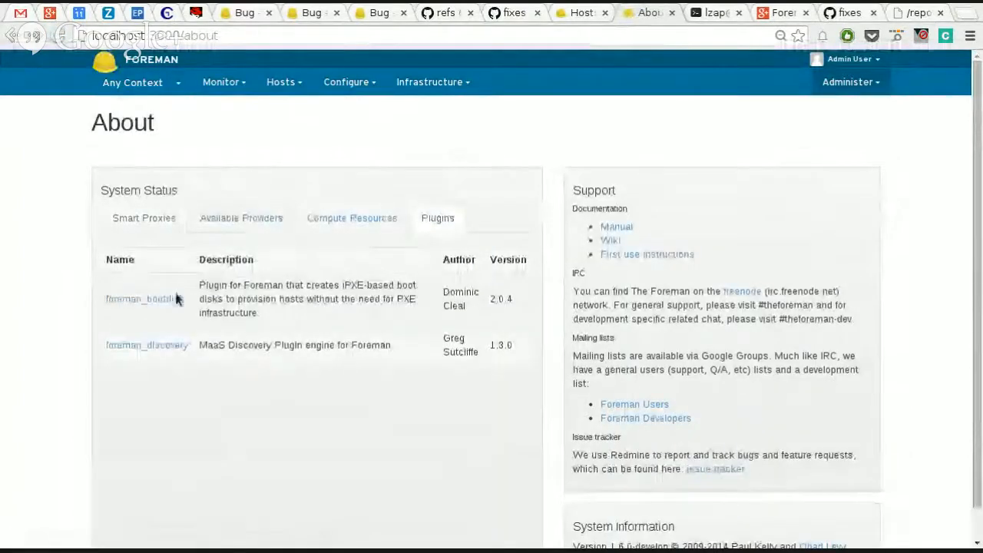
Step: Open host test2.virtual.lan from the list of all hosts and try to generate its Host 'test2' boot disk image
{"action": "left_click", "coordinate": [281, 81]}
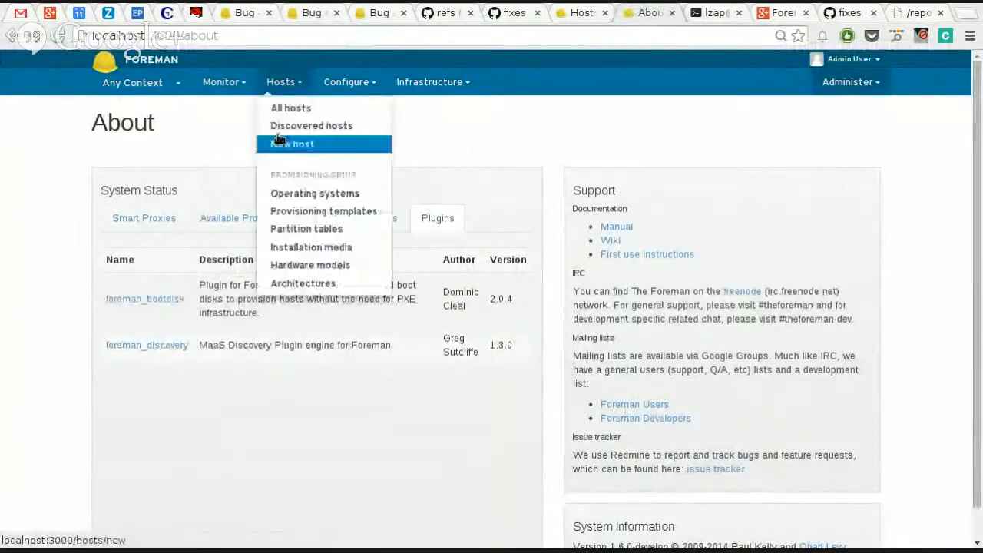
{"action": "left_click", "coordinate": [292, 111]}
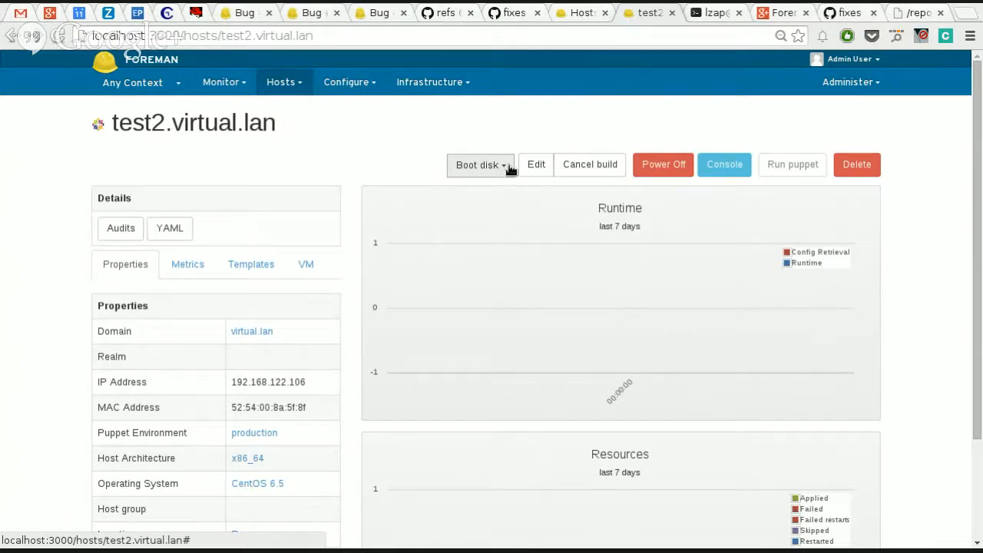
{"action": "left_click", "coordinate": [506, 169]}
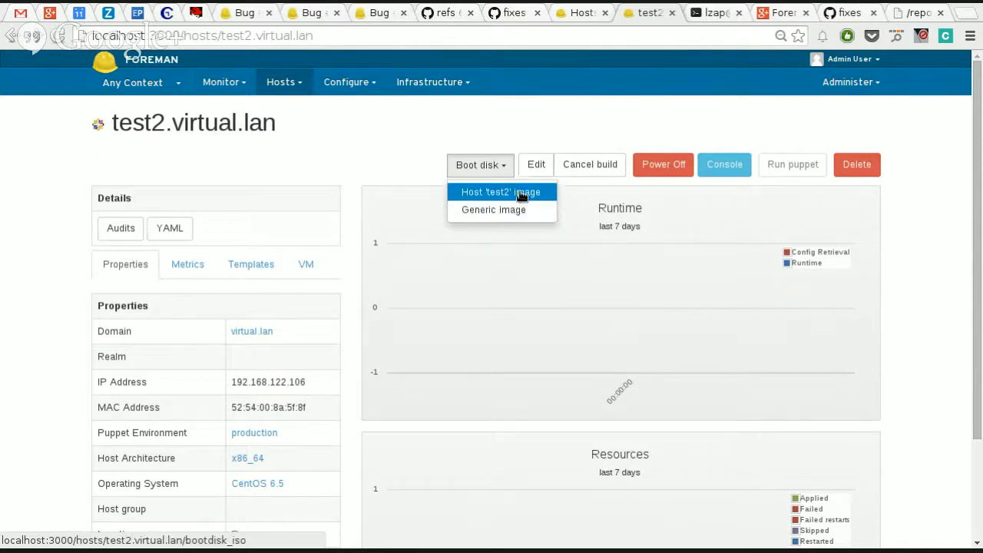
{"action": "left_click", "coordinate": [521, 193]}
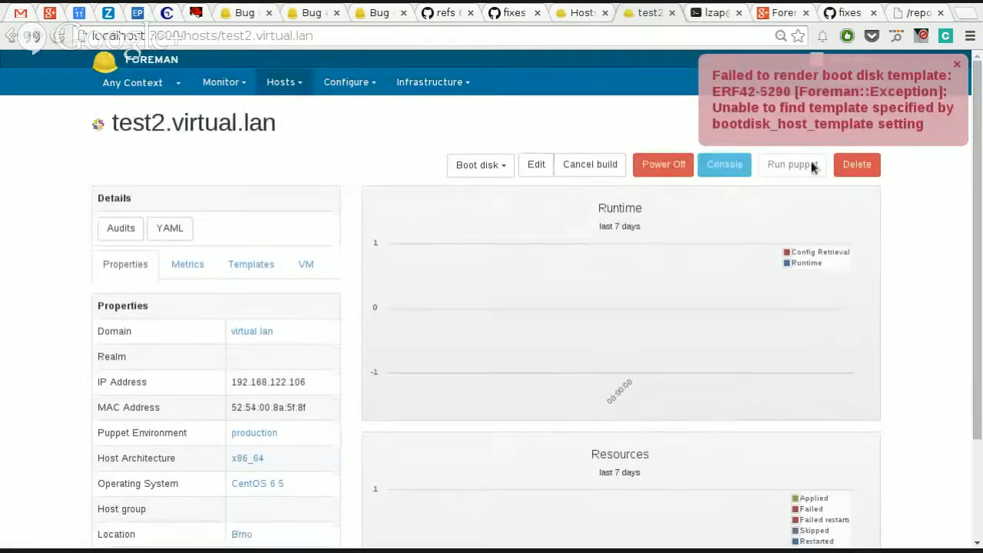
{"action": "left_click", "coordinate": [957, 66]}
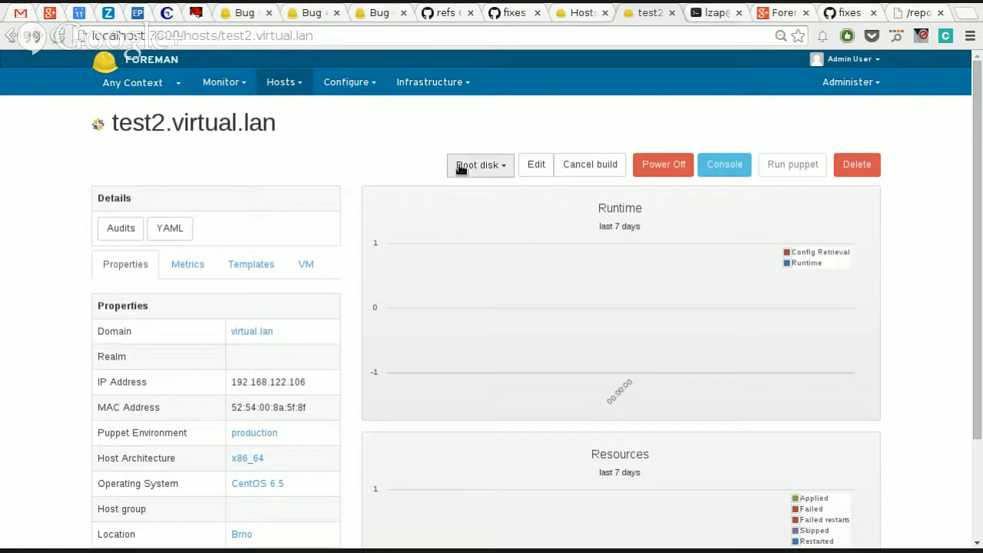
{"action": "left_click", "coordinate": [507, 171]}
{"action": "left_click", "coordinate": [507, 140]}
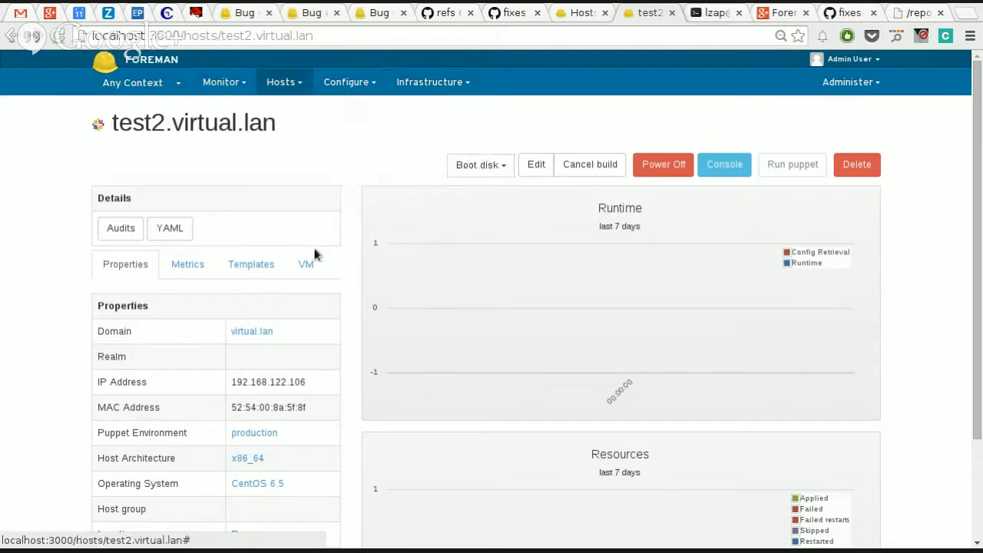
Step: View the discovered hosts list, then in the terminal rerun the history command that undefines discovered1 and recreates it with 1 vCPU, 900 RAM and network boot
{"action": "mouse_move", "coordinate": [282, 83]}
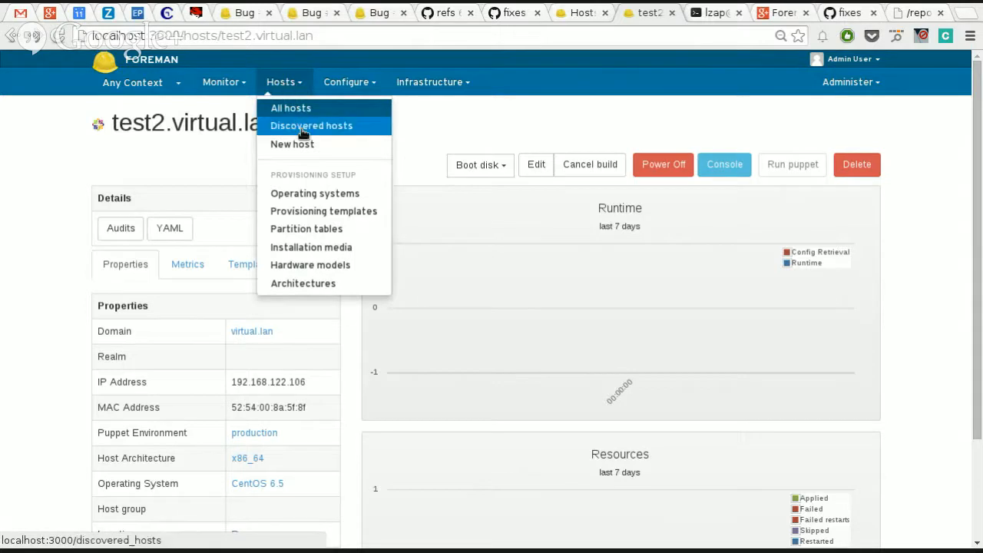
{"action": "left_click", "coordinate": [310, 129]}
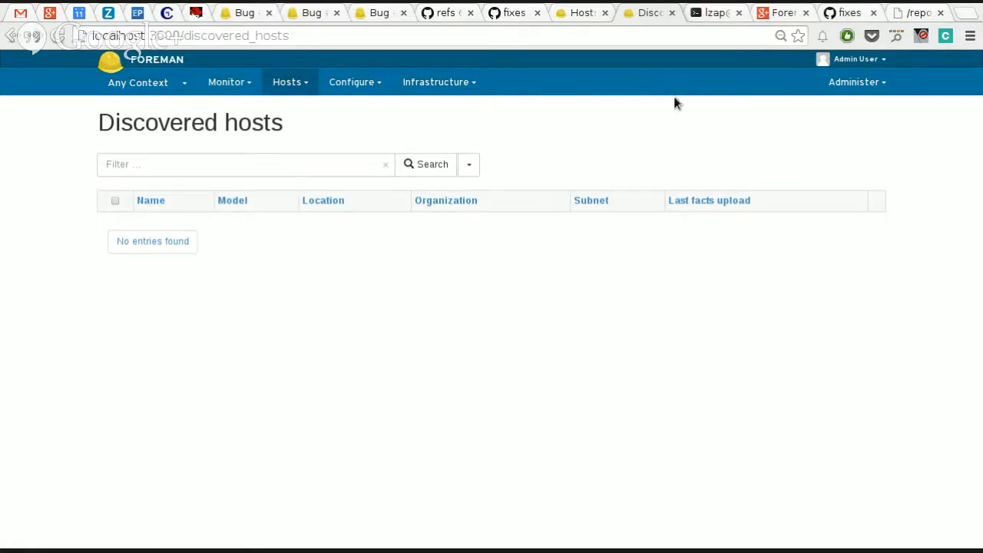
{"action": "key", "text": "ctrl+Tab"}
{"action": "key", "text": "ctrl+l"}
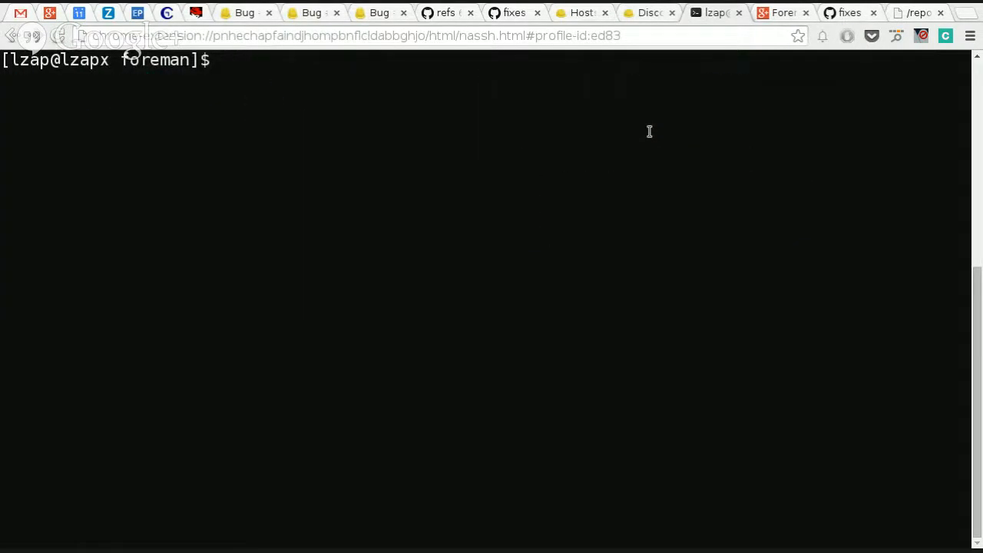
{"action": "key", "text": "ctrl+r"}
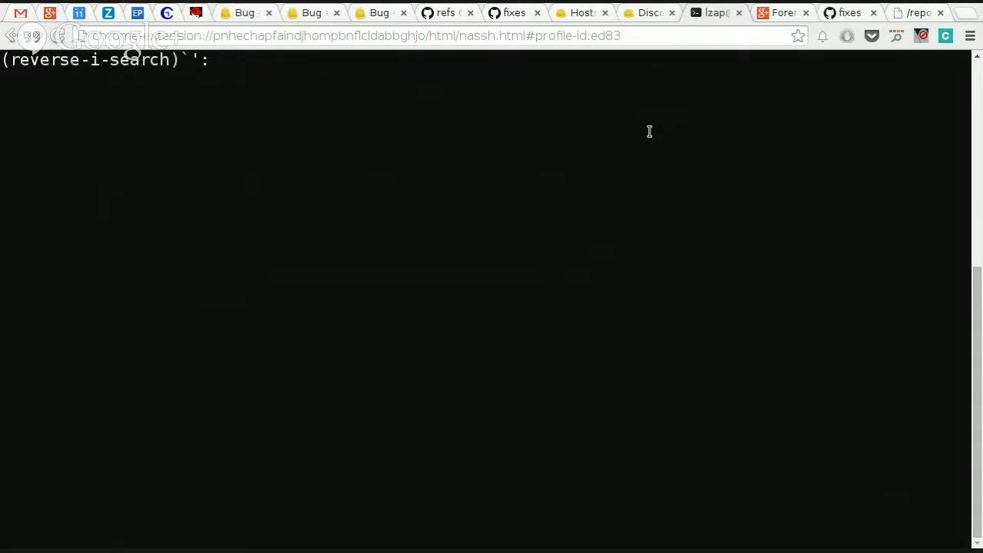
{"action": "type", "text": "d"}
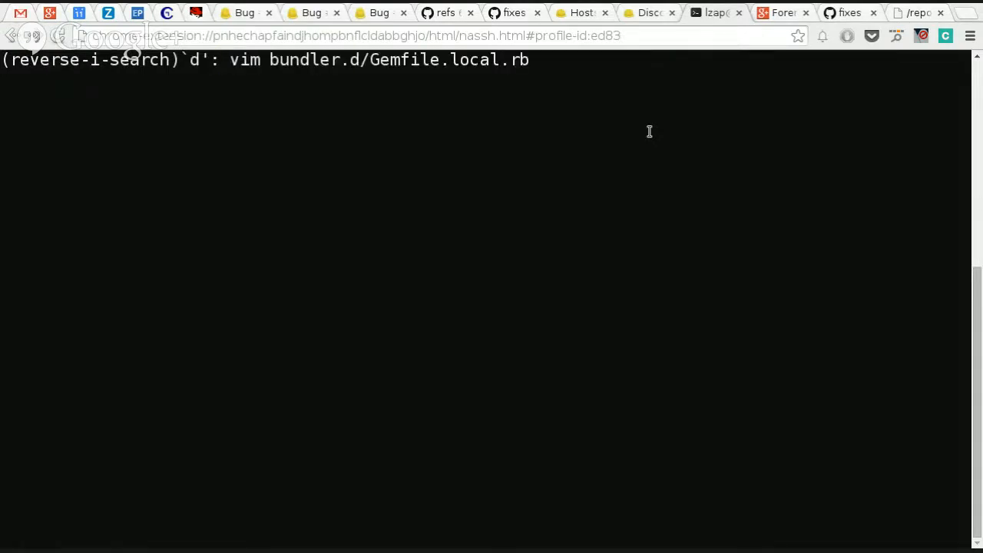
{"action": "type", "text": "iscover"}
{"action": "key", "text": "ctrl+r"}
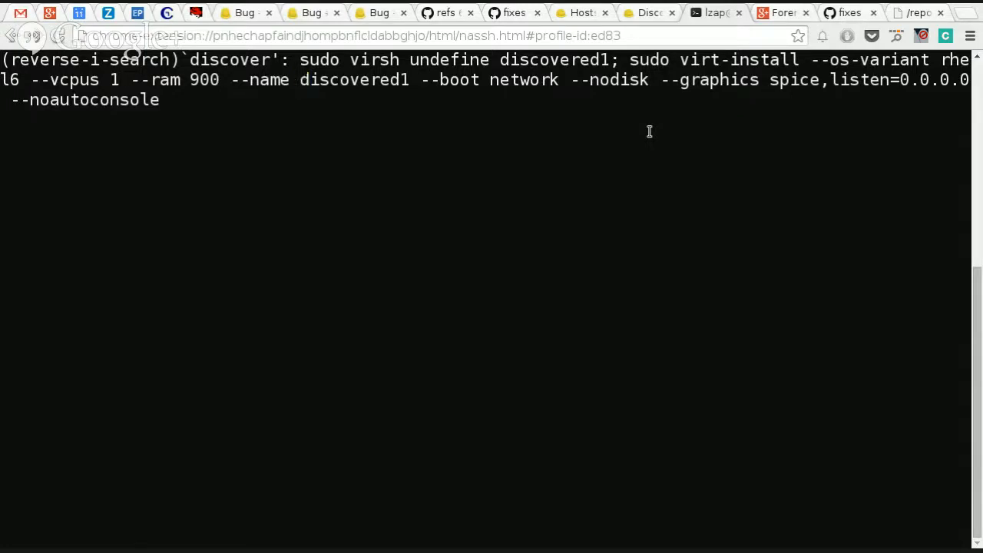
{"action": "key", "text": "Return"}
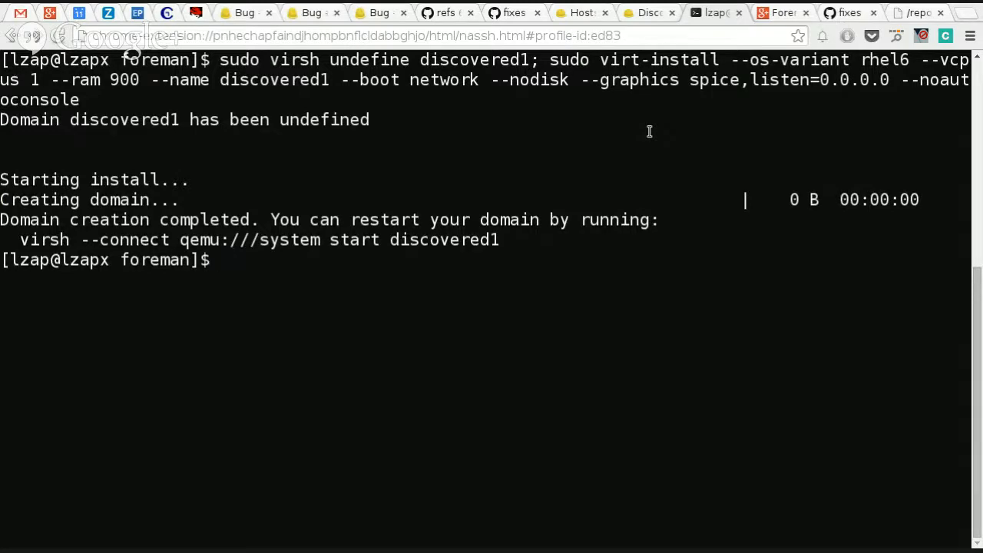
Step: Return to Foreman and open the list of provisioning templates
{"action": "key", "text": "ctrl+shift+Tab"}
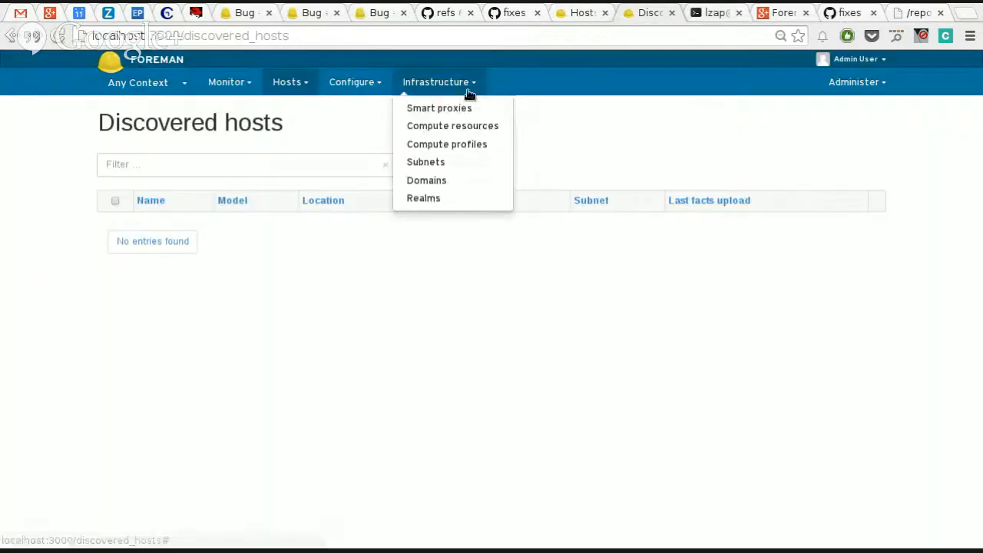
{"action": "mouse_move", "coordinate": [333, 90]}
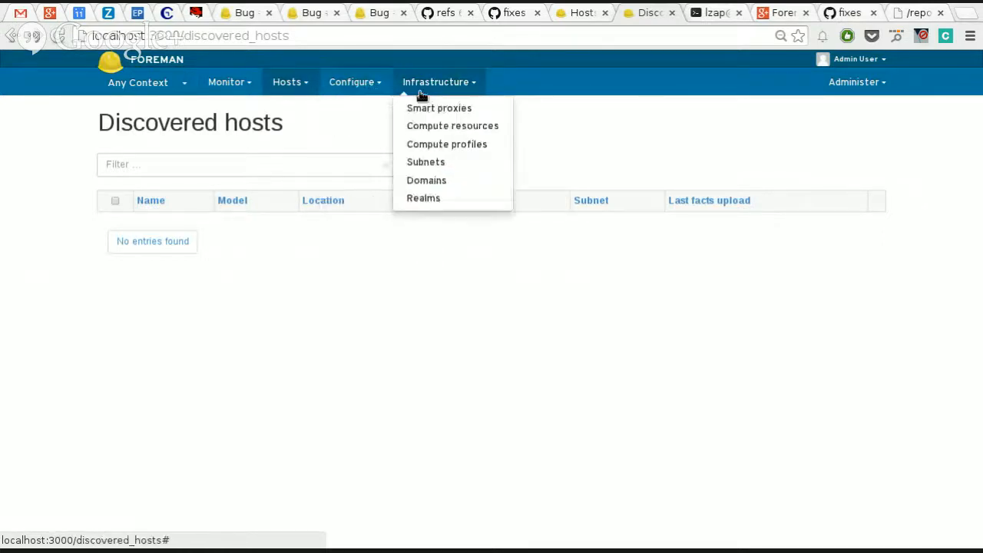
{"action": "mouse_move", "coordinate": [355, 83]}
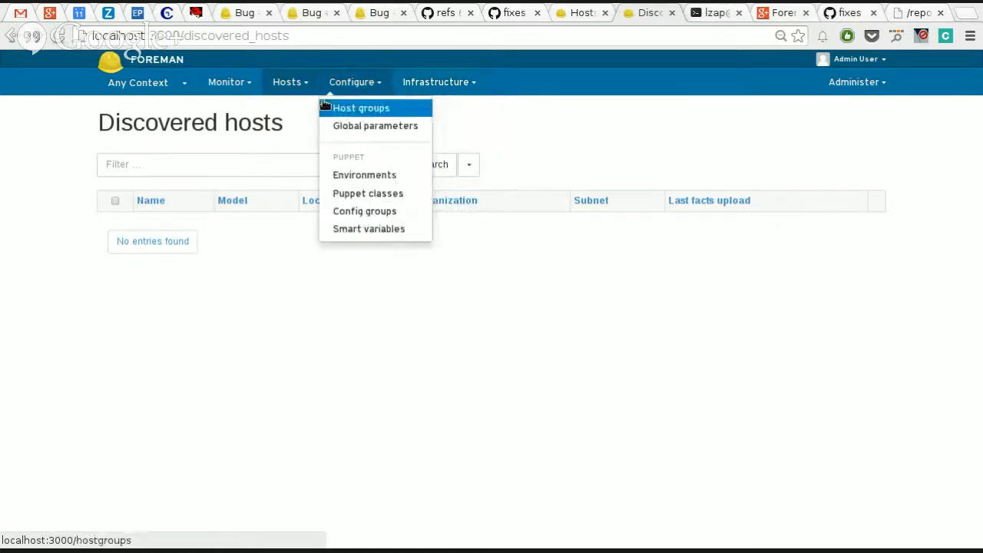
{"action": "mouse_move", "coordinate": [292, 82]}
{"action": "left_click", "coordinate": [317, 212]}
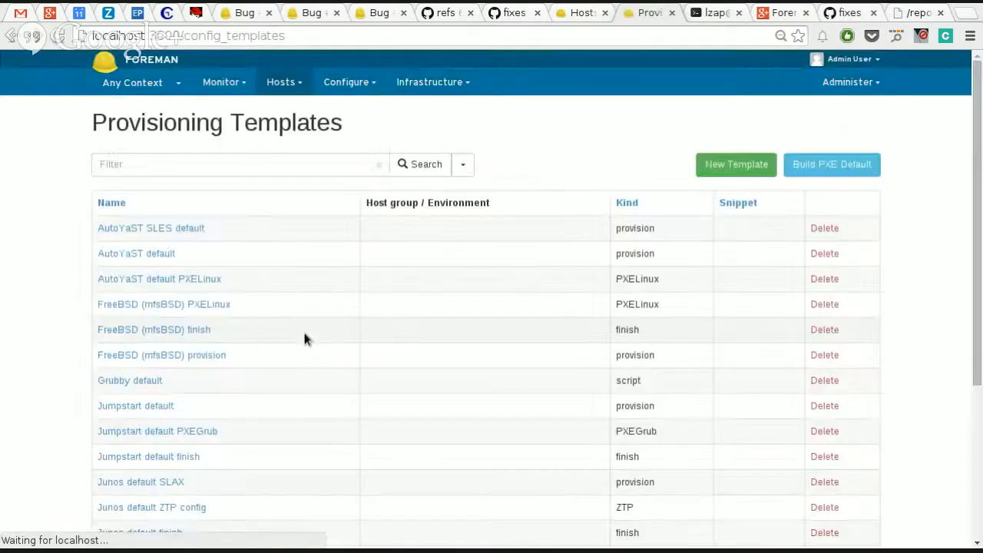
Step: Look through the provisioning templates list, then open the discovered hosts list
{"action": "scroll", "coordinate": [304, 339], "scroll_direction": "down", "scroll_amount": 5}
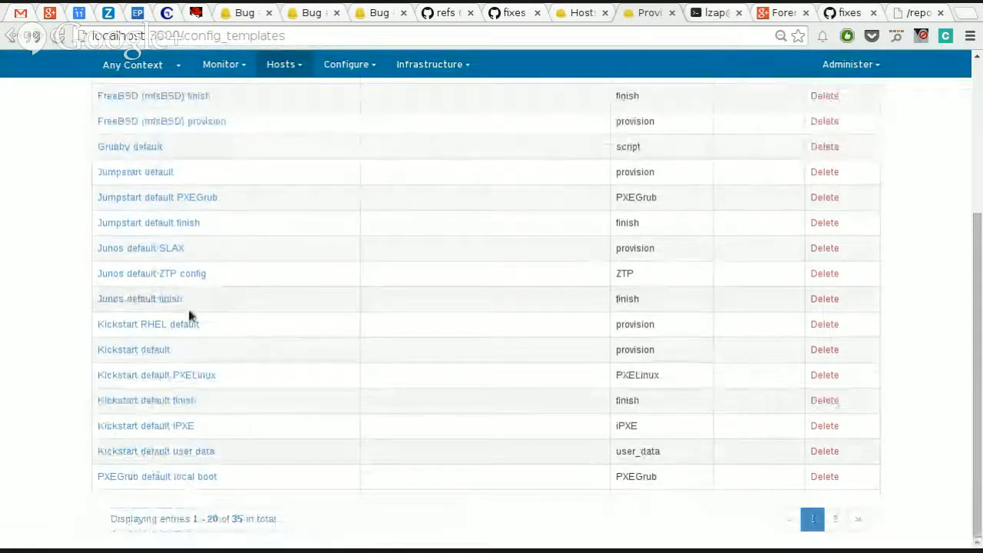
{"action": "scroll", "coordinate": [189, 318], "scroll_direction": "up", "scroll_amount": 5}
{"action": "left_click", "coordinate": [284, 83]}
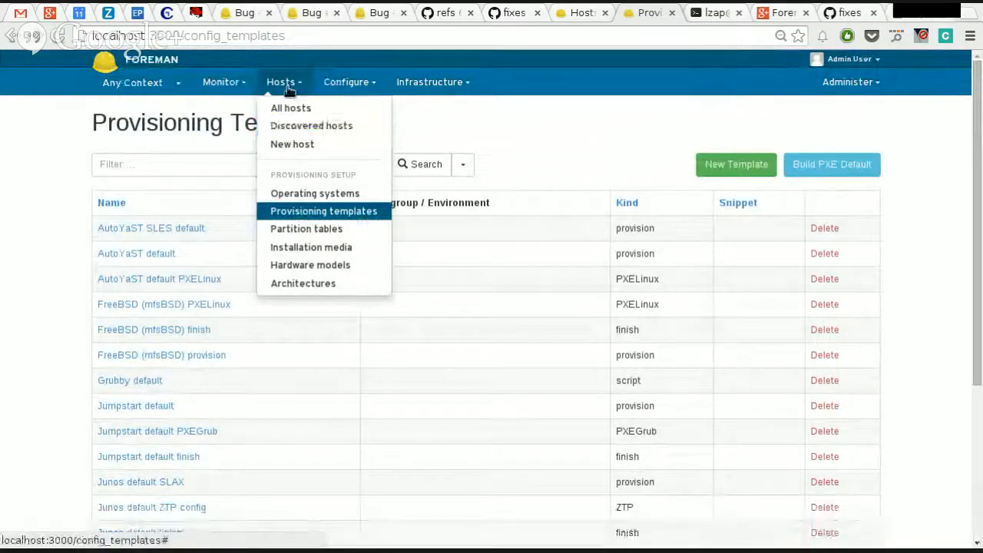
{"action": "left_click", "coordinate": [295, 127]}
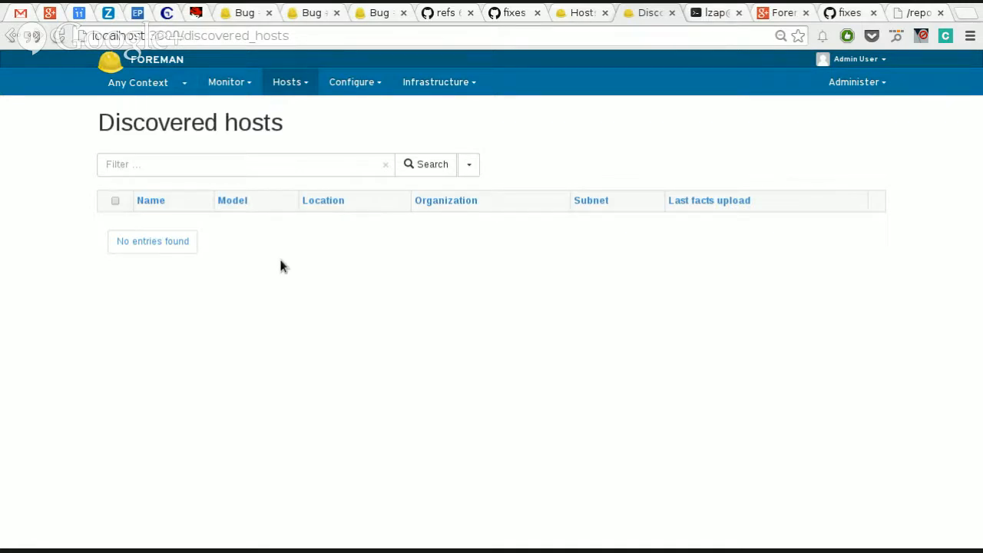
Step: Open the new host form and look at the Deploy on setting
{"action": "left_click", "coordinate": [291, 81]}
{"action": "mouse_move", "coordinate": [290, 97]}
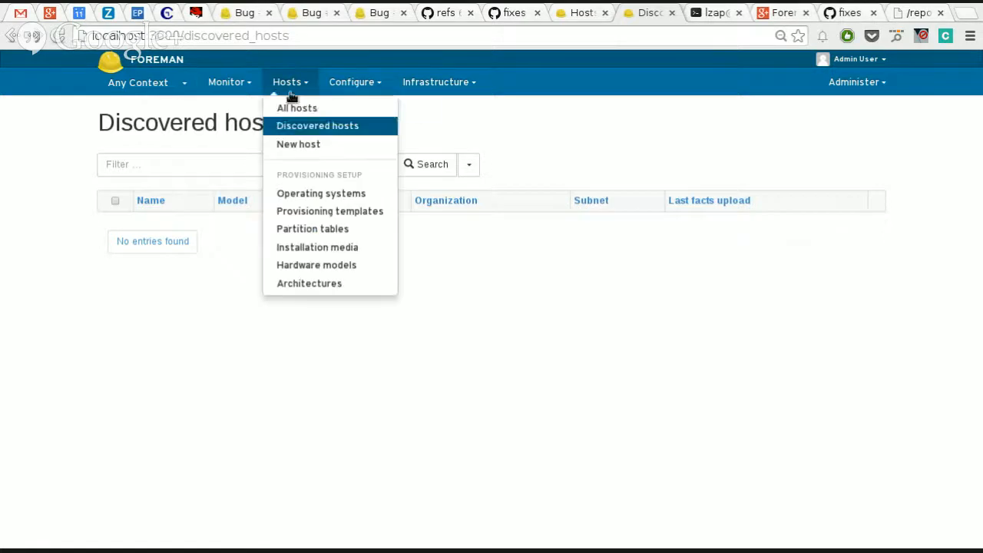
{"action": "left_click", "coordinate": [324, 146]}
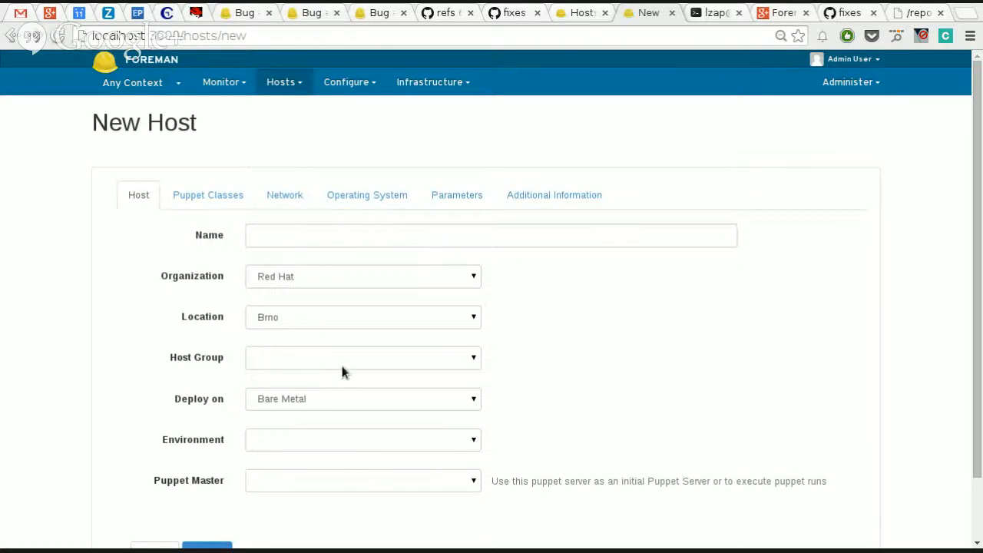
{"action": "left_click", "coordinate": [308, 396]}
{"action": "left_click", "coordinate": [309, 394]}
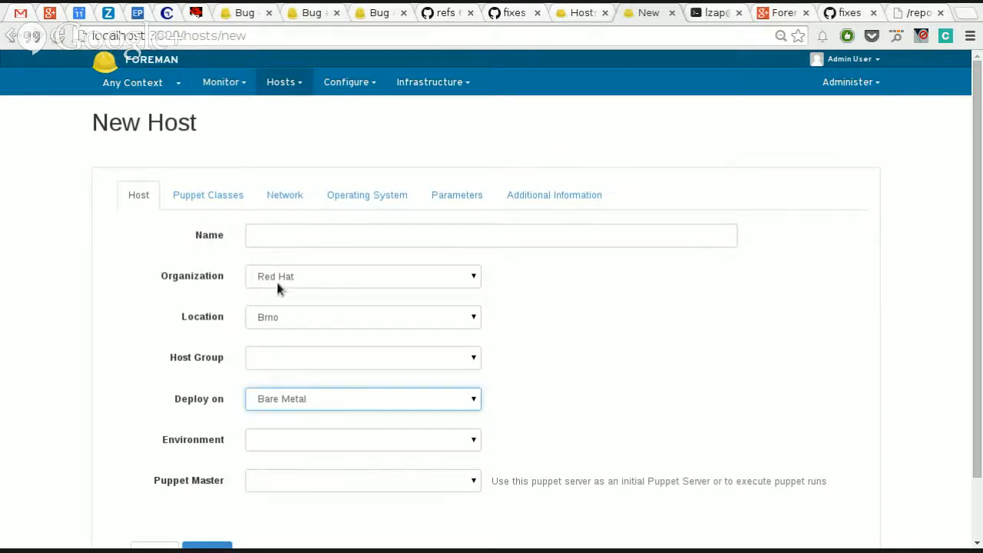
Step: Examine the new host form's network settings, focusing on the primary interface's MAC address, and revisit the general host fields
{"action": "left_click", "coordinate": [281, 198]}
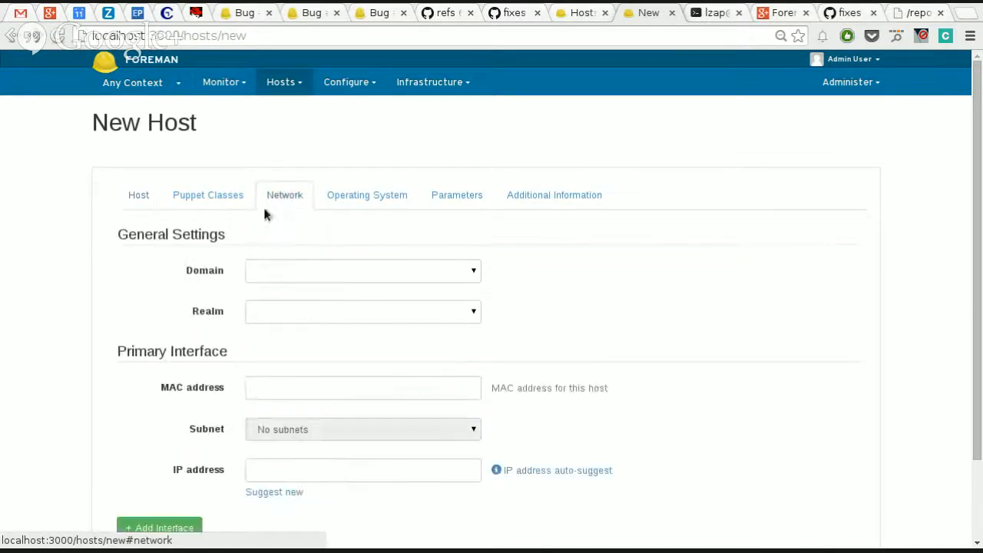
{"action": "left_click", "coordinate": [278, 385]}
{"action": "left_click_drag", "start_coordinate": [162, 386], "coordinate": [223, 387]}
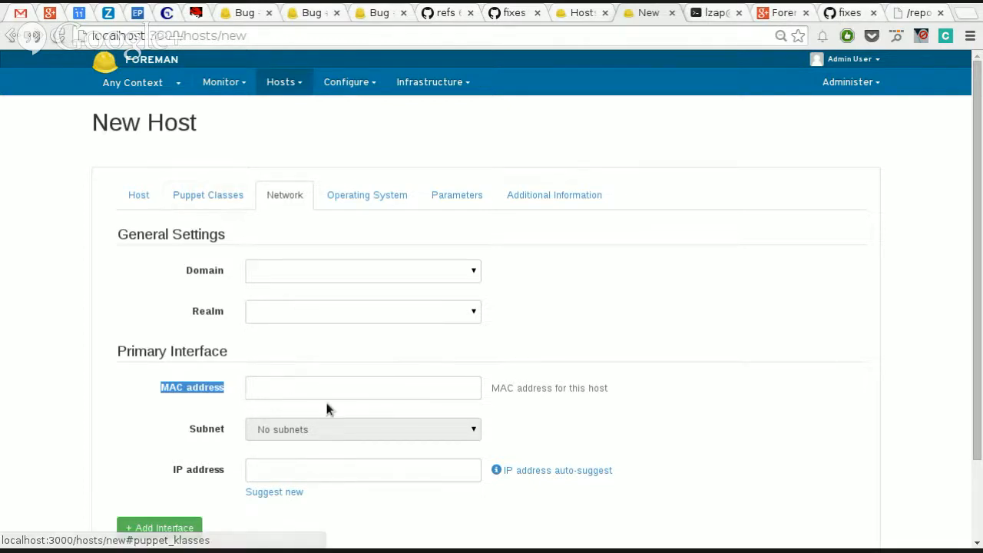
{"action": "left_click", "coordinate": [218, 390]}
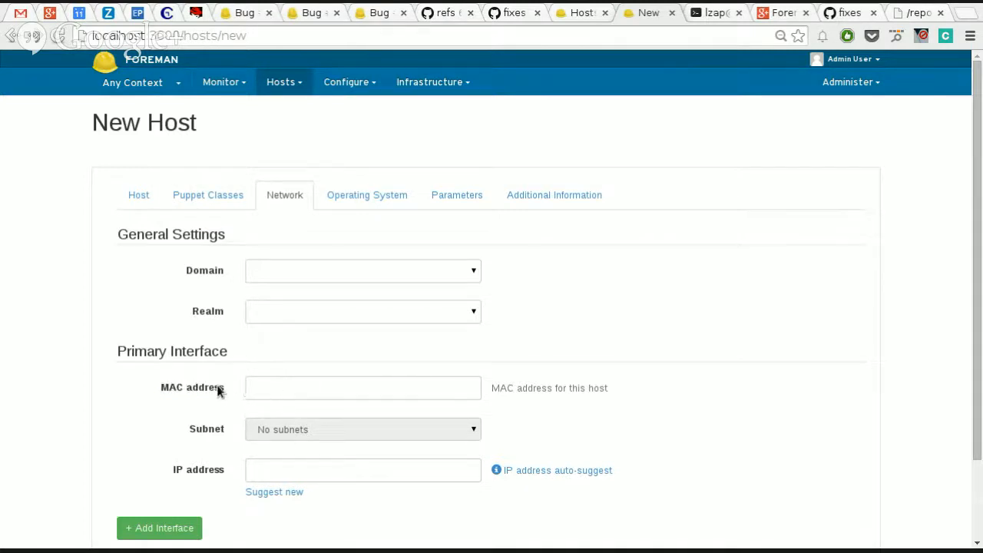
{"action": "left_click", "coordinate": [149, 196]}
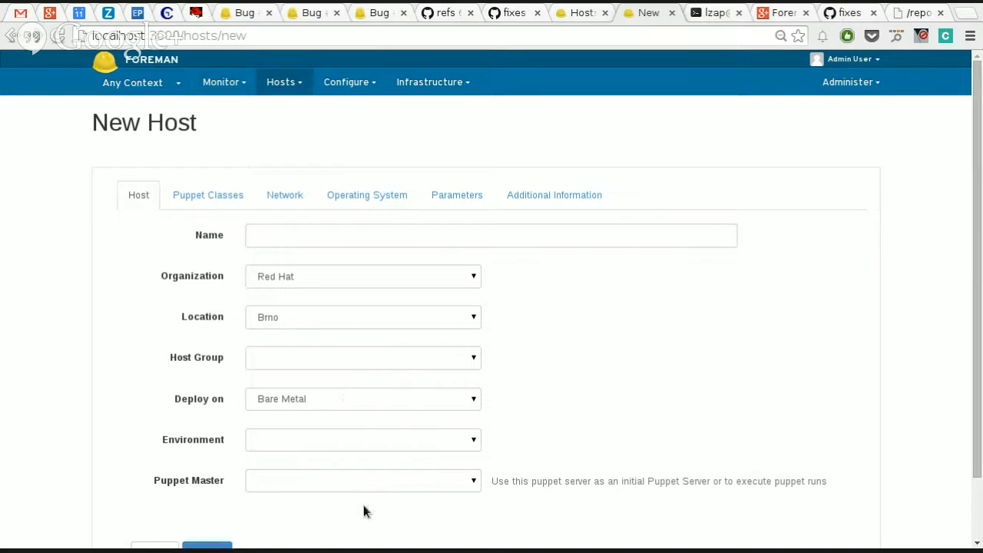
{"action": "left_click", "coordinate": [283, 198]}
{"action": "left_click", "coordinate": [288, 395]}
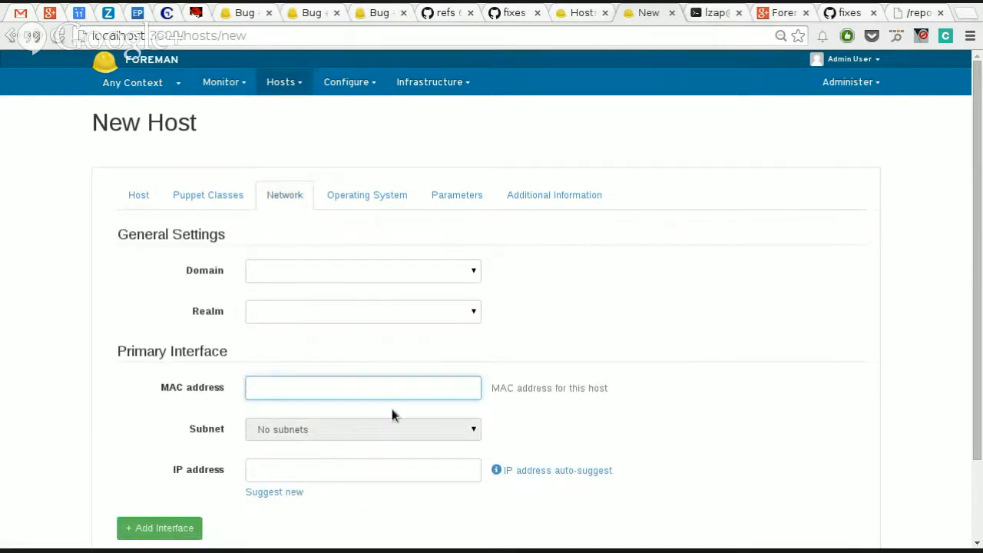
{"action": "scroll", "coordinate": [546, 342], "scroll_direction": "down", "scroll_amount": 2}
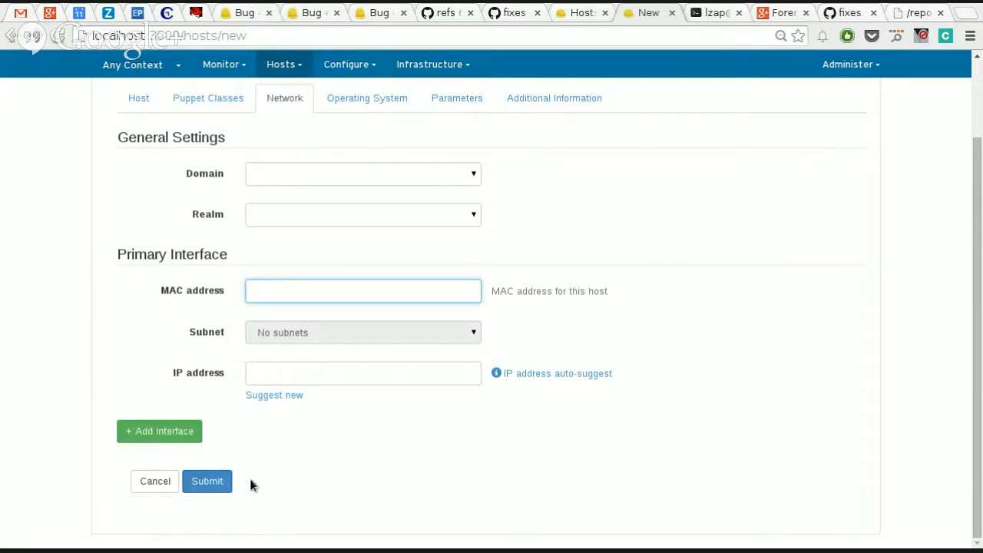
{"action": "scroll", "coordinate": [246, 322], "scroll_direction": "up", "scroll_amount": 2}
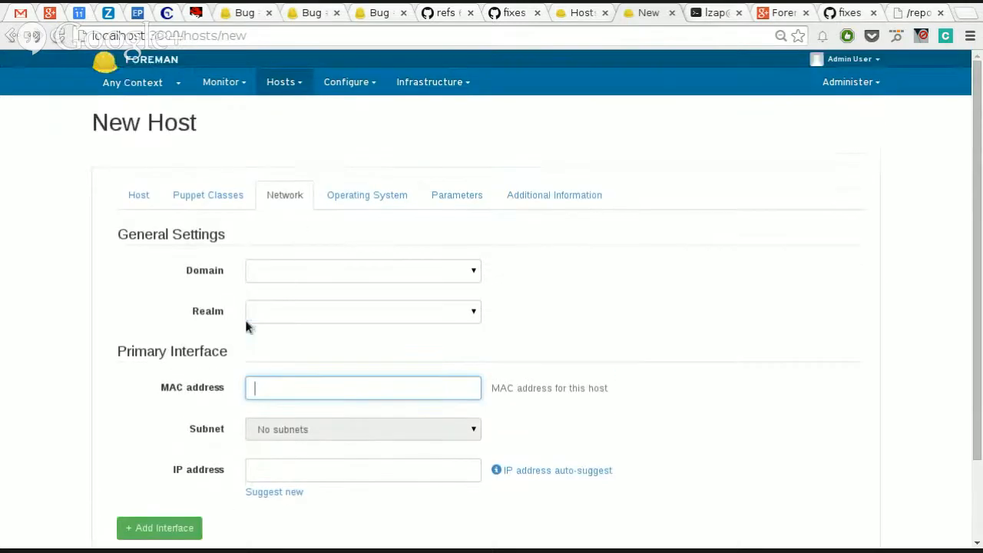
Step: Return to the discovered hosts list and open the details of the discovered Bochs host
{"action": "left_click", "coordinate": [271, 84]}
{"action": "left_click", "coordinate": [292, 126]}
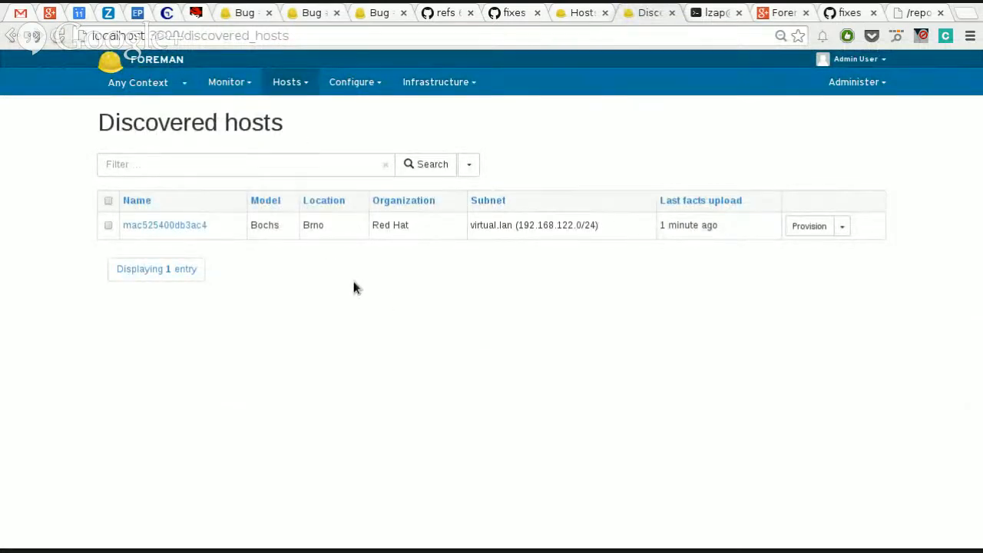
{"action": "left_click", "coordinate": [184, 228]}
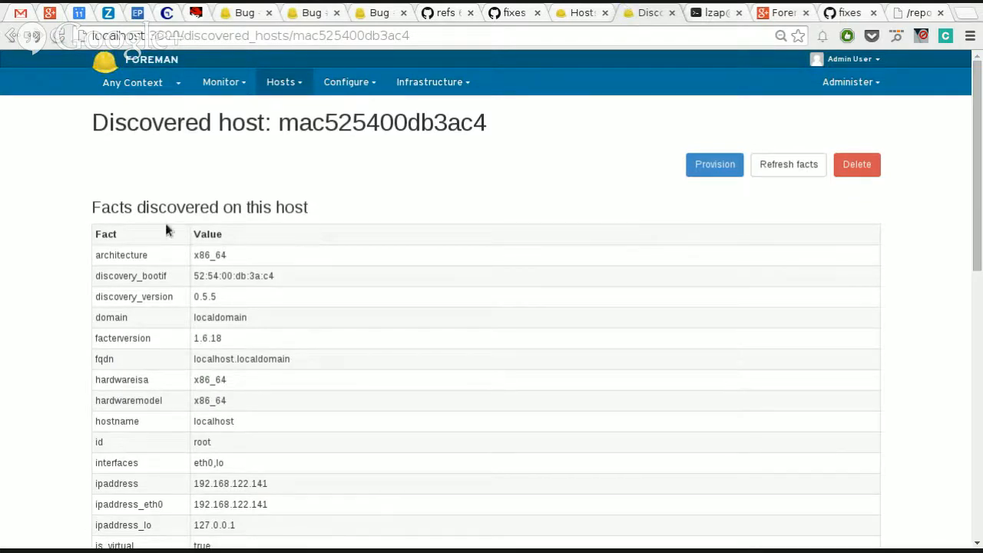
Step: Examine the facts discovered on the host, including discovery_bootif, macaddress, manufacturer, and the remaining hardware and network facts
{"action": "left_click_drag", "start_coordinate": [85, 206], "coordinate": [356, 220]}
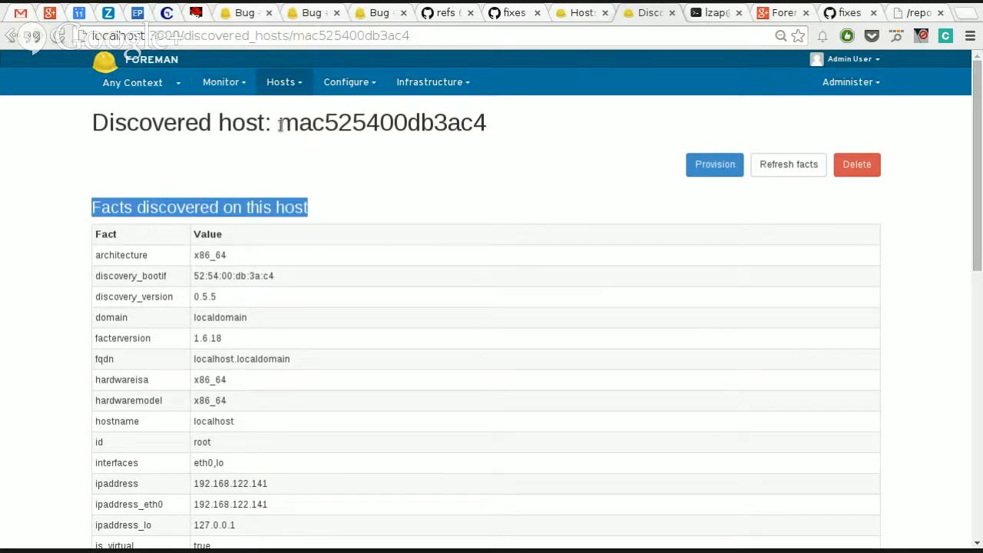
{"action": "left_click_drag", "start_coordinate": [278, 121], "coordinate": [334, 132]}
{"action": "left_click", "coordinate": [339, 130]}
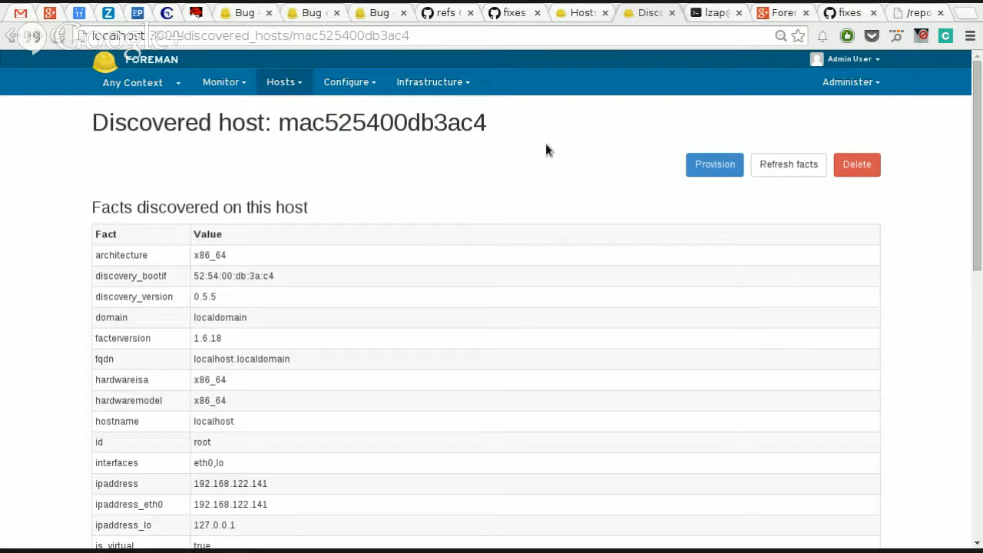
{"action": "left_click_drag", "start_coordinate": [195, 274], "coordinate": [308, 274]}
{"action": "scroll", "coordinate": [299, 376], "scroll_direction": "down", "scroll_amount": 1}
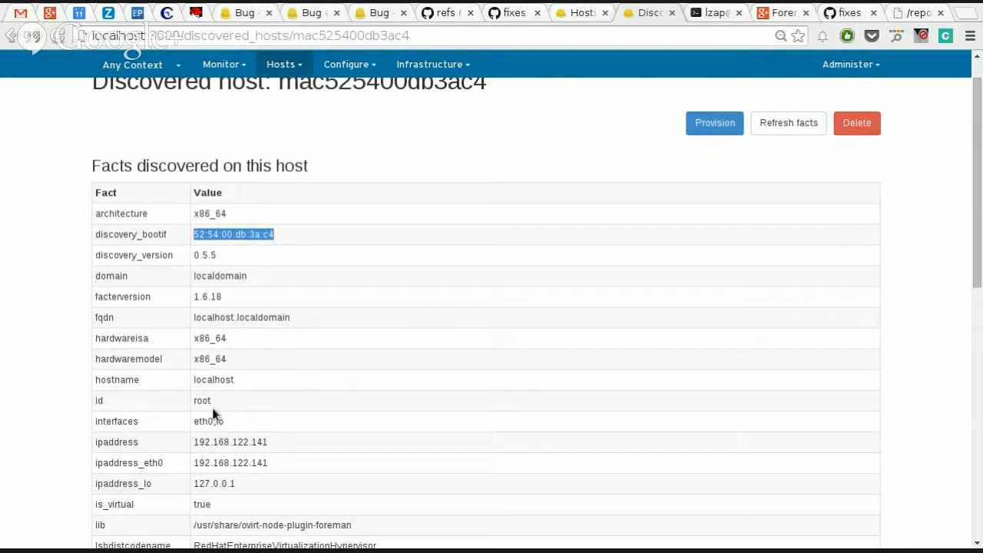
{"action": "scroll", "coordinate": [256, 469], "scroll_direction": "down", "scroll_amount": 6}
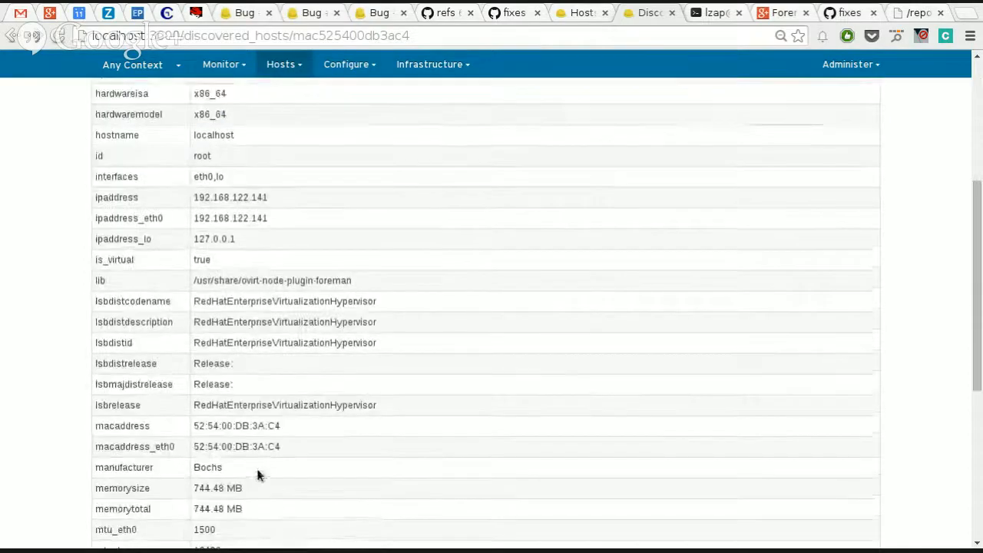
{"action": "left_click_drag", "start_coordinate": [195, 425], "coordinate": [390, 439]}
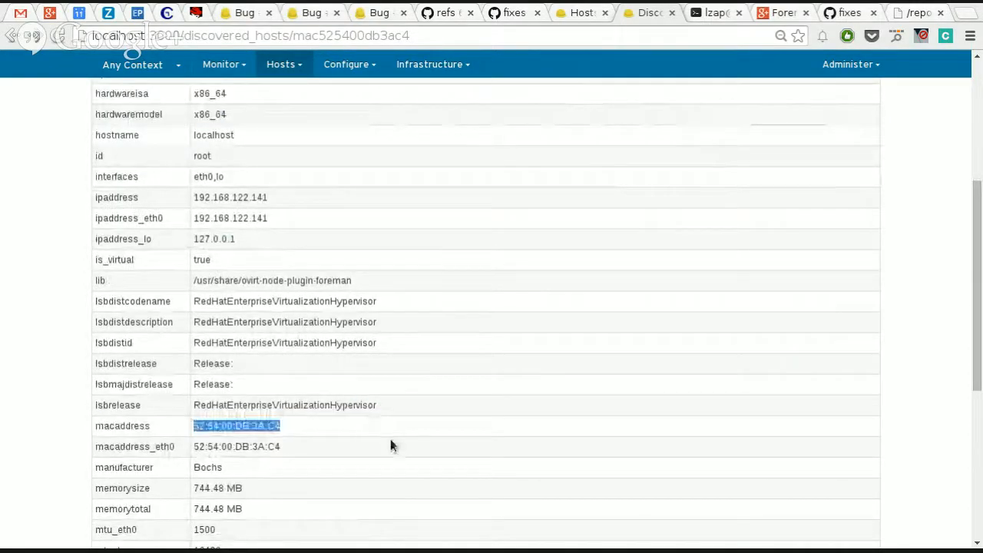
{"action": "scroll", "coordinate": [468, 484], "scroll_direction": "down", "scroll_amount": 4}
{"action": "scroll", "coordinate": [469, 489], "scroll_direction": "down", "scroll_amount": 2}
{"action": "scroll", "coordinate": [460, 485], "scroll_direction": "up", "scroll_amount": 3}
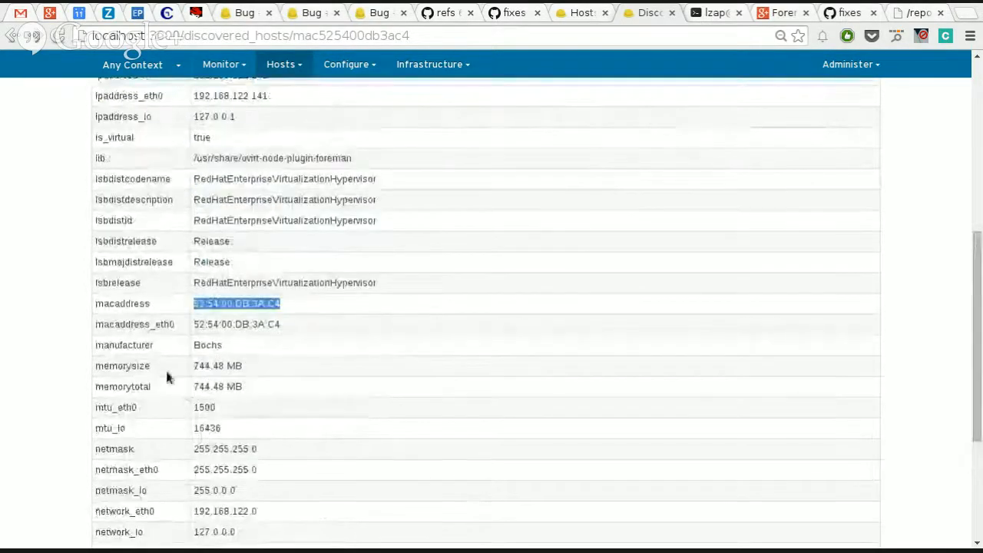
{"action": "double_click", "coordinate": [214, 350]}
{"action": "scroll", "coordinate": [274, 449], "scroll_direction": "down", "scroll_amount": 5}
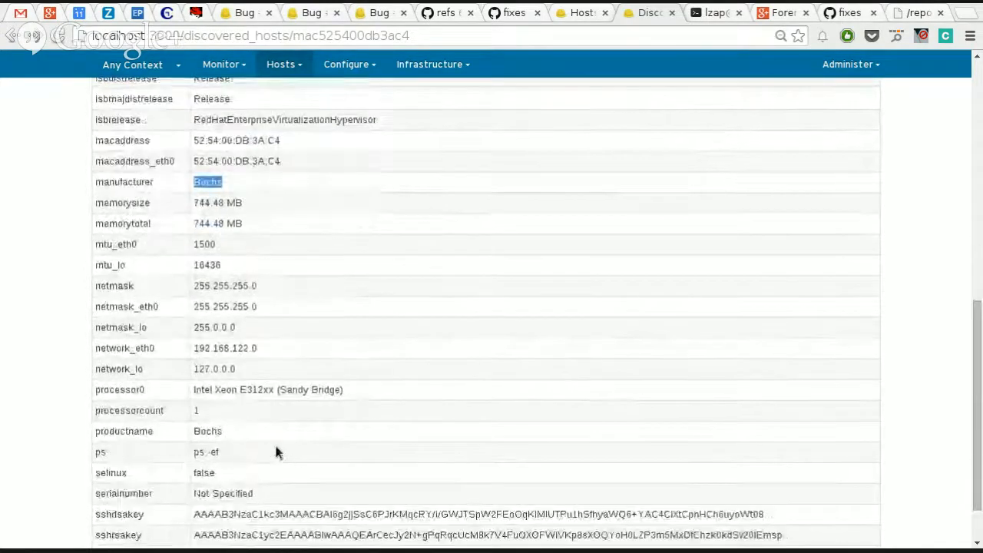
{"action": "scroll", "coordinate": [253, 432], "scroll_direction": "down", "scroll_amount": 1}
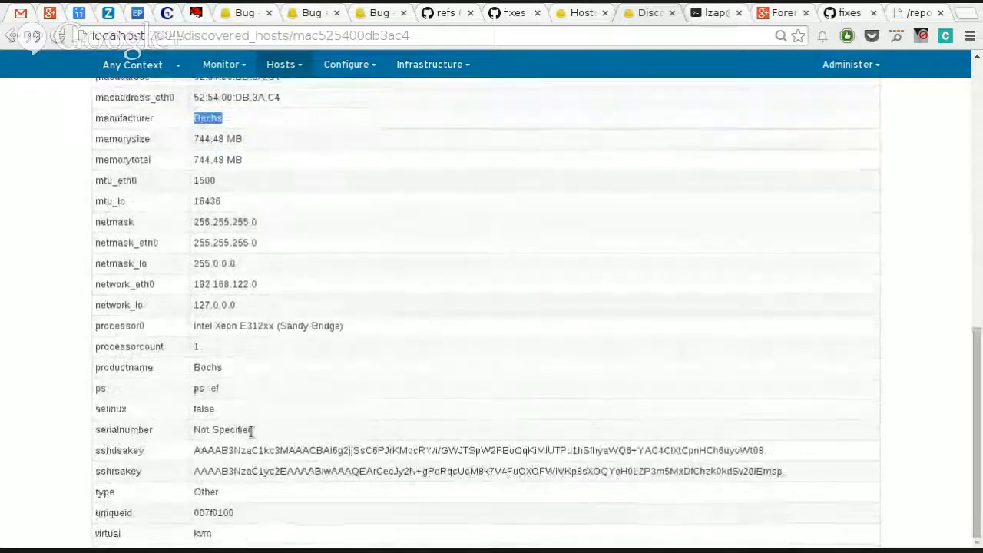
{"action": "scroll", "coordinate": [250, 436], "scroll_direction": "up", "scroll_amount": 2}
{"action": "scroll", "coordinate": [248, 433], "scroll_direction": "up", "scroll_amount": 10}
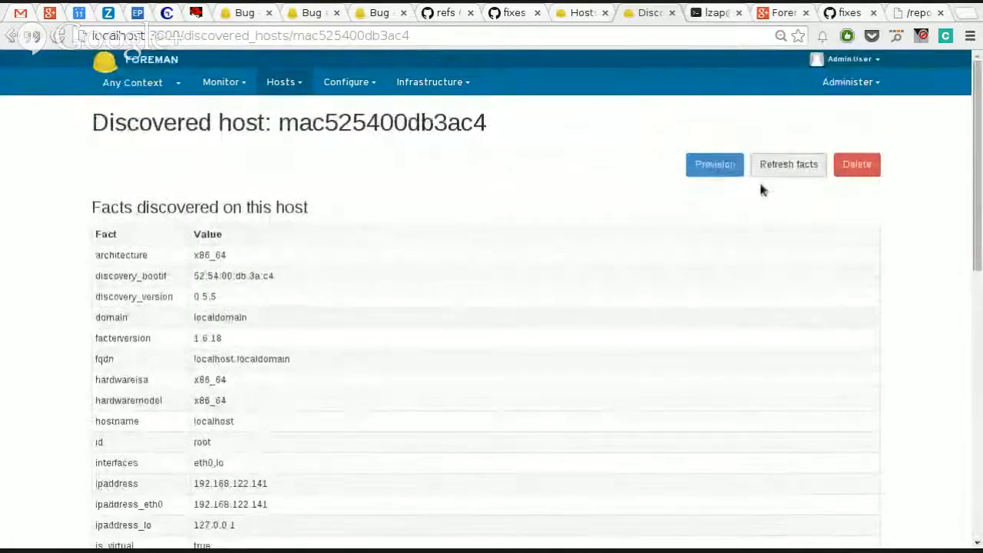
Step: Start provisioning the discovered host, naming it test3 and assigning host group base/centos65
{"action": "left_click", "coordinate": [719, 173]}
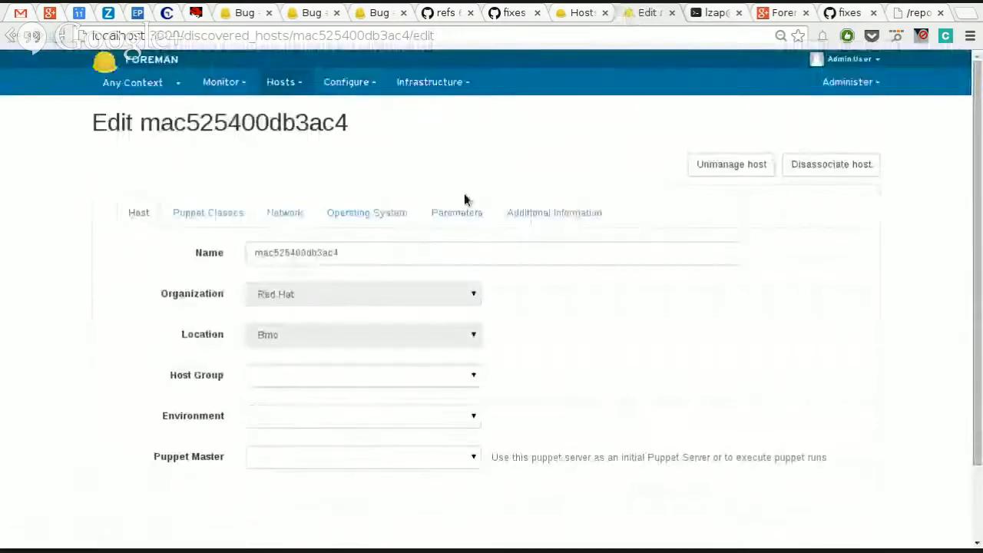
{"action": "double_click", "coordinate": [378, 259]}
{"action": "type", "text": "test3"}
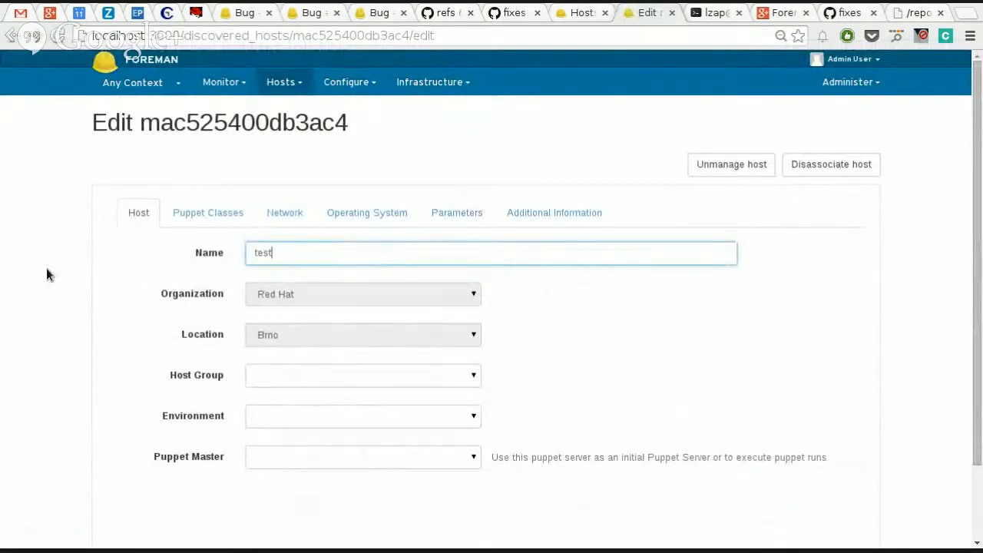
{"action": "left_click", "coordinate": [274, 374]}
{"action": "left_click", "coordinate": [285, 406]}
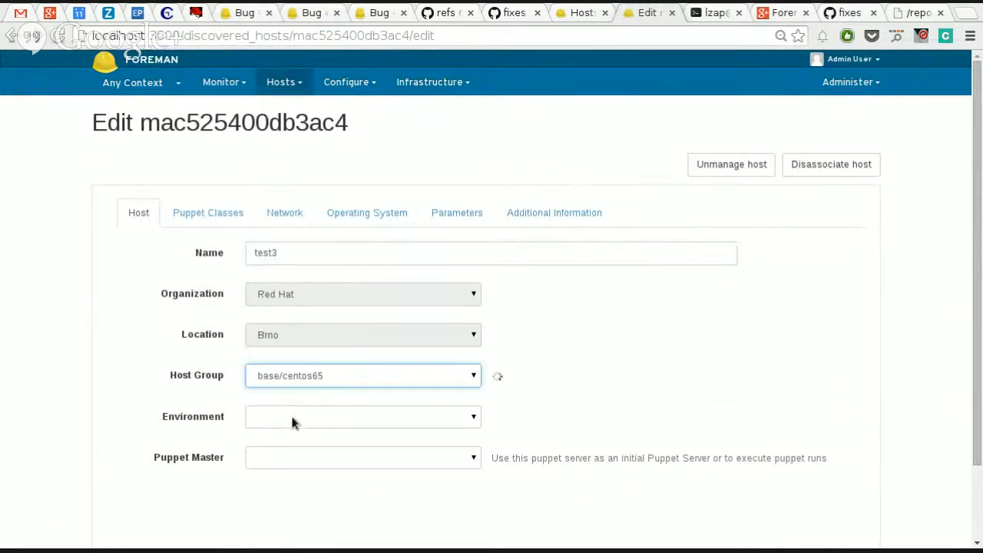
Step: Review the network settings of test3 and try to submit the provisioning form
{"action": "left_click", "coordinate": [283, 215]}
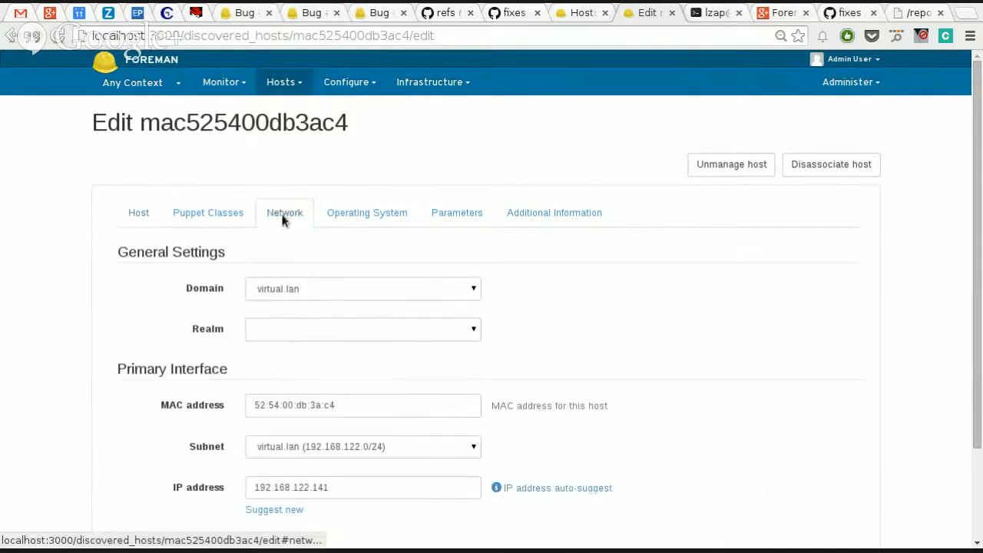
{"action": "scroll", "coordinate": [176, 412], "scroll_direction": "down", "scroll_amount": 3}
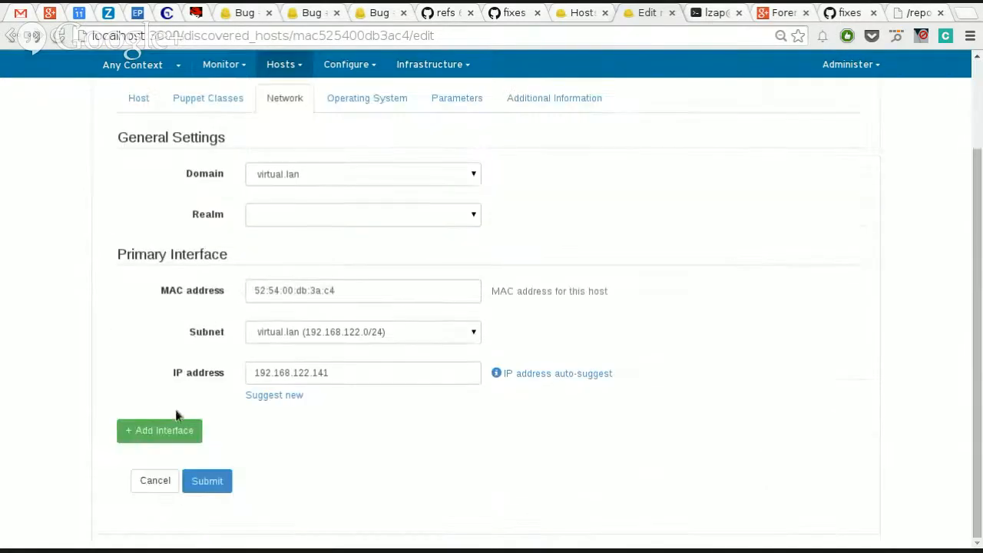
{"action": "left_click", "coordinate": [209, 480]}
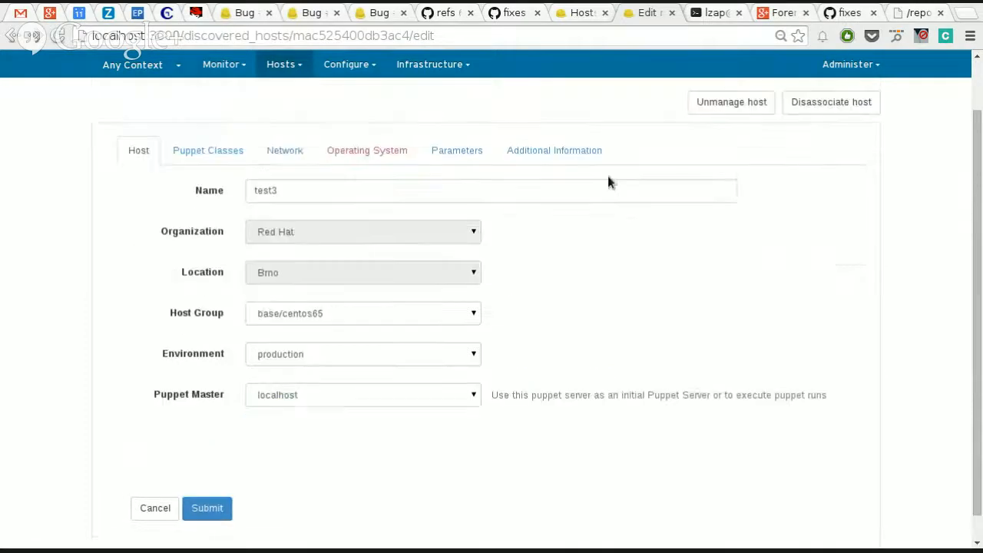
Step: Enter the root password in the operating system settings of test3, review those settings, and submit the host for provisioning
{"action": "left_click", "coordinate": [411, 157]}
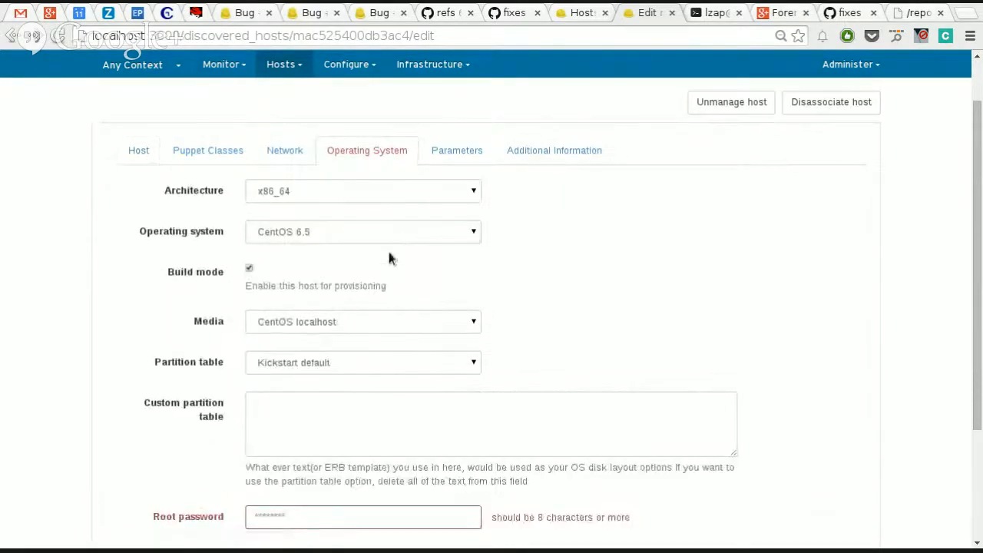
{"action": "left_click", "coordinate": [408, 527]}
{"action": "type", "text": "•••••••••••"}
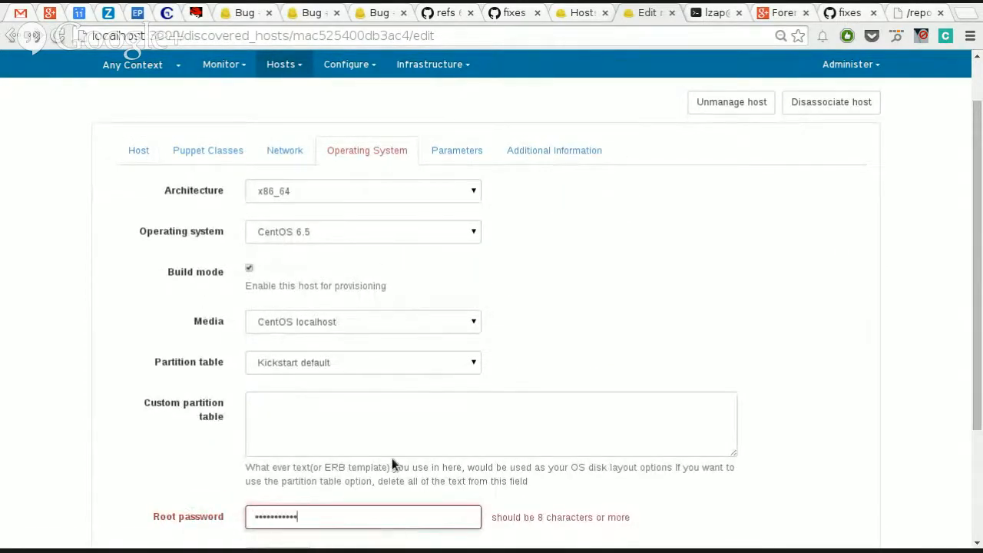
{"action": "scroll", "coordinate": [377, 329], "scroll_direction": "down", "scroll_amount": 4}
{"action": "scroll", "coordinate": [297, 340], "scroll_direction": "up", "scroll_amount": 1}
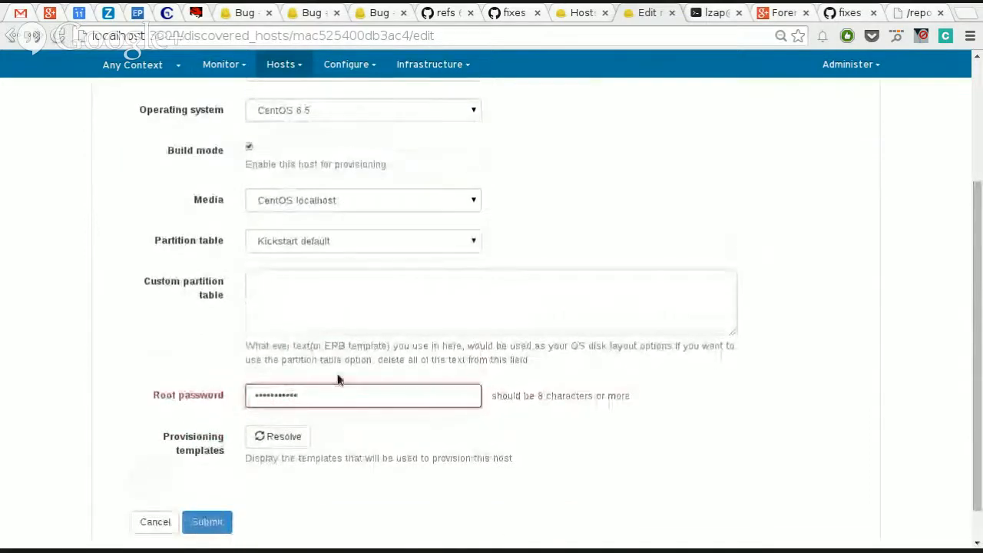
{"action": "scroll", "coordinate": [191, 357], "scroll_direction": "up", "scroll_amount": 5}
{"action": "scroll", "coordinate": [156, 374], "scroll_direction": "down", "scroll_amount": 5}
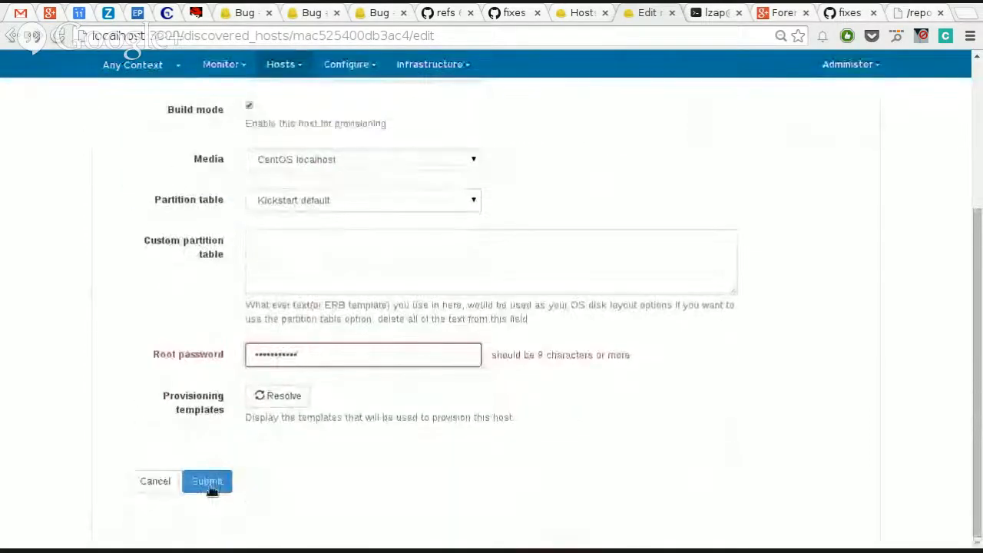
{"action": "left_click", "coordinate": [208, 480]}
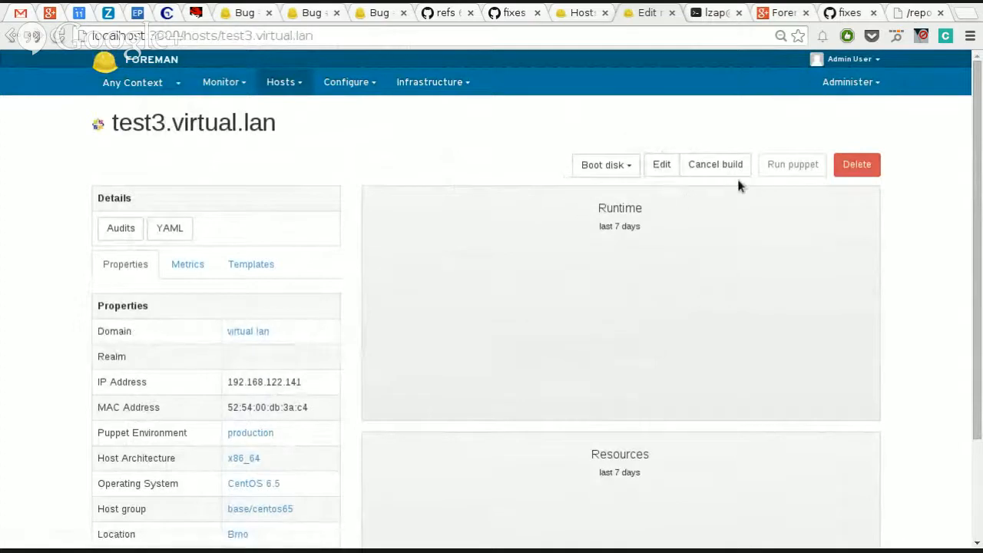
Step: Switch to the terminal and try to list the virtual machines with sudo virsh --list
{"action": "left_click", "coordinate": [713, 13]}
{"action": "type", "text": "virsh"}
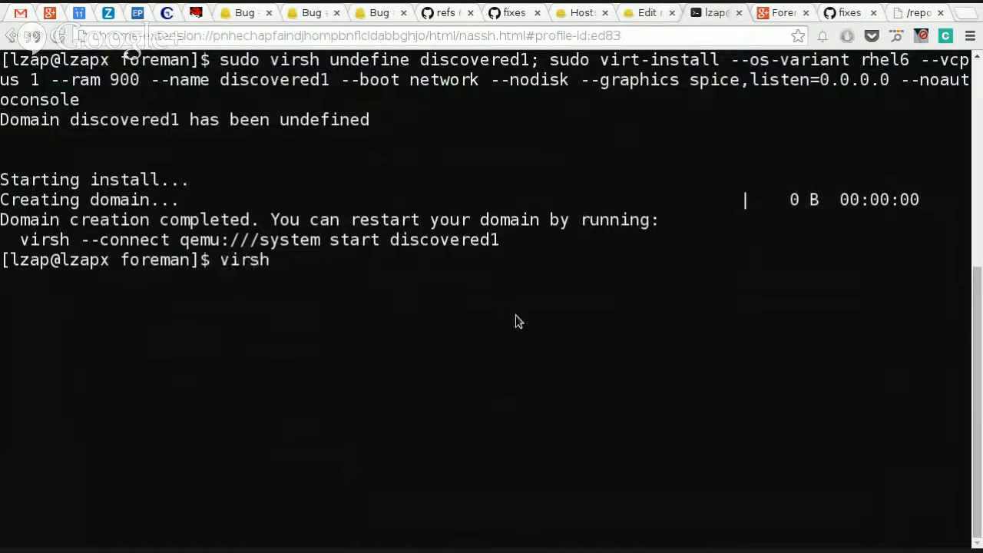
{"action": "key", "text": "ctrl+c"}
{"action": "type", "text": "sudo"}
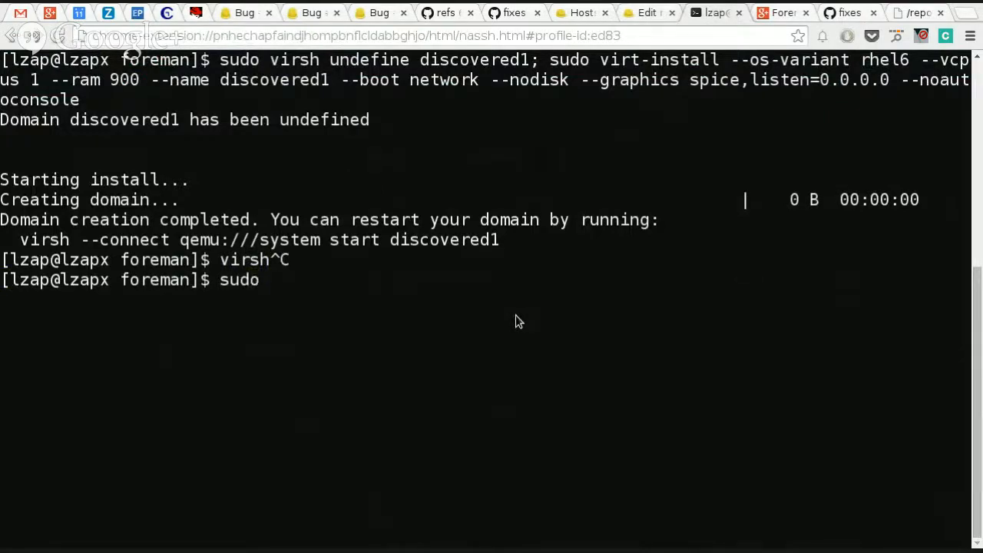
{"action": "type", "text": " virsh --list"}
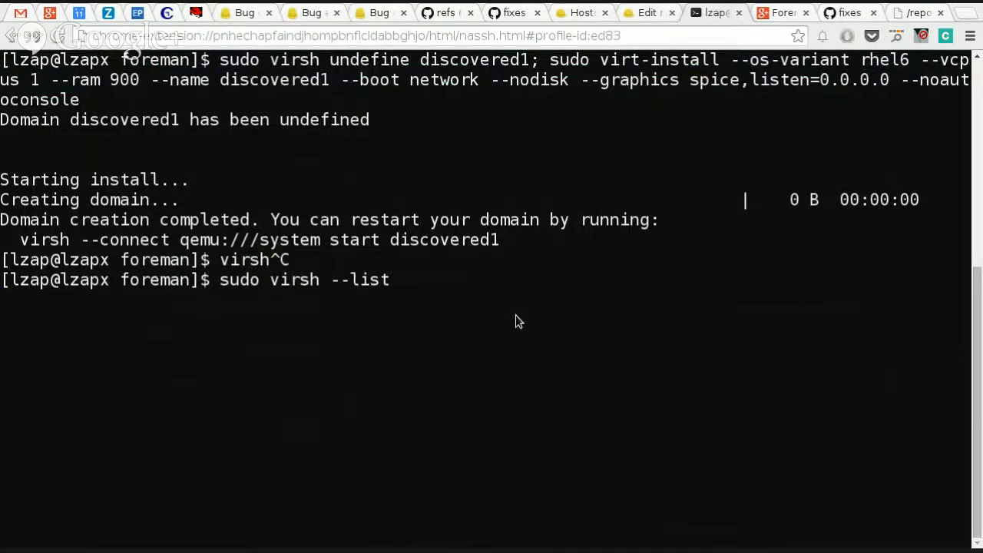
{"action": "key", "text": "Return"}
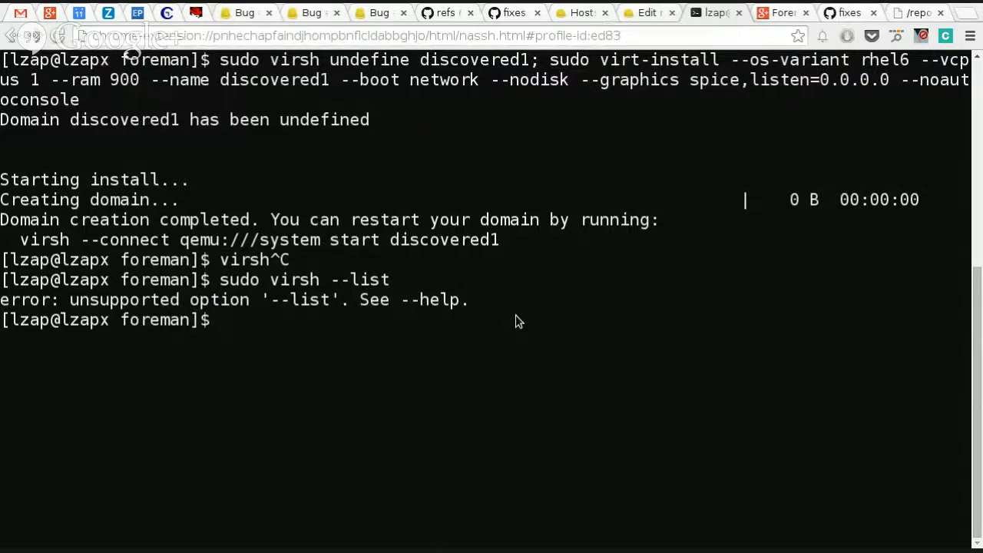
Step: Correct the recalled command to sudo virsh list and run it to list the running virtual machines
{"action": "key", "text": "Up"}
{"action": "key", "text": "ctrl+w"}
{"action": "key", "text": "Escape"}
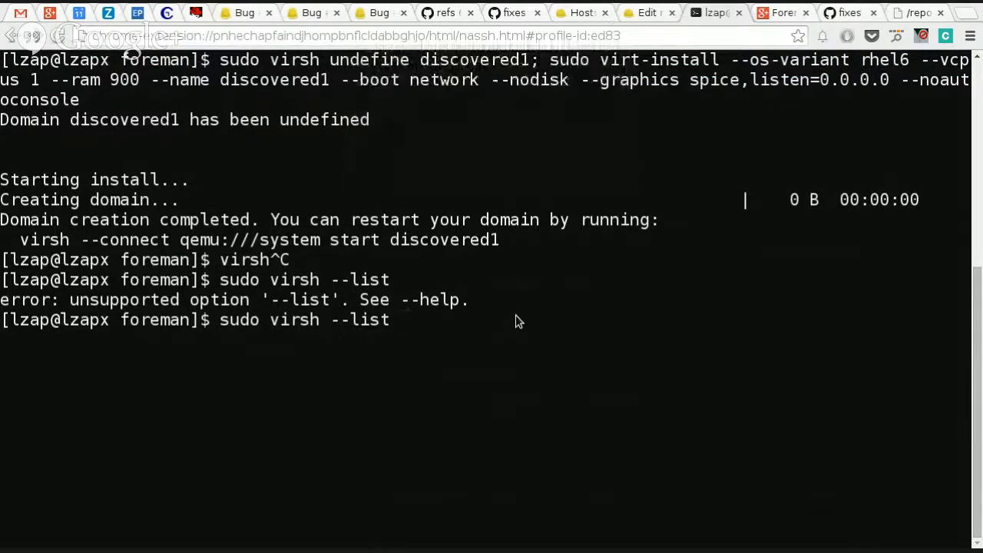
{"action": "key", "text": "Left"}
{"action": "key", "text": "Left"}
{"action": "key", "text": "Left"}
{"action": "key", "text": "Left"}
{"action": "key", "text": "Left"}
{"action": "key", "text": "BackSpace"}
{"action": "key", "text": "BackSpace"}
{"action": "key", "text": "Return"}
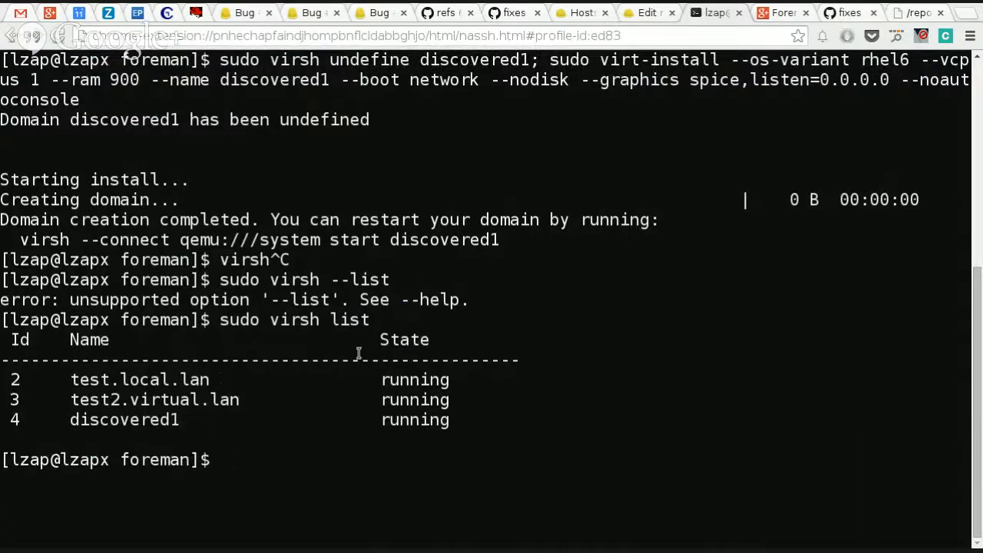
Step: Return to Foreman and check the list of discovered hosts
{"action": "left_click", "coordinate": [647, 13]}
{"action": "left_click", "coordinate": [281, 82]}
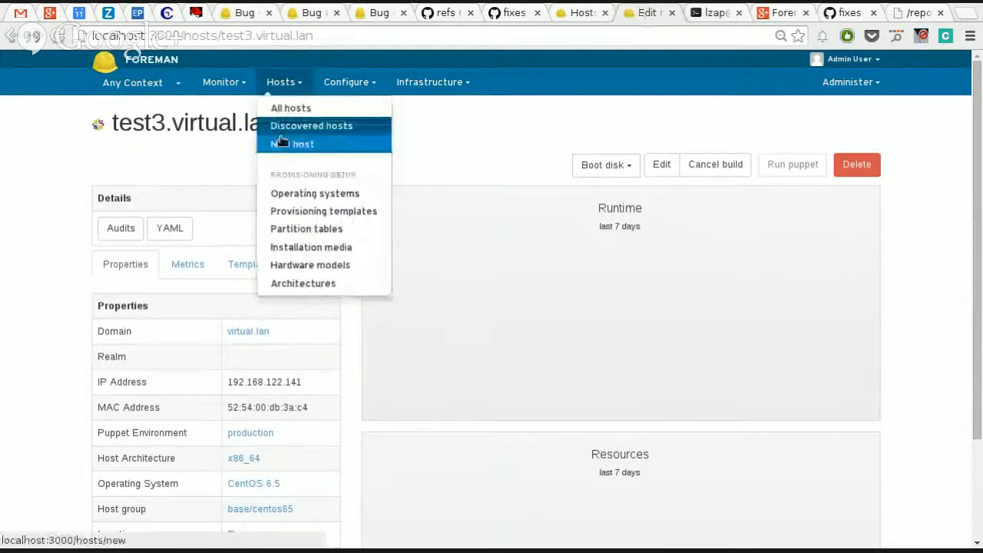
{"action": "left_click", "coordinate": [281, 125]}
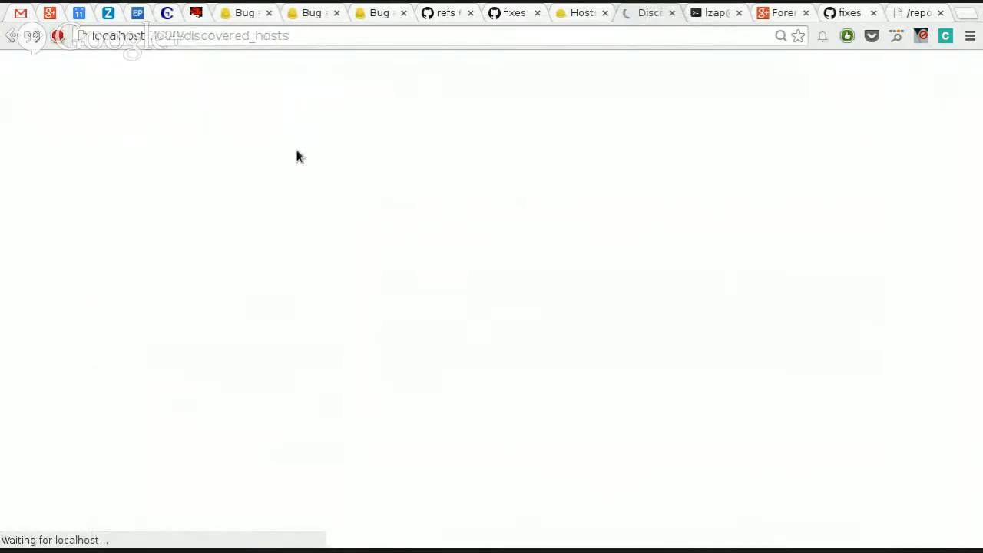
Step: Review the list of all hosts, open test2.virtual.lan from it, and request that host's console
{"action": "left_click", "coordinate": [290, 86]}
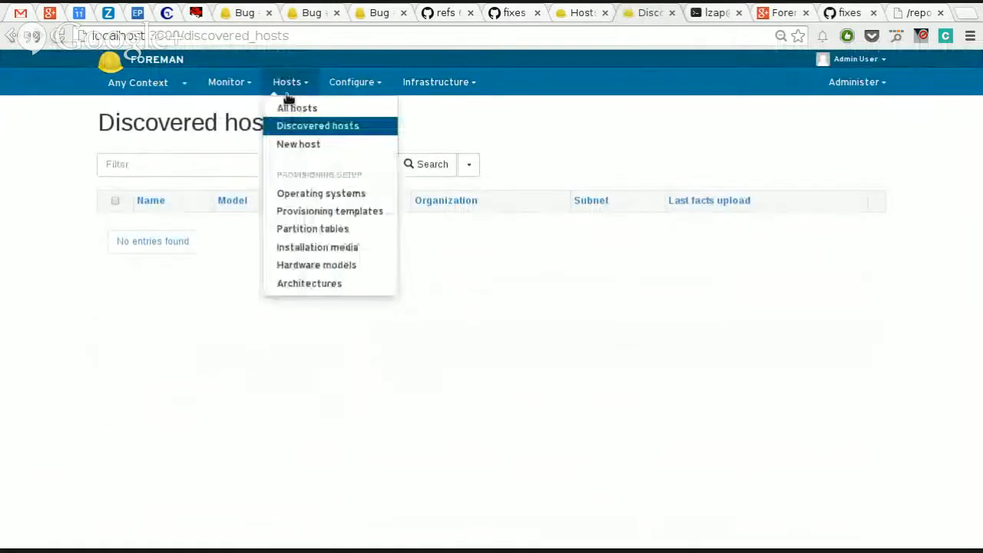
{"action": "left_click", "coordinate": [299, 108]}
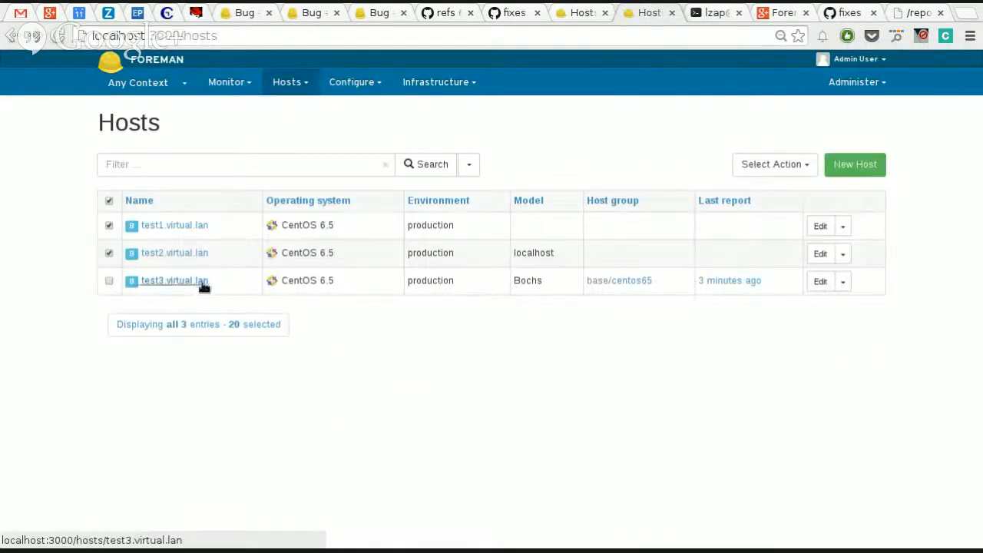
{"action": "mouse_move", "coordinate": [743, 283]}
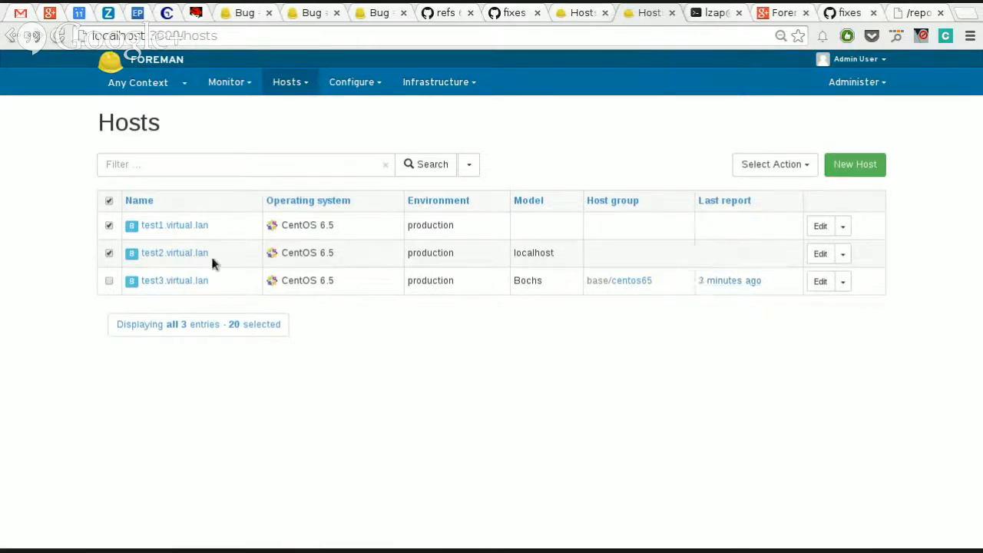
{"action": "left_click", "coordinate": [181, 254]}
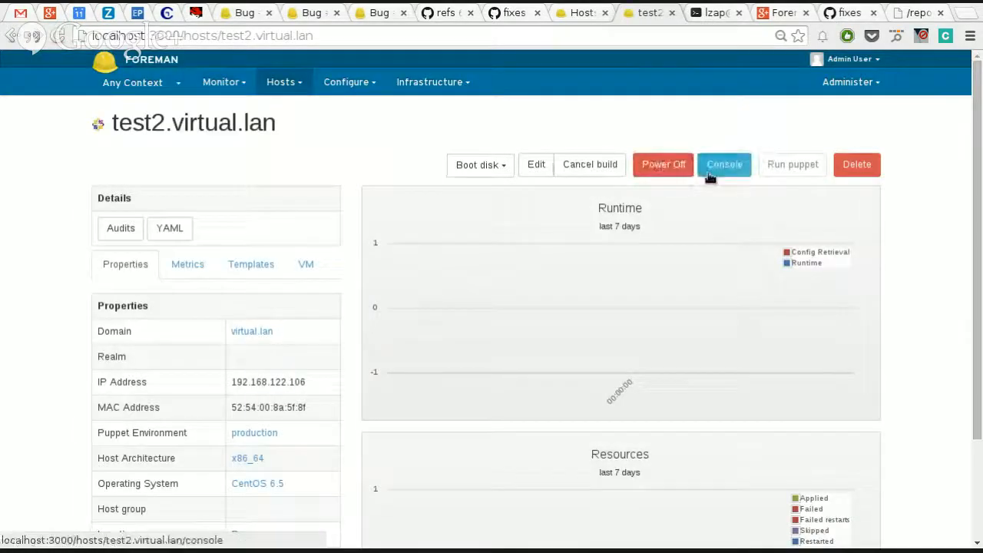
{"action": "left_click", "coordinate": [710, 165]}
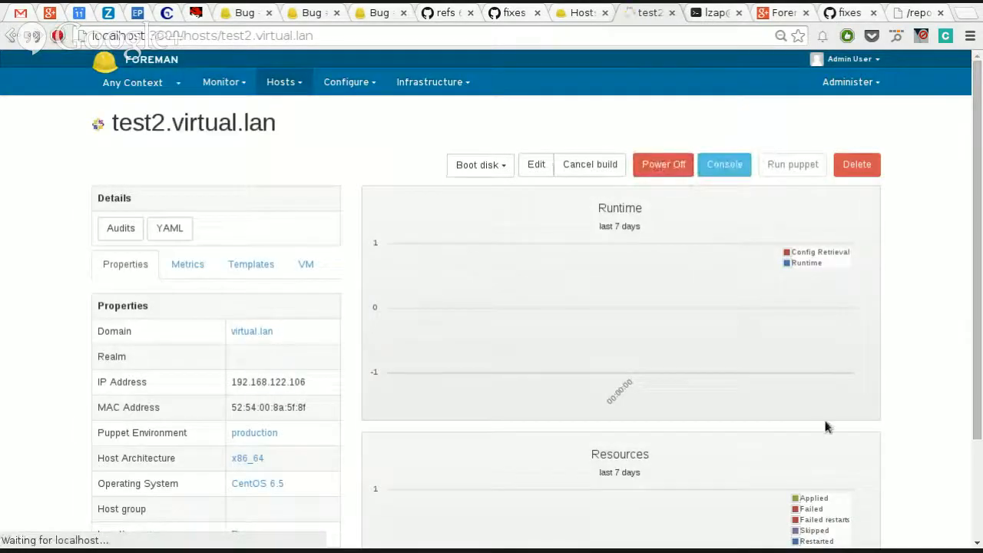